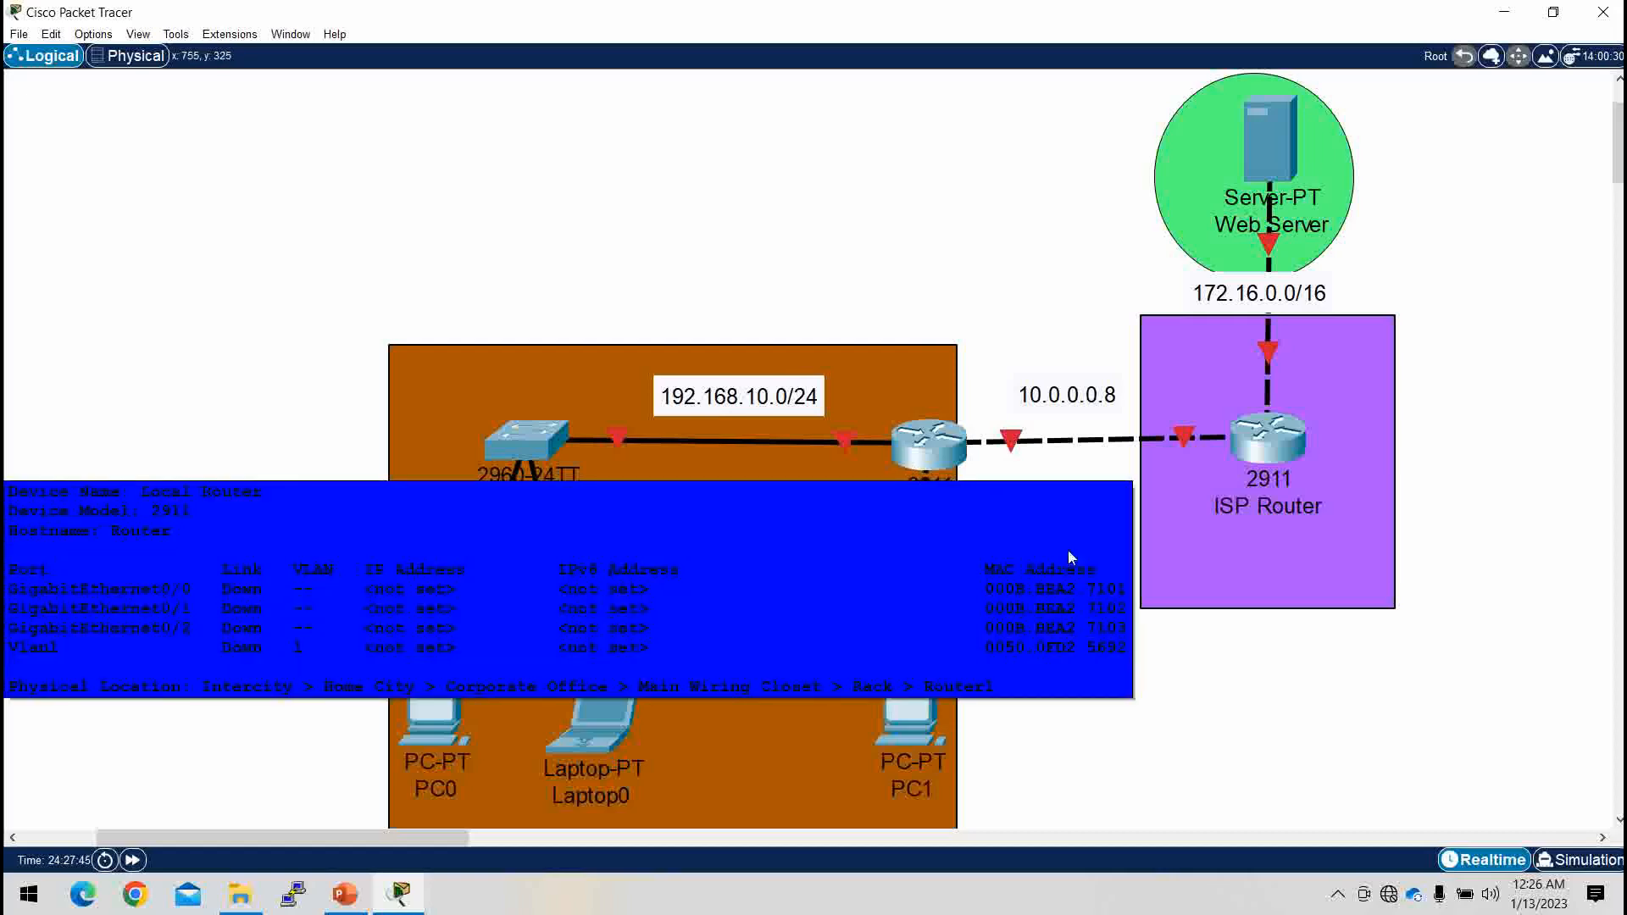
Step: Open the Local Router's command line and answer no to the initial configuration dialog
{"action": "left_click", "coordinate": [923, 448]}
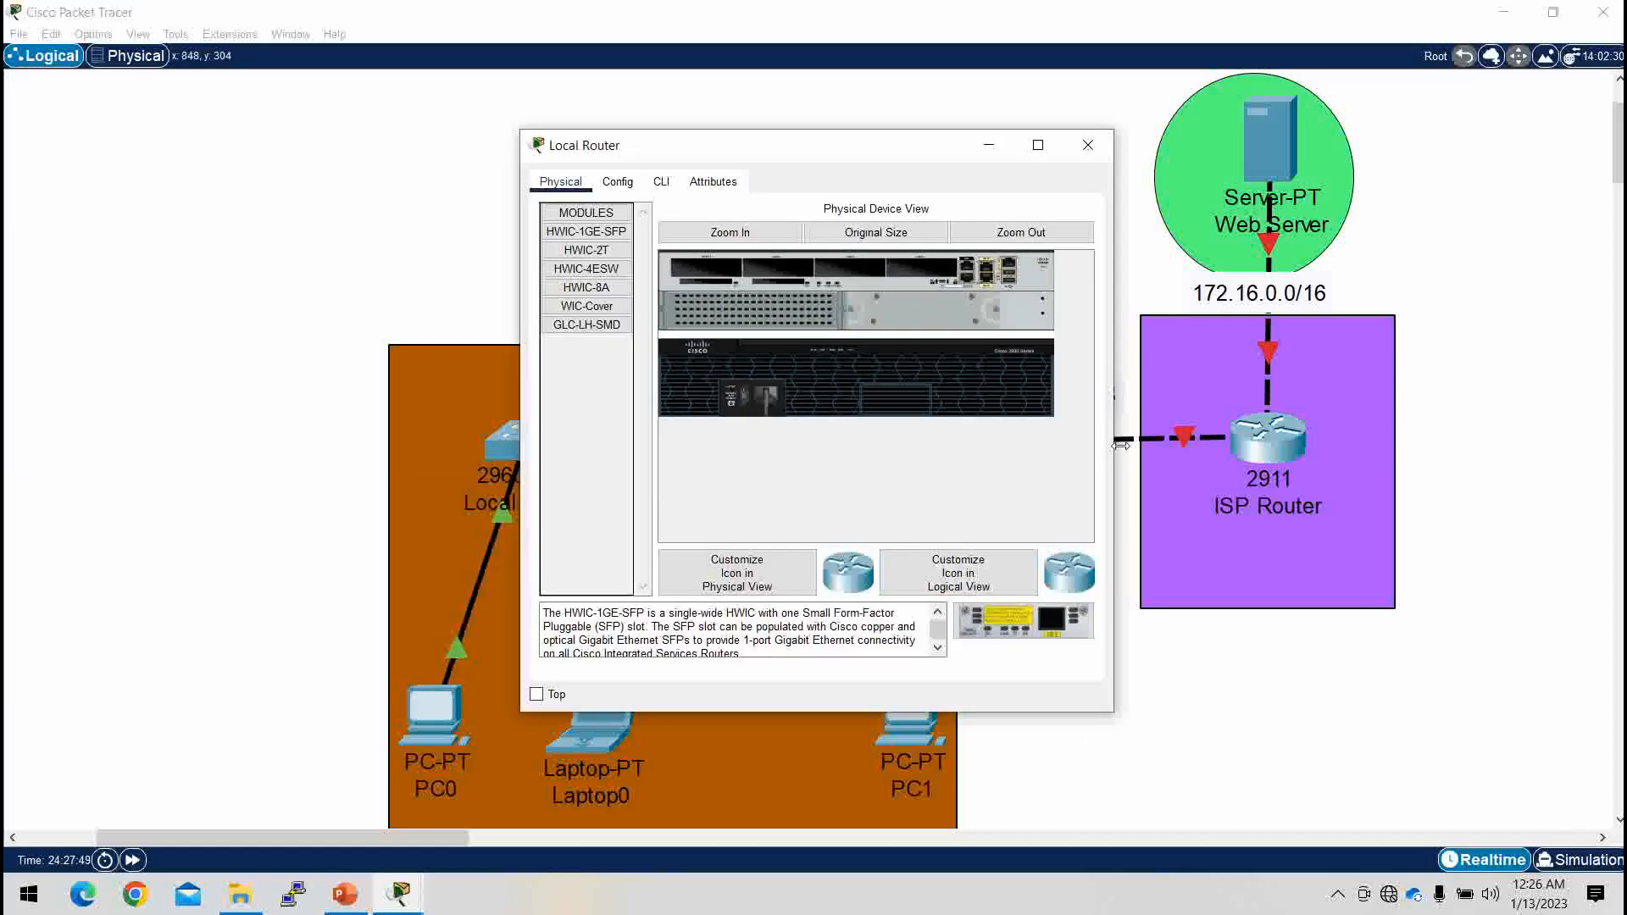
{"action": "left_click_drag", "start_coordinate": [1114, 446], "coordinate": [1449, 419]}
{"action": "left_click", "coordinate": [662, 181]}
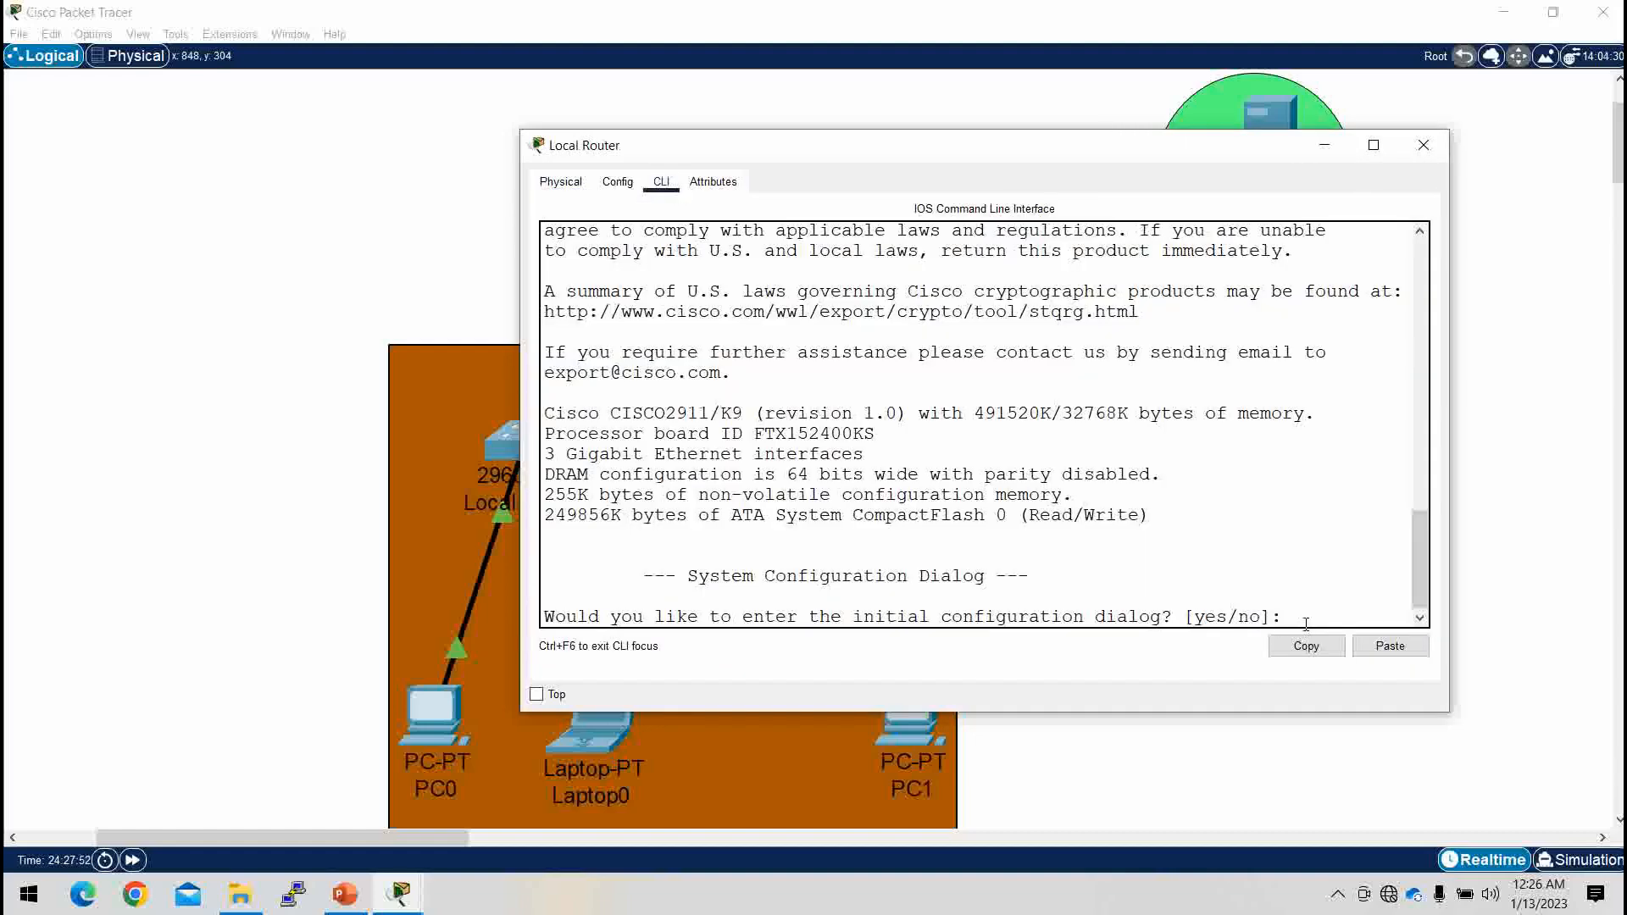
{"action": "type", "text": "no"}
{"action": "key", "text": "Return"}
{"action": "key", "text": "Return"}
{"action": "key", "text": "Return"}
{"action": "key", "text": "Return"}
Step: Enter global configuration mode on the Local Router and set its hostname to LocalRouter
{"action": "type", "text": "en"}
{"action": "key", "text": "Return"}
{"action": "type", "text": "conf t"}
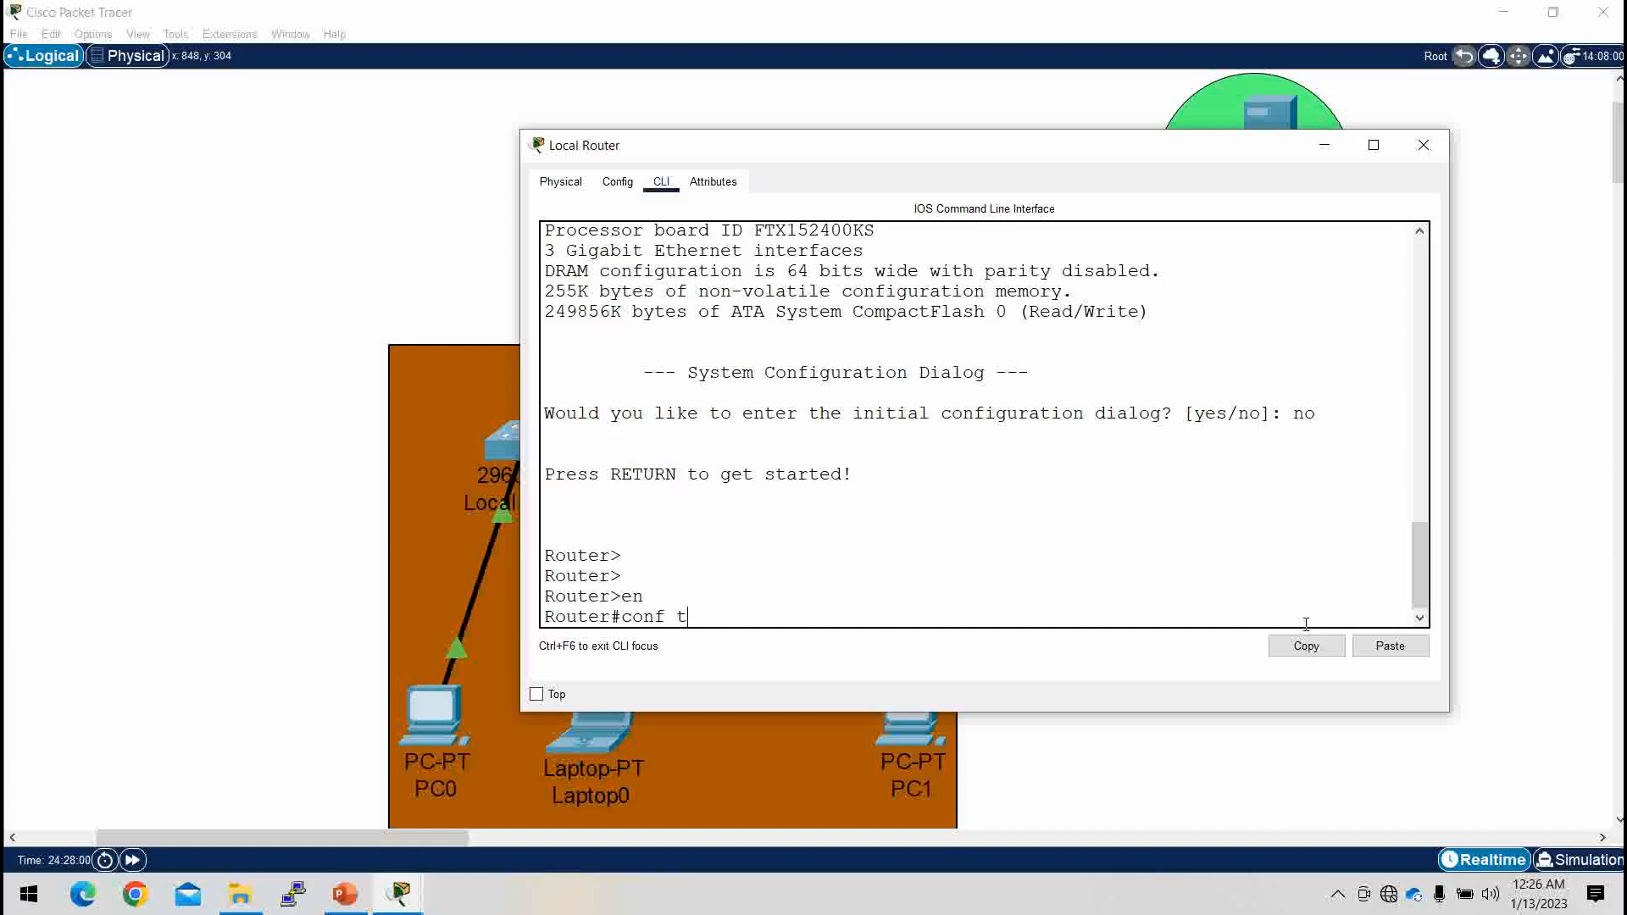
{"action": "key", "text": "Return"}
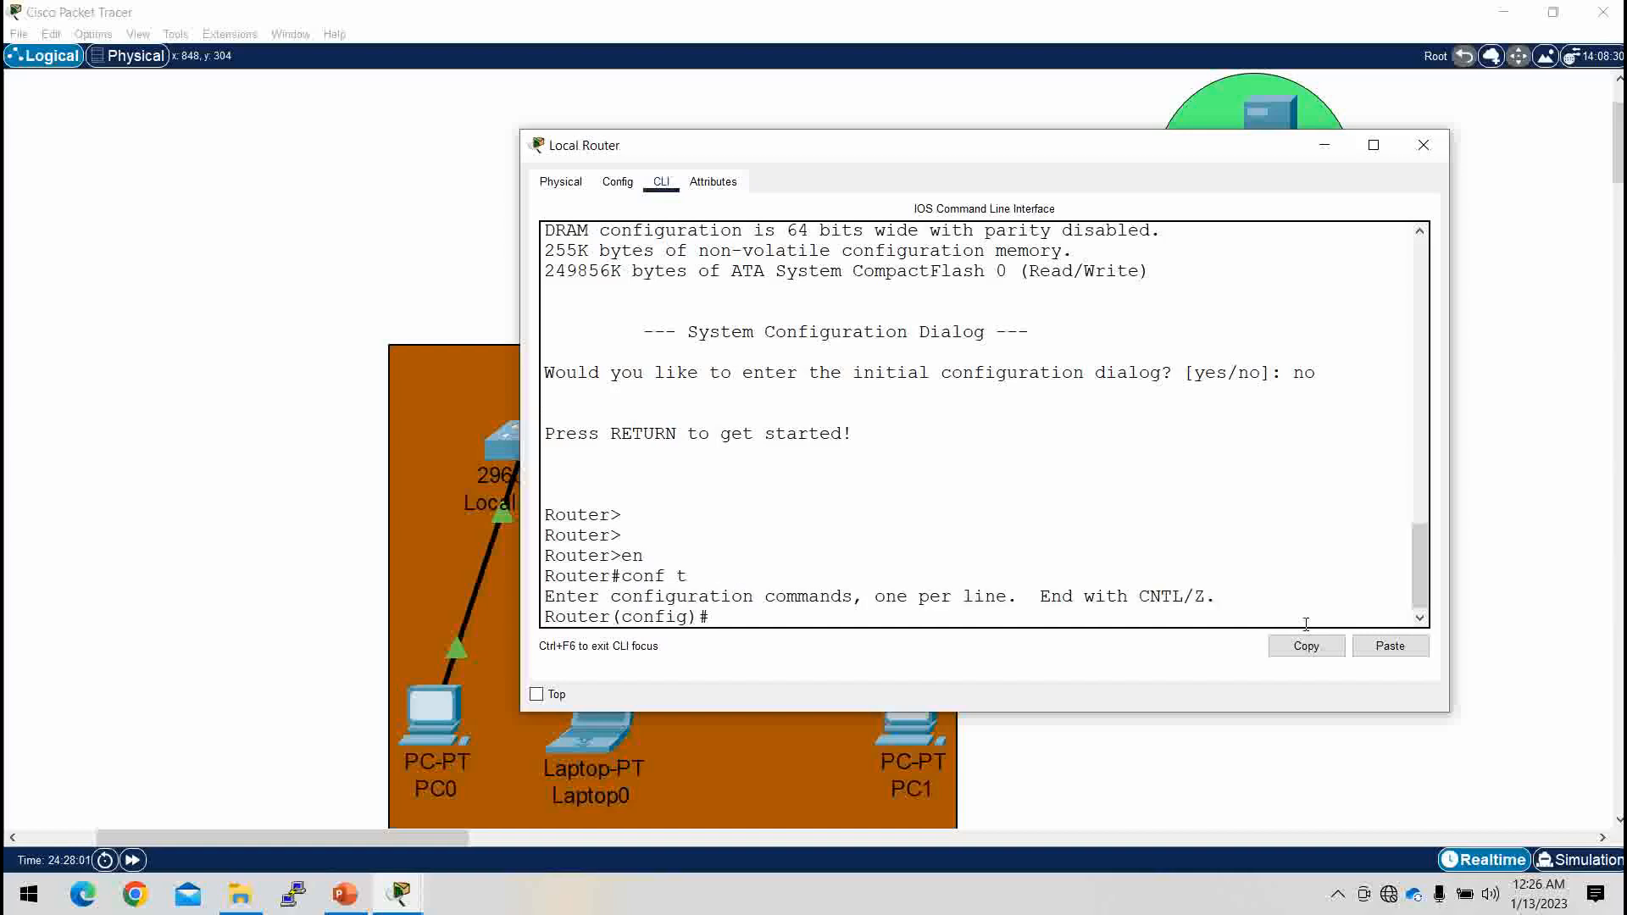
{"action": "type", "text": "host"}
{"action": "key", "text": "Tab"}
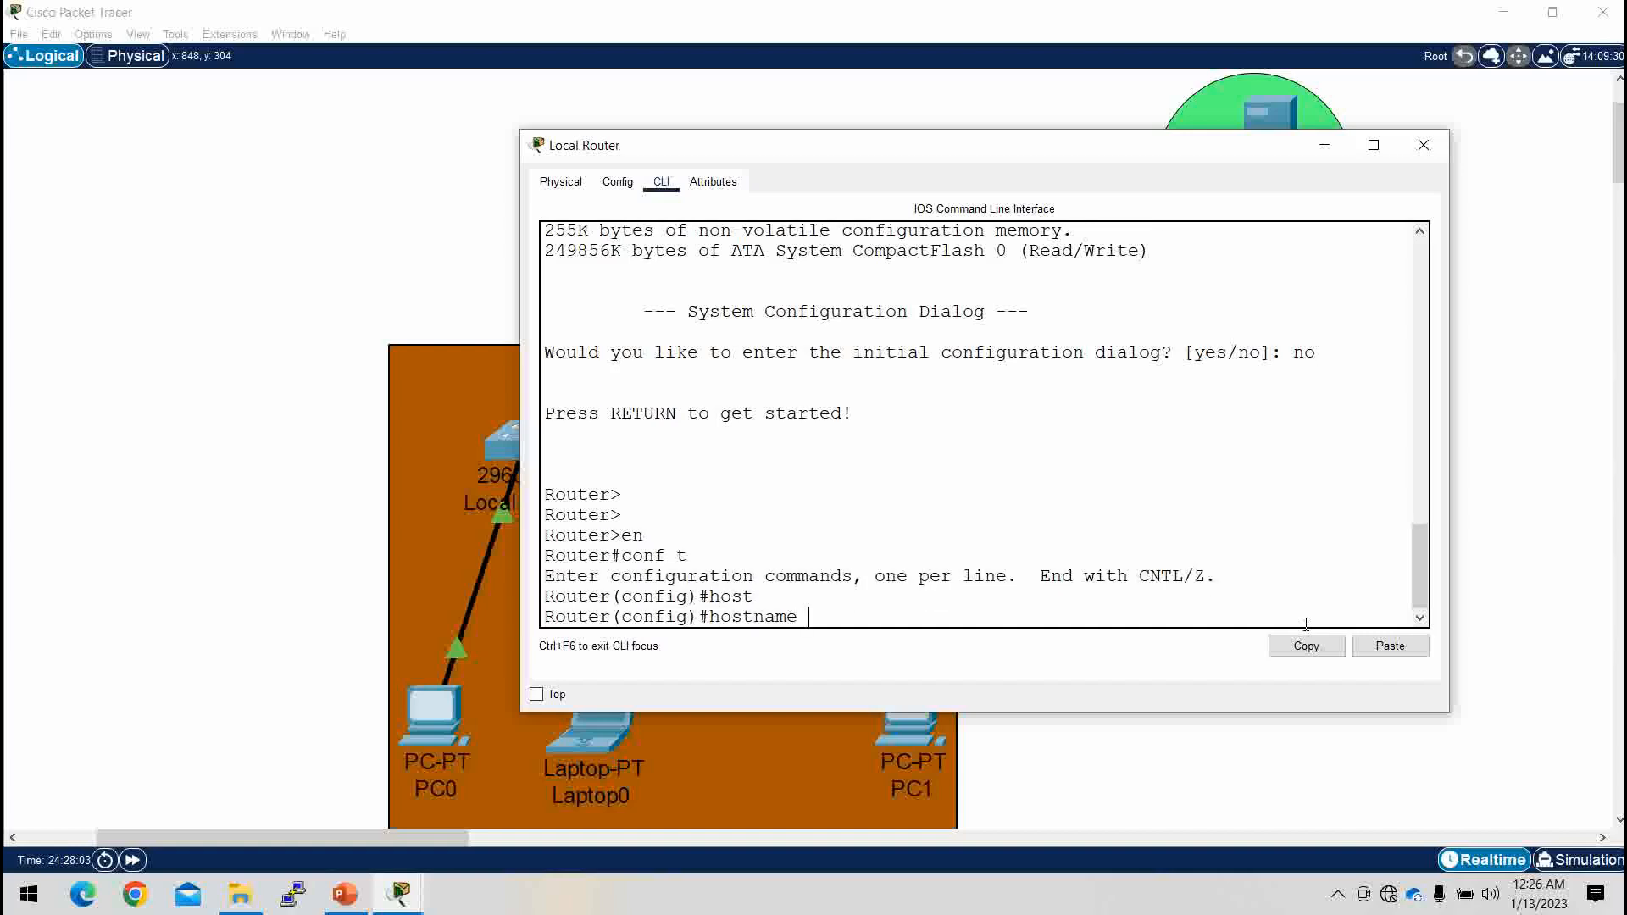
{"action": "type", "text": "LocalRouter"}
{"action": "key", "text": "Return"}
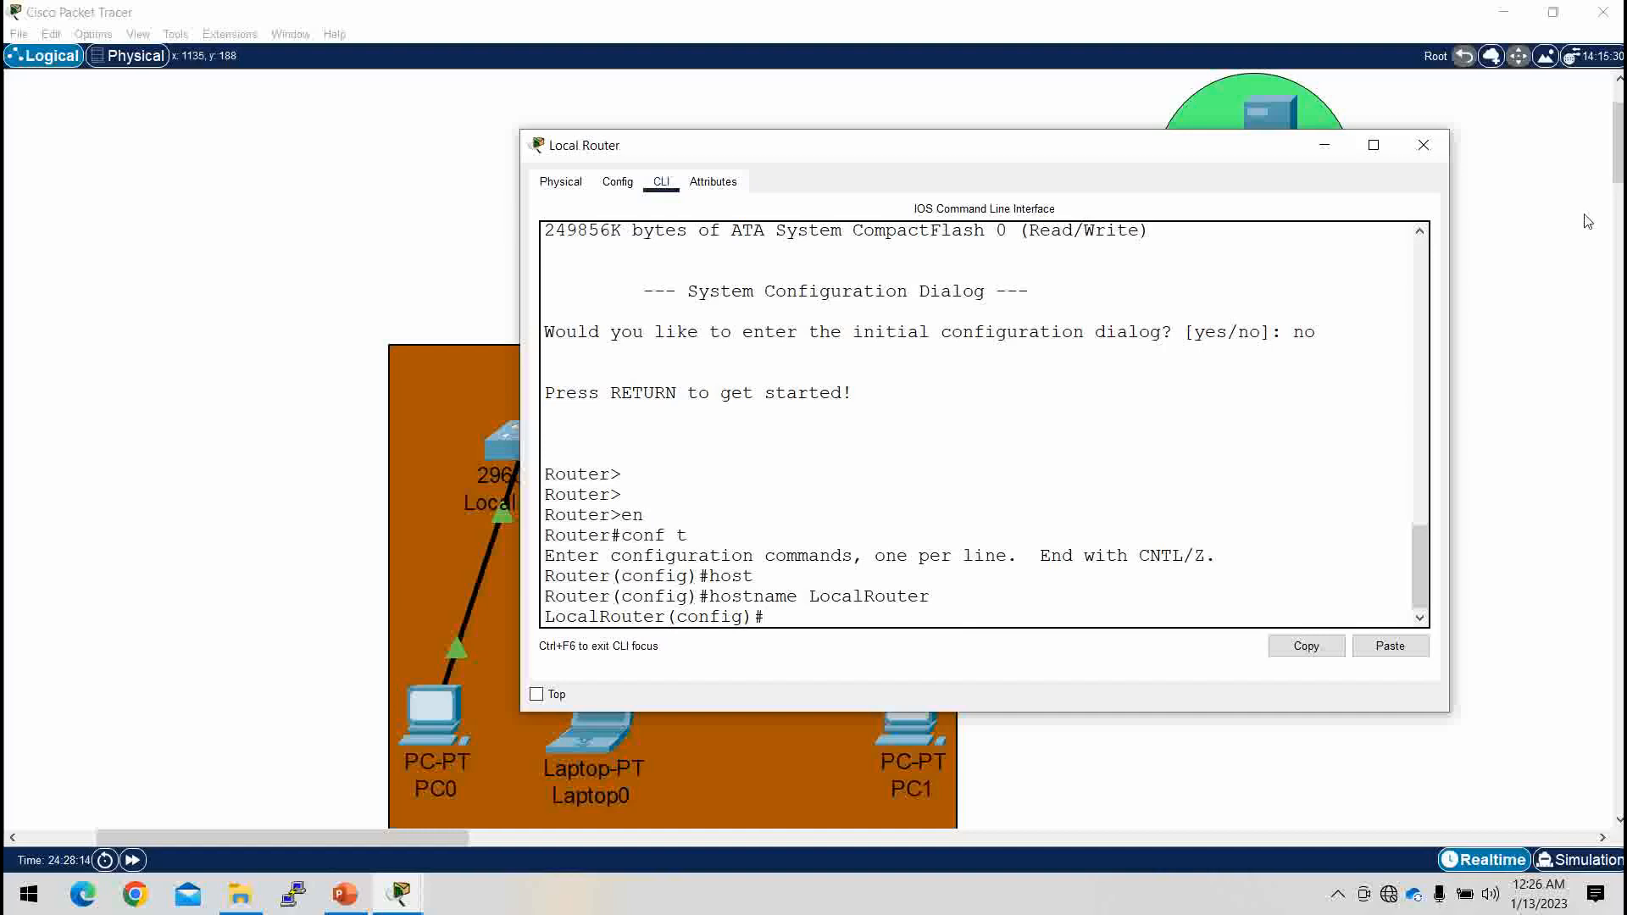
Step: Assign IP address 192.168.10.100 with mask 255.255.255.0 to the Local Router's interface gi0/0, which faces the Local Switch
{"action": "left_click", "coordinate": [1326, 151]}
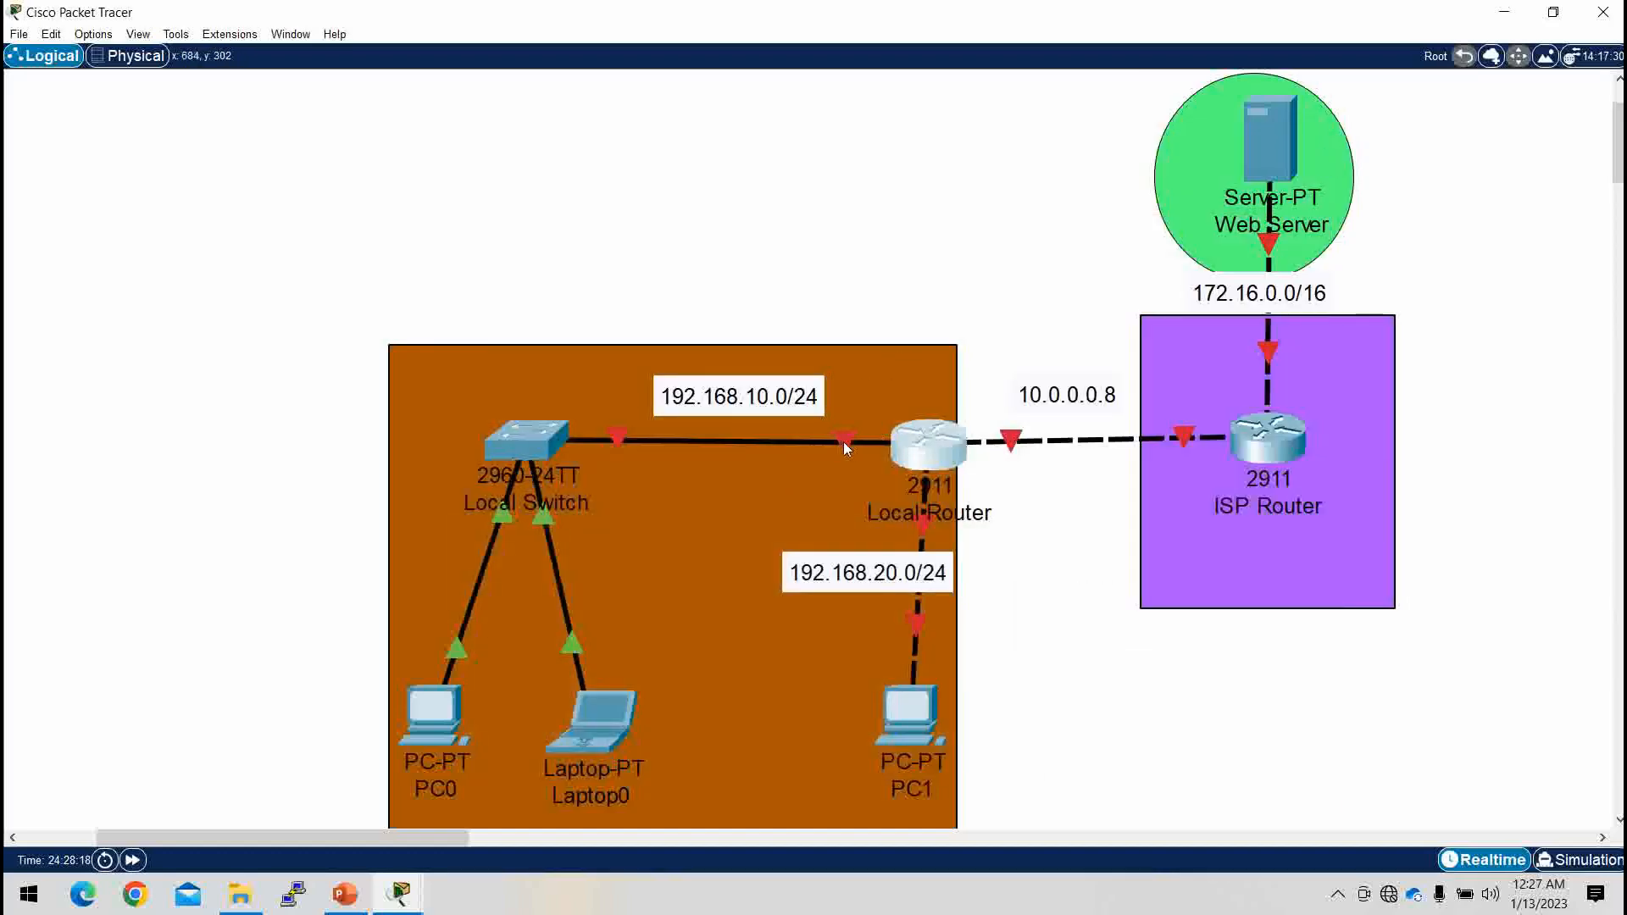
{"action": "left_click", "coordinate": [923, 435]}
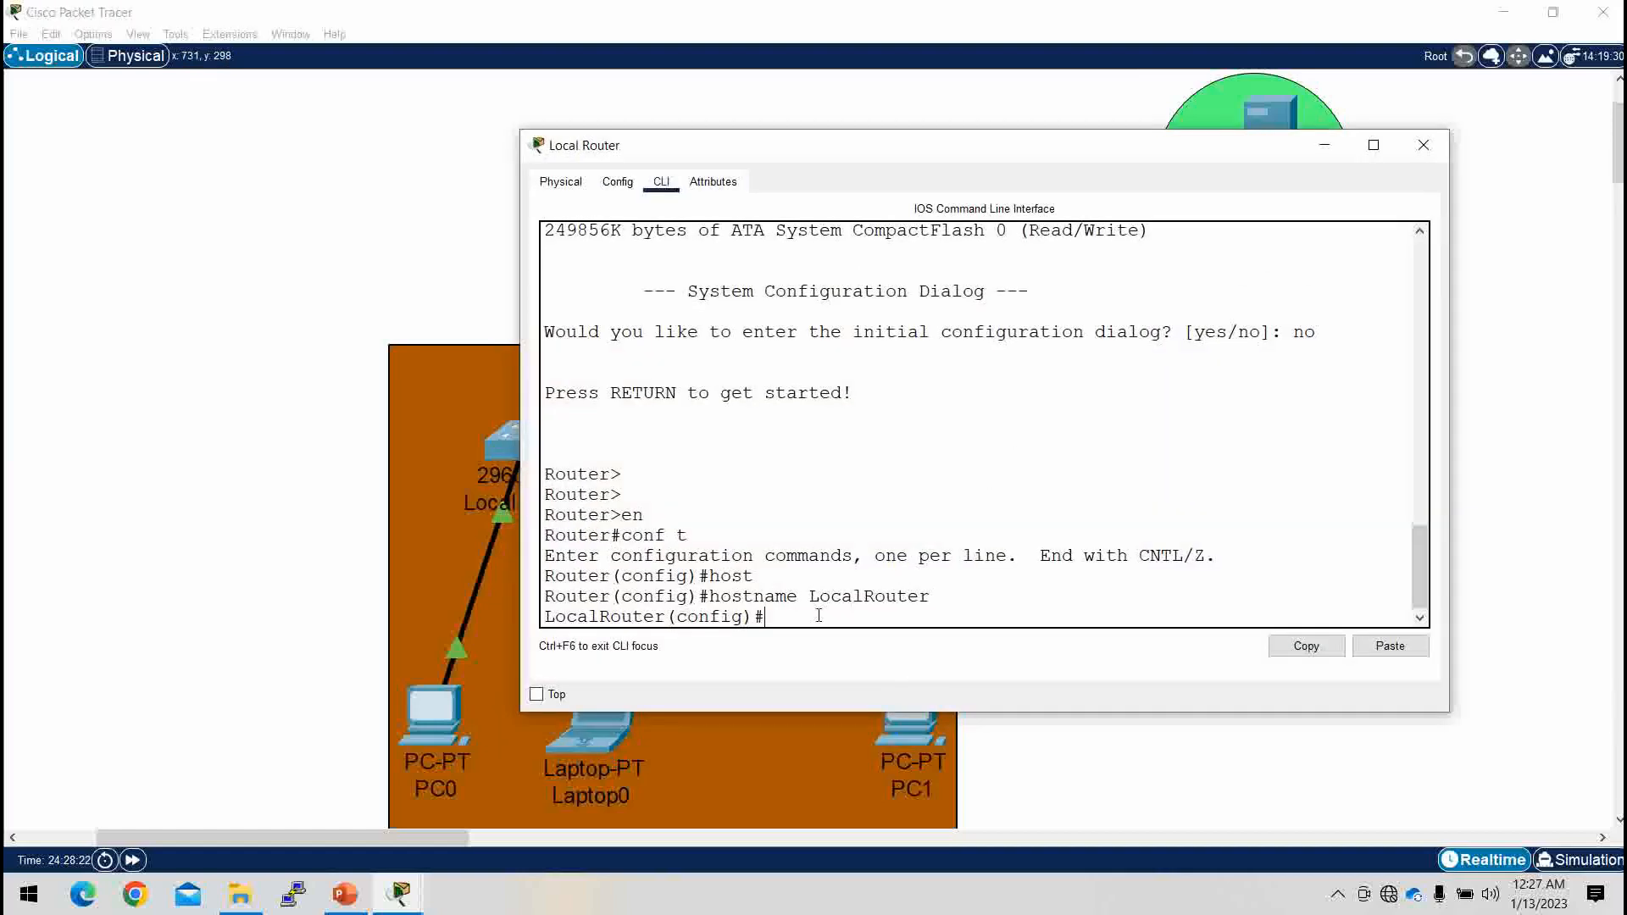
{"action": "type", "text": "int gi0/0"}
{"action": "key", "text": "Return"}
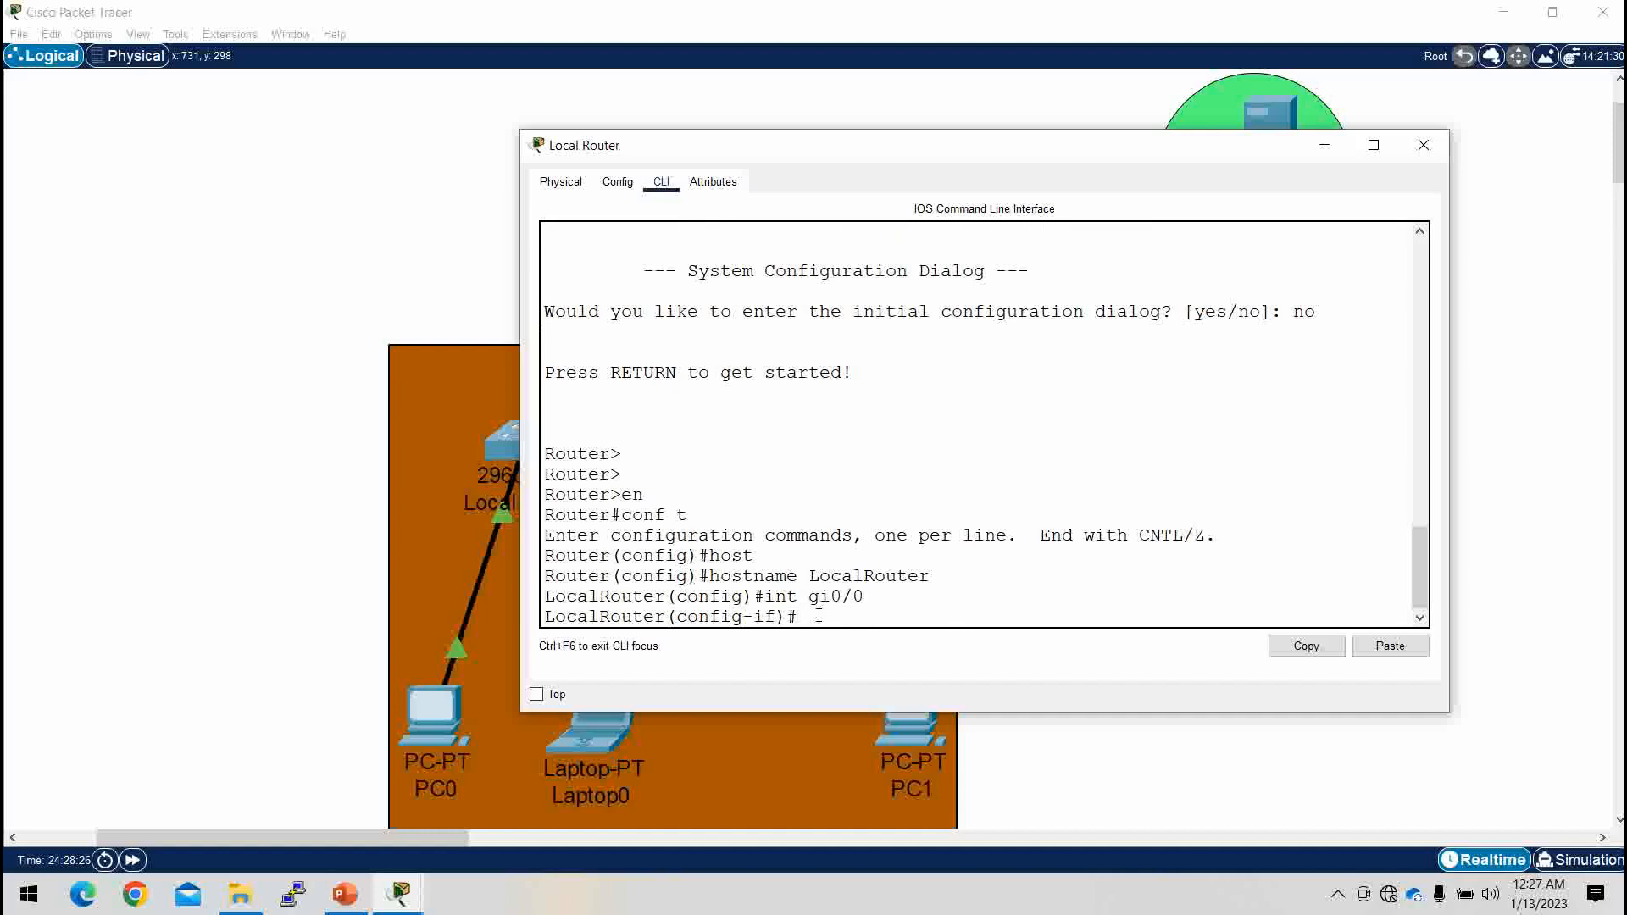
{"action": "type", "text": "ip add 192.168.10.1"}
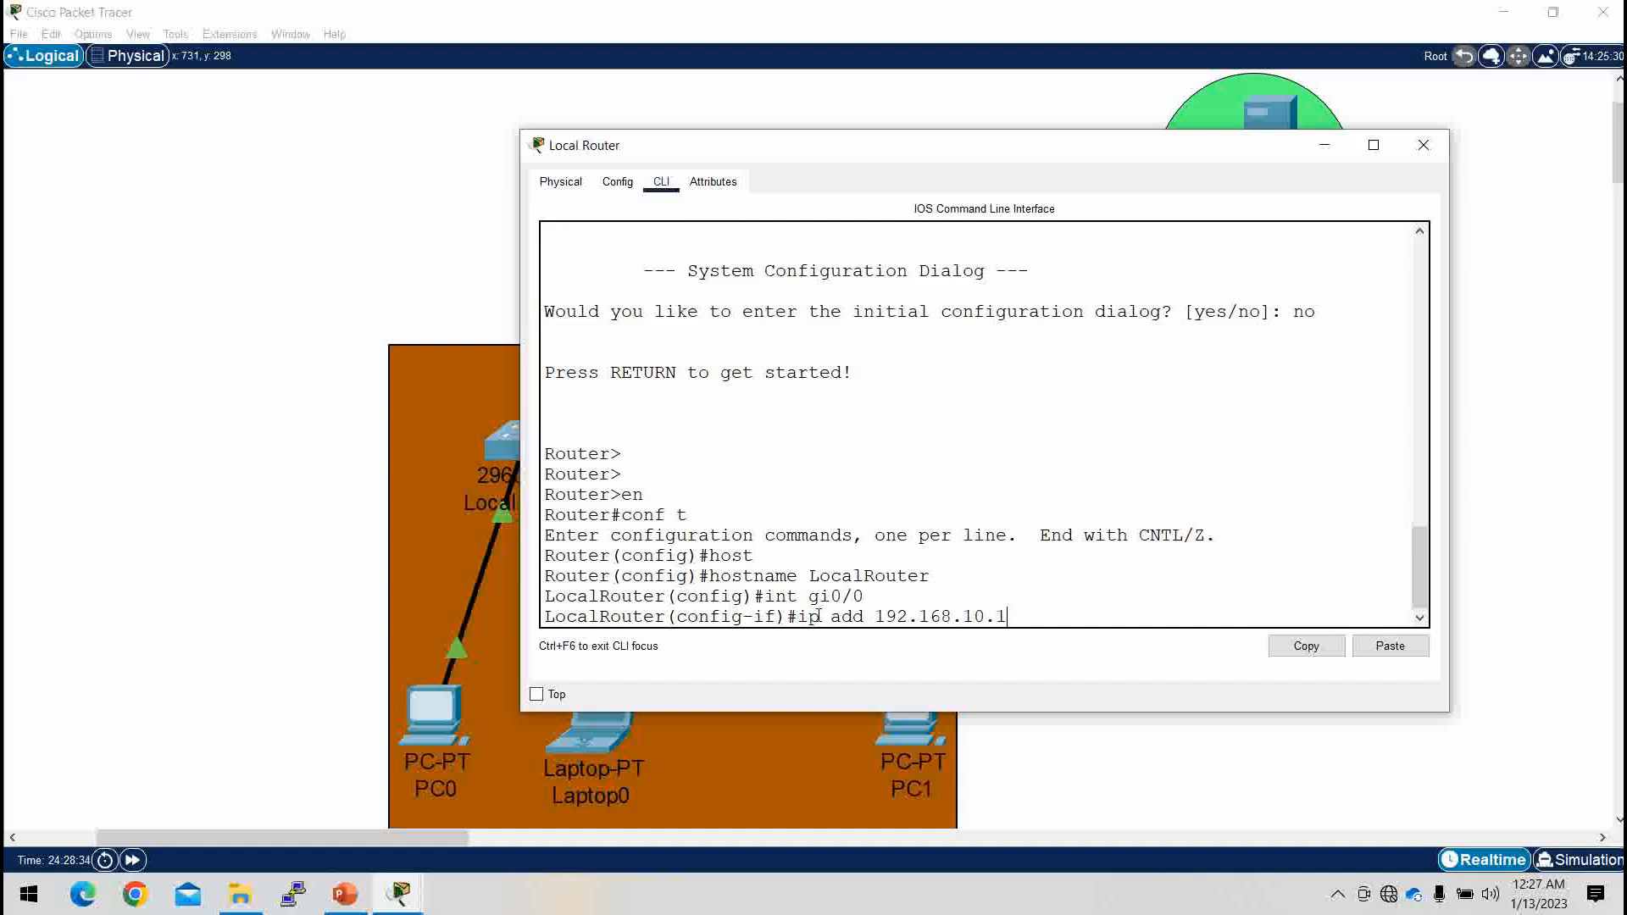
{"action": "type", "text": "00 255.255.255.0"}
{"action": "key", "text": "Return"}
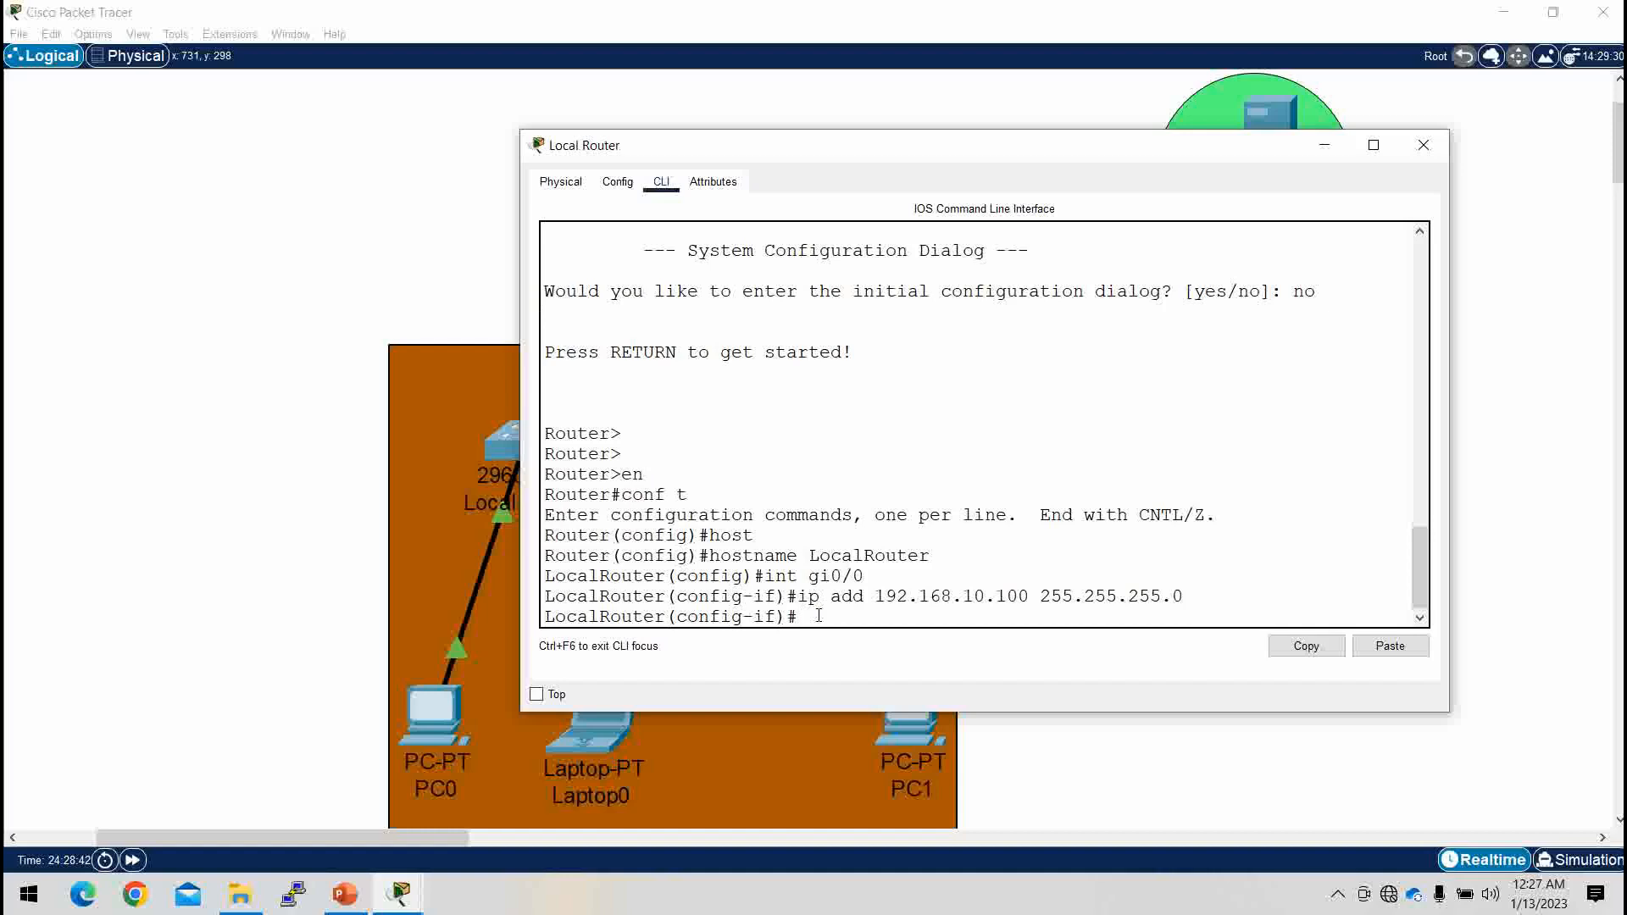
Step: Enable interface gi0/0 with no shutdown and check its link to the Local Switch in the topology
{"action": "type", "text": "no sh"}
{"action": "key", "text": "Tab"}
{"action": "key", "text": "Return"}
{"action": "key", "text": "Return"}
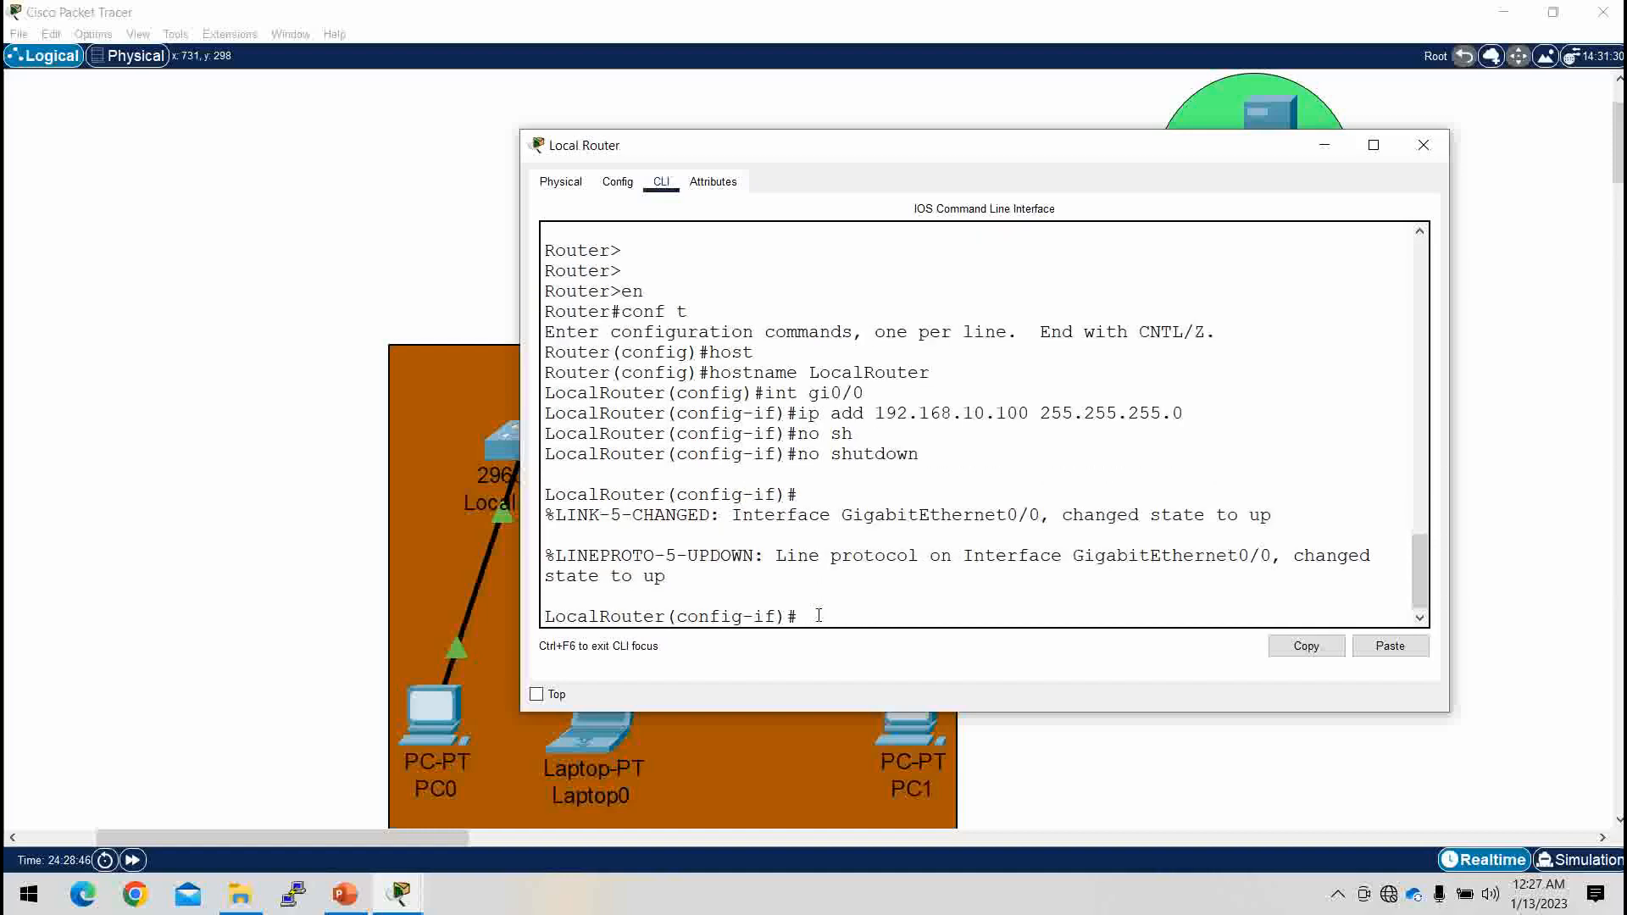
{"action": "key", "text": "Return"}
{"action": "key", "text": "Return"}
{"action": "key", "text": "Return"}
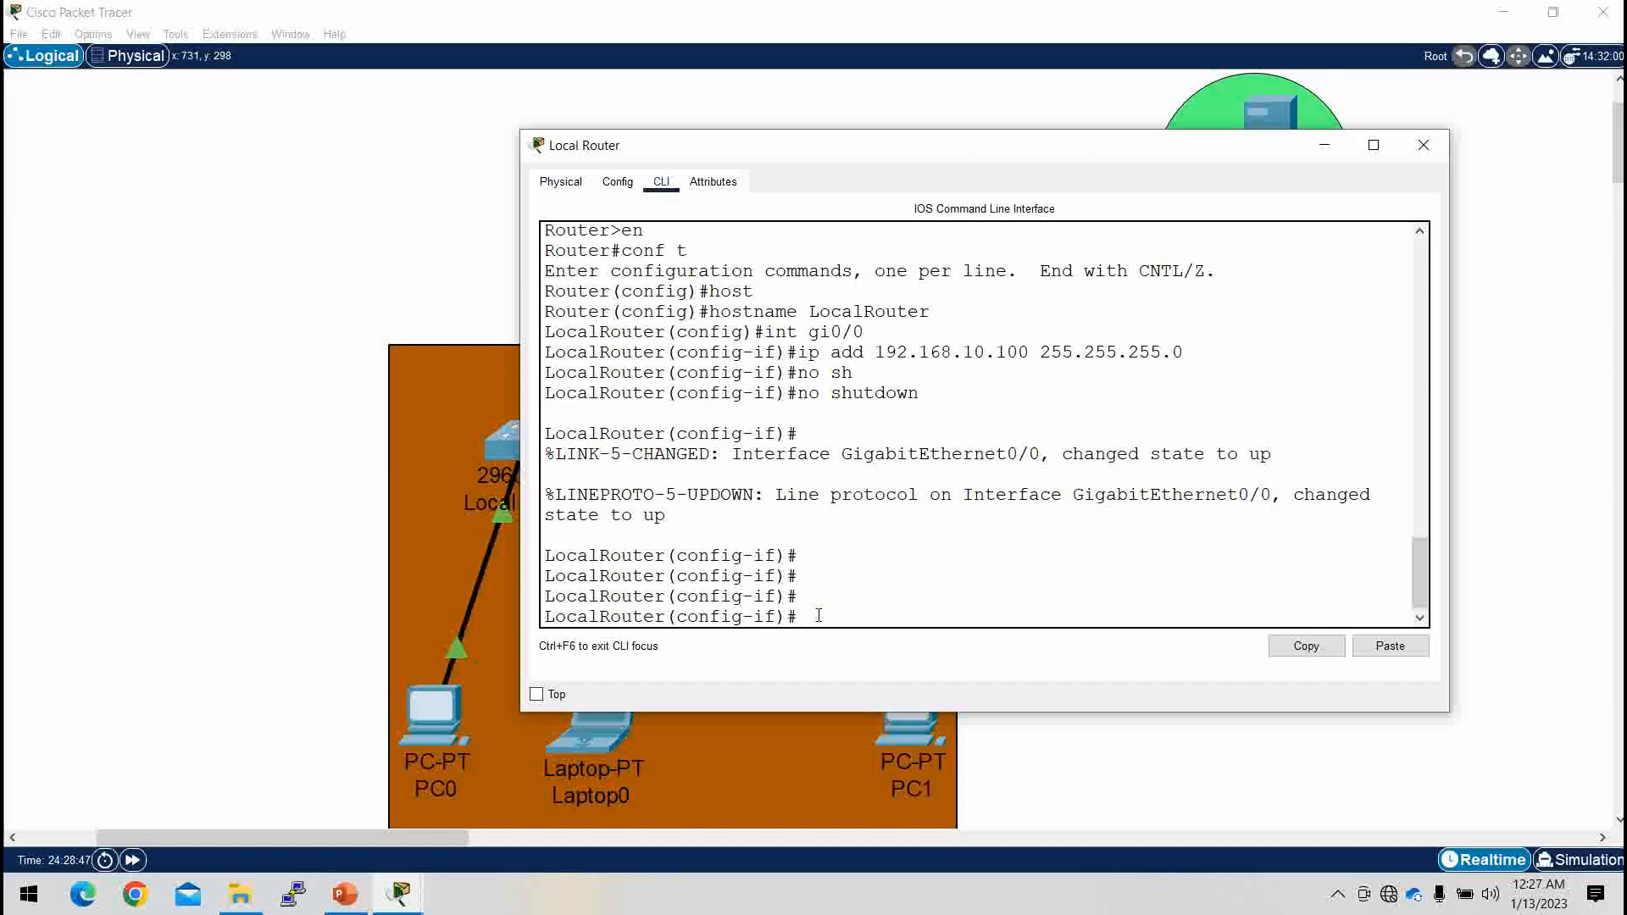
{"action": "left_click", "coordinate": [1324, 145]}
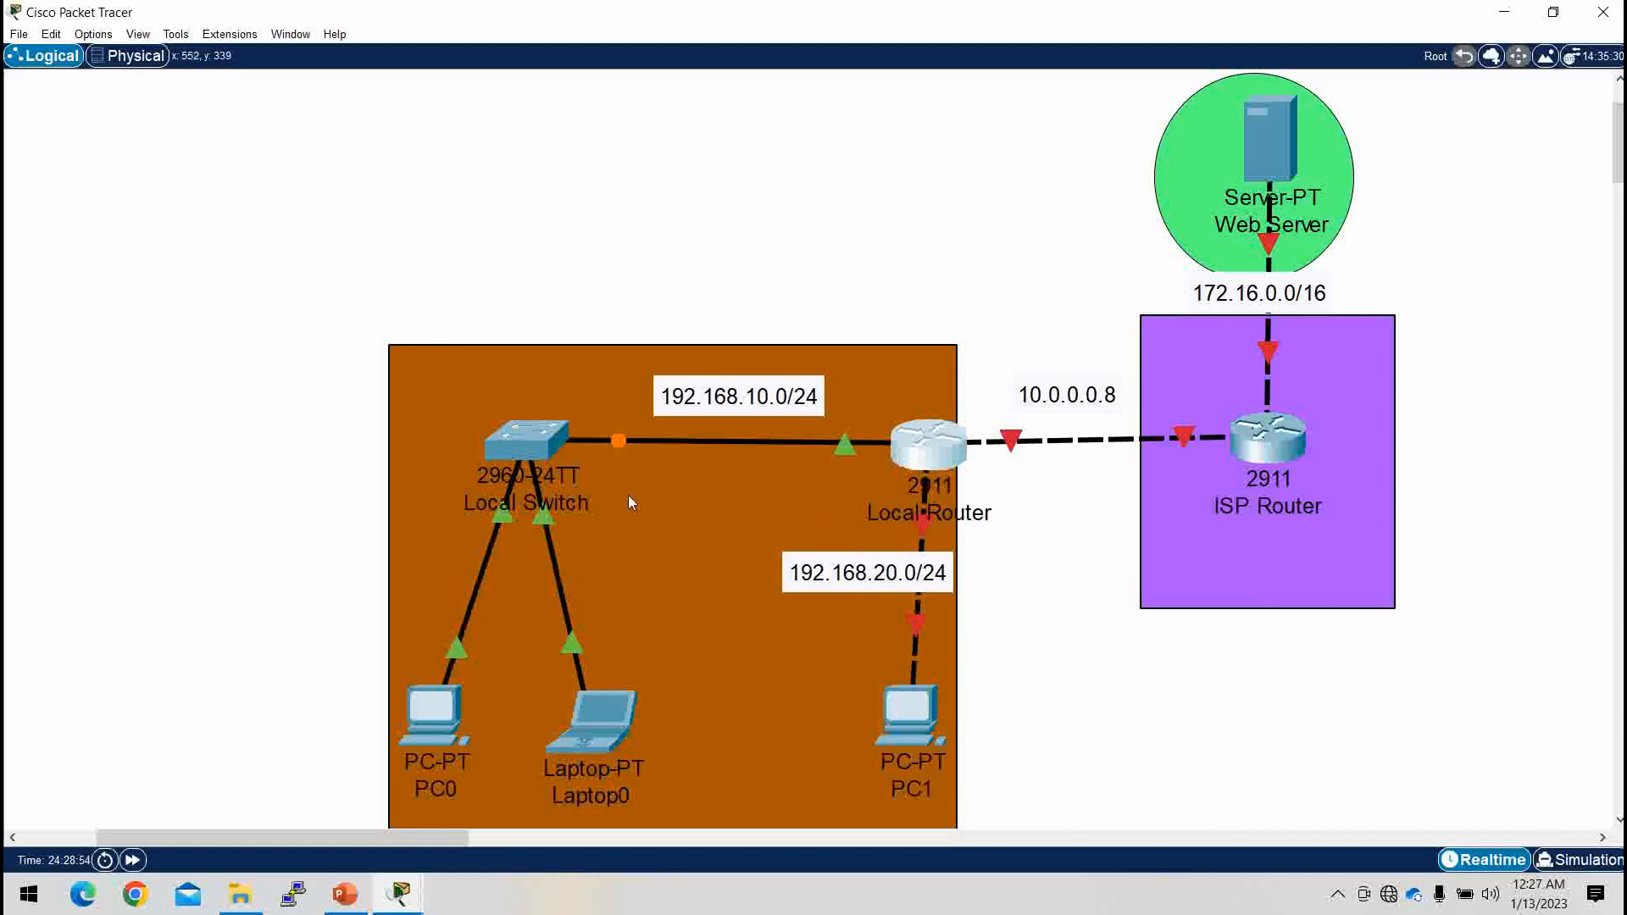
Step: Leave the gi0/0 interface configuration and create a DHCP pool named pat on the Local Router
{"action": "left_click", "coordinate": [926, 463]}
{"action": "type", "text": "ex"}
{"action": "key", "text": "Return"}
{"action": "key", "text": "Return"}
{"action": "key", "text": "Return"}
{"action": "type", "text": "i"}
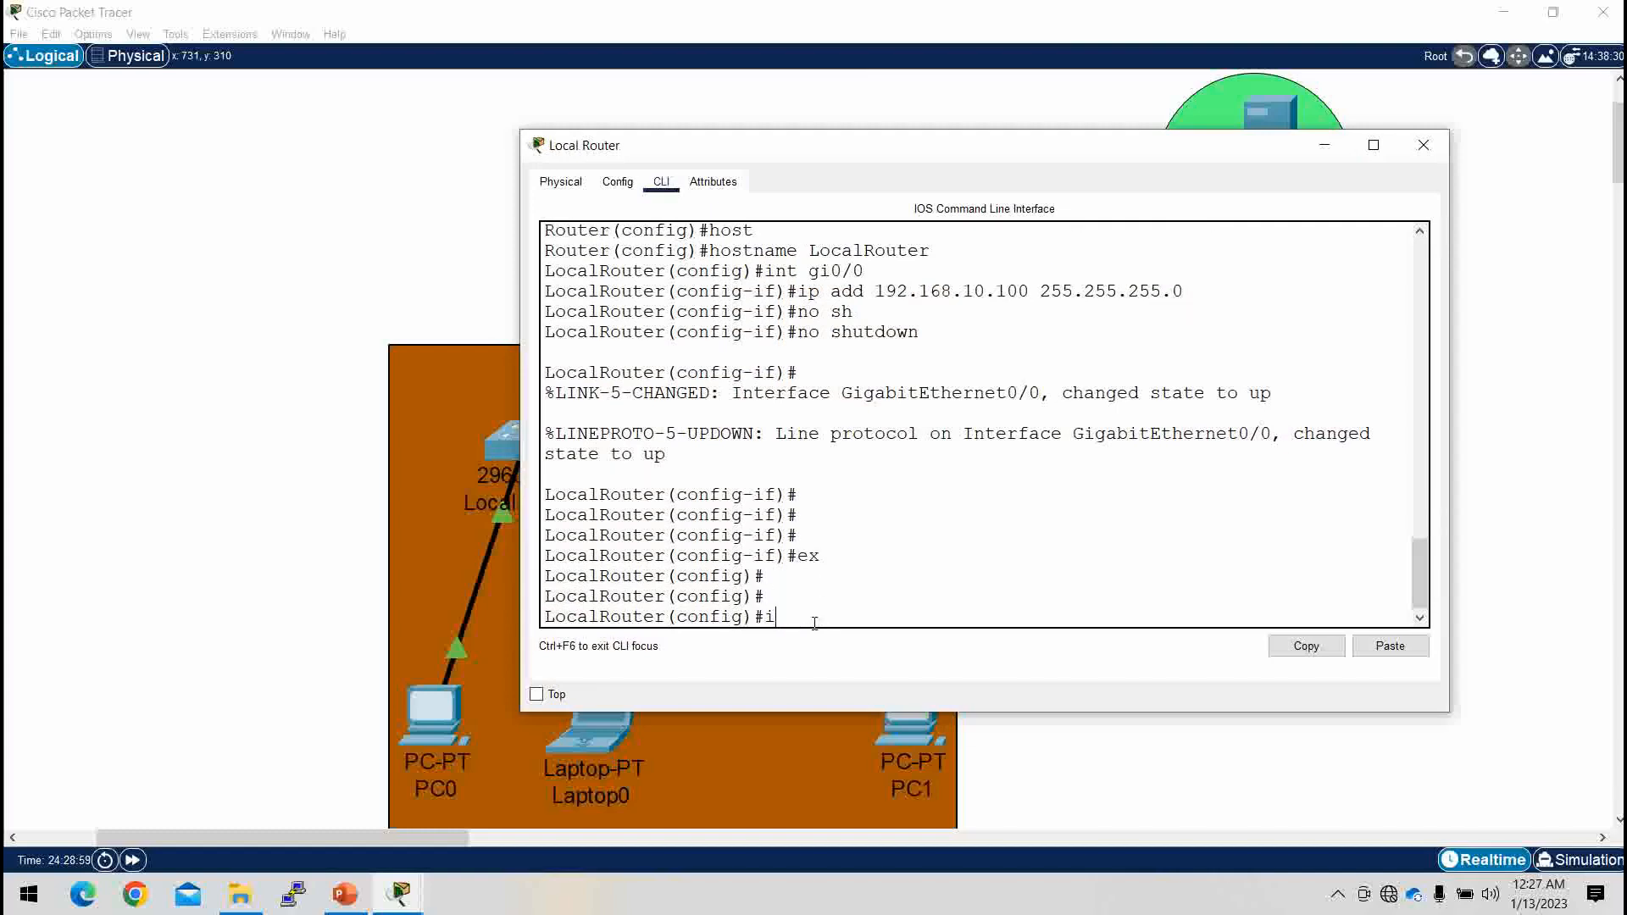
{"action": "type", "text": "p dh"}
{"action": "key", "text": "Tab"}
{"action": "type", "text": "po"}
{"action": "key", "text": "Tab"}
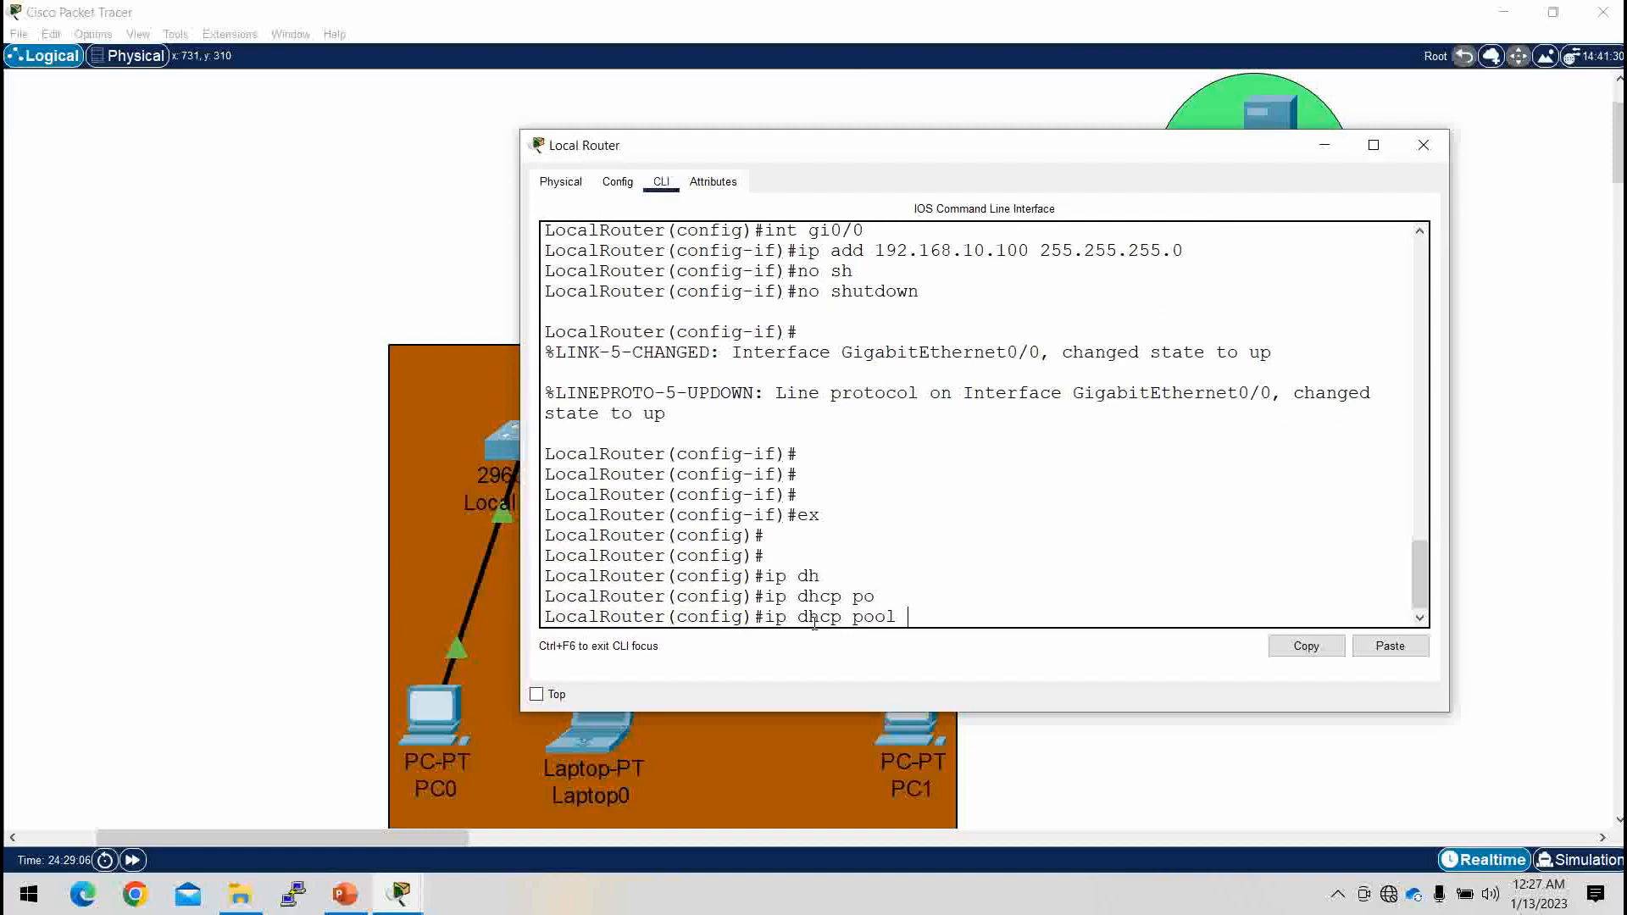
{"action": "type", "text": "pat"}
{"action": "key", "text": "Return"}
Step: Set the DHCP pool's network to 192.168.10.0 with mask 255.255.255.0
{"action": "type", "text": "netwo"}
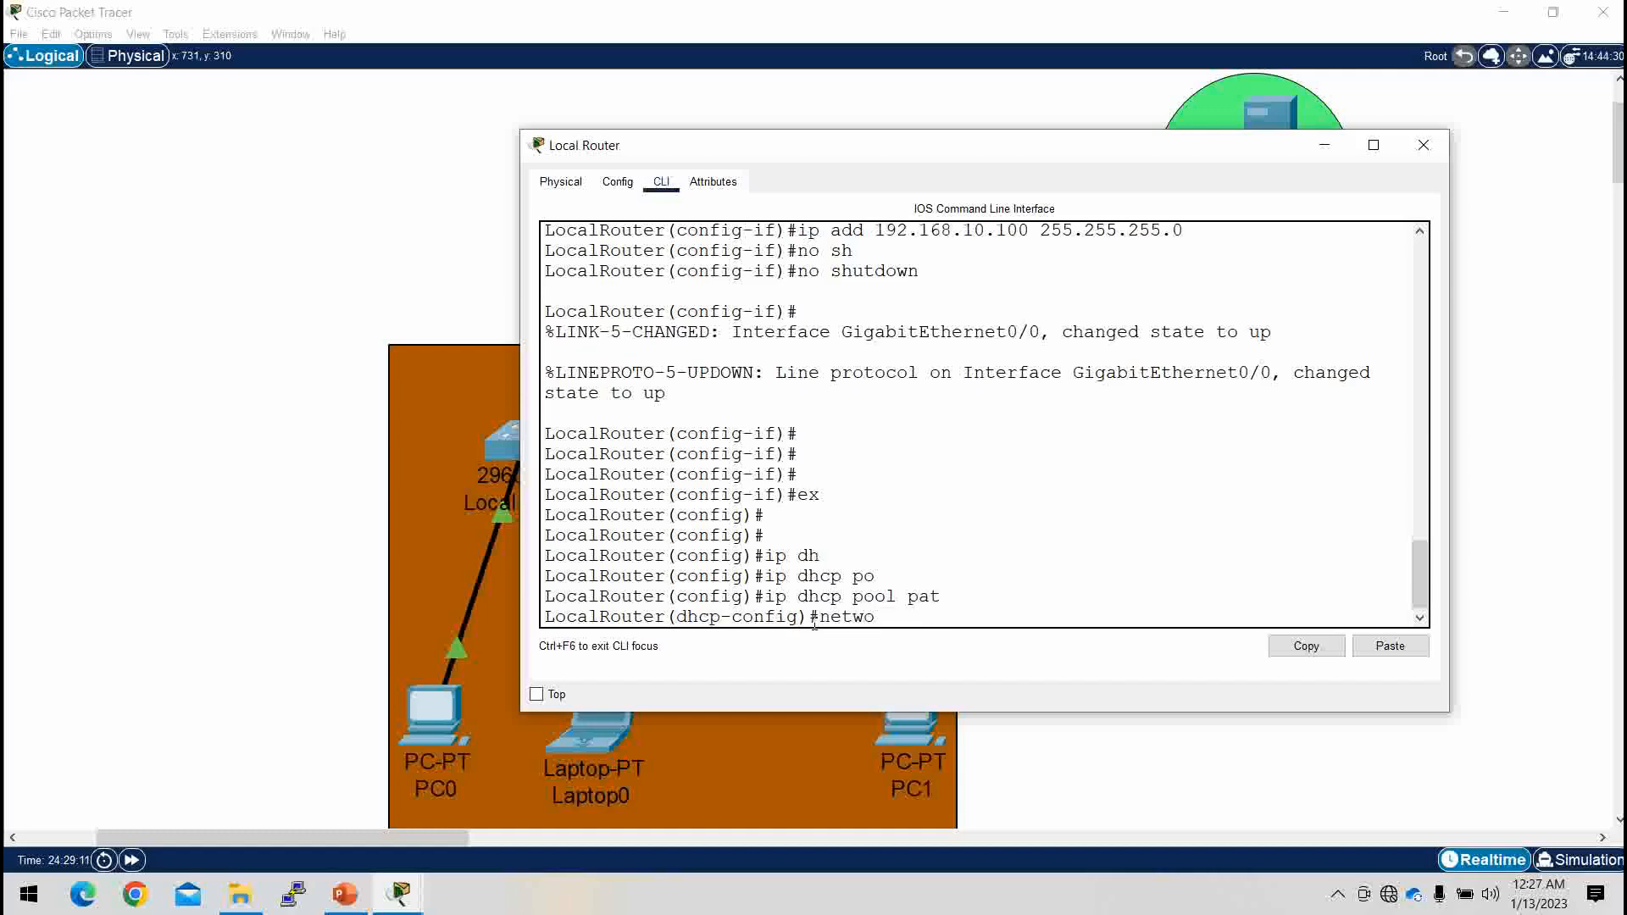
{"action": "key", "text": "Tab"}
{"action": "type", "text": "192.1"}
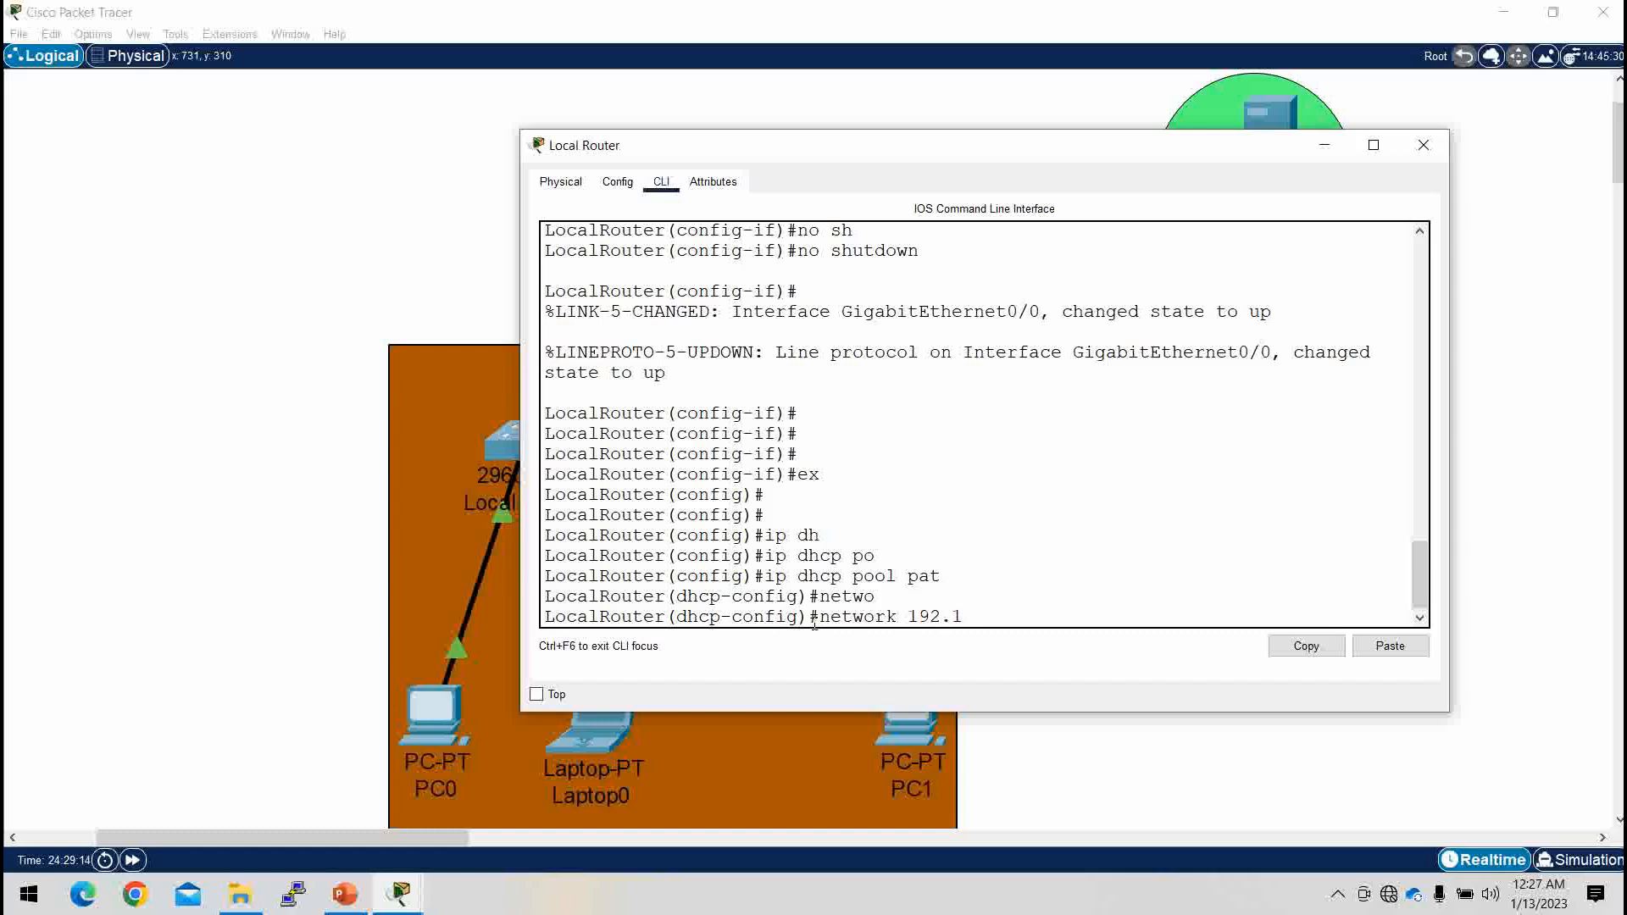
{"action": "type", "text": "68.10.0 255.255.2"}
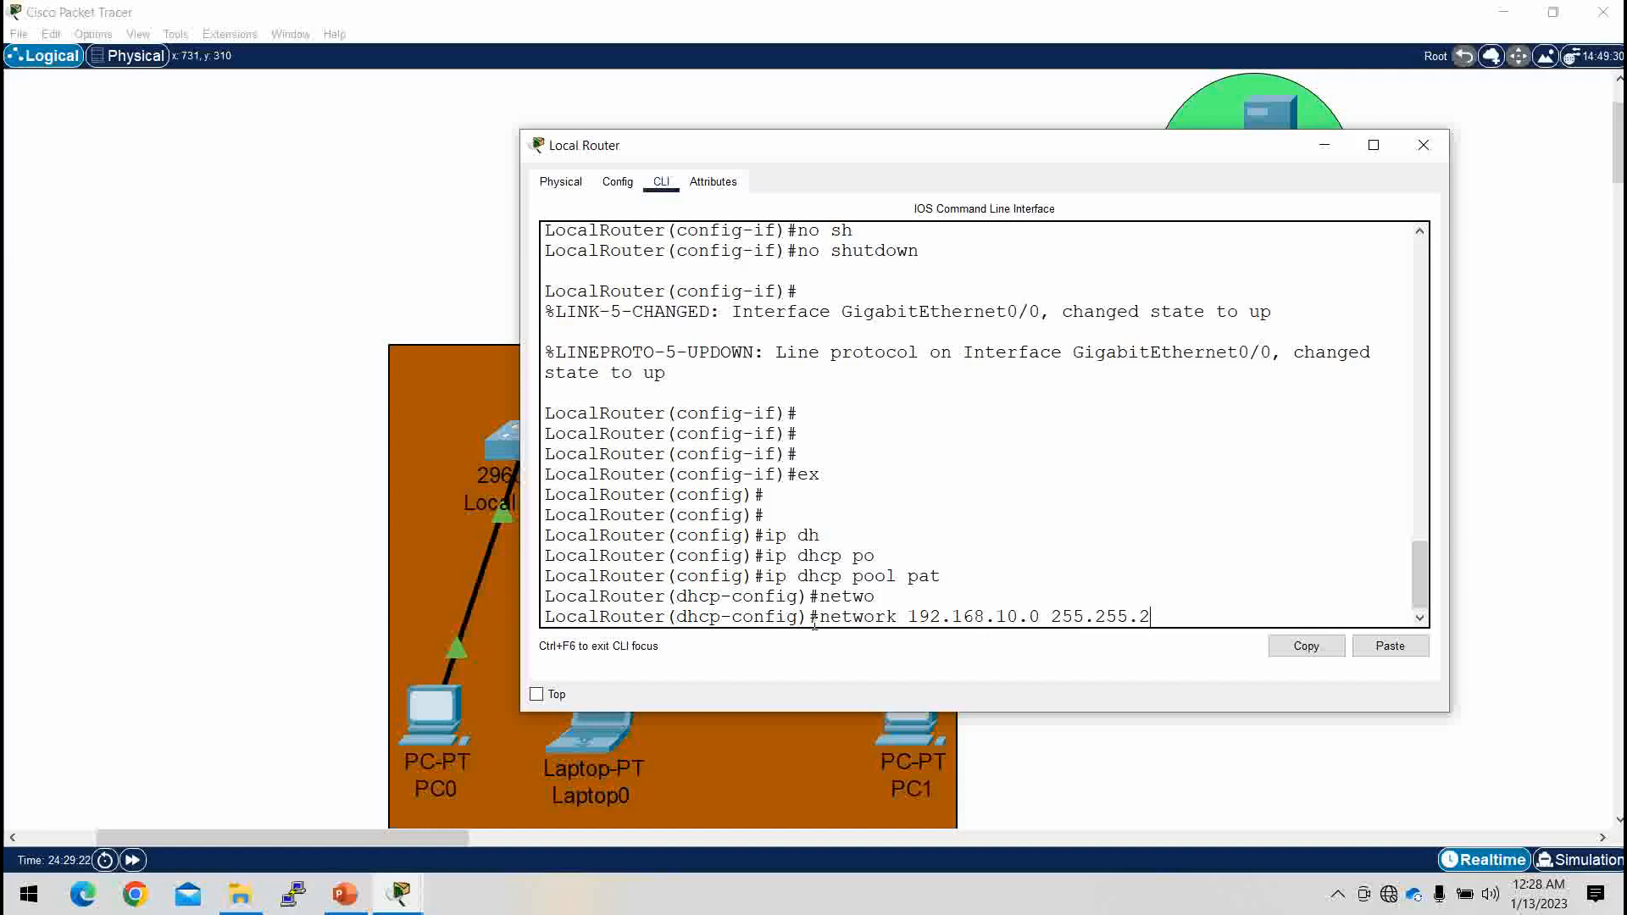
{"action": "type", "text": "55.0"}
{"action": "key", "text": "Return"}
Step: Set the DHCP pool's default router to 192.168.10.100
{"action": "type", "text": "de"}
{"action": "key", "text": "Tab"}
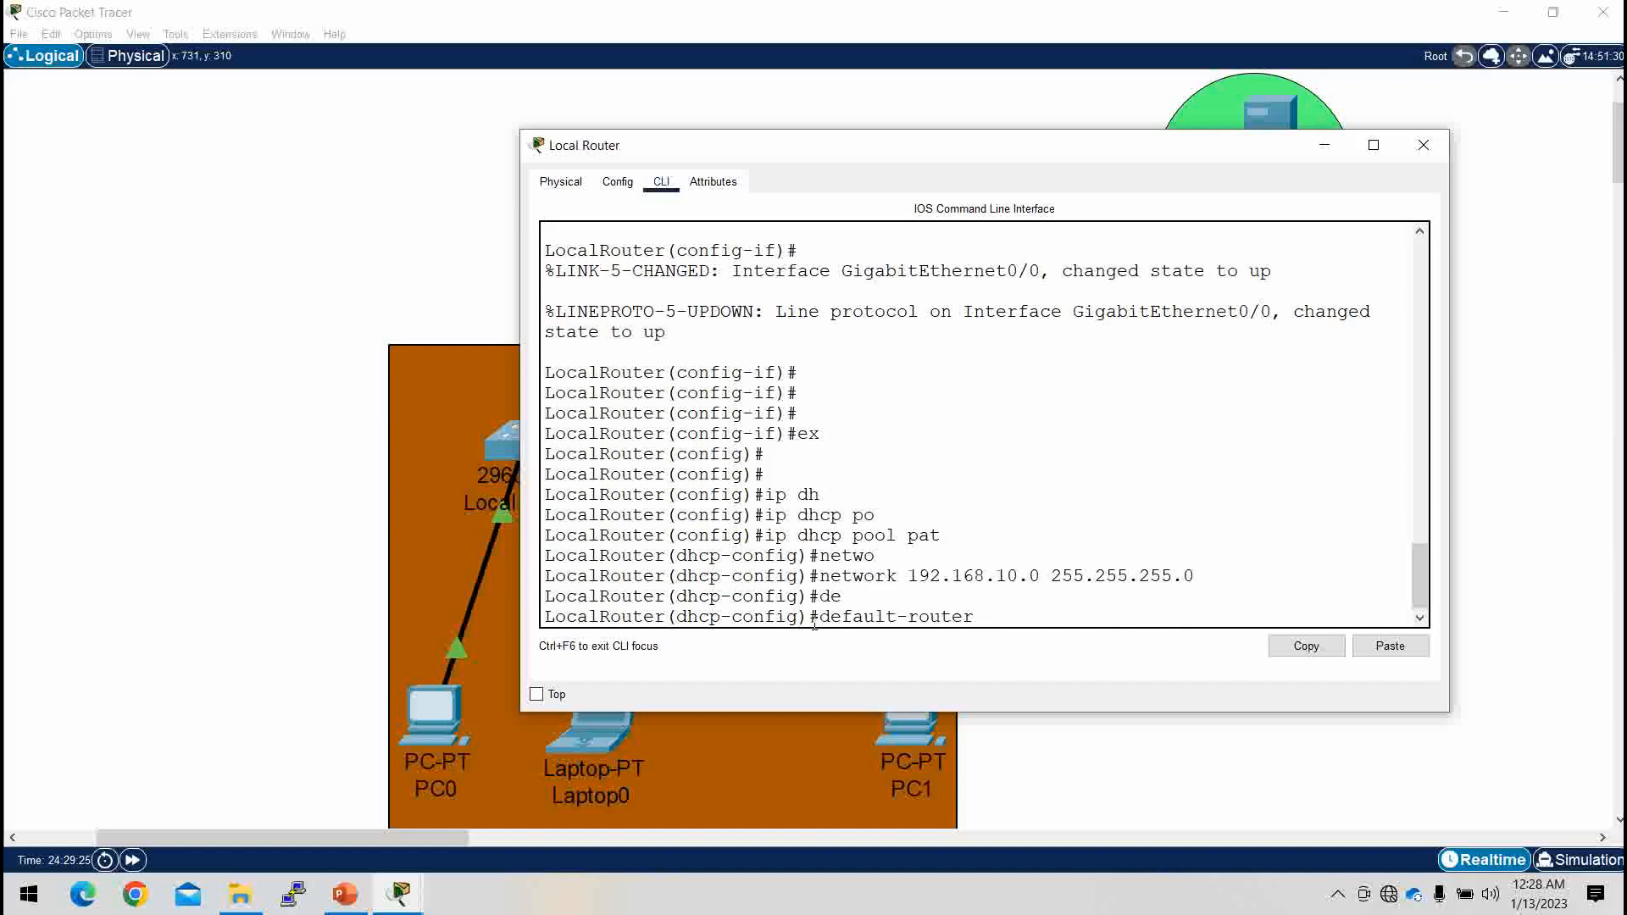
{"action": "type", "text": "192.168.10.100"}
{"action": "key", "text": "Return"}
Step: Set the DHCP pool's DNS server to 192.168.10.100 and return to global configuration mode
{"action": "type", "text": "dn"}
{"action": "key", "text": "Tab"}
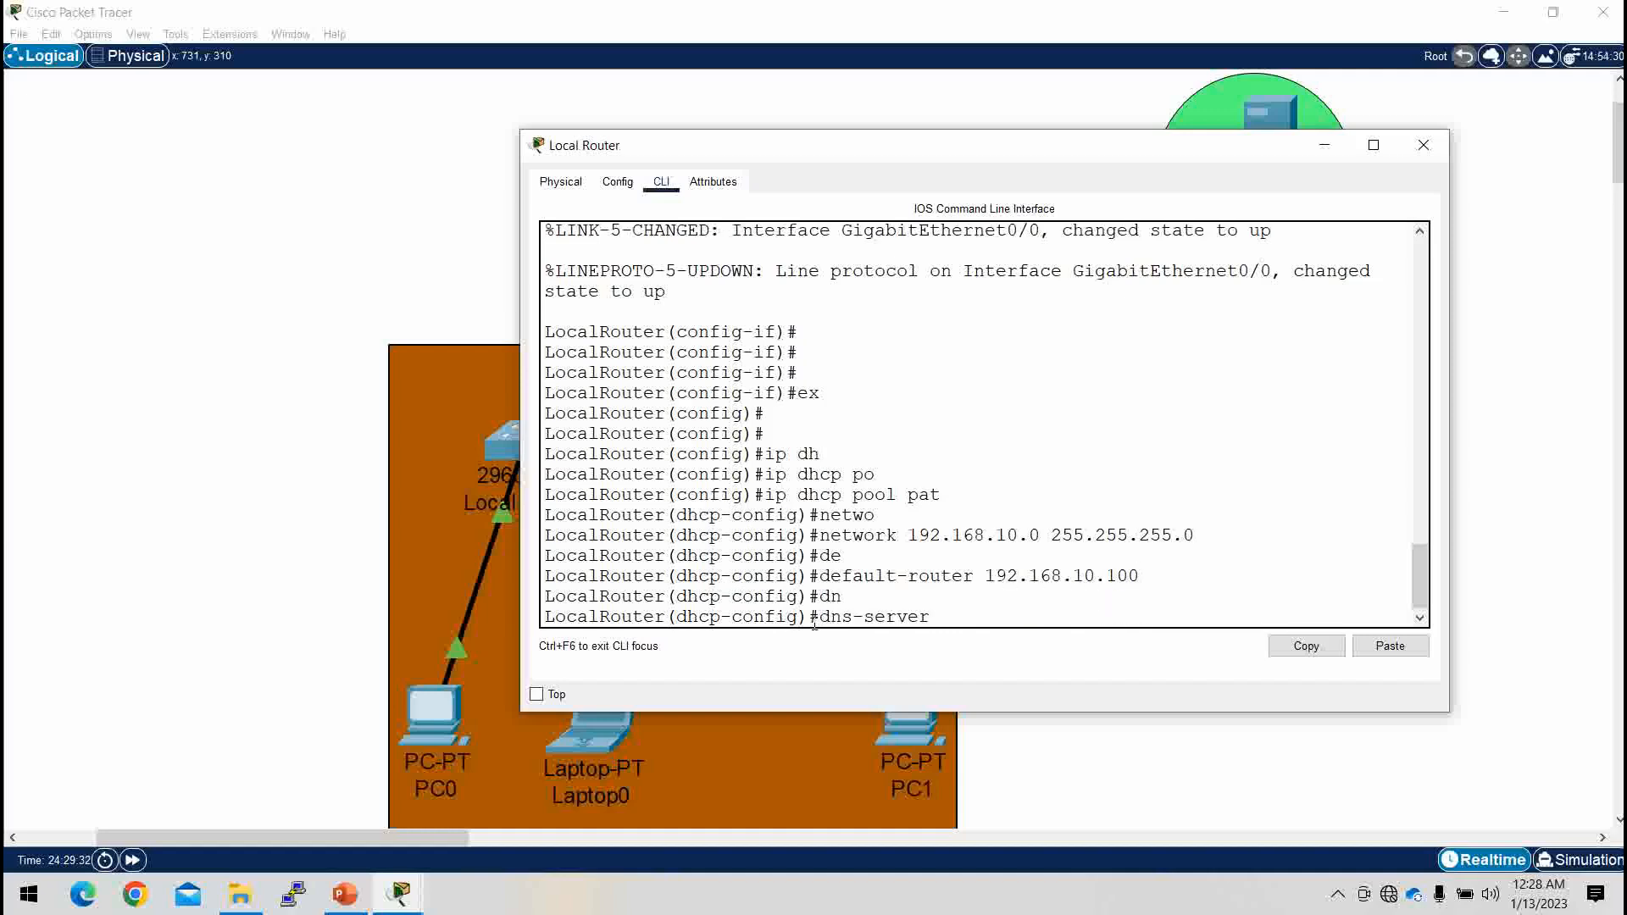
{"action": "type", "text": "192.168.10.100"}
{"action": "key", "text": "Return"}
{"action": "key", "text": "Return"}
{"action": "key", "text": "Return"}
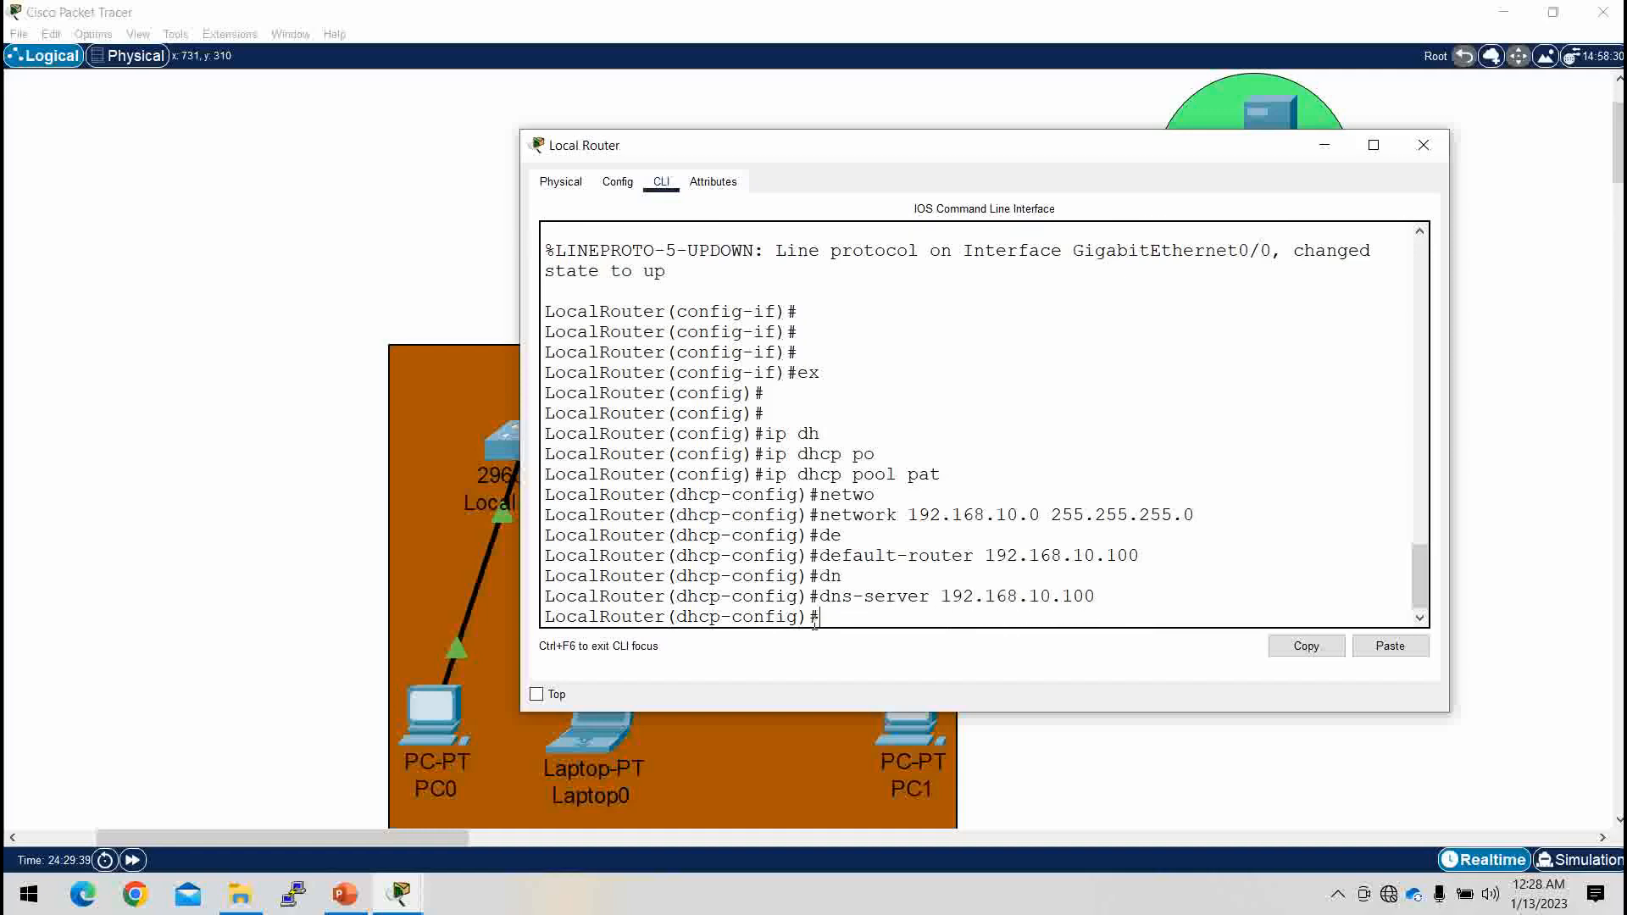
{"action": "type", "text": "ex"}
{"action": "key", "text": "Return"}
{"action": "key", "text": "Return"}
{"action": "key", "text": "Return"}
{"action": "key", "text": "Return"}
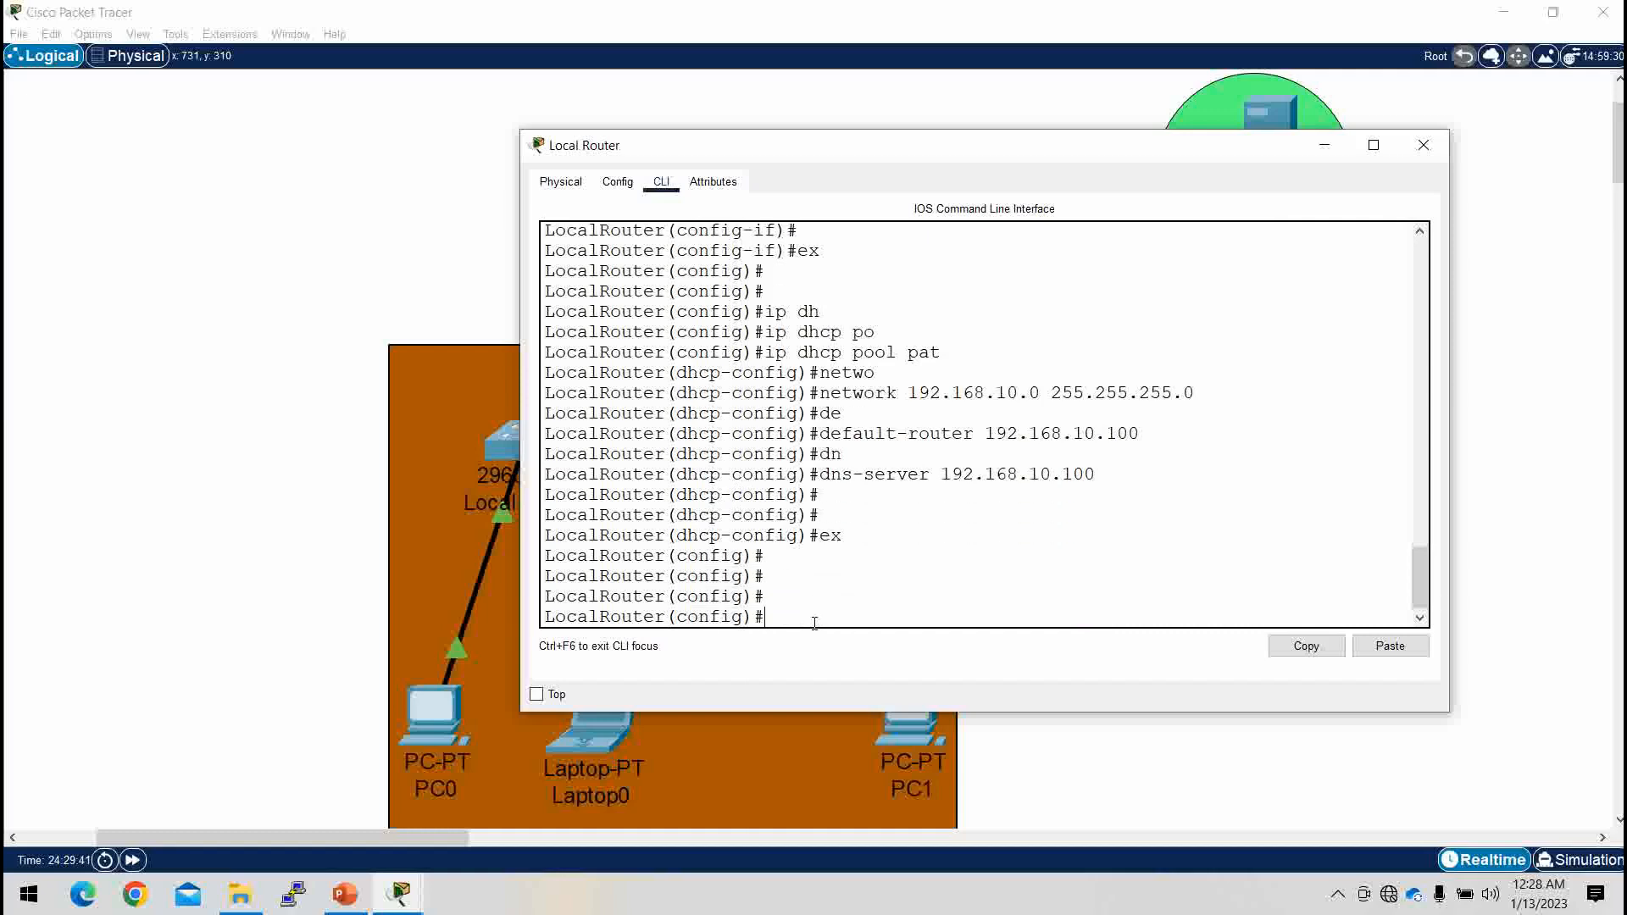
Step: Assign IP address 192.168.20.1 with mask 255.255.255.0 to the Local Router's interface gi0/2, which faces PC1
{"action": "type", "text": "int"}
{"action": "left_click", "coordinate": [1324, 145]}
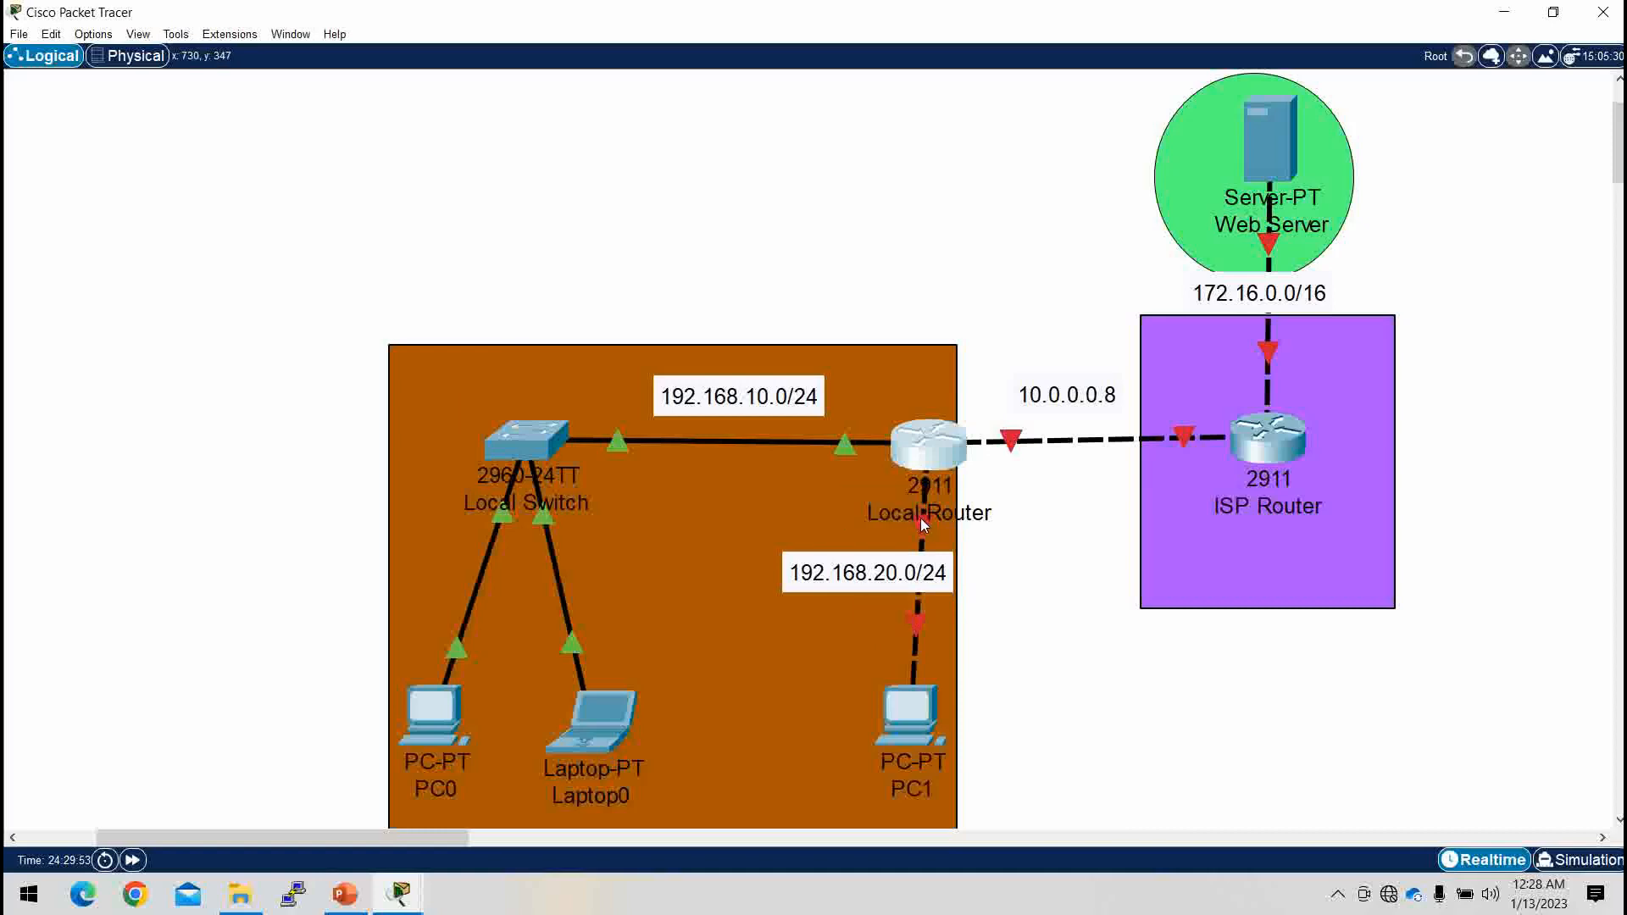
{"action": "left_click", "coordinate": [935, 459]}
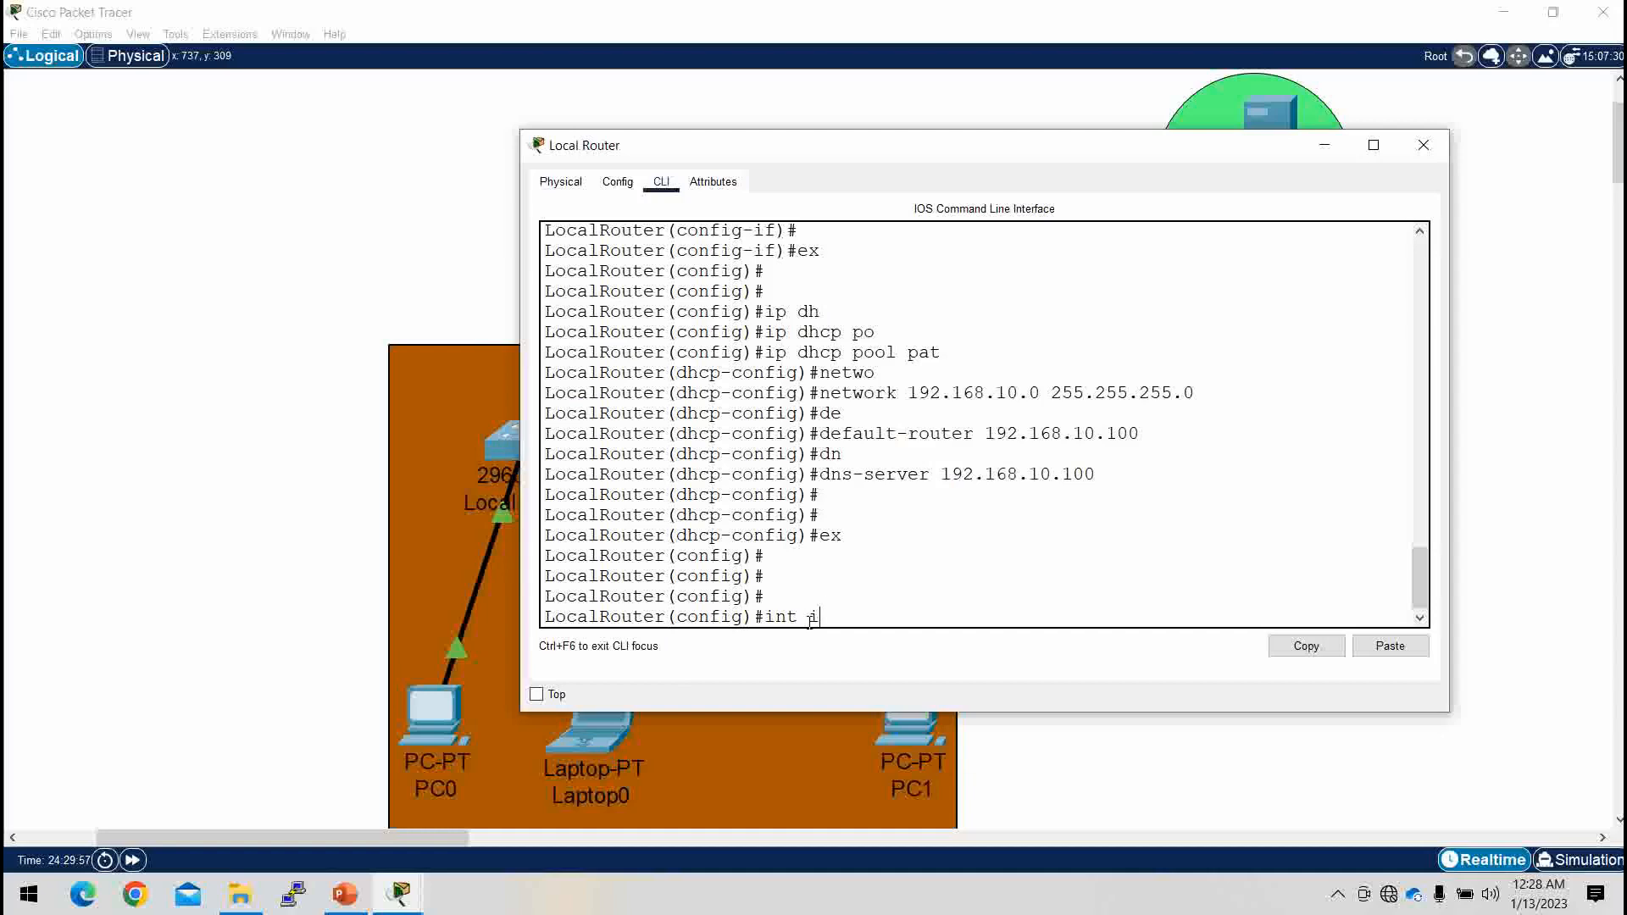
{"action": "type", "text": "gi0/2"}
{"action": "key", "text": "Return"}
{"action": "type", "text": "ip"}
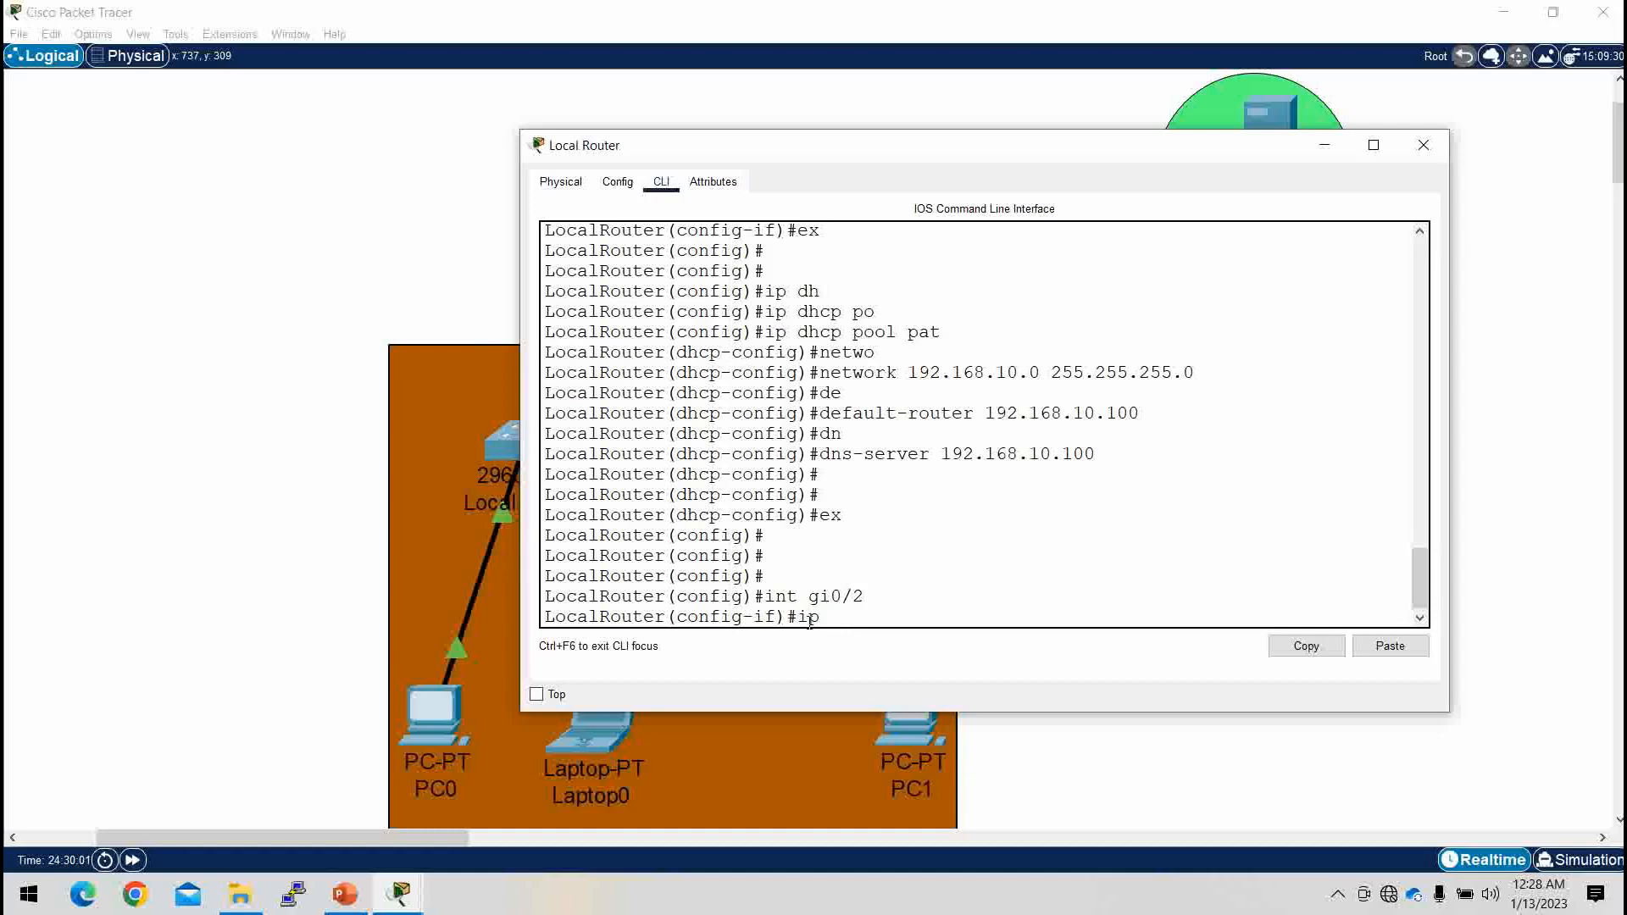
{"action": "type", "text": " add 192.168.20.1255.255.255.0"}
{"action": "key", "text": "Return"}
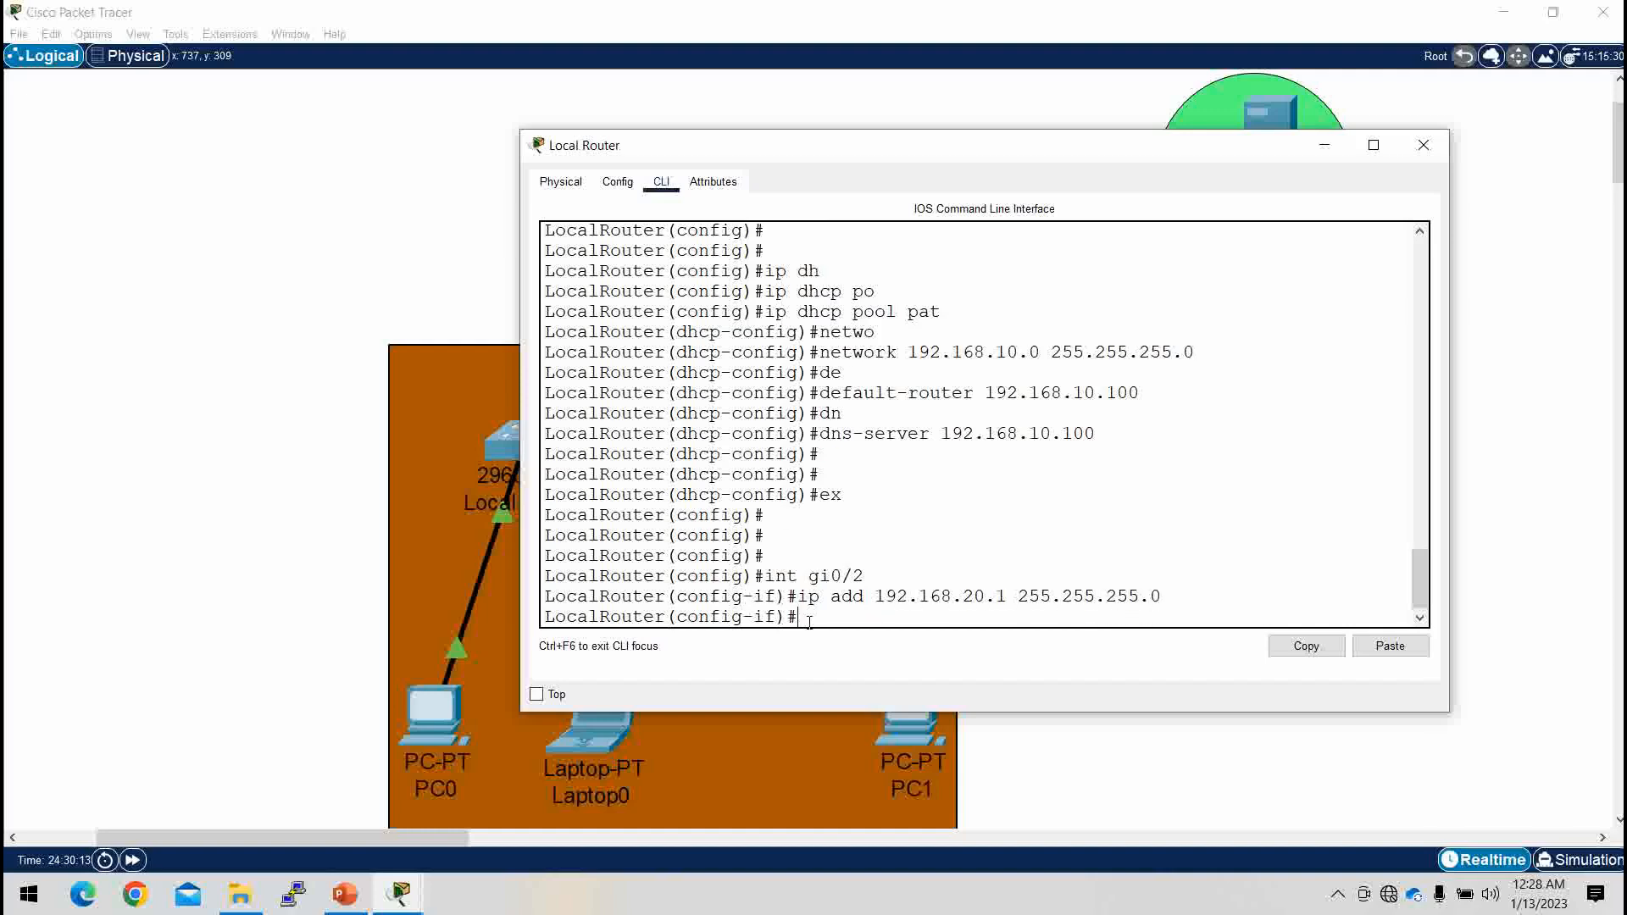
Step: Enable interface gi0/2 with no shutdown, return to global configuration mode and check the PC1 link in the topology
{"action": "type", "text": "no sh"}
{"action": "key", "text": "Tab"}
{"action": "key", "text": "Return"}
{"action": "key", "text": "Return"}
{"action": "key", "text": "Return"}
{"action": "key", "text": "Return"}
{"action": "key", "text": "Return"}
{"action": "key", "text": "Return"}
{"action": "type", "text": "ex"}
{"action": "key", "text": "Return"}
{"action": "key", "text": "Return"}
{"action": "key", "text": "Return"}
{"action": "key", "text": "Return"}
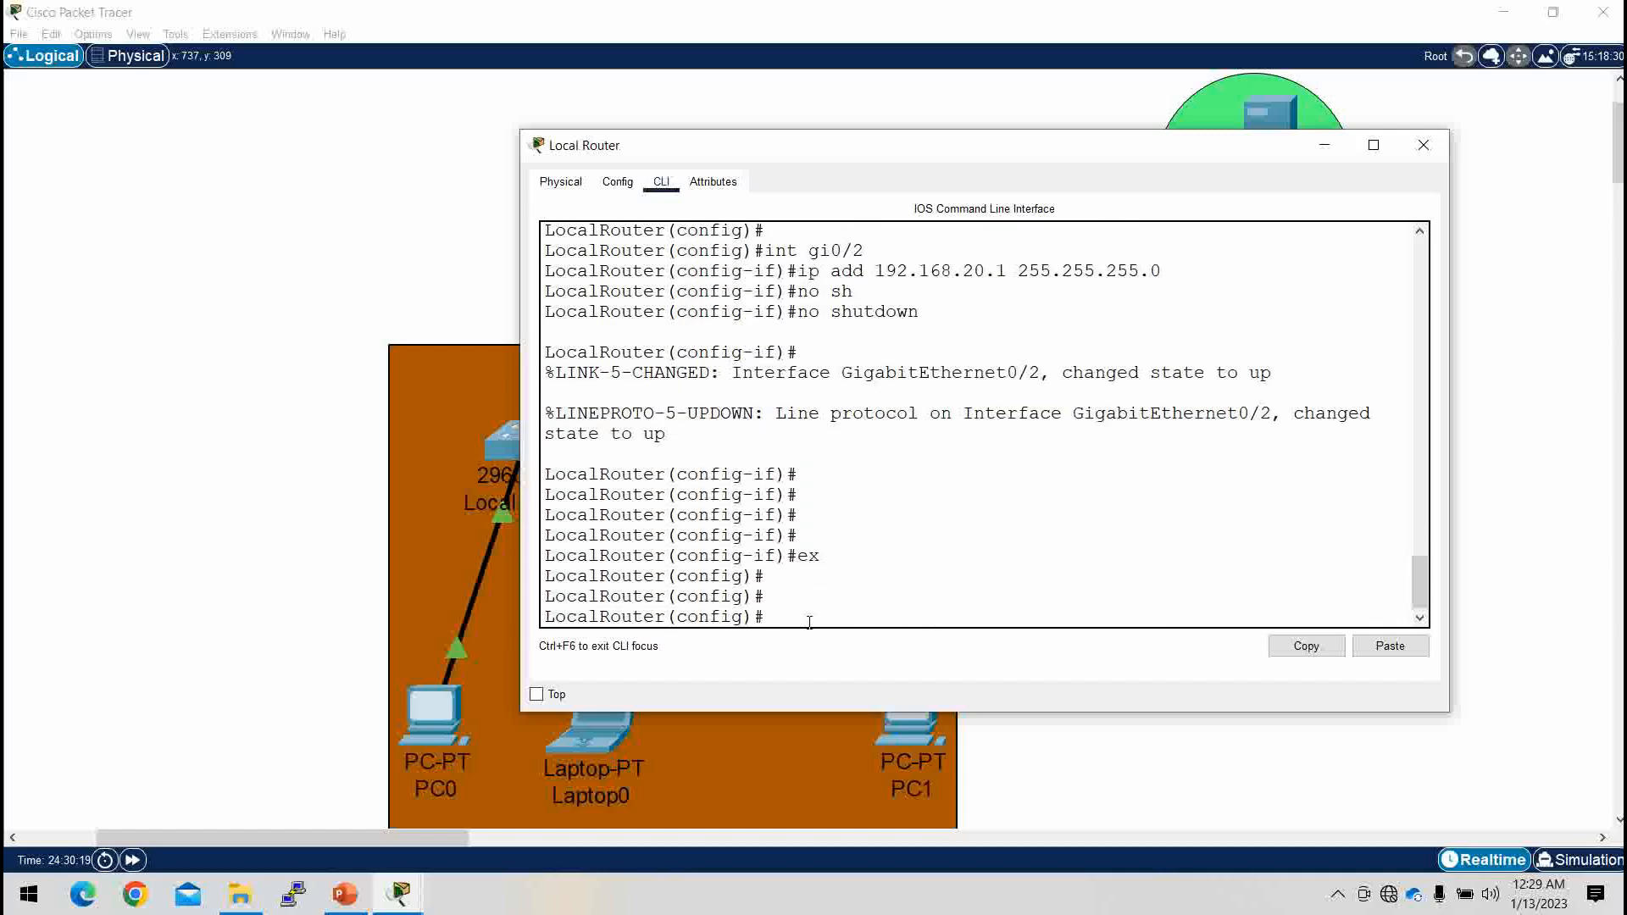
{"action": "left_click", "coordinate": [1324, 145]}
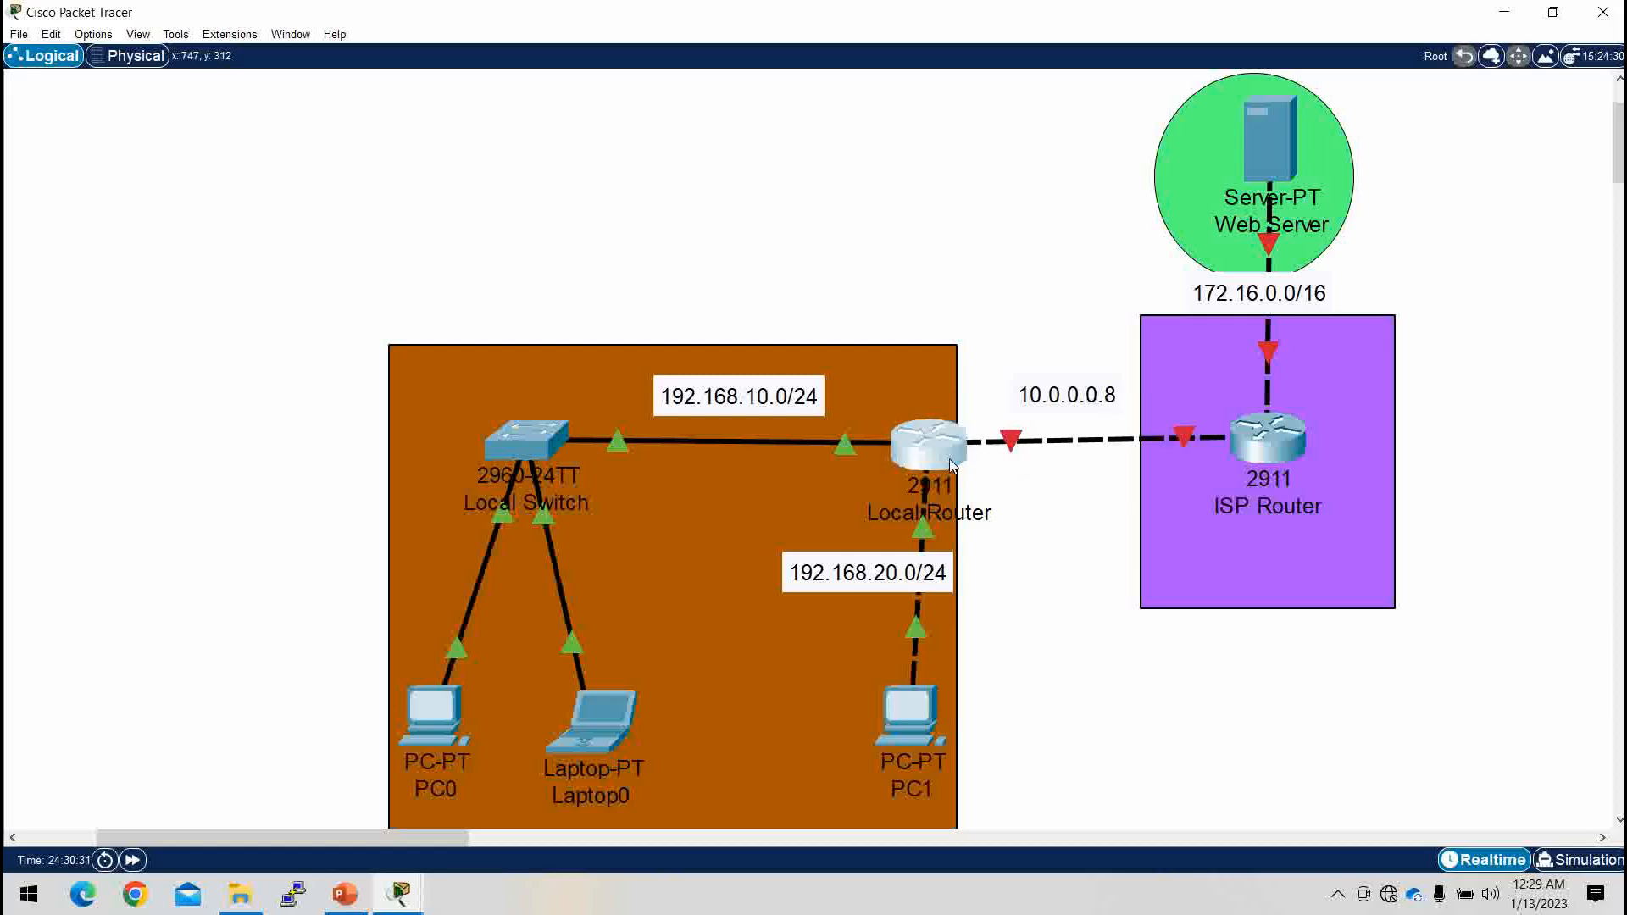
Step: Assign IP address 10.0.0.1 with mask 255.0.0.0 to the Local Router's interface gi0/1, which faces the ISP Router
{"action": "left_click", "coordinate": [927, 443]}
{"action": "type", "text": "int gi0"}
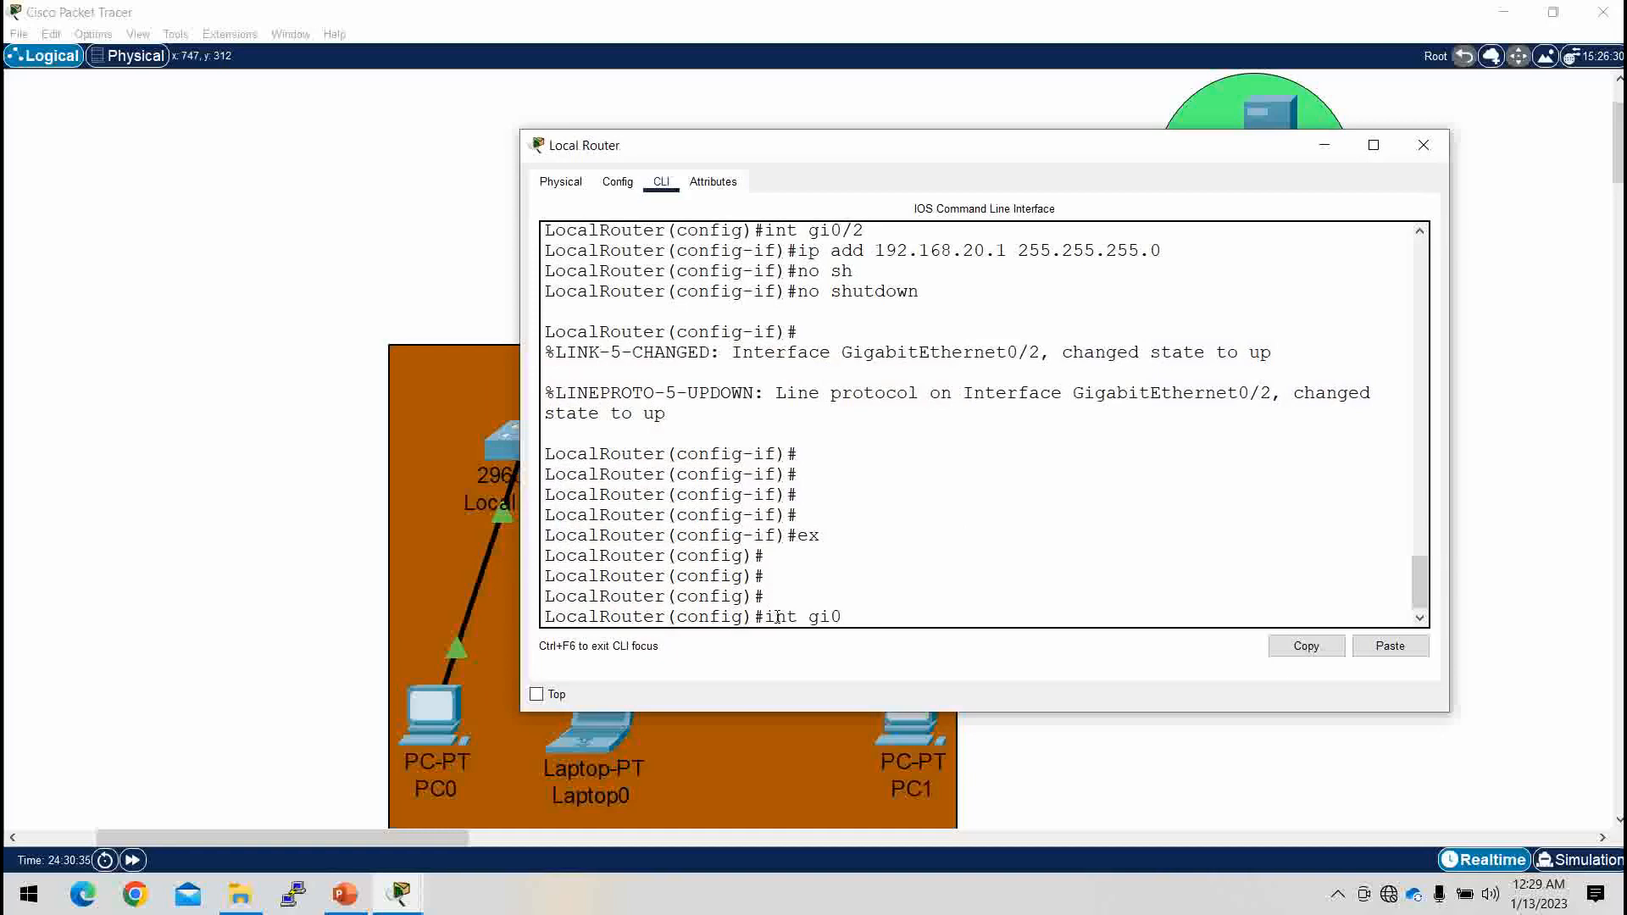
{"action": "type", "text": "/1"}
{"action": "key", "text": "Return"}
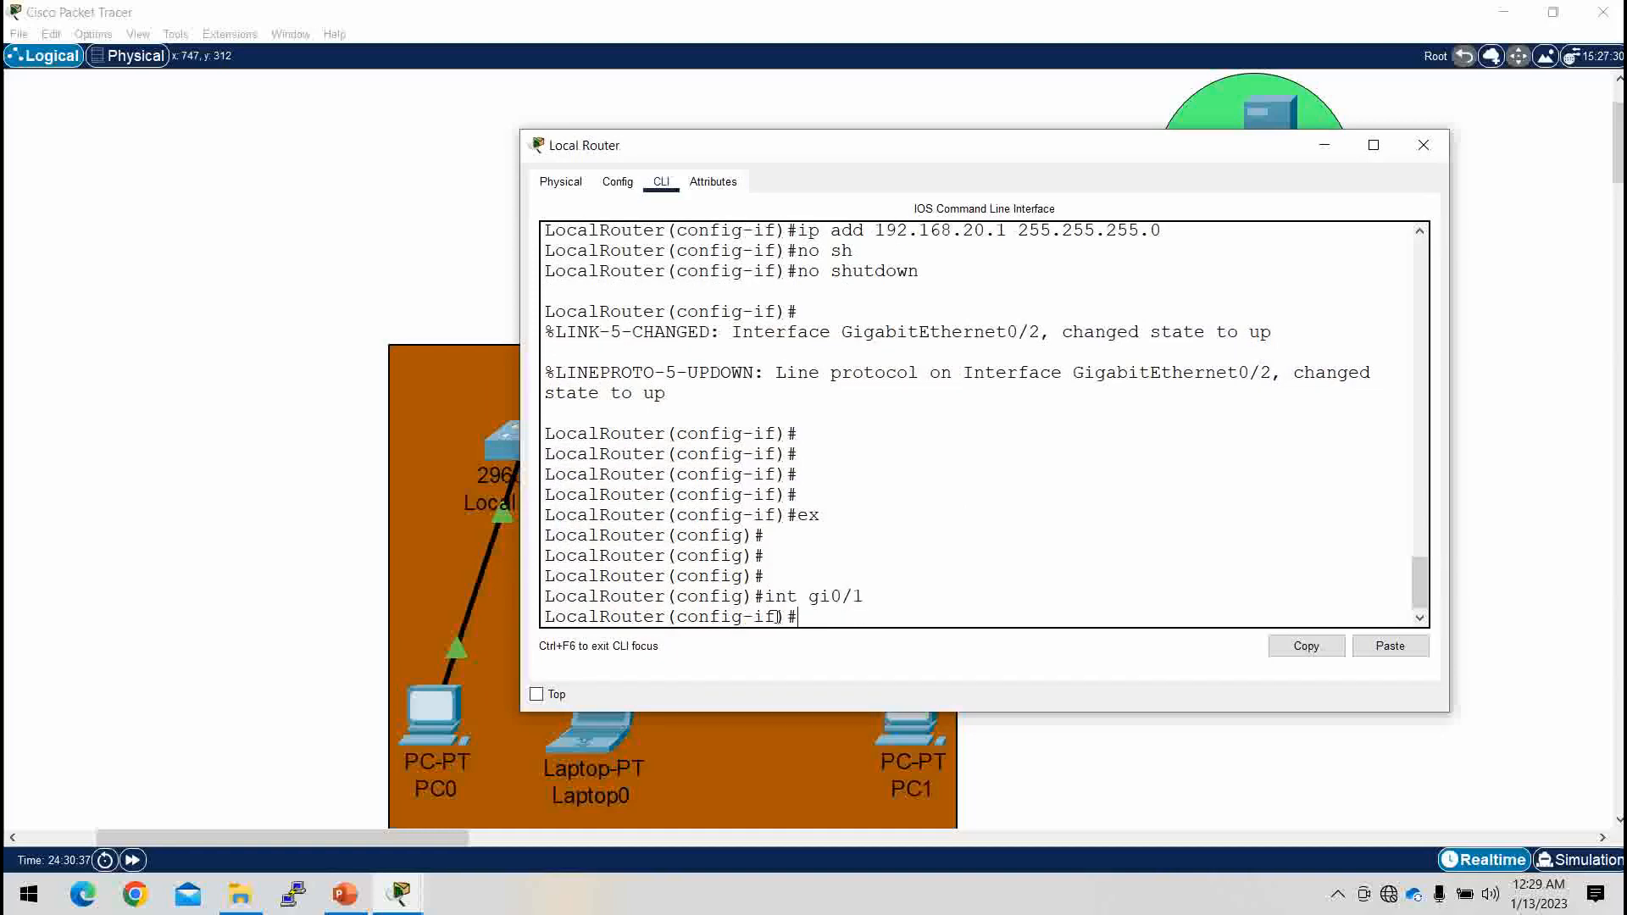
{"action": "type", "text": "ip add 10.0.0.1 255"}
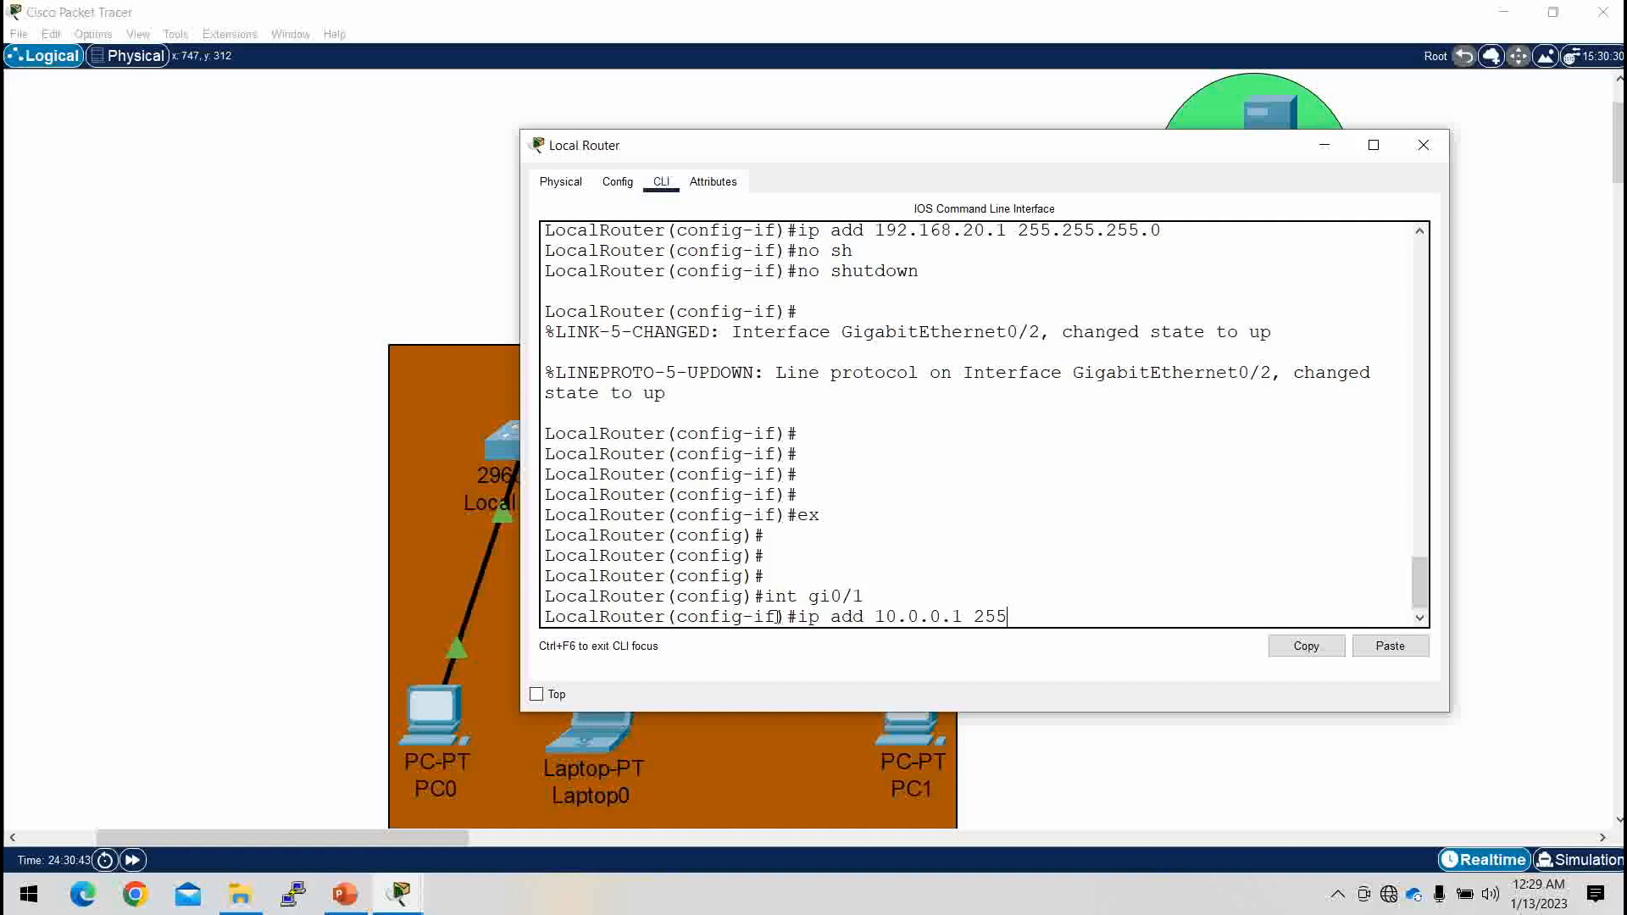
{"action": "type", "text": ".0.0.0"}
{"action": "key", "text": "Return"}
{"action": "key", "text": "Return"}
{"action": "key", "text": "Return"}
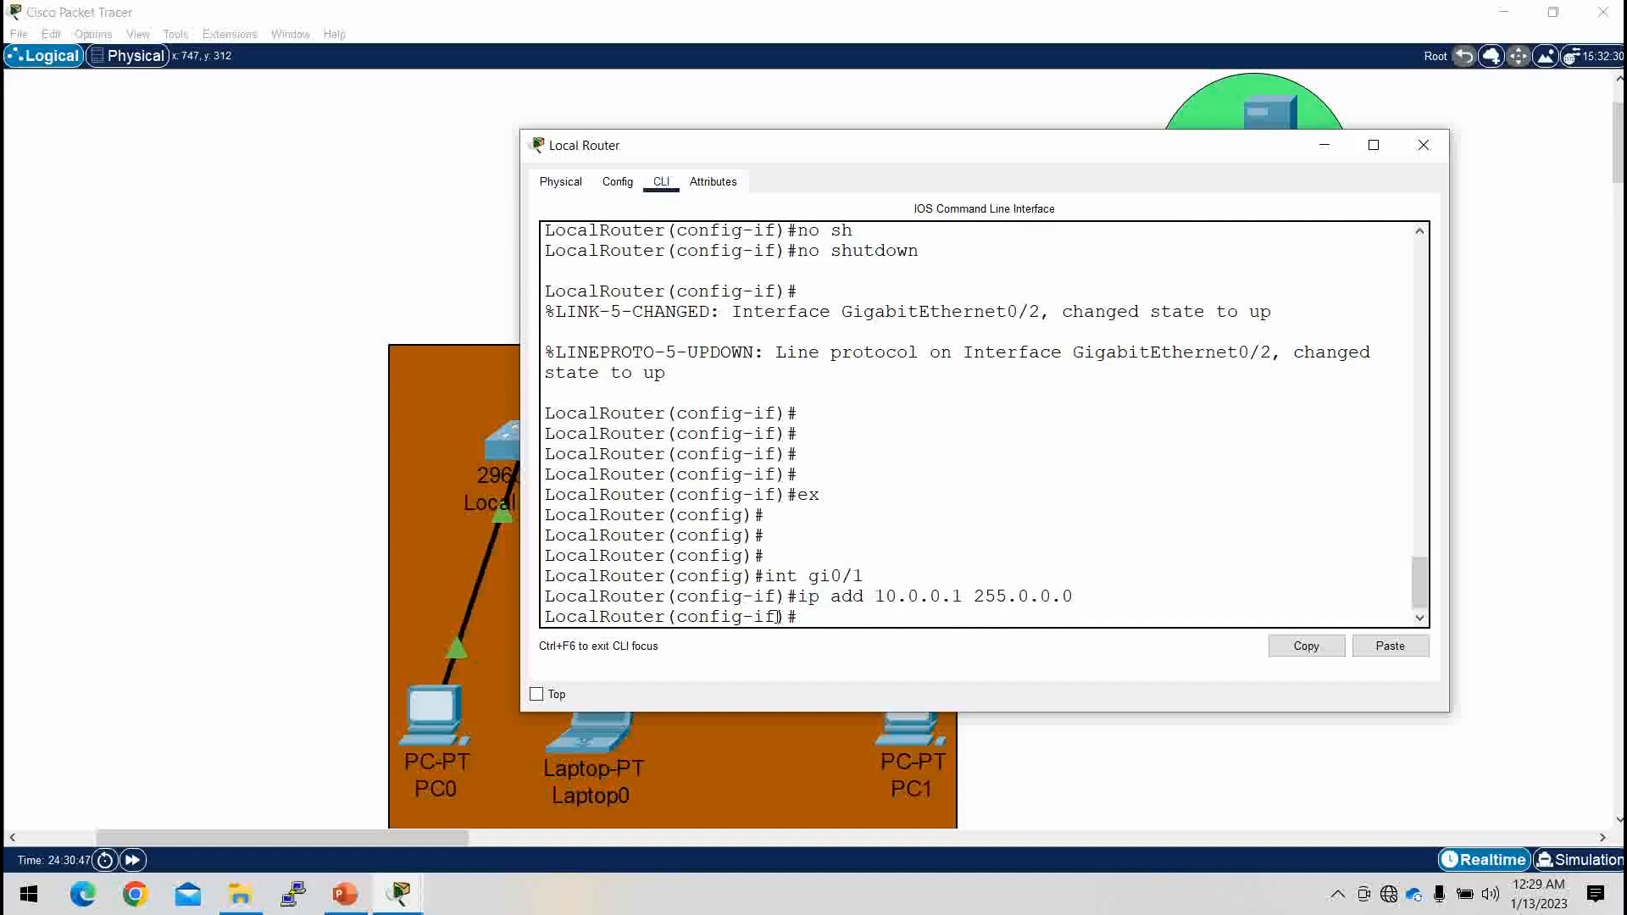
Step: Enable the Local Router's interface gi0/1 with no shutdown
{"action": "type", "text": "no sh"}
{"action": "key", "text": "Tab"}
{"action": "key", "text": "Return"}
{"action": "key", "text": "Return"}
{"action": "key", "text": "Return"}
{"action": "key", "text": "Return"}
Step: Try to leave the gi0/1 interface configuration mode
{"action": "type", "text": "exx"}
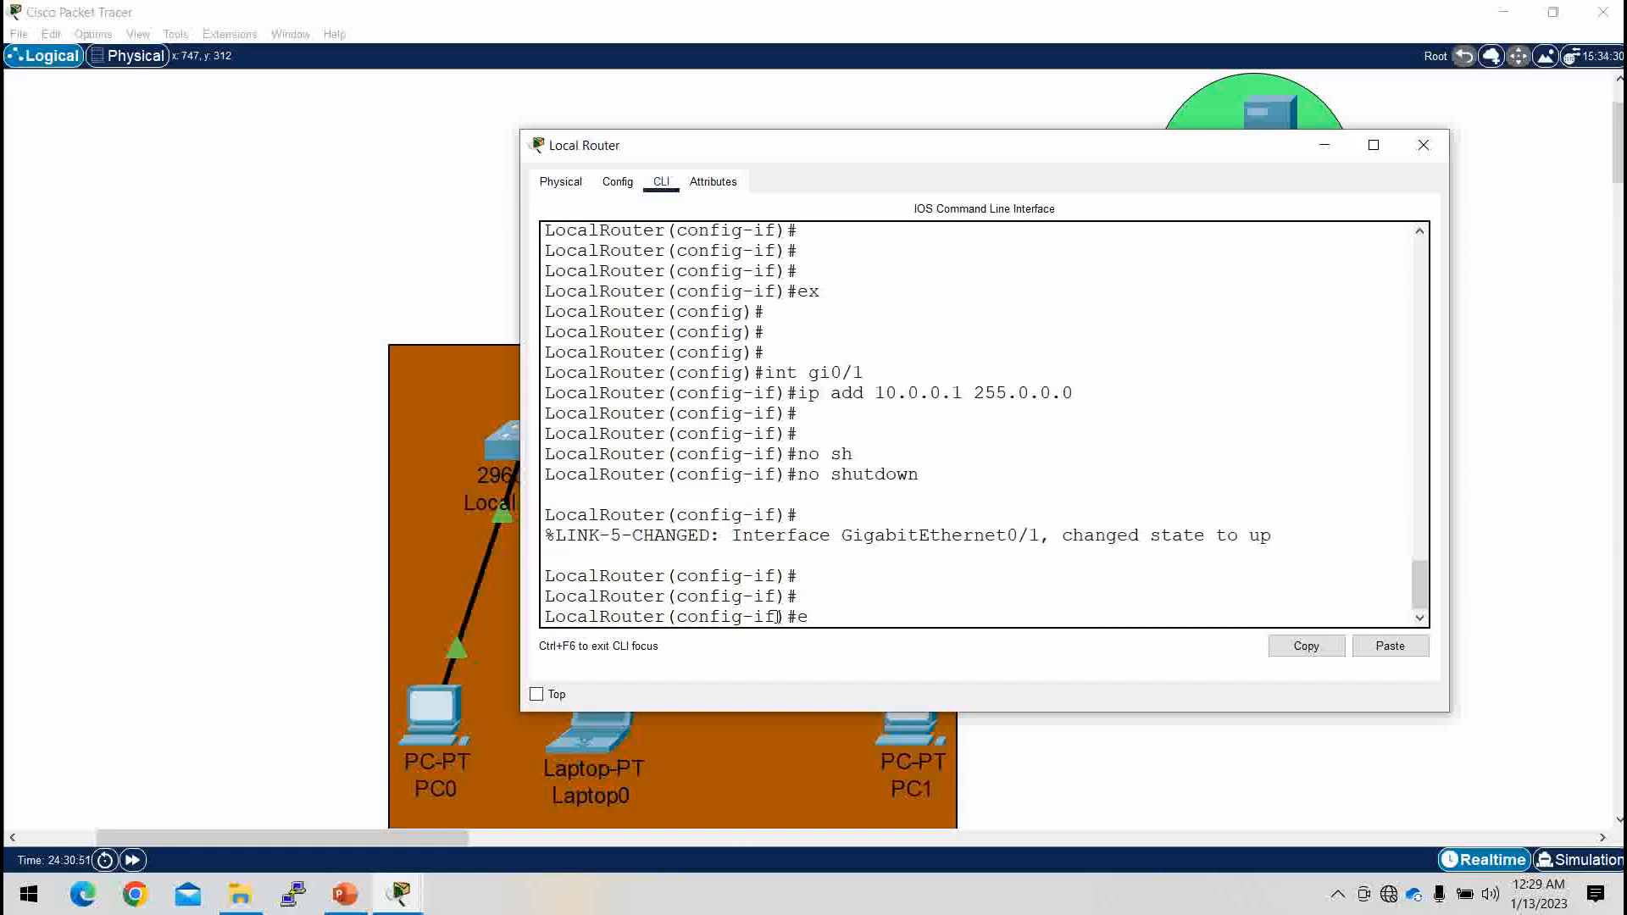
{"action": "key", "text": "Return"}
{"action": "key", "text": "Return"}
{"action": "key", "text": "Return"}
{"action": "key", "text": "Return"}
{"action": "key", "text": "Return"}
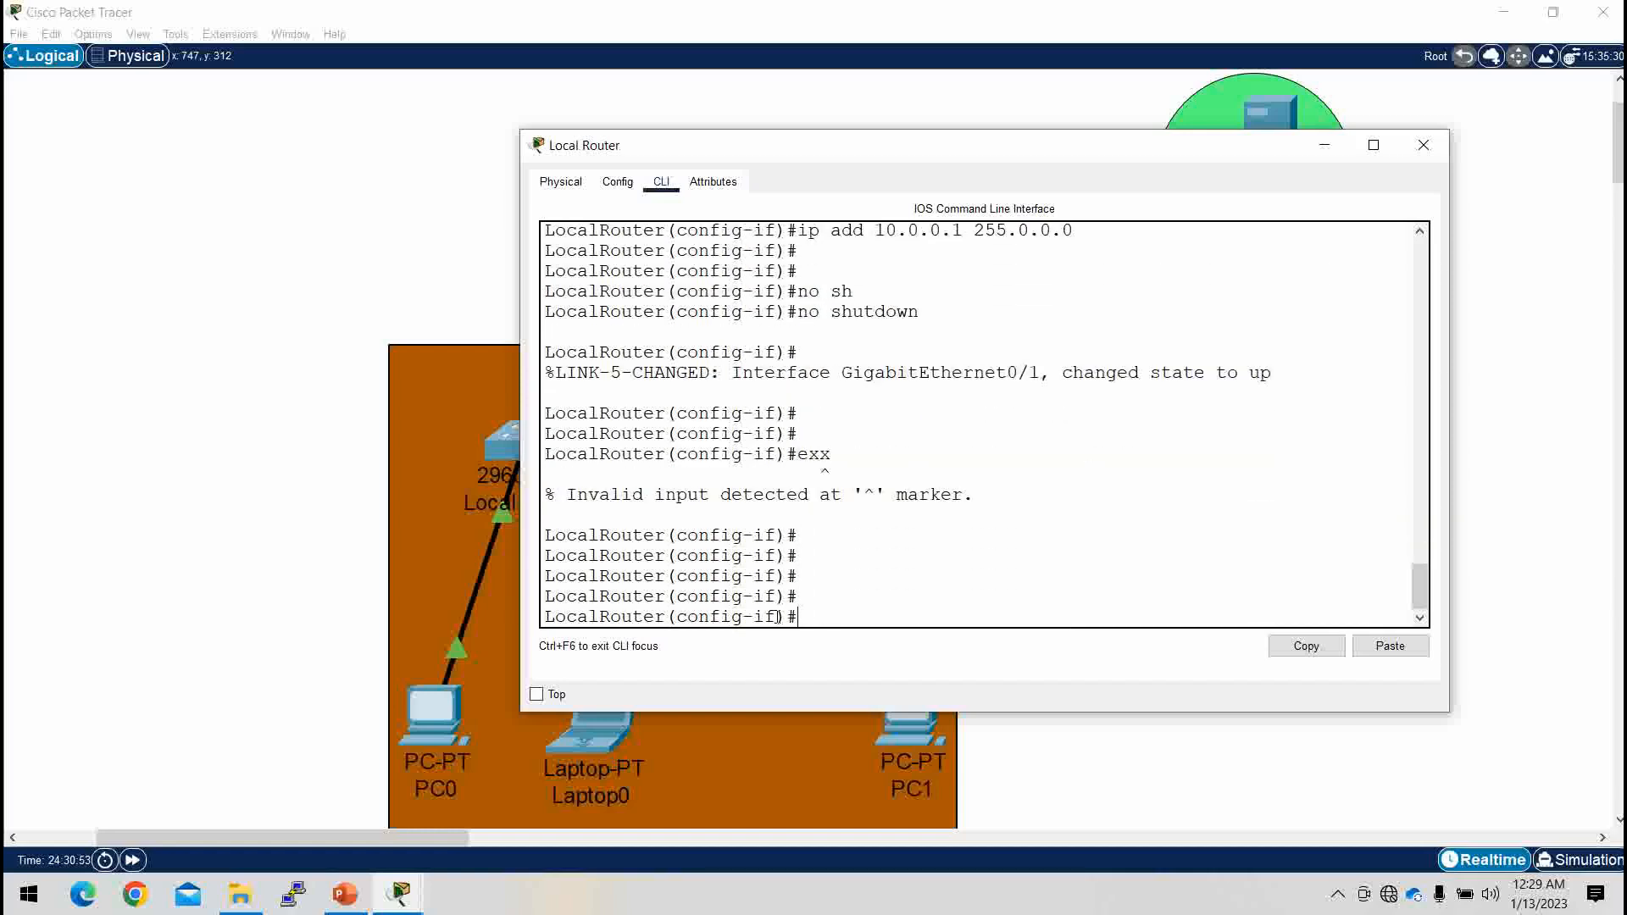
Step: Return the Local Router to global configuration mode and save its configuration with do wr
{"action": "type", "text": "ex"}
{"action": "key", "text": "Return"}
{"action": "key", "text": "Return"}
{"action": "key", "text": "Return"}
{"action": "key", "text": "Return"}
{"action": "key", "text": "Return"}
{"action": "type", "text": "do wr"}
{"action": "key", "text": "Return"}
{"action": "key", "text": "Return"}
{"action": "key", "text": "Return"}
{"action": "key", "text": "Return"}
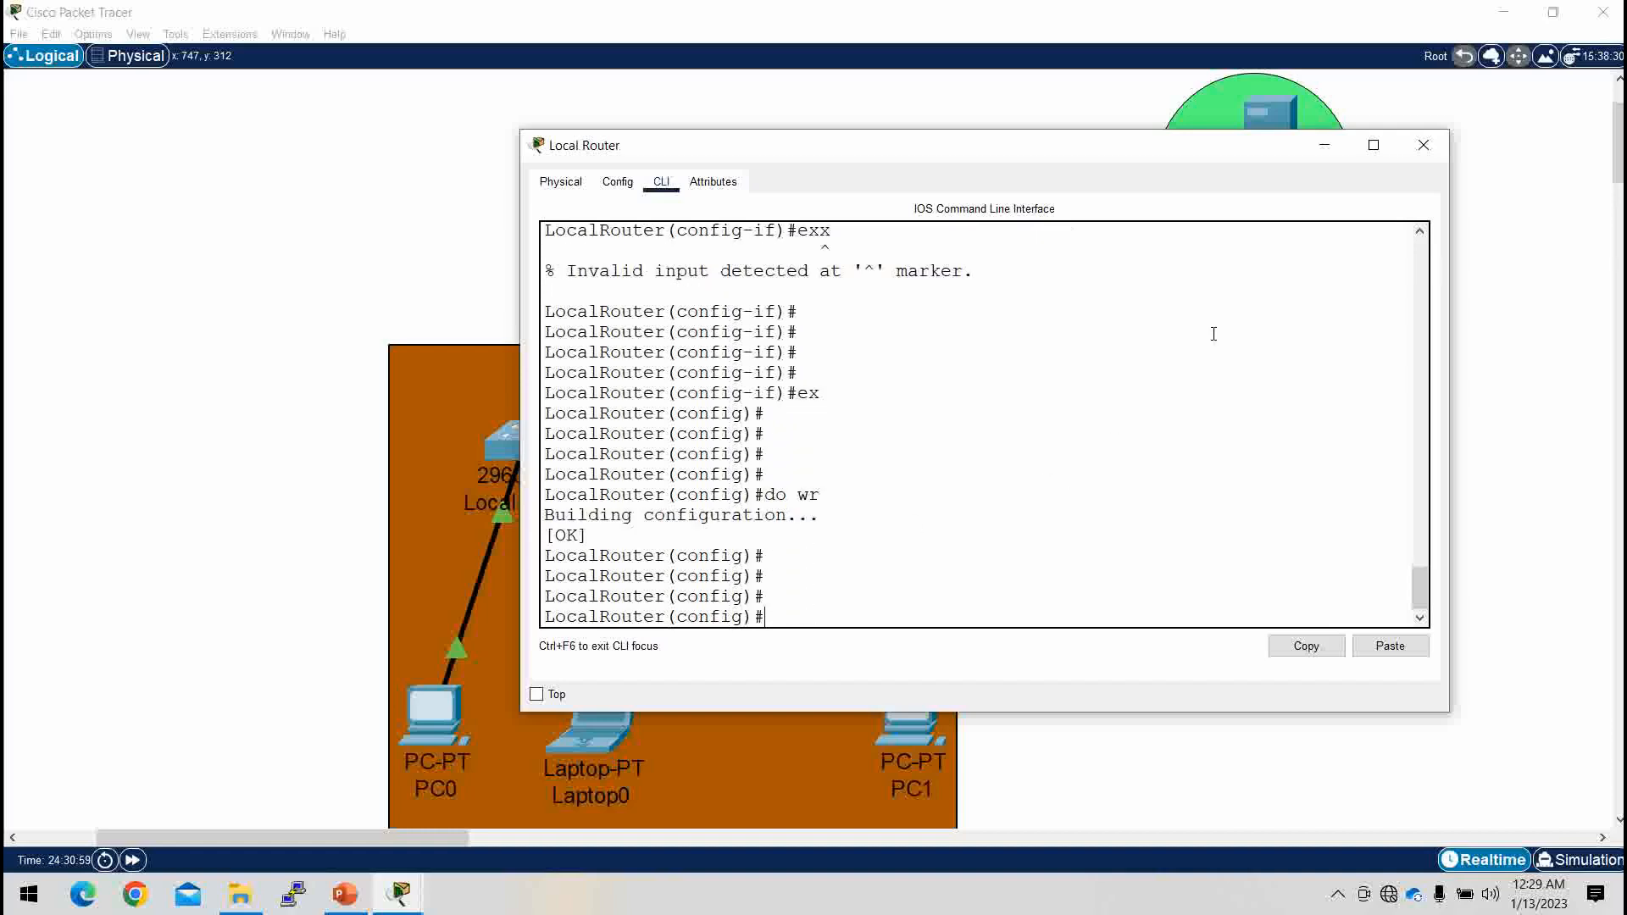
{"action": "left_click", "coordinate": [1325, 145]}
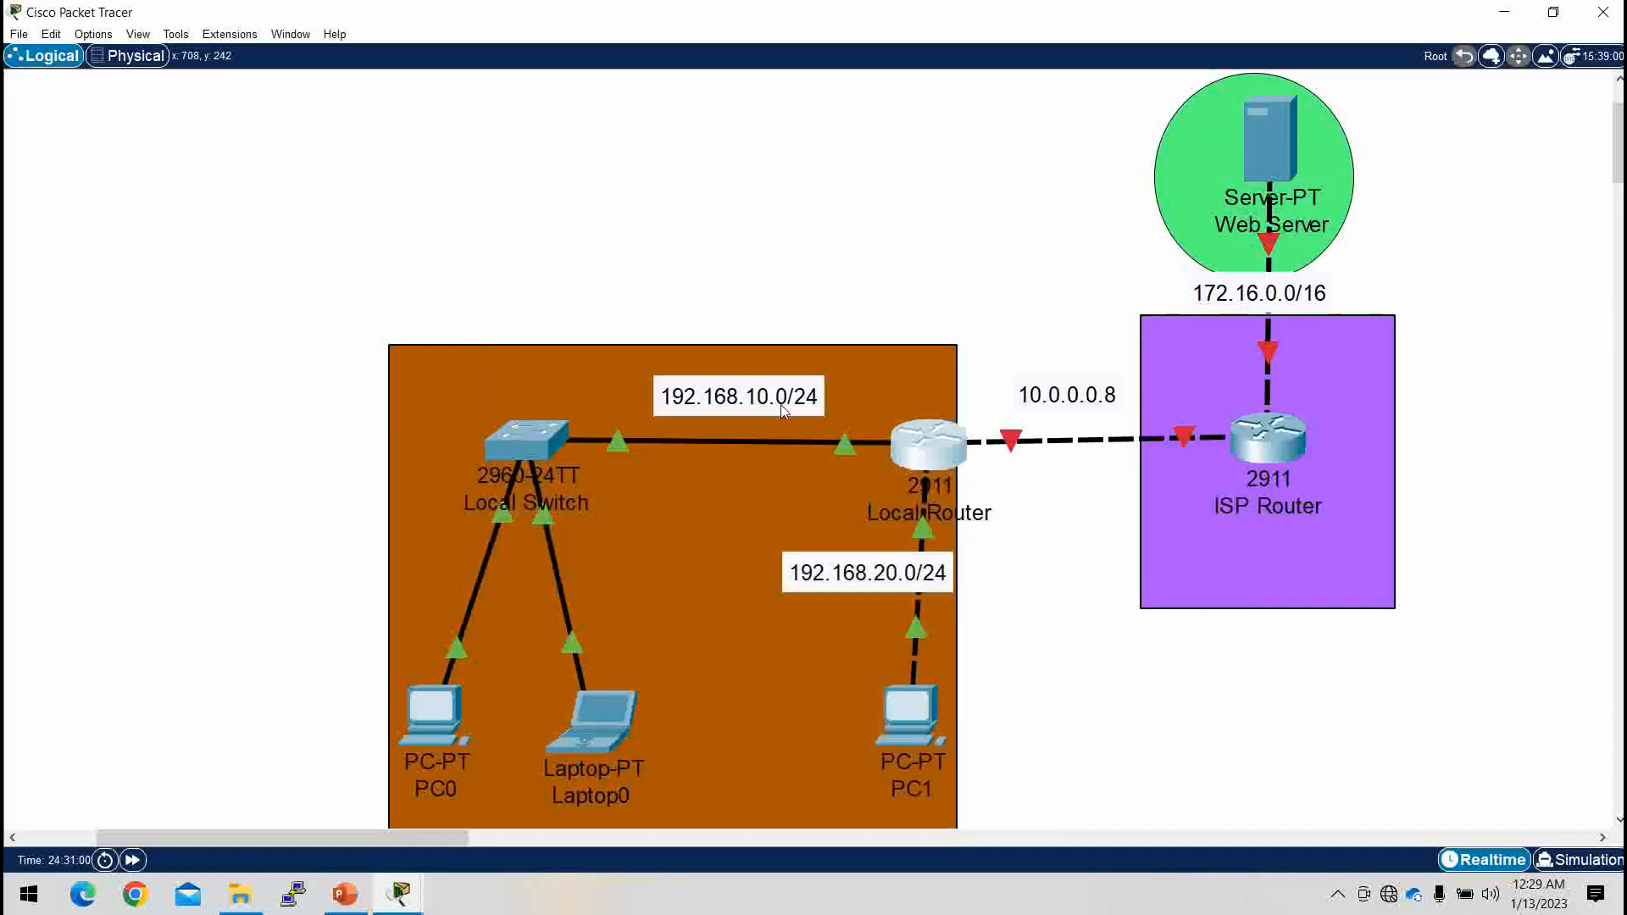
Step: Switch PC0's IPv4 configuration to DHCP so that it obtains its address from the Local Router
{"action": "left_click", "coordinate": [465, 723]}
{"action": "left_click", "coordinate": [245, 703]}
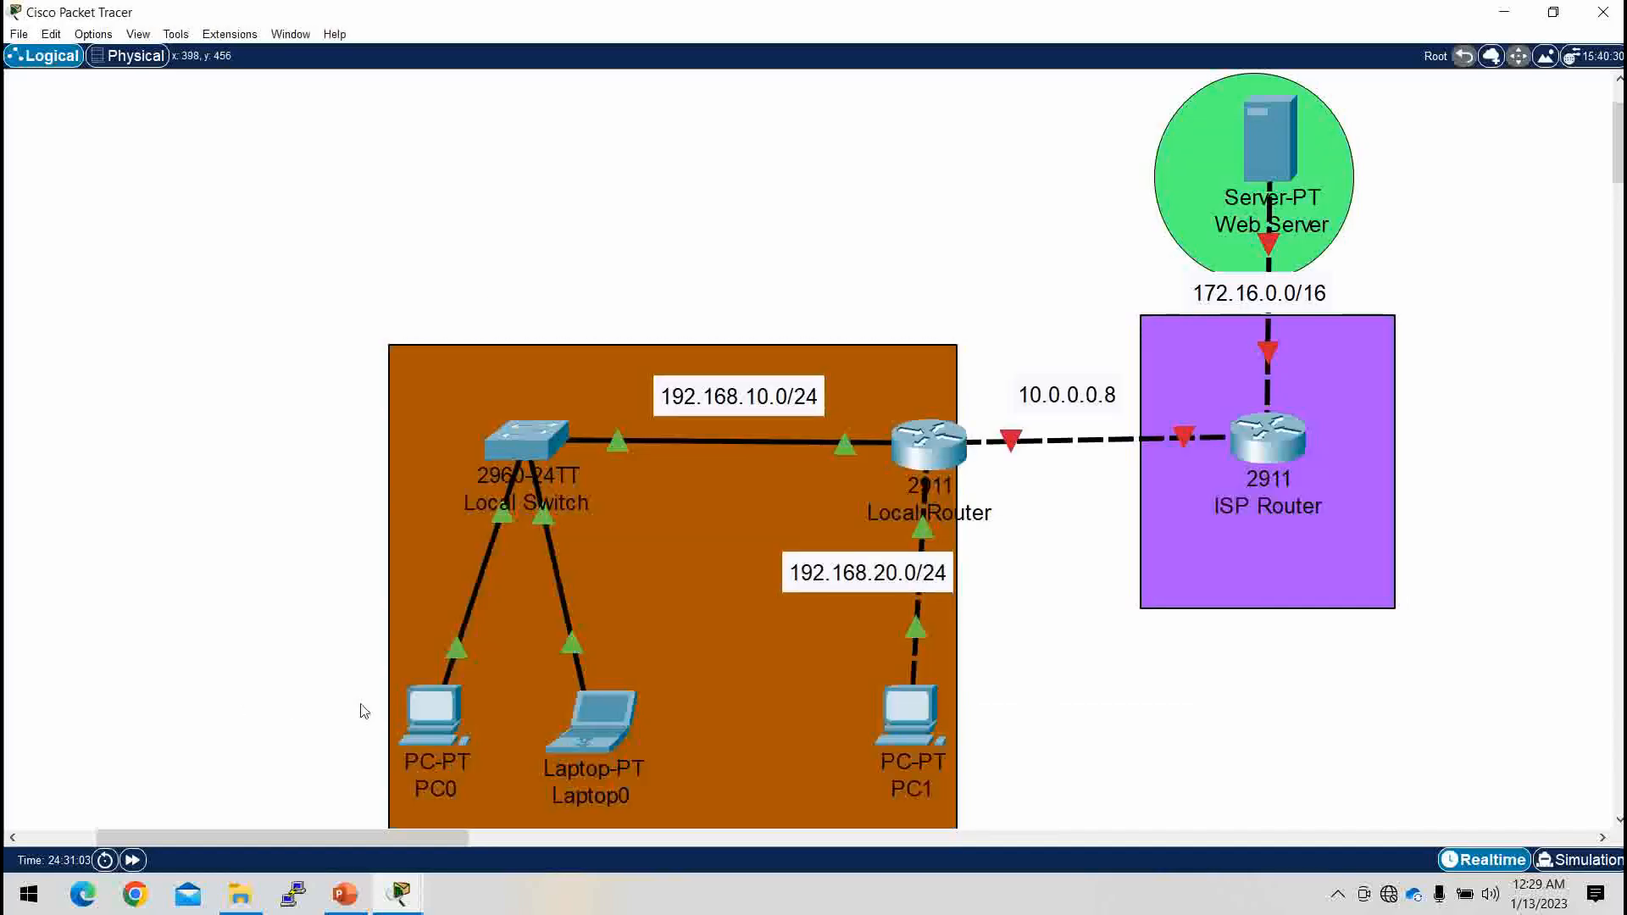
{"action": "left_click", "coordinate": [432, 708]}
{"action": "left_click", "coordinate": [674, 183]}
{"action": "left_click", "coordinate": [598, 262]}
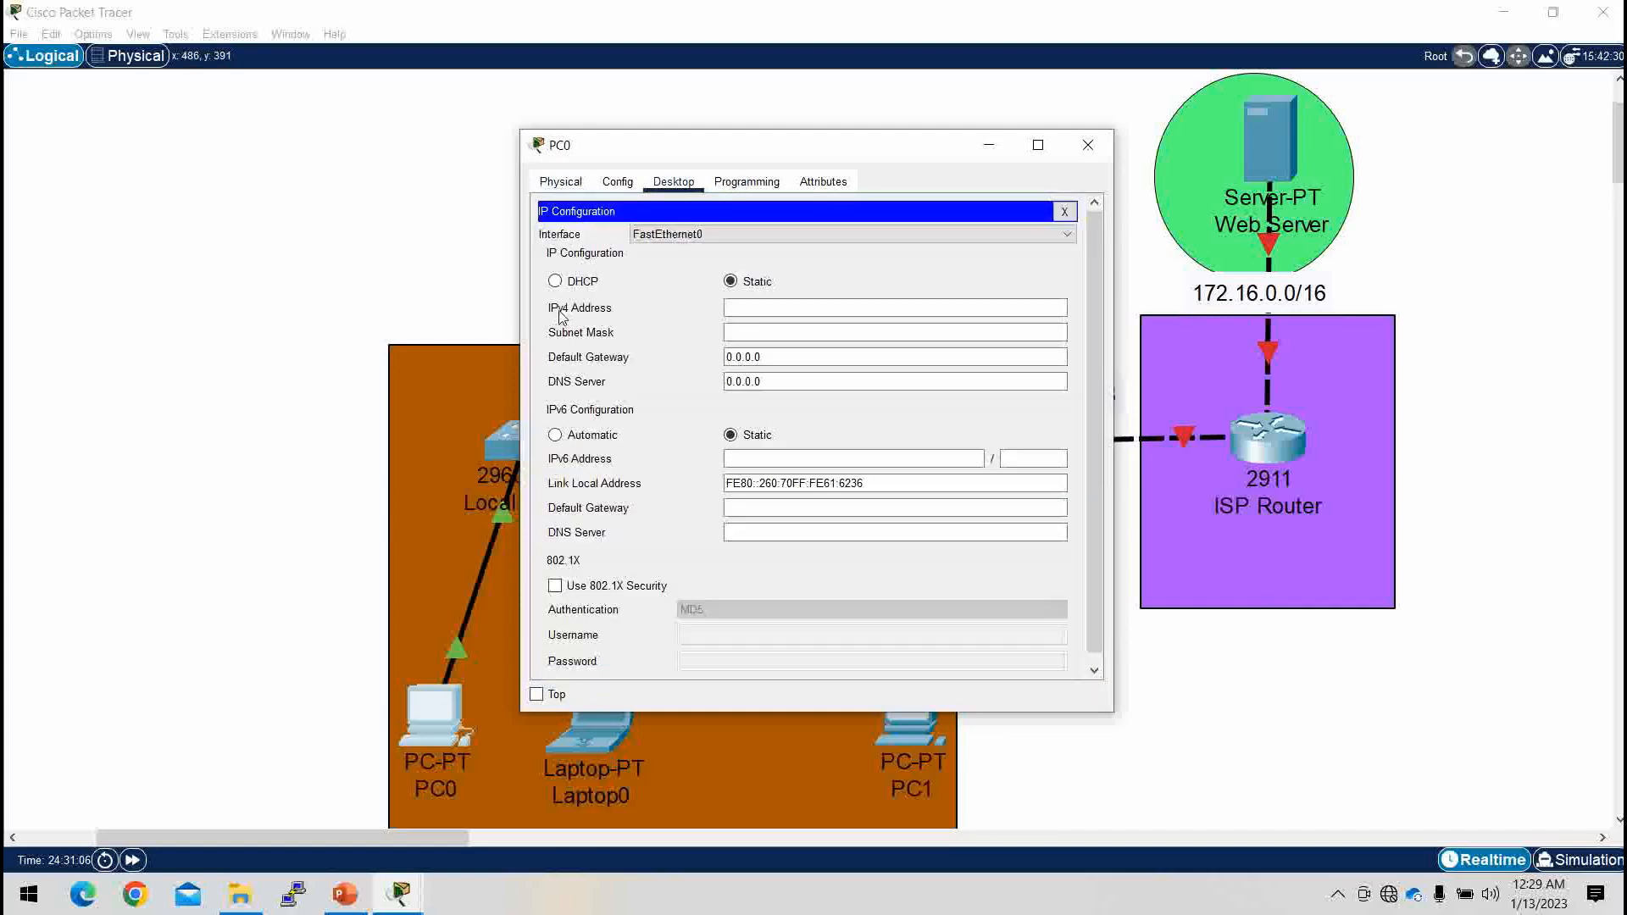
{"action": "left_click", "coordinate": [585, 282]}
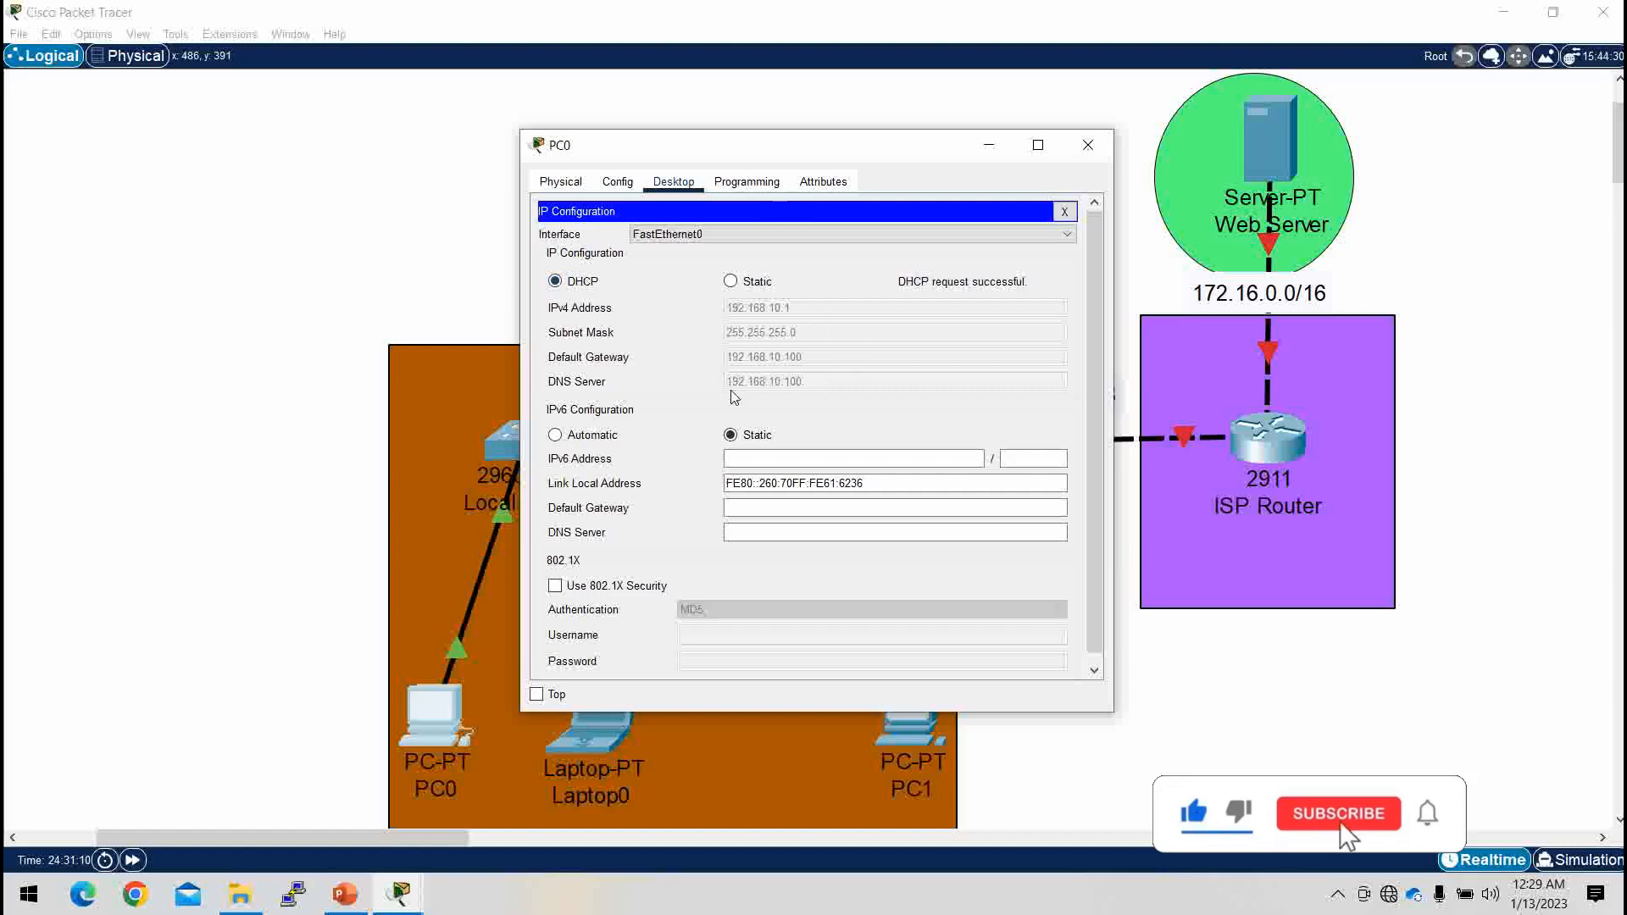
{"action": "left_click", "coordinate": [1087, 146]}
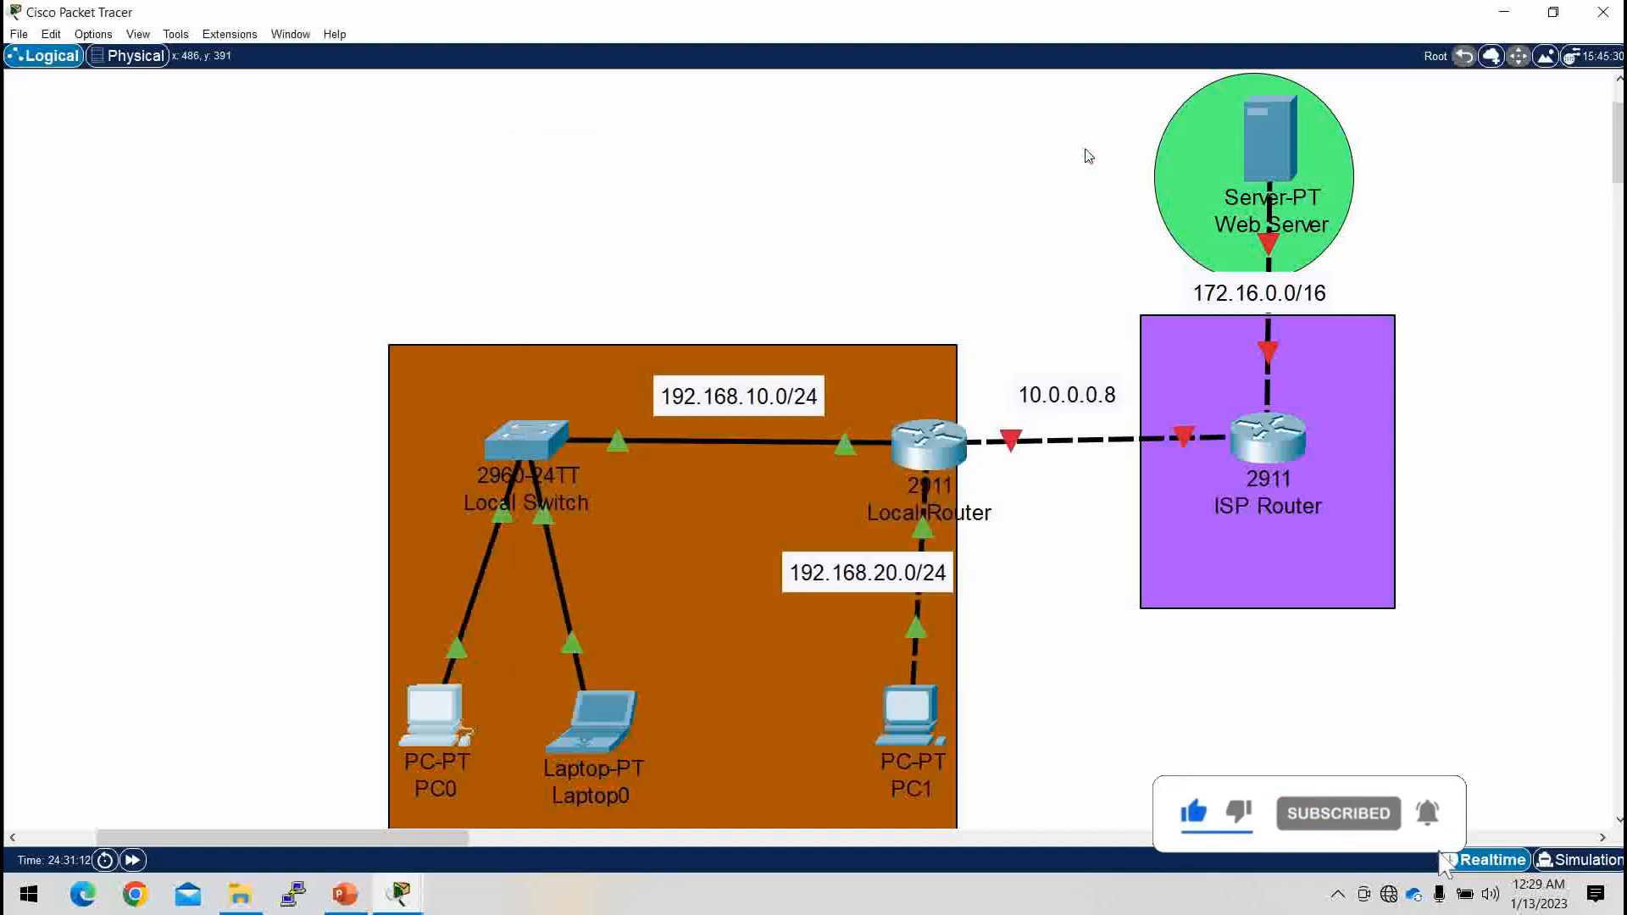
Step: Switch Laptop0's IPv4 configuration to DHCP
{"action": "left_click", "coordinate": [596, 723]}
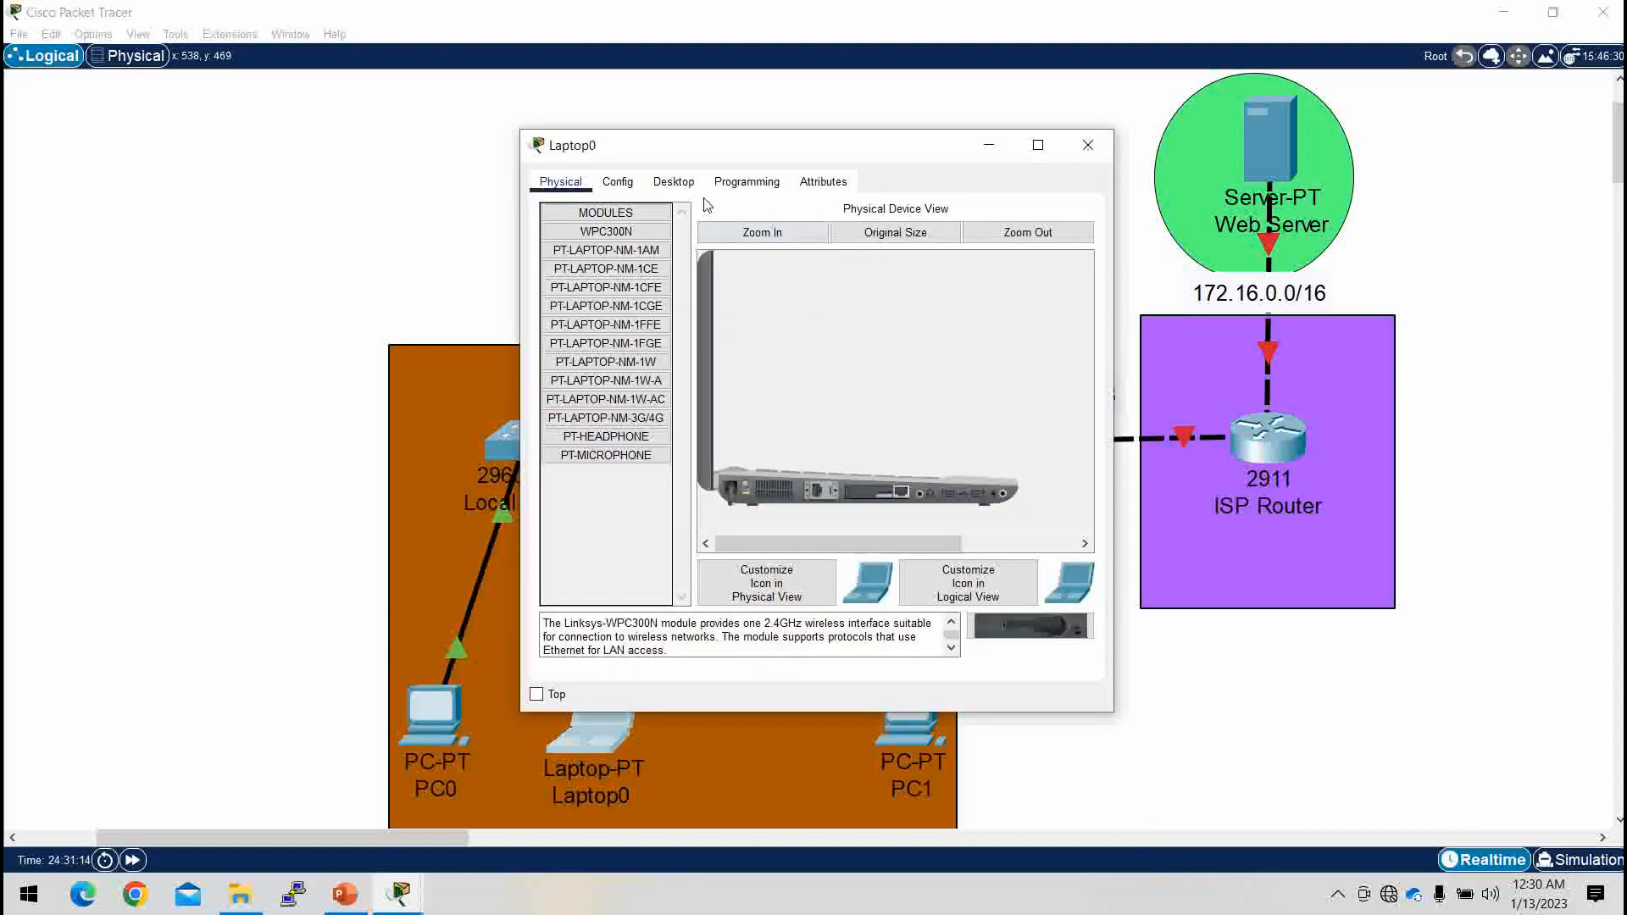
{"action": "left_click", "coordinate": [674, 181]}
{"action": "left_click", "coordinate": [600, 250]}
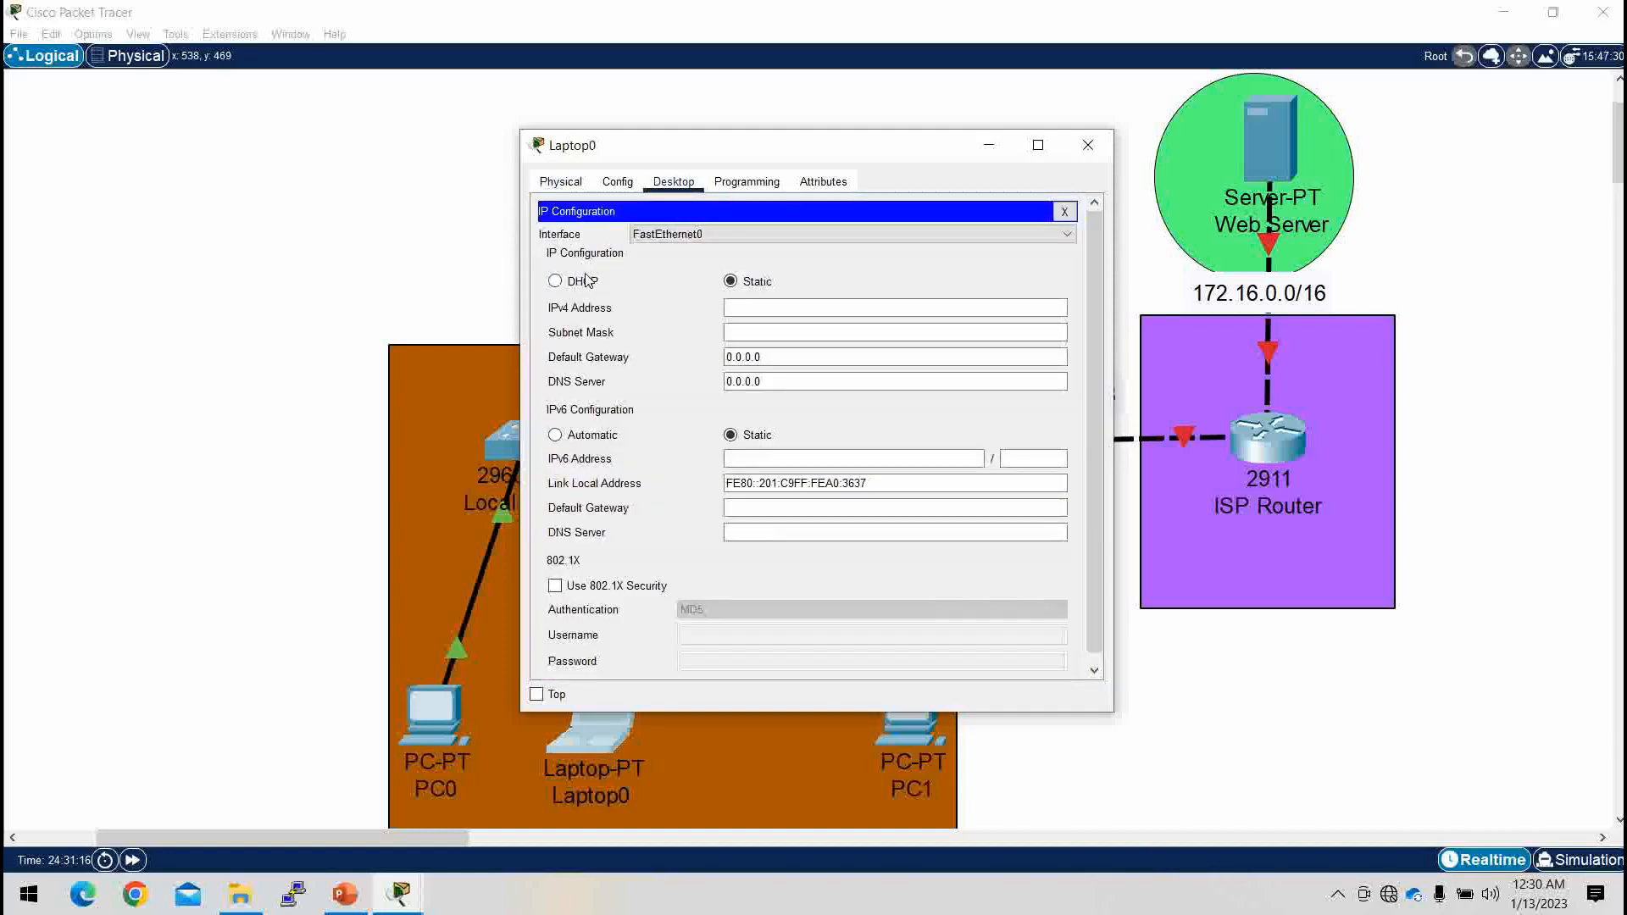
{"action": "left_click", "coordinate": [583, 280]}
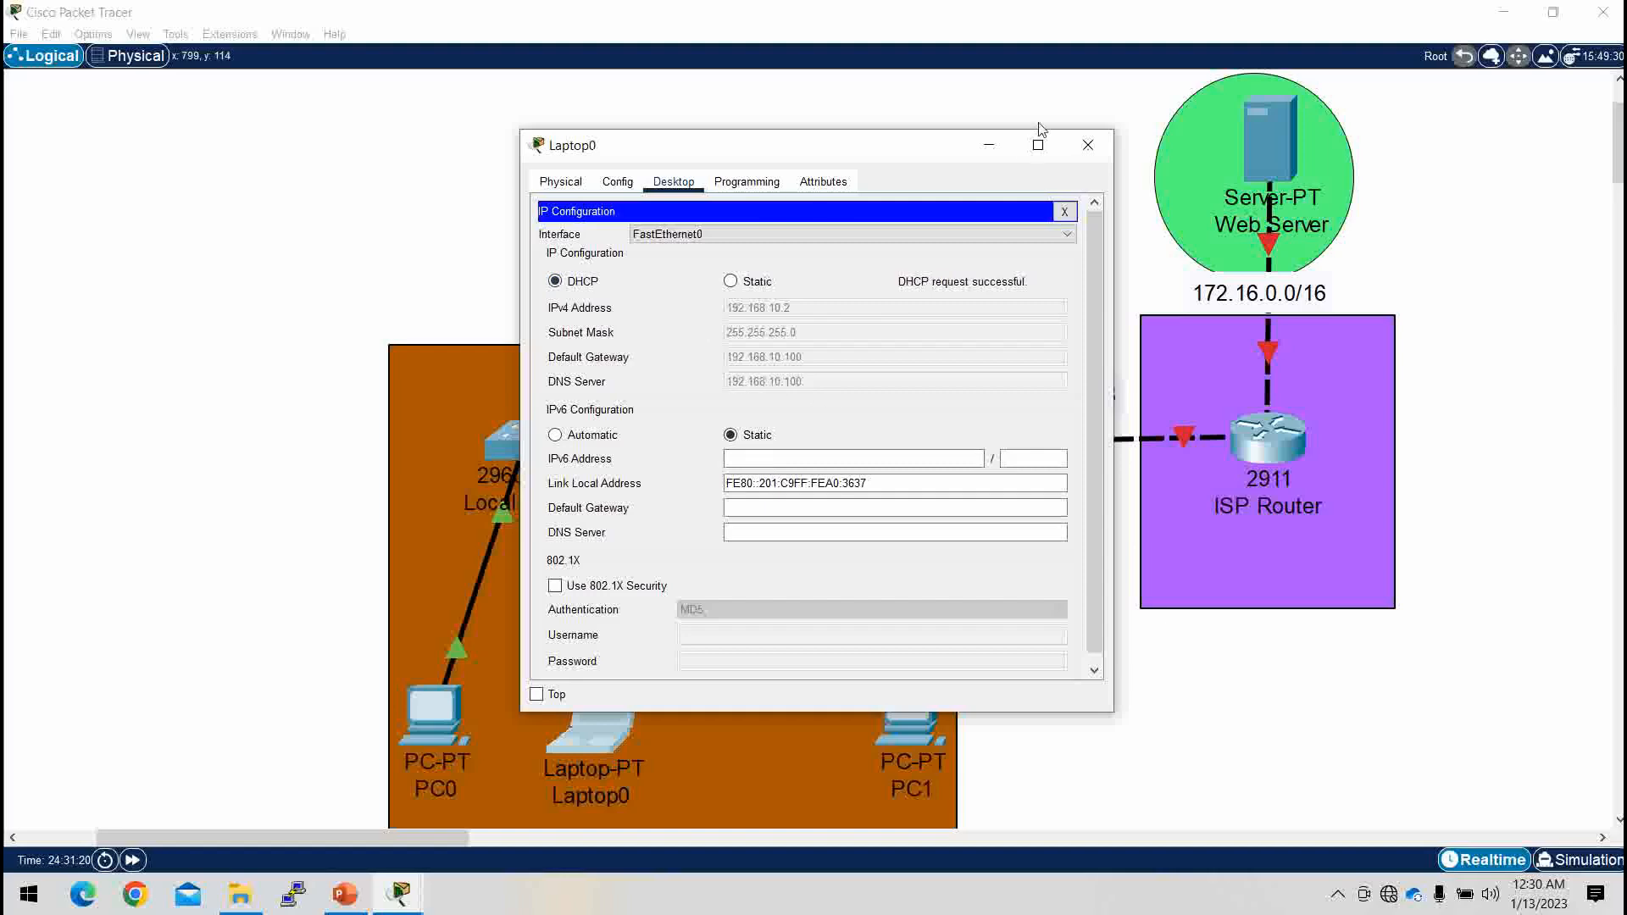
{"action": "left_click", "coordinate": [1087, 143]}
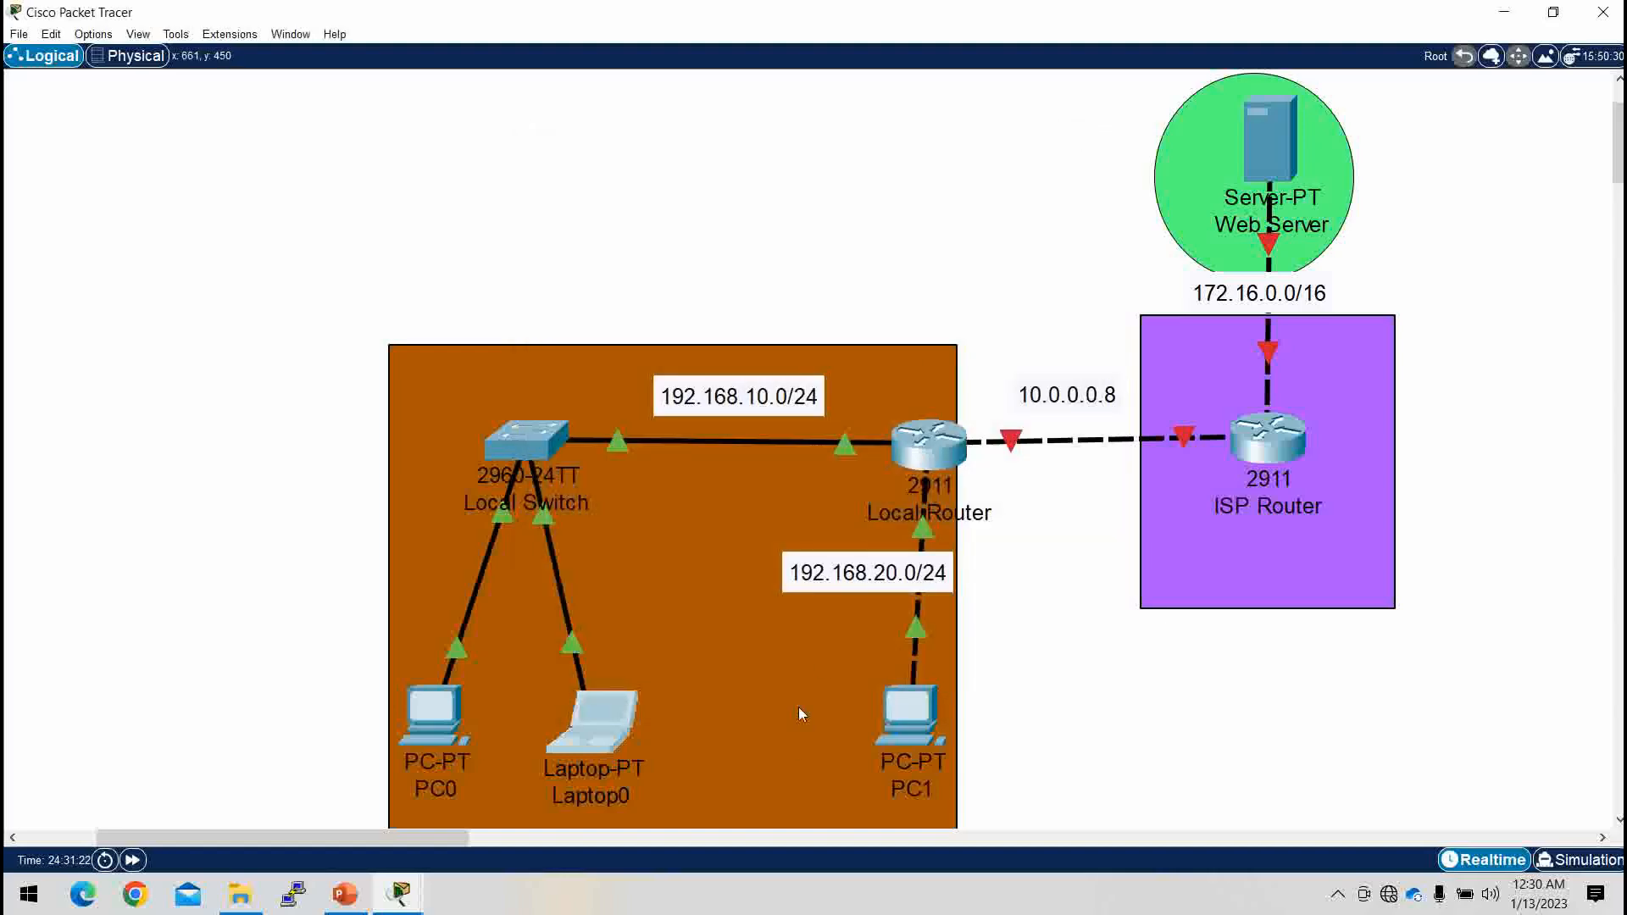
Step: Give PC1 the static IPv4 address 192.168.20.2 with subnet mask 255.255.255.0
{"action": "left_click", "coordinate": [918, 723]}
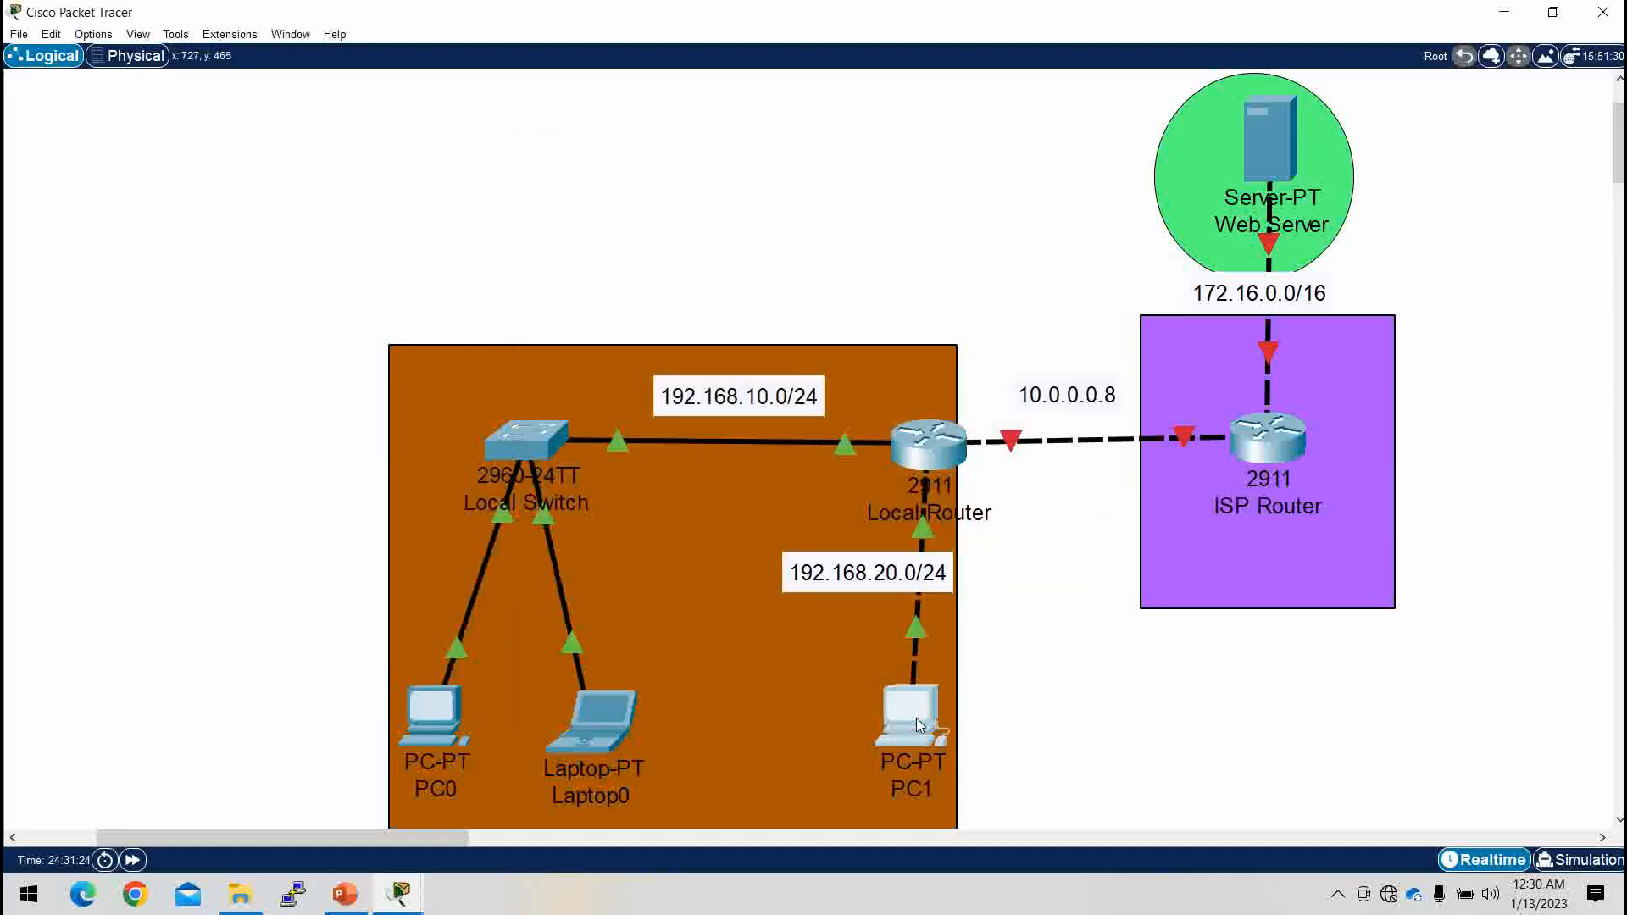
{"action": "left_click", "coordinate": [674, 182]}
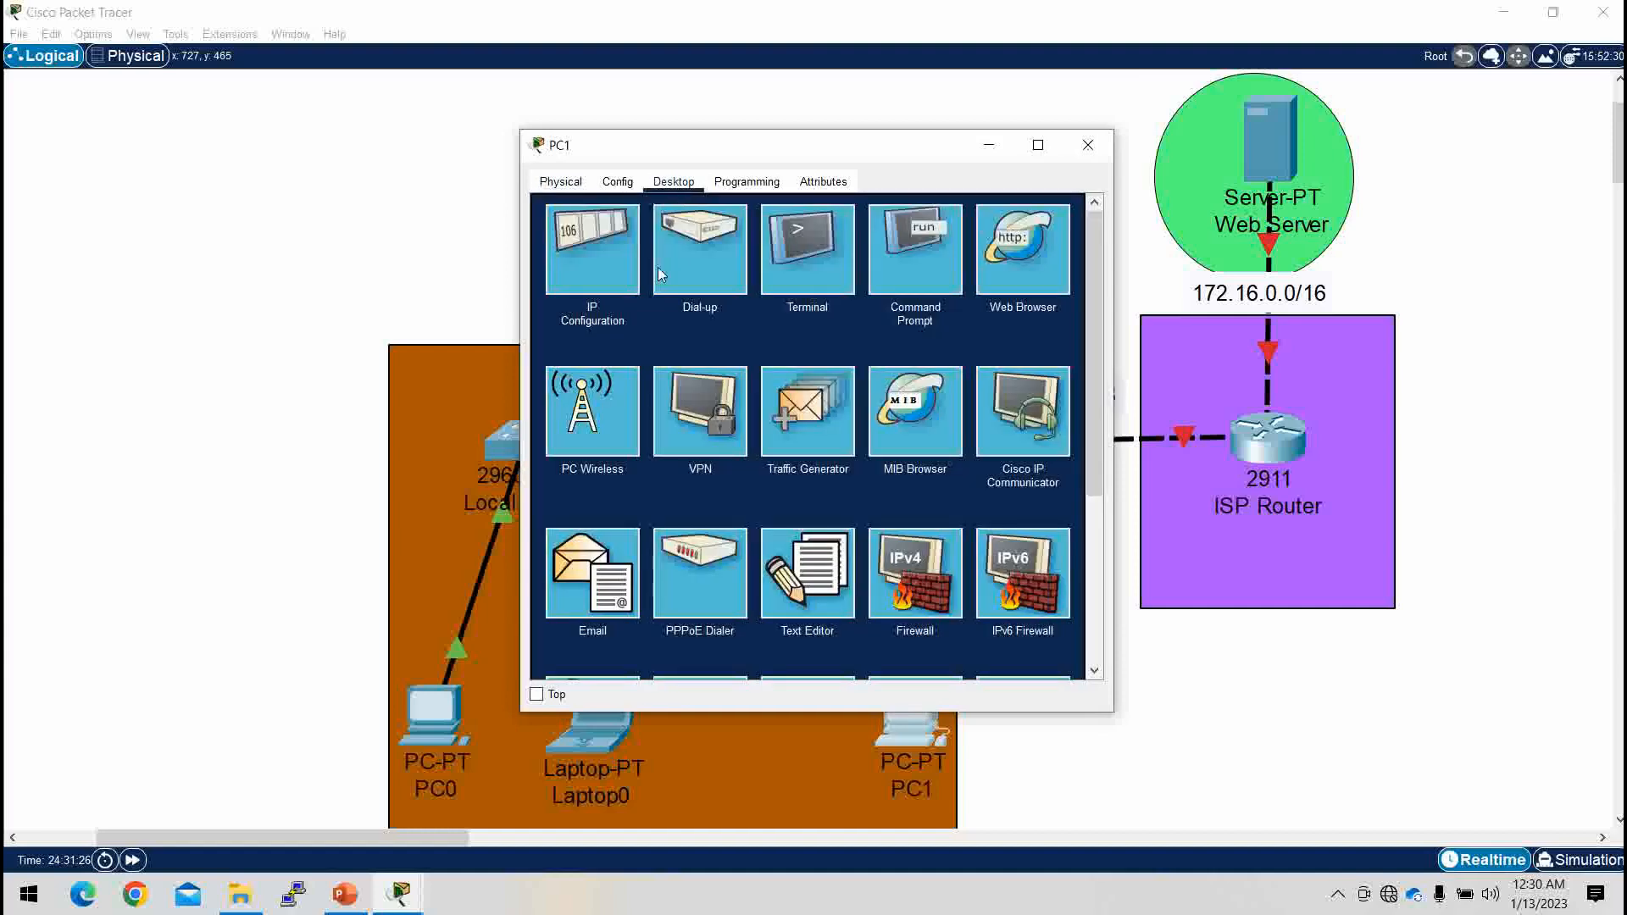
{"action": "left_click", "coordinate": [603, 288]}
{"action": "left_click", "coordinate": [784, 308]}
{"action": "type", "text": "192.168.20.2"}
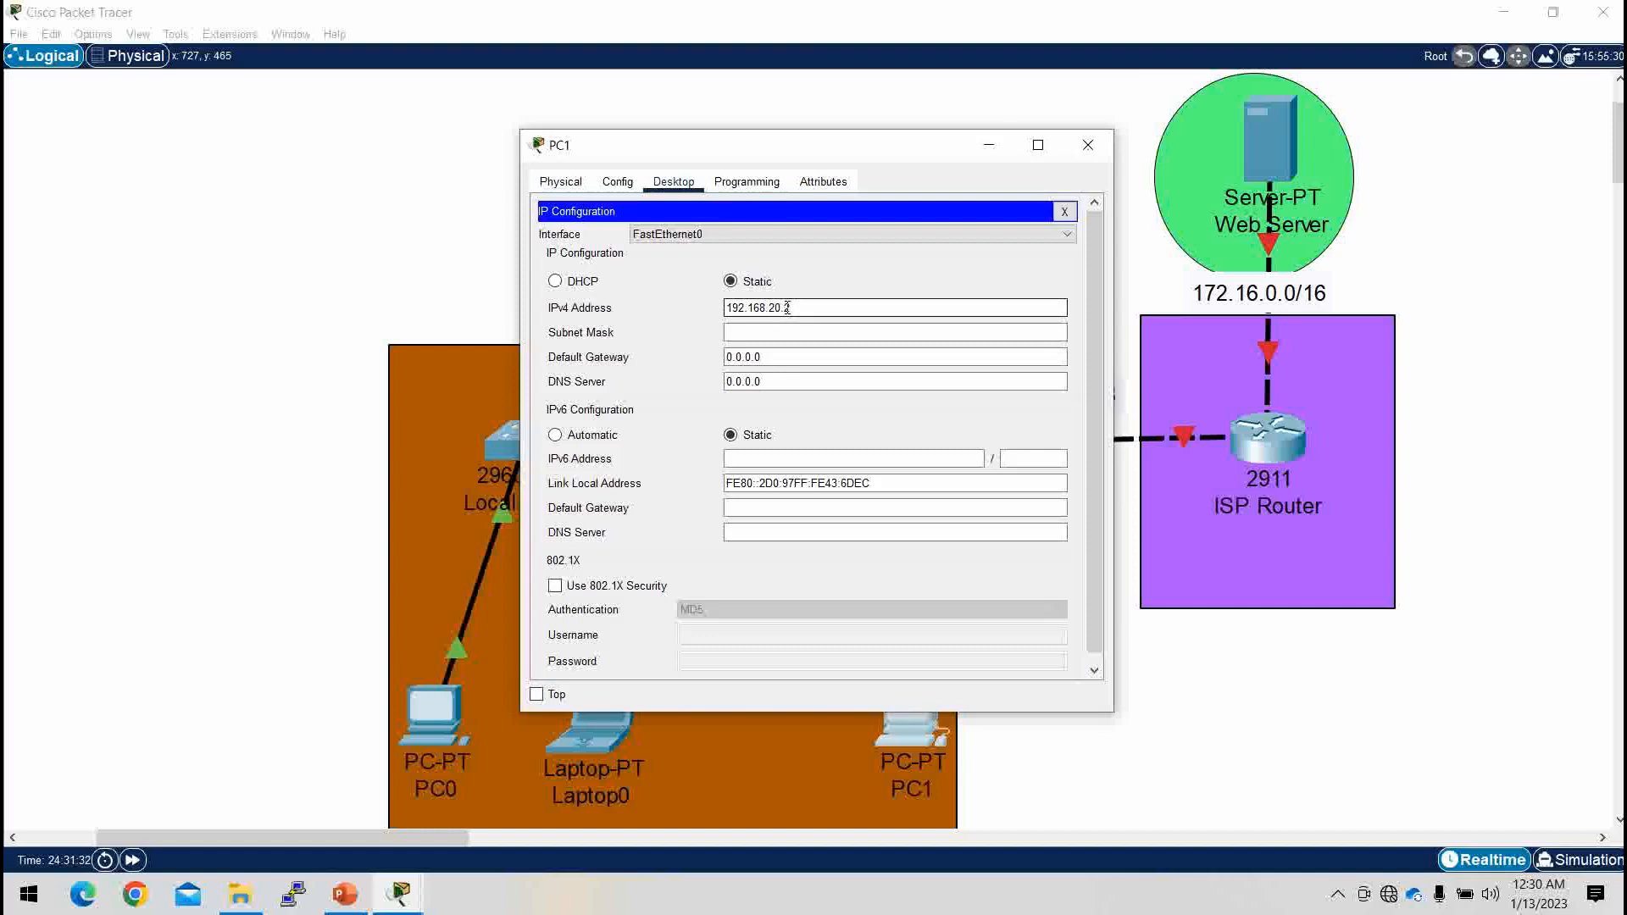
{"action": "key", "text": "Tab"}
Step: Set PC1's default gateway and DNS server both to 192.168.20.1
{"action": "key", "text": "Tab"}
{"action": "type", "text": "192.168.20.1"}
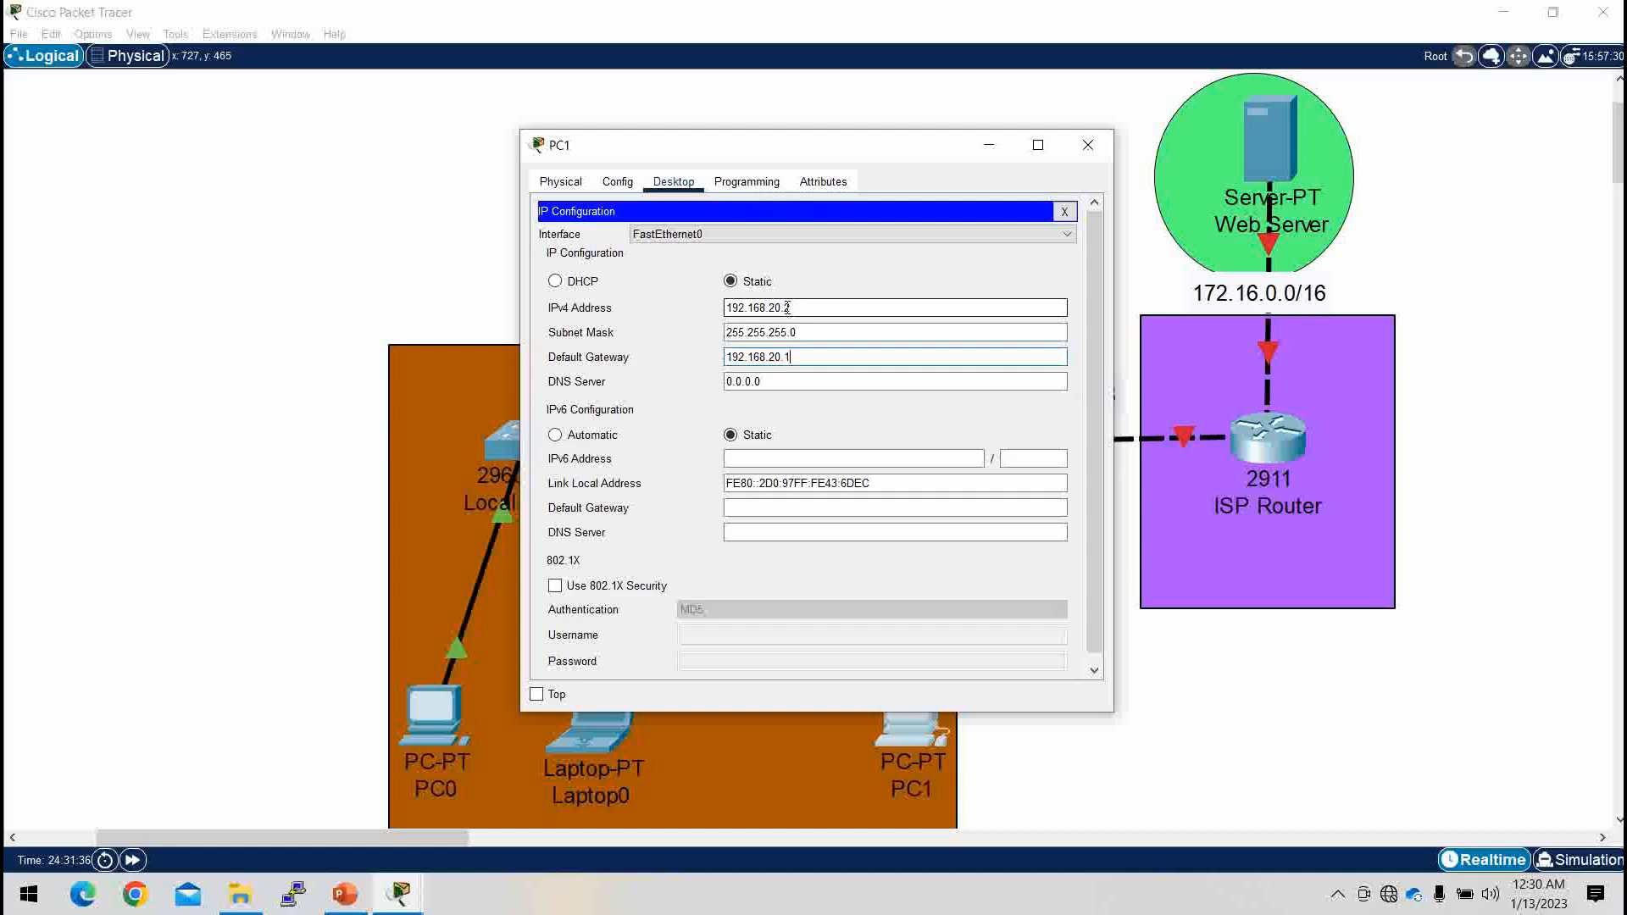
{"action": "key", "text": "Tab"}
{"action": "type", "text": "1"}
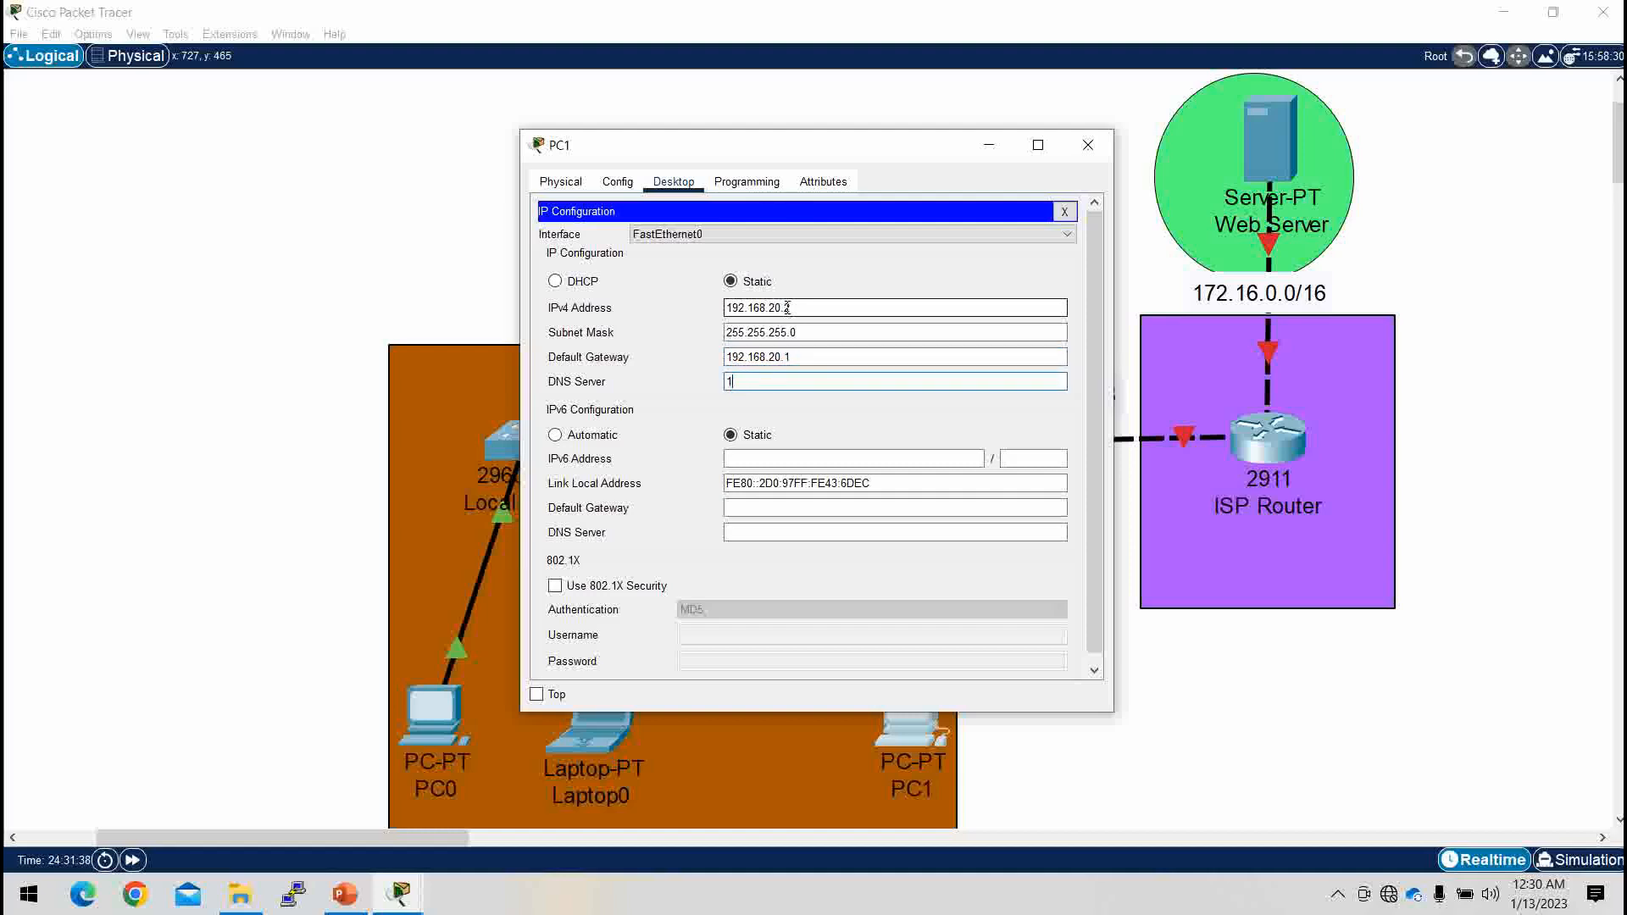
{"action": "type", "text": "92.168.20.1"}
{"action": "left_click", "coordinate": [1088, 145]}
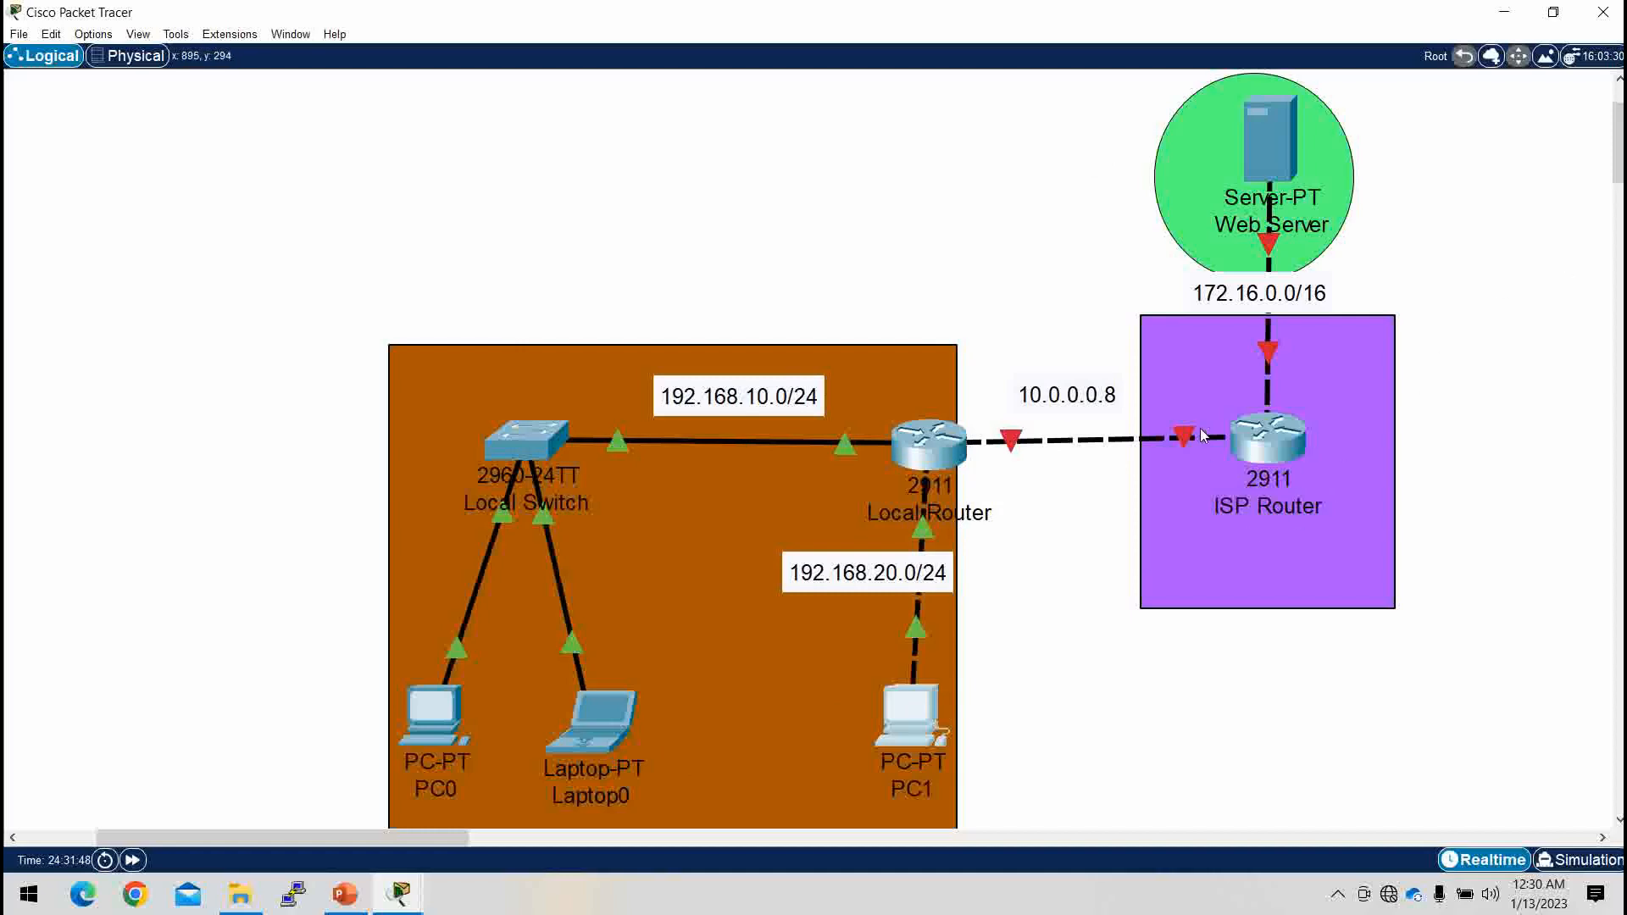
Step: Open the ISP Router's command line in a widened window and decline the initial configuration dialog
{"action": "mouse_move", "coordinate": [1185, 439]}
{"action": "left_click", "coordinate": [1277, 451]}
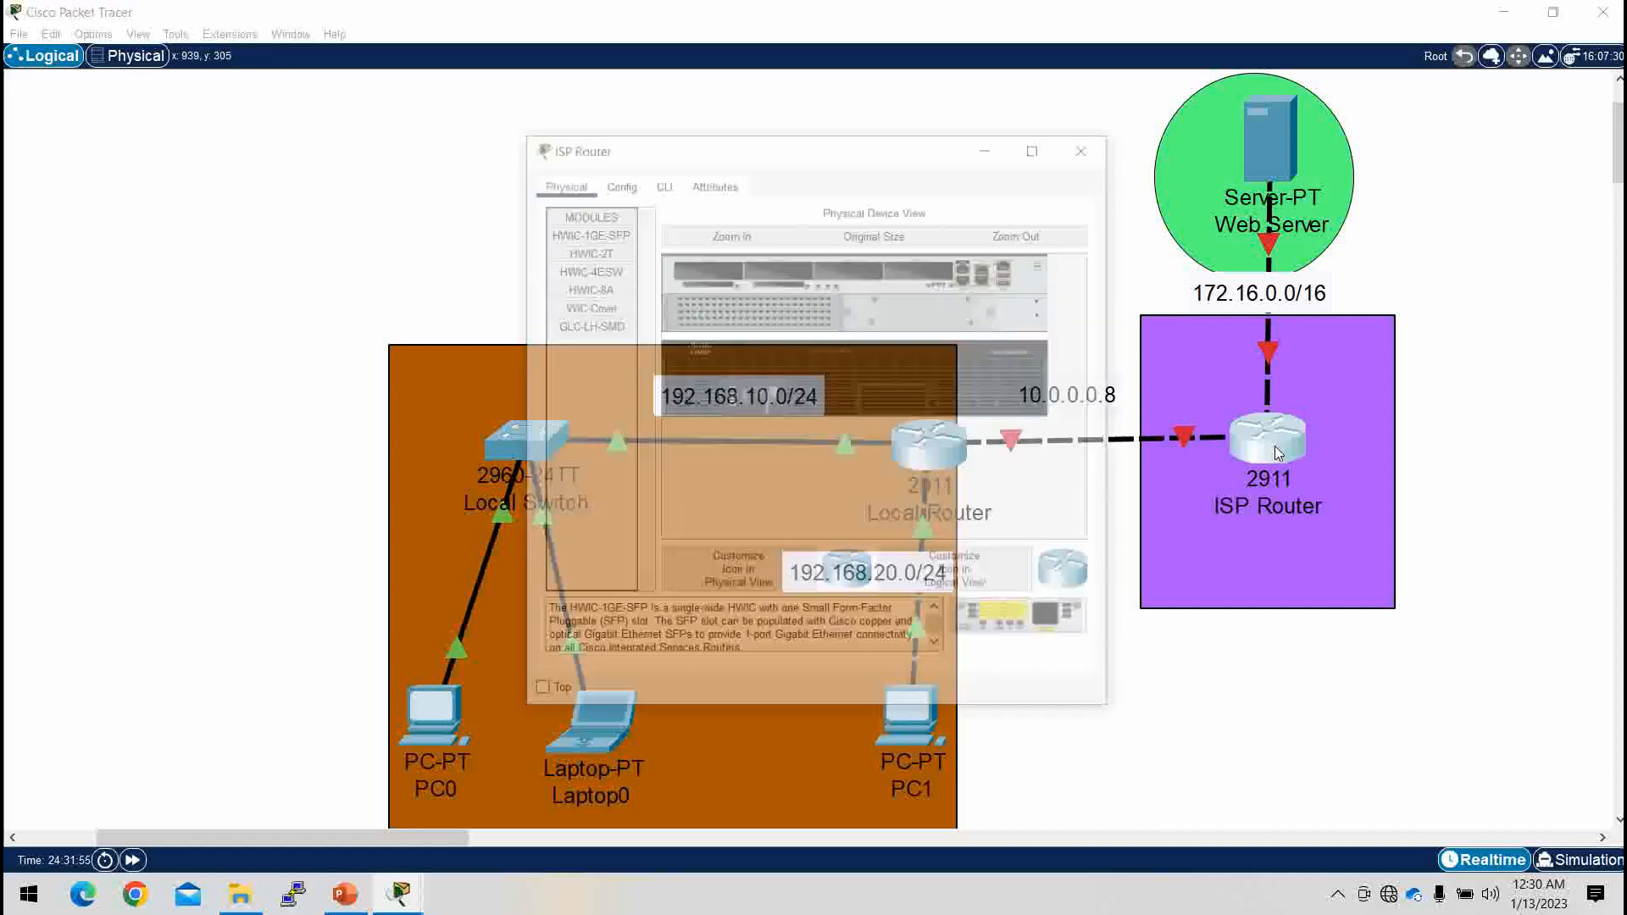
{"action": "left_click", "coordinate": [663, 181]}
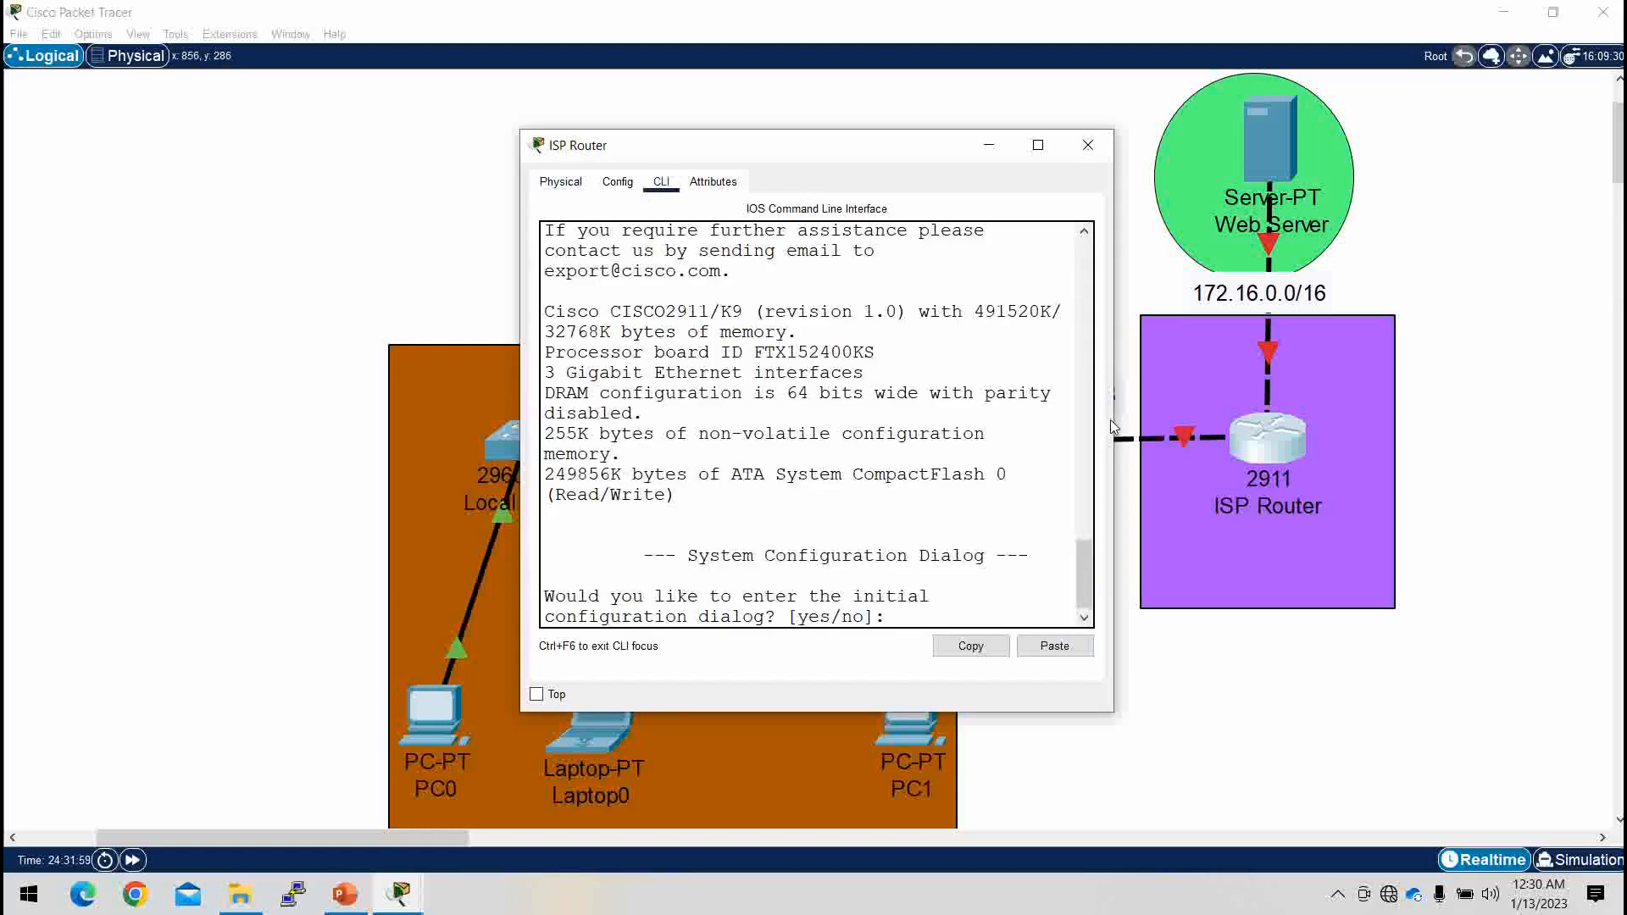
{"action": "left_click_drag", "start_coordinate": [1113, 421], "coordinate": [1492, 424]}
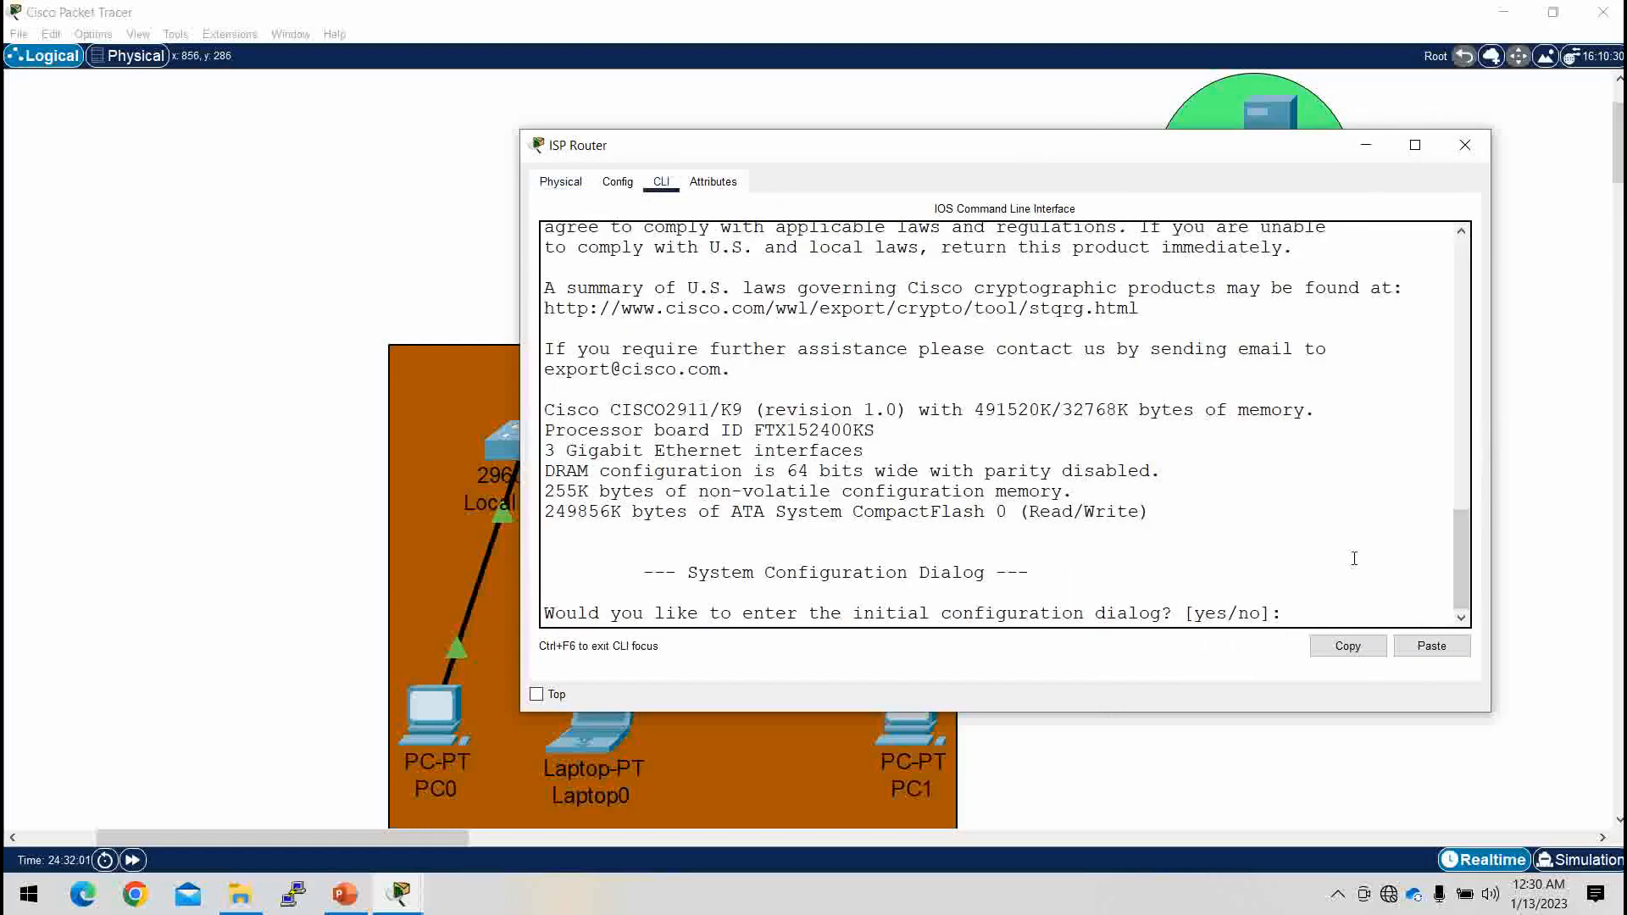
{"action": "type", "text": "no"}
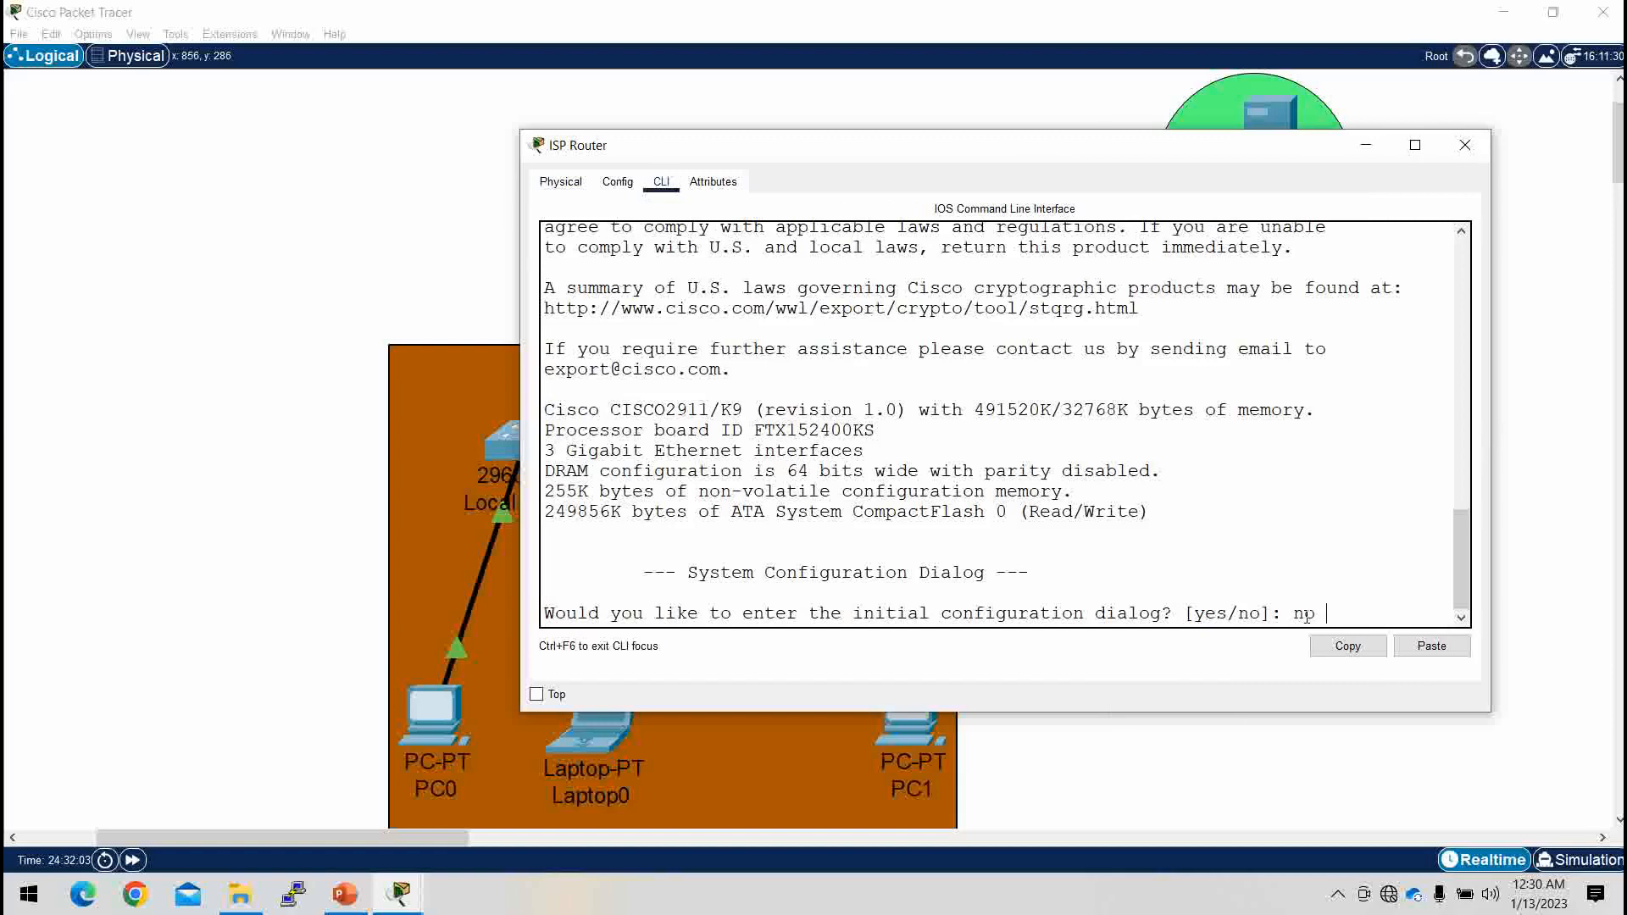
{"action": "key", "text": "Return"}
{"action": "key", "text": "Return"}
{"action": "key", "text": "Return"}
{"action": "key", "text": "Return"}
Step: Enter privileged mode and then global configuration mode on the ISP Router with en and conf t
{"action": "type", "text": "en"}
{"action": "key", "text": "Return"}
{"action": "type", "text": "conf t"}
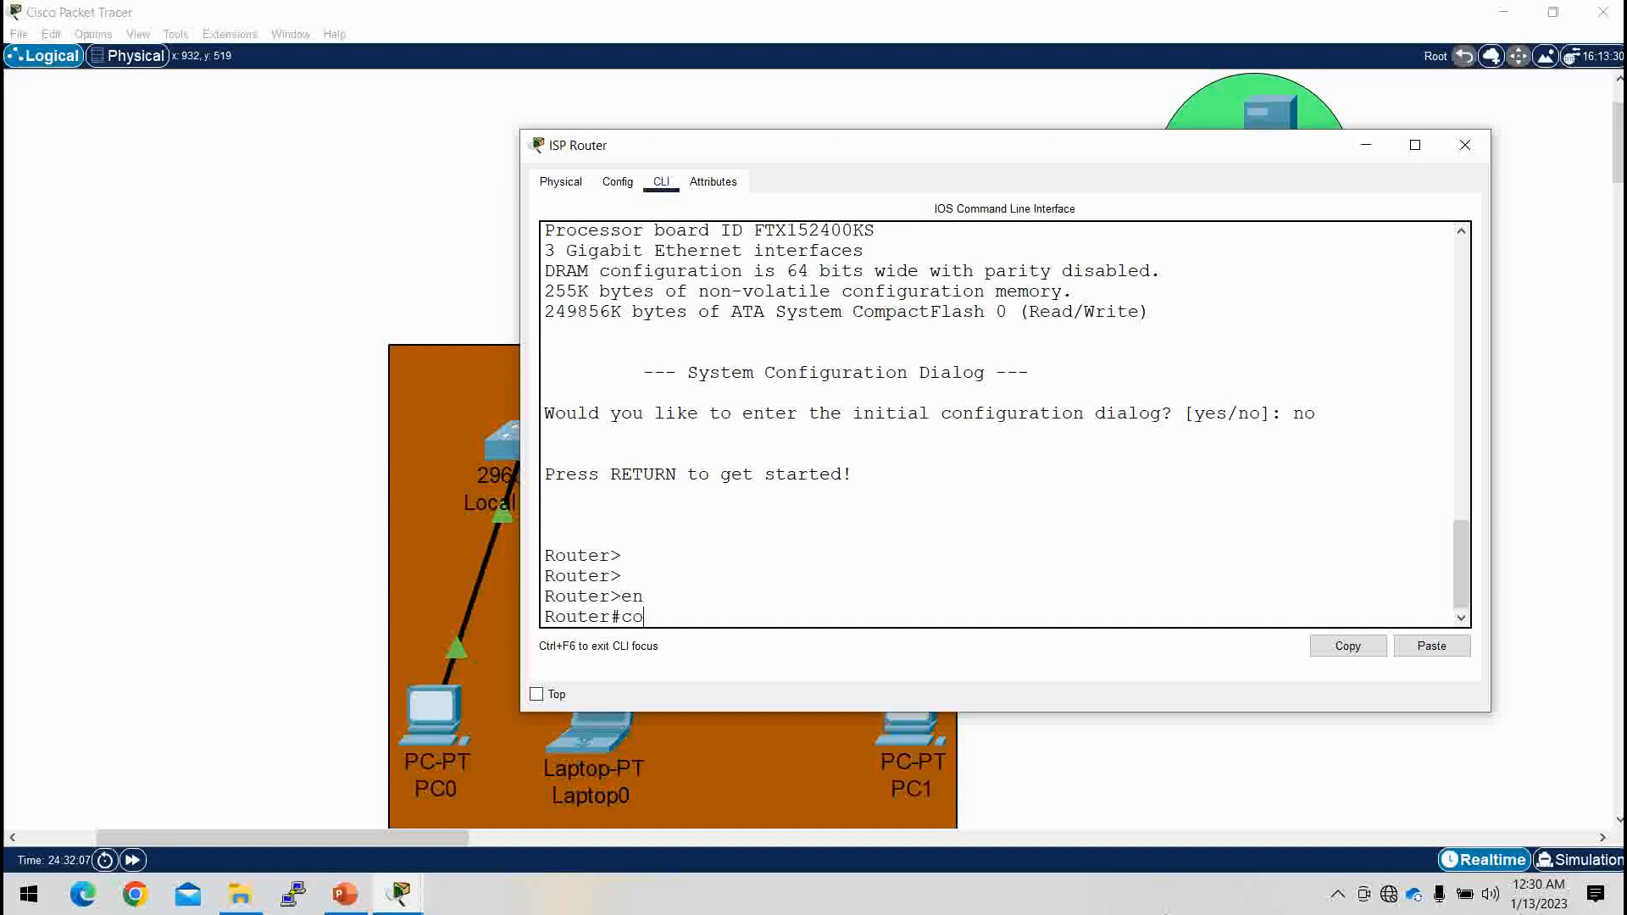
{"action": "key", "text": "Return"}
{"action": "key", "text": "Return"}
{"action": "key", "text": "Return"}
Step: Set the ISP Router's hostname to ISP
{"action": "type", "text": "hos"}
{"action": "key", "text": "Tab"}
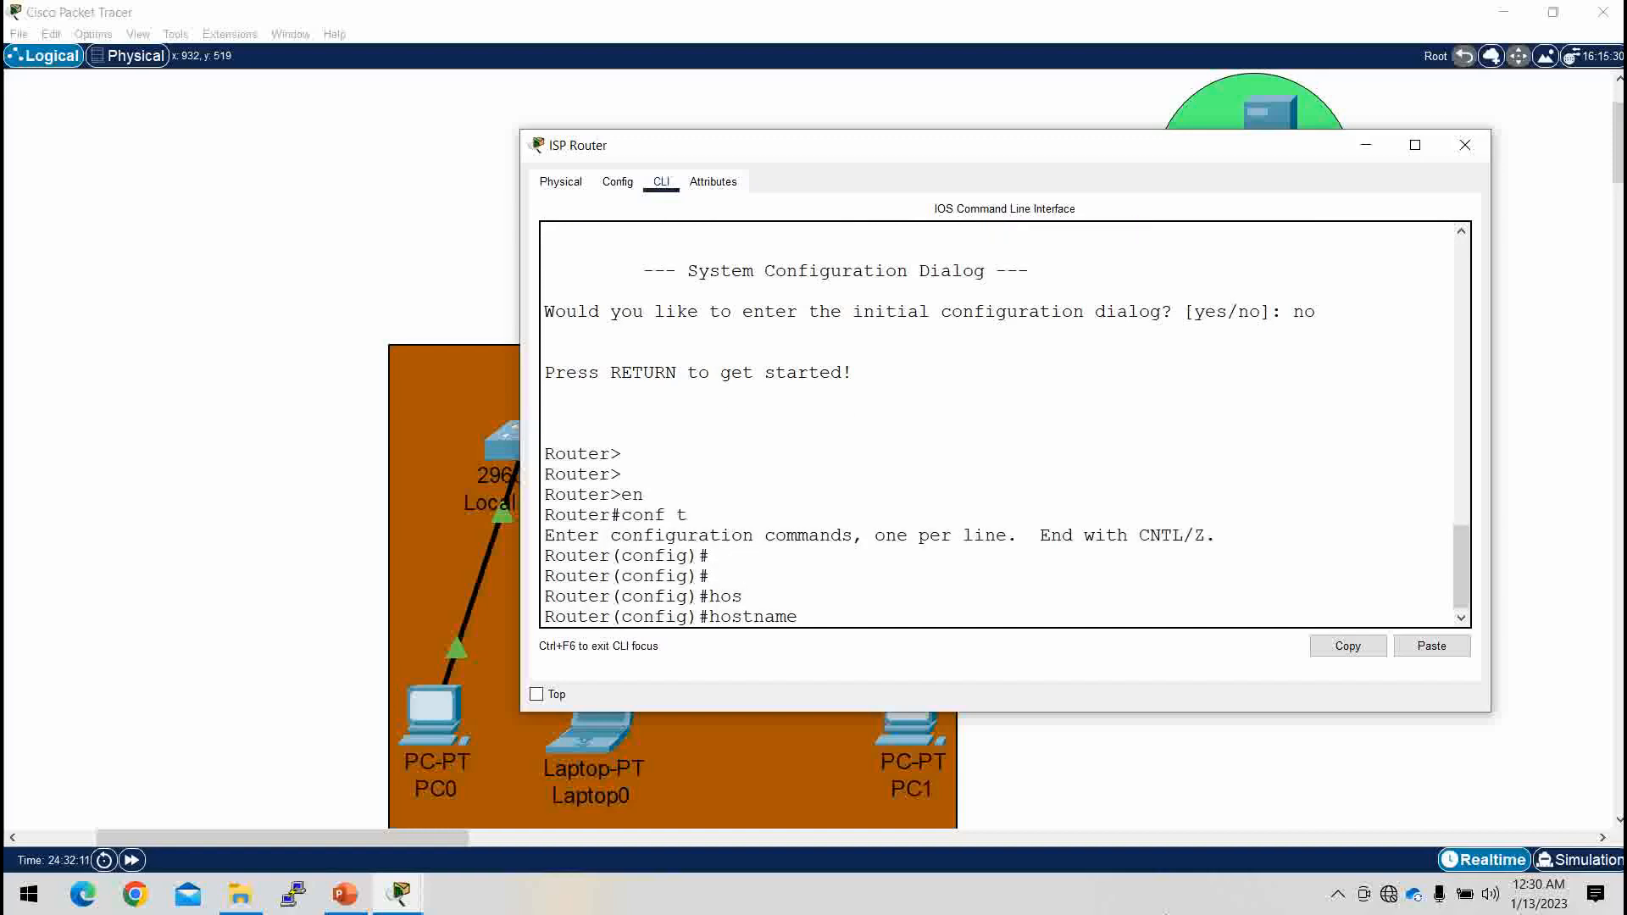
{"action": "type", "text": "ISP"}
{"action": "key", "text": "Return"}
{"action": "key", "text": "Return"}
{"action": "key", "text": "Return"}
{"action": "key", "text": "Return"}
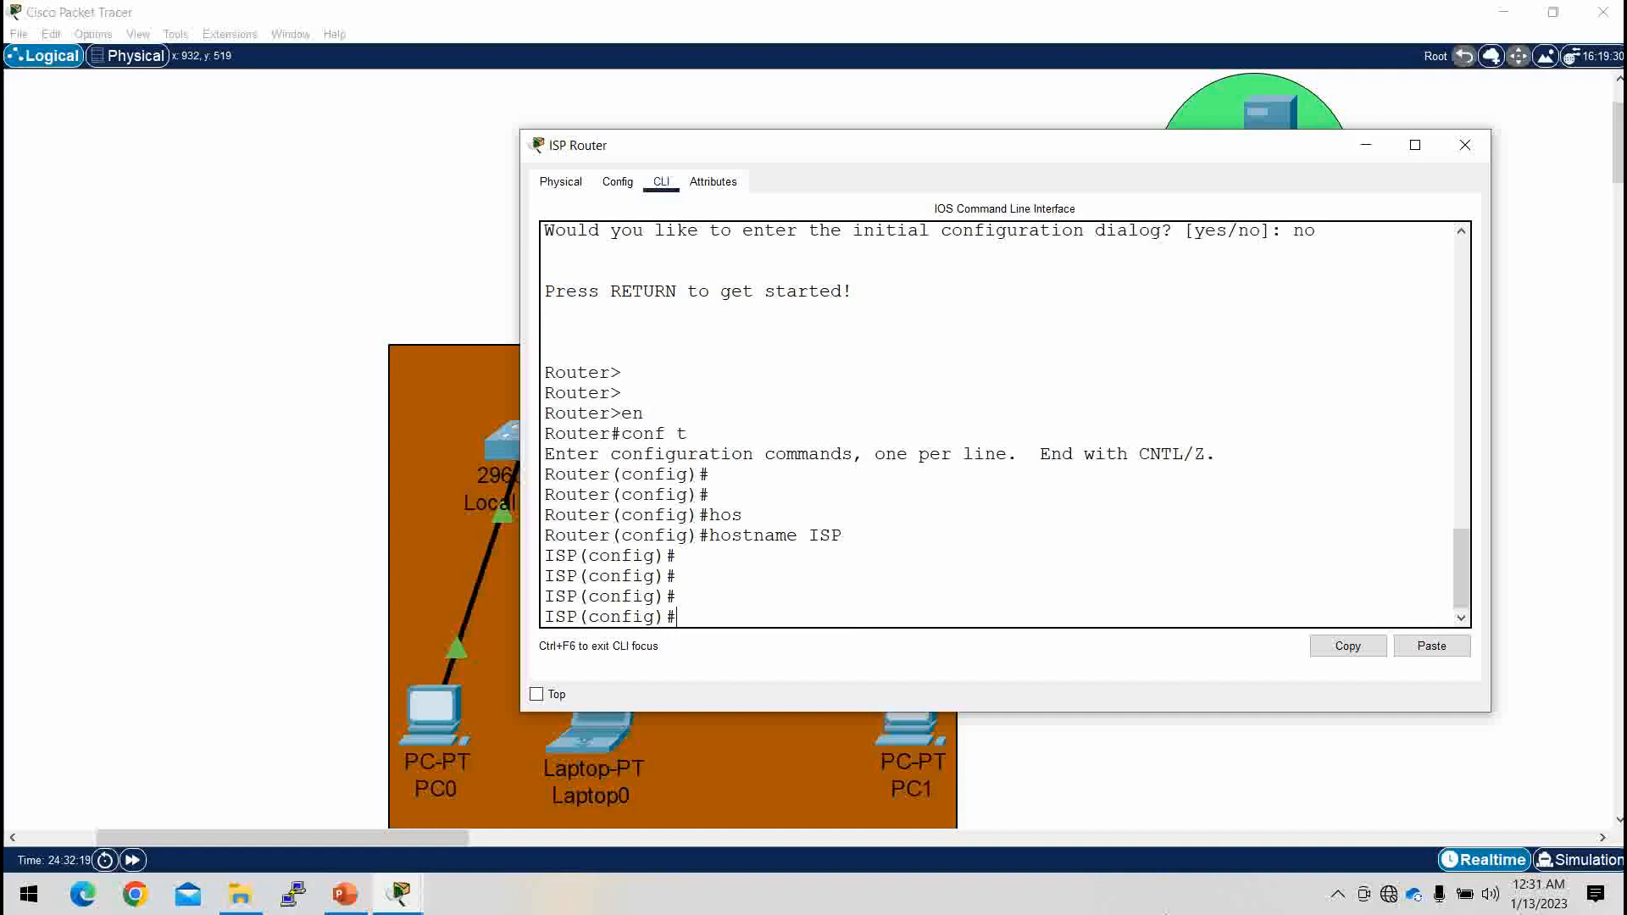
Step: Correct the network label between the Local Router and the ISP Router to 10.0.0.0/8
{"action": "left_click", "coordinate": [1368, 151]}
{"action": "double_click", "coordinate": [1113, 392]}
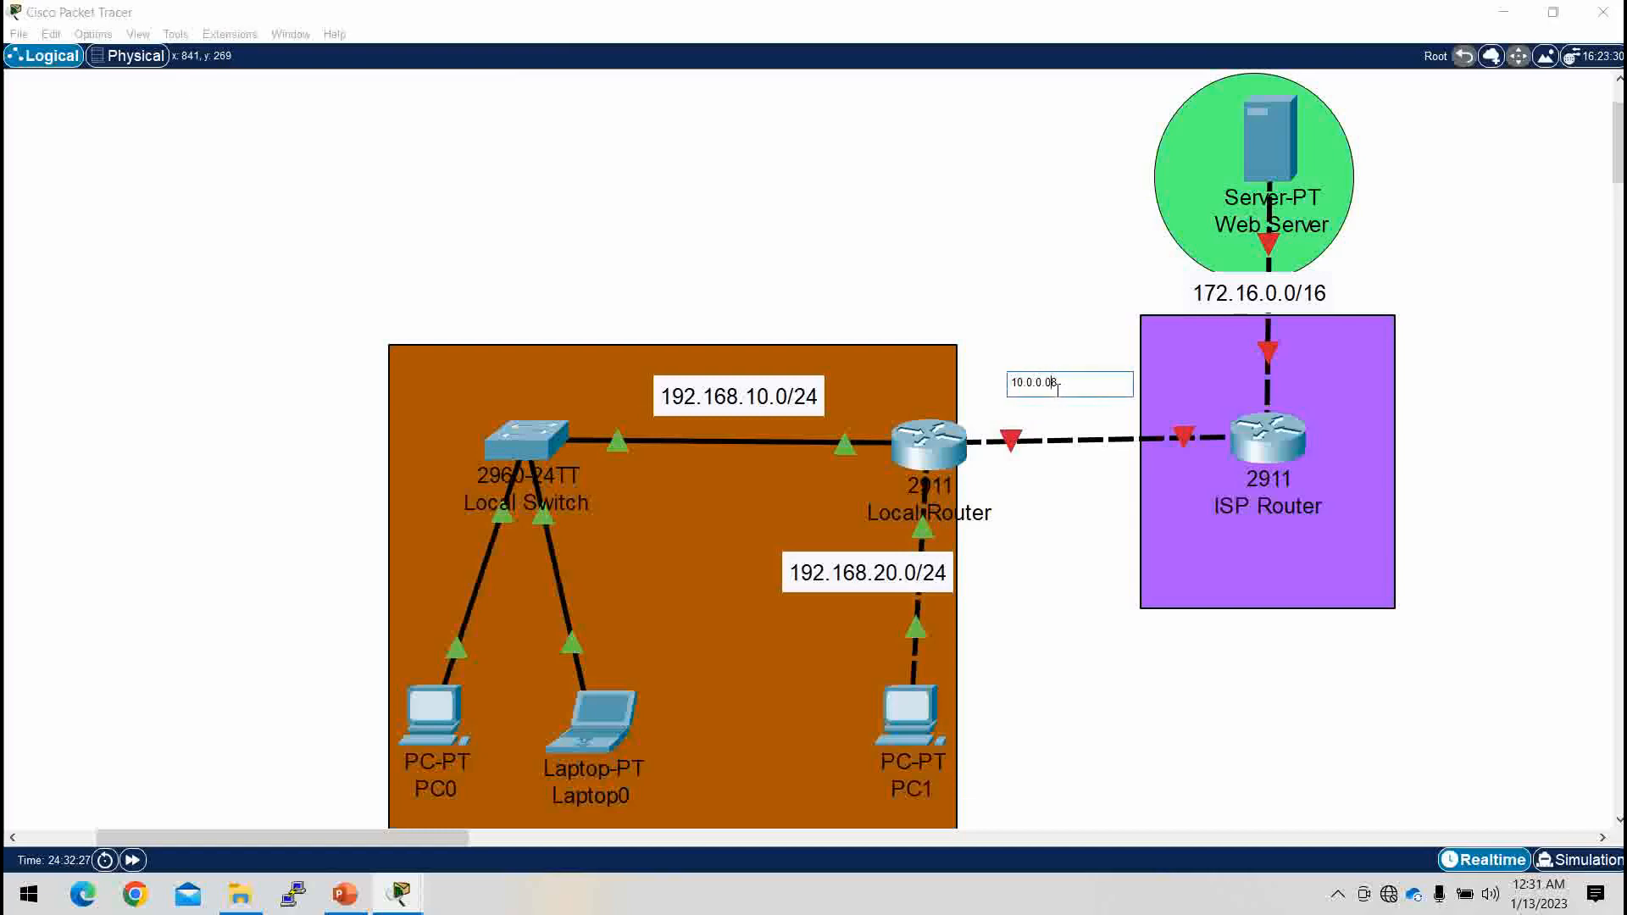
{"action": "left_click", "coordinate": [1077, 504]}
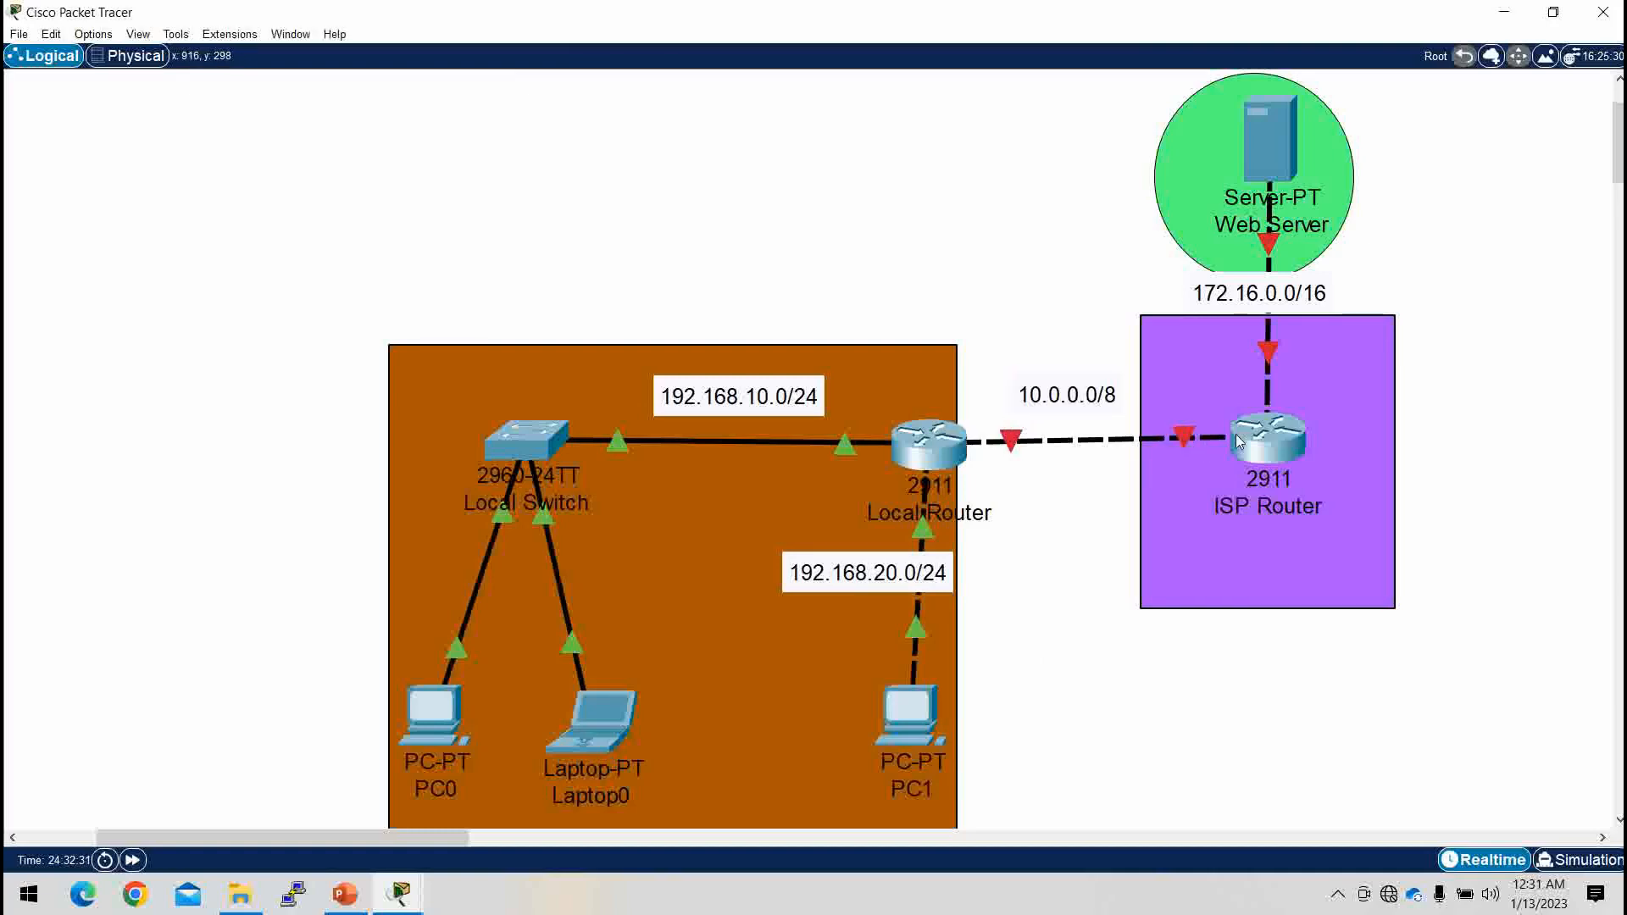
Step: Assign IP address 10.0.0.2 with mask 255.0.0.0 to the ISP Router's interface gi0/0
{"action": "left_click", "coordinate": [1266, 439]}
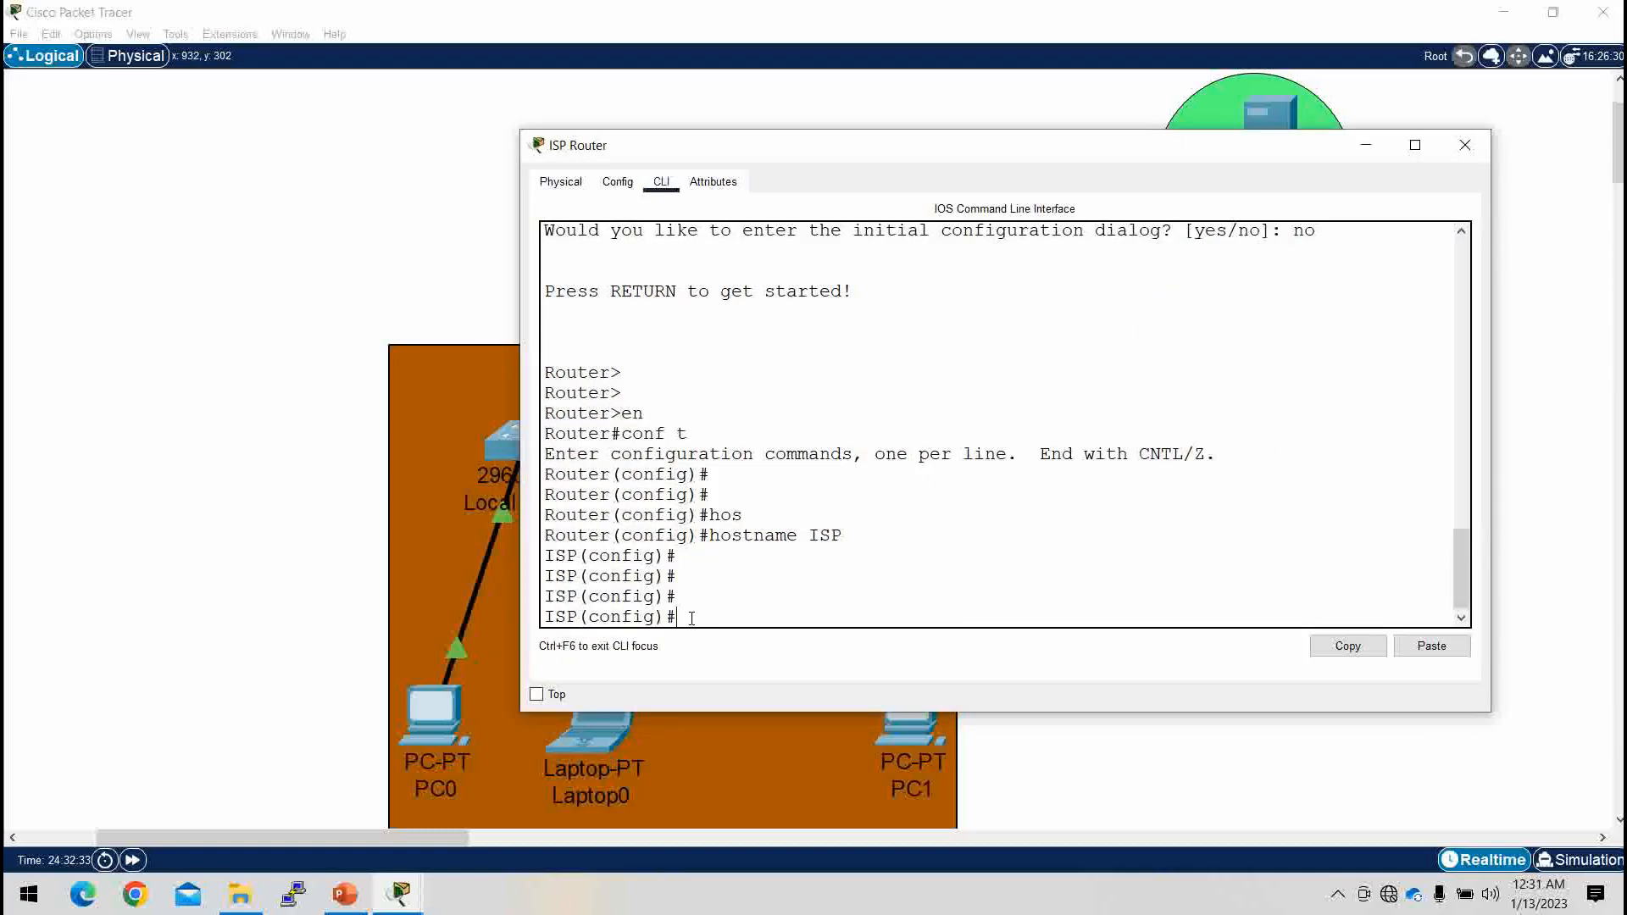
{"action": "type", "text": "int gi0/0"}
{"action": "key", "text": "Return"}
{"action": "type", "text": "ip "}
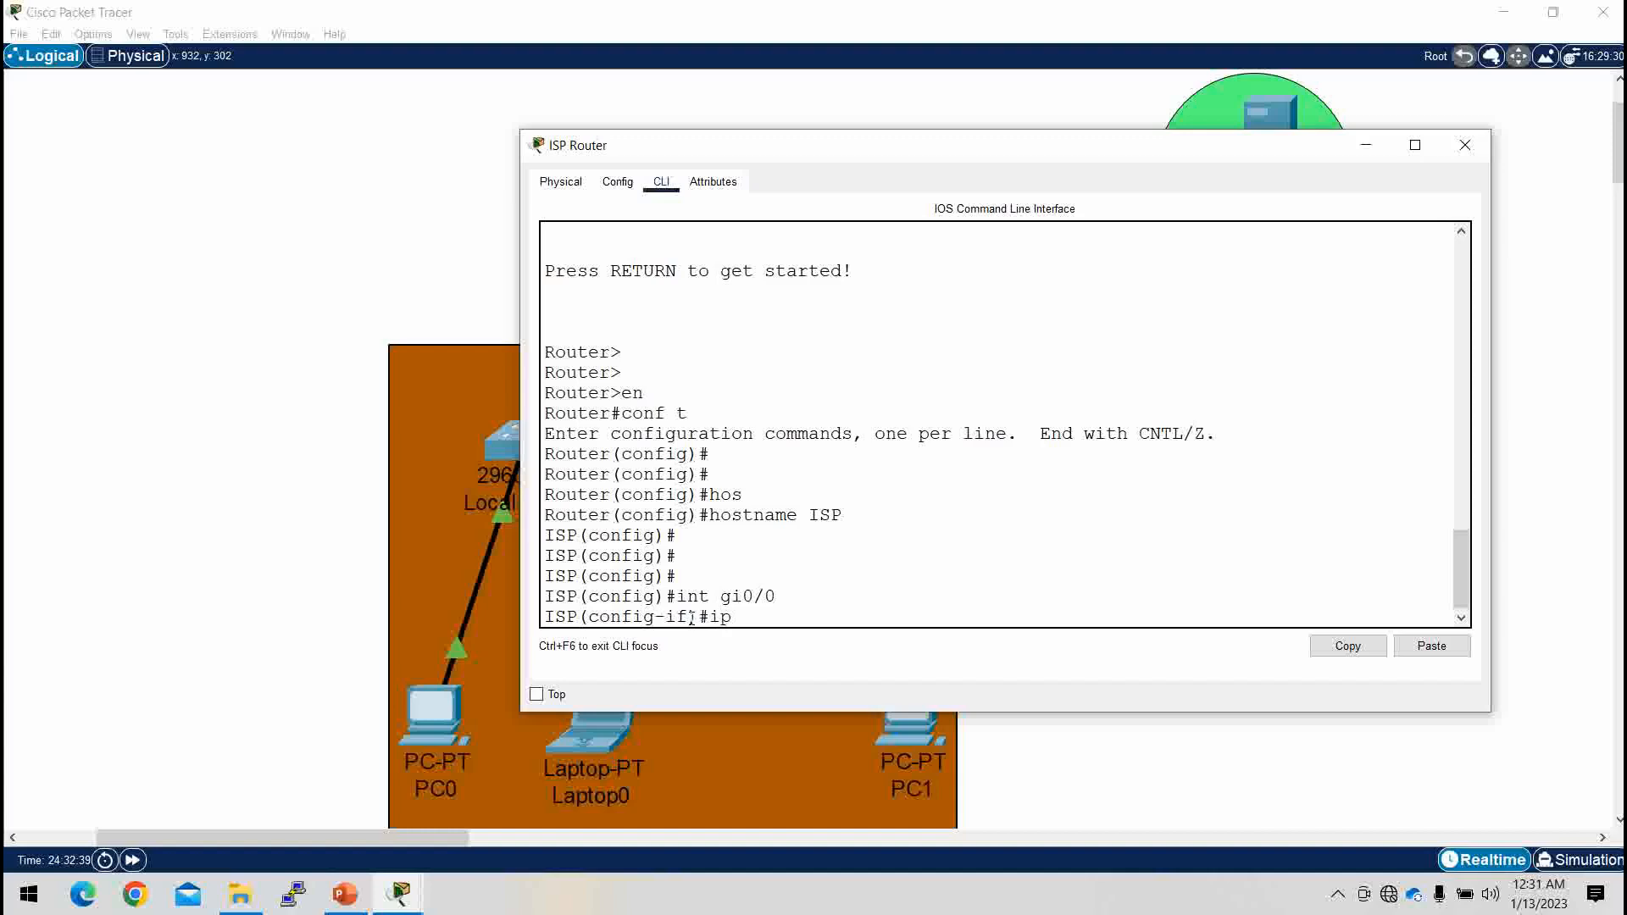
{"action": "type", "text": "add 10.0.0.2 255.0.0"}
{"action": "key", "text": "Return"}
{"action": "key", "text": "Return"}
{"action": "key", "text": "Return"}
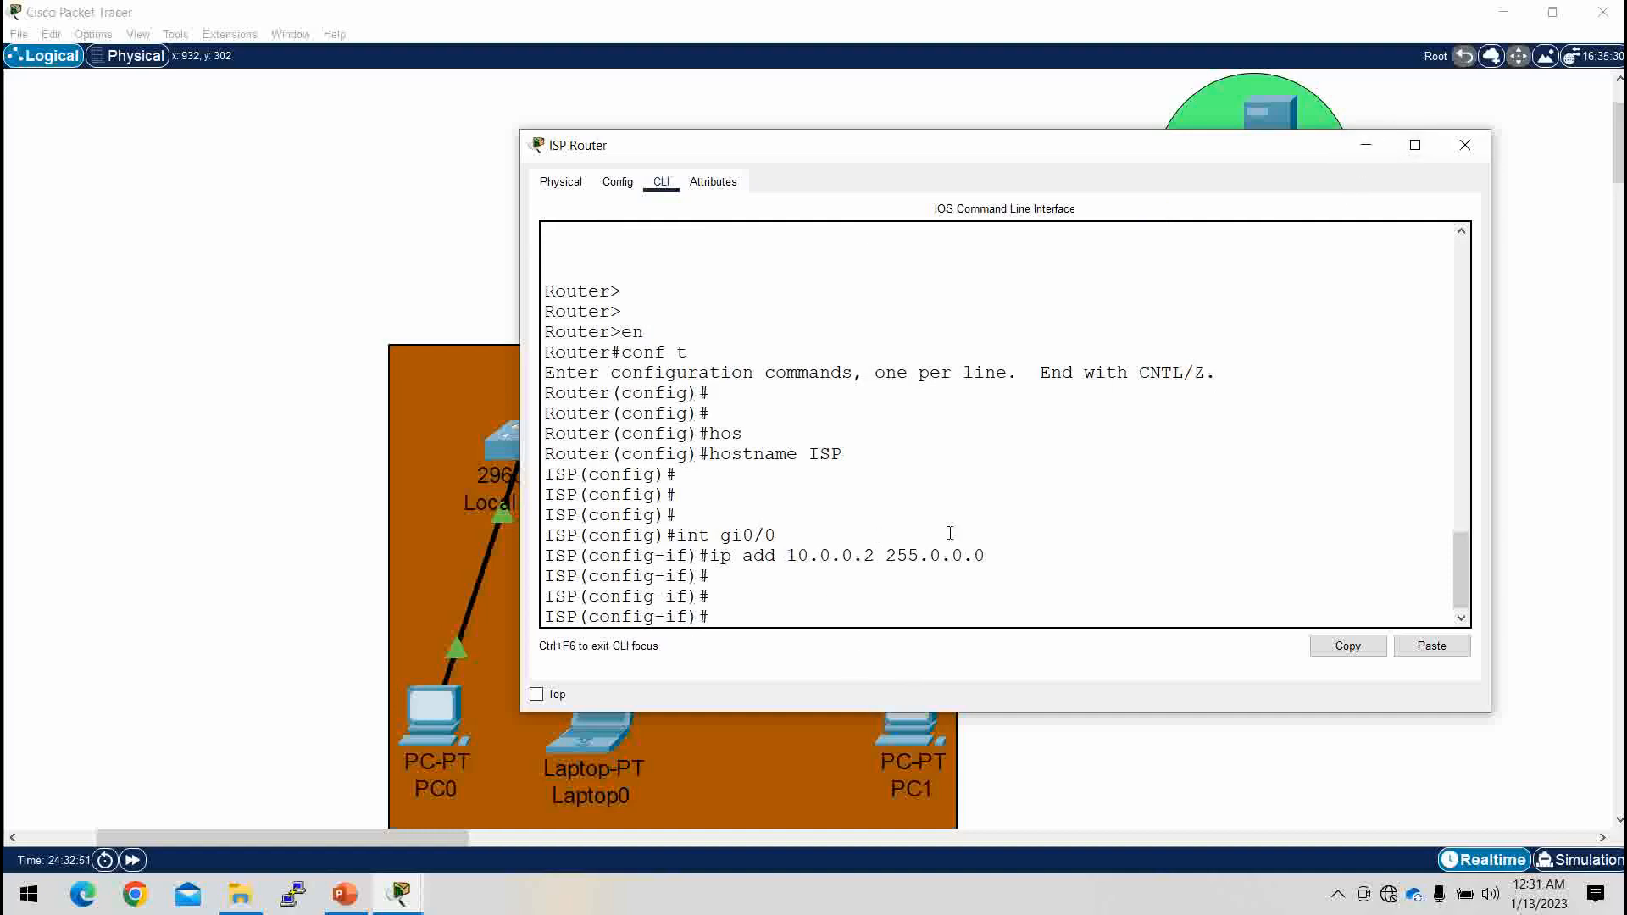
Step: Enable the ISP Router's interface gi0/0 with no shutdown
{"action": "type", "text": "no sh"}
{"action": "key", "text": "Tab"}
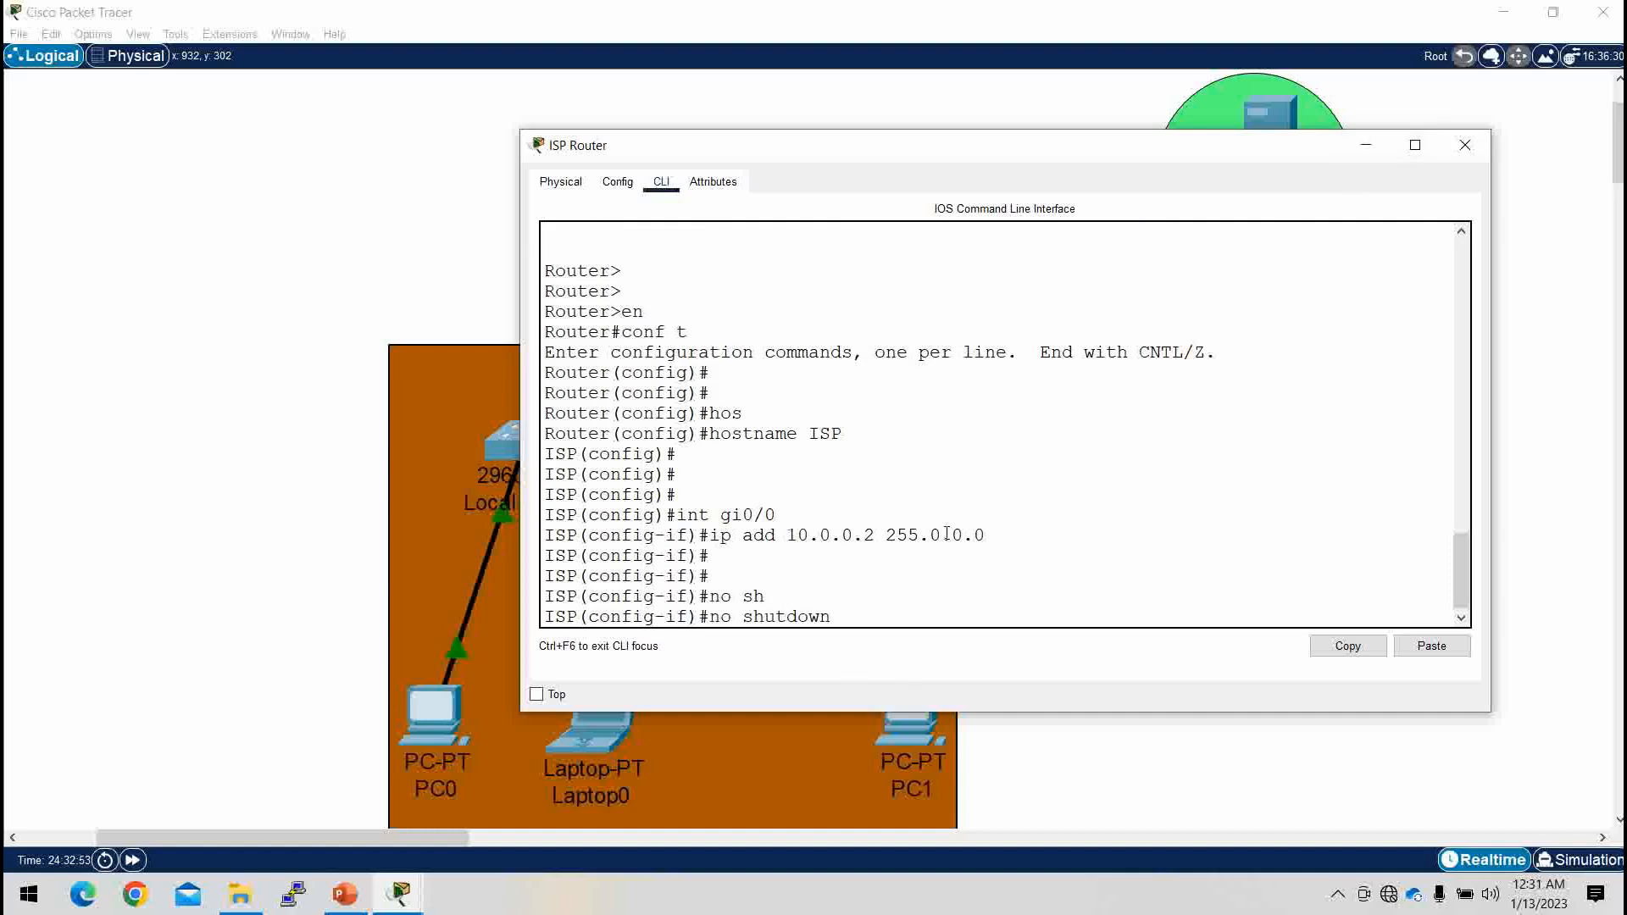
{"action": "key", "text": "Return"}
{"action": "key", "text": "Return"}
{"action": "key", "text": "Return"}
{"action": "key", "text": "Return"}
{"action": "key", "text": "Return"}
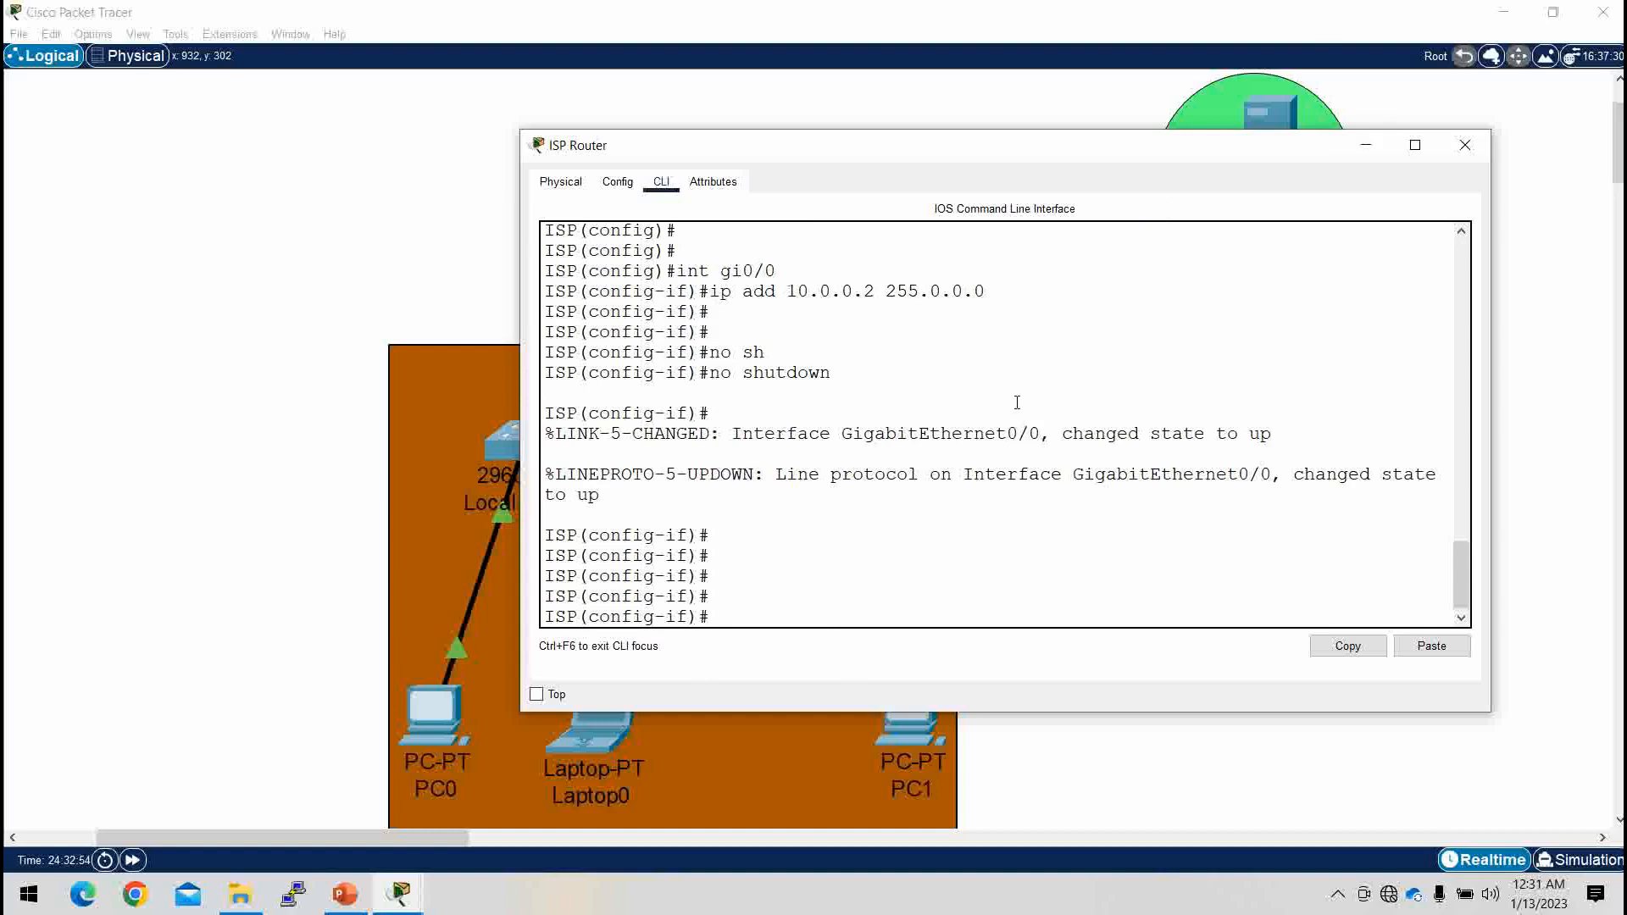
Step: Check the ISP Router's port towards the Web Server and assign 172.16.0.1 with mask 255.255.0.0 to interface gi0/1
{"action": "left_click", "coordinate": [1364, 146]}
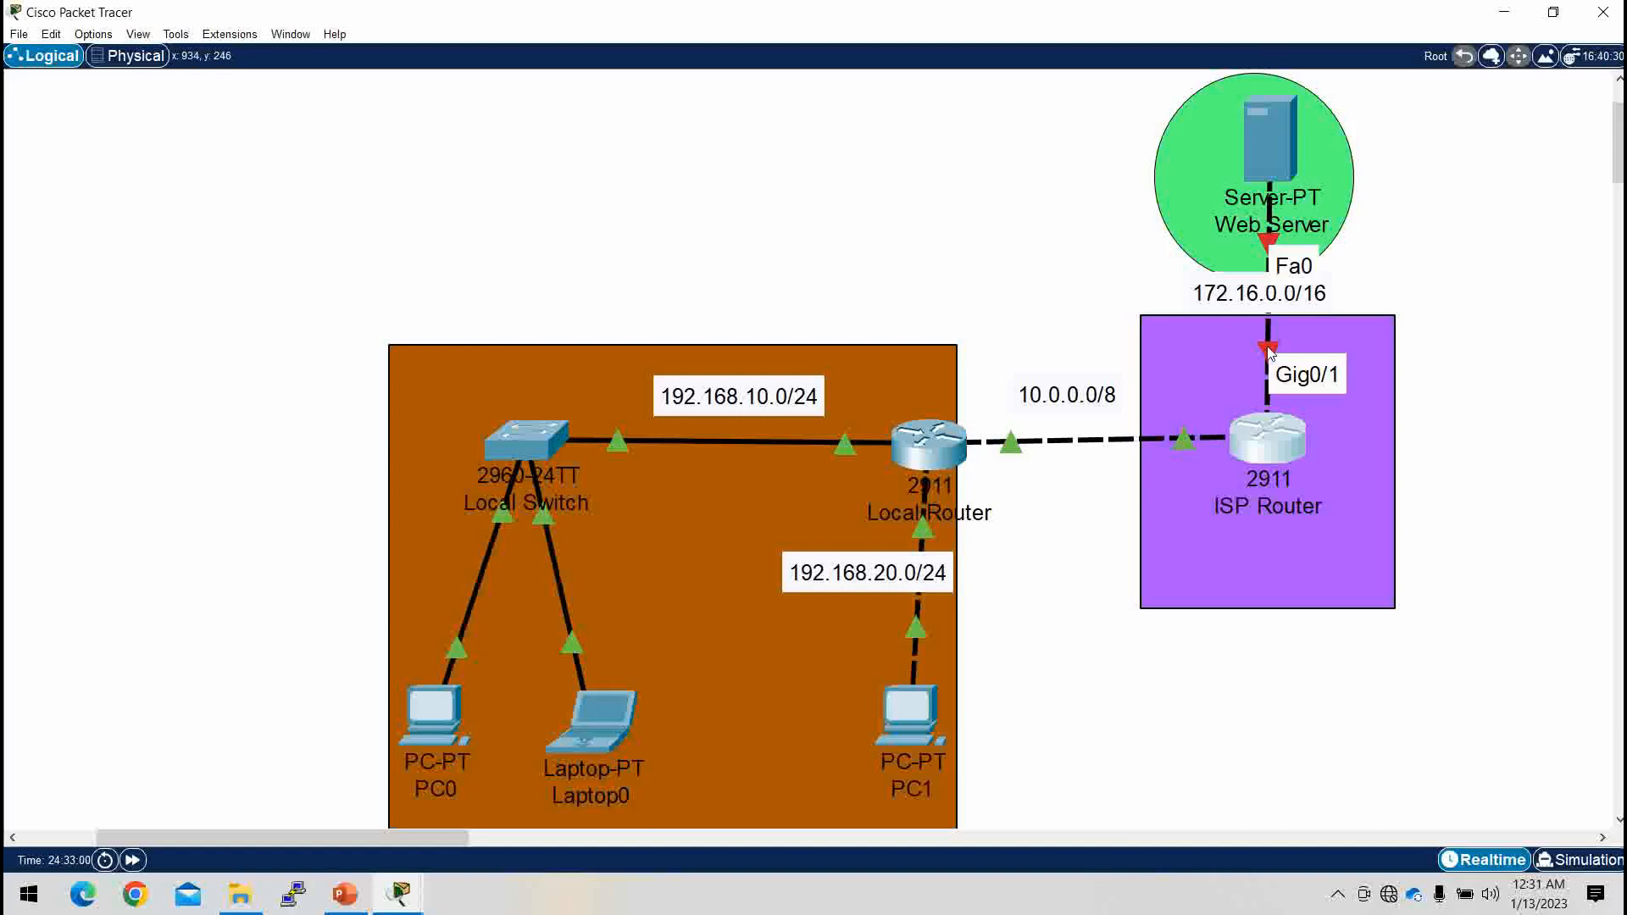
{"action": "left_click", "coordinate": [1276, 459]}
{"action": "type", "text": "int gi0/1"}
{"action": "key", "text": "Return"}
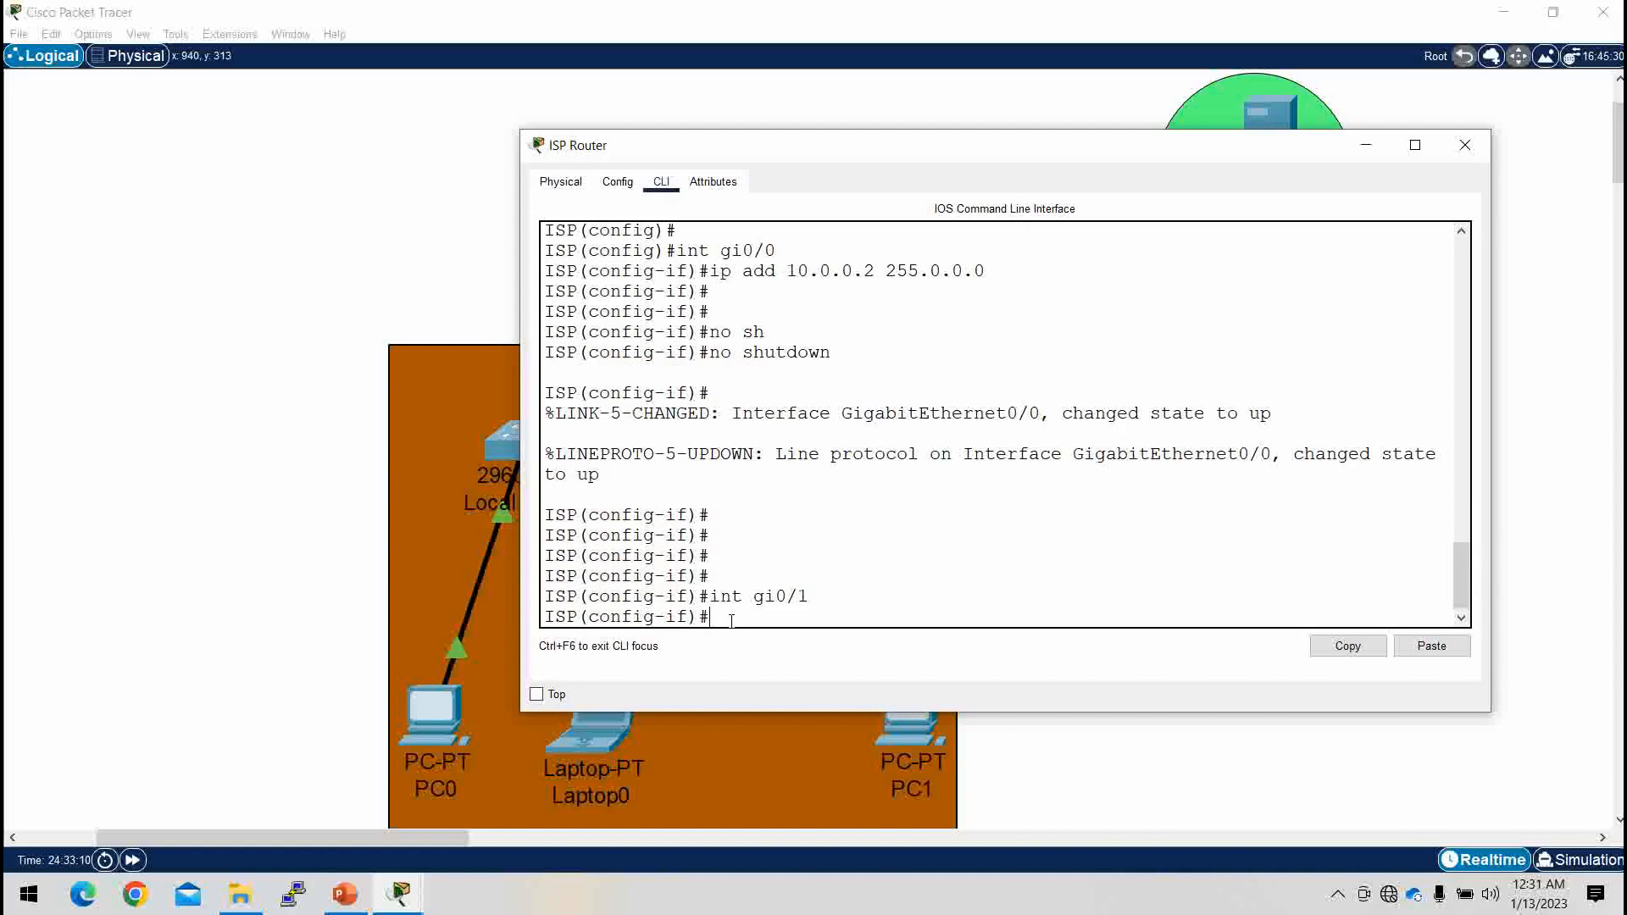
{"action": "type", "text": "ip add 172.16.0."}
{"action": "key", "text": "BackSpace"}
{"action": "type", "text": "1 255.255.0.0"}
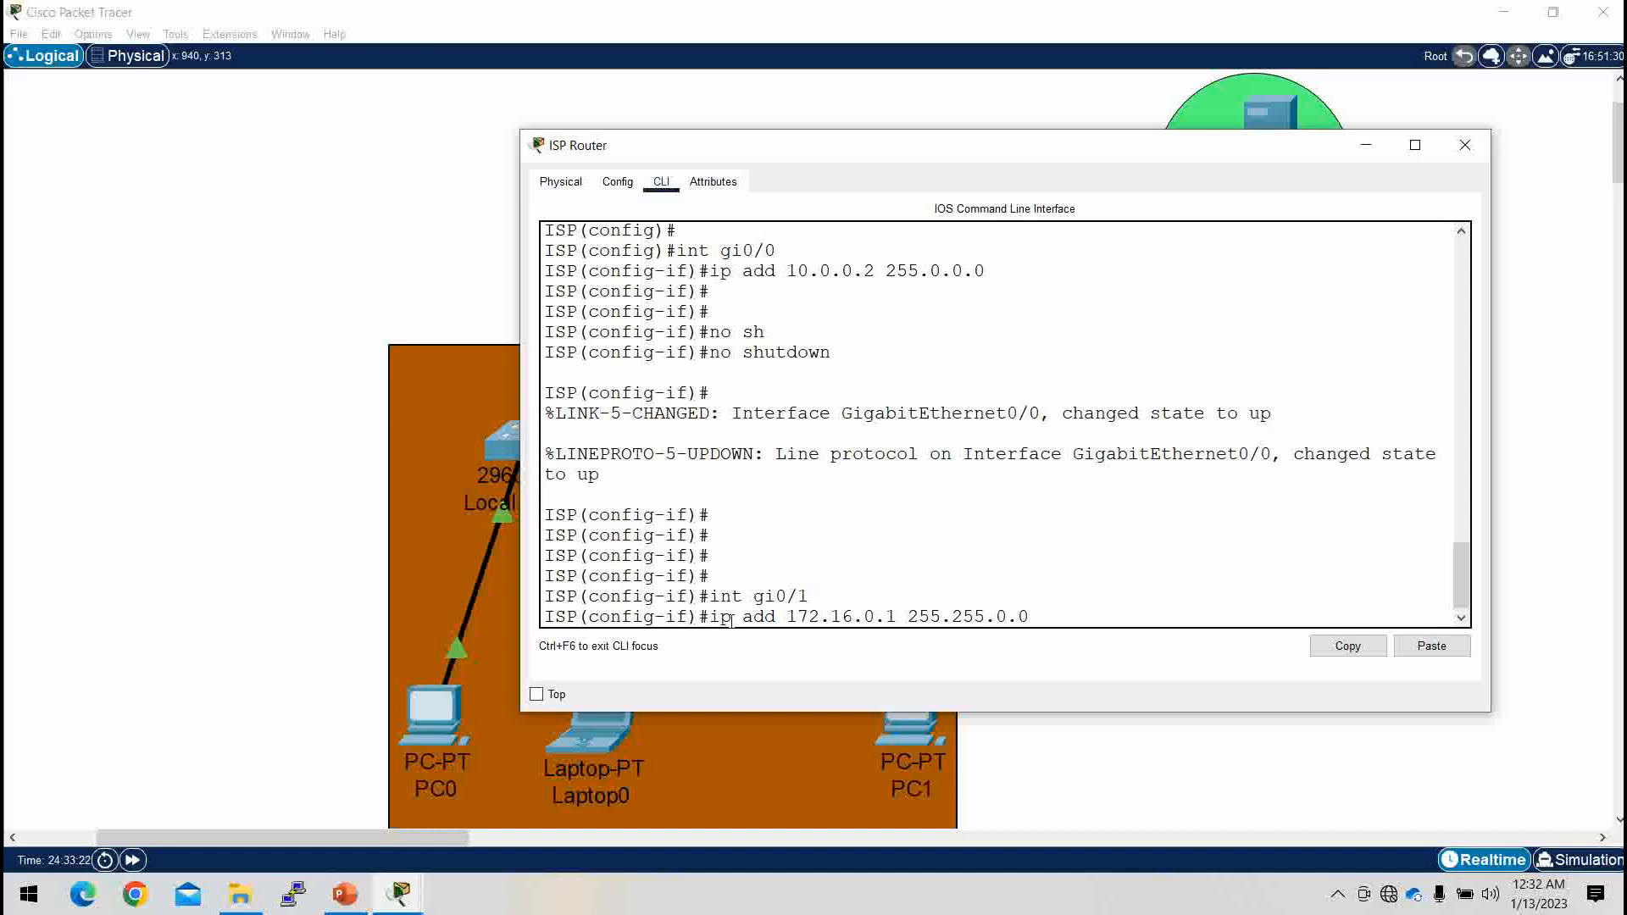
{"action": "key", "text": "Return"}
{"action": "key", "text": "Return"}
Step: Enable the ISP Router's interface gi0/1 with no shutdown
{"action": "type", "text": "no sh"}
{"action": "key", "text": "Return"}
{"action": "key", "text": "Return"}
{"action": "key", "text": "Return"}
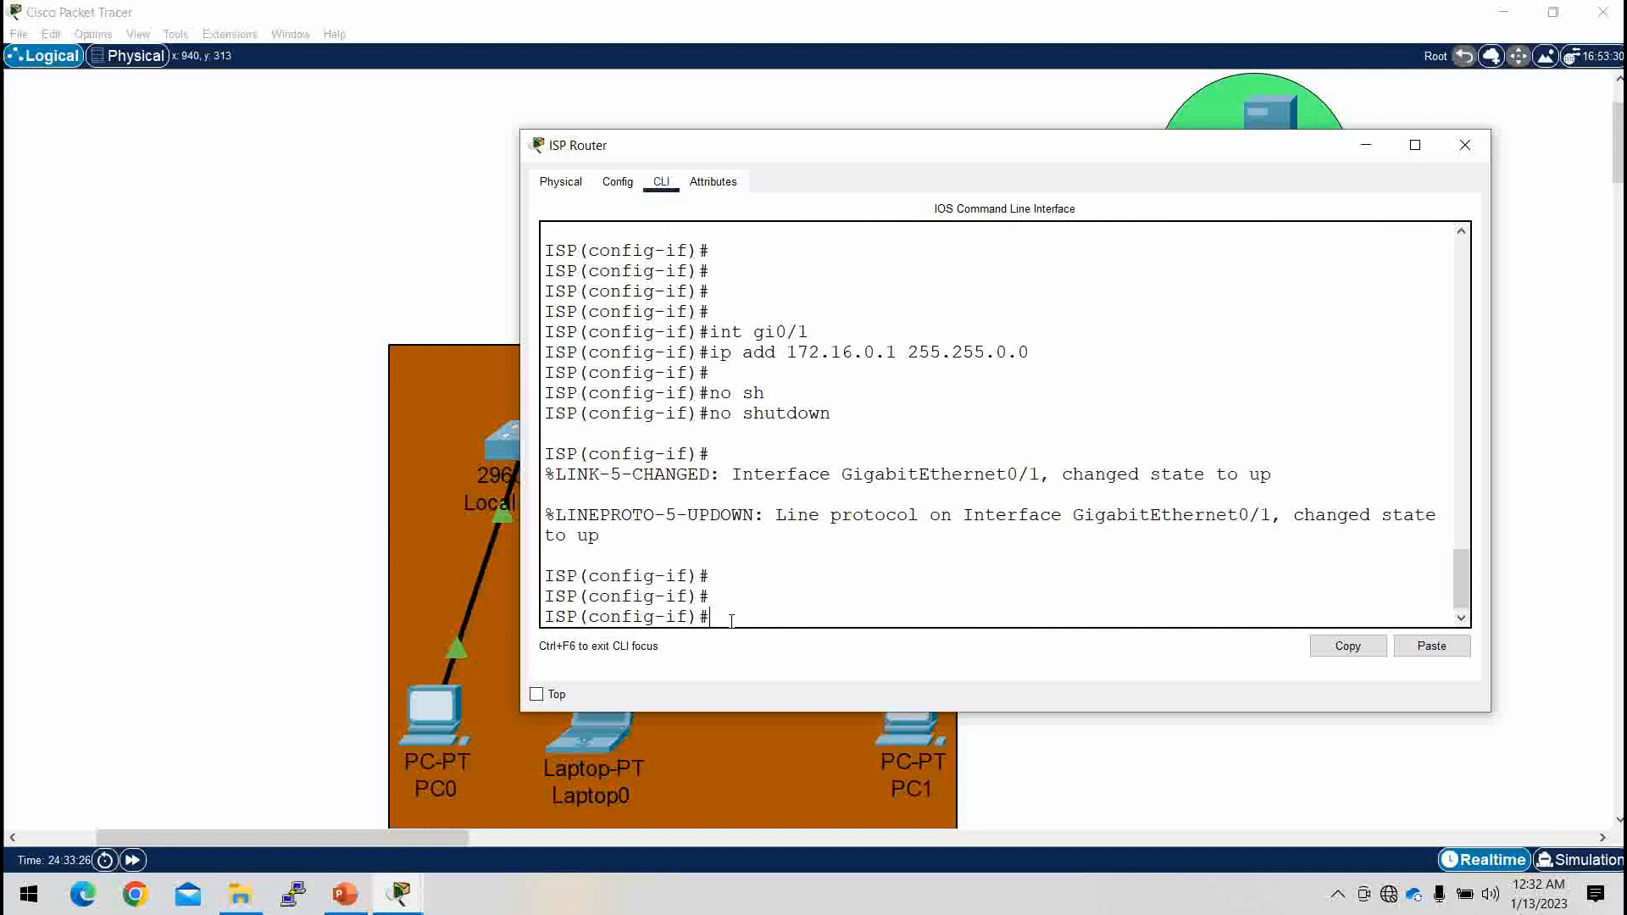
Step: Leave the gi0/1 interface configuration and return the ISP Router to global configuration mode
{"action": "type", "text": "ex"}
{"action": "key", "text": "Return"}
{"action": "key", "text": "Return"}
{"action": "key", "text": "Return"}
{"action": "key", "text": "Return"}
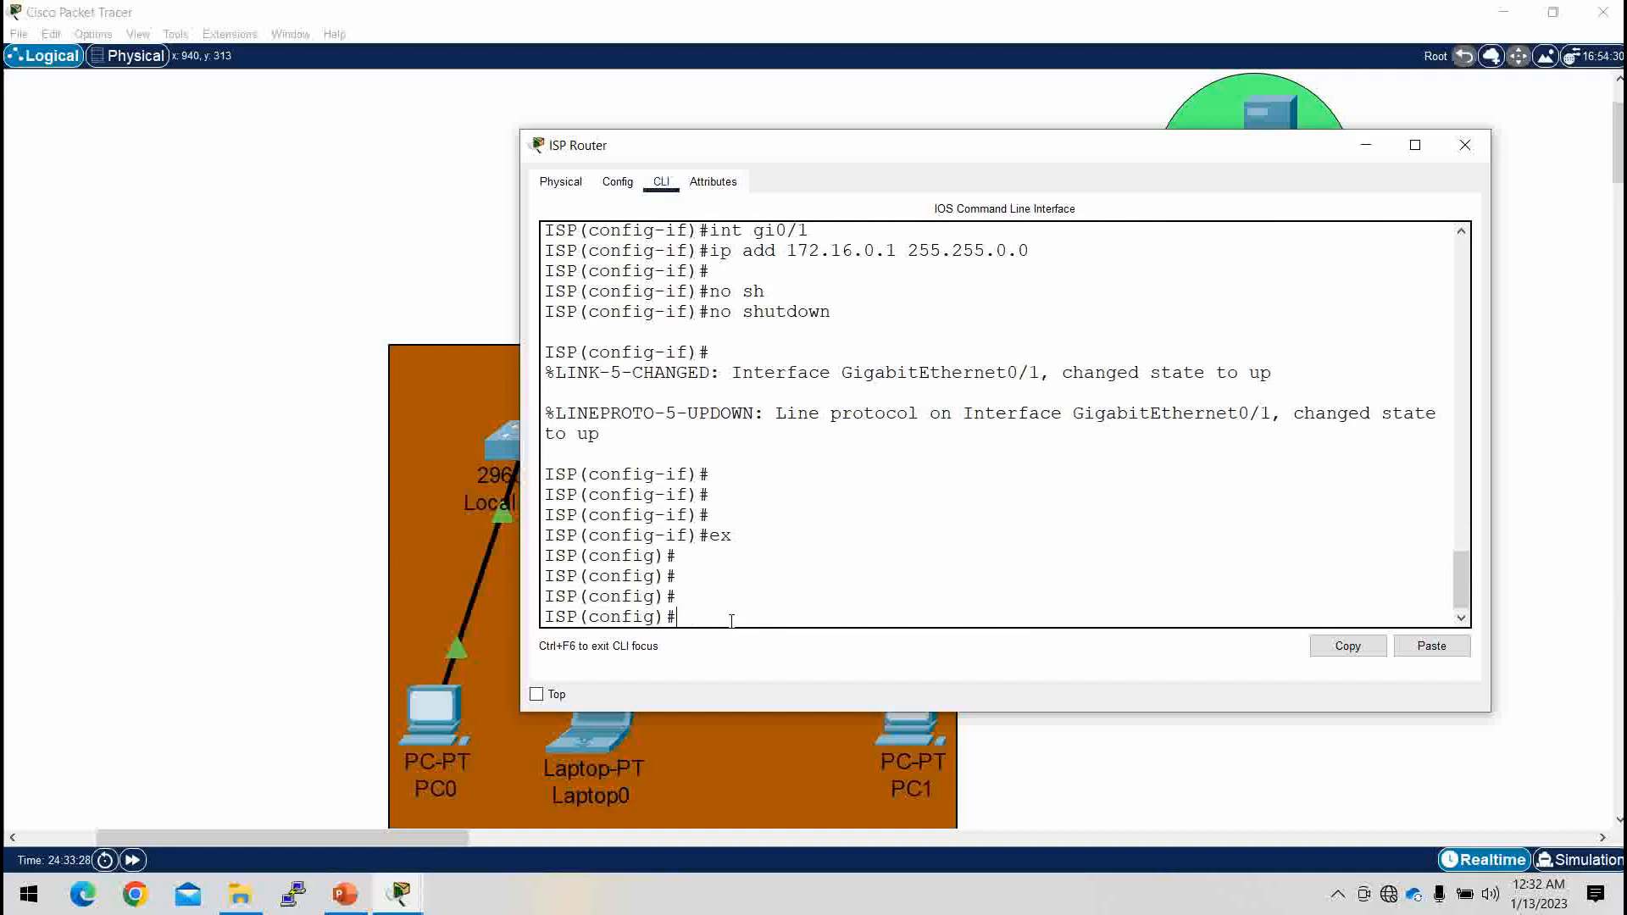
Step: Save the ISP Router's running configuration with do wr and put its window away
{"action": "type", "text": "do wr"}
{"action": "key", "text": "Return"}
{"action": "key", "text": "Return"}
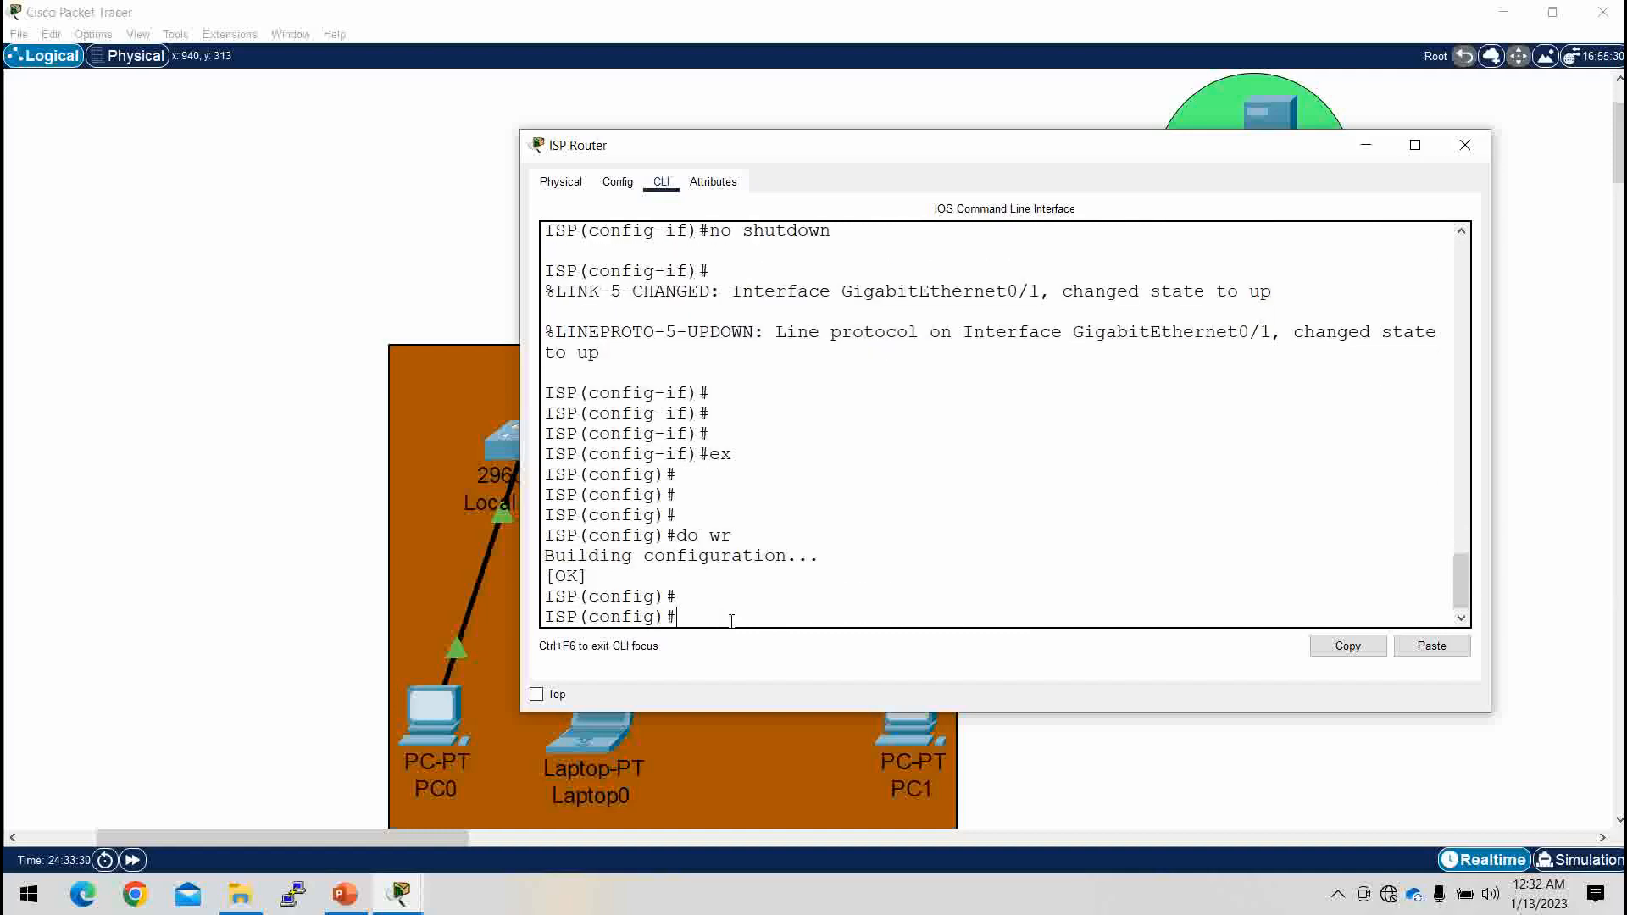
{"action": "left_click", "coordinate": [1367, 147]}
Step: Give the Web Server the static IPv4 address 172.16.0.2 with mask 255.255.0.0 and default gateway 172.16.0.1
{"action": "left_click", "coordinate": [1279, 155]}
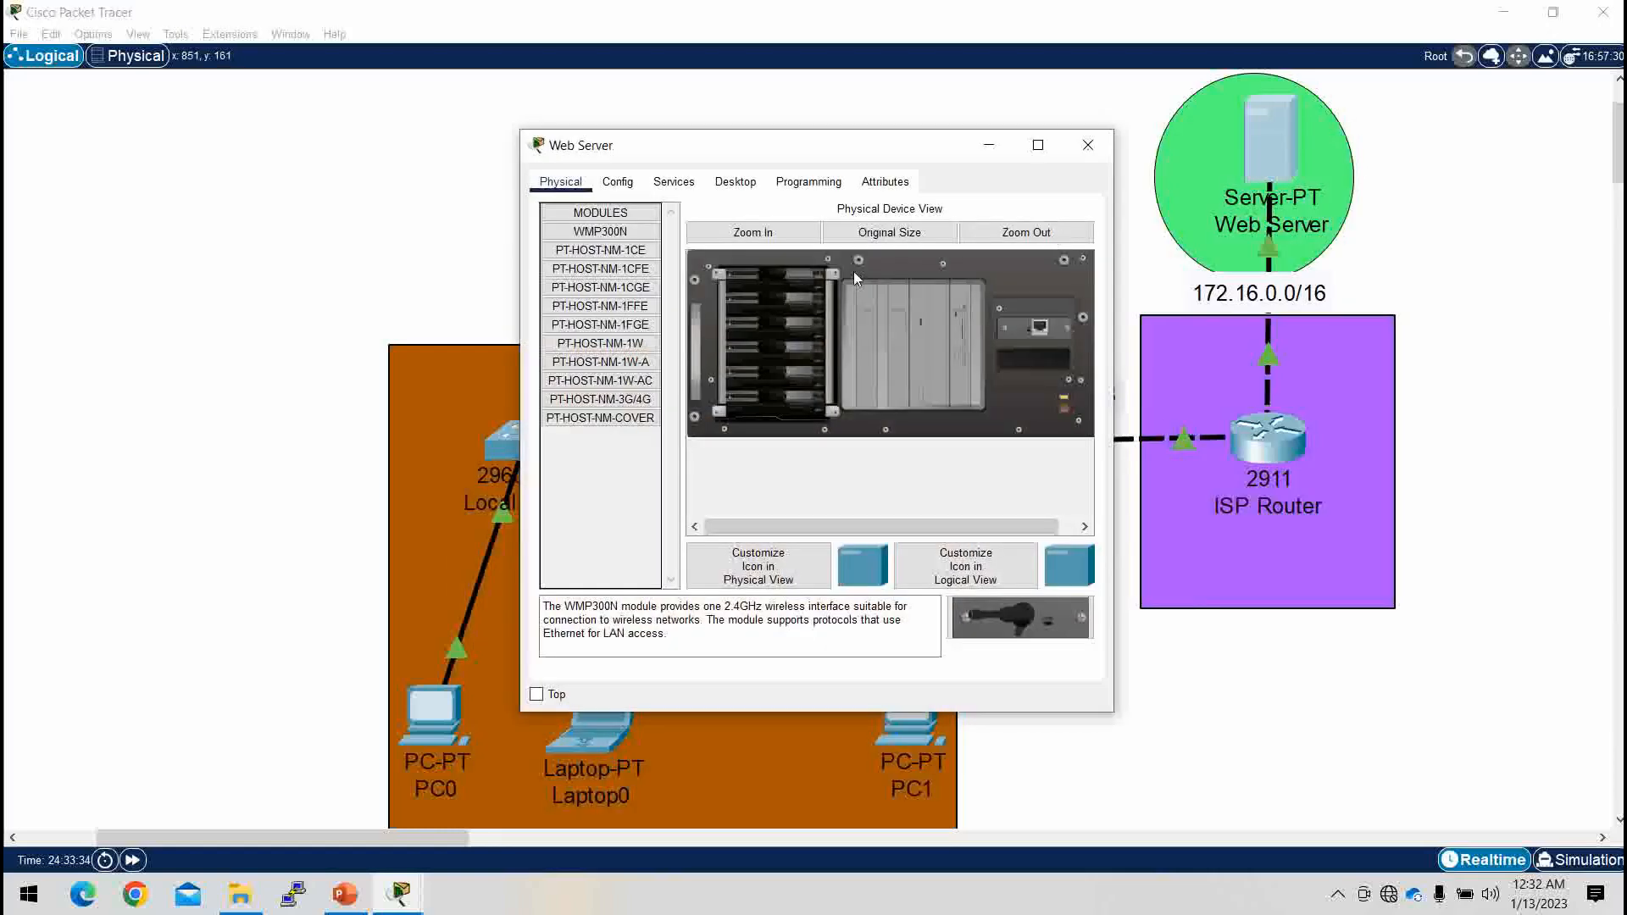
{"action": "left_click", "coordinate": [730, 193]}
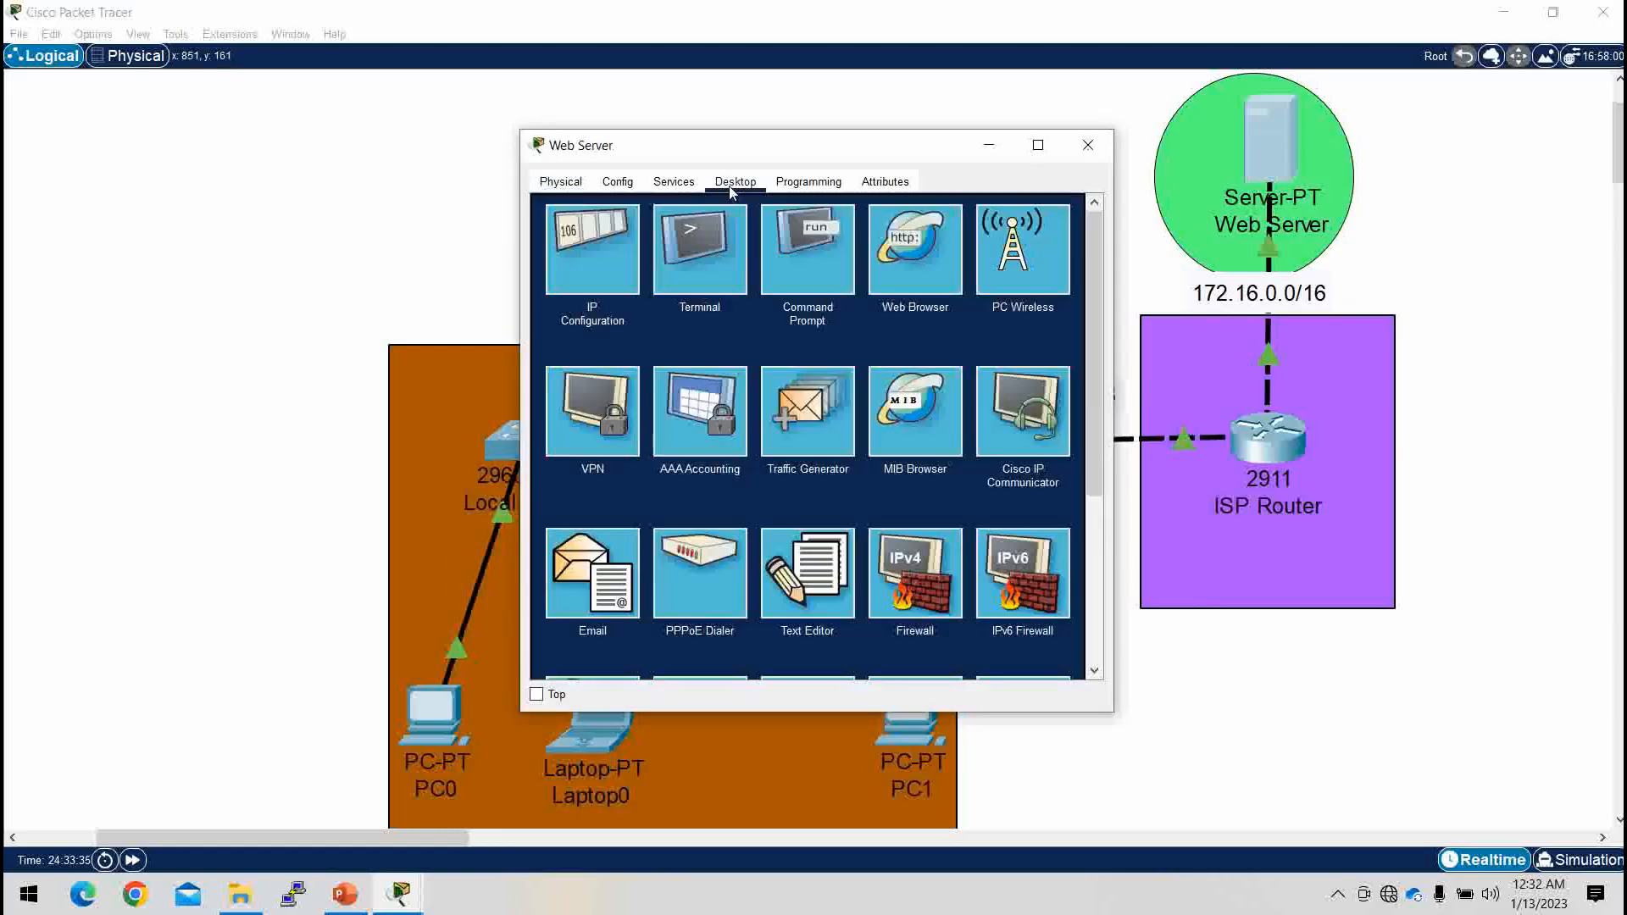
{"action": "left_click", "coordinate": [577, 261]}
{"action": "left_click", "coordinate": [730, 287]}
{"action": "type", "text": "172"}
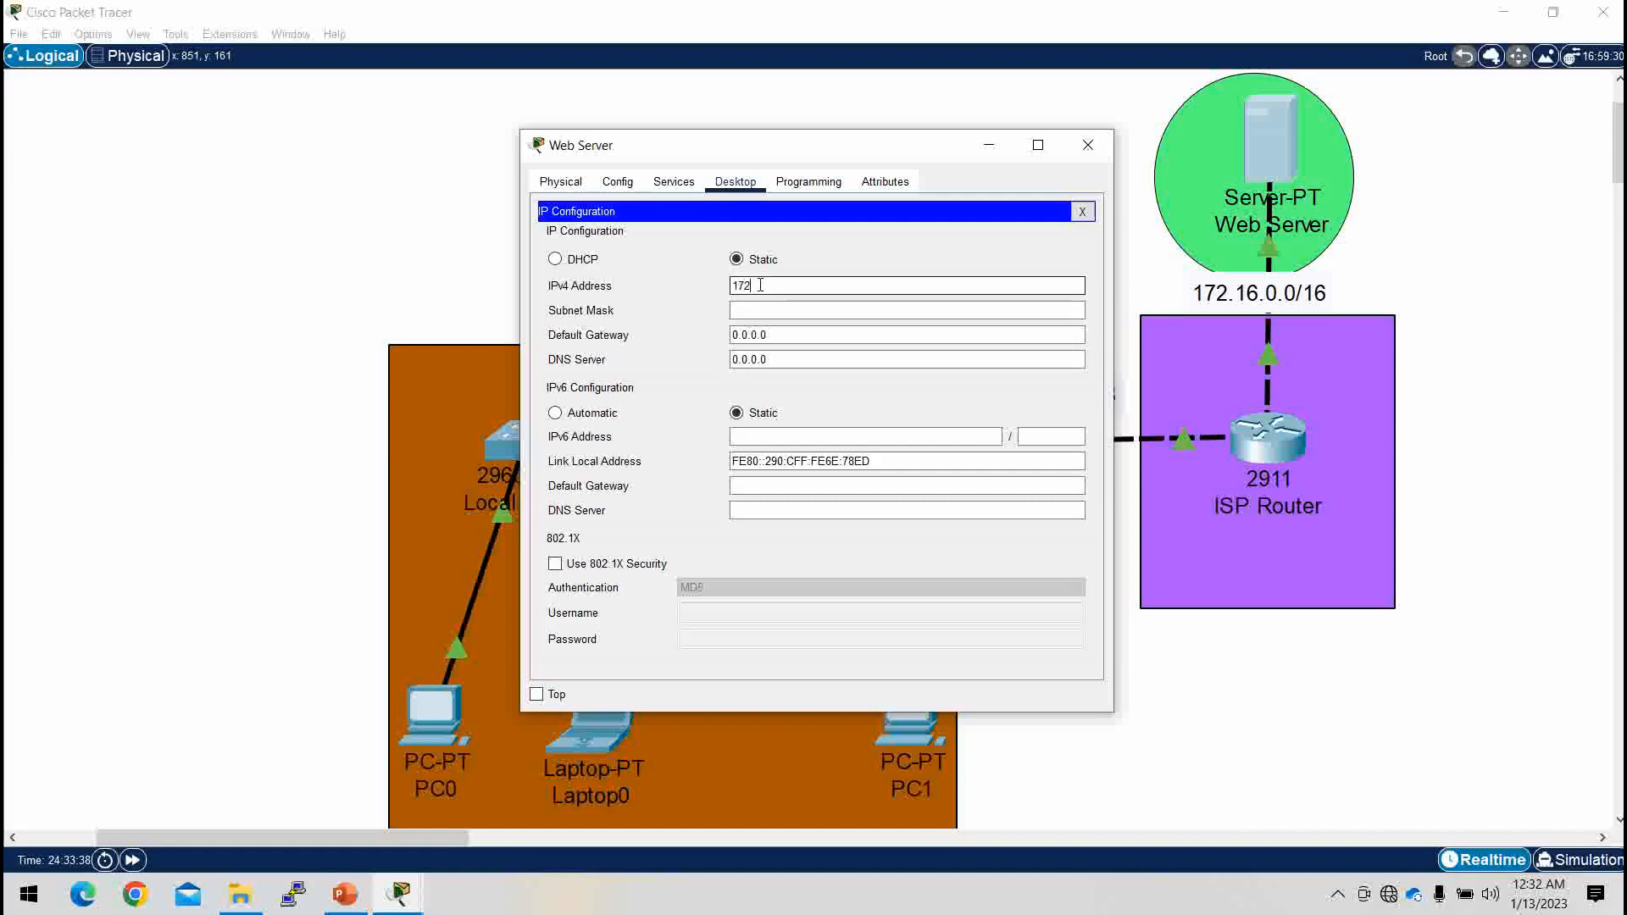
{"action": "type", "text": ".16.0.2"}
{"action": "key", "text": "Tab"}
{"action": "key", "text": "Tab"}
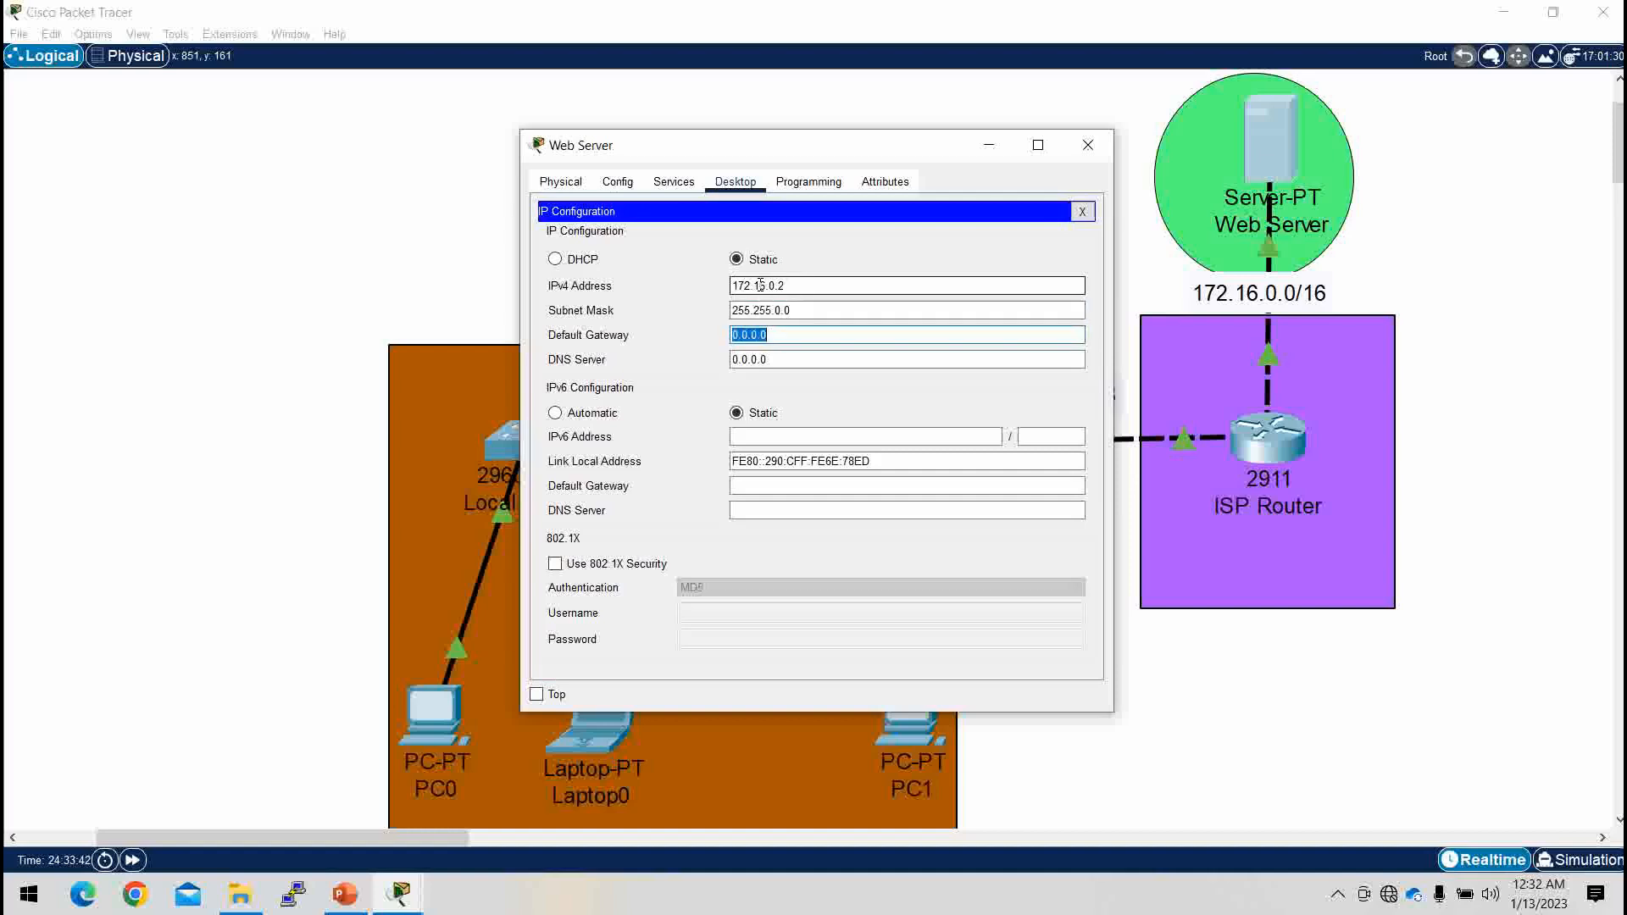
{"action": "type", "text": "172.16.0.1"}
{"action": "left_click", "coordinate": [1076, 153]}
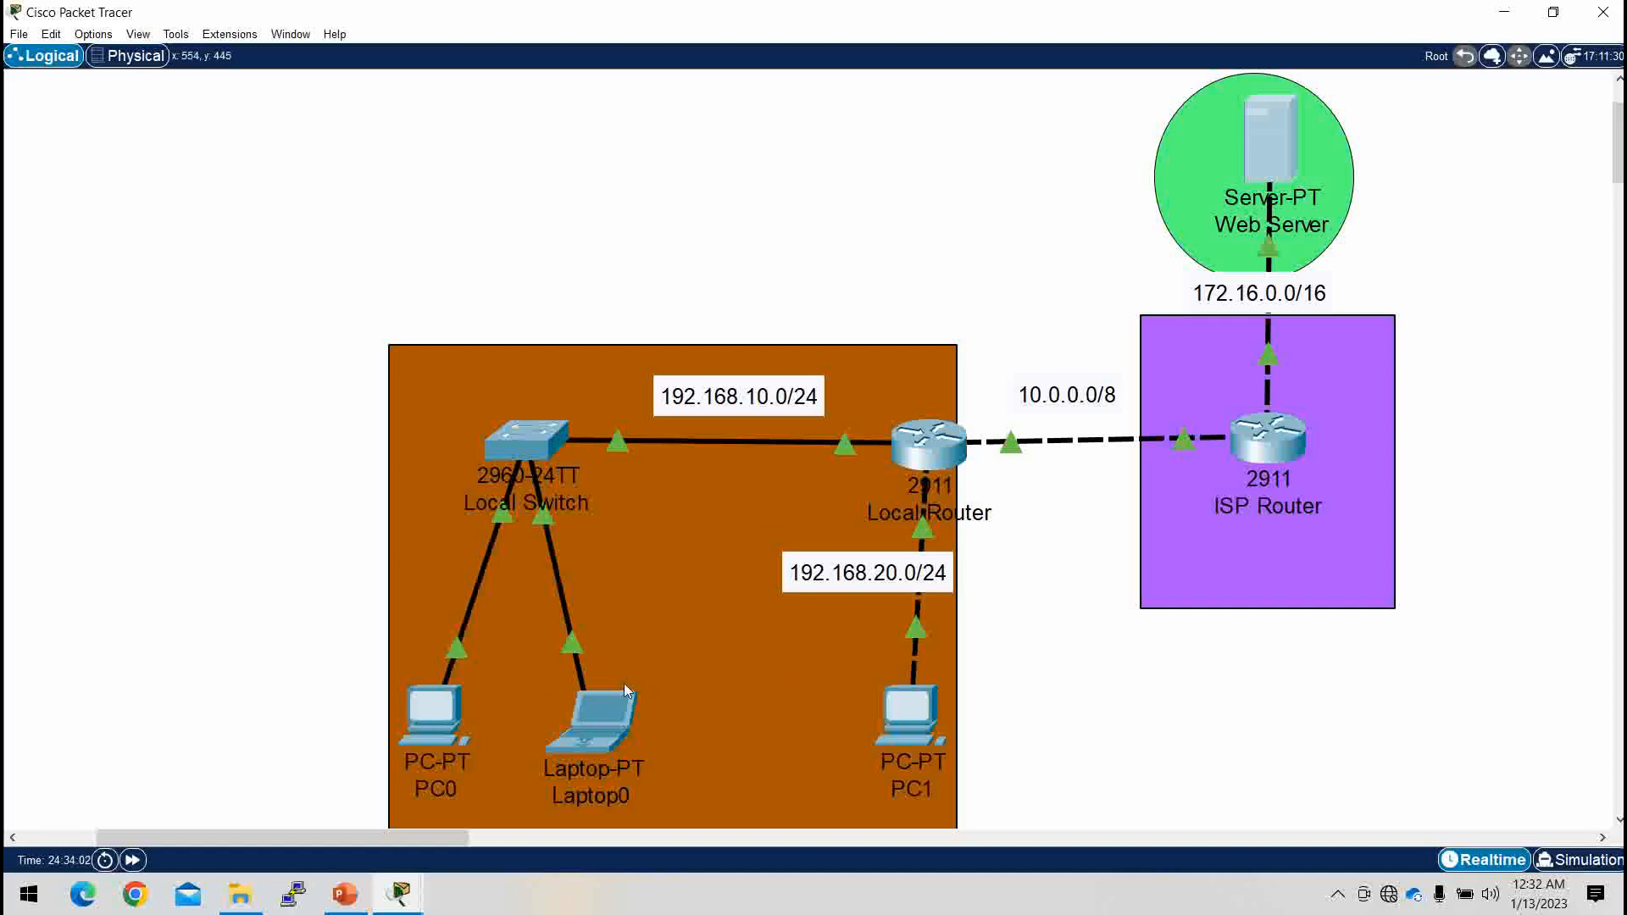
Step: Ping 192.168.10.3 from PC0's Command Prompt, widening the window for the output
{"action": "left_click", "coordinate": [434, 715]}
{"action": "left_click", "coordinate": [932, 262]}
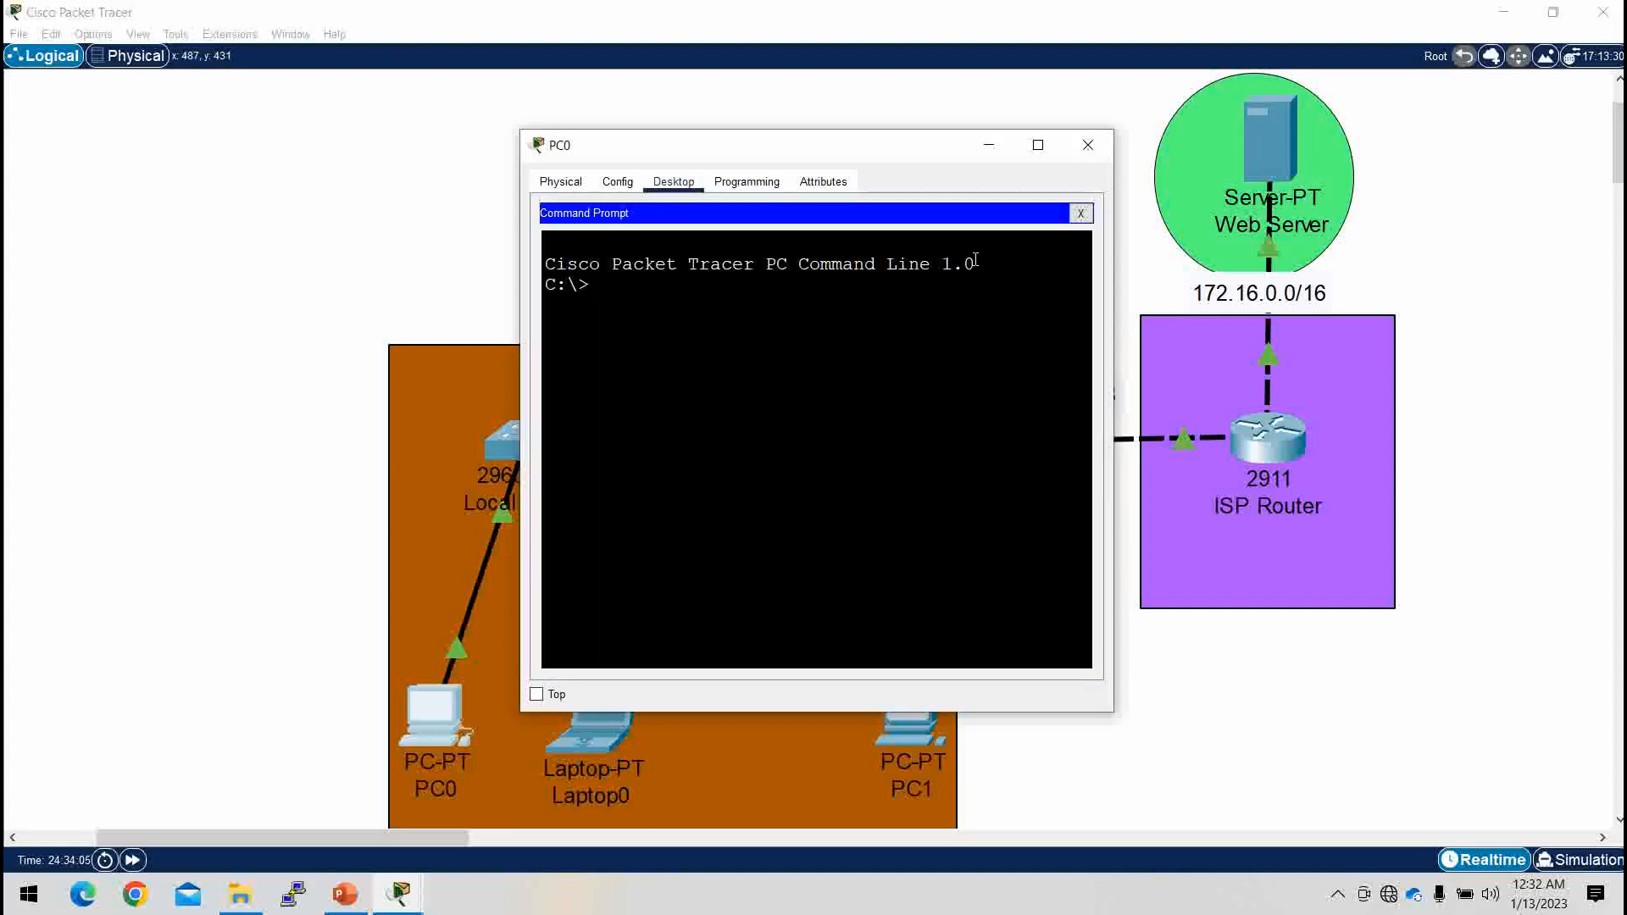
{"action": "left_click_drag", "start_coordinate": [1116, 312], "coordinate": [1350, 312]}
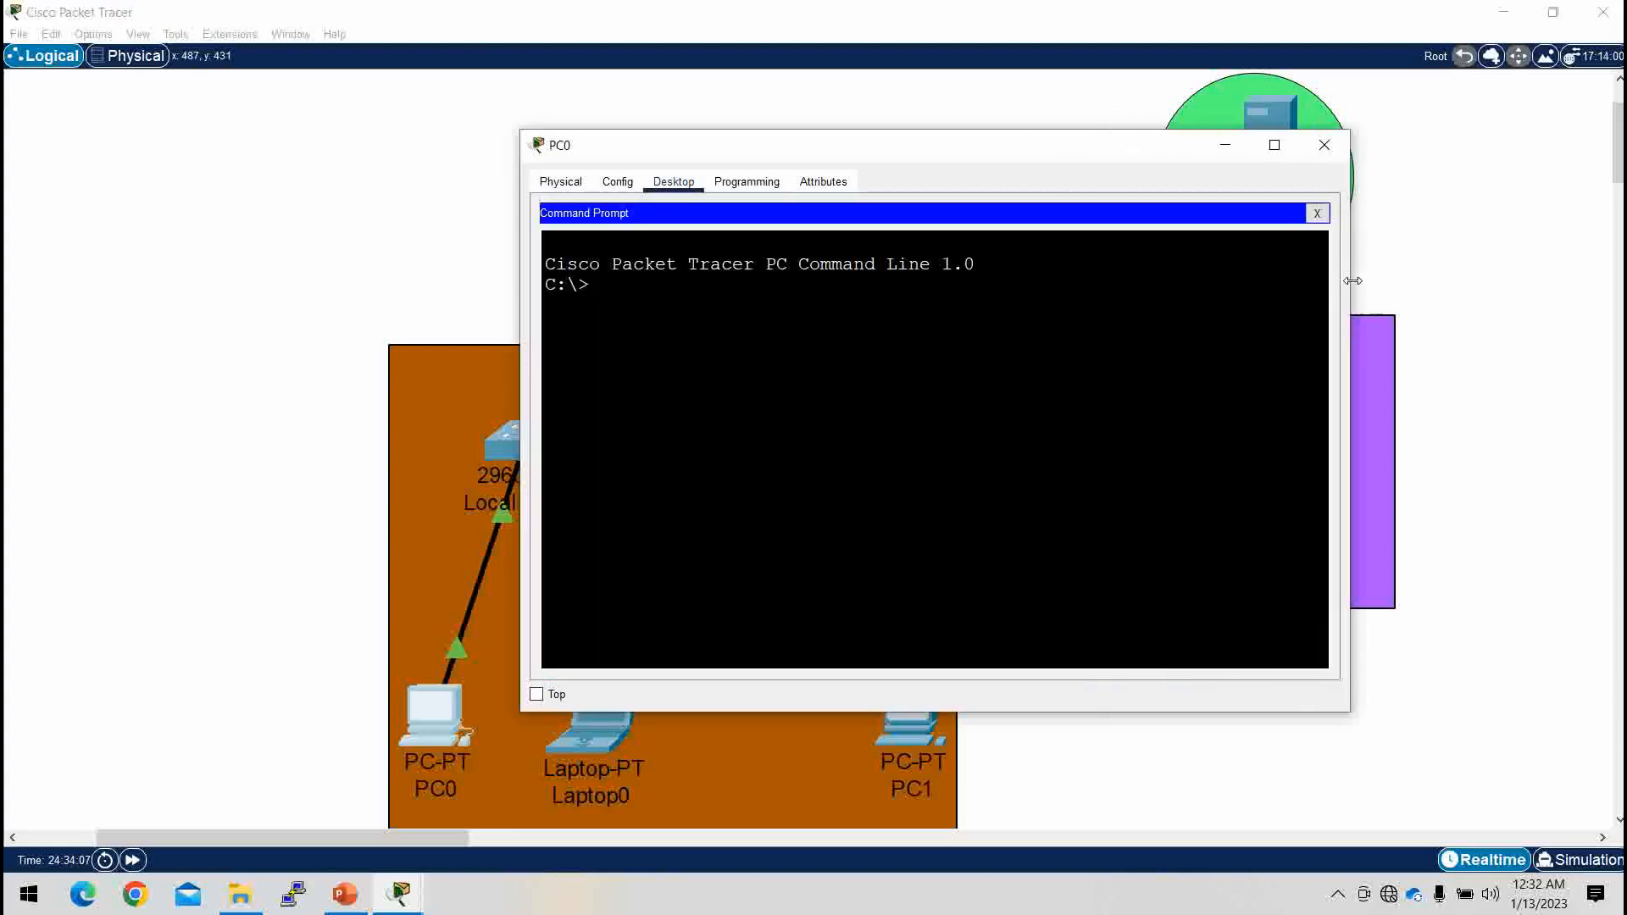
{"action": "type", "text": "ping 192.168"}
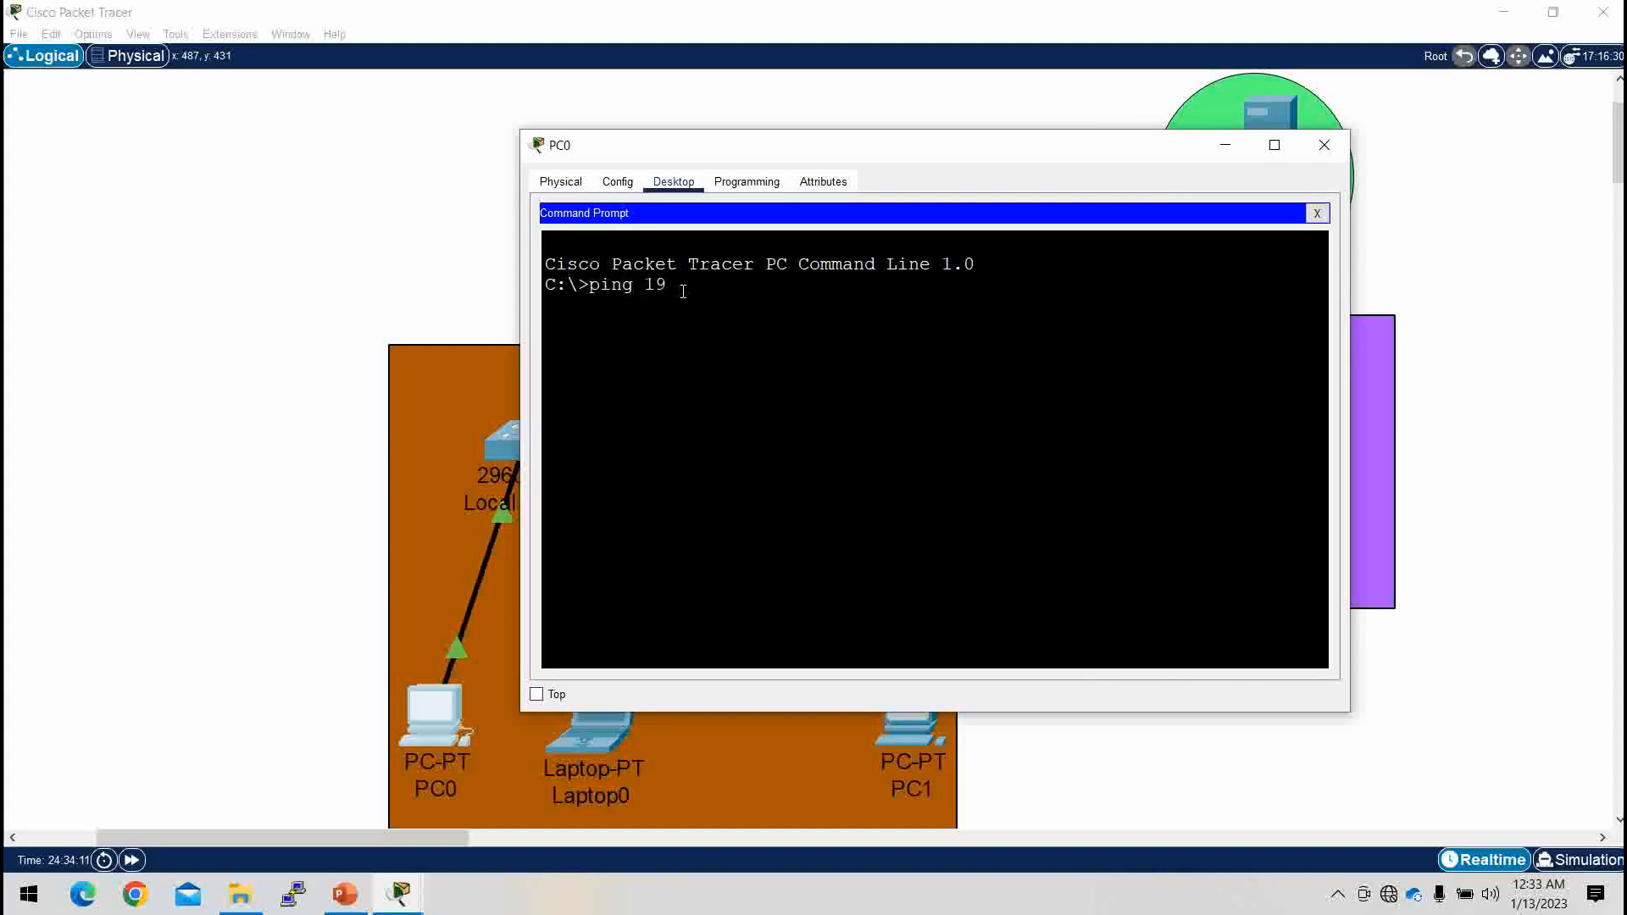
{"action": "type", "text": ".10.3"}
{"action": "key", "text": "Return"}
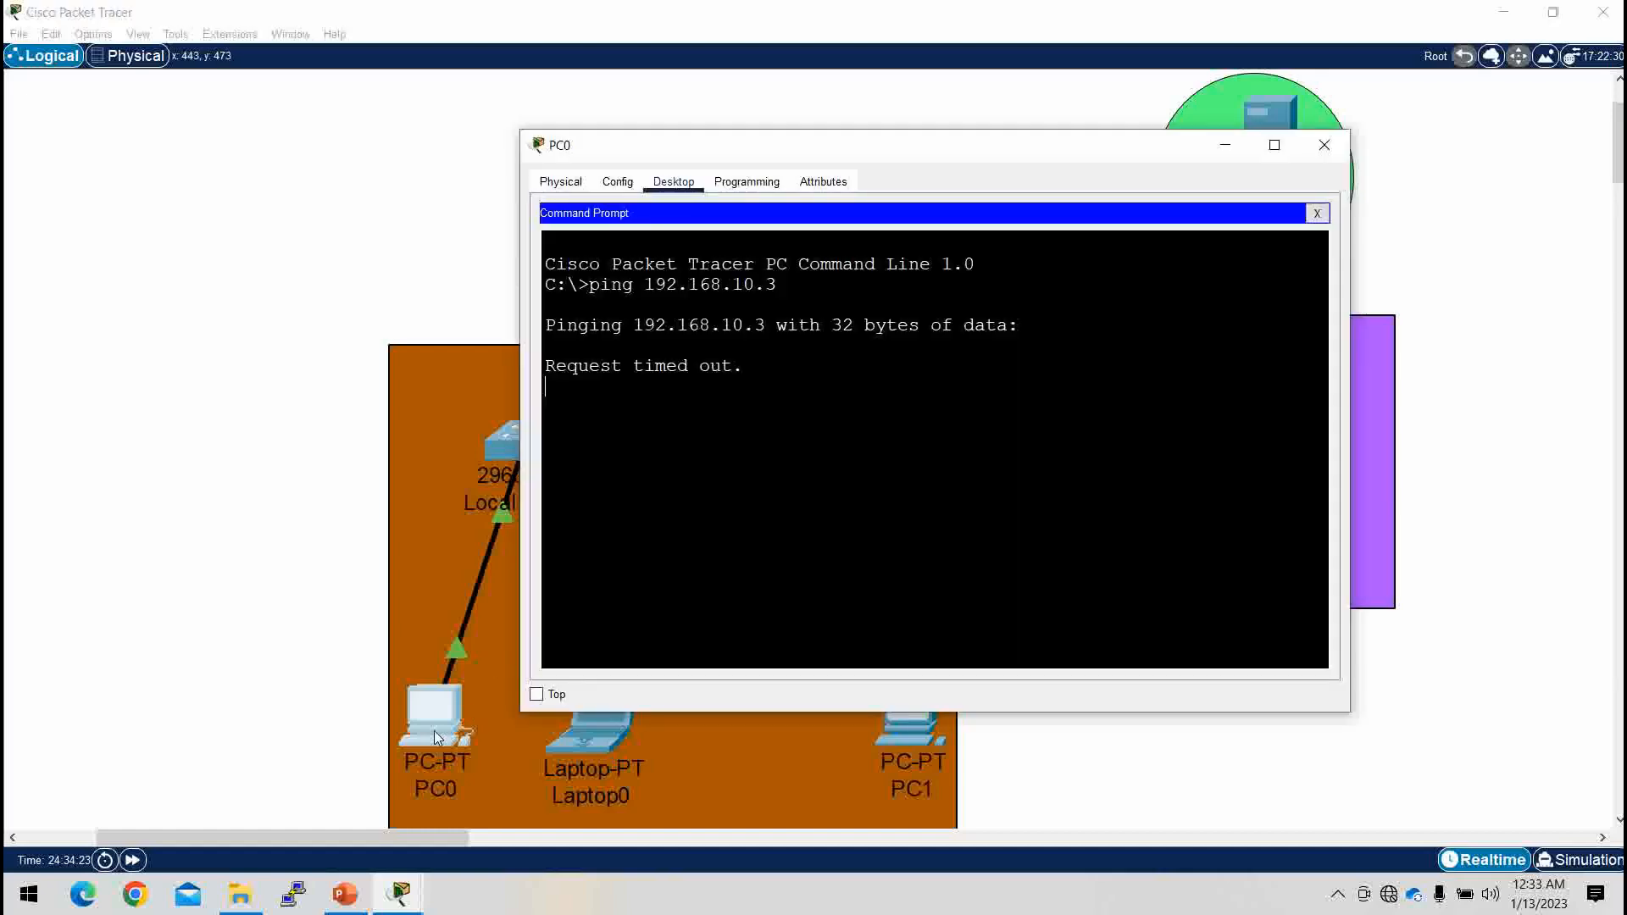
Step: Check the IP configuration of PC0 and of Laptop0 to find the laptop's DHCP-assigned address
{"action": "left_click", "coordinate": [1318, 214]}
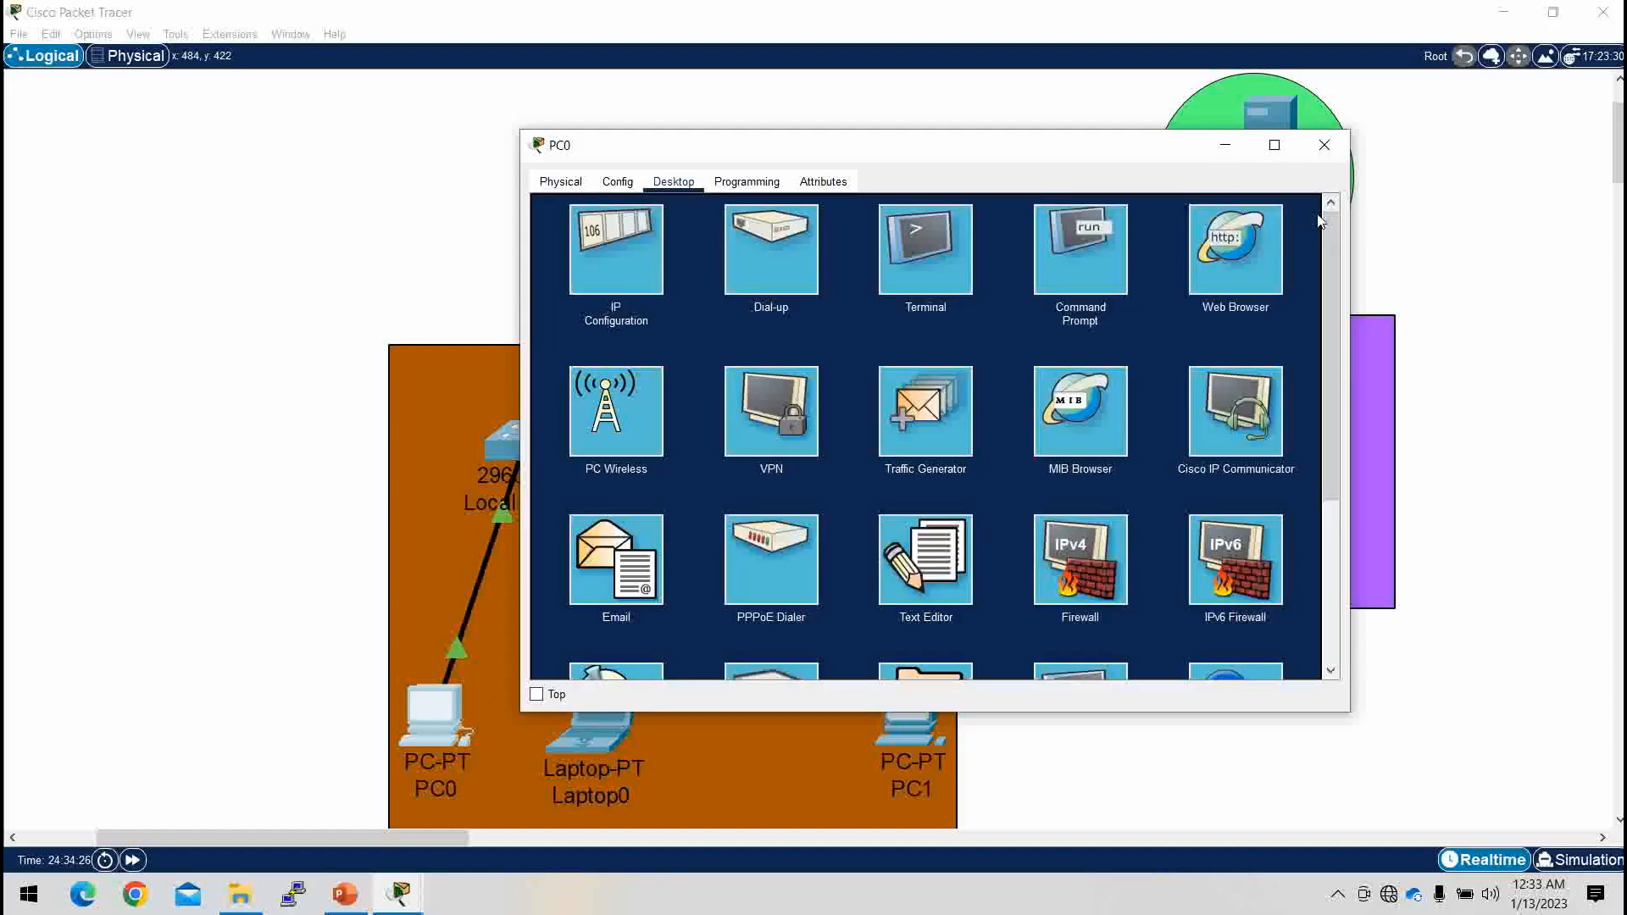
{"action": "left_click", "coordinate": [640, 257]}
{"action": "left_click", "coordinate": [1225, 148]}
{"action": "left_click", "coordinate": [577, 750]}
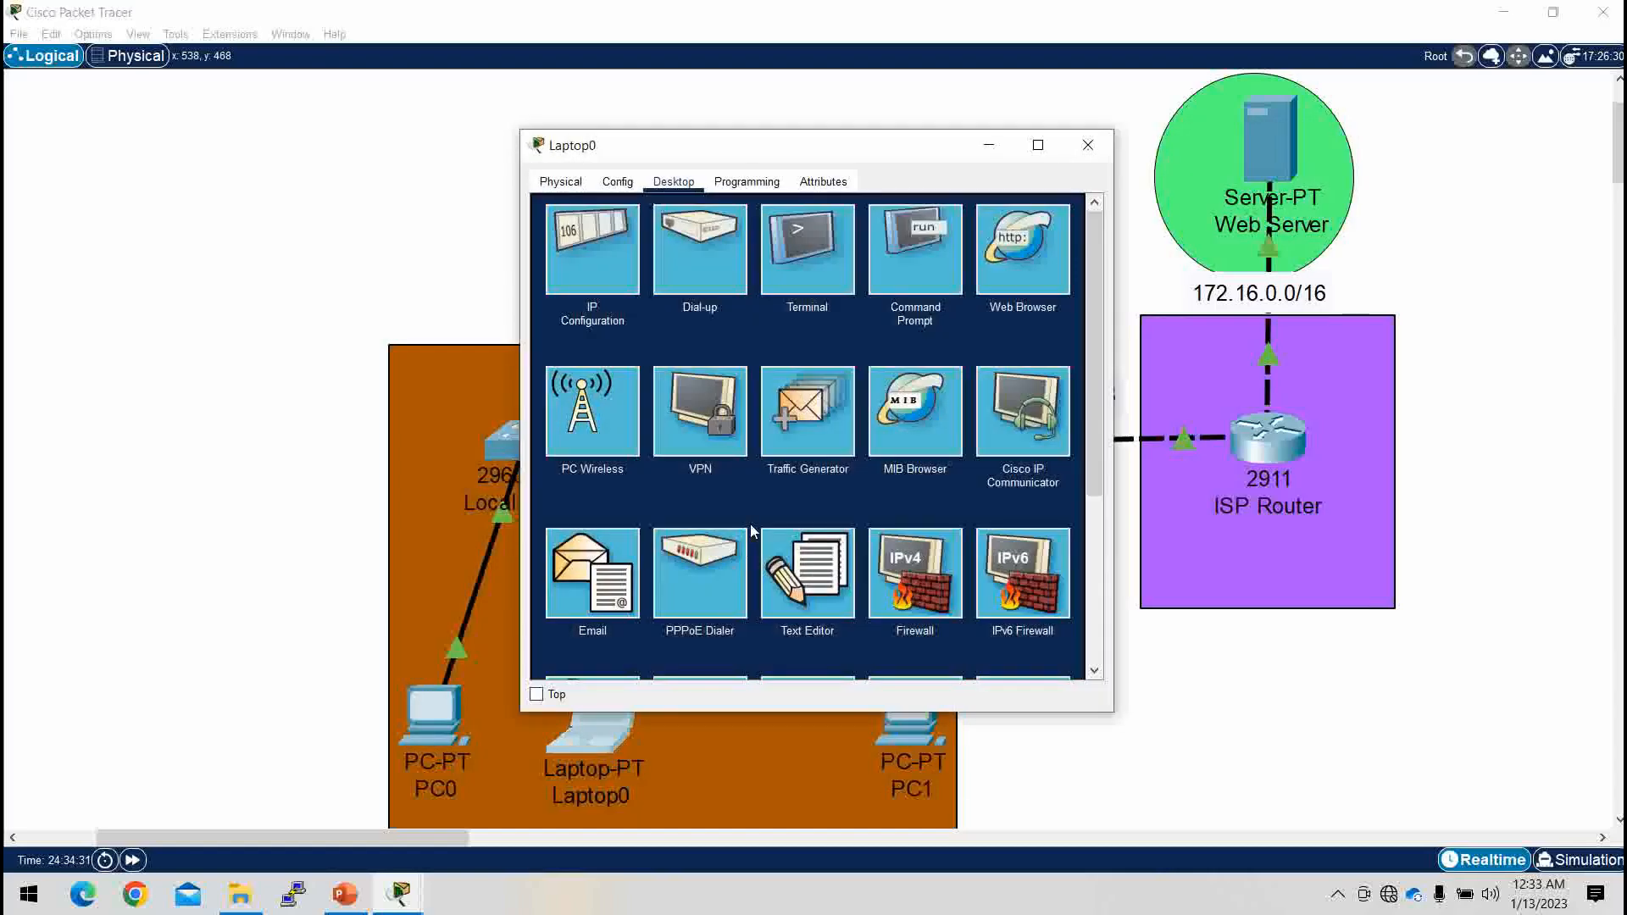
{"action": "left_click", "coordinate": [599, 255]}
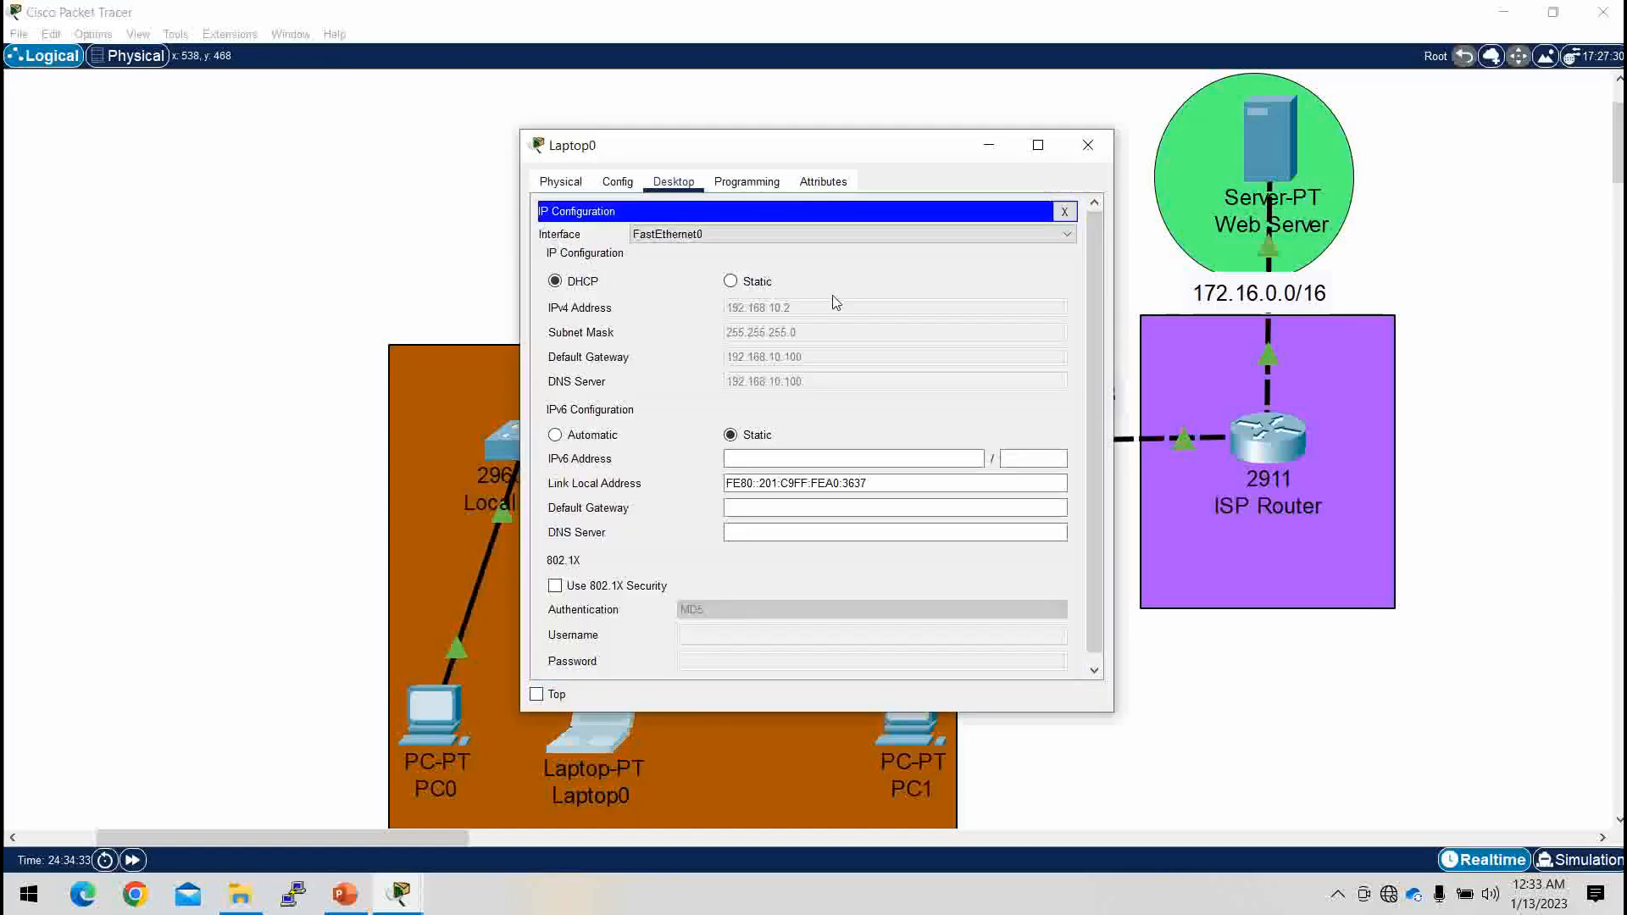
{"action": "left_click", "coordinate": [1088, 145]}
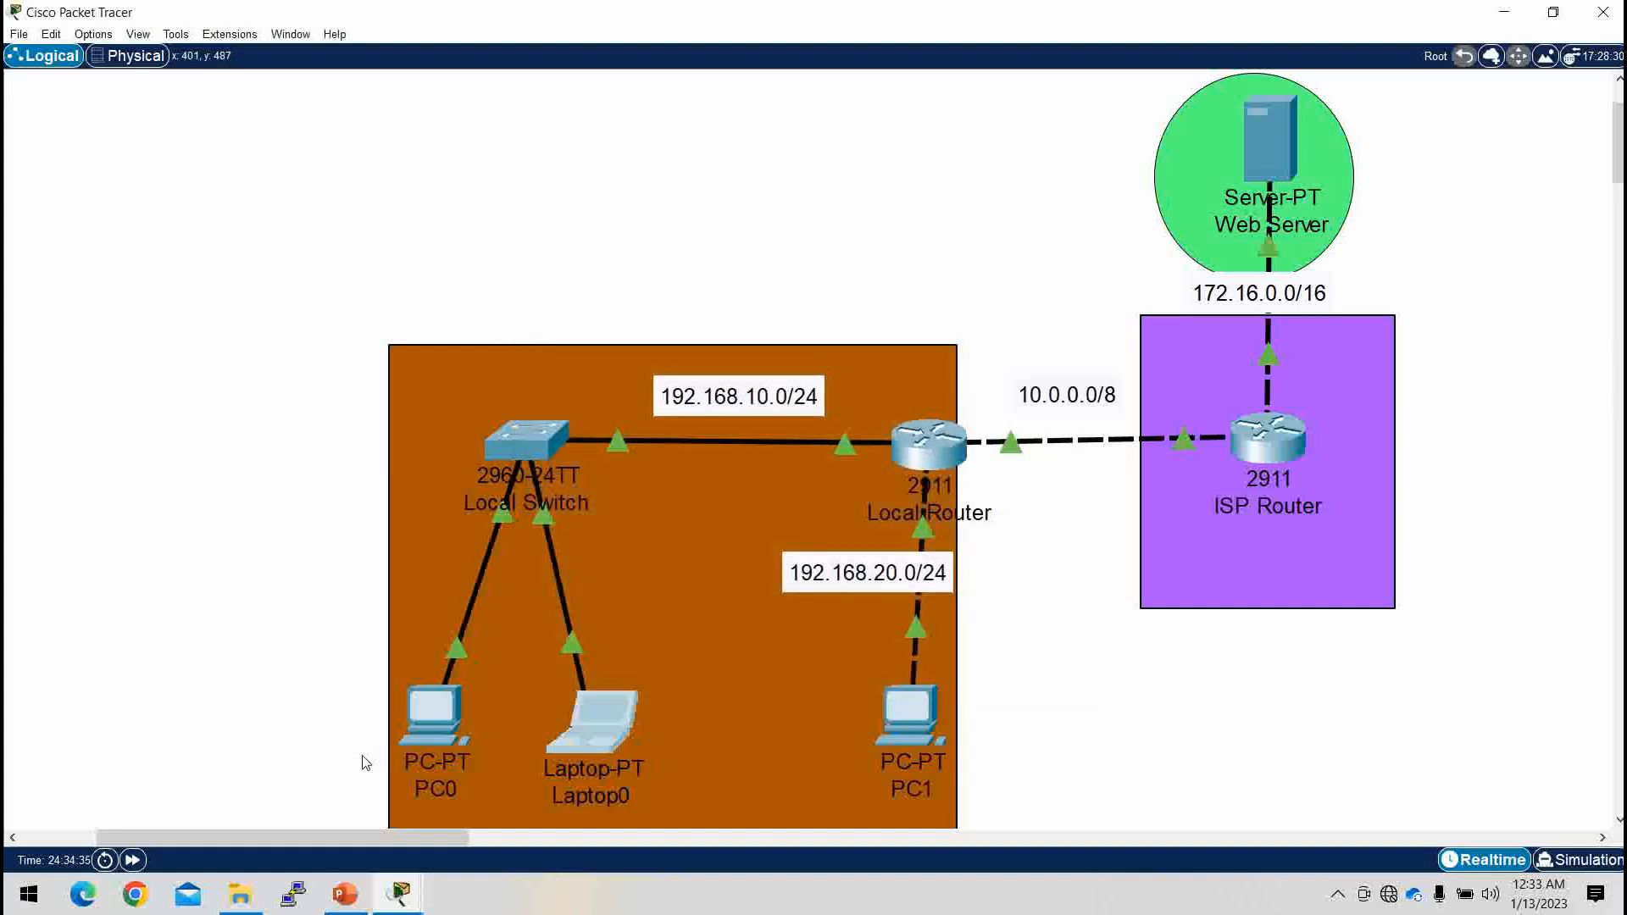
Step: Ping Laptop0 at 192.168.10.2 from PC0's Command Prompt
{"action": "left_click", "coordinate": [458, 722]}
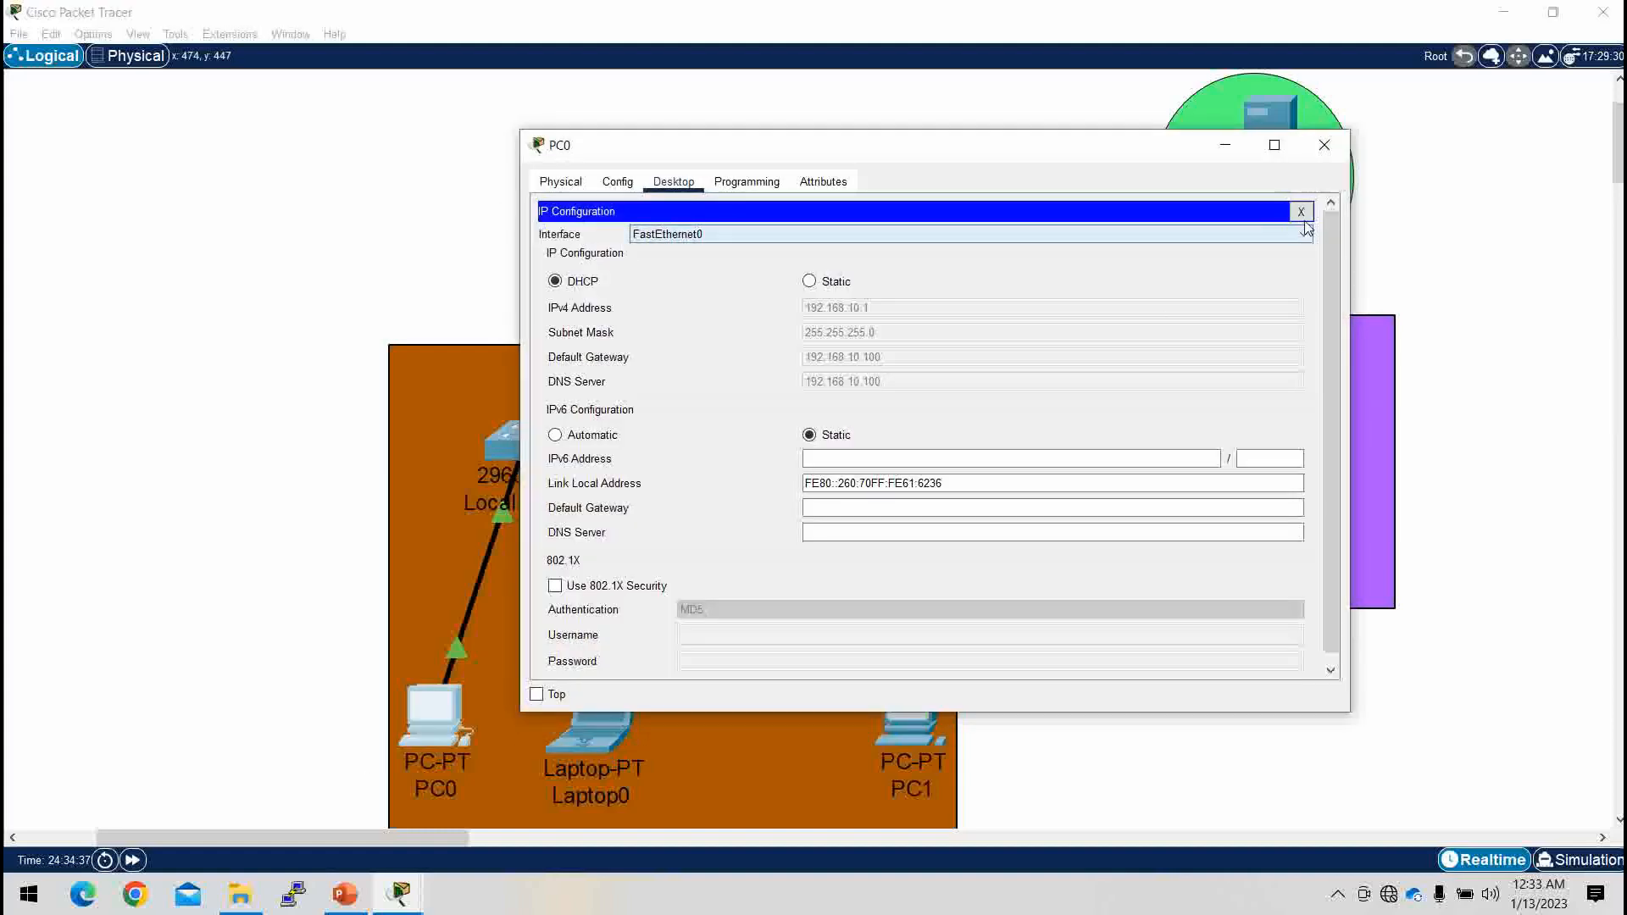
{"action": "left_click", "coordinate": [1301, 213]}
{"action": "left_click", "coordinate": [1106, 255]}
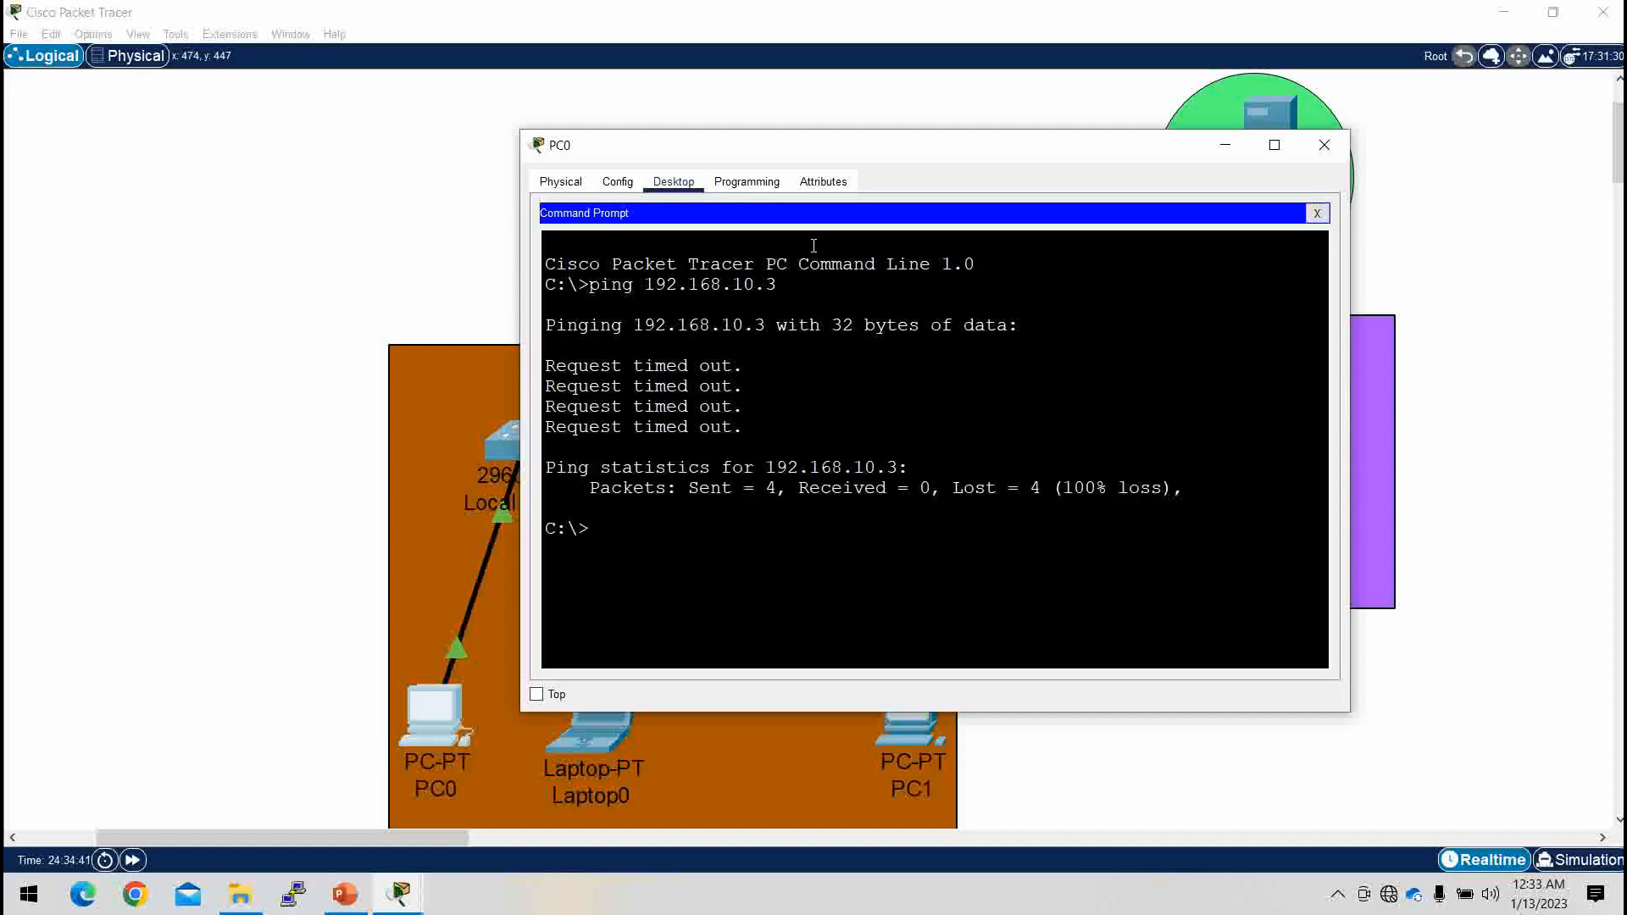
{"action": "key", "text": "Up"}
{"action": "key", "text": "BackSpace"}
{"action": "type", "text": "2.168.10.2"}
{"action": "key", "text": "Return"}
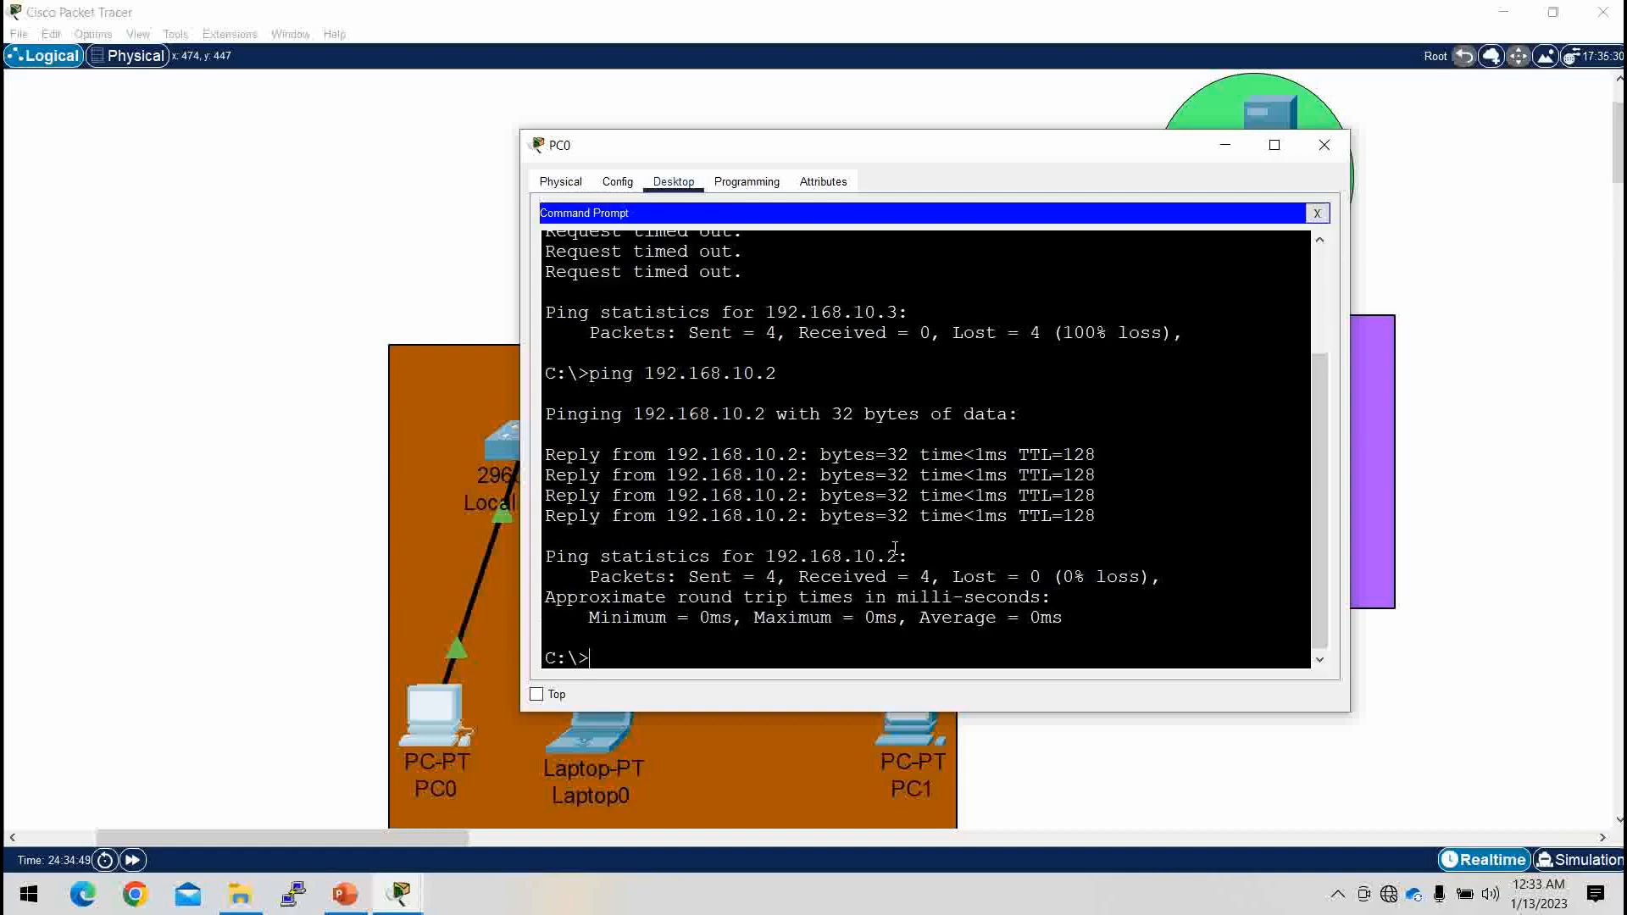
{"action": "left_click", "coordinate": [1219, 140]}
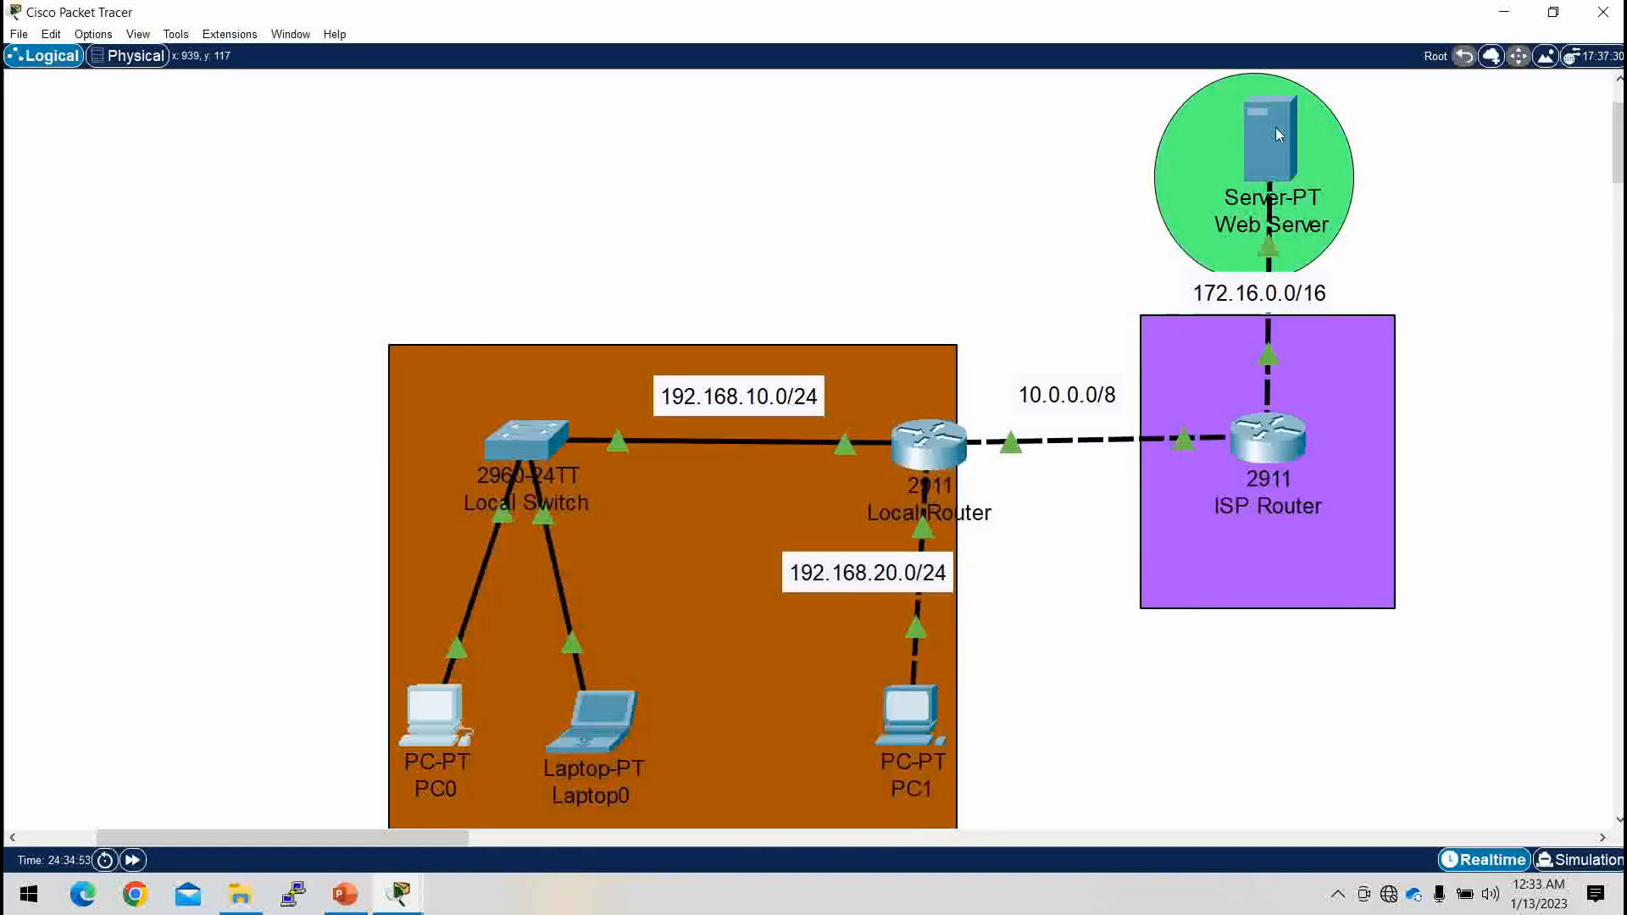
Step: Check the Web Server's address in the topology and ping 172.16.0.2 from Laptop0's Command Prompt
{"action": "mouse_move", "coordinate": [1276, 133]}
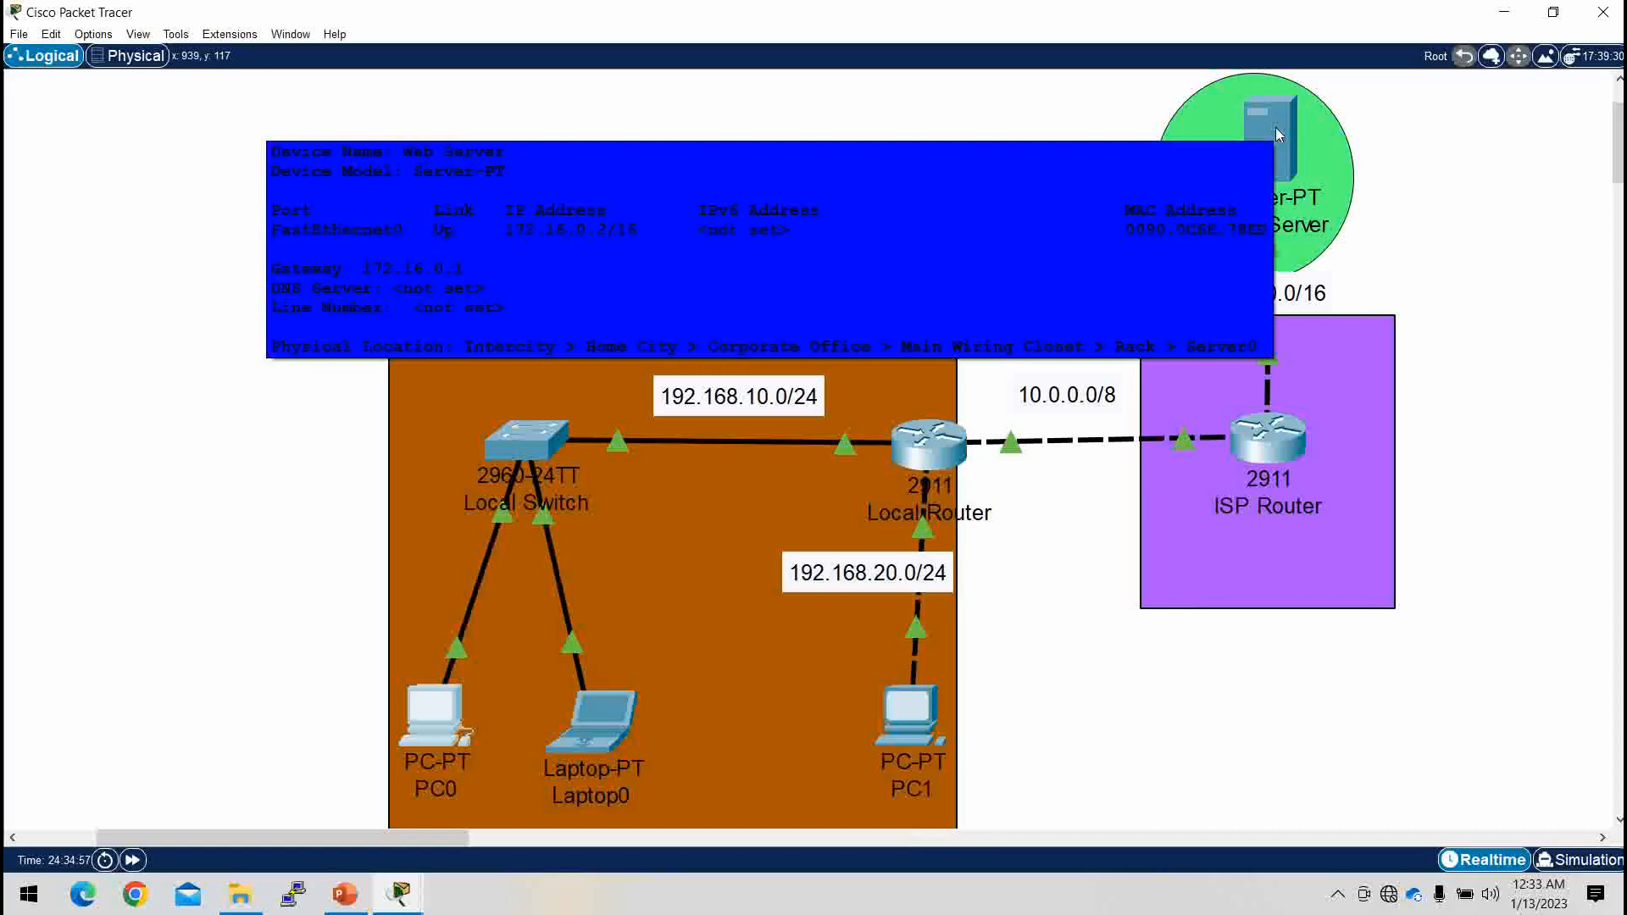
{"action": "left_click", "coordinate": [621, 733]}
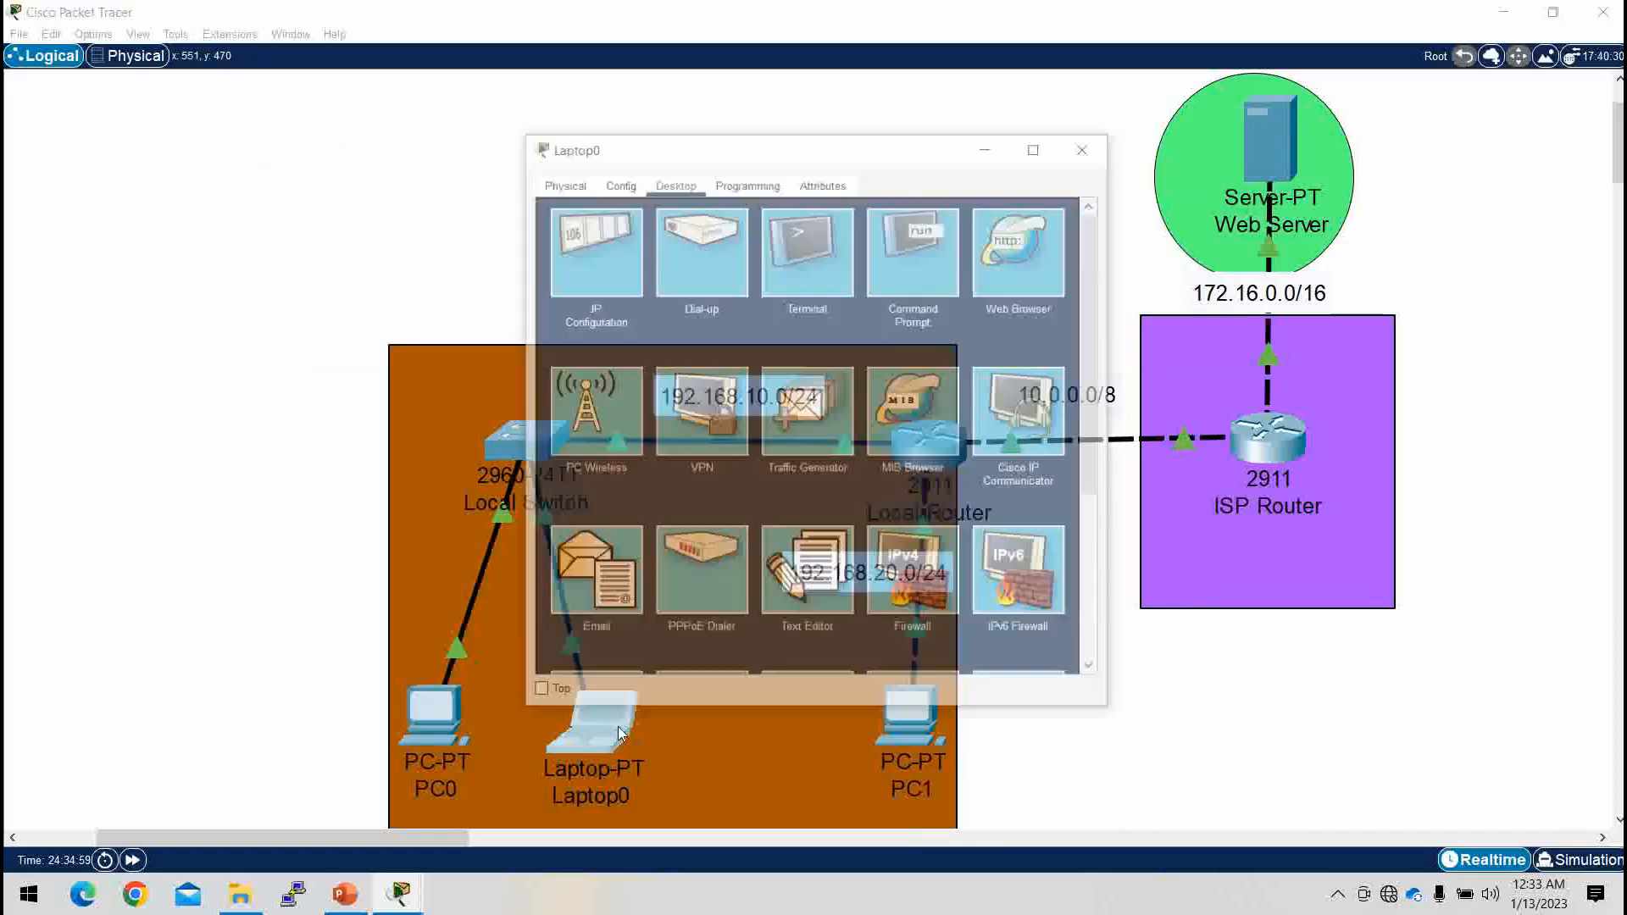
{"action": "left_click", "coordinate": [928, 235]}
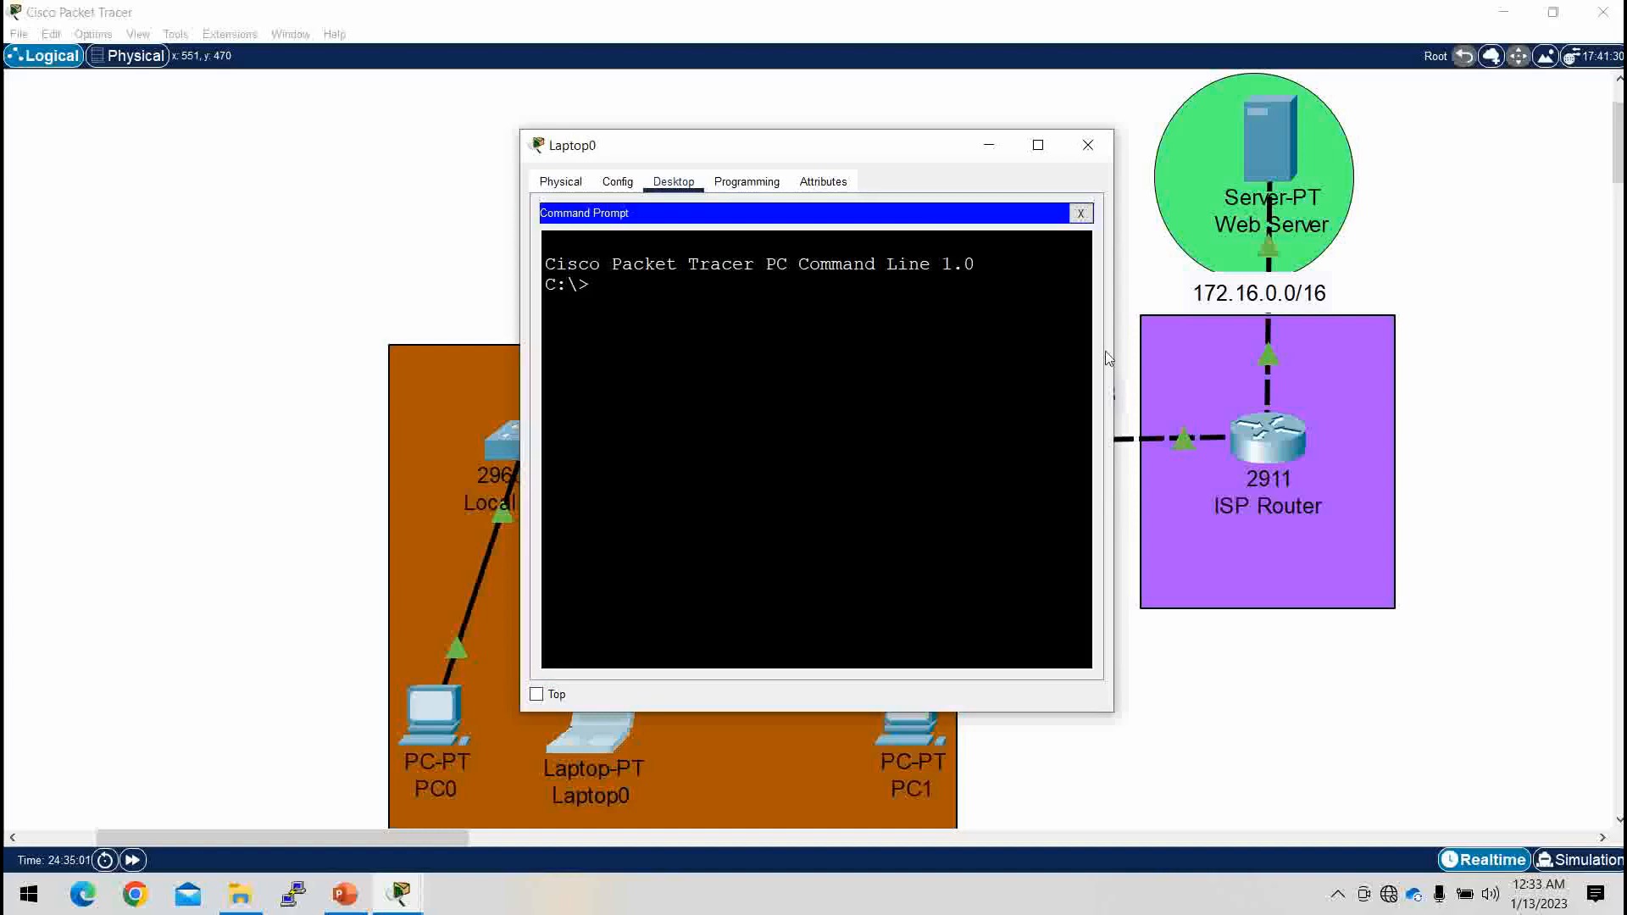
{"action": "left_click_drag", "start_coordinate": [1113, 354], "coordinate": [1349, 349]}
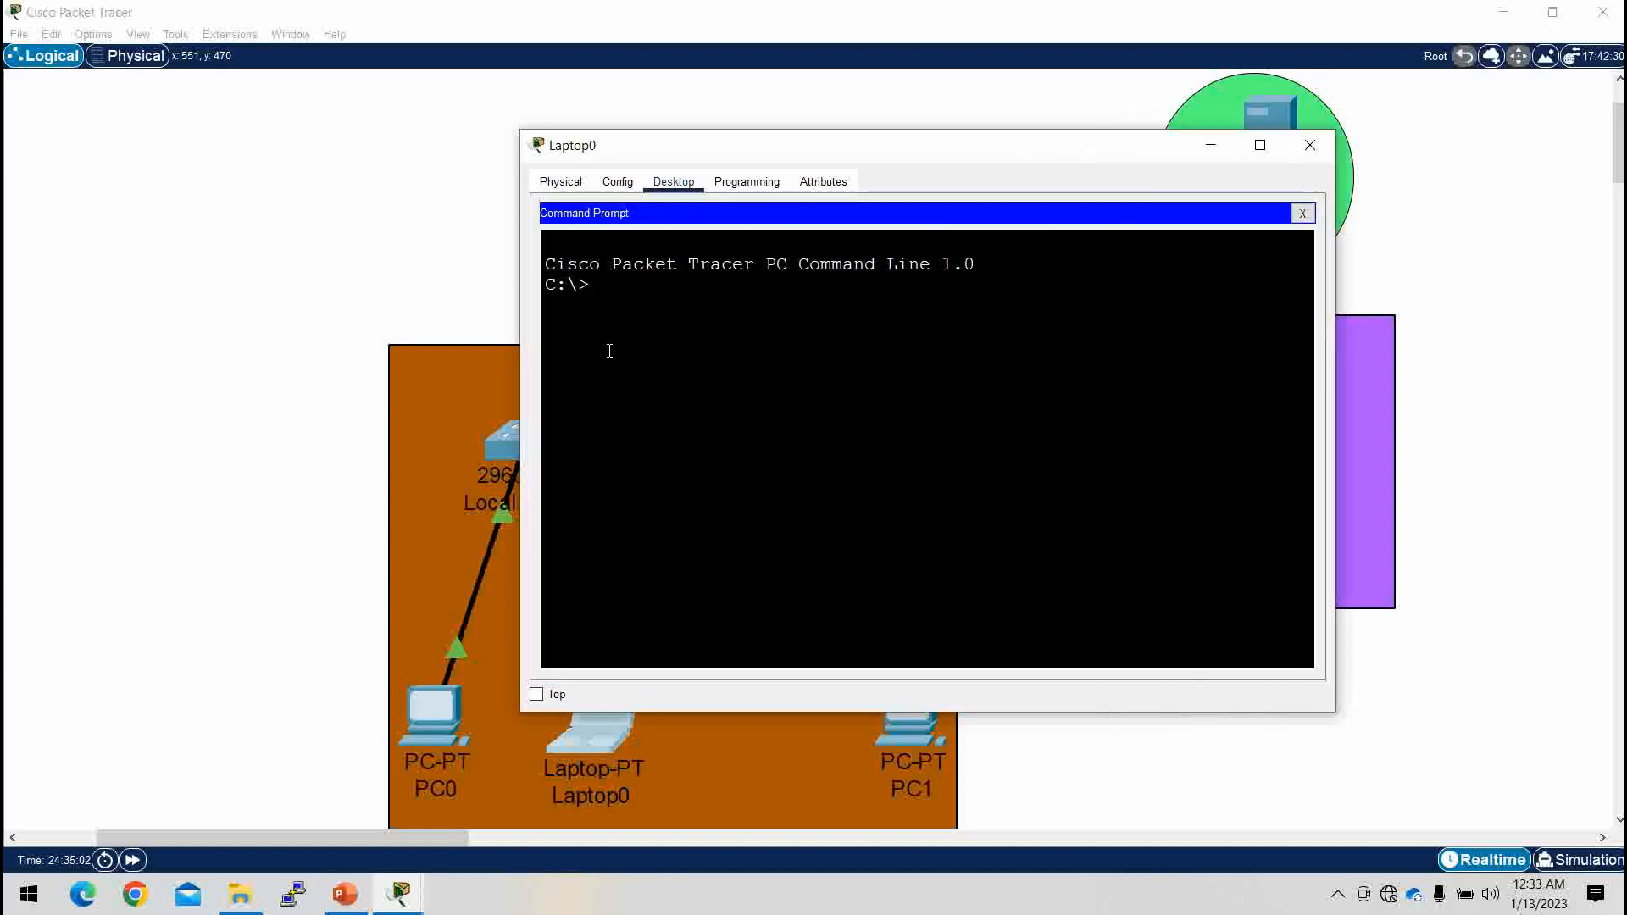
{"action": "type", "text": "ping 172"}
{"action": "key", "text": "BackSpace"}
{"action": "type", "text": ".16.0.2"}
{"action": "key", "text": "Return"}
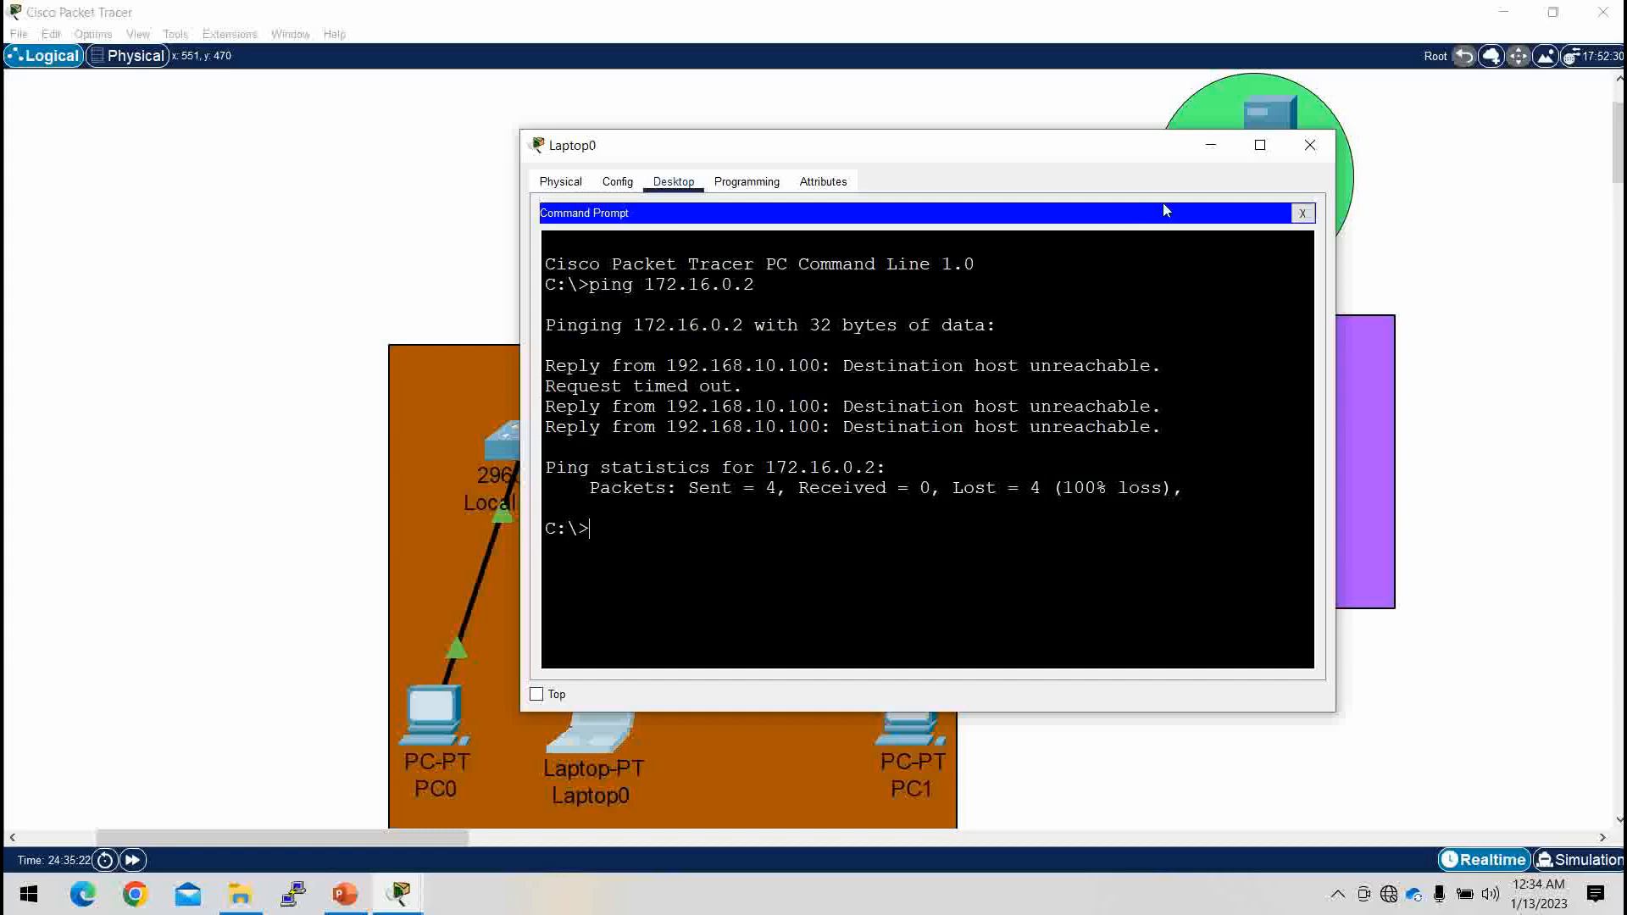
{"action": "left_click", "coordinate": [1211, 145]}
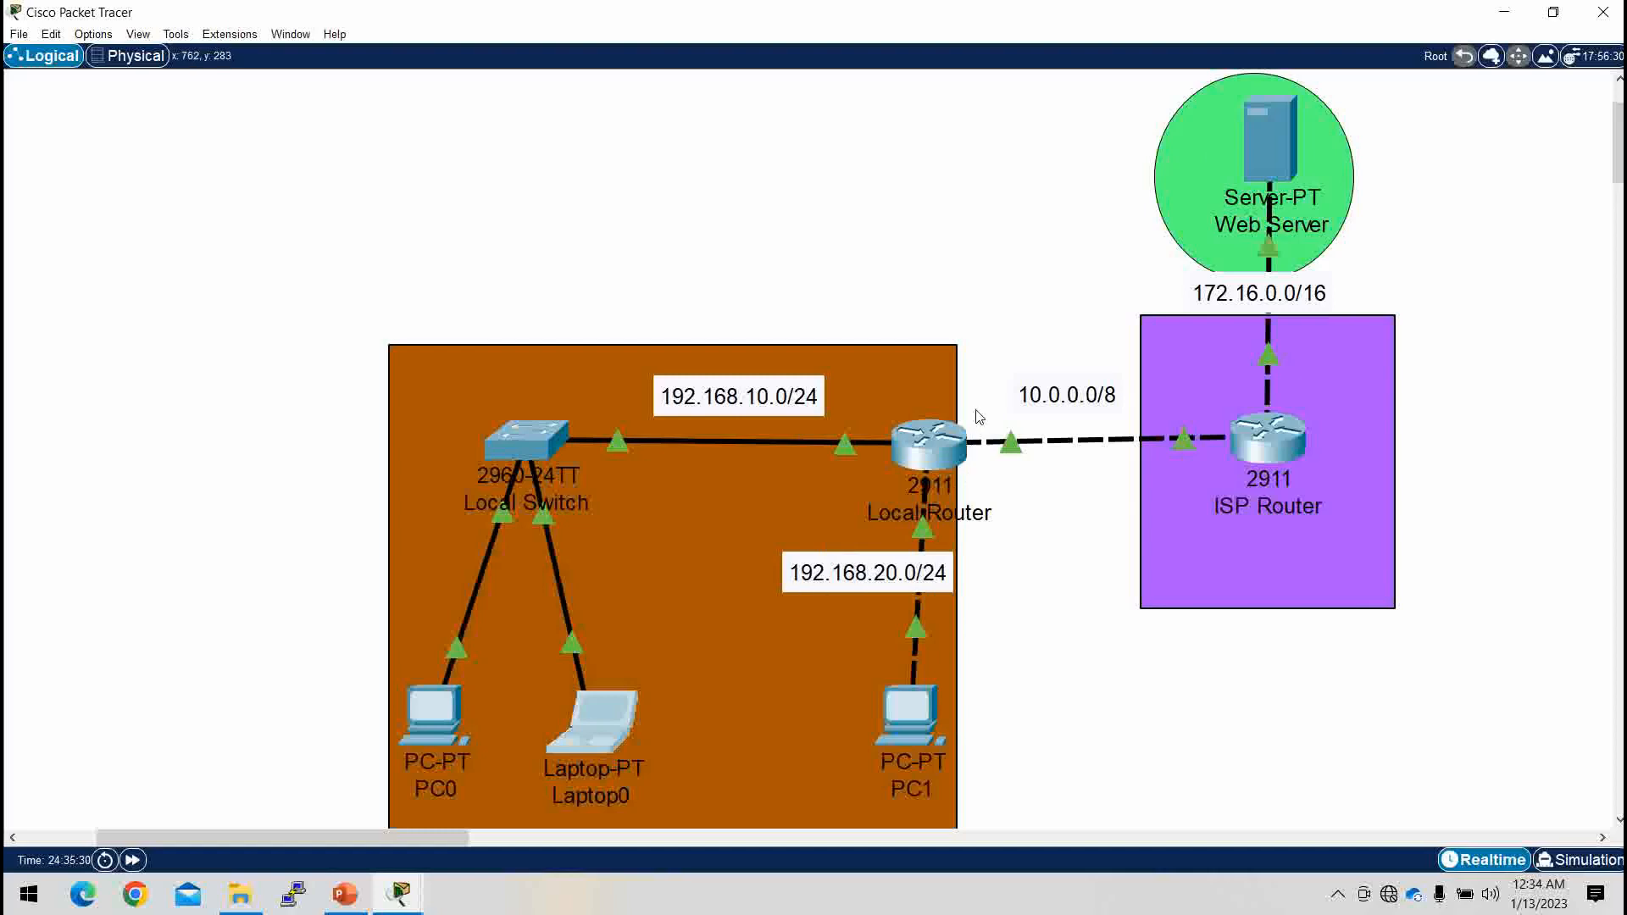
Step: Open the Local Router's CLI and bring up a clean global configuration prompt
{"action": "mouse_move", "coordinate": [928, 463]}
{"action": "mouse_move", "coordinate": [997, 455]}
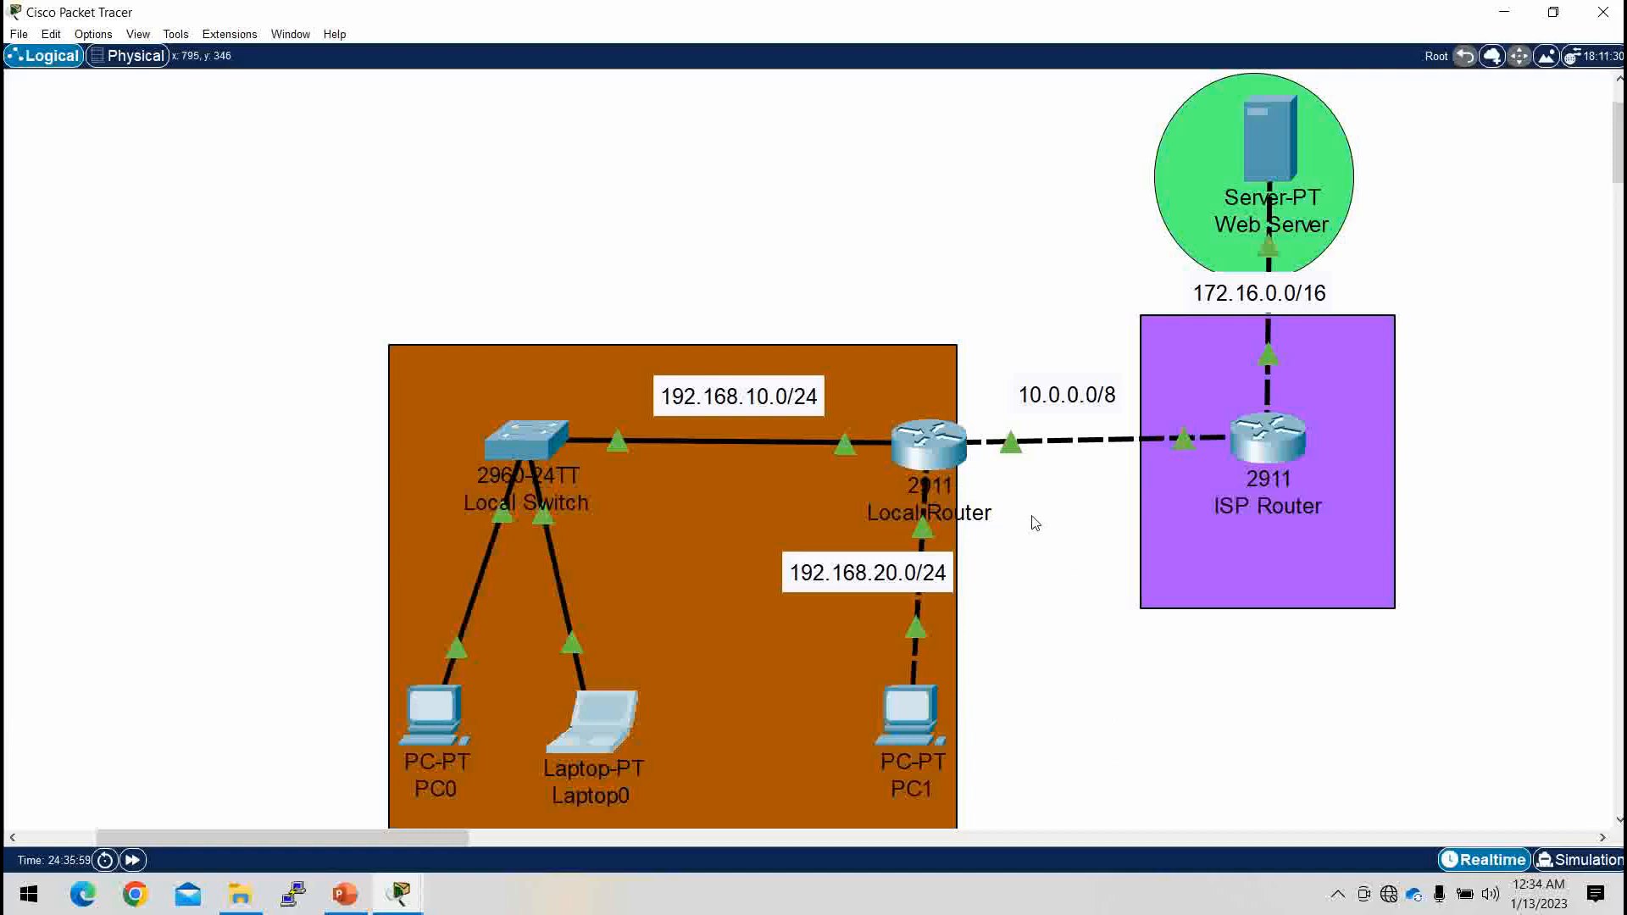
{"action": "left_click", "coordinate": [936, 449]}
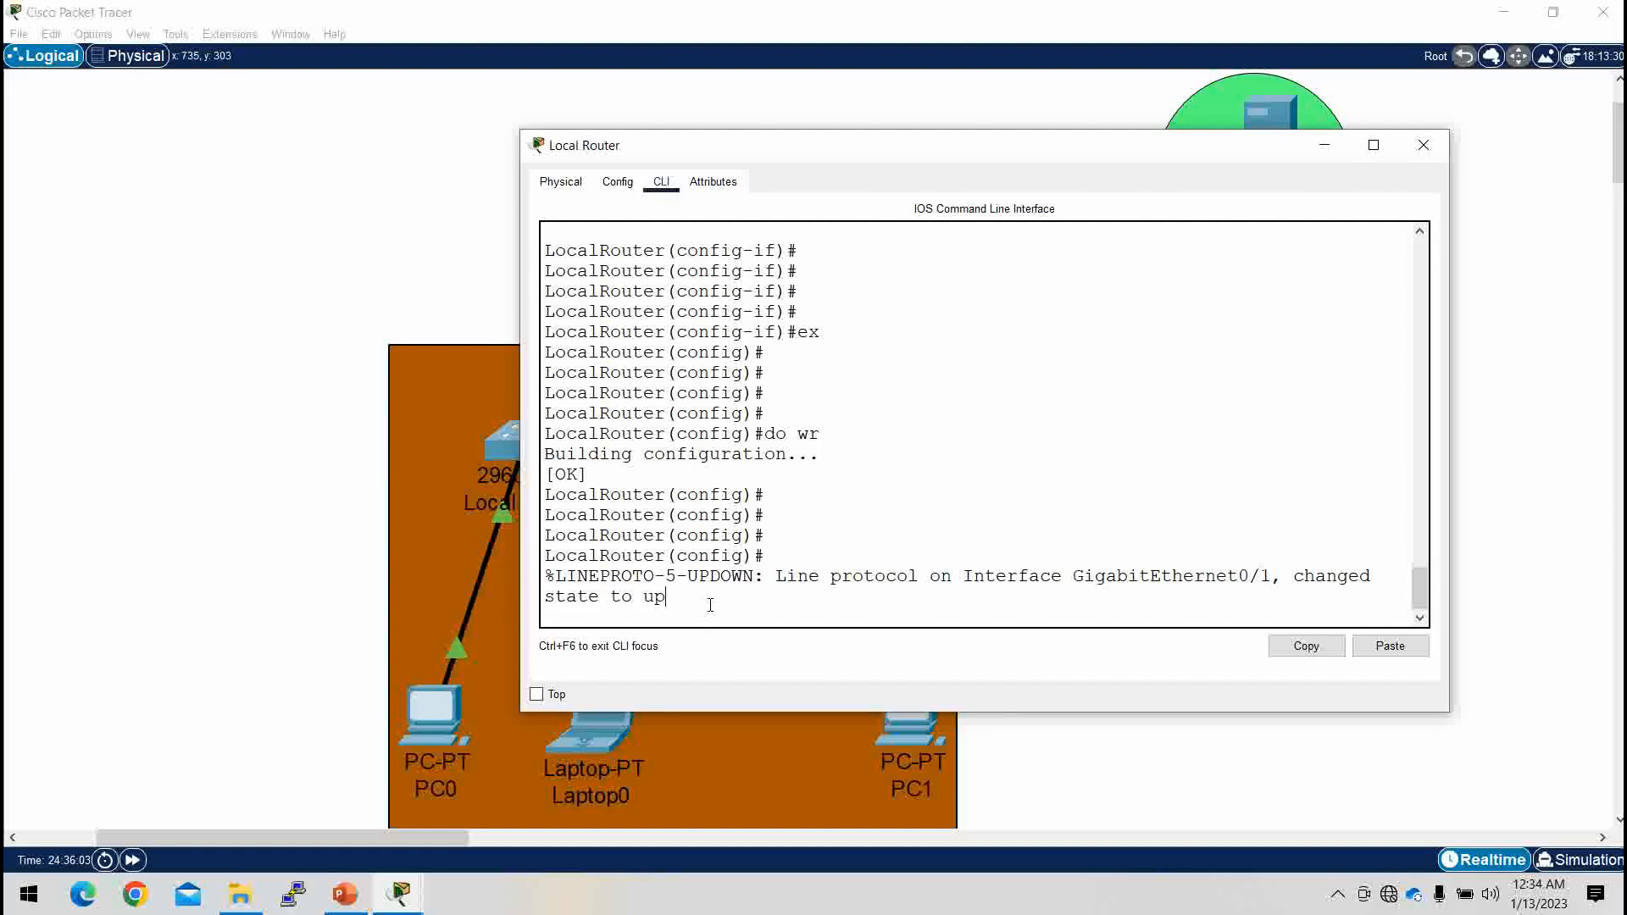
{"action": "key", "text": "Return"}
{"action": "key", "text": "Return"}
{"action": "key", "text": "Return"}
{"action": "key", "text": "Return"}
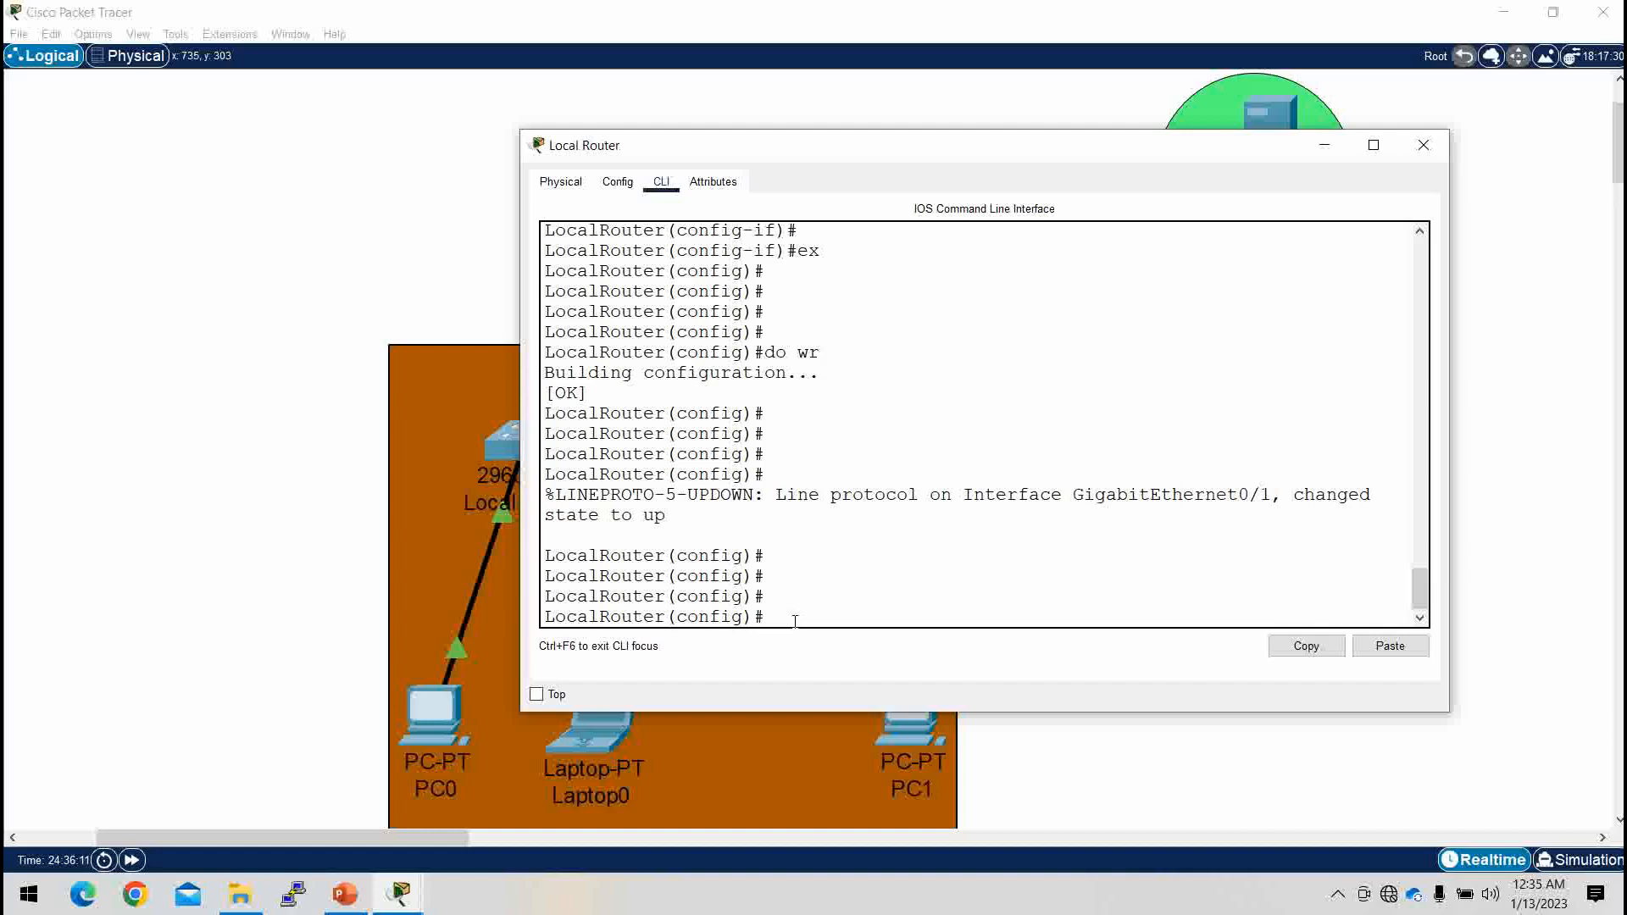
{"action": "type", "text": "p route"}
{"action": "type", "text": "ac"}
{"action": "key", "text": "Tab"}
{"action": "key", "text": "BackSpace"}
{"action": "key", "text": "BackSpace"}
{"action": "key", "text": "BackSpace"}
{"action": "key", "text": "BackSpace"}
{"action": "key", "text": "BackSpace"}
{"action": "key", "text": "BackSpace"}
{"action": "key", "text": "BackSpace"}
{"action": "key", "text": "BackSpace"}
{"action": "key", "text": "BackSpace"}
{"action": "key", "text": "BackSpace"}
{"action": "key", "text": "BackSpace"}
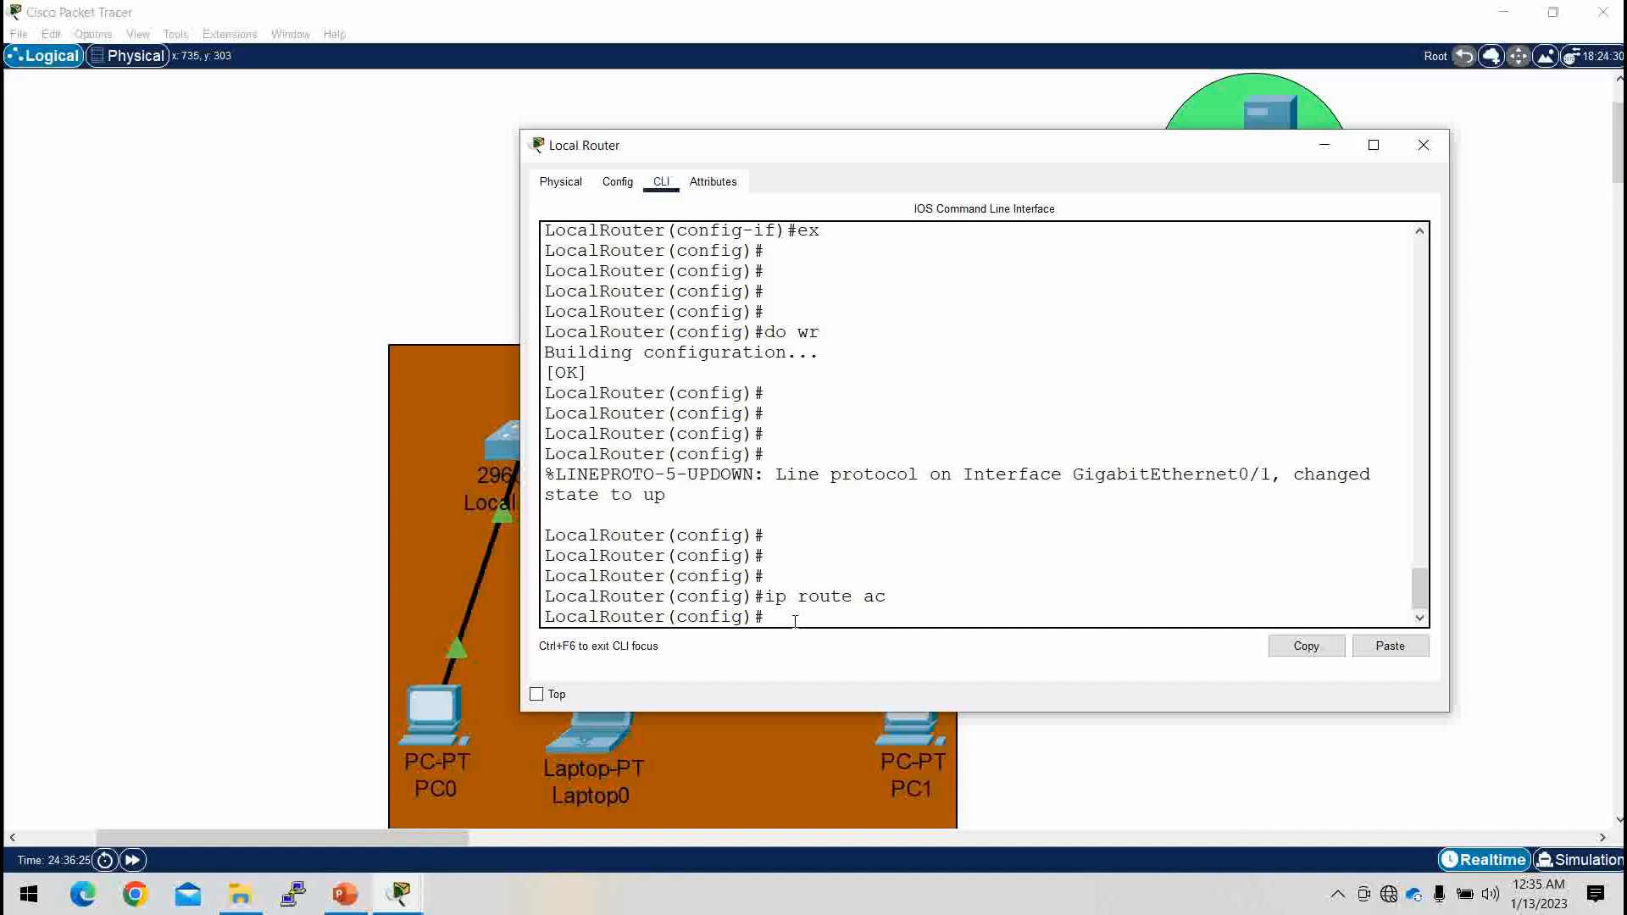
Step: Start an access-list command on the Local Router and display help for the available list numbers
{"action": "type", "text": "ac"}
{"action": "key", "text": "Tab"}
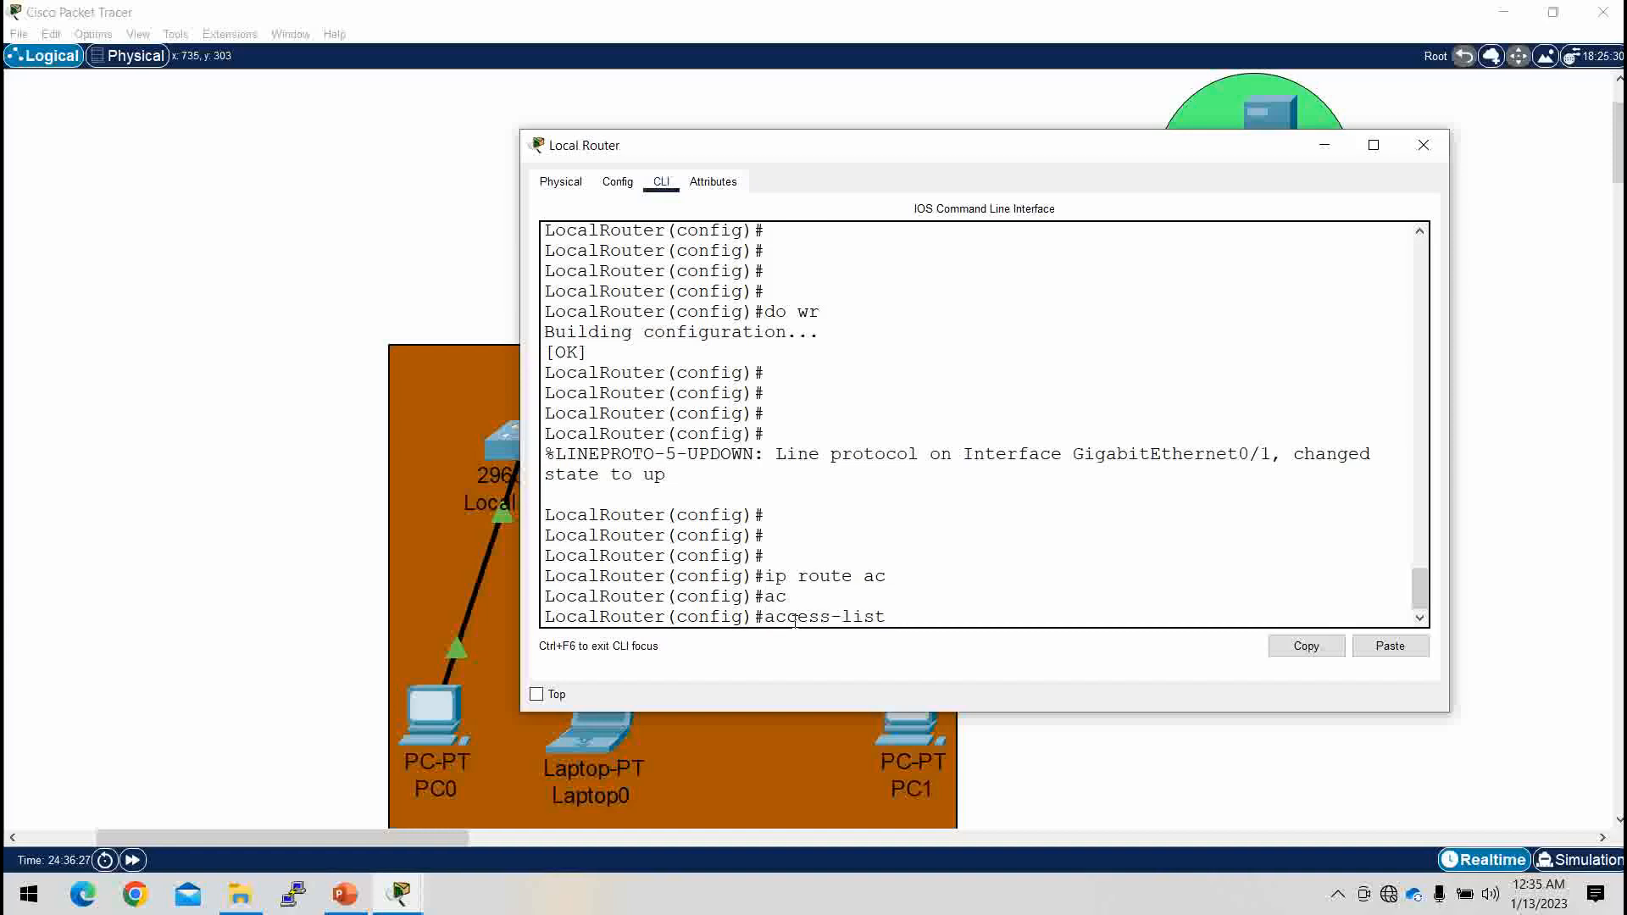
{"action": "type", "text": "?"}
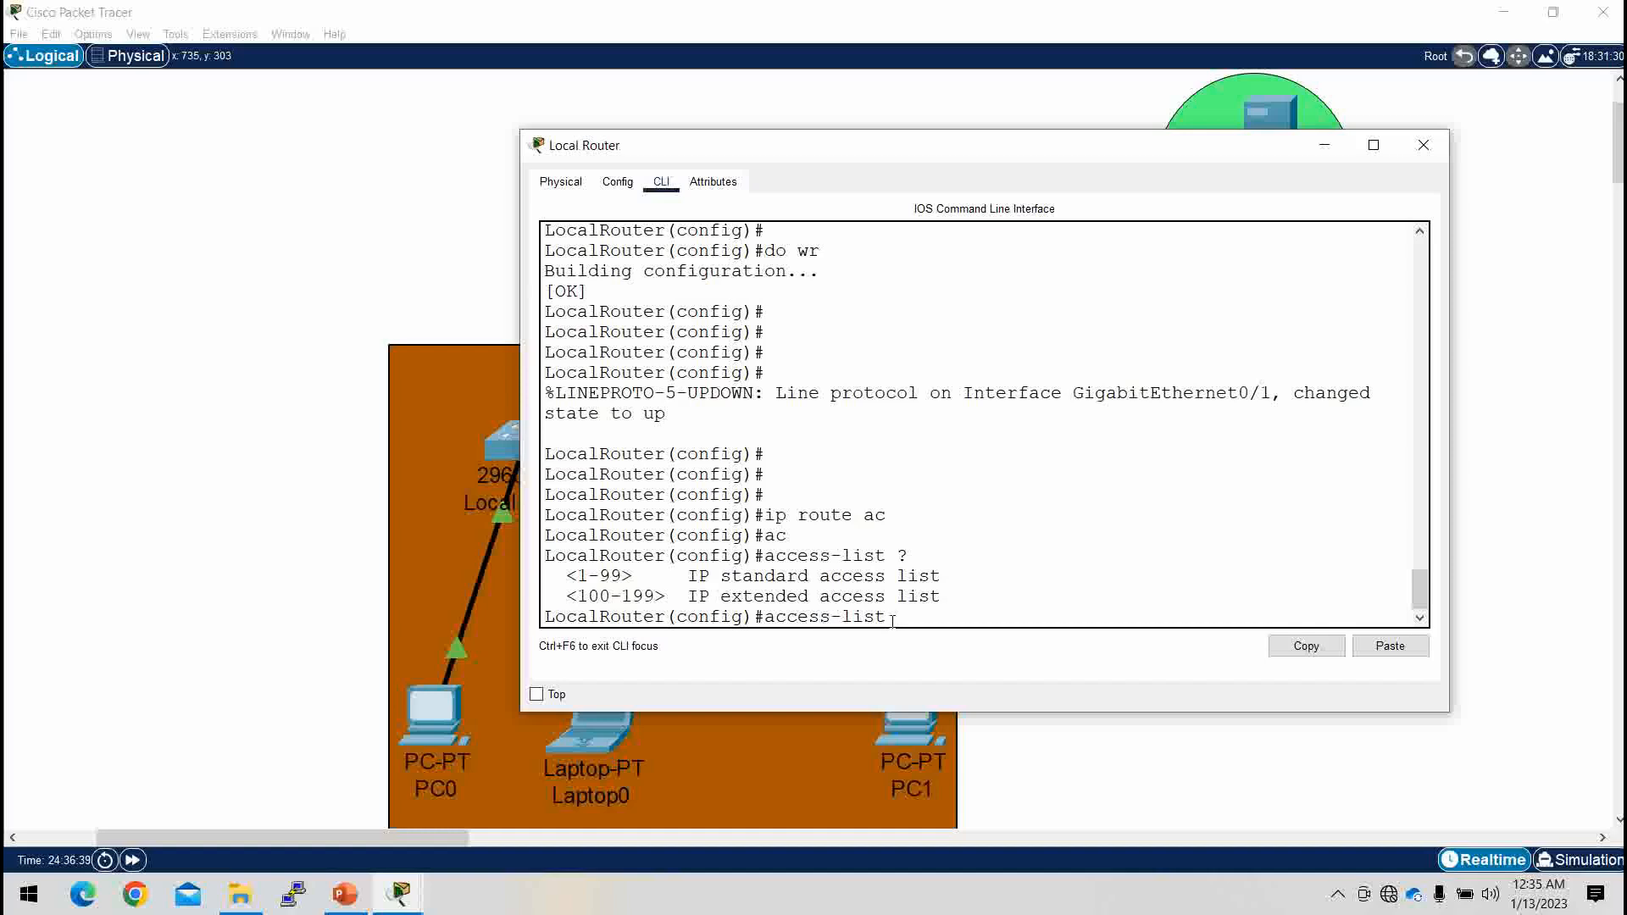
Step: Switch to PowerPoint to review the Port Address Translation (PAT) command syntax, then return to the Local Router's CLI in Packet Tracer
{"action": "left_click", "coordinate": [345, 894]}
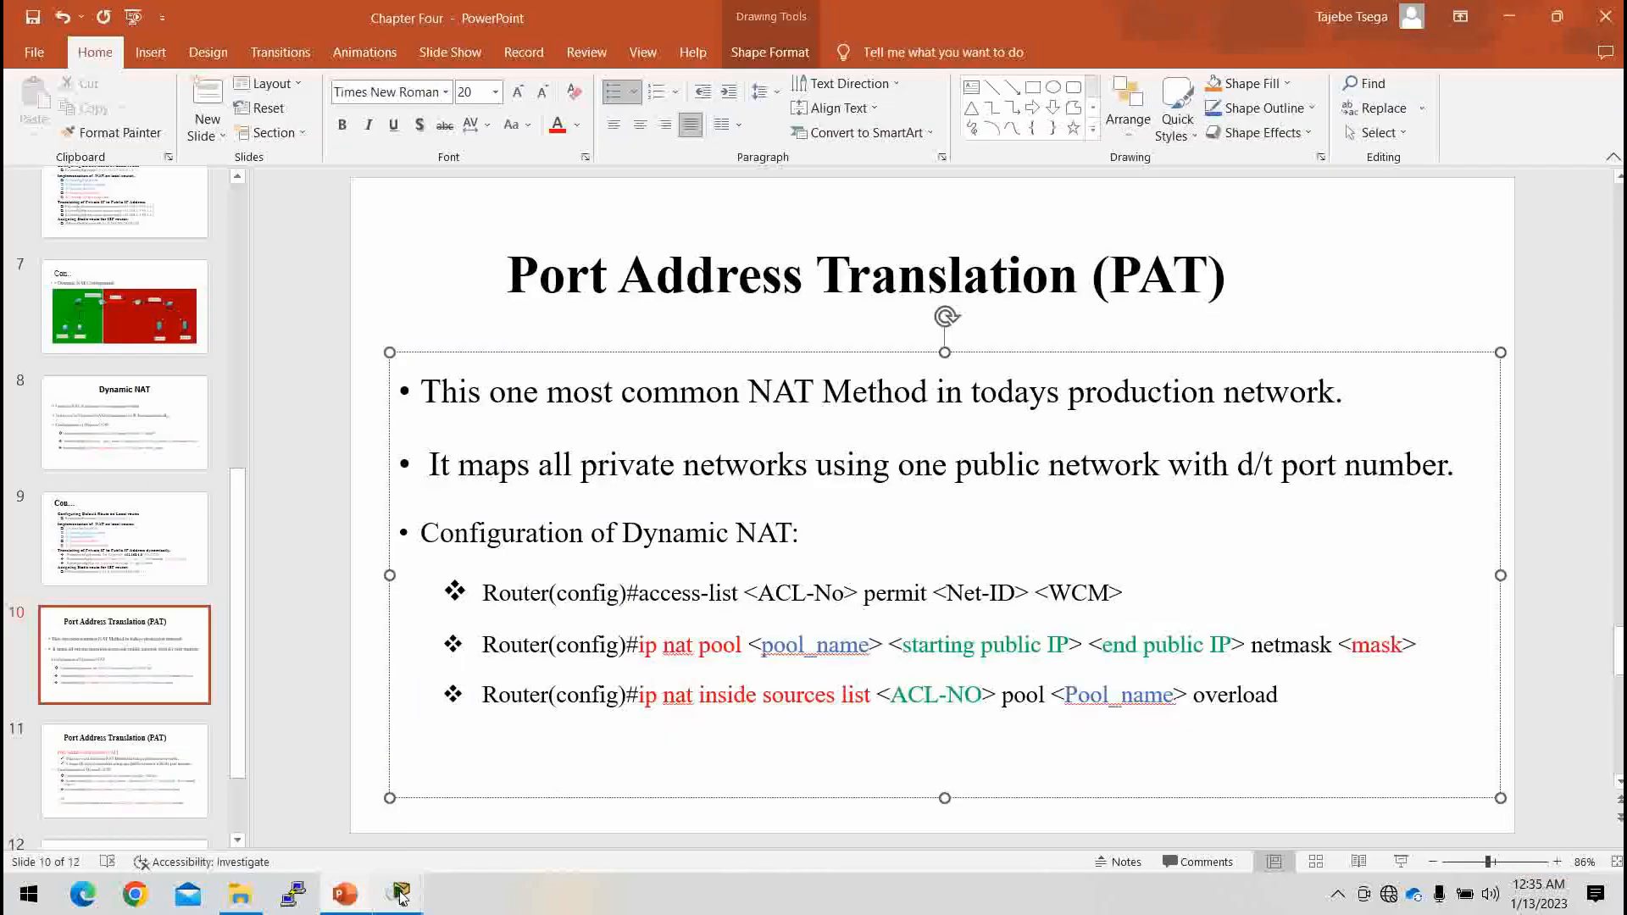
{"action": "mouse_move", "coordinate": [402, 897]}
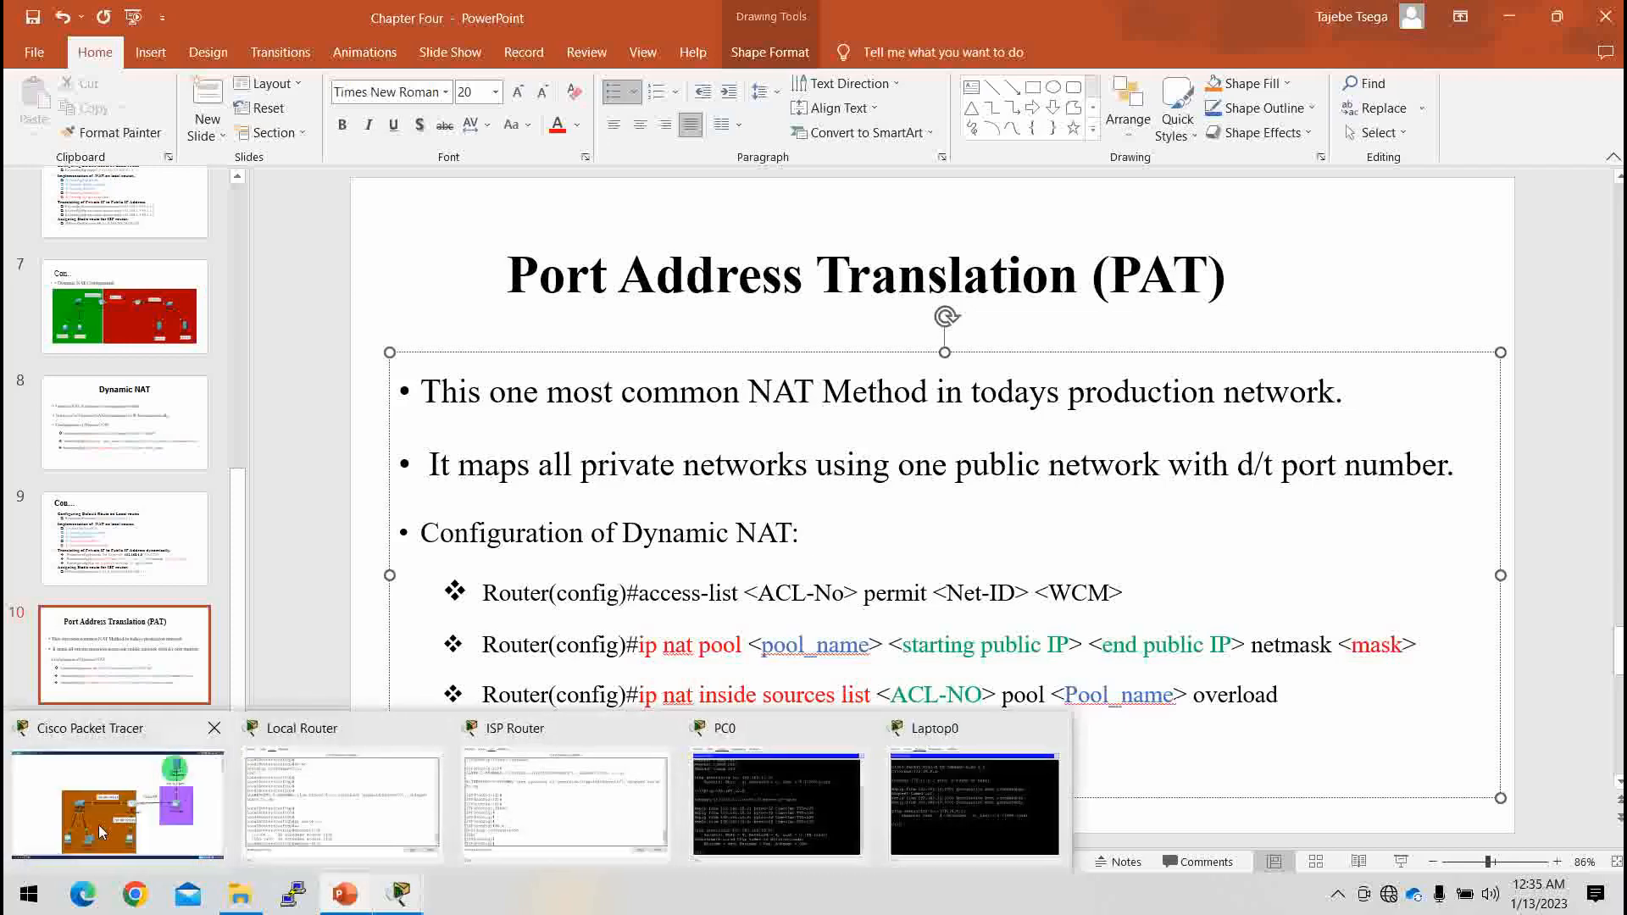
{"action": "left_click", "coordinate": [170, 796]}
{"action": "left_click", "coordinate": [919, 449]}
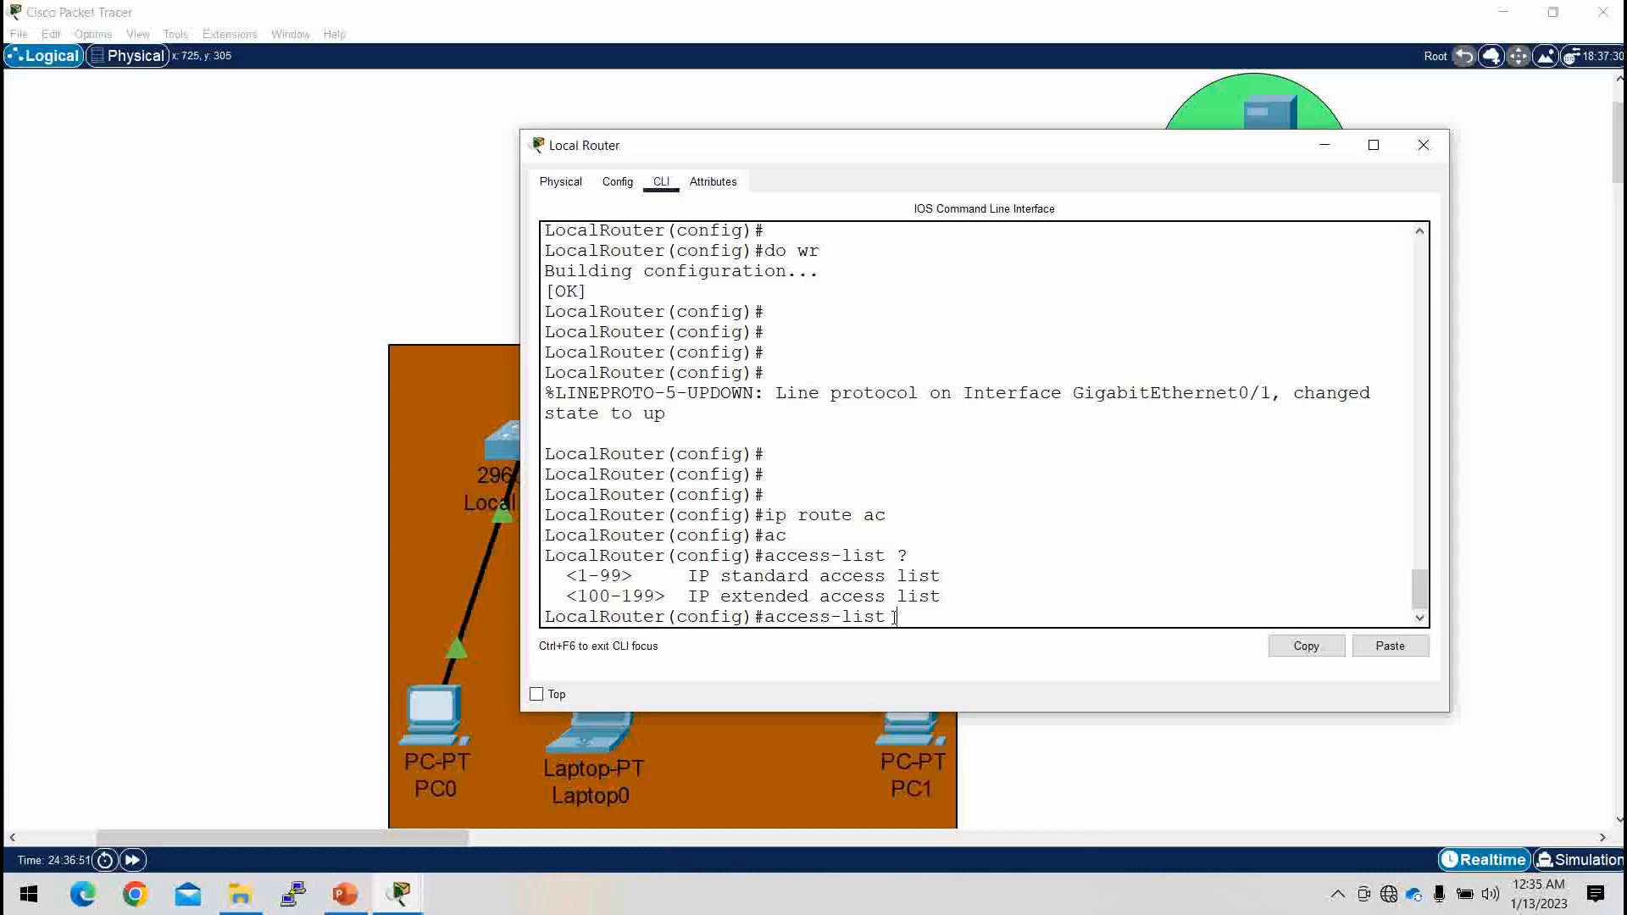
Step: Extend the Local Router's access-list command with list number 10 and permit network 192.168.10.0, checking the inline help for available actions
{"action": "type", "text": "10 ?"}
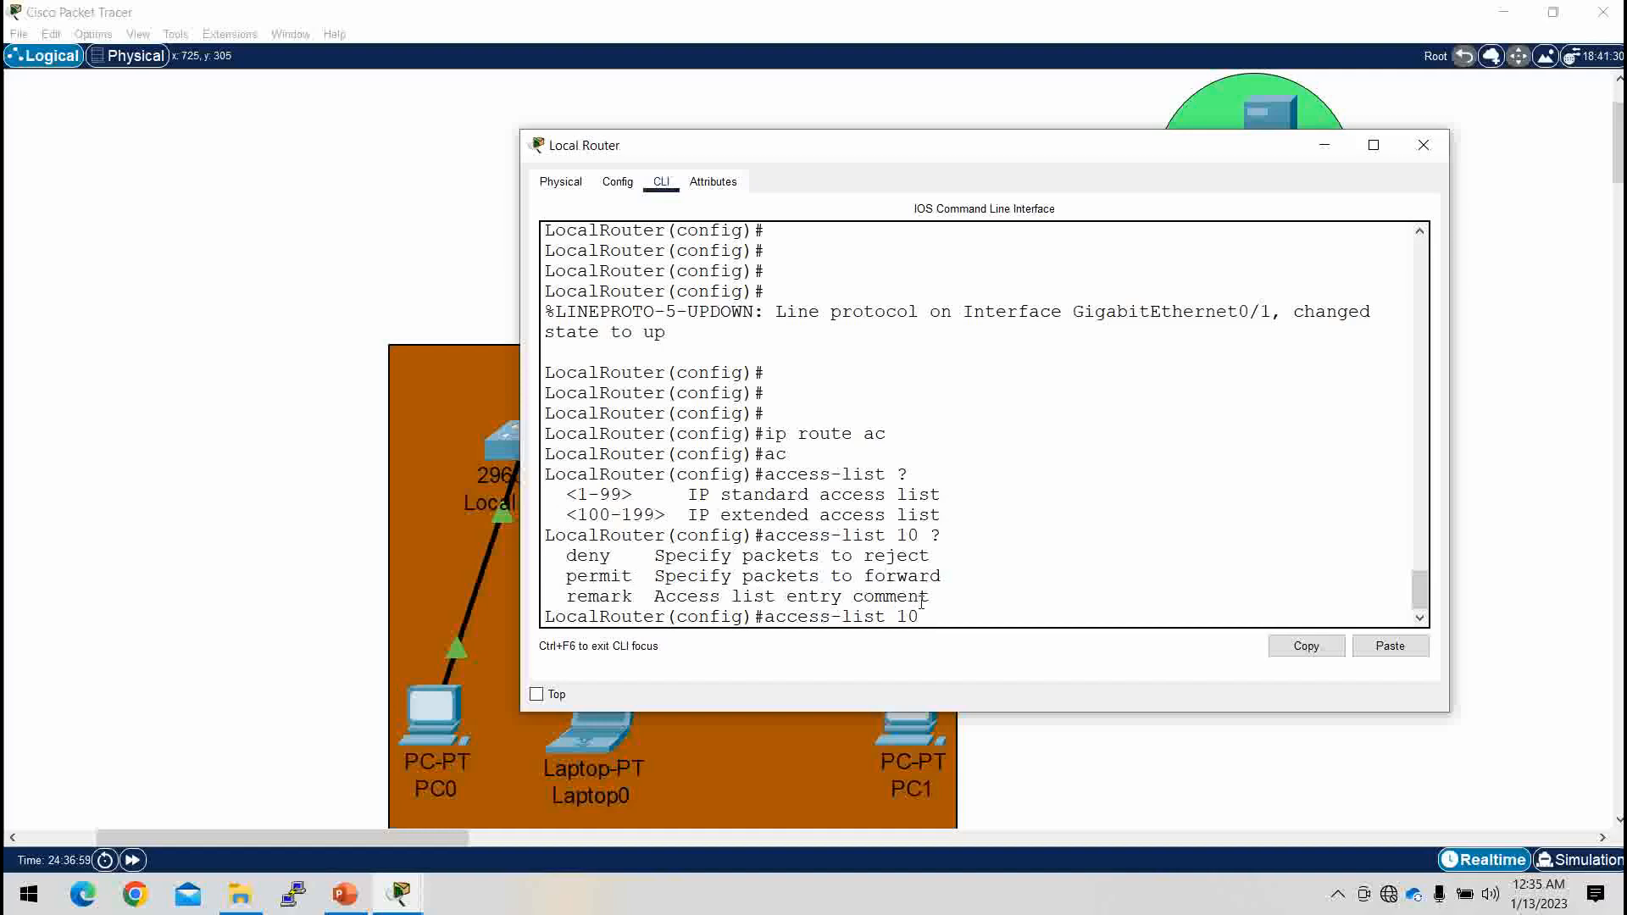
{"action": "type", "text": "per"}
{"action": "key", "text": "Tab"}
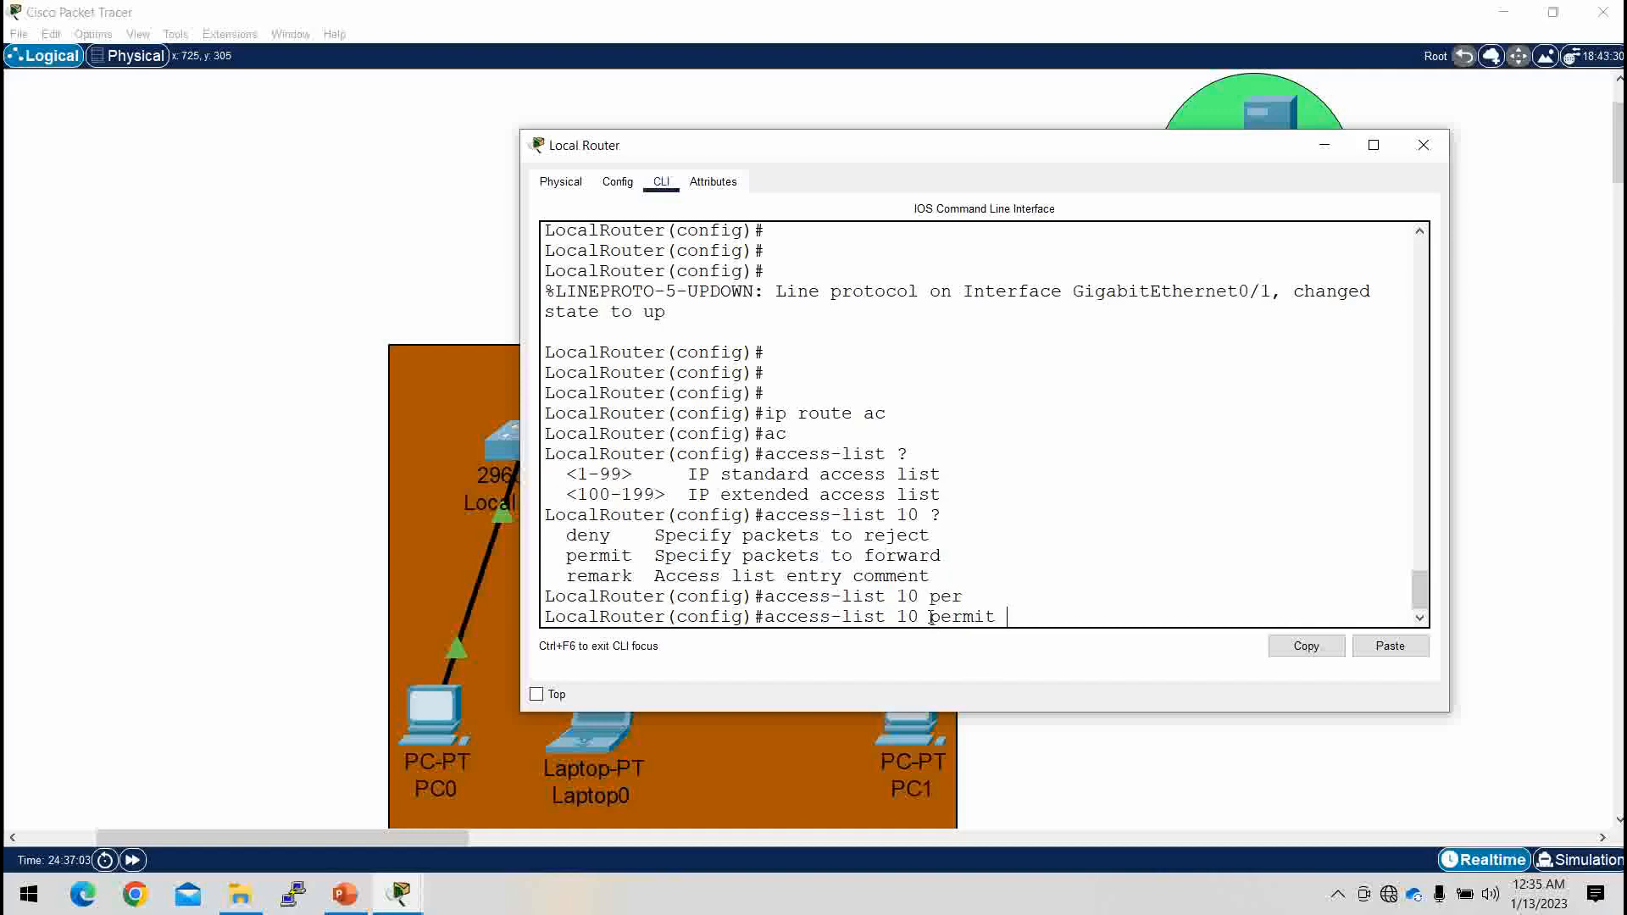
{"action": "type", "text": "192.168.10.0"}
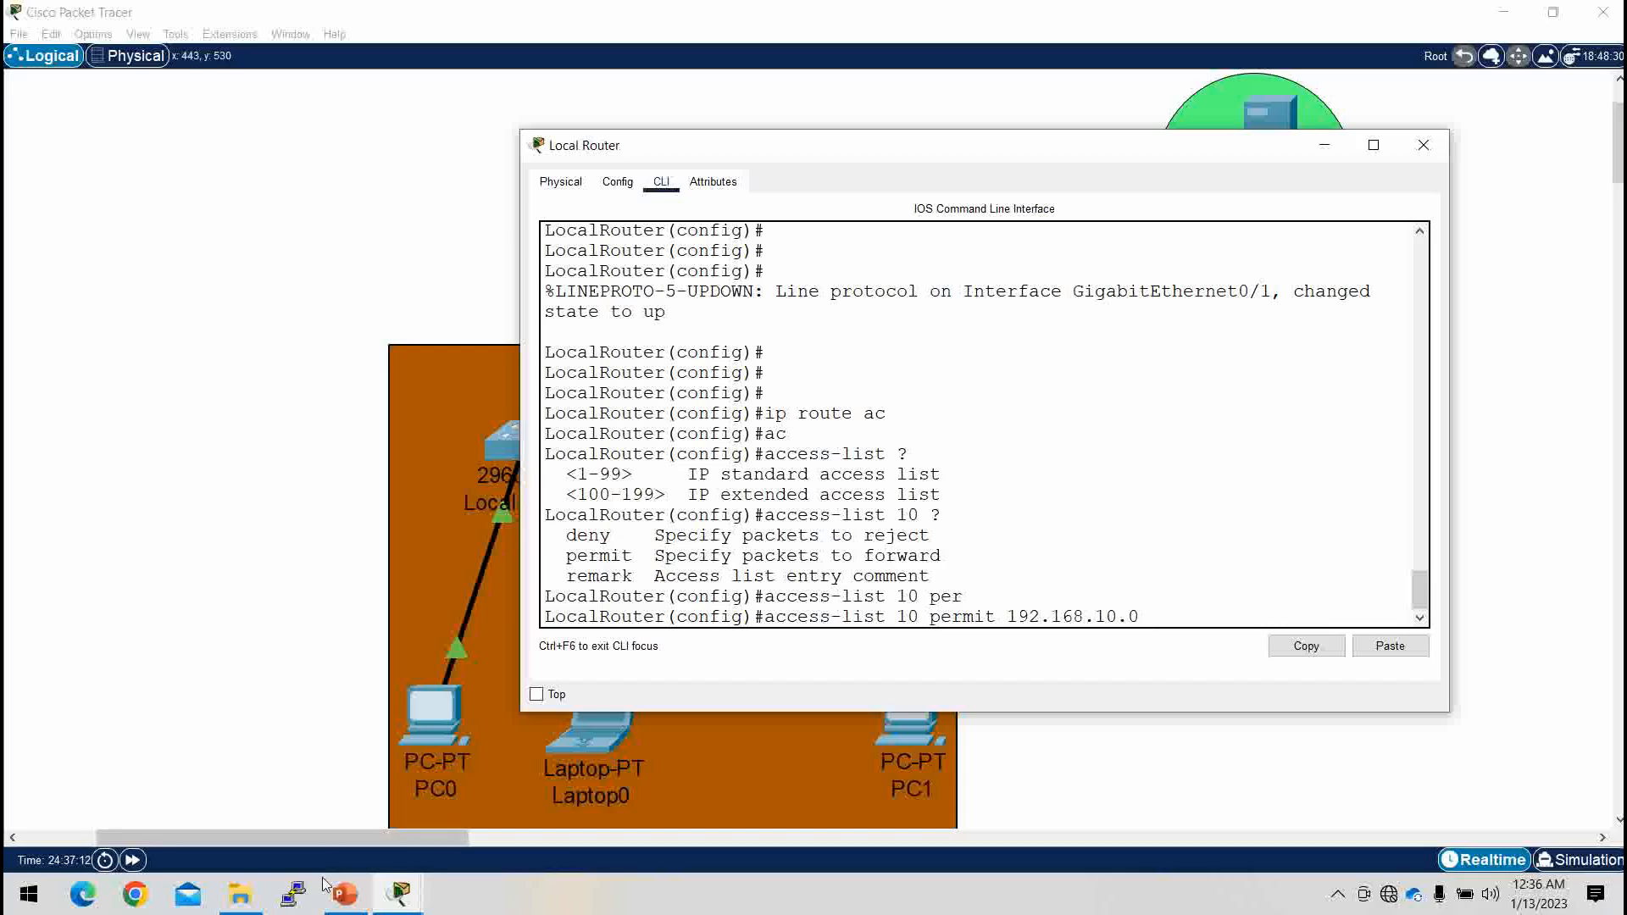
Step: Switch to PowerPoint to check the PAT access-list syntax, then return to the Local Router's CLI in Packet Tracer
{"action": "mouse_move", "coordinate": [344, 894]}
{"action": "left_click", "coordinate": [343, 801]}
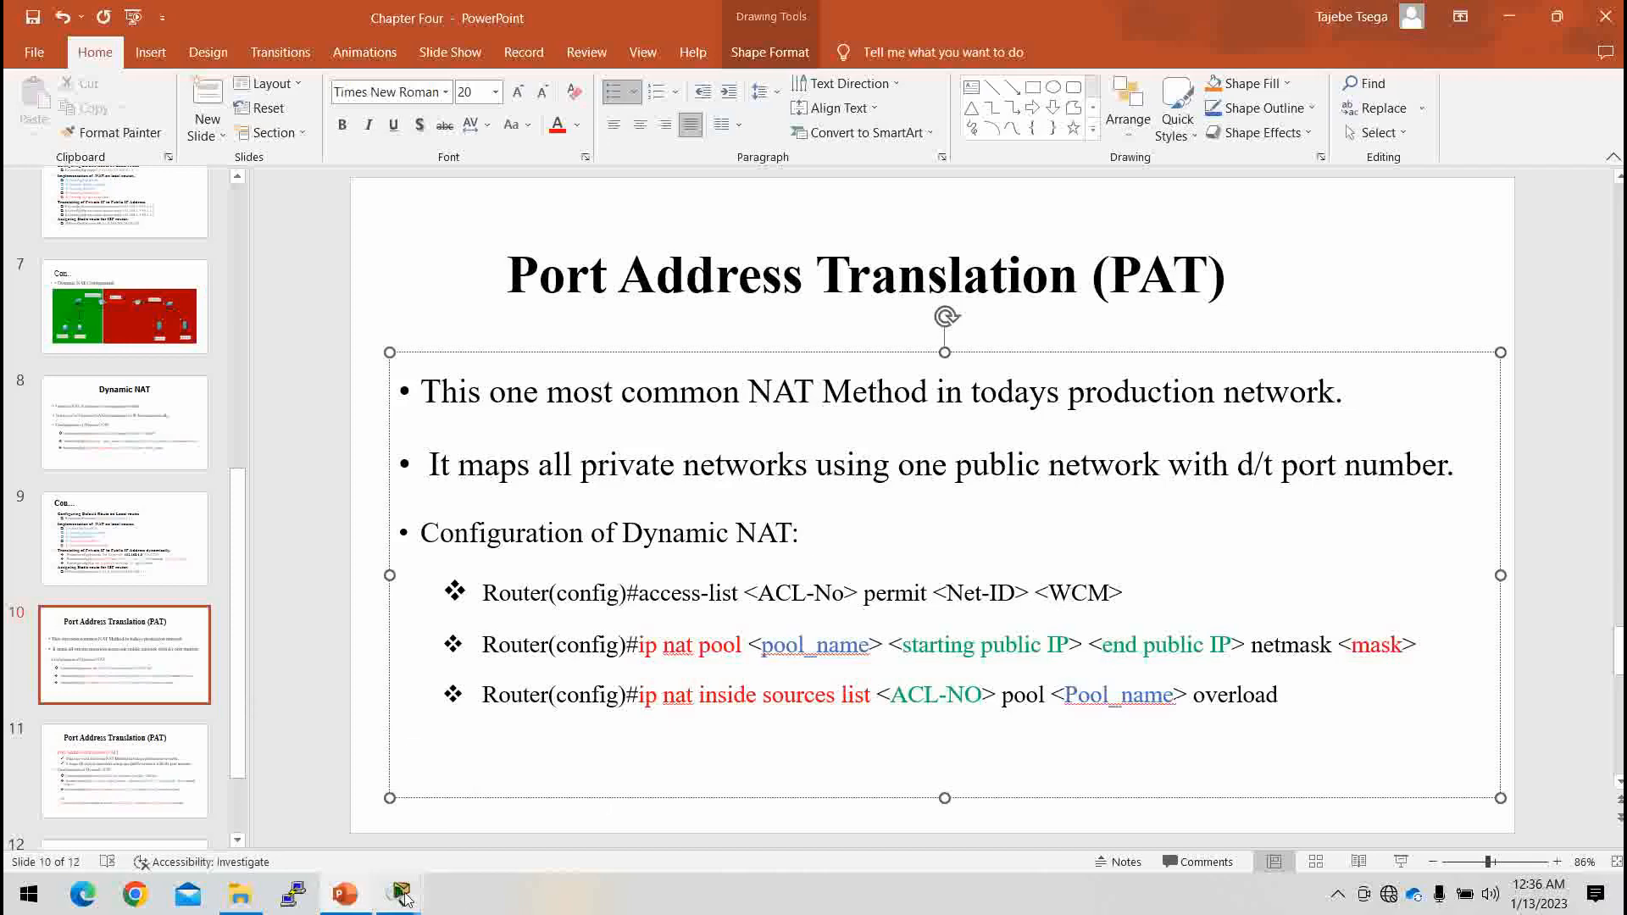
{"action": "mouse_move", "coordinate": [405, 900]}
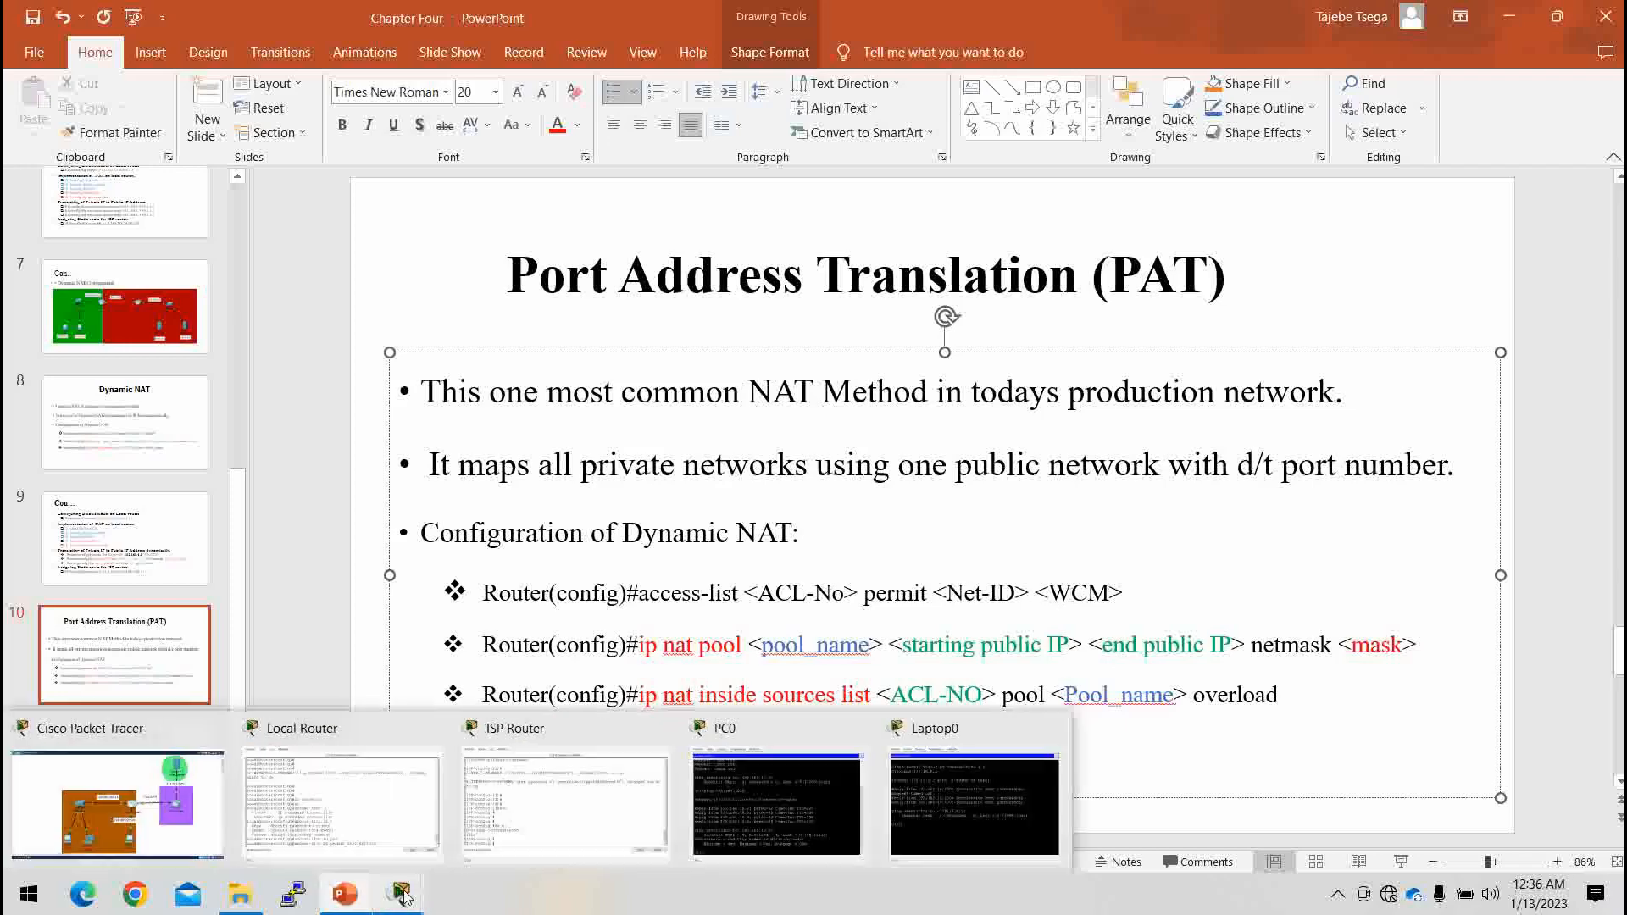
{"action": "left_click", "coordinate": [337, 801]}
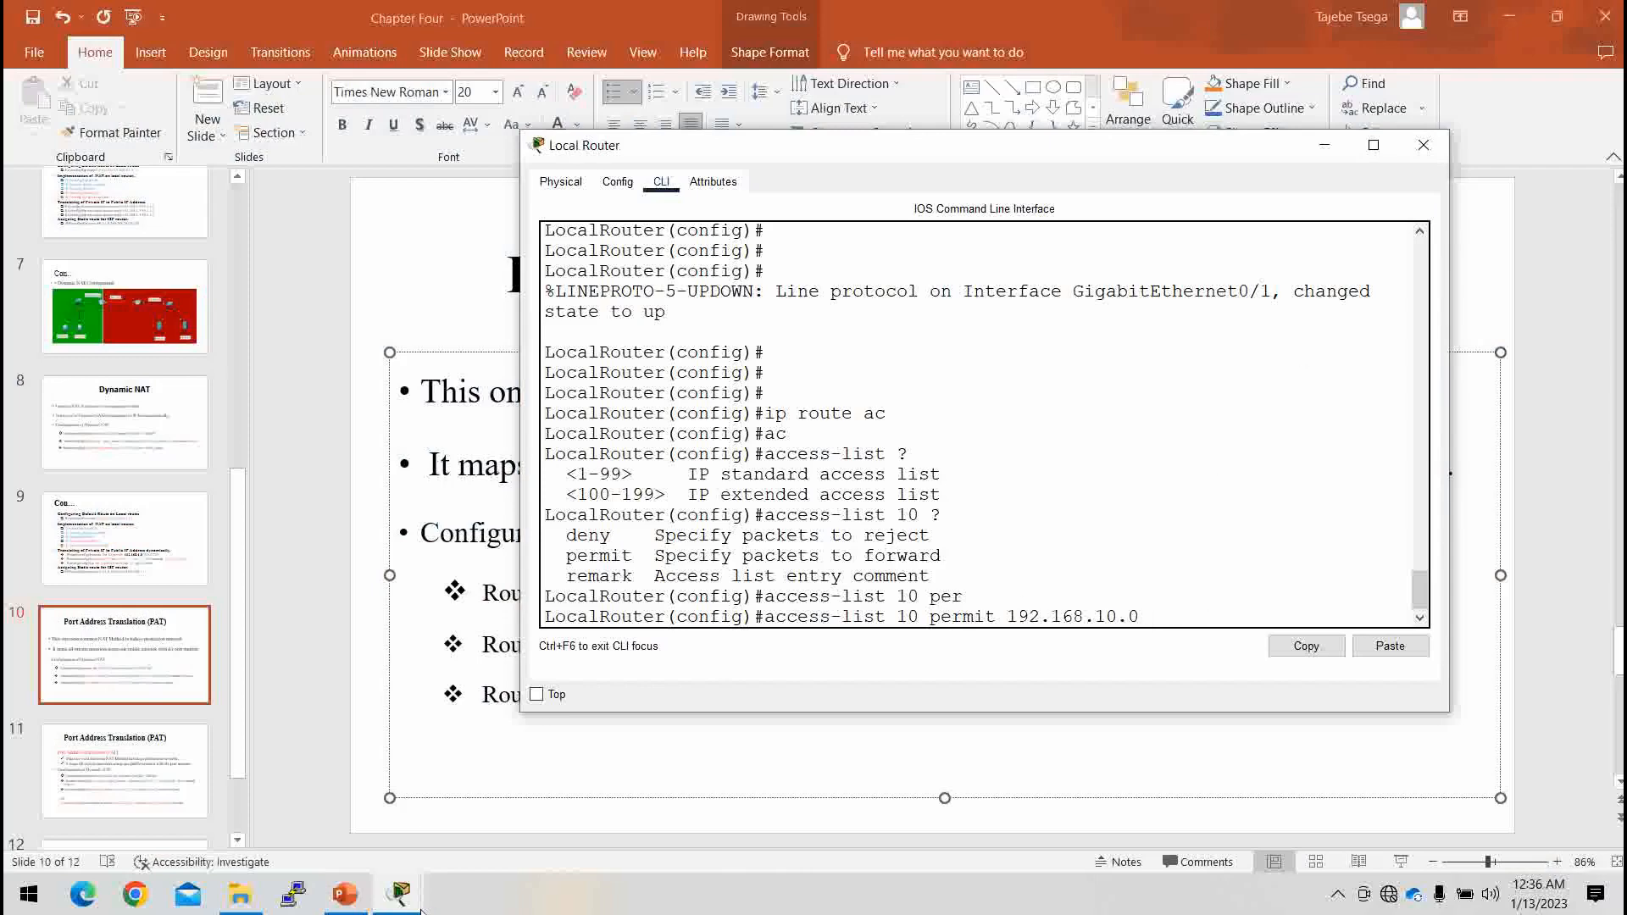
{"action": "mouse_move", "coordinate": [399, 894]}
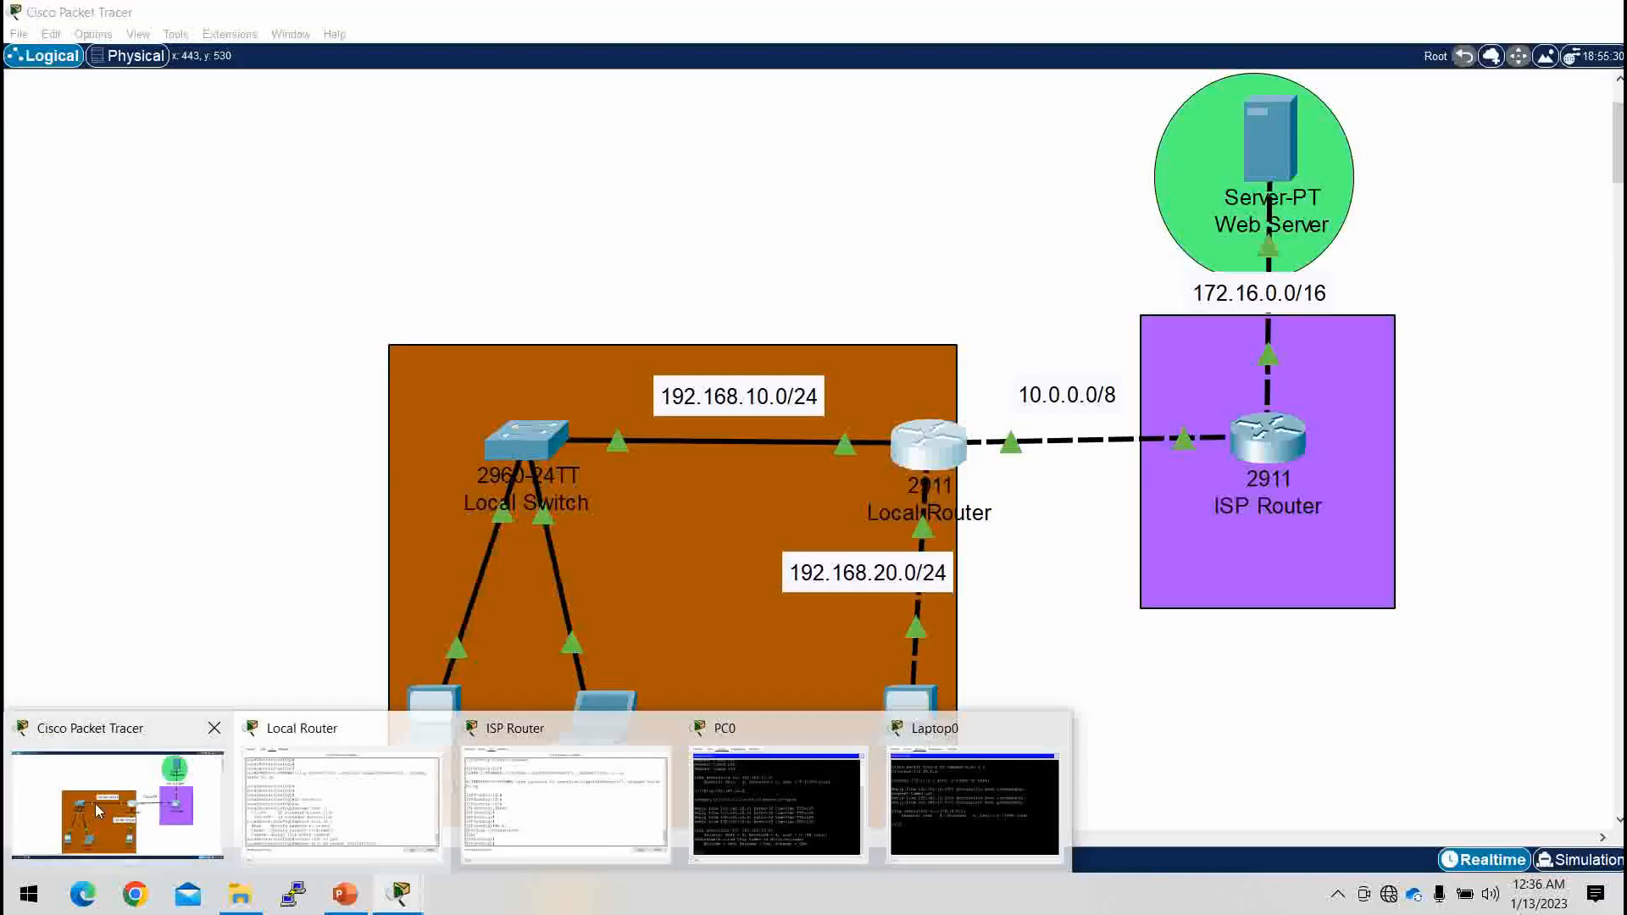
{"action": "left_click", "coordinate": [97, 810]}
{"action": "left_click", "coordinate": [939, 449]}
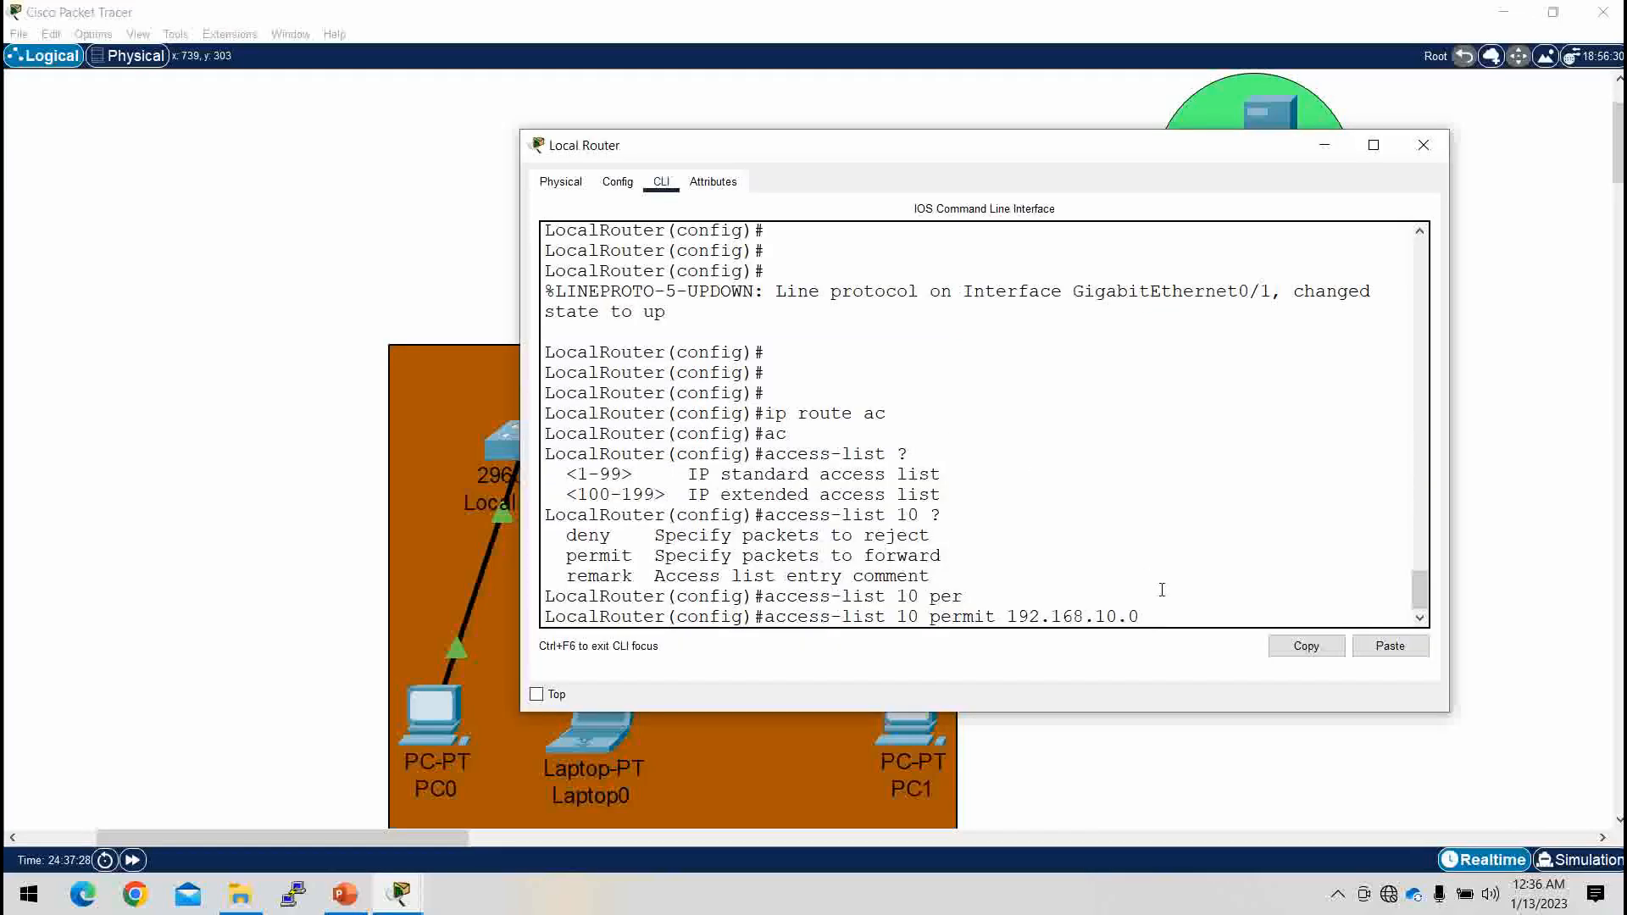
Step: Complete and submit the access-list 10 entry with wildcard mask 0.0.0.255, consulting the inline help first
{"action": "type", "text": "?"}
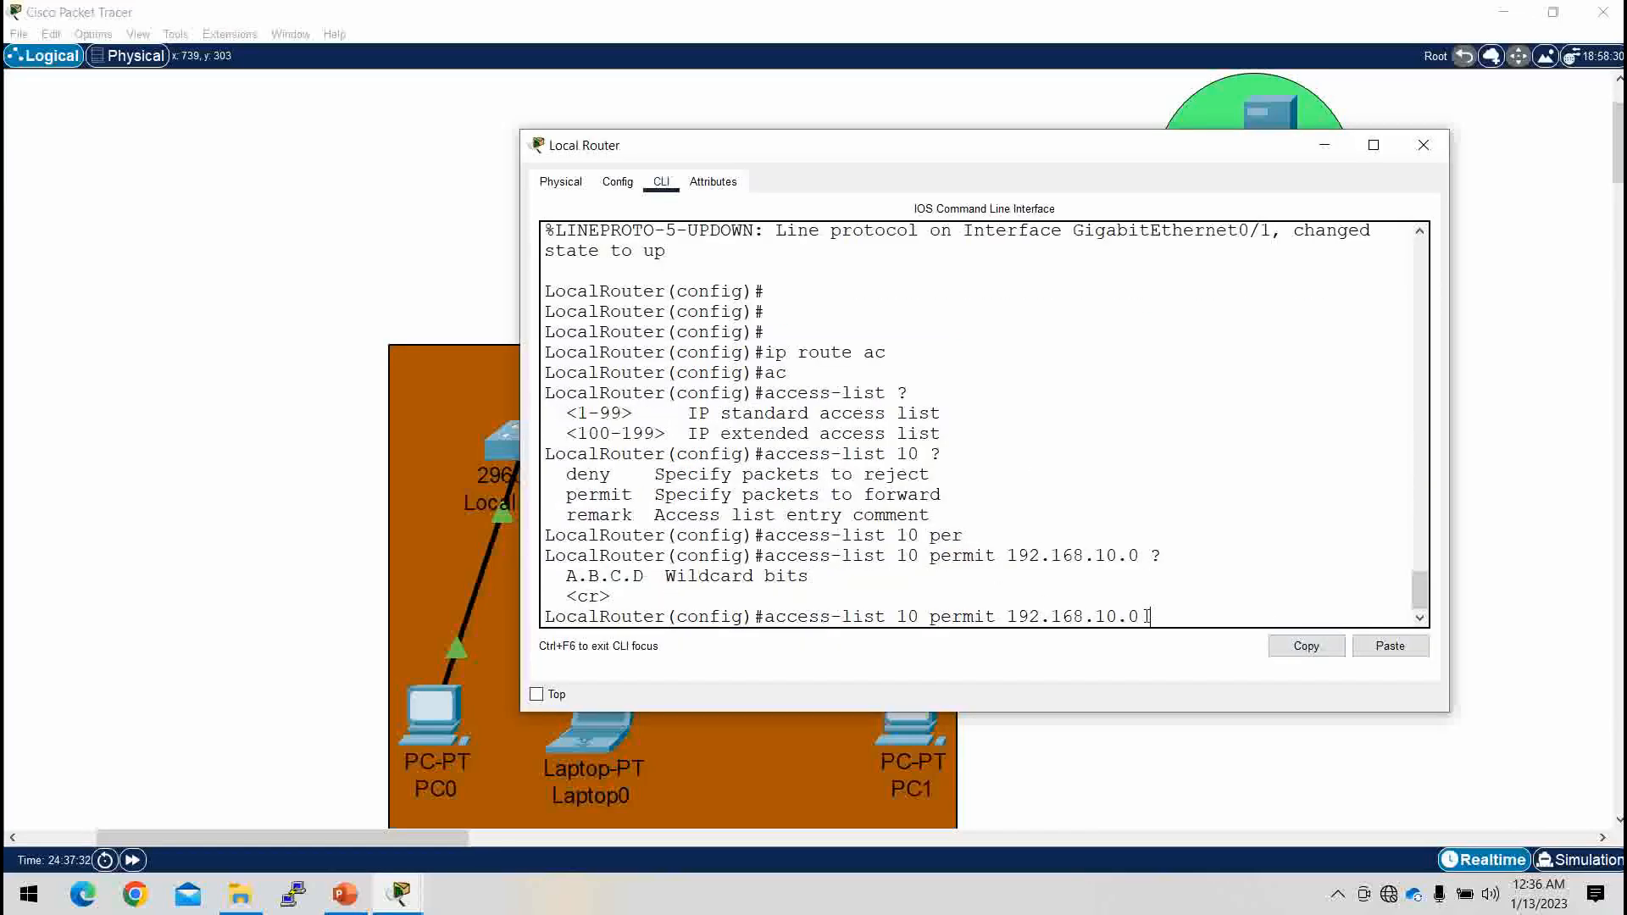
{"action": "type", "text": "0.0.0.255"}
{"action": "key", "text": "Return"}
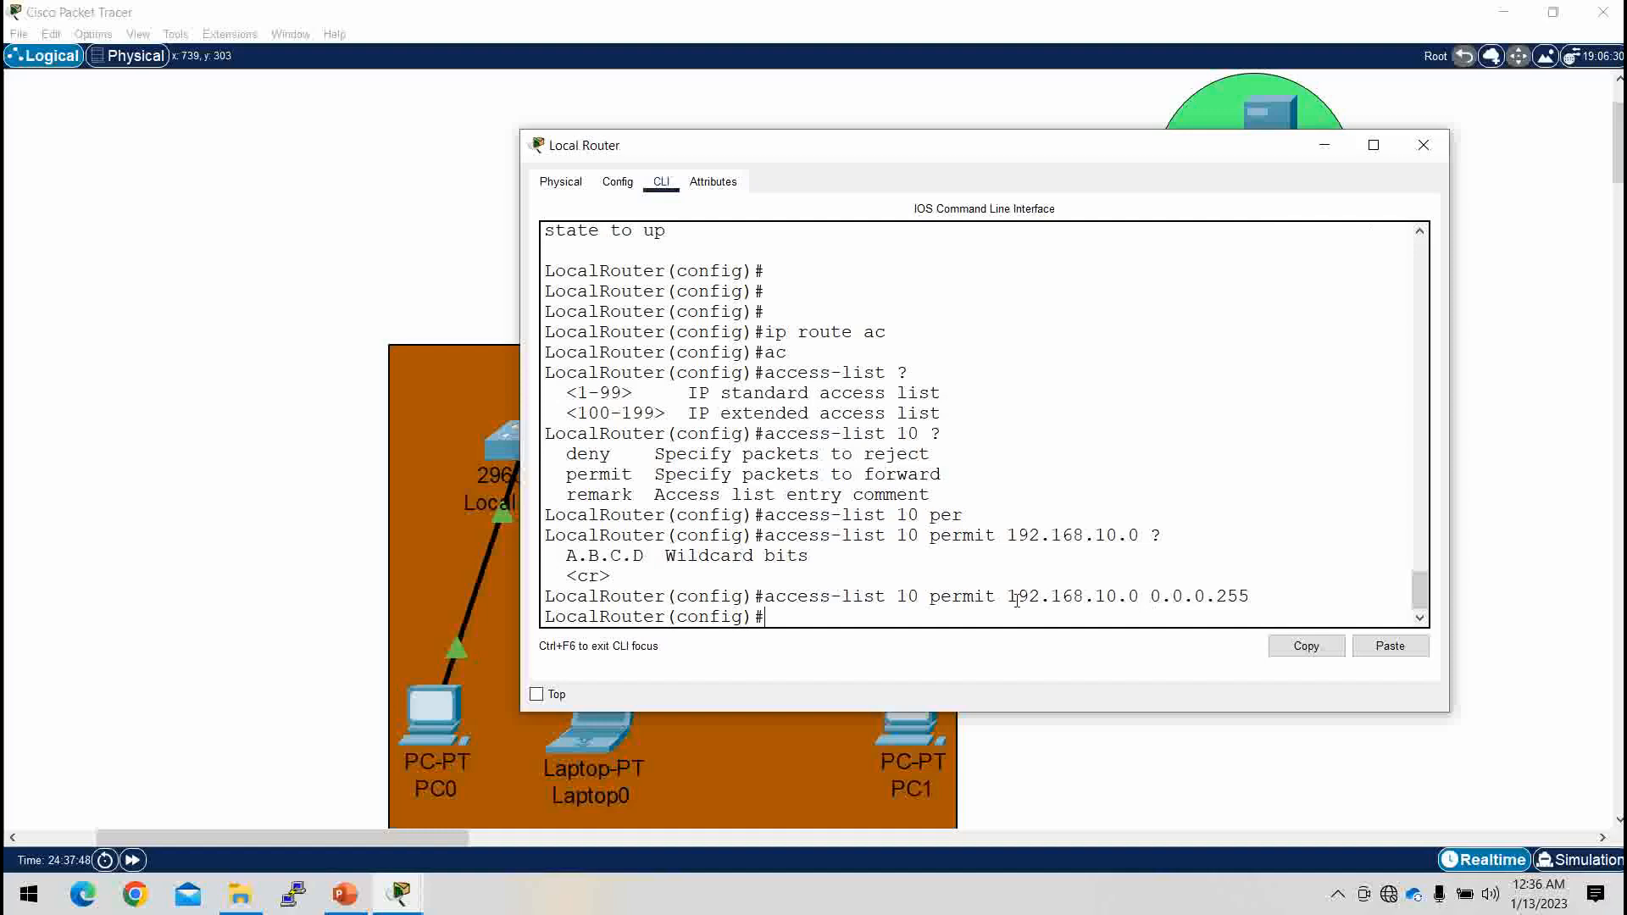
Step: Switch to PowerPoint to review the ip nat pool syntax and go back to the Local Router's CLI in Packet Tracer
{"action": "left_click", "coordinate": [345, 894]}
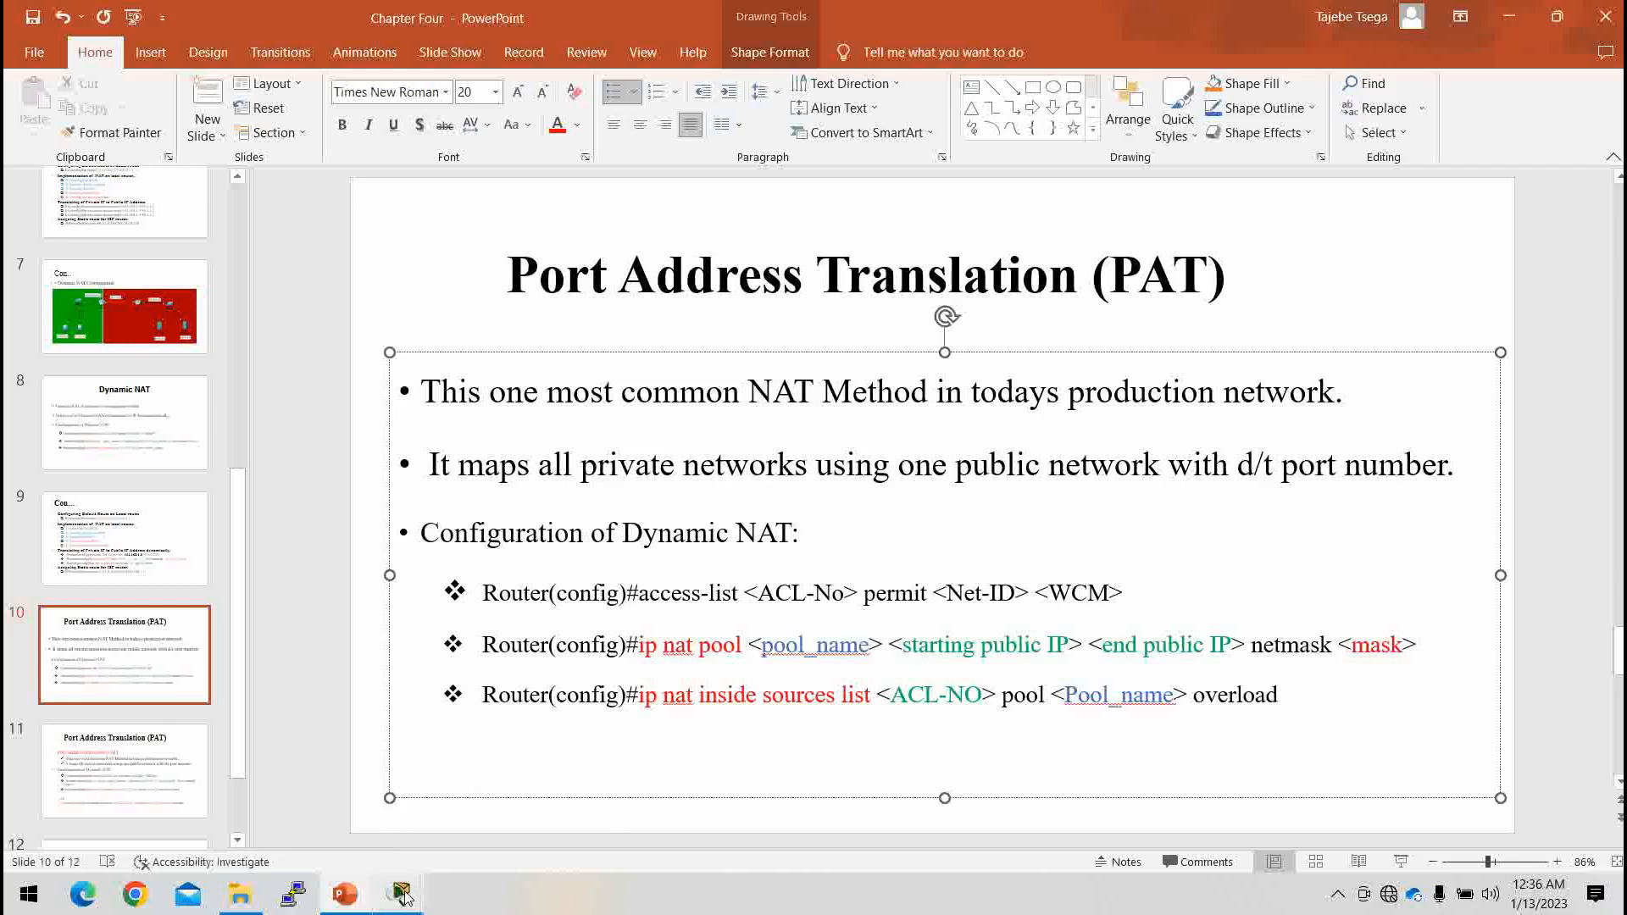
{"action": "mouse_move", "coordinate": [404, 898]}
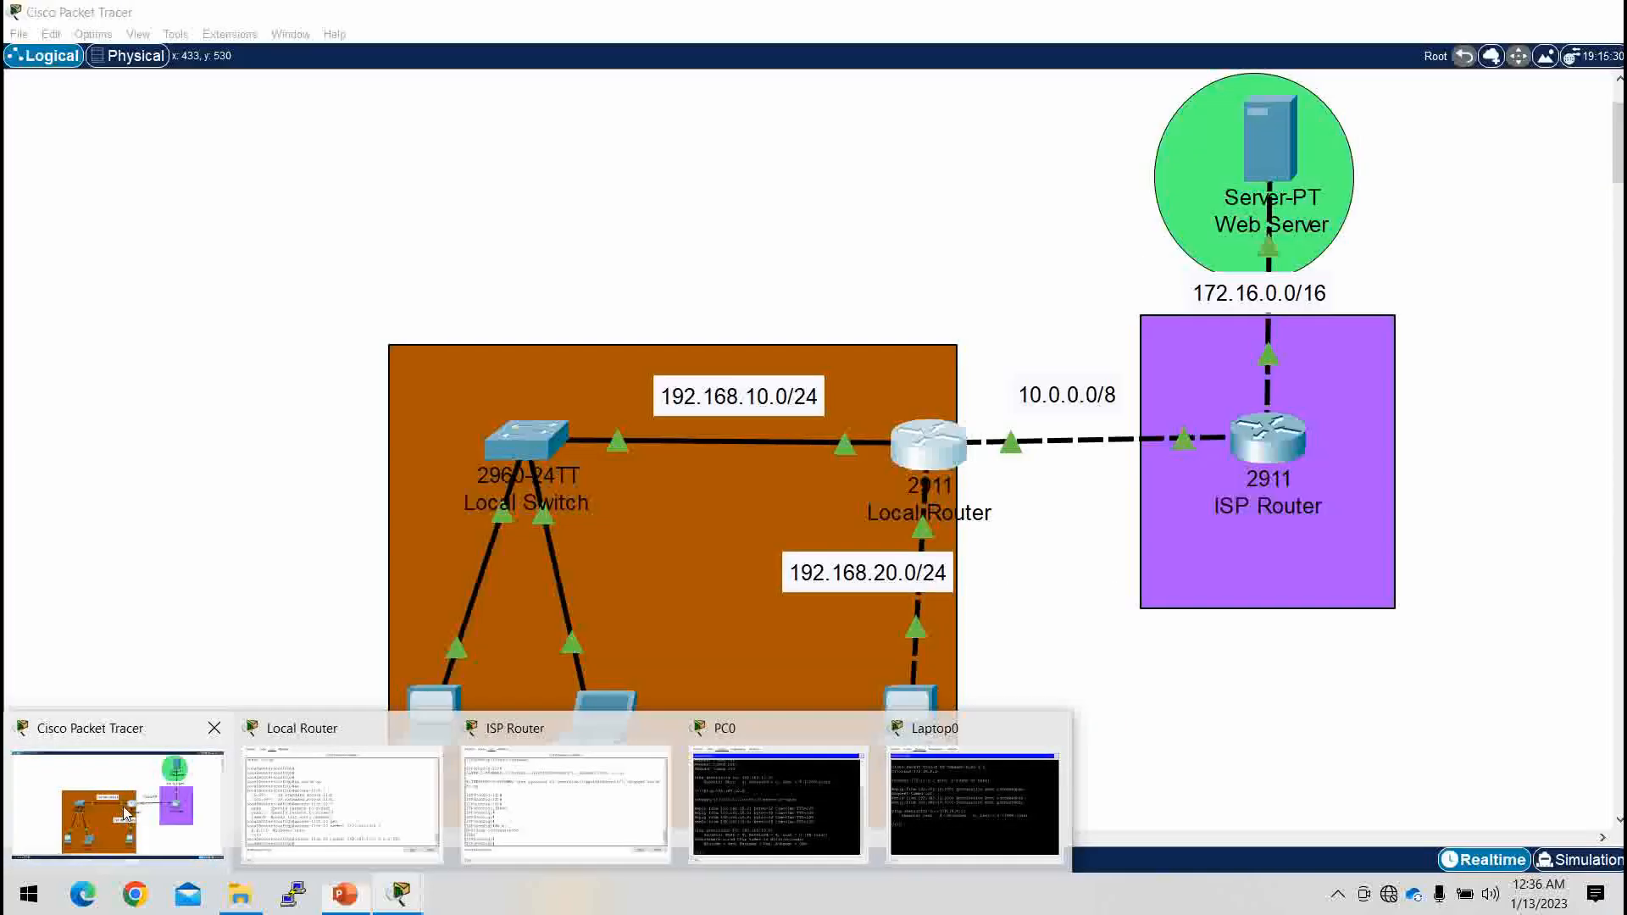
{"action": "left_click", "coordinate": [126, 814]}
{"action": "left_click", "coordinate": [938, 449]}
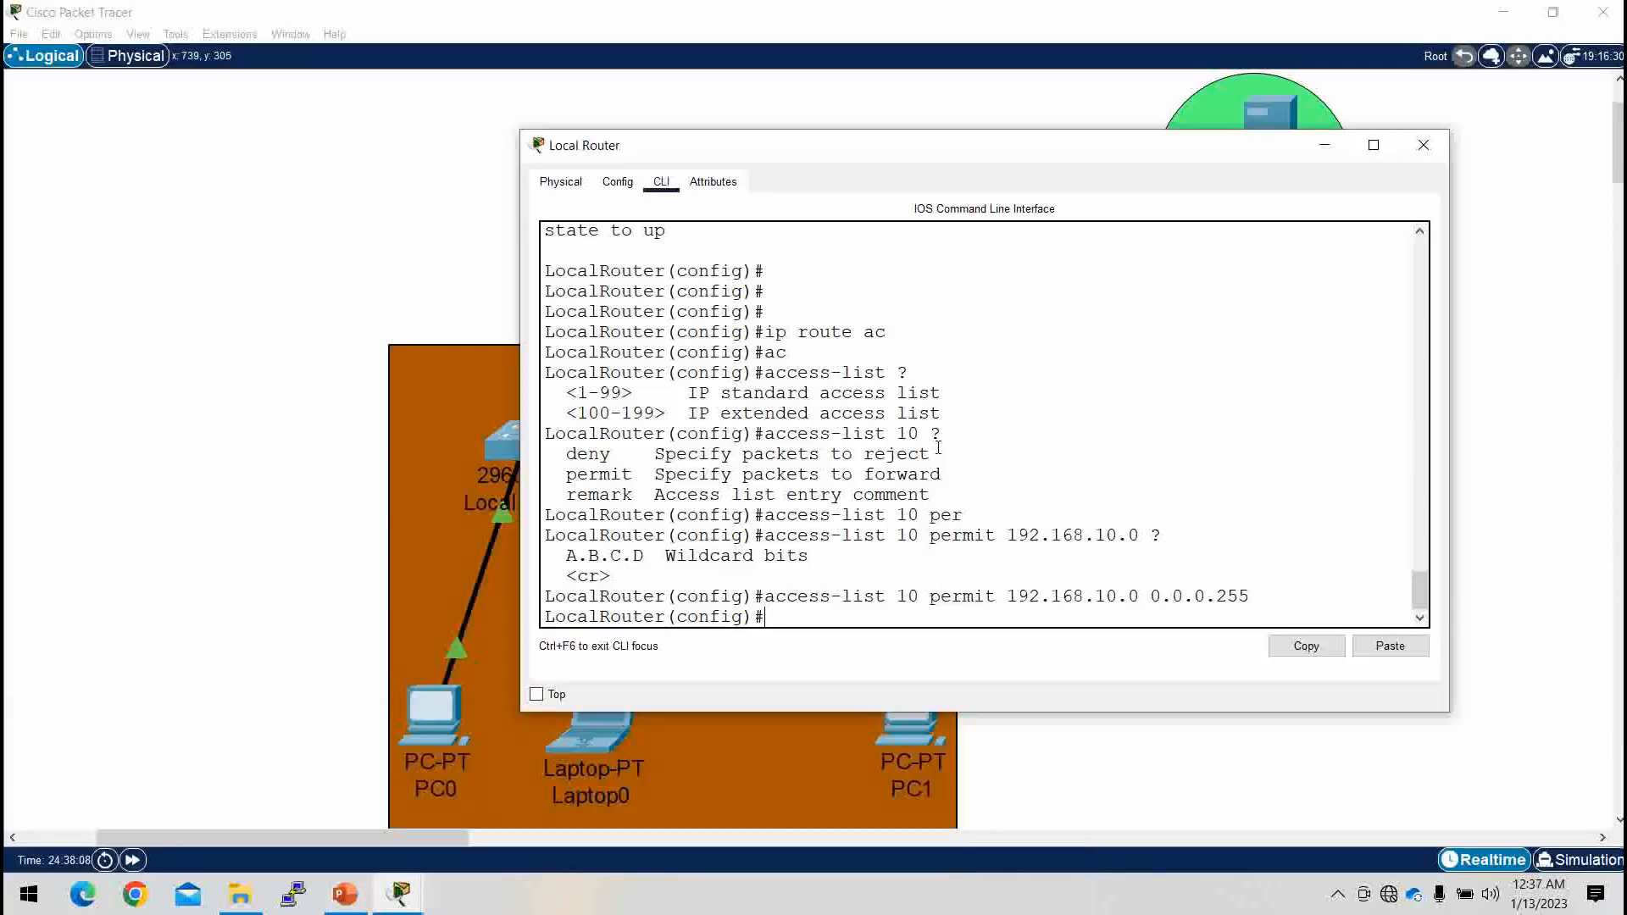
Step: Create the NAT pool Rilearn on the Local Router with start and end address 200.1.1.1 and netmask 255.255.255.0
{"action": "type", "text": "ip nat po"}
{"action": "key", "text": "Tab"}
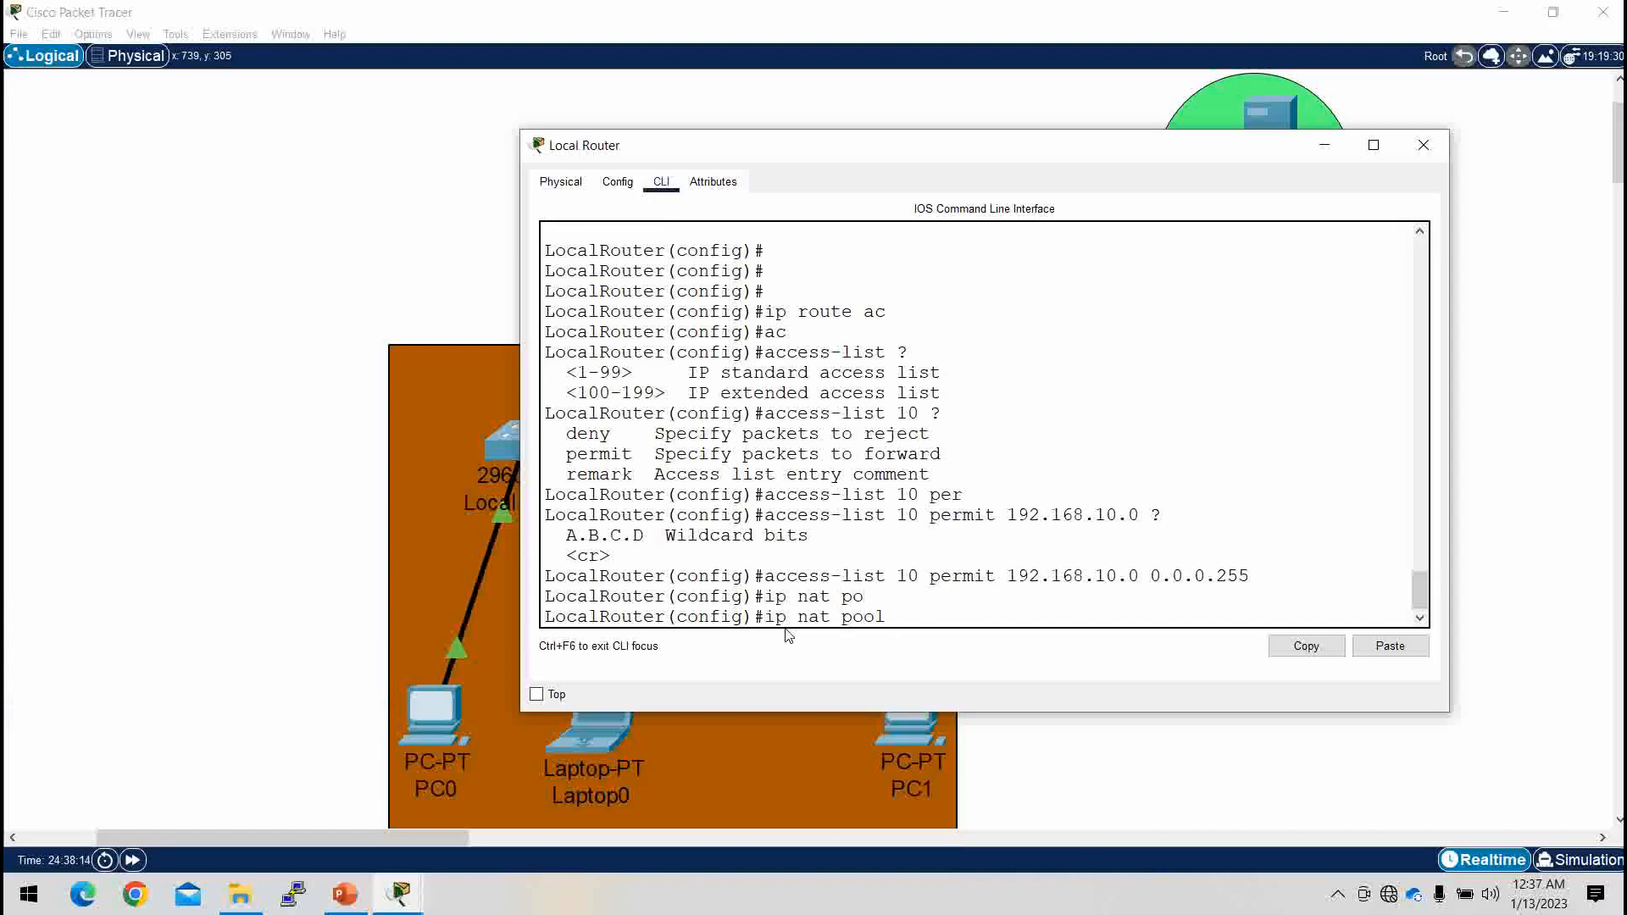
{"action": "type", "text": "?"}
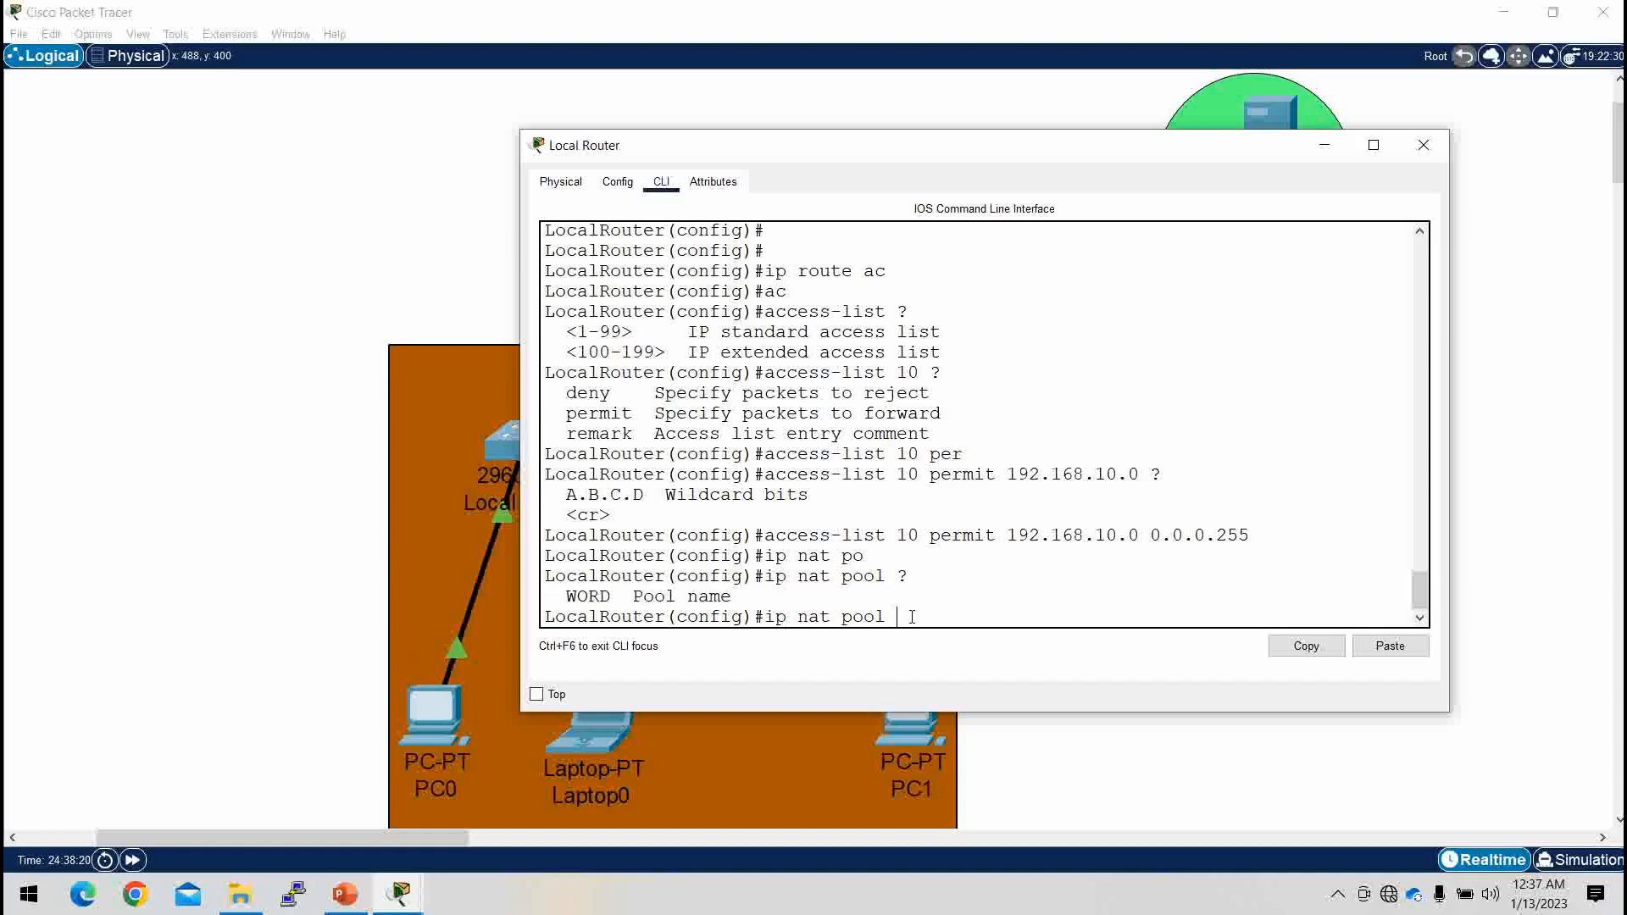
{"action": "type", "text": "Rlearn ?"}
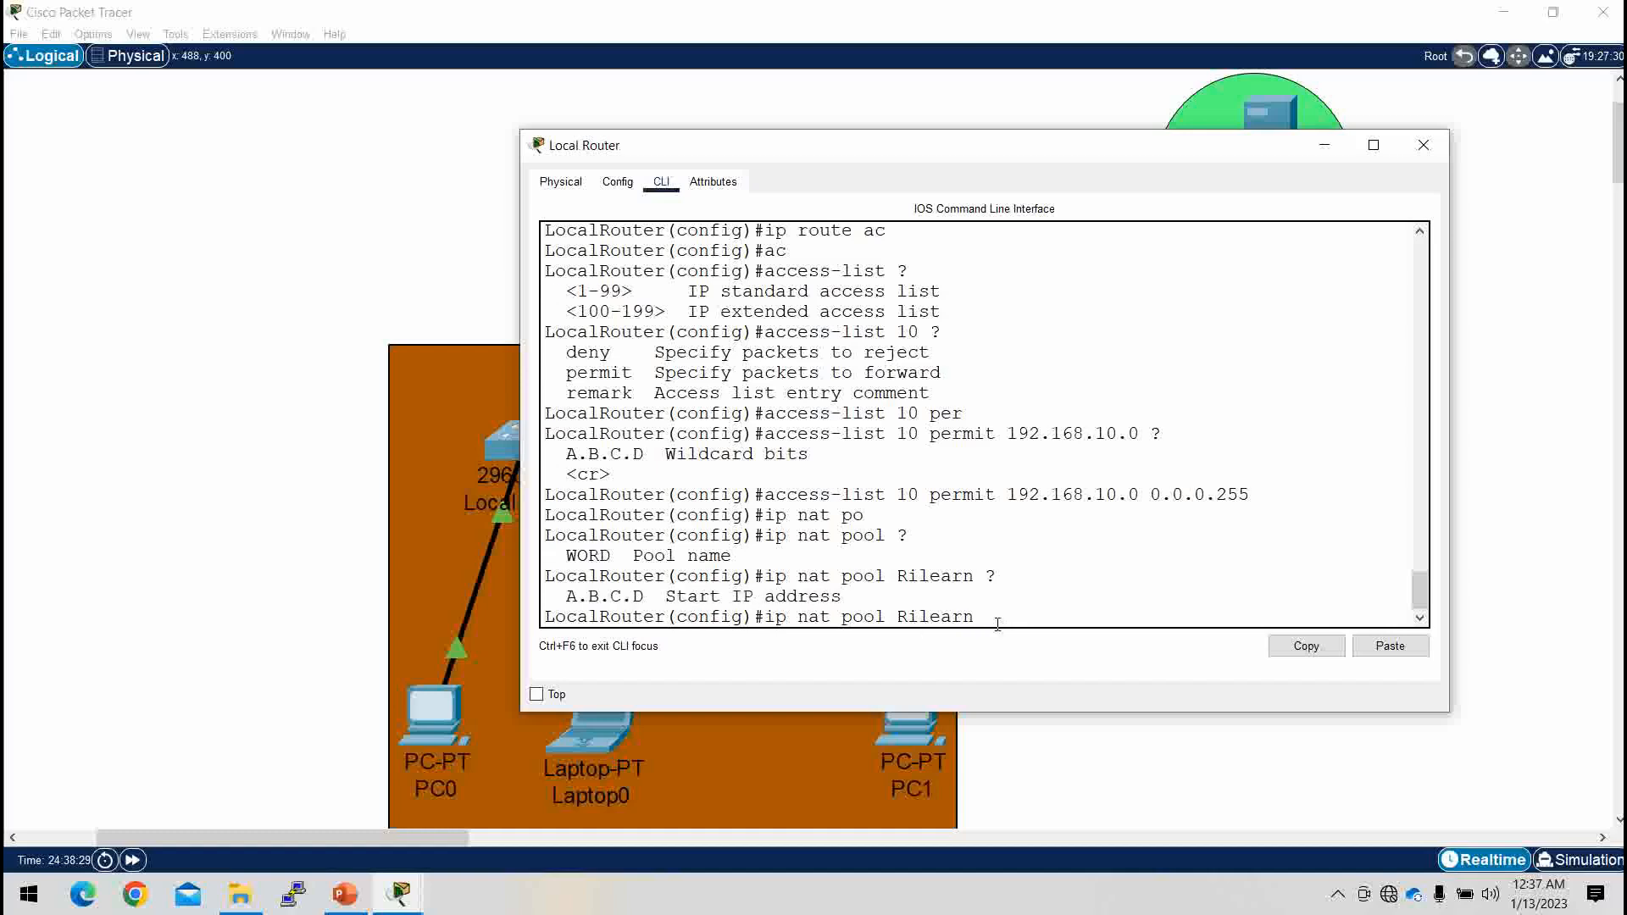
{"action": "type", "text": "200.1.1.1200.1.1.1 net"}
{"action": "key", "text": "Tab"}
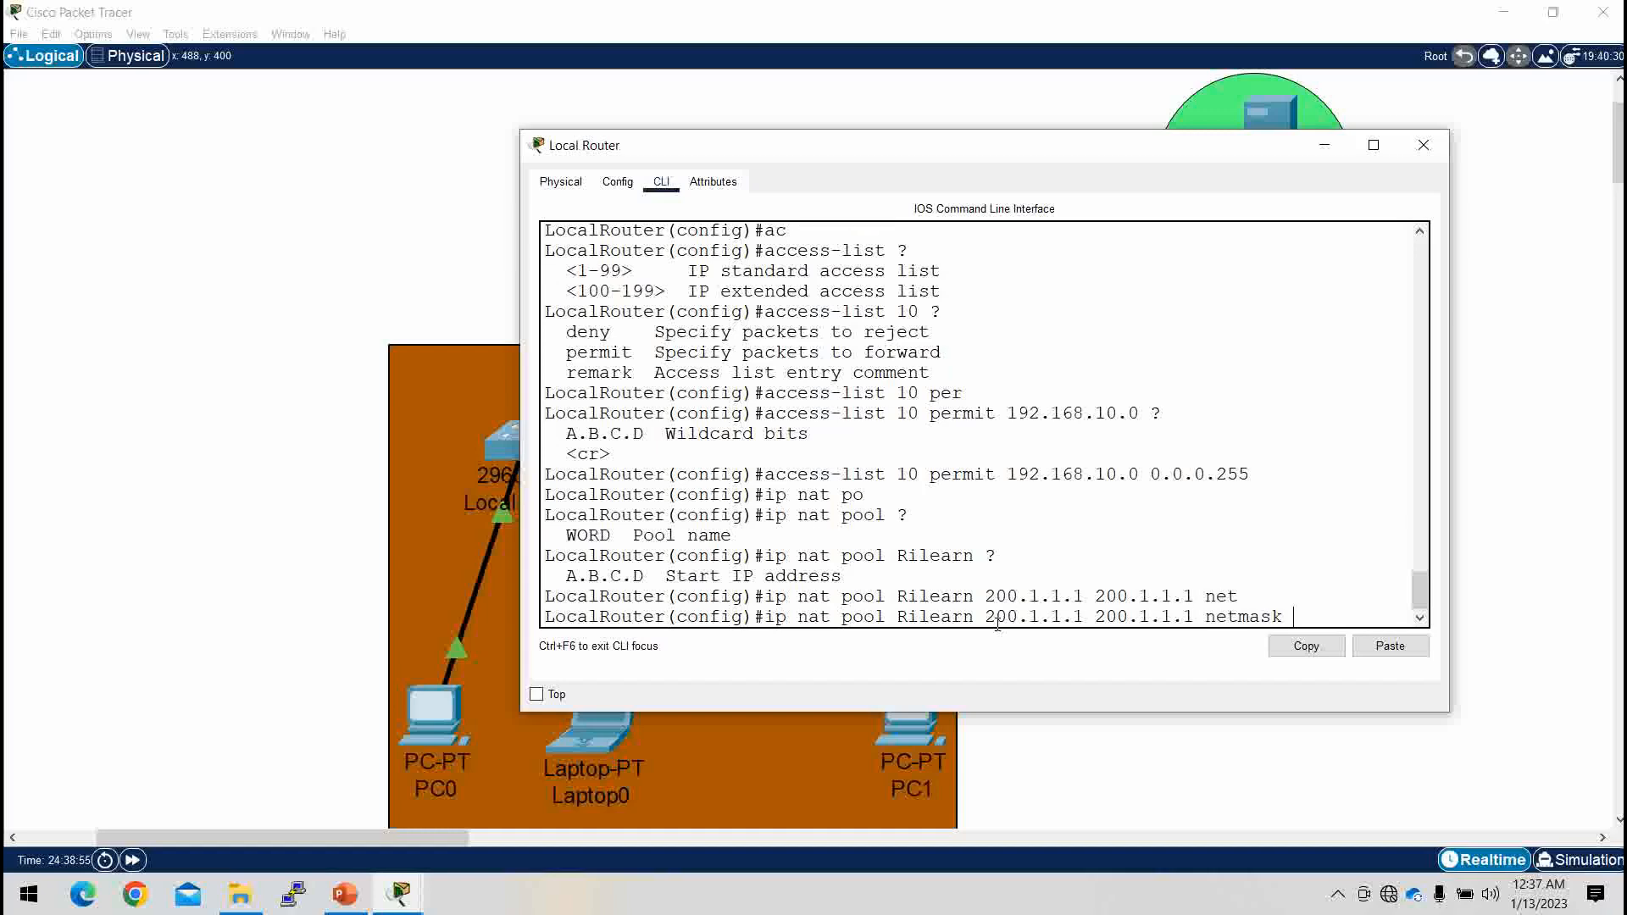
{"action": "type", "text": "?"}
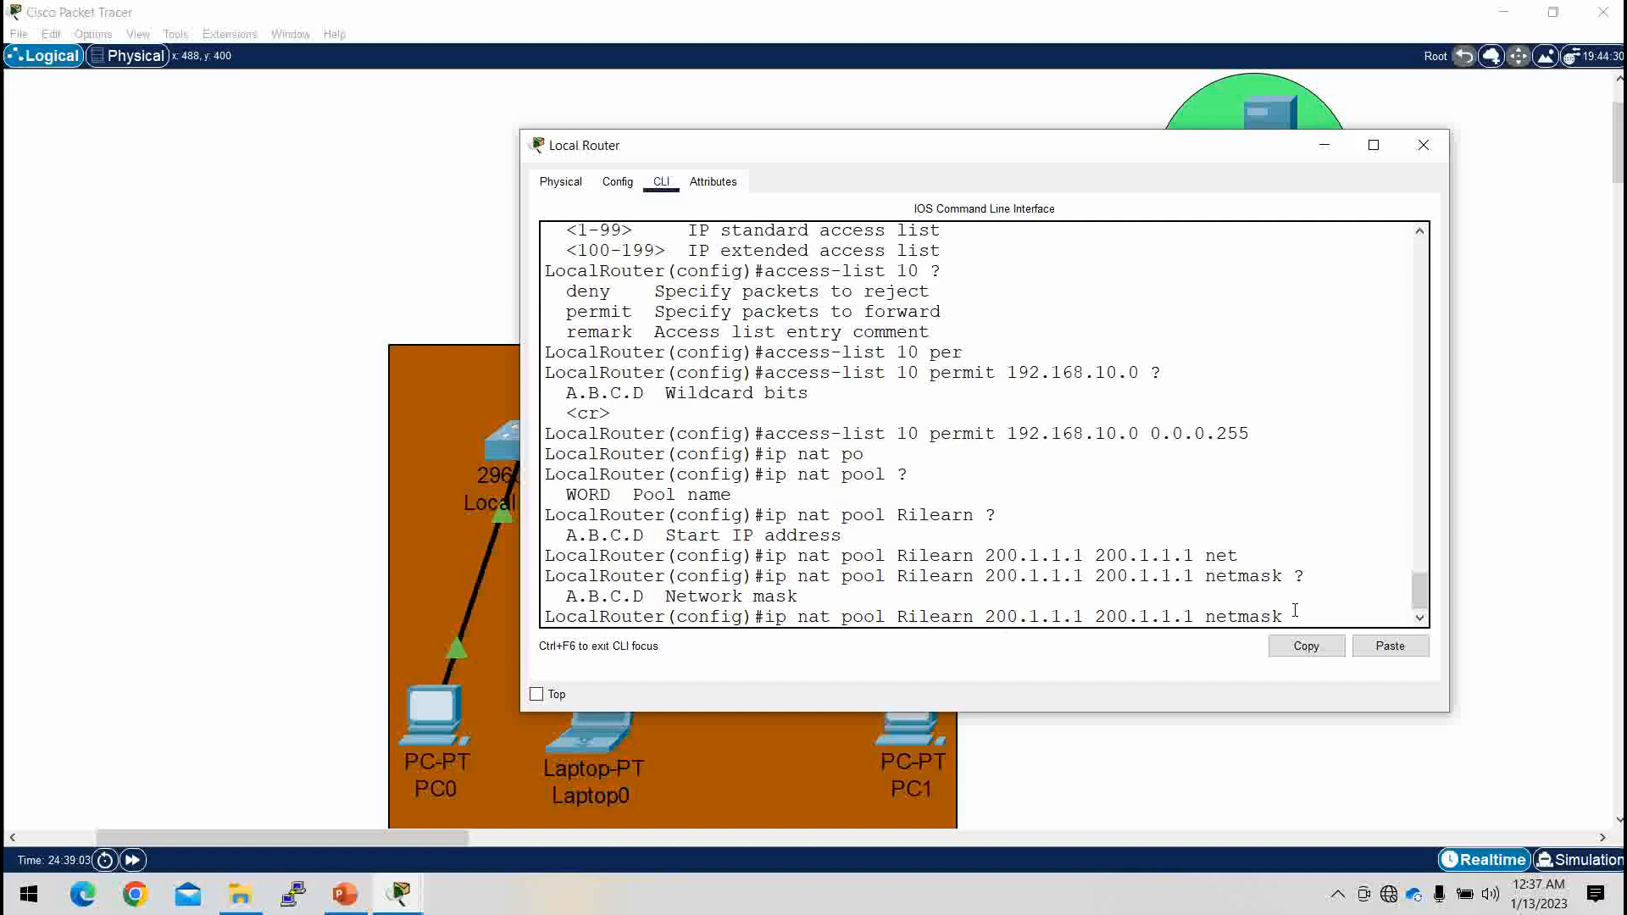
{"action": "type", "text": "255.255.255.0"}
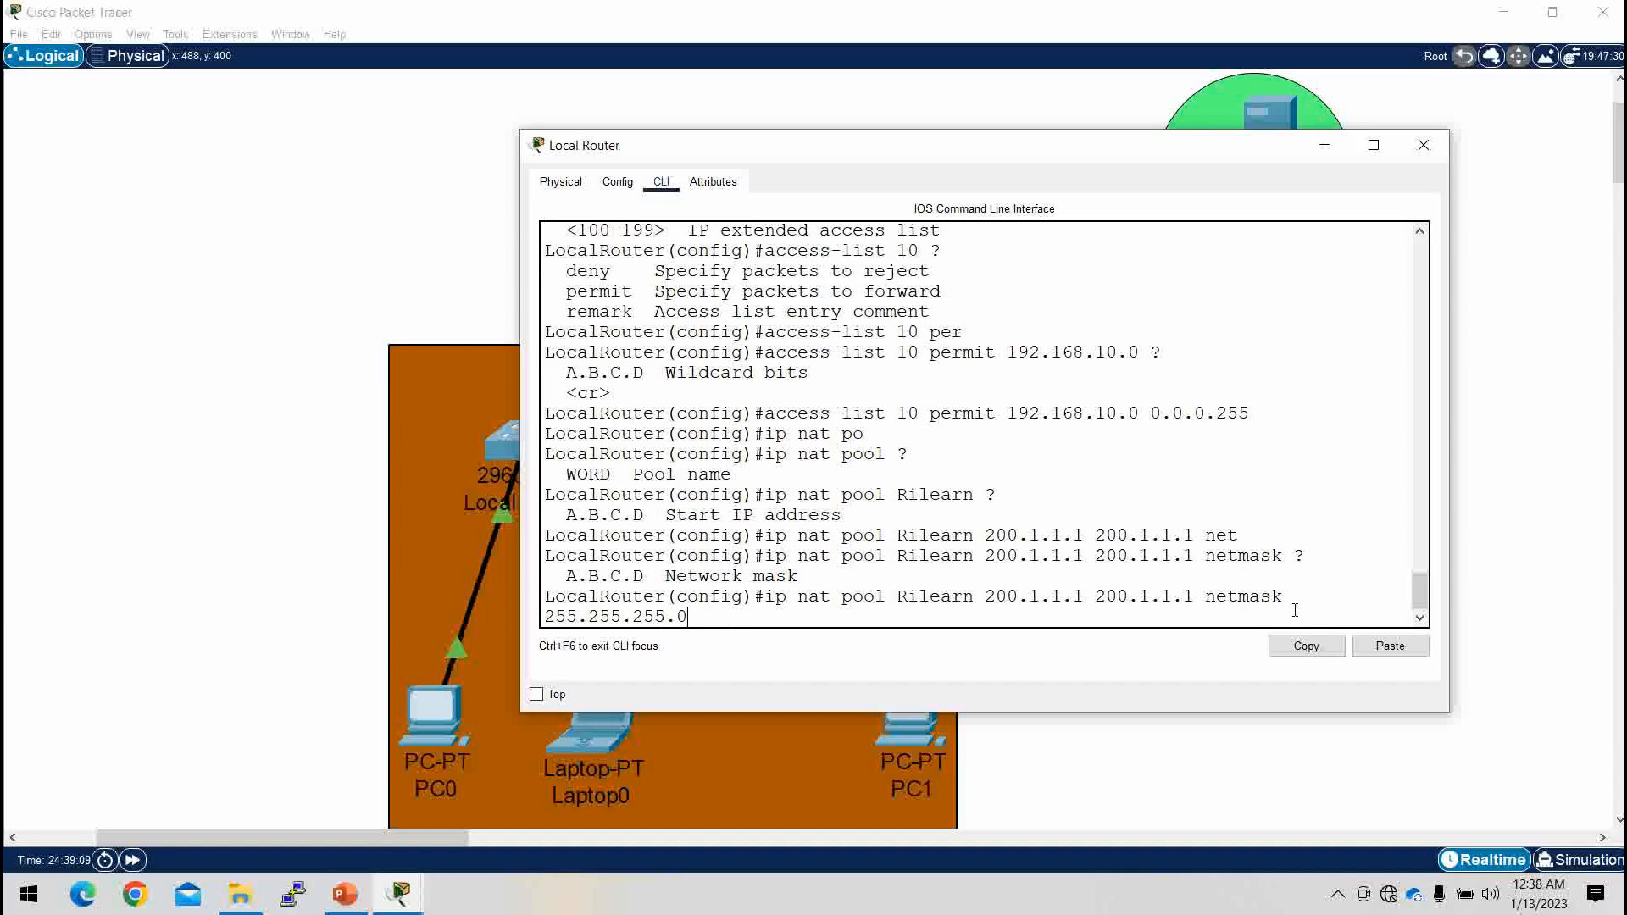
{"action": "key", "text": "Return"}
{"action": "key", "text": "Return"}
{"action": "key", "text": "Return"}
{"action": "key", "text": "Return"}
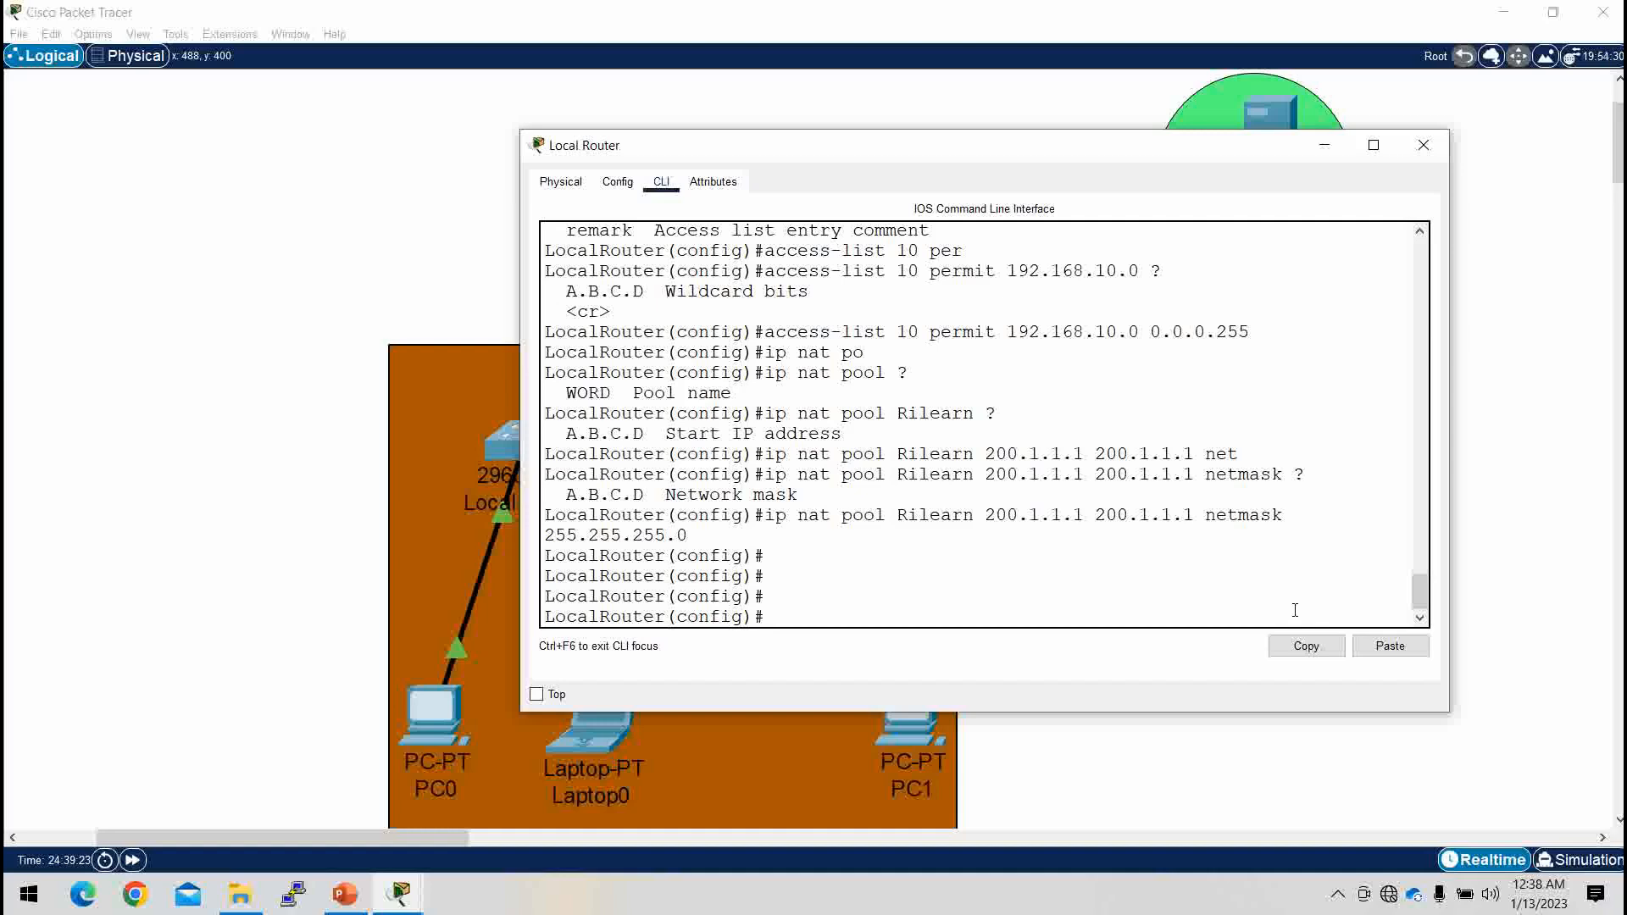
Step: Begin an ip nat inside source list command on the Local Router, using the inline help to choose the source type
{"action": "type", "text": "ip nat so"}
{"action": "key", "text": "Tab"}
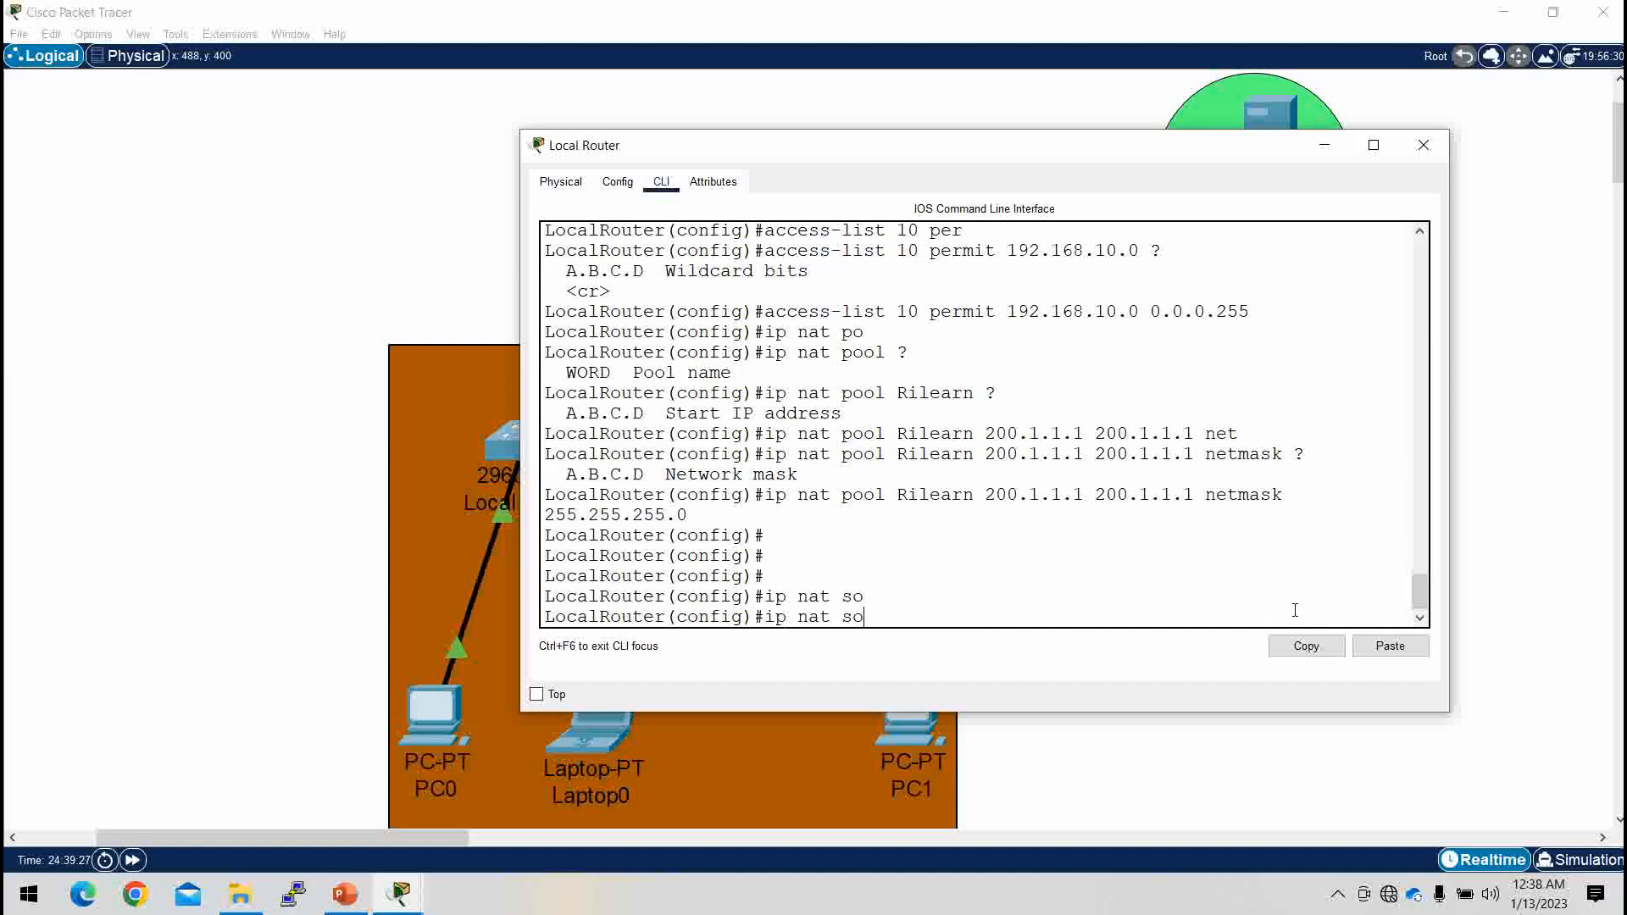
{"action": "key", "text": "BackSpace"}
{"action": "key", "text": "BackSpace"}
{"action": "type", "text": "ins"}
{"action": "key", "text": "Tab"}
{"action": "type", "text": "so"}
{"action": "key", "text": "Tab"}
{"action": "type", "text": "?"}
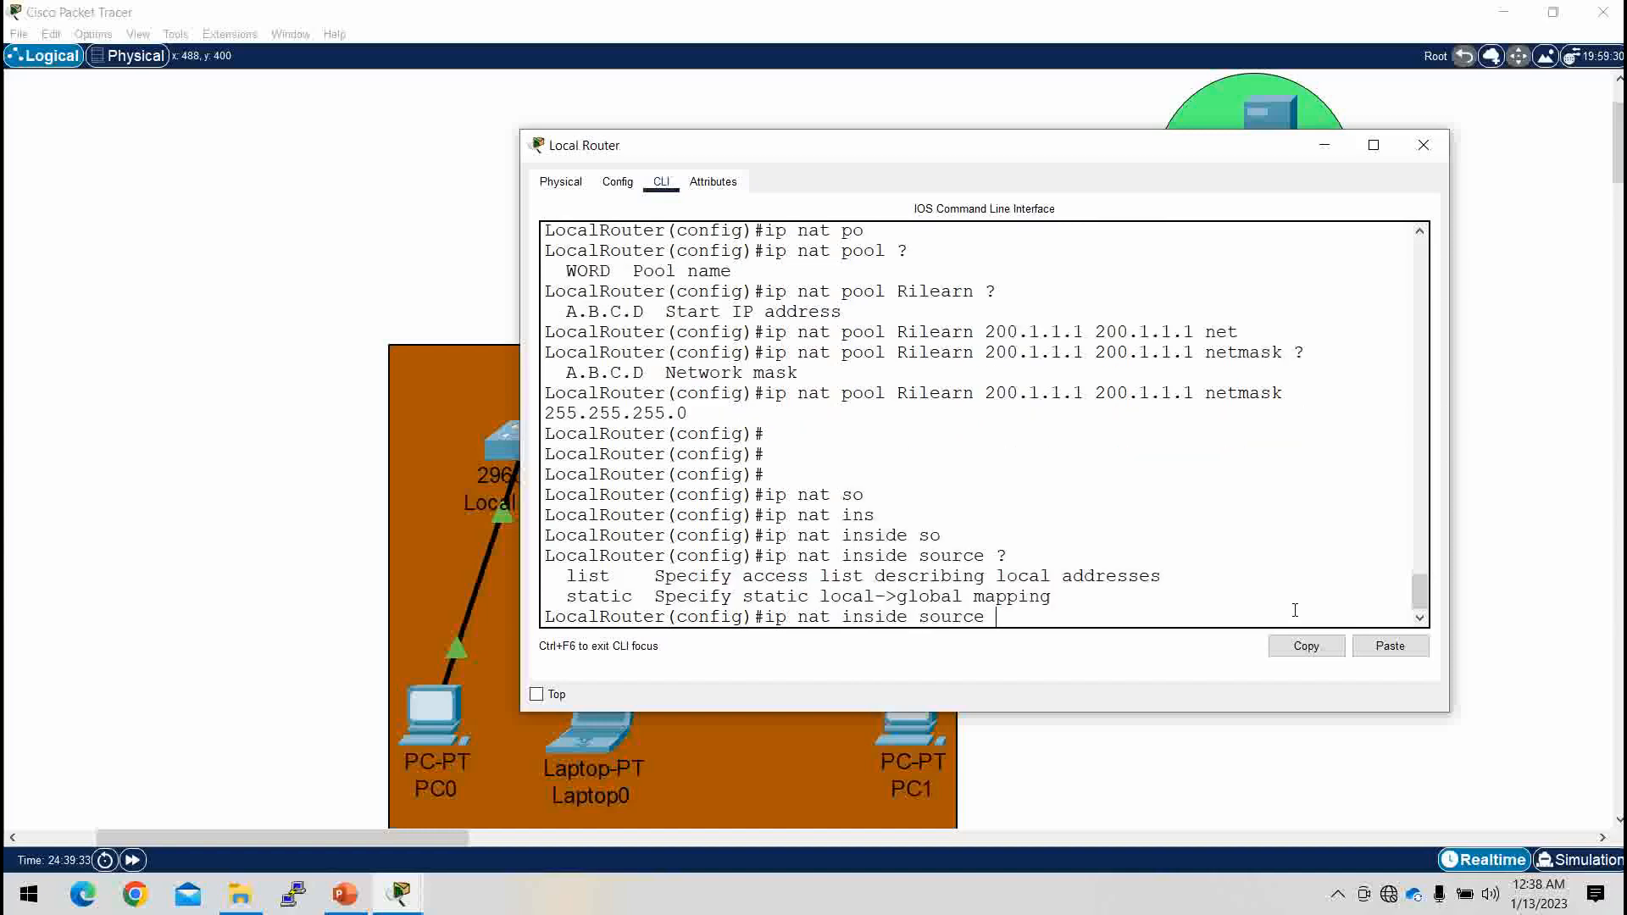
{"action": "type", "text": "lis"}
{"action": "key", "text": "Tab"}
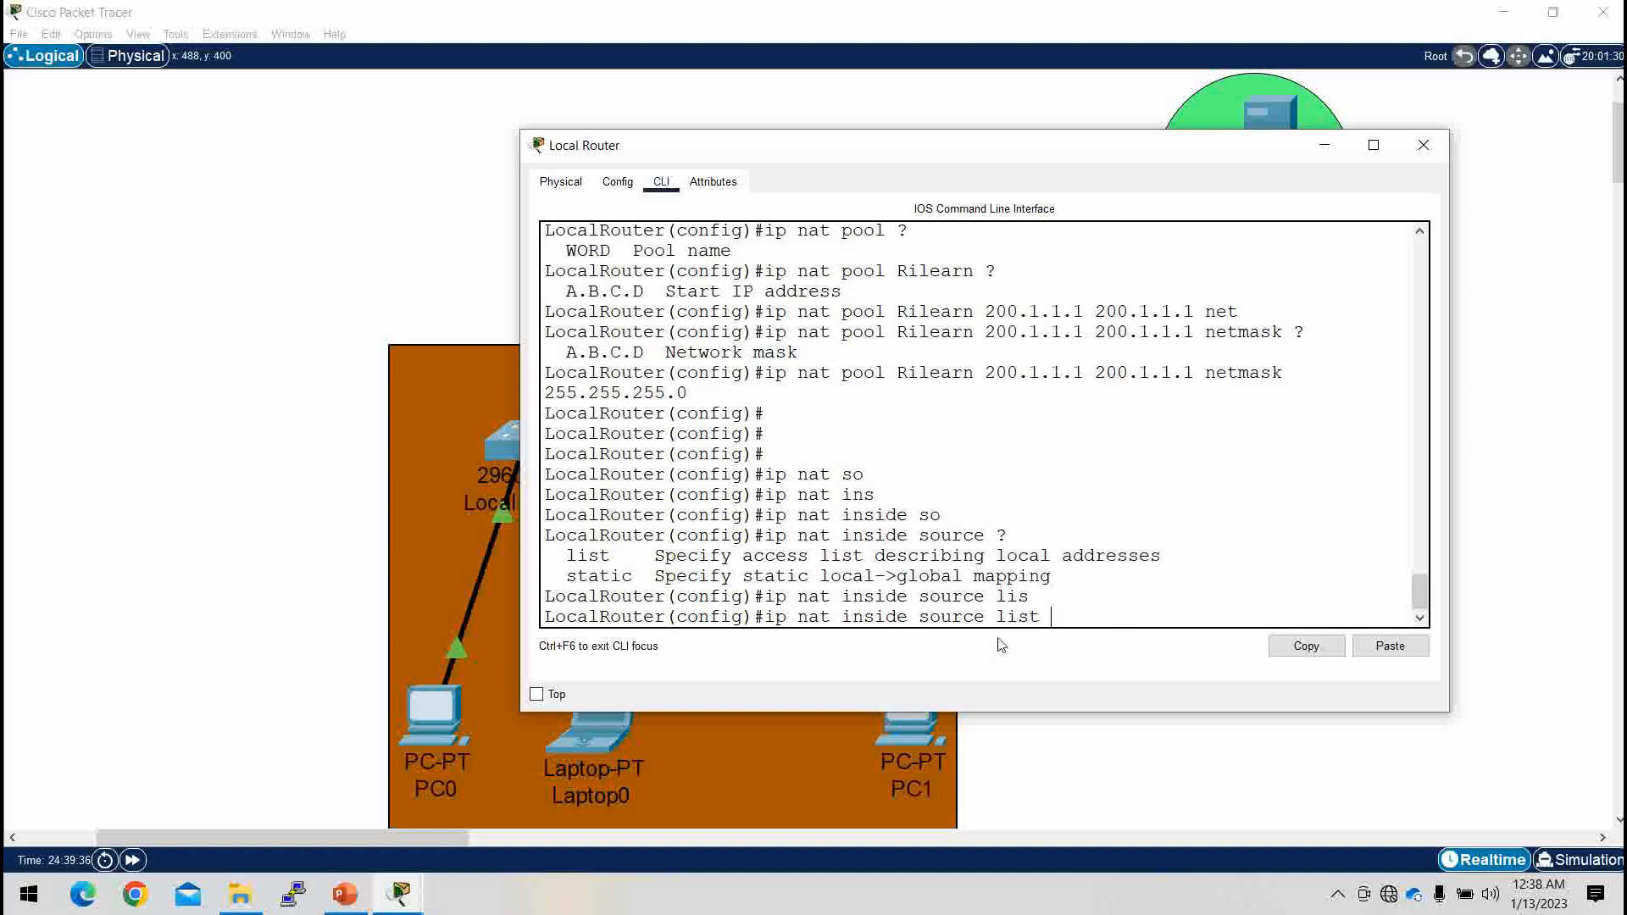
Step: Link access list 10 to pool Rilearn in the NAT command and display help for the remaining options
{"action": "scroll", "coordinate": [803, 296], "scroll_direction": "up", "scroll_amount": 2}
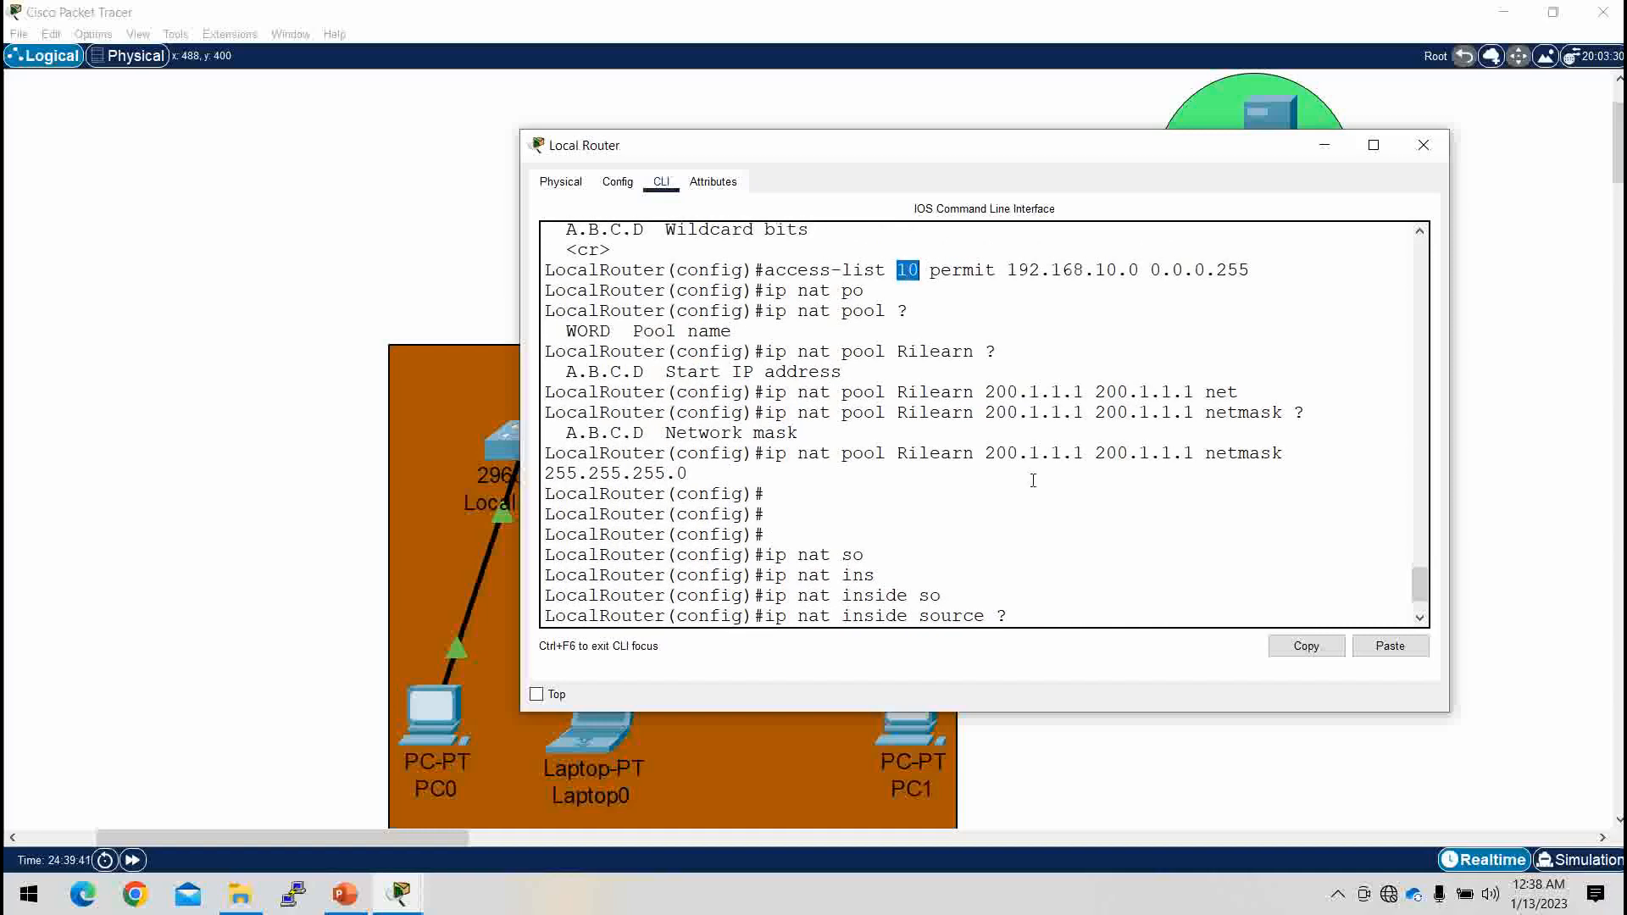
{"action": "scroll", "coordinate": [1033, 533], "scroll_direction": "down", "scroll_amount": 2}
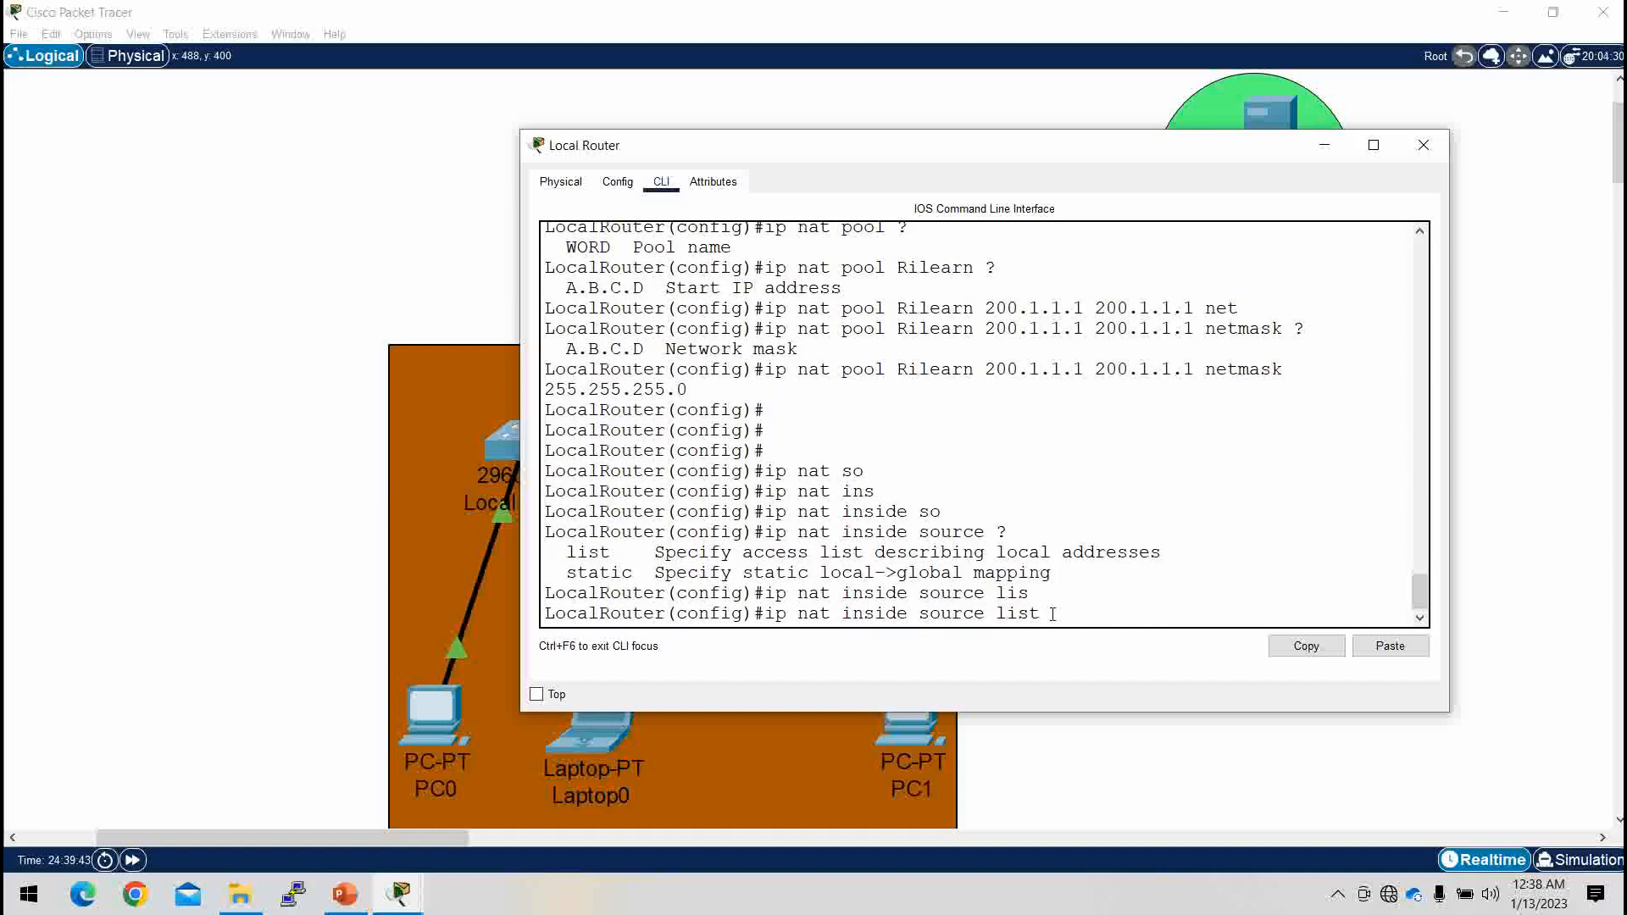
{"action": "type", "text": "10 po"}
{"action": "key", "text": "Tab"}
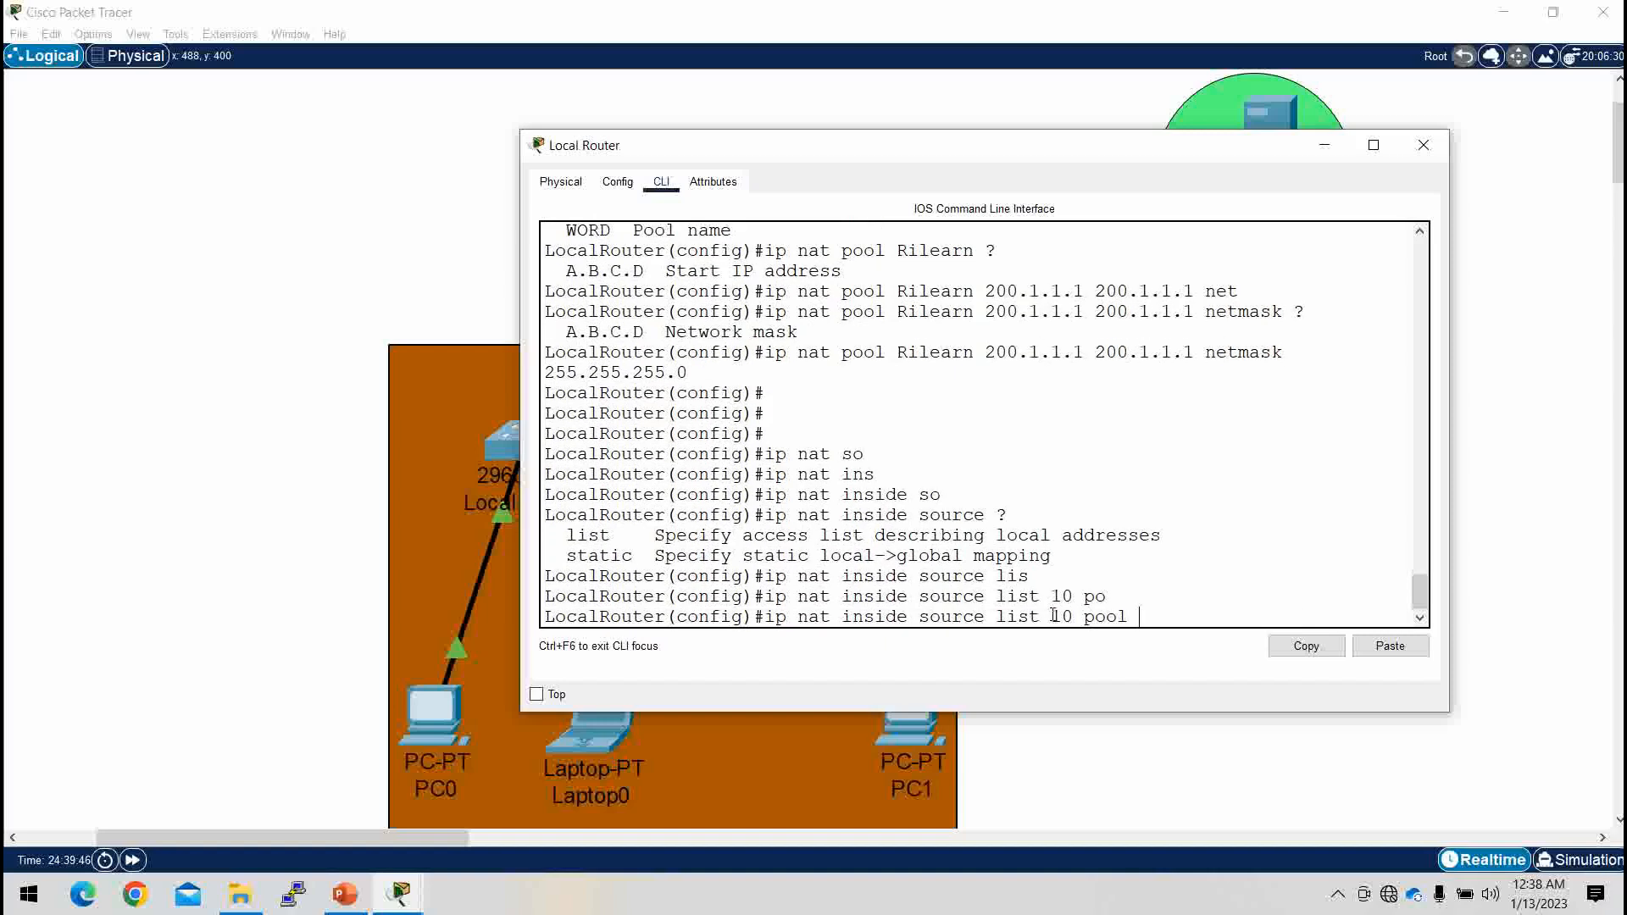
{"action": "double_click", "coordinate": [924, 350]}
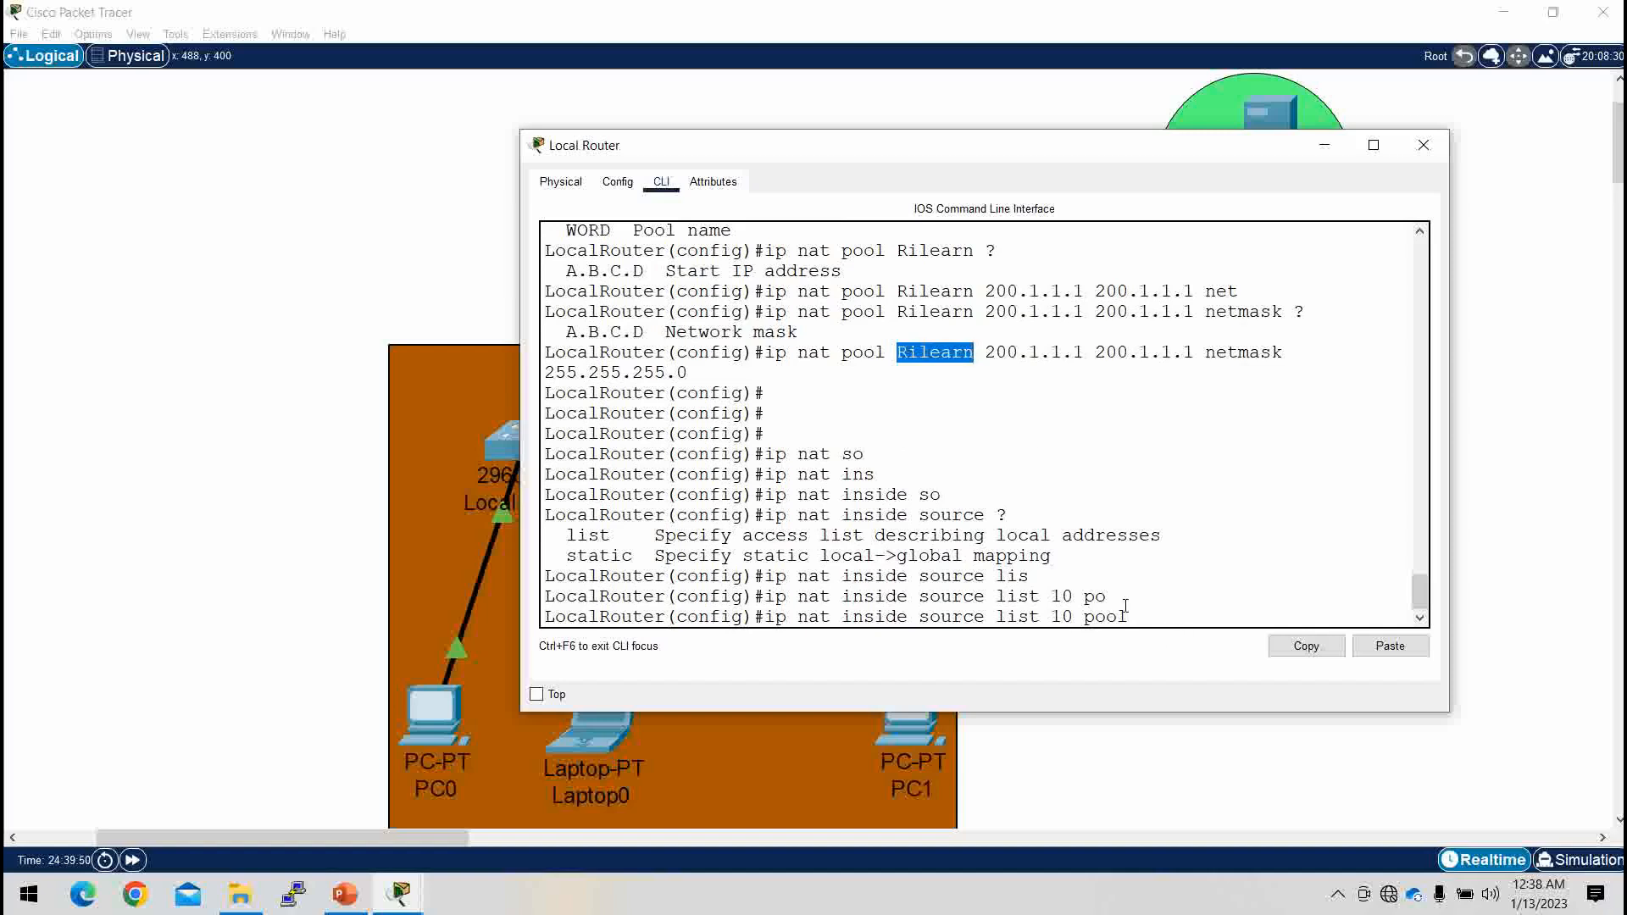
{"action": "left_click", "coordinate": [1153, 619]}
{"action": "type", "text": "Ri"}
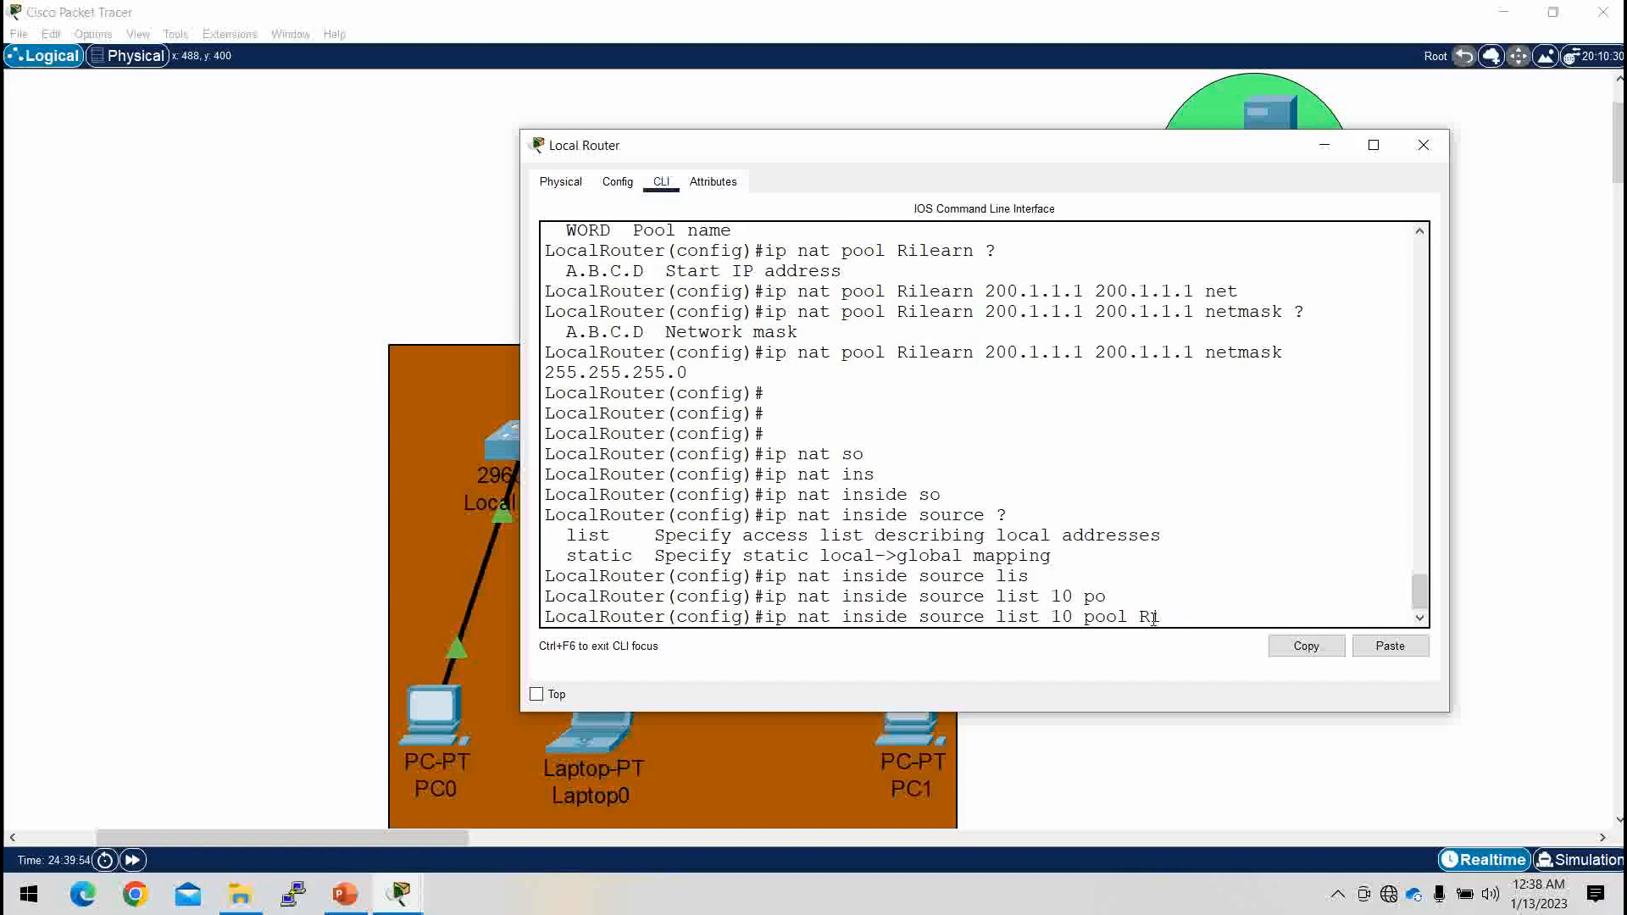
{"action": "type", "text": "learn"}
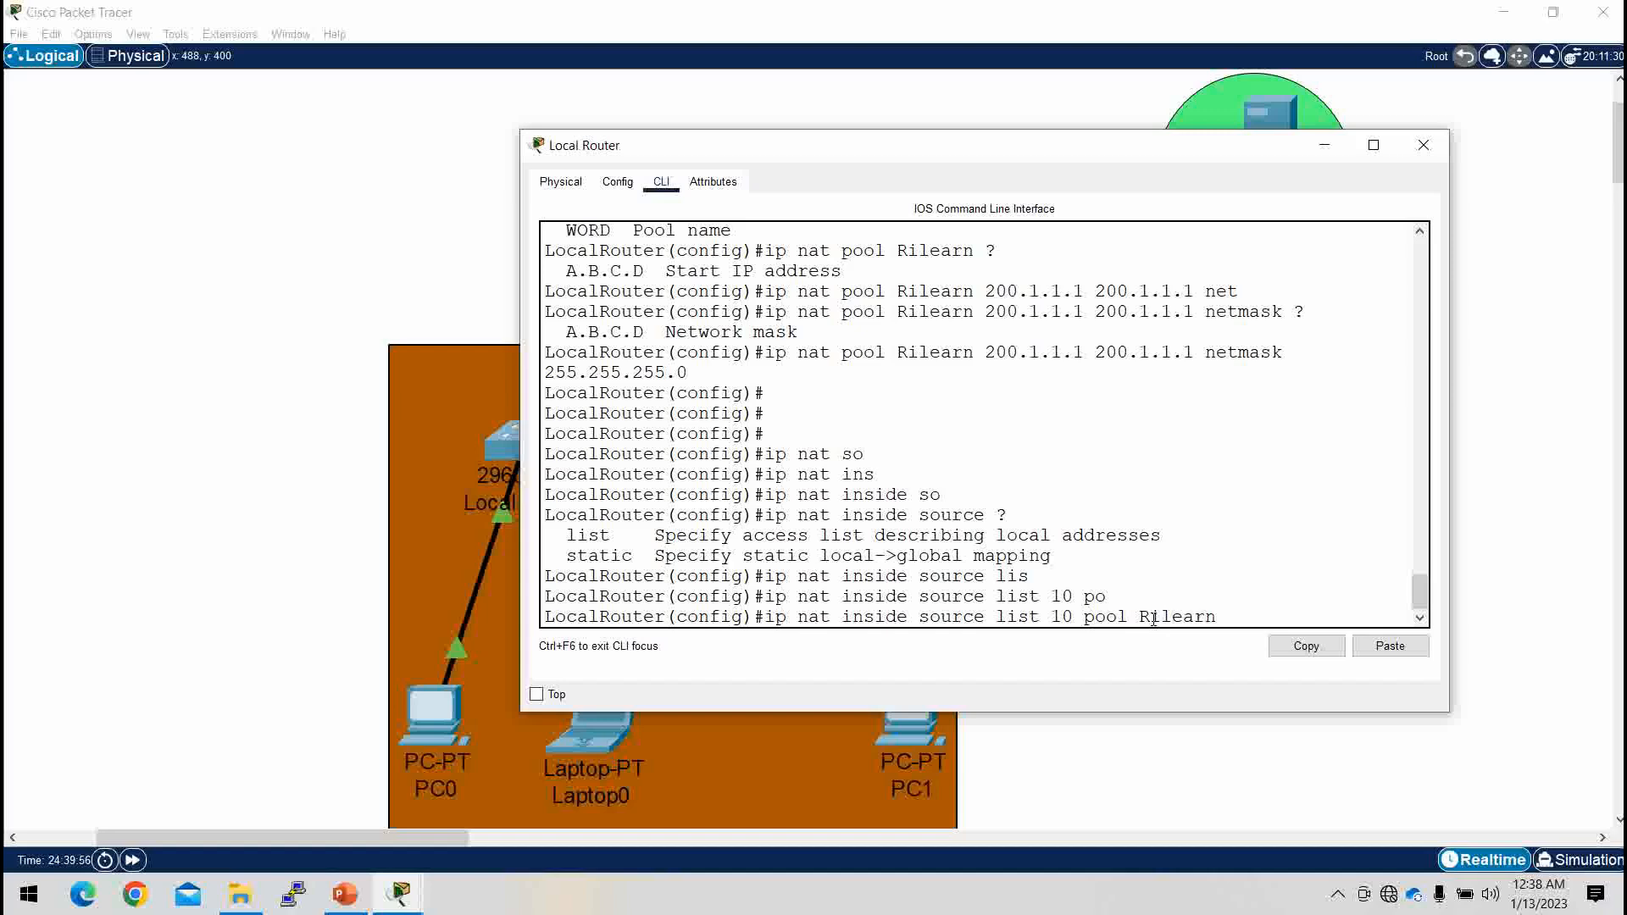
{"action": "type", "text": " ?"}
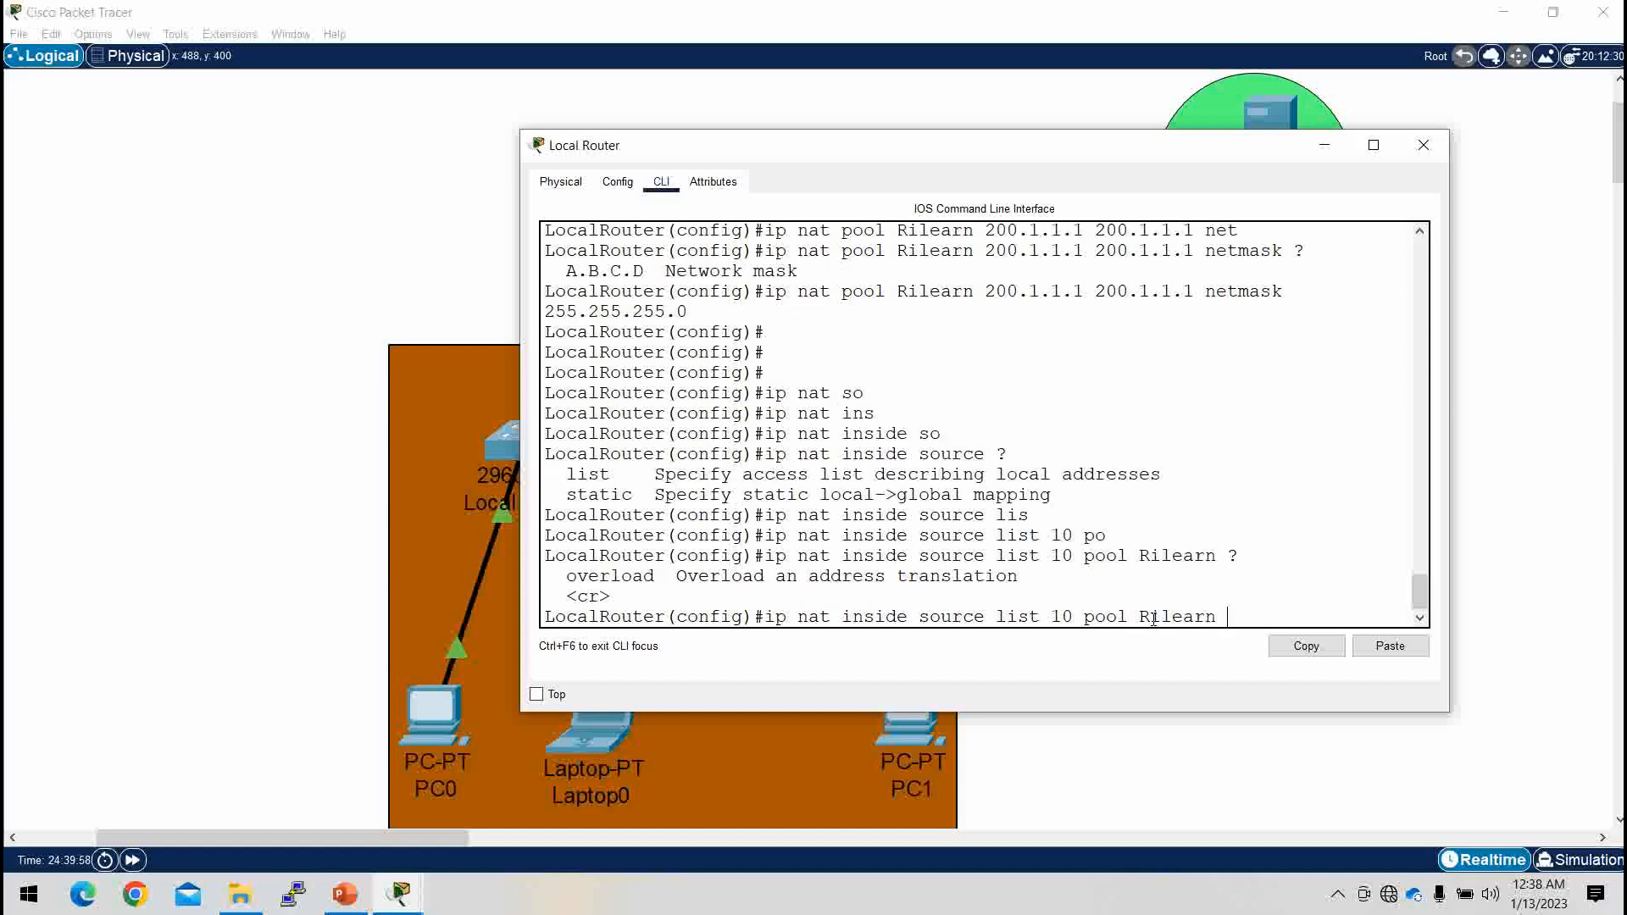
Step: Add the overload option to the NAT command and submit it to enable PAT
{"action": "double_click", "coordinate": [610, 578]}
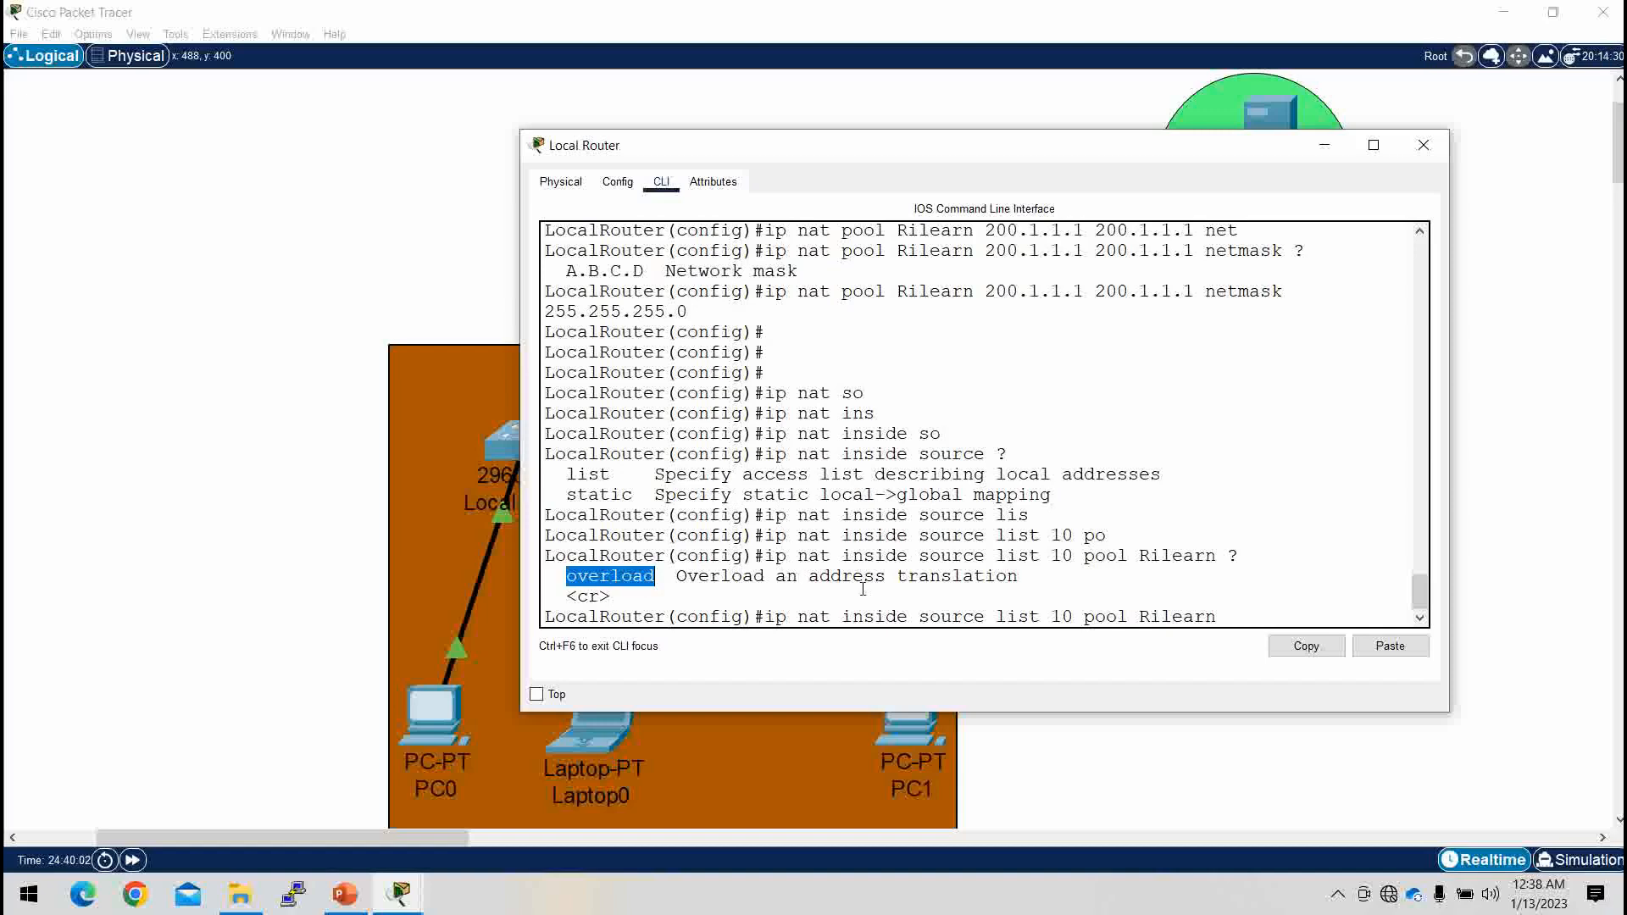
{"action": "left_click", "coordinate": [1241, 621]}
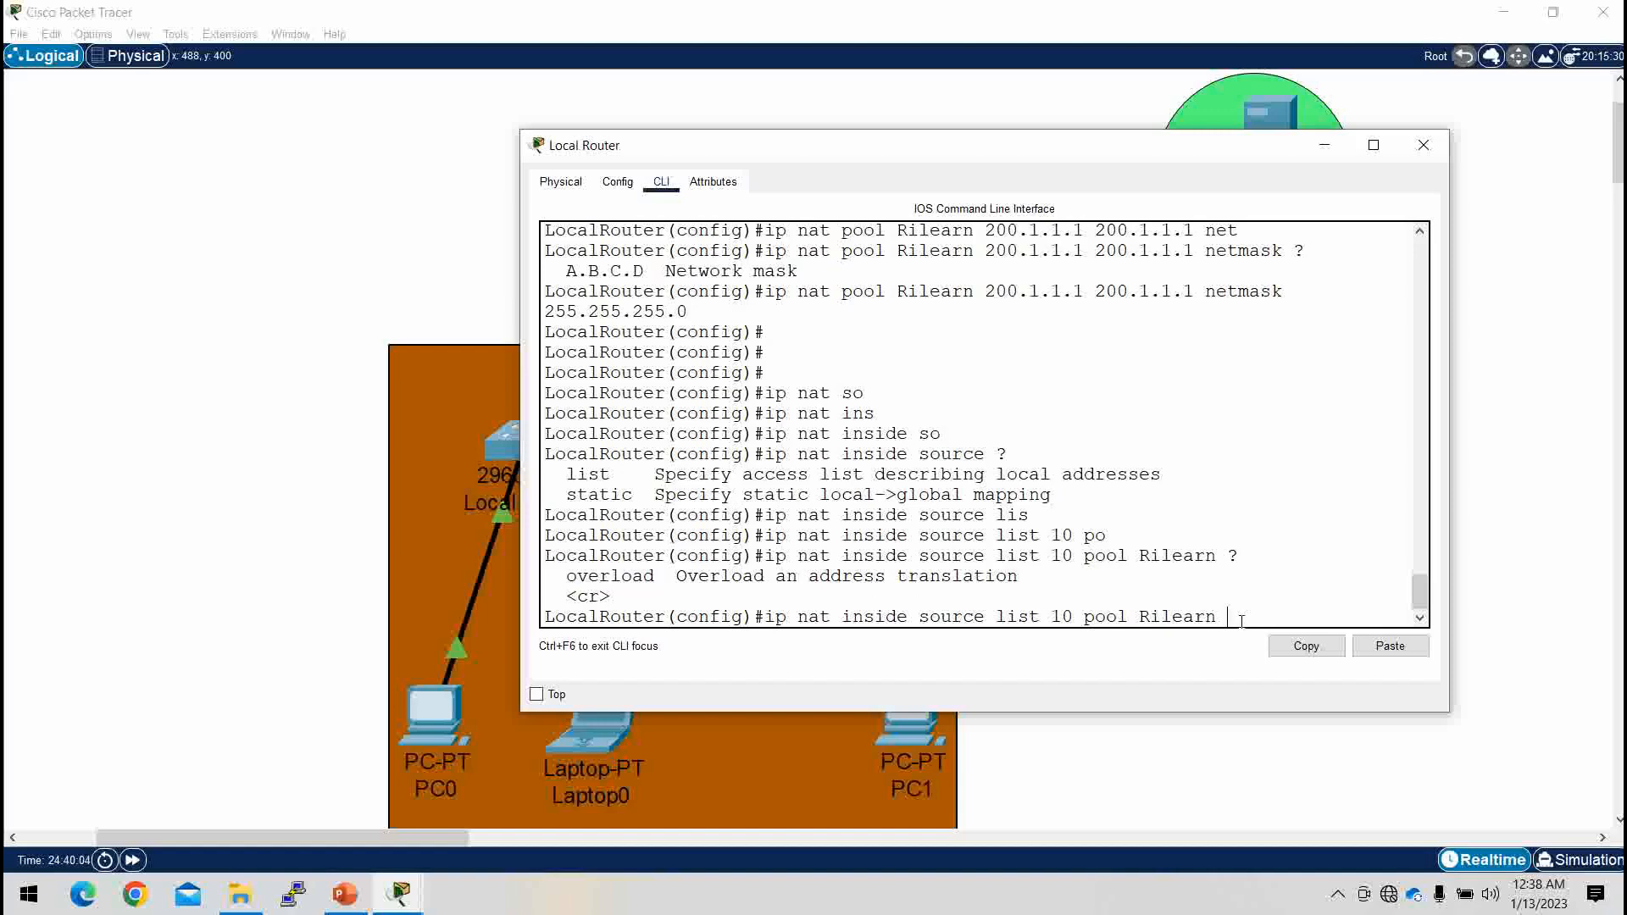
{"action": "type", "text": "over"}
{"action": "key", "text": "Tab"}
{"action": "key", "text": "Return"}
{"action": "key", "text": "Return"}
{"action": "key", "text": "Return"}
{"action": "key", "text": "Return"}
{"action": "key", "text": "Return"}
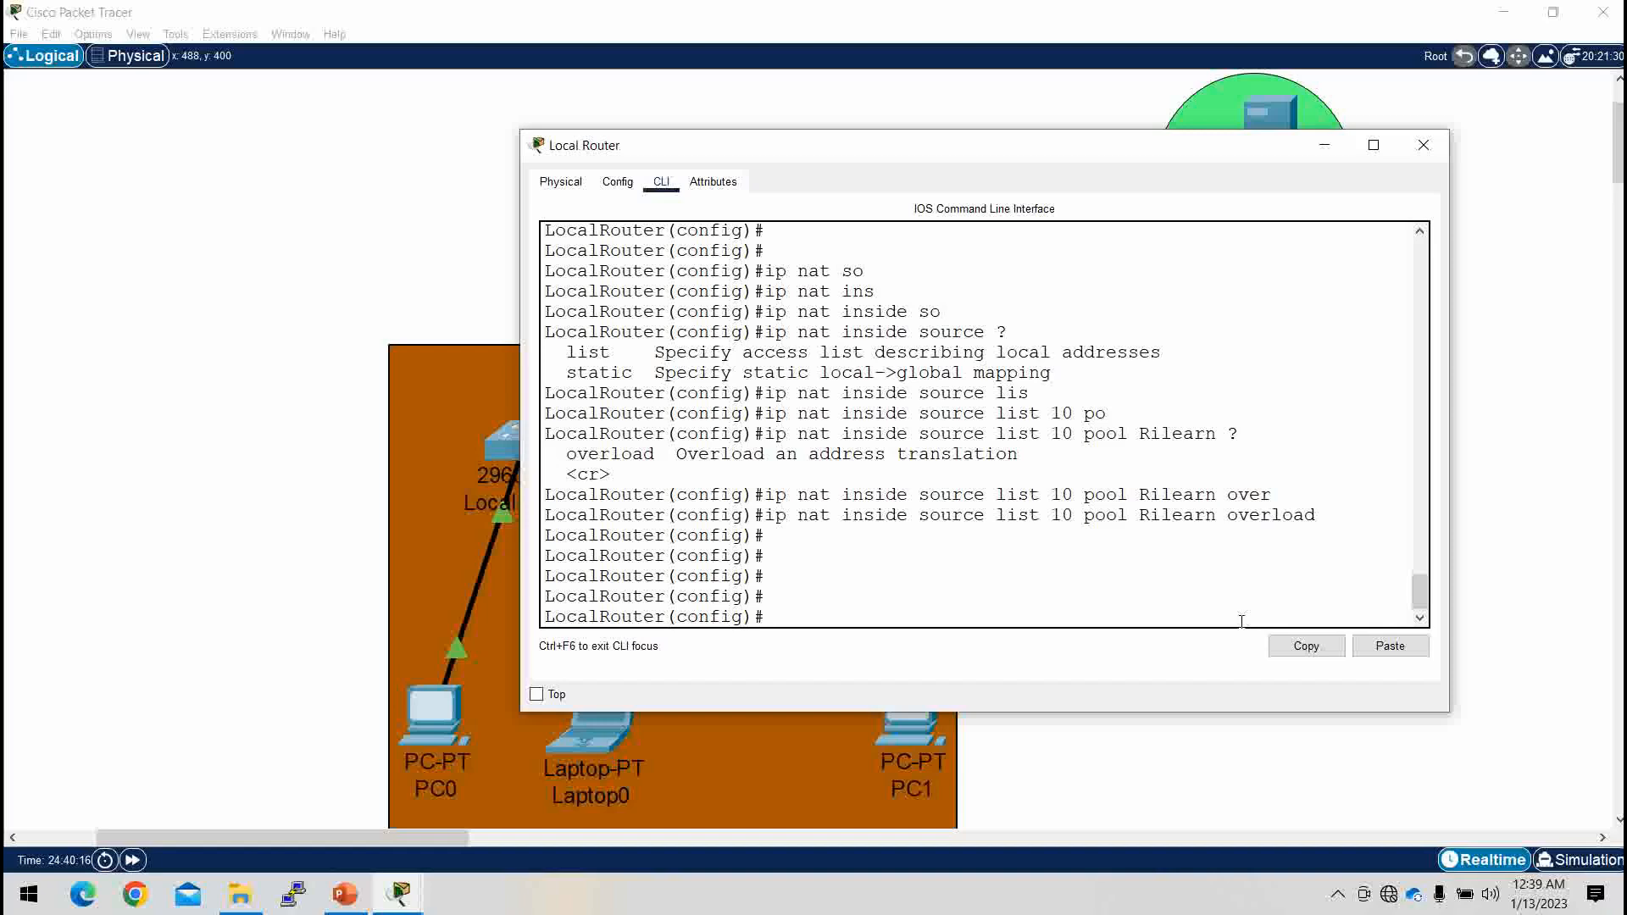
Step: Exit global configuration mode on the Local Router and try to save the configuration with do wr
{"action": "type", "text": "ex"}
{"action": "key", "text": "Return"}
{"action": "key", "text": "Return"}
{"action": "key", "text": "Return"}
{"action": "key", "text": "Return"}
{"action": "key", "text": "Return"}
{"action": "key", "text": "Return"}
{"action": "key", "text": "Return"}
{"action": "type", "text": "do wr"}
{"action": "key", "text": "Return"}
{"action": "key", "text": "Return"}
{"action": "key", "text": "Return"}
{"action": "key", "text": "Return"}
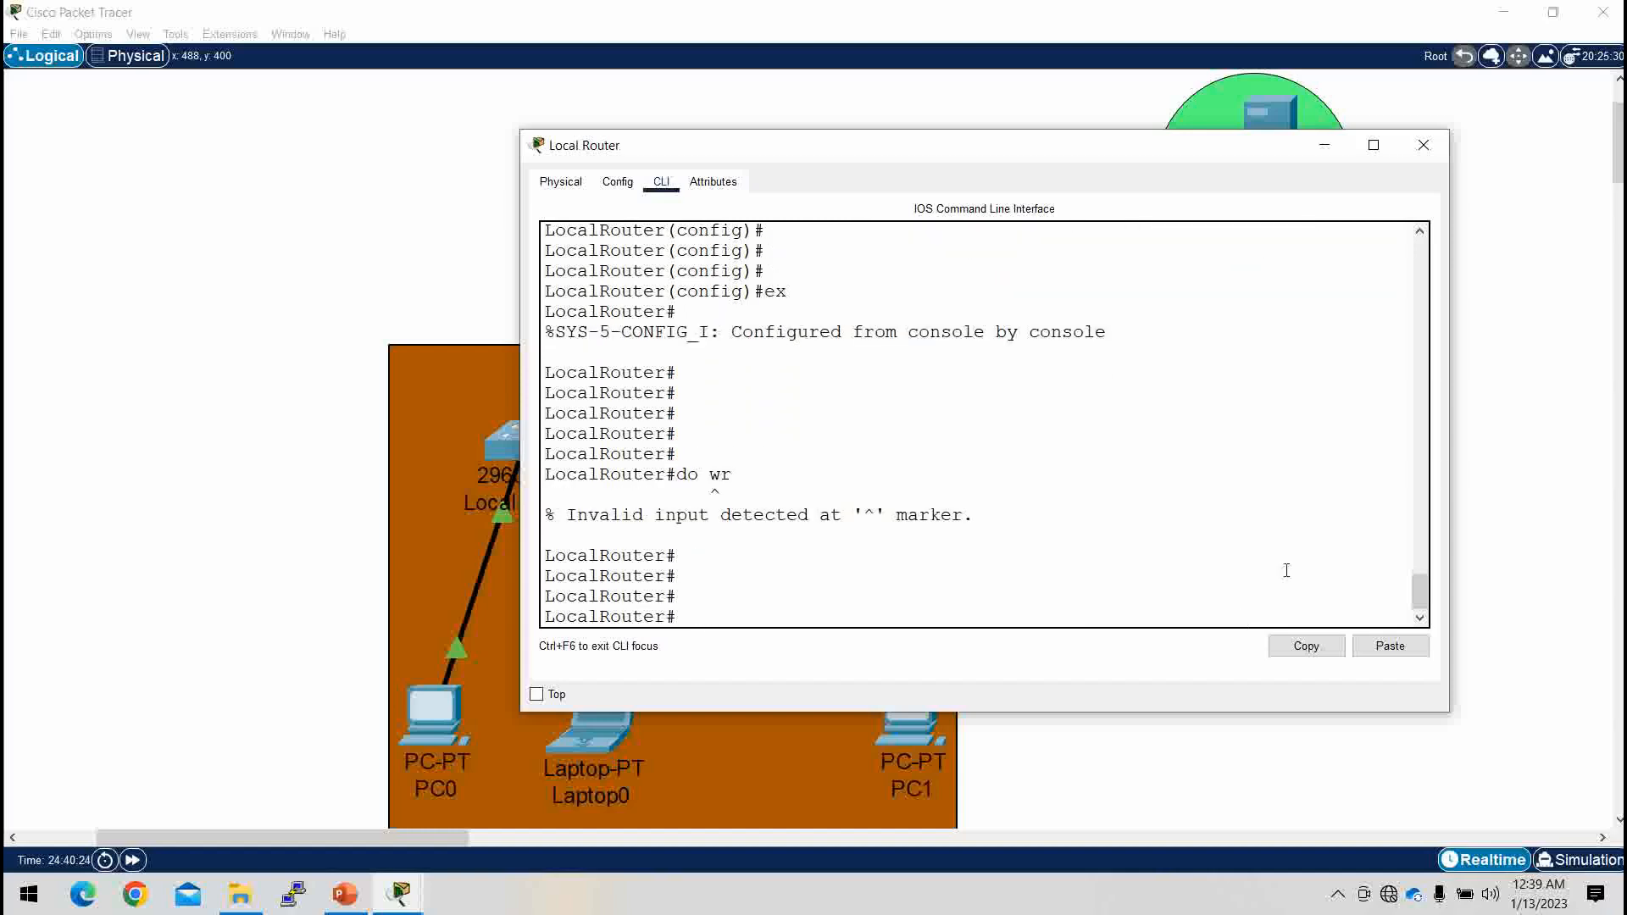
Step: Re-enter global configuration mode on the Local Router with conf t
{"action": "type", "text": "conf t"}
{"action": "key", "text": "Return"}
{"action": "key", "text": "Return"}
{"action": "key", "text": "Return"}
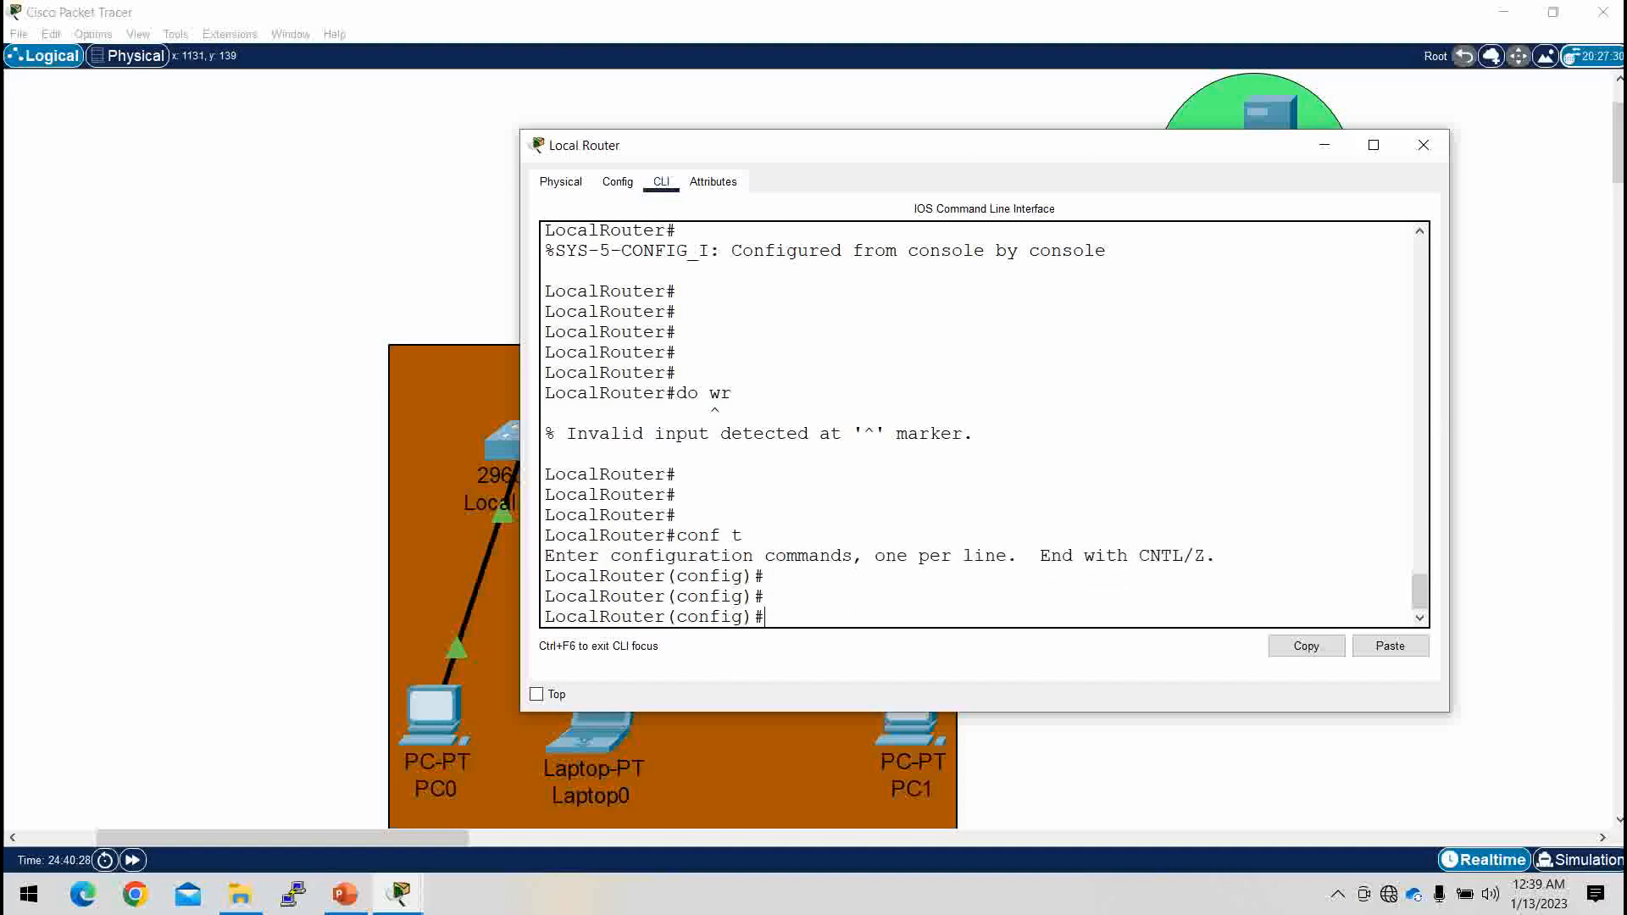
Step: Switch from the Local Router to the ISP Router's command line and try to enter configuration mode with conf t
{"action": "left_click", "coordinate": [1330, 151]}
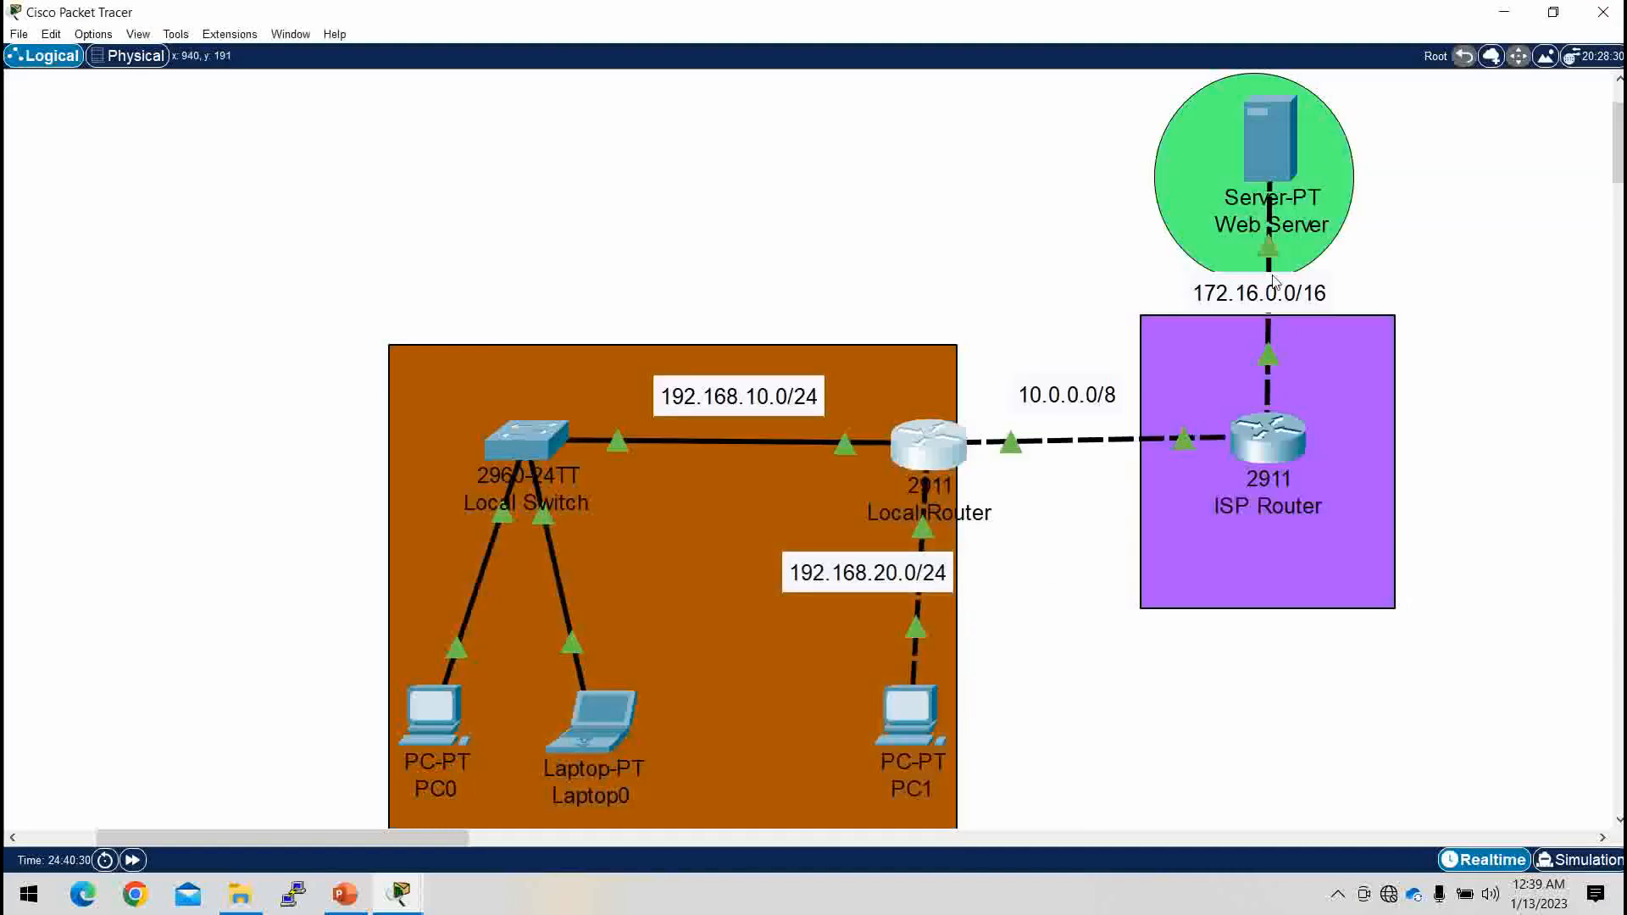
{"action": "mouse_move", "coordinate": [1266, 447]}
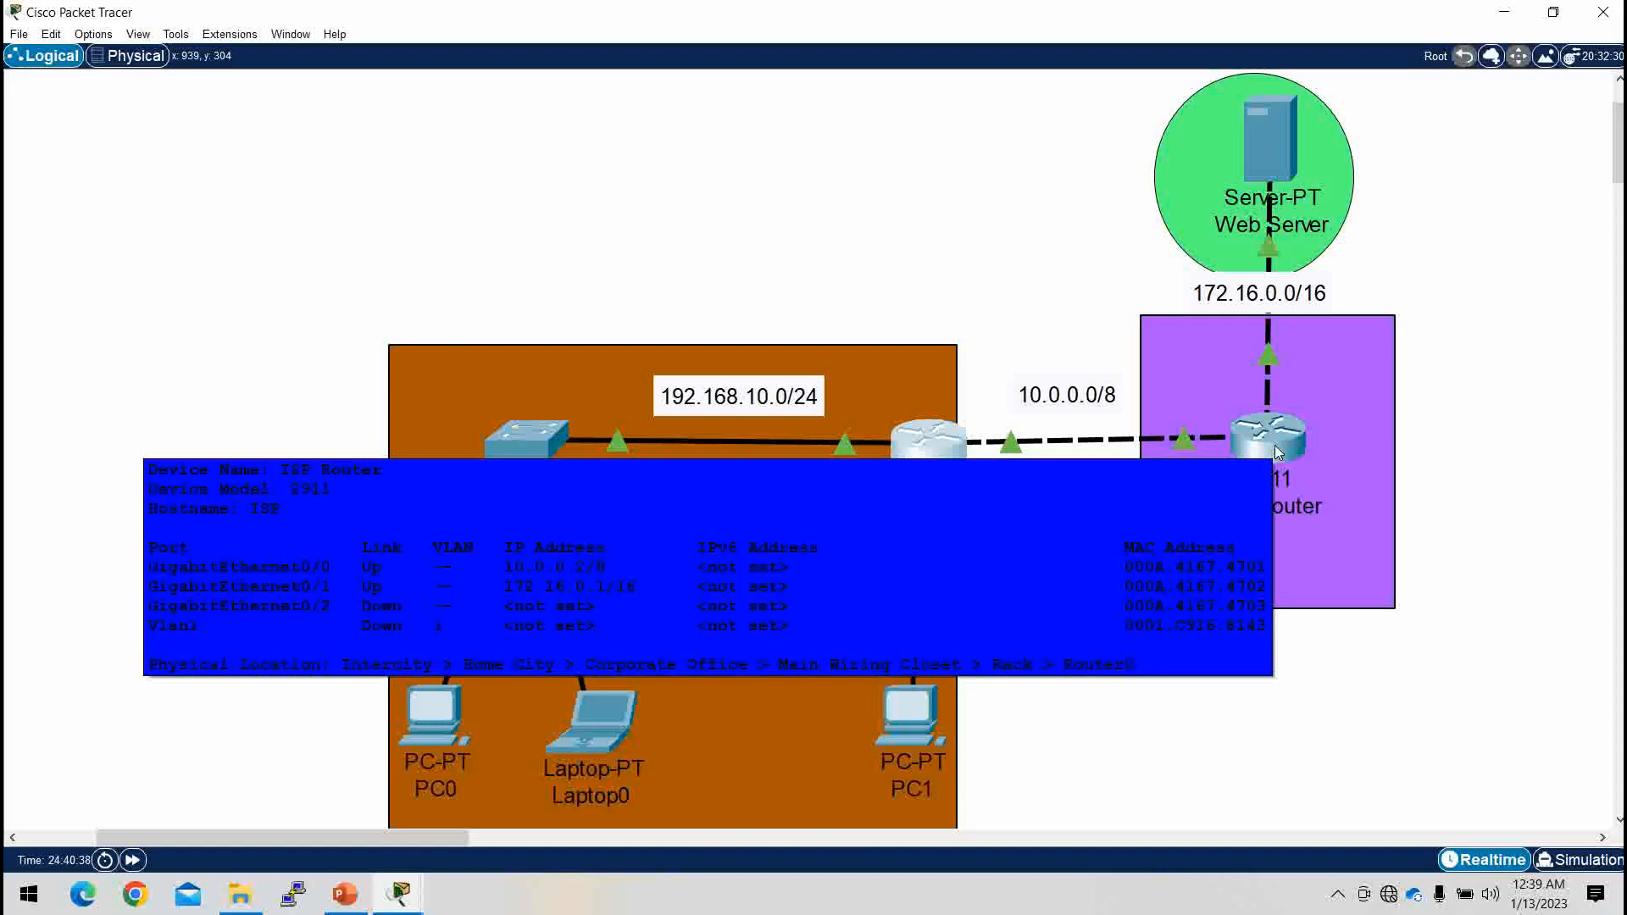
{"action": "left_click", "coordinate": [1277, 451]}
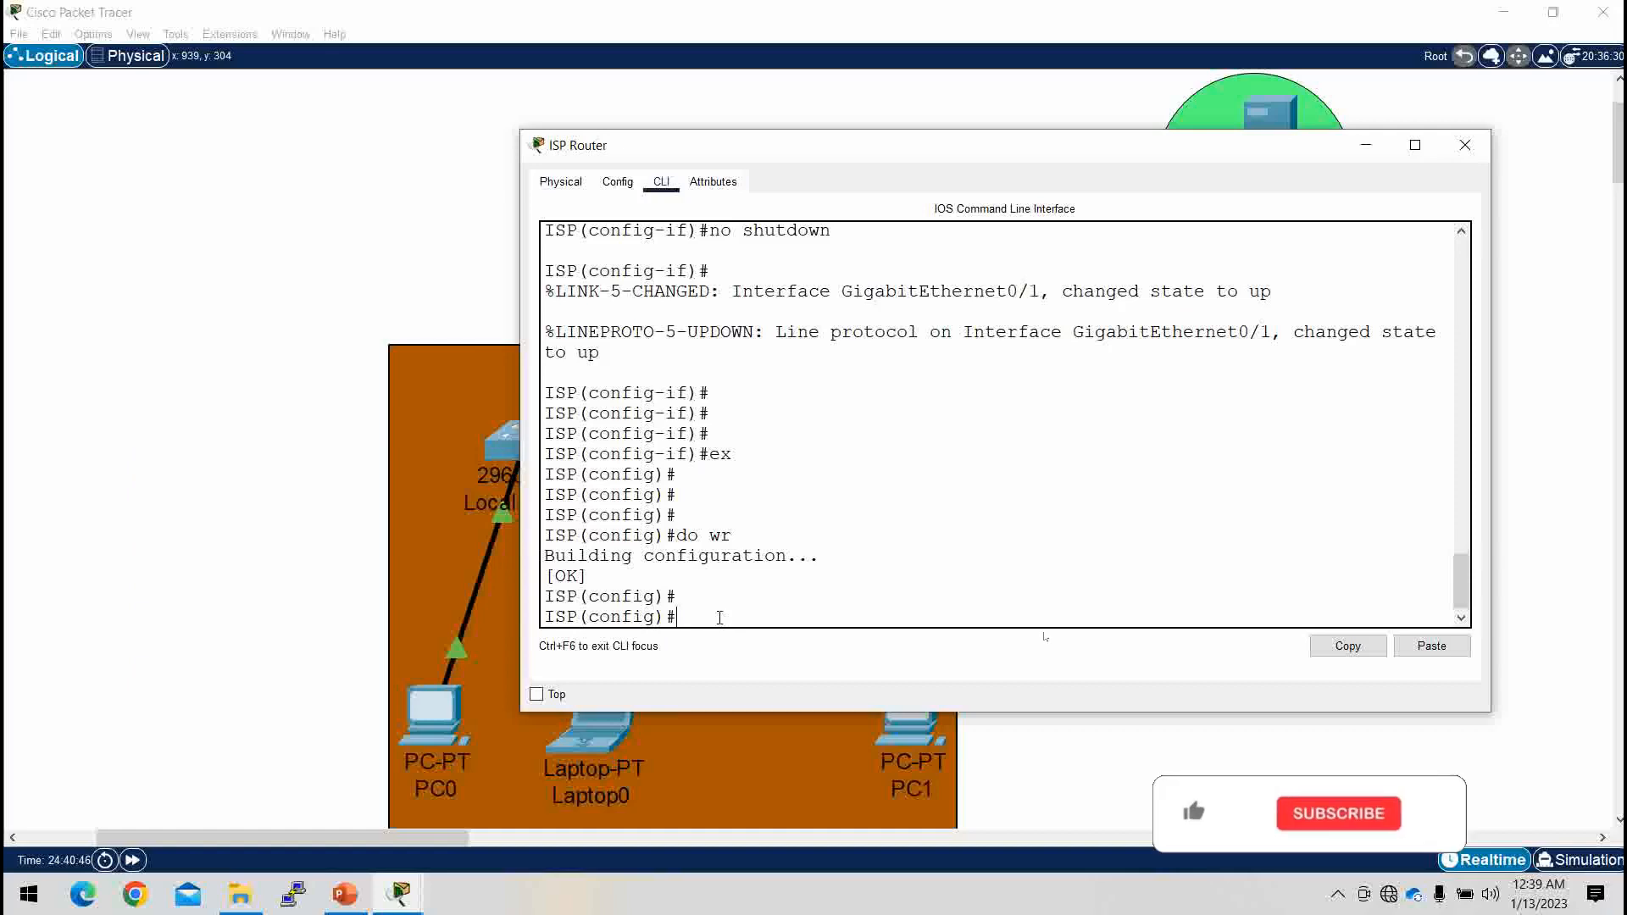
{"action": "type", "text": "conf t"}
{"action": "key", "text": "Return"}
{"action": "key", "text": "Return"}
{"action": "key", "text": "Return"}
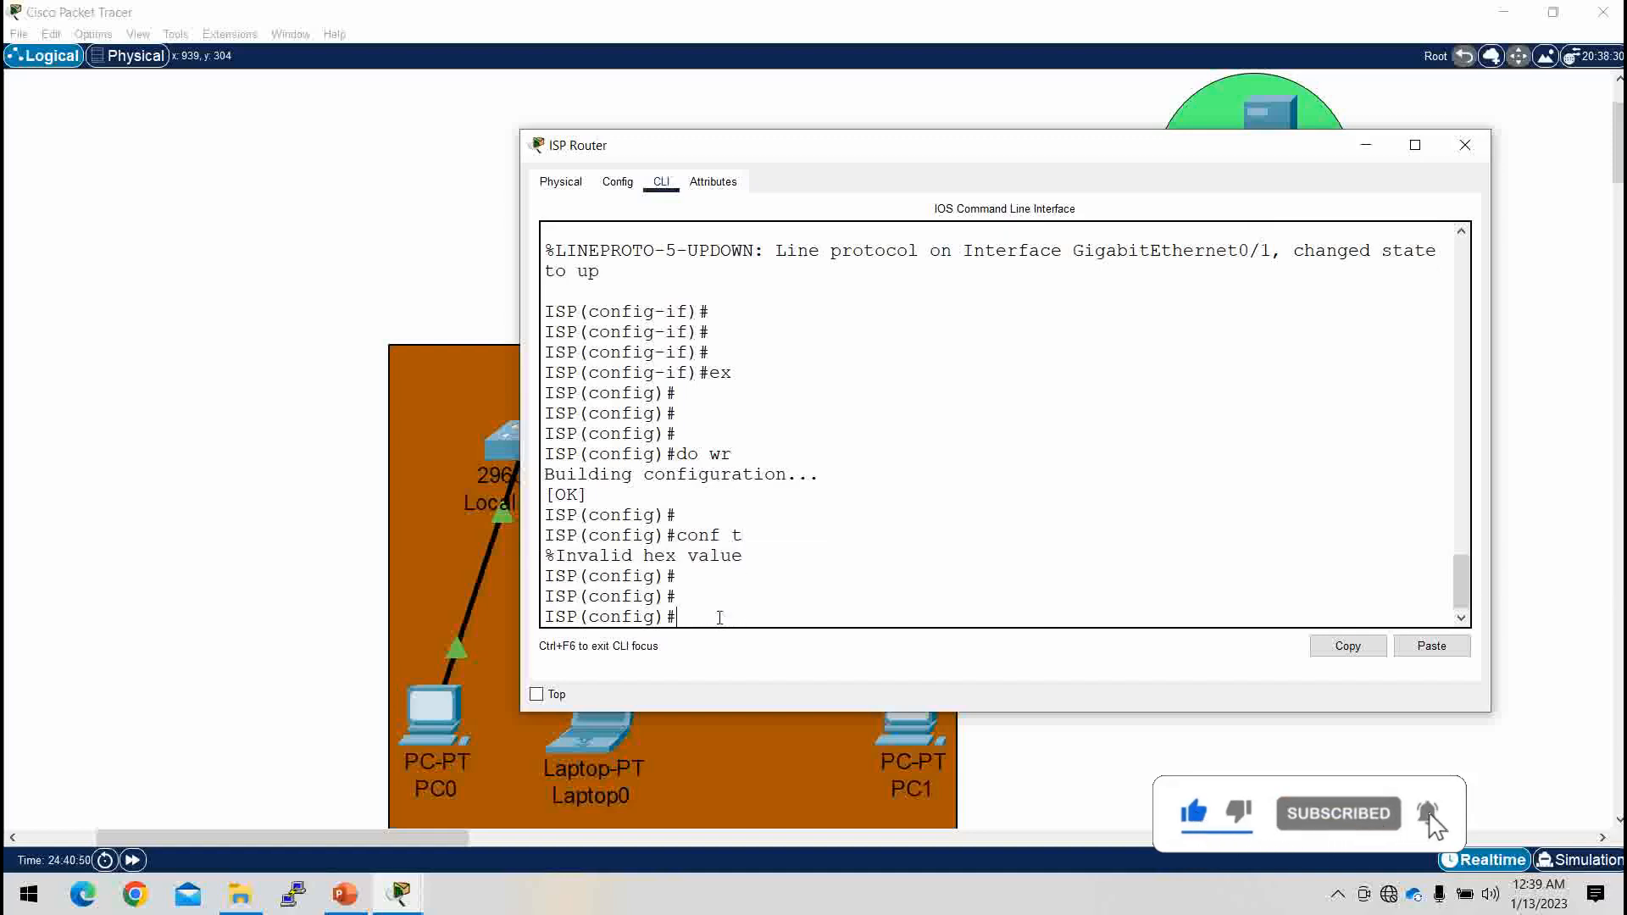
Step: Add a static route on the ISP Router to network 200.1.1.0 with mask 255.255.255.0 through next hop 10.0.0.1
{"action": "type", "text": "ip"}
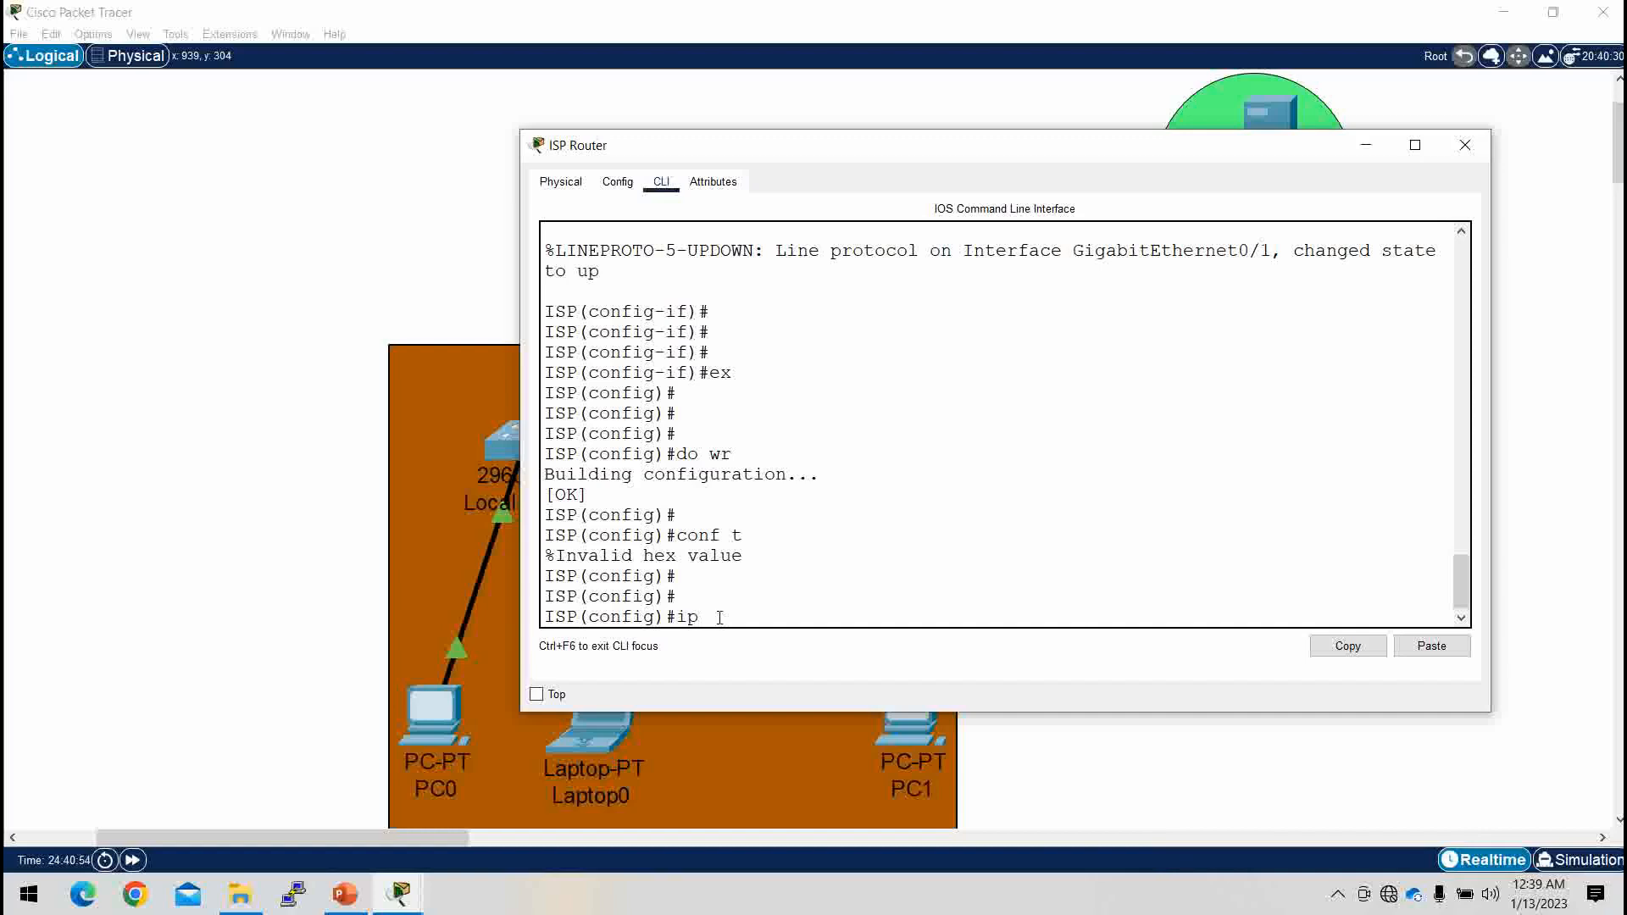
{"action": "type", "text": " rou"}
{"action": "key", "text": "Tab"}
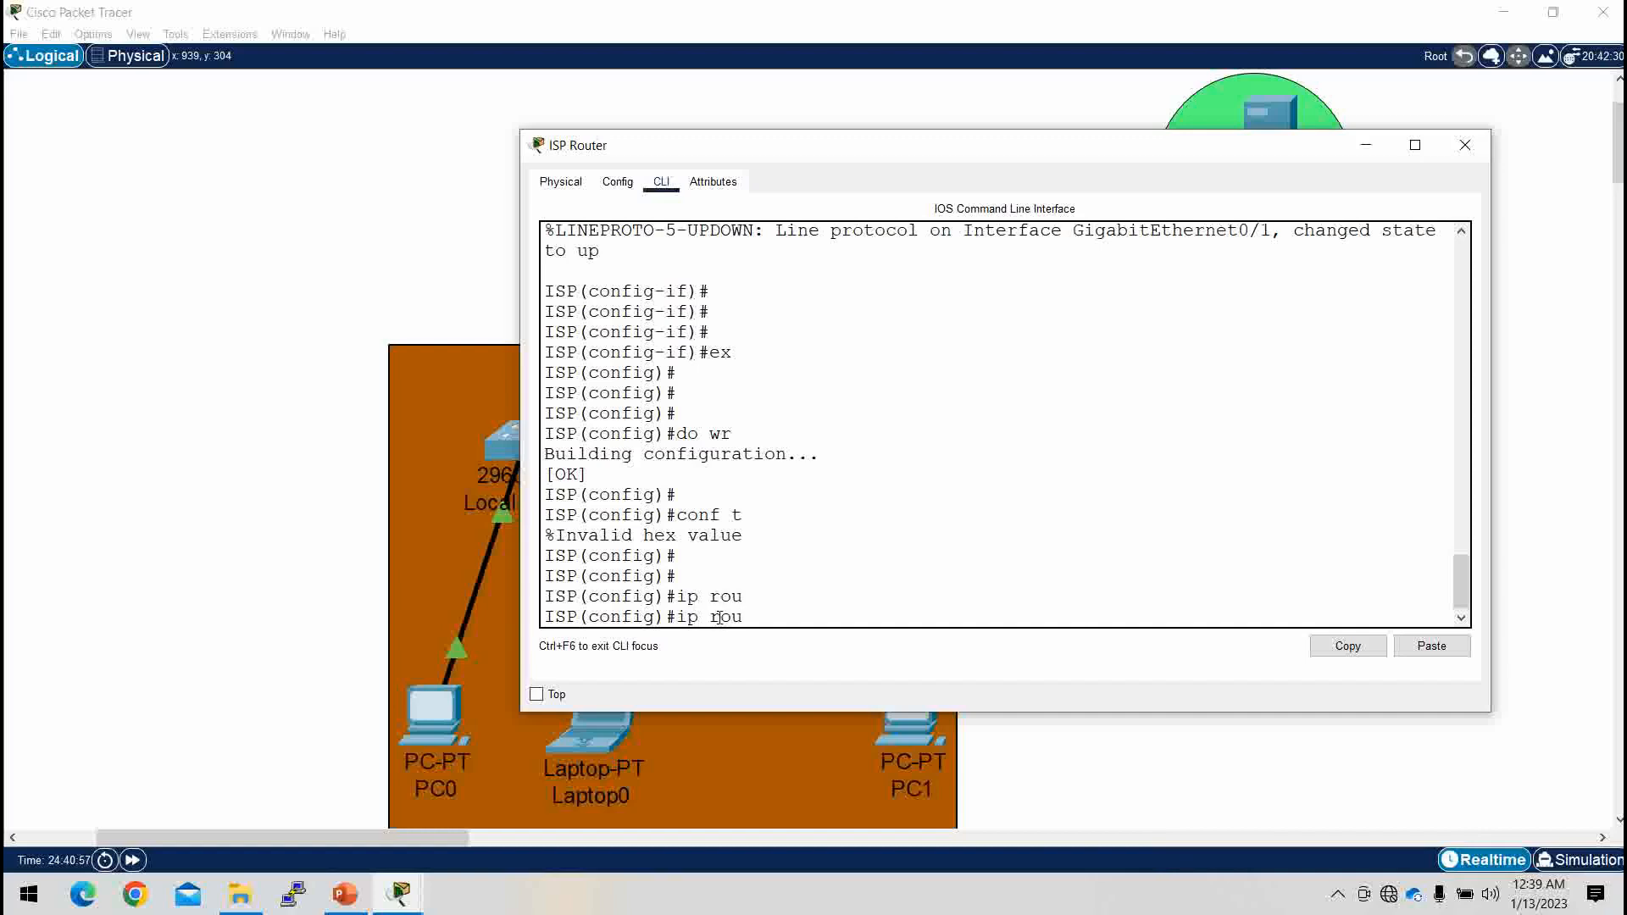
{"action": "type", "text": "te 200.1.1.0 255.255.255.0"}
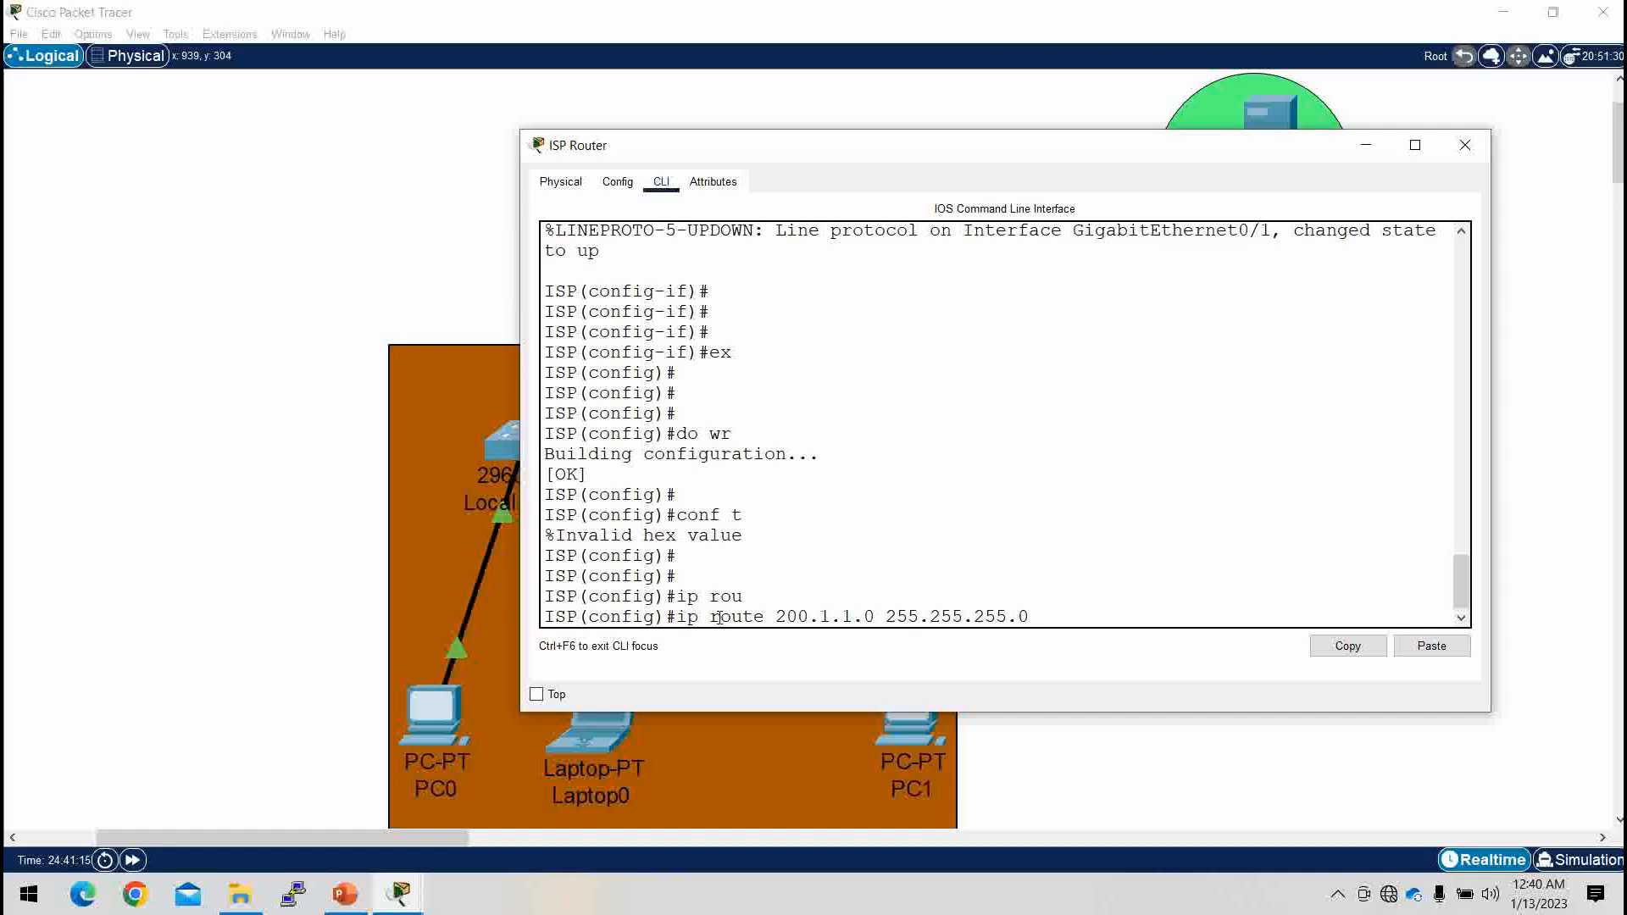
{"action": "left_click", "coordinate": [1364, 145]}
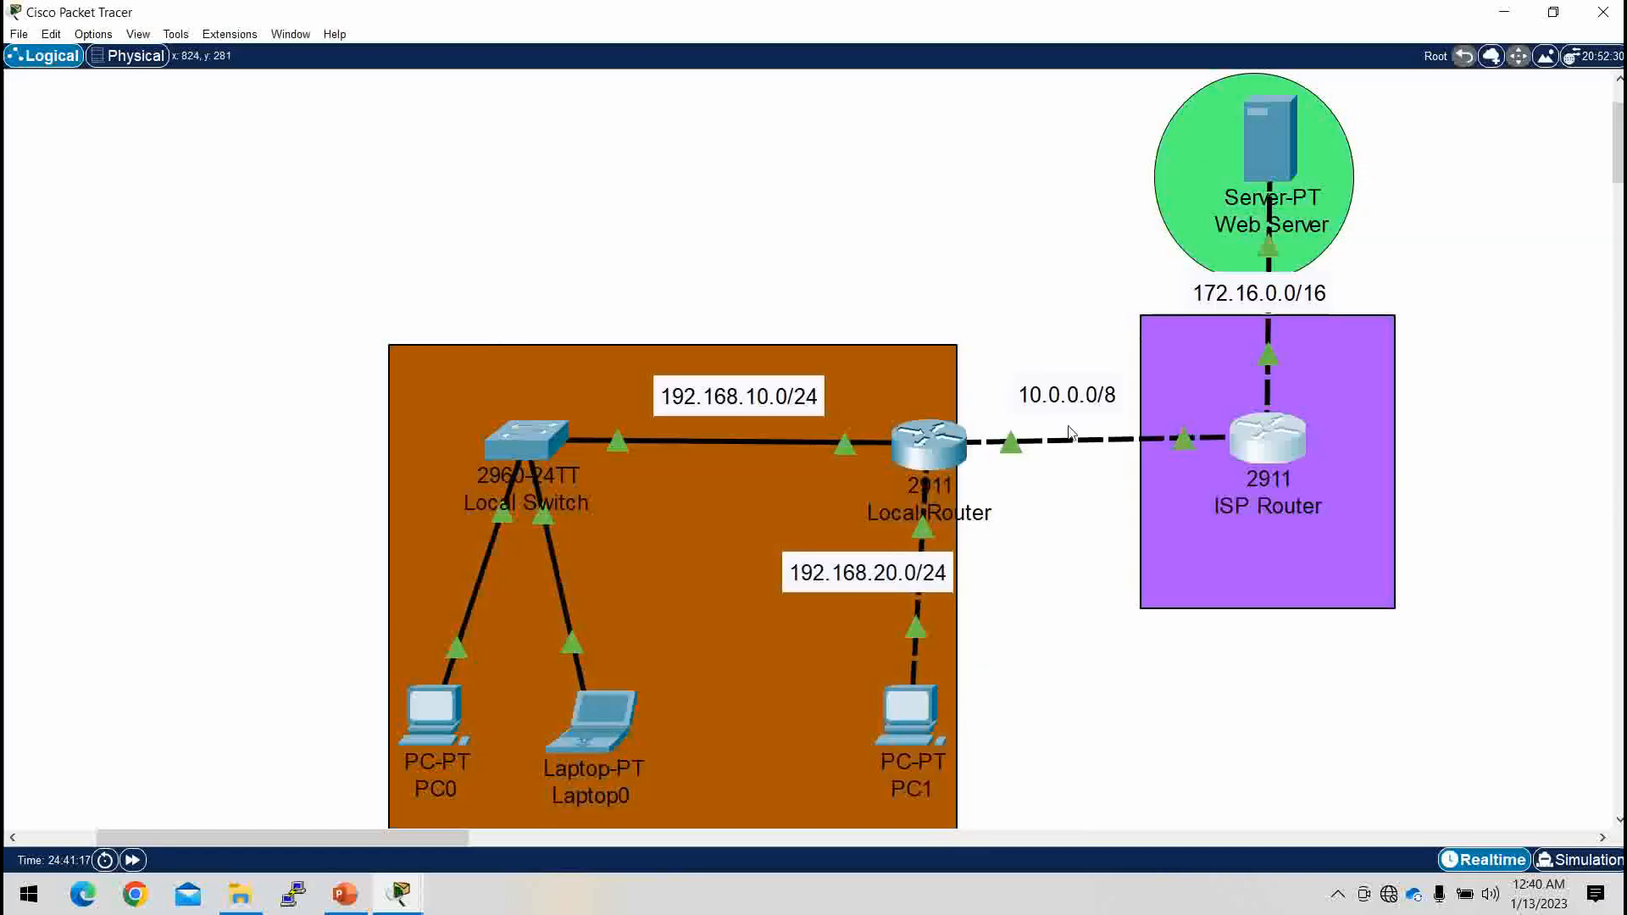
{"action": "mouse_move", "coordinate": [971, 450]}
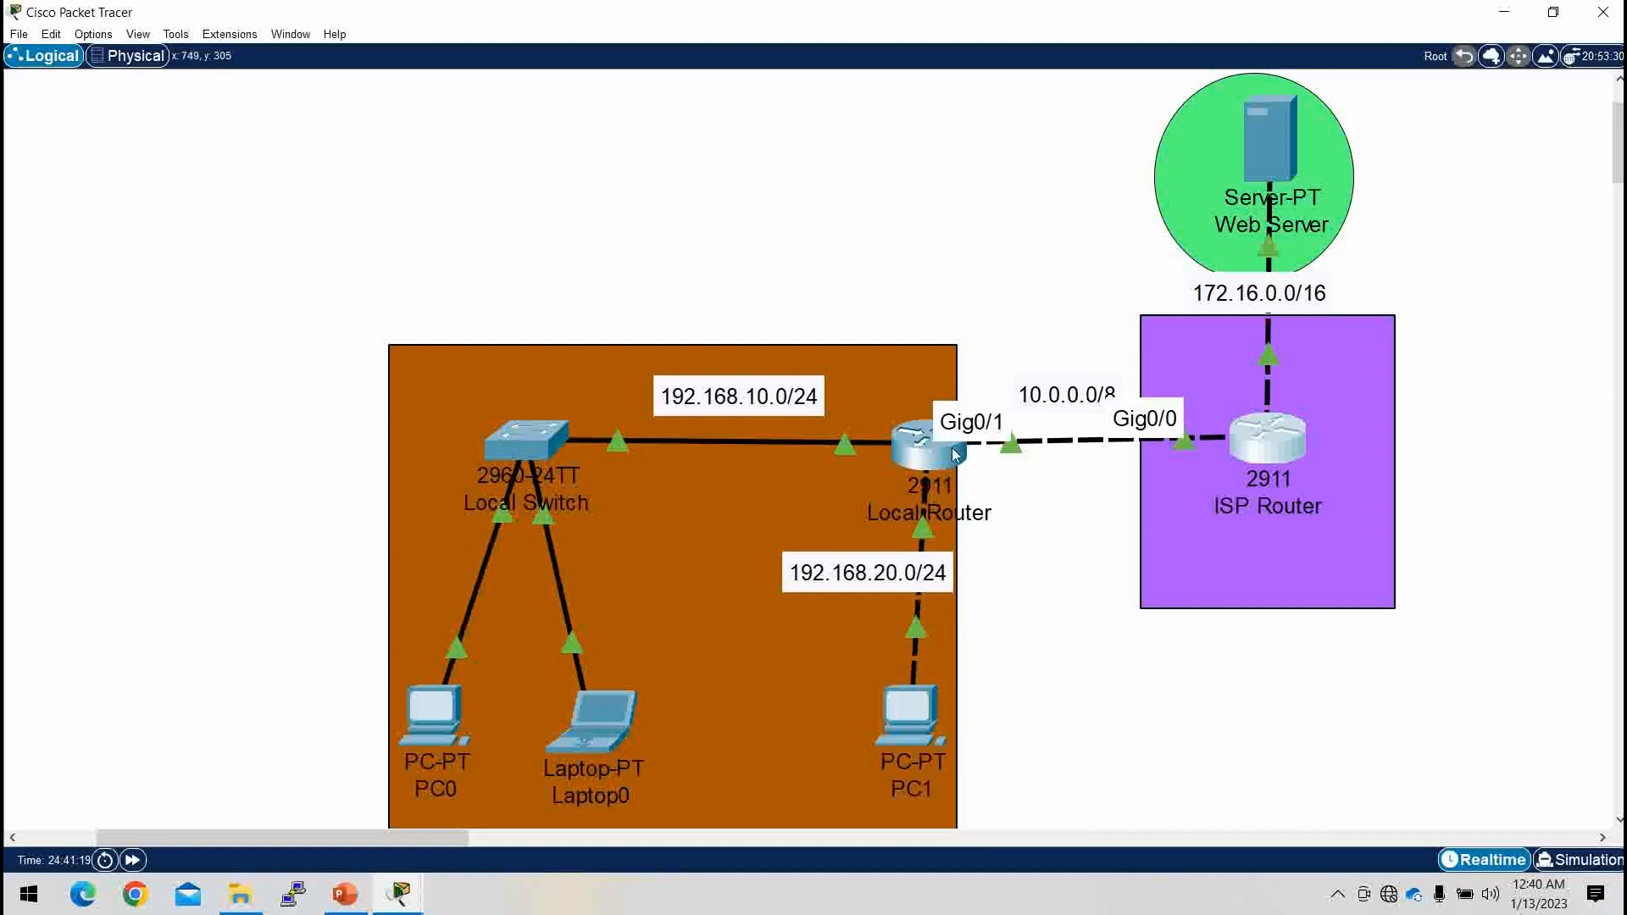
{"action": "left_click", "coordinate": [1268, 433]}
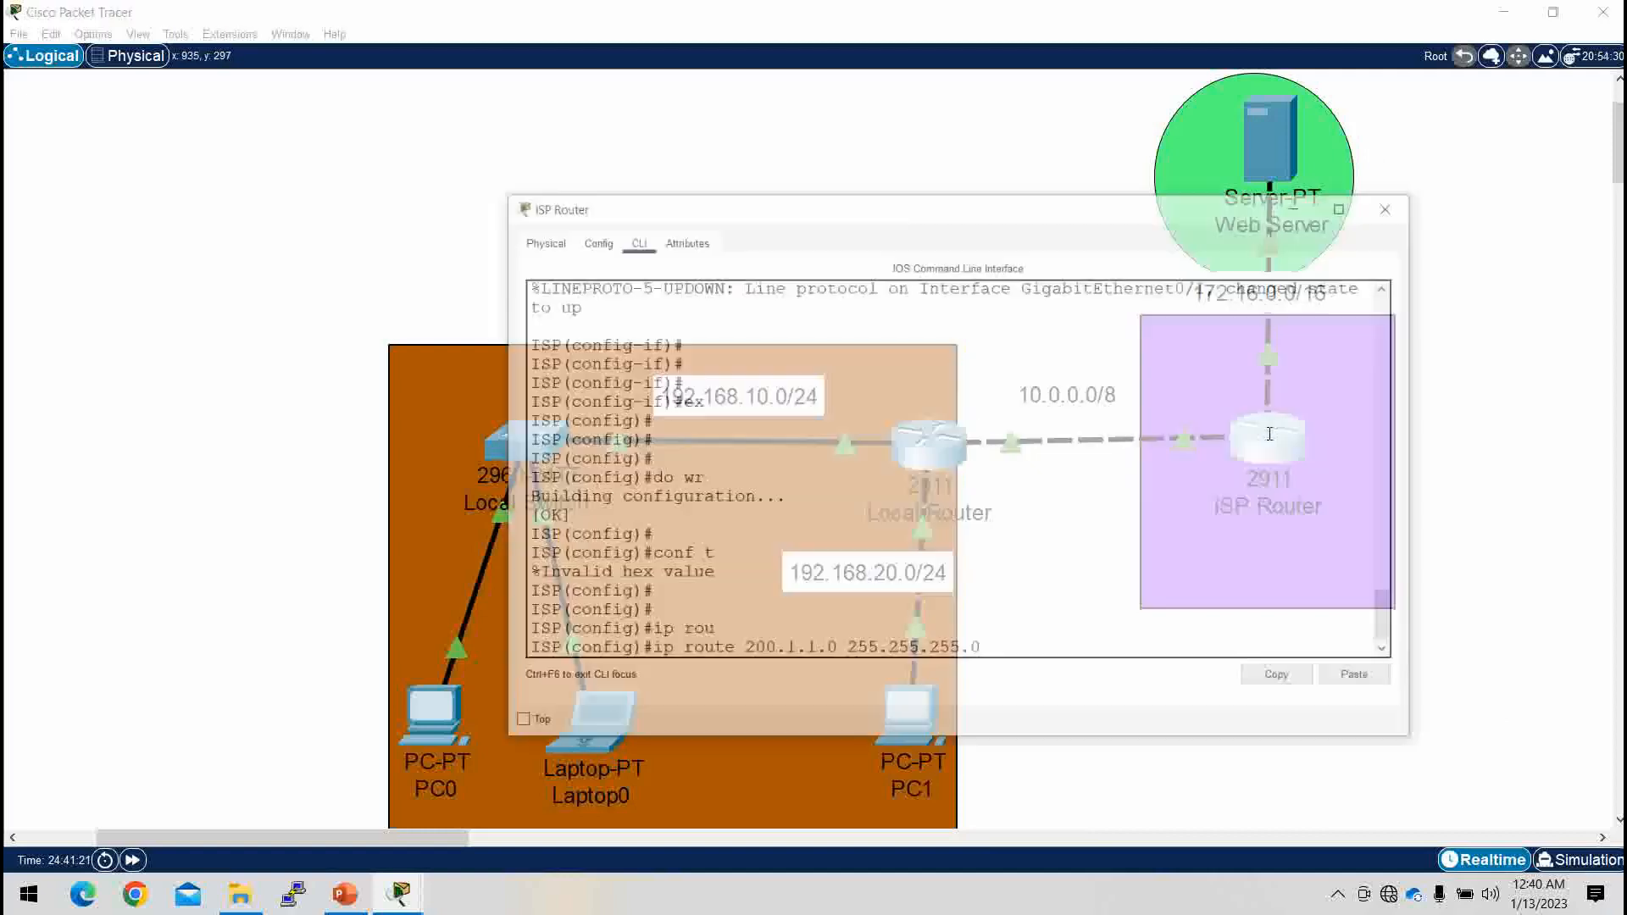
{"action": "type", "text": "10.0.0."}
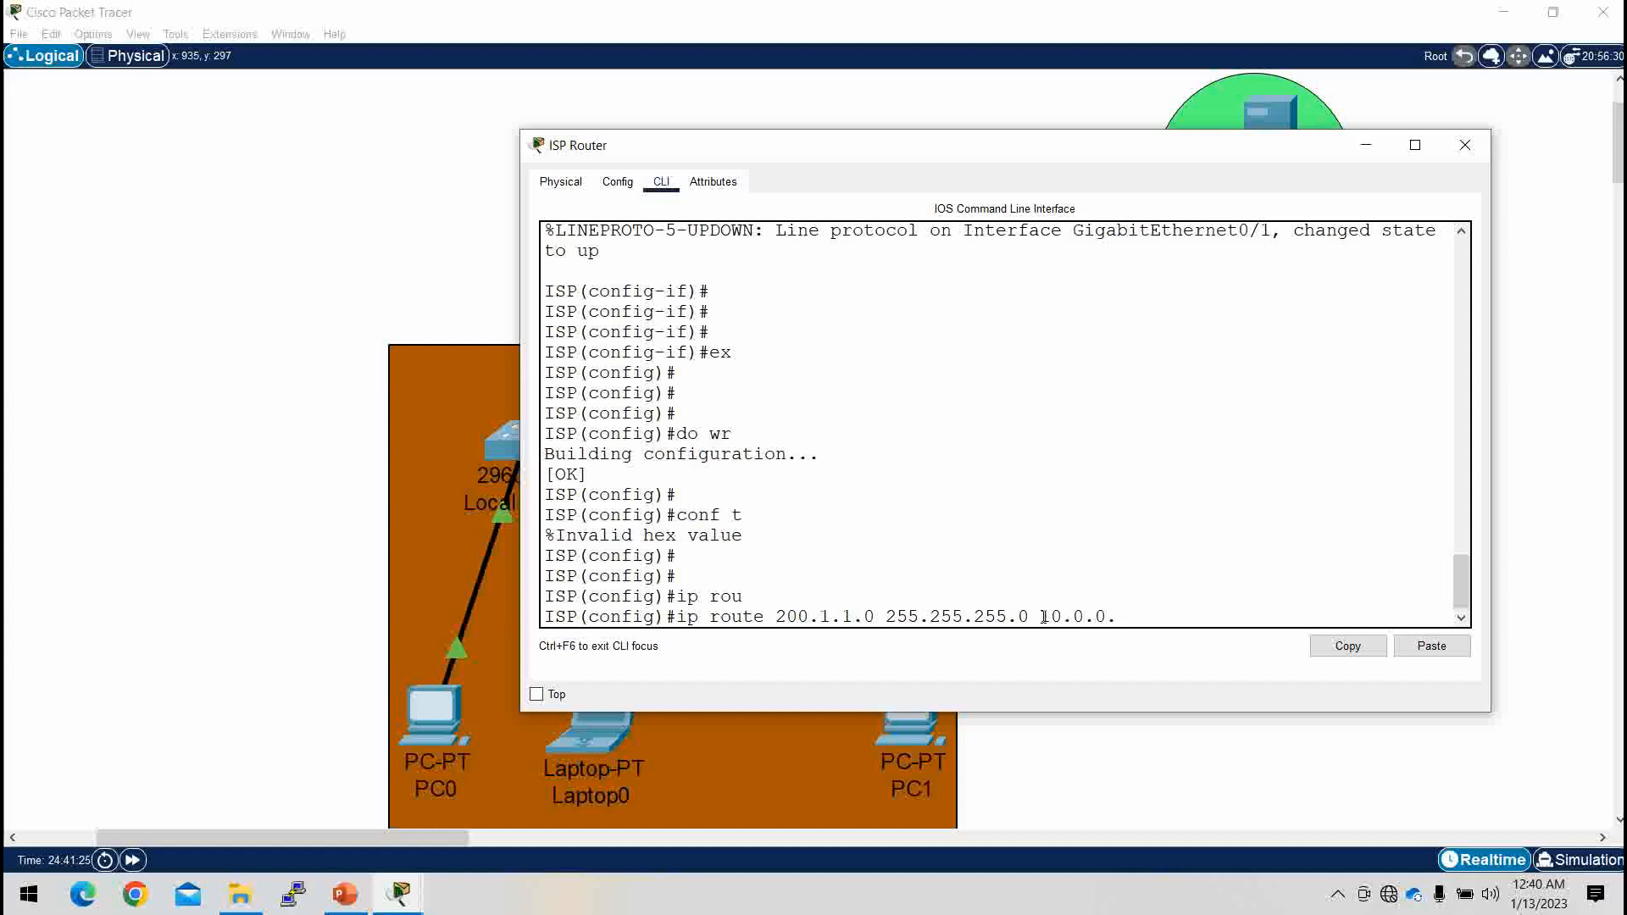
{"action": "type", "text": "1"}
{"action": "key", "text": "Return"}
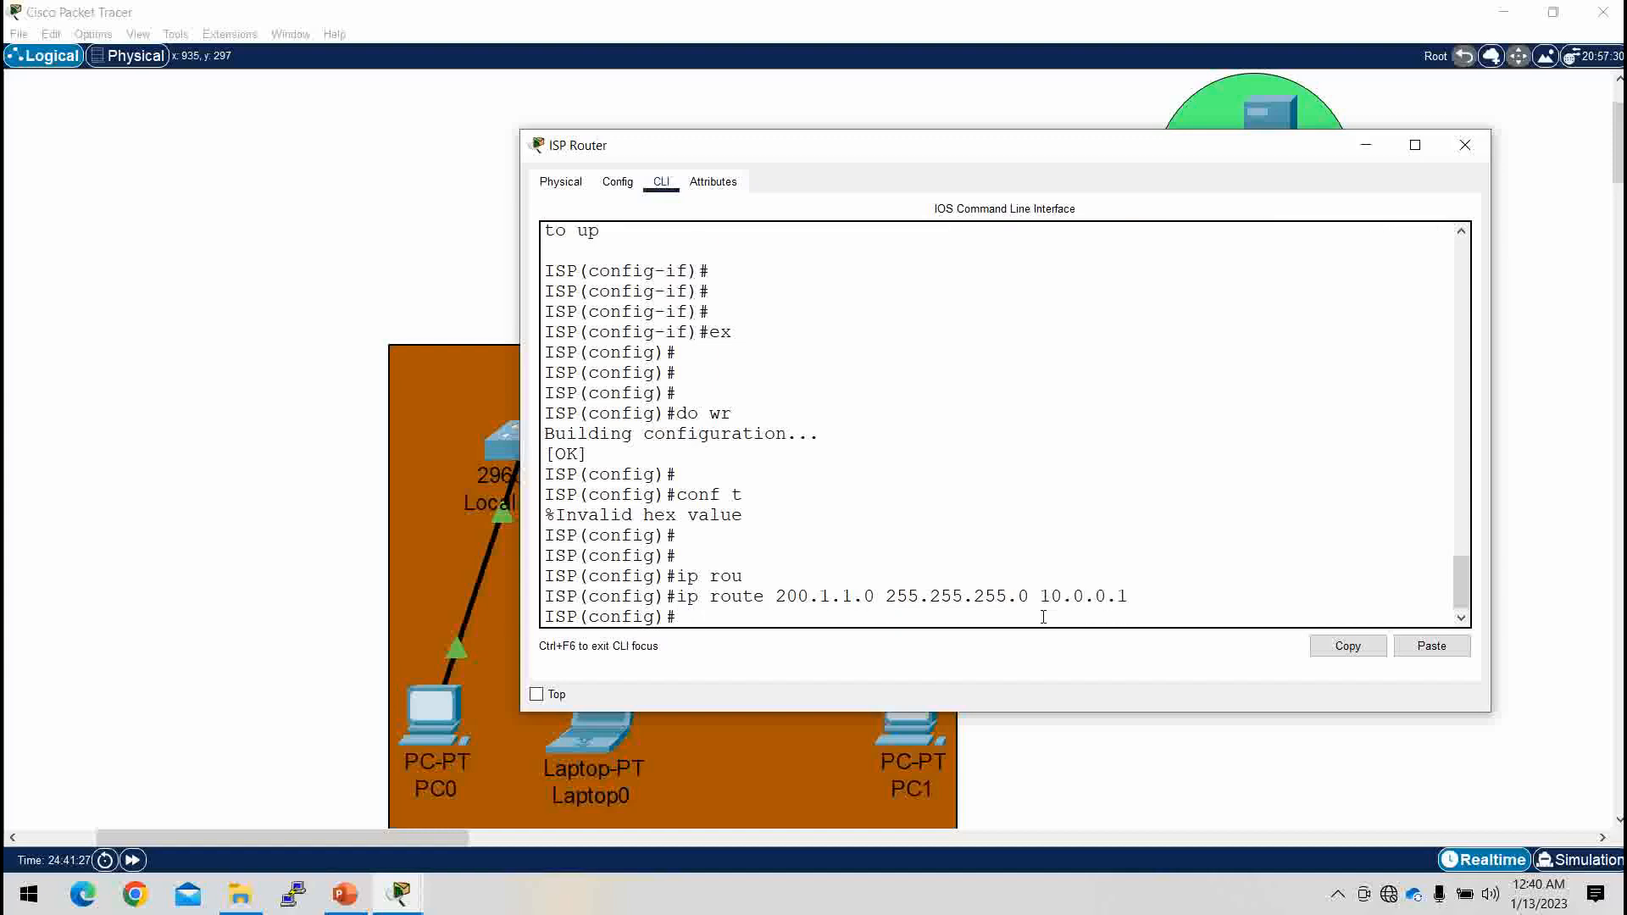
Step: Exit global configuration mode on the ISP Router and put its window away
{"action": "type", "text": "ex"}
{"action": "key", "text": "Return"}
{"action": "key", "text": "Return"}
{"action": "key", "text": "Return"}
{"action": "key", "text": "Return"}
{"action": "key", "text": "Return"}
{"action": "key", "text": "Return"}
{"action": "key", "text": "Return"}
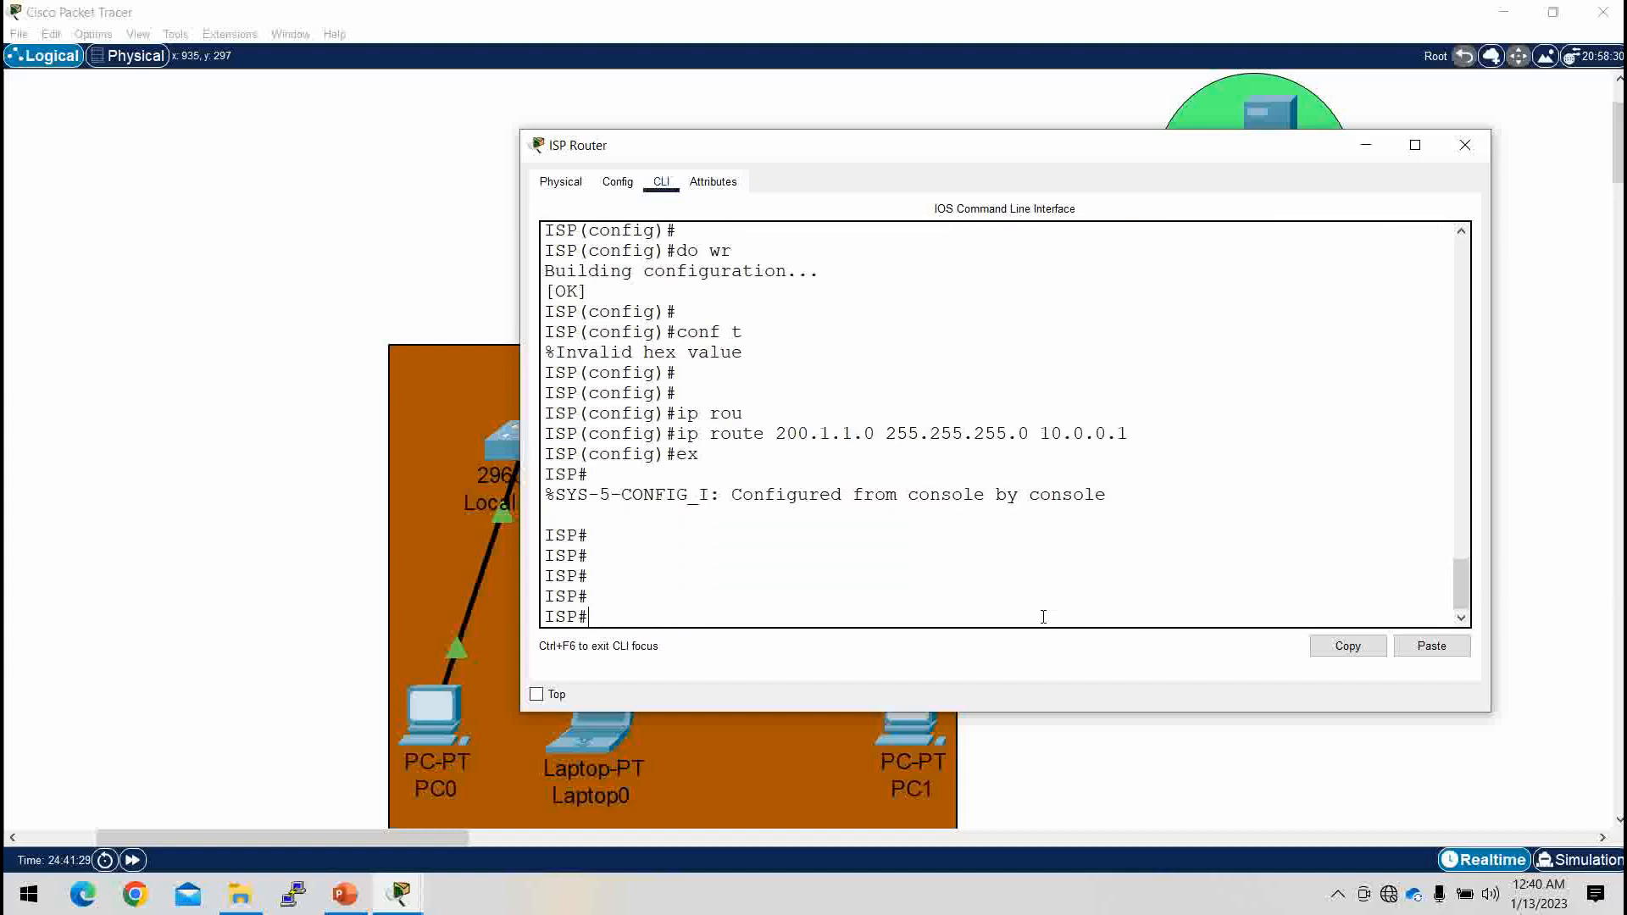
{"action": "left_click", "coordinate": [1366, 148]}
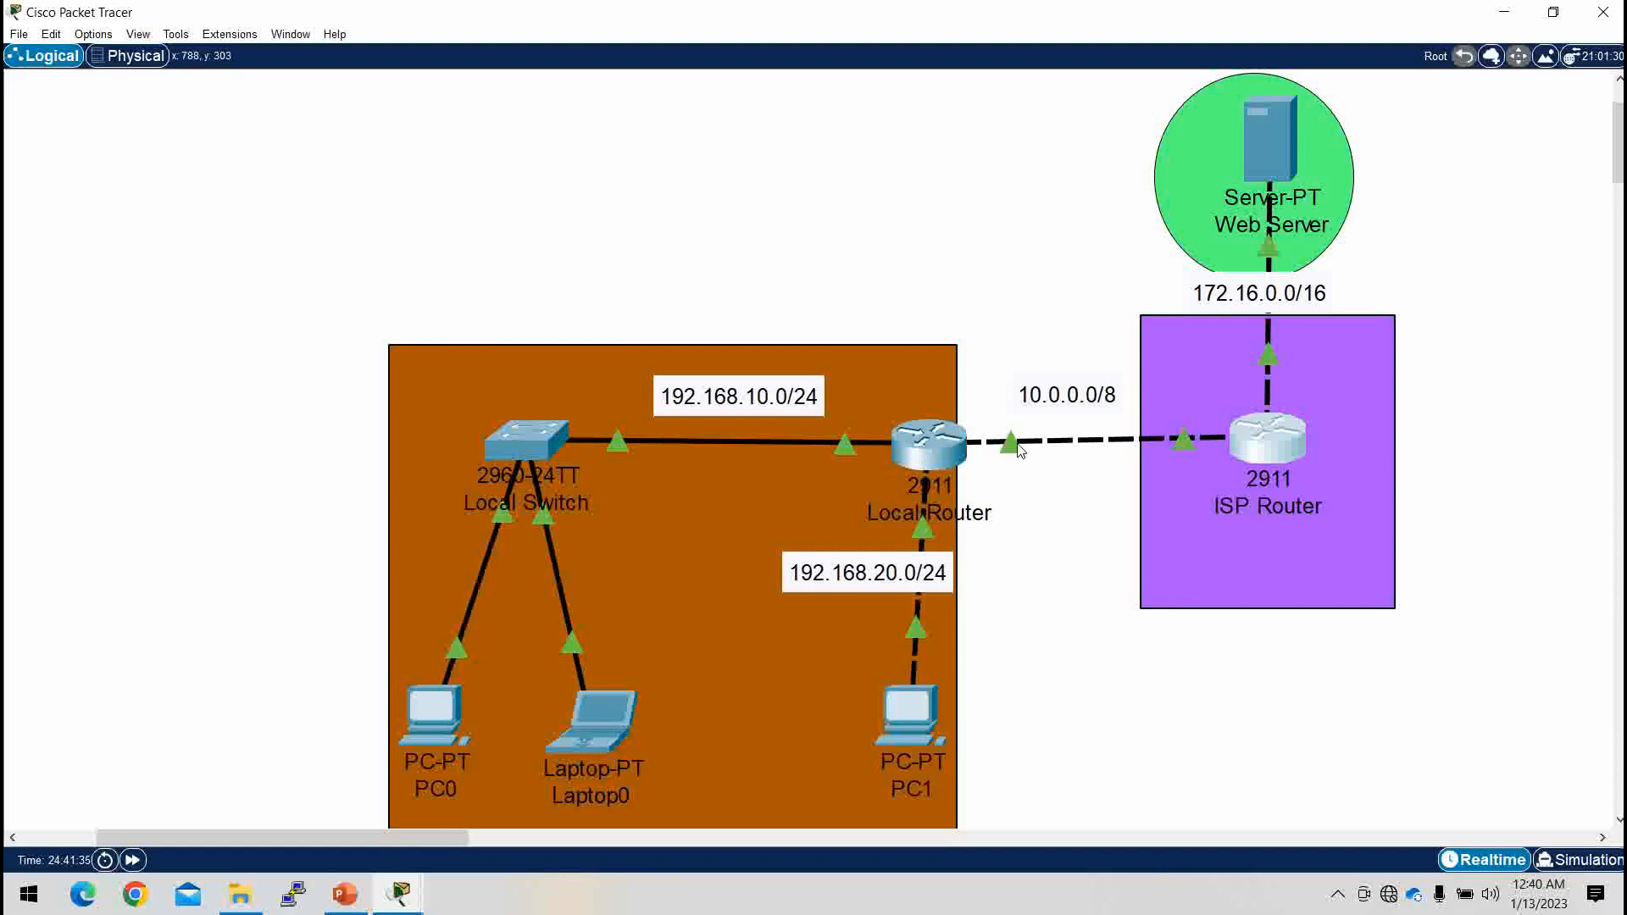
Step: Add a default route on the Local Router with ip route 0.0.0.0 0.0.0.0 and next hop 10.0.0.2
{"action": "left_click", "coordinate": [939, 452]}
{"action": "left_click", "coordinate": [773, 619]}
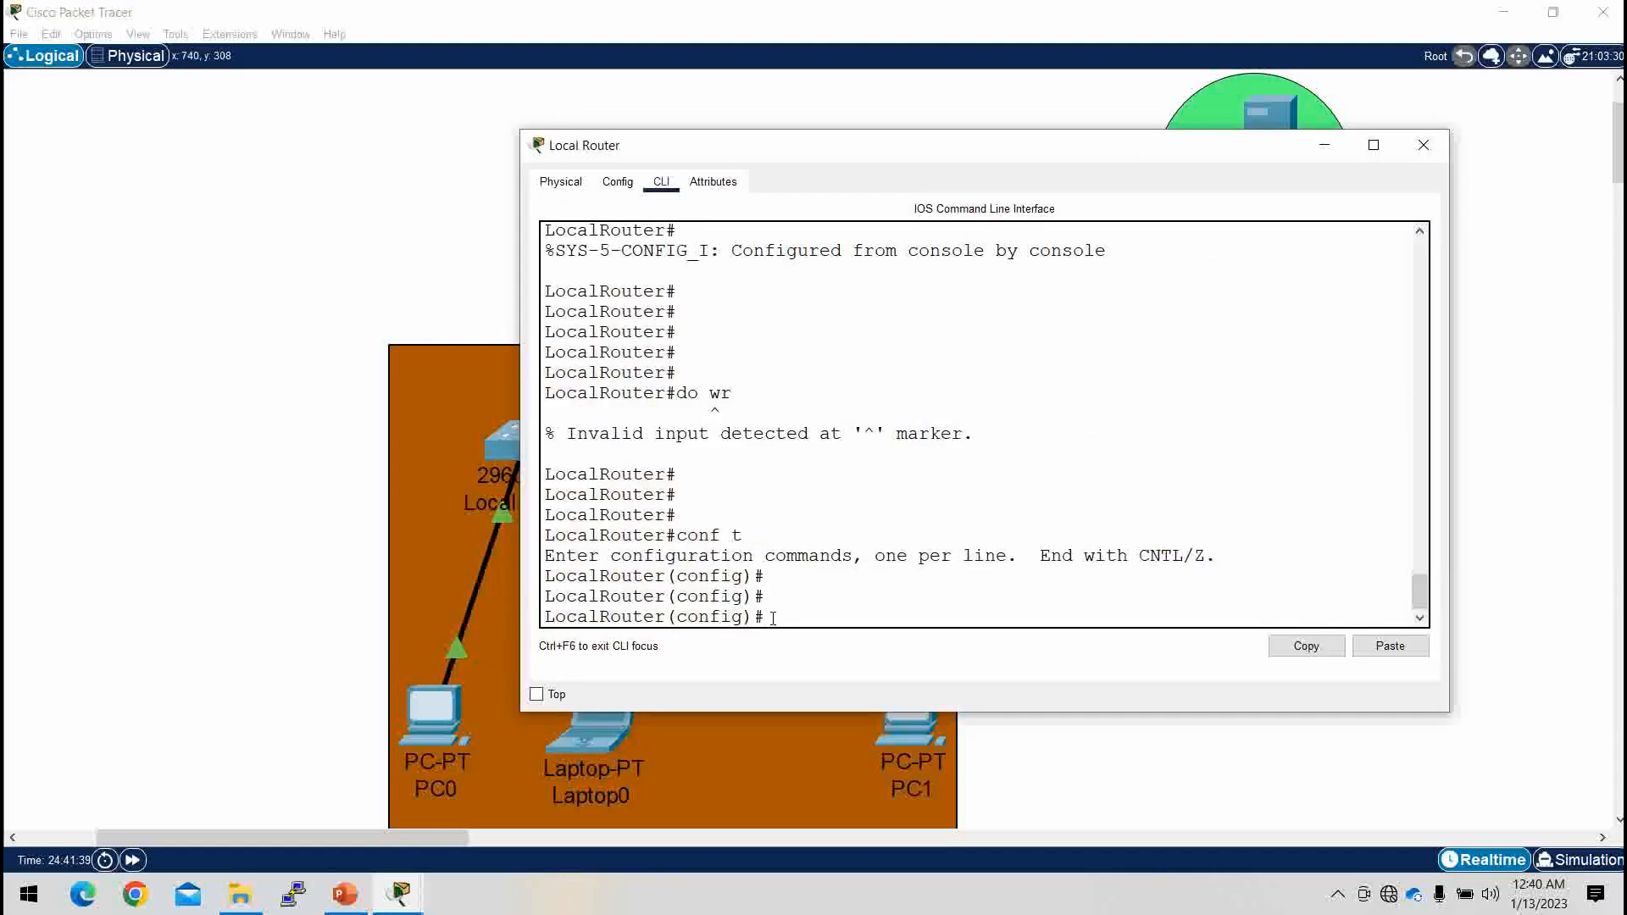
{"action": "type", "text": "c"}
{"action": "type", "text": ".0.0"}
{"action": "key", "text": "BackSpace"}
{"action": "key", "text": "BackSpace"}
{"action": "key", "text": "BackSpace"}
{"action": "key", "text": "BackSpace"}
{"action": "key", "text": "BackSpace"}
{"action": "type", "text": "ip route 0.0.0.0 0.0.0.0 100"}
{"action": "key", "text": "BackSpace"}
{"action": "type", "text": ".0.0.2"}
{"action": "key", "text": "Return"}
{"action": "key", "text": "Return"}
{"action": "key", "text": "Return"}
Step: Save the Local Router's configuration with do wr from global configuration mode
{"action": "type", "text": "do wr"}
{"action": "key", "text": "Return"}
{"action": "key", "text": "Return"}
{"action": "key", "text": "Return"}
{"action": "key", "text": "Return"}
{"action": "key", "text": "Return"}
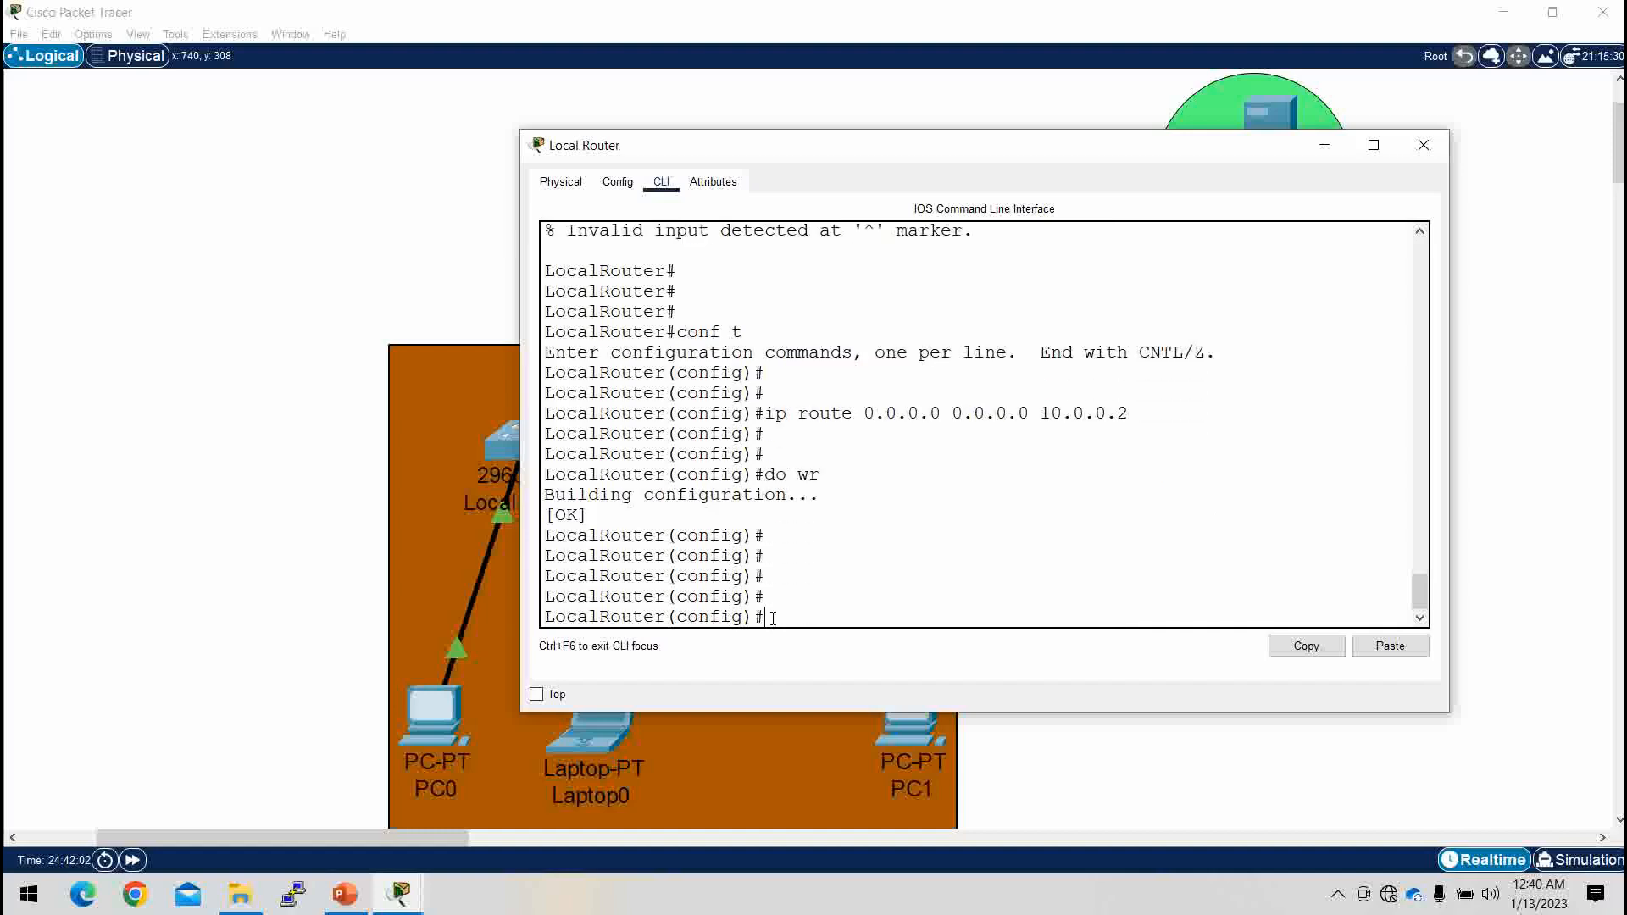
{"action": "key", "text": "Return"}
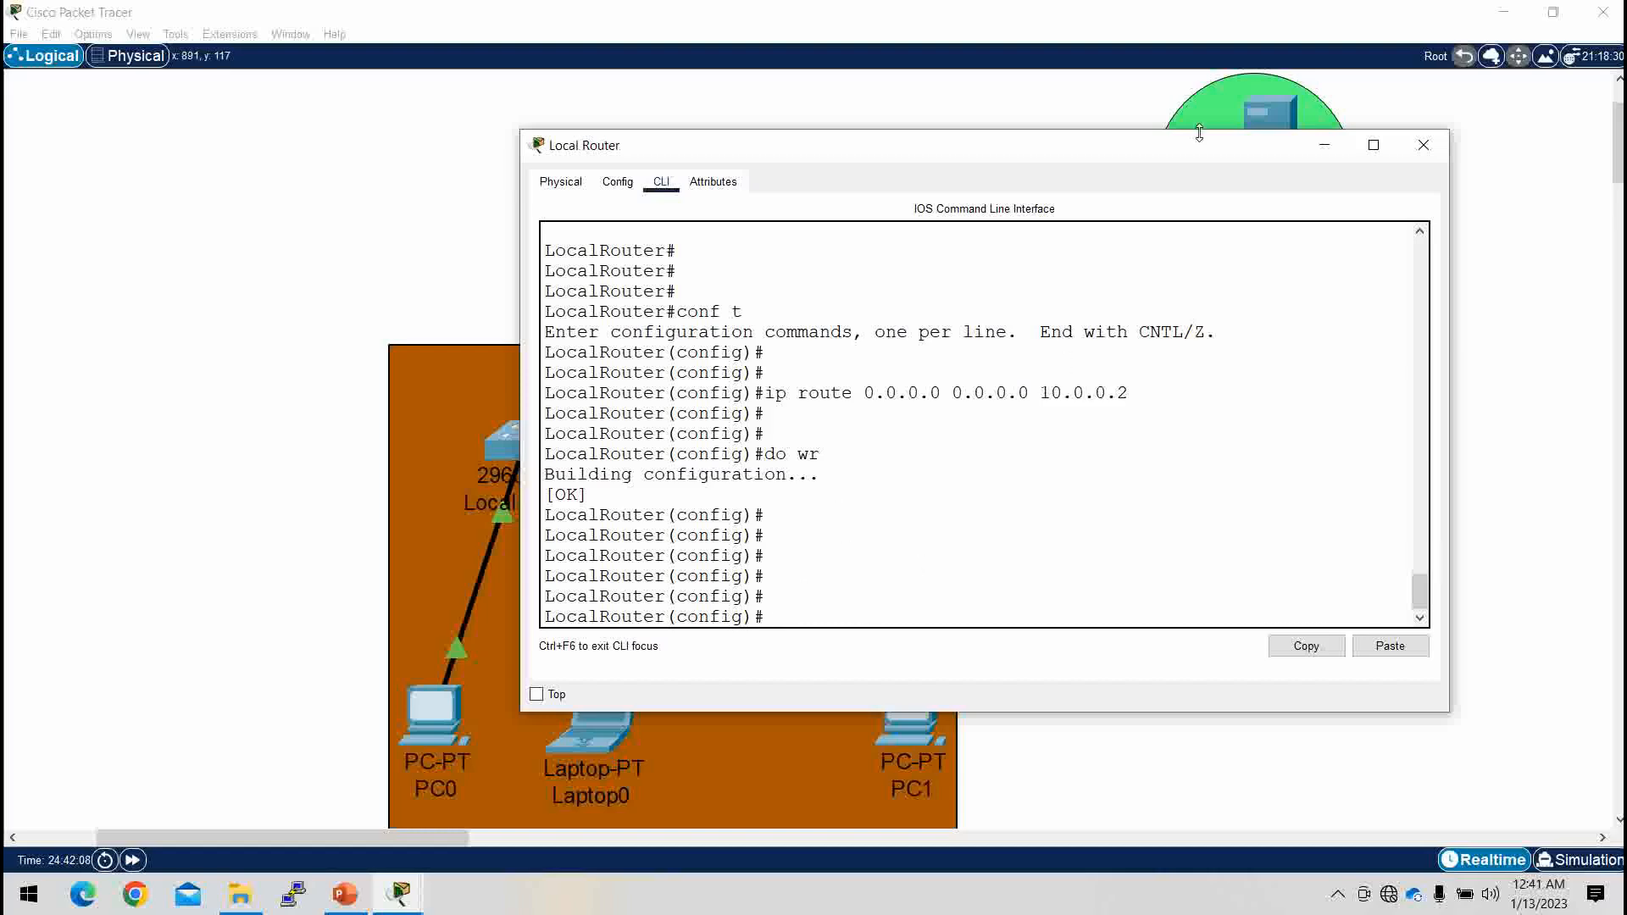
Step: Check the port on the switch-facing link and mark the Local Router's interface gi0/0 as ip nat inside
{"action": "left_click", "coordinate": [1325, 145]}
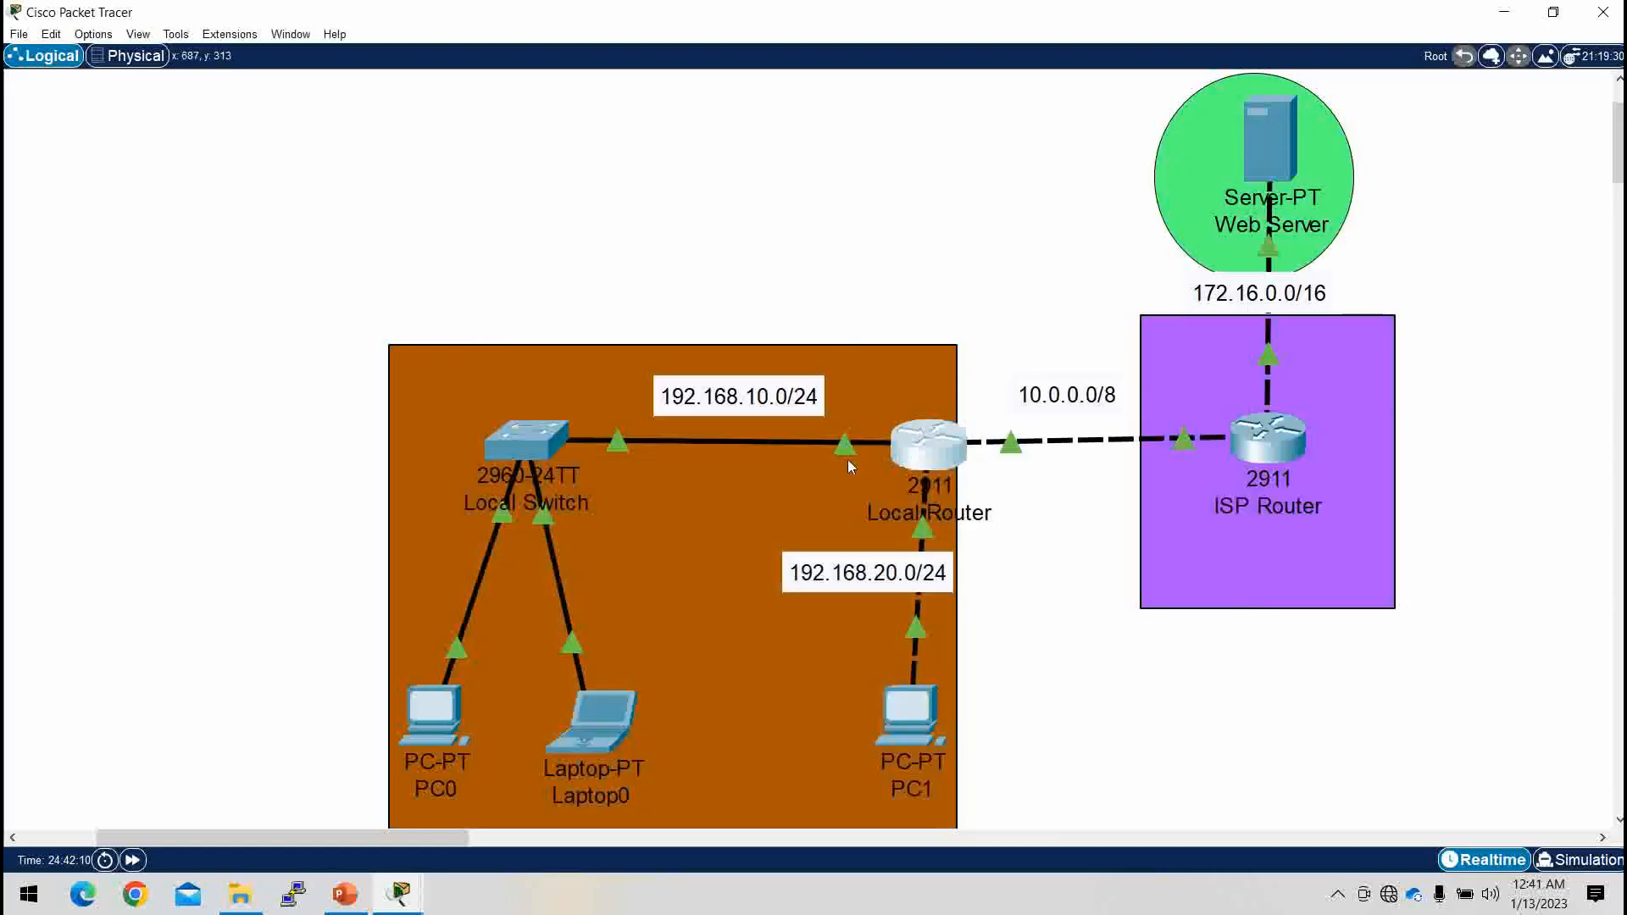
{"action": "mouse_move", "coordinate": [846, 446]}
{"action": "left_click", "coordinate": [927, 458]}
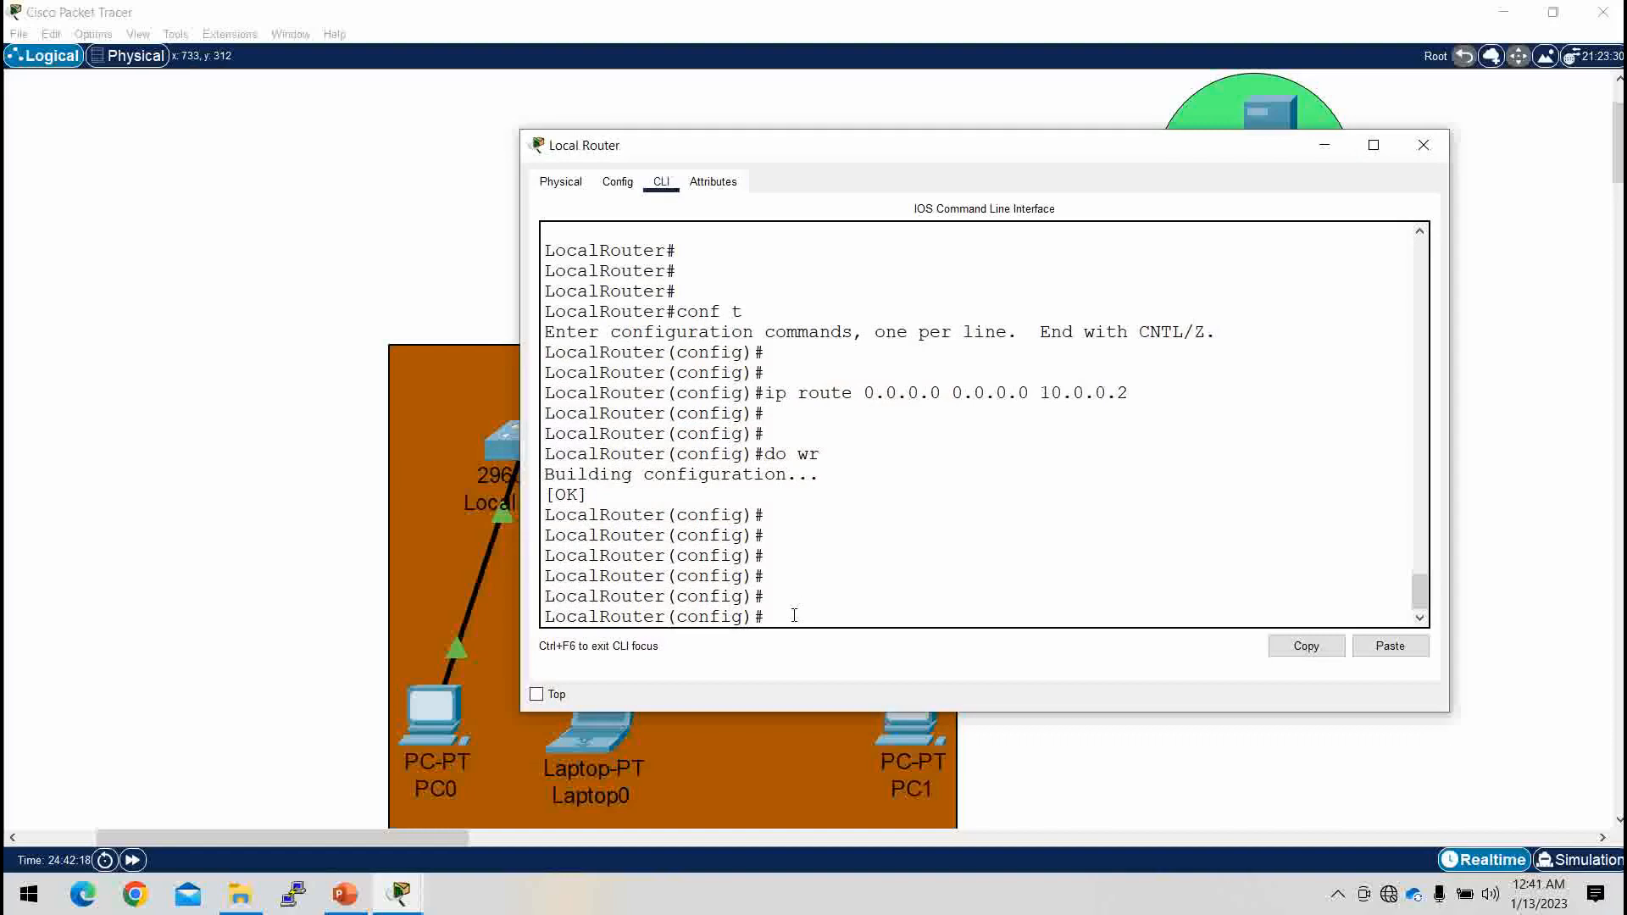
{"action": "type", "text": "ip"}
{"action": "key", "text": "BackSpace"}
{"action": "type", "text": "nt"}
{"action": "left_click", "coordinate": [1321, 146]}
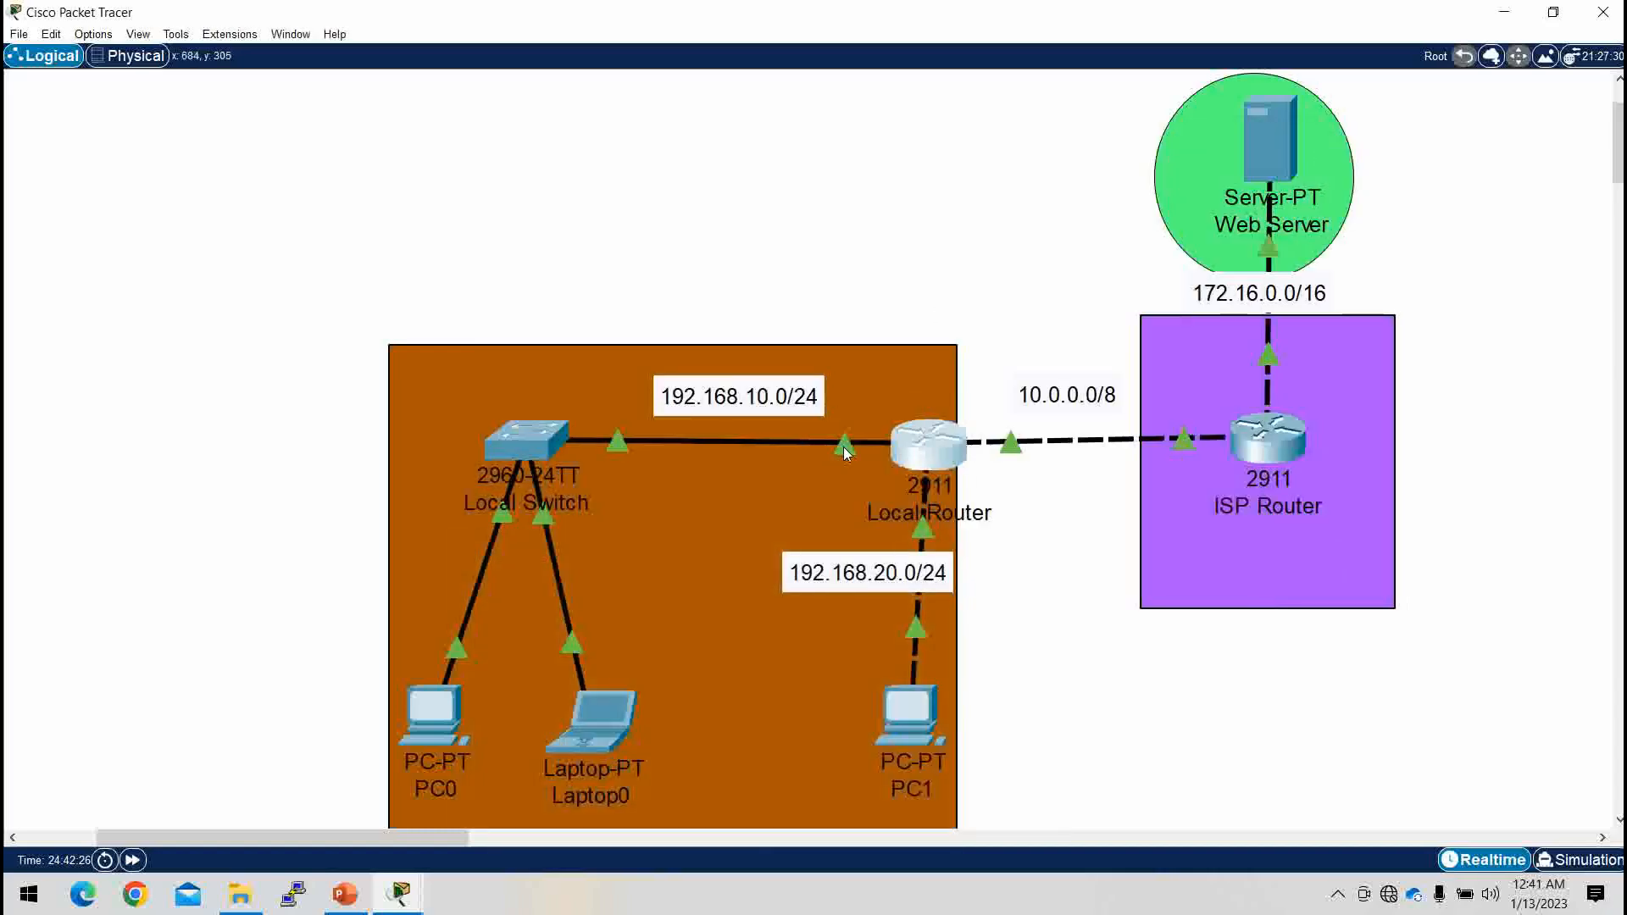
{"action": "left_click", "coordinate": [915, 449]}
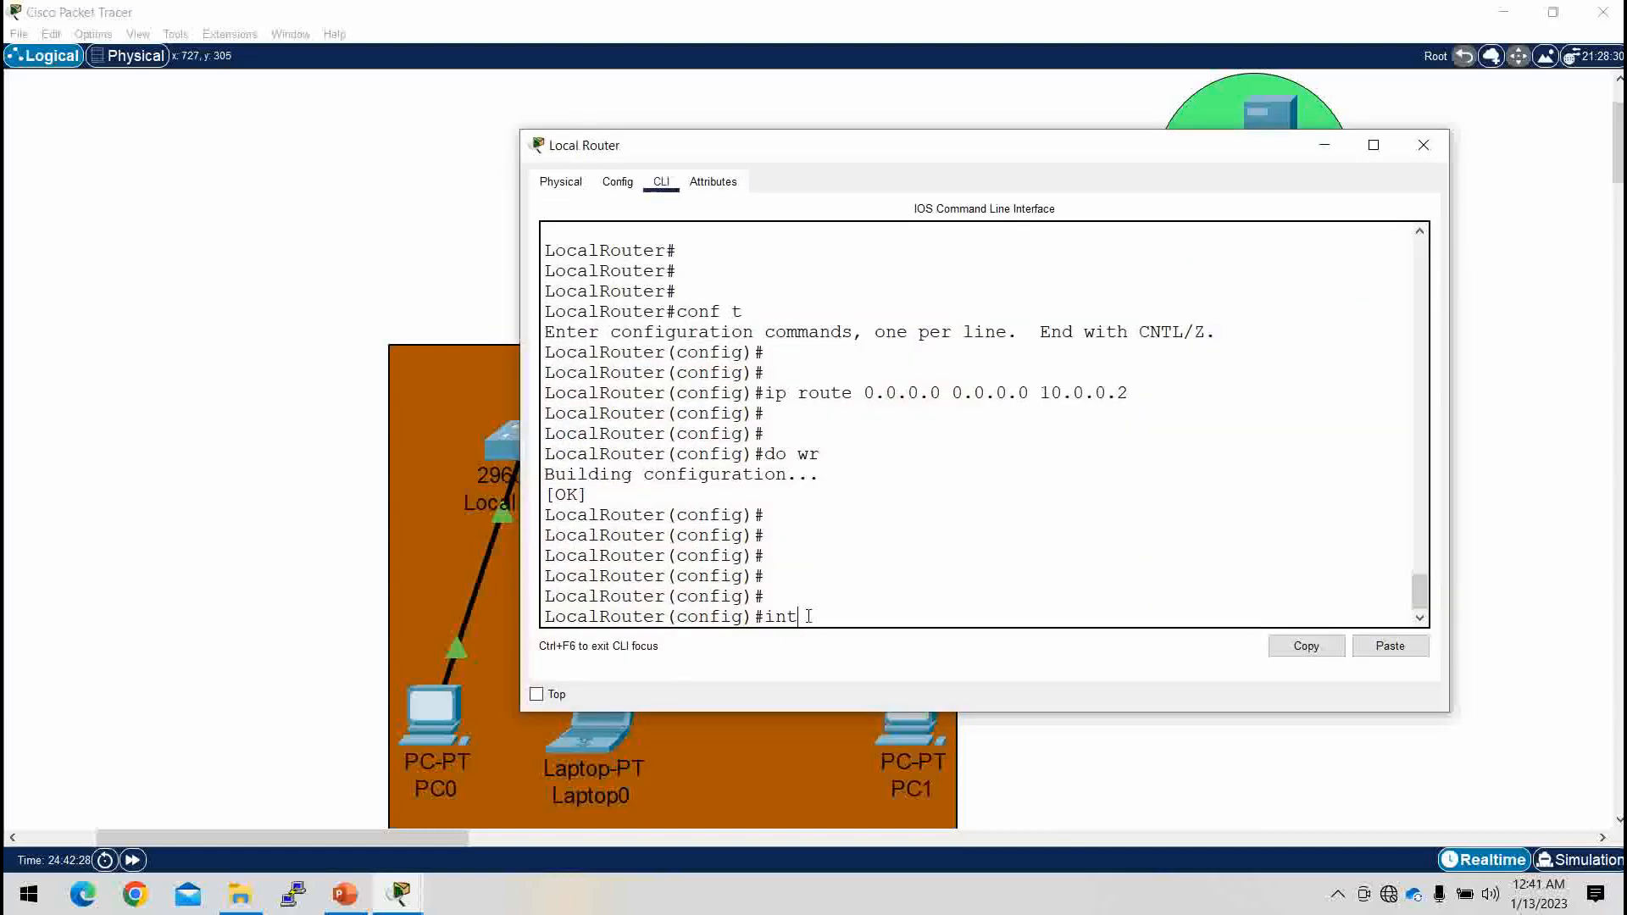
{"action": "type", "text": "gi0/0"}
{"action": "key", "text": "Return"}
{"action": "type", "text": "ip"}
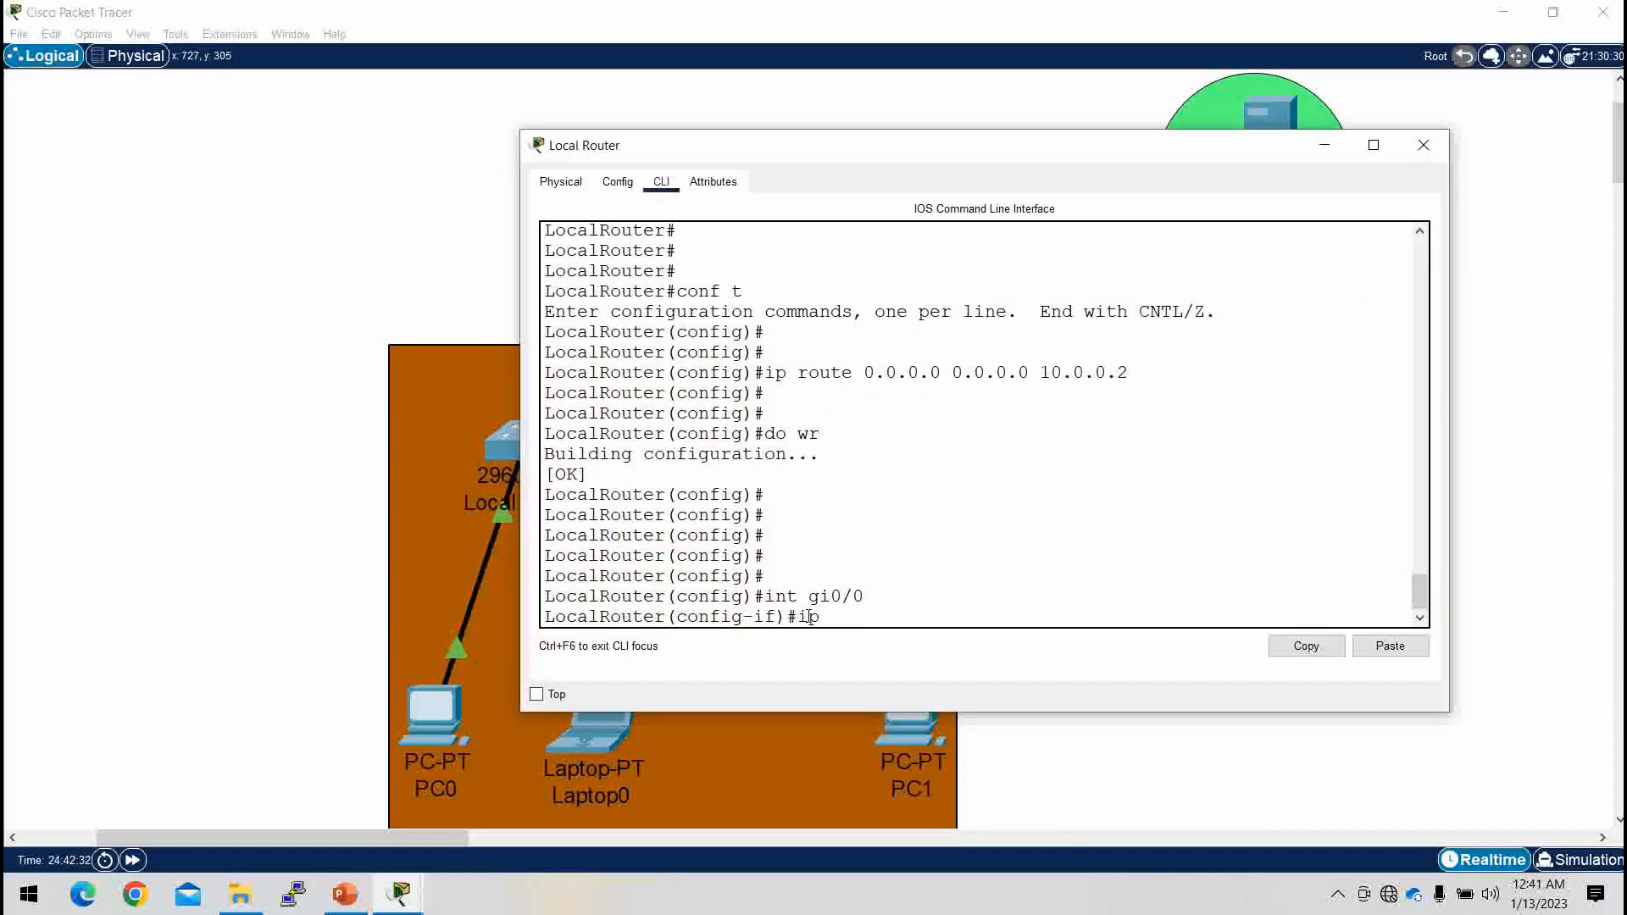
{"action": "type", "text": " nat ins"}
{"action": "key", "text": "Tab"}
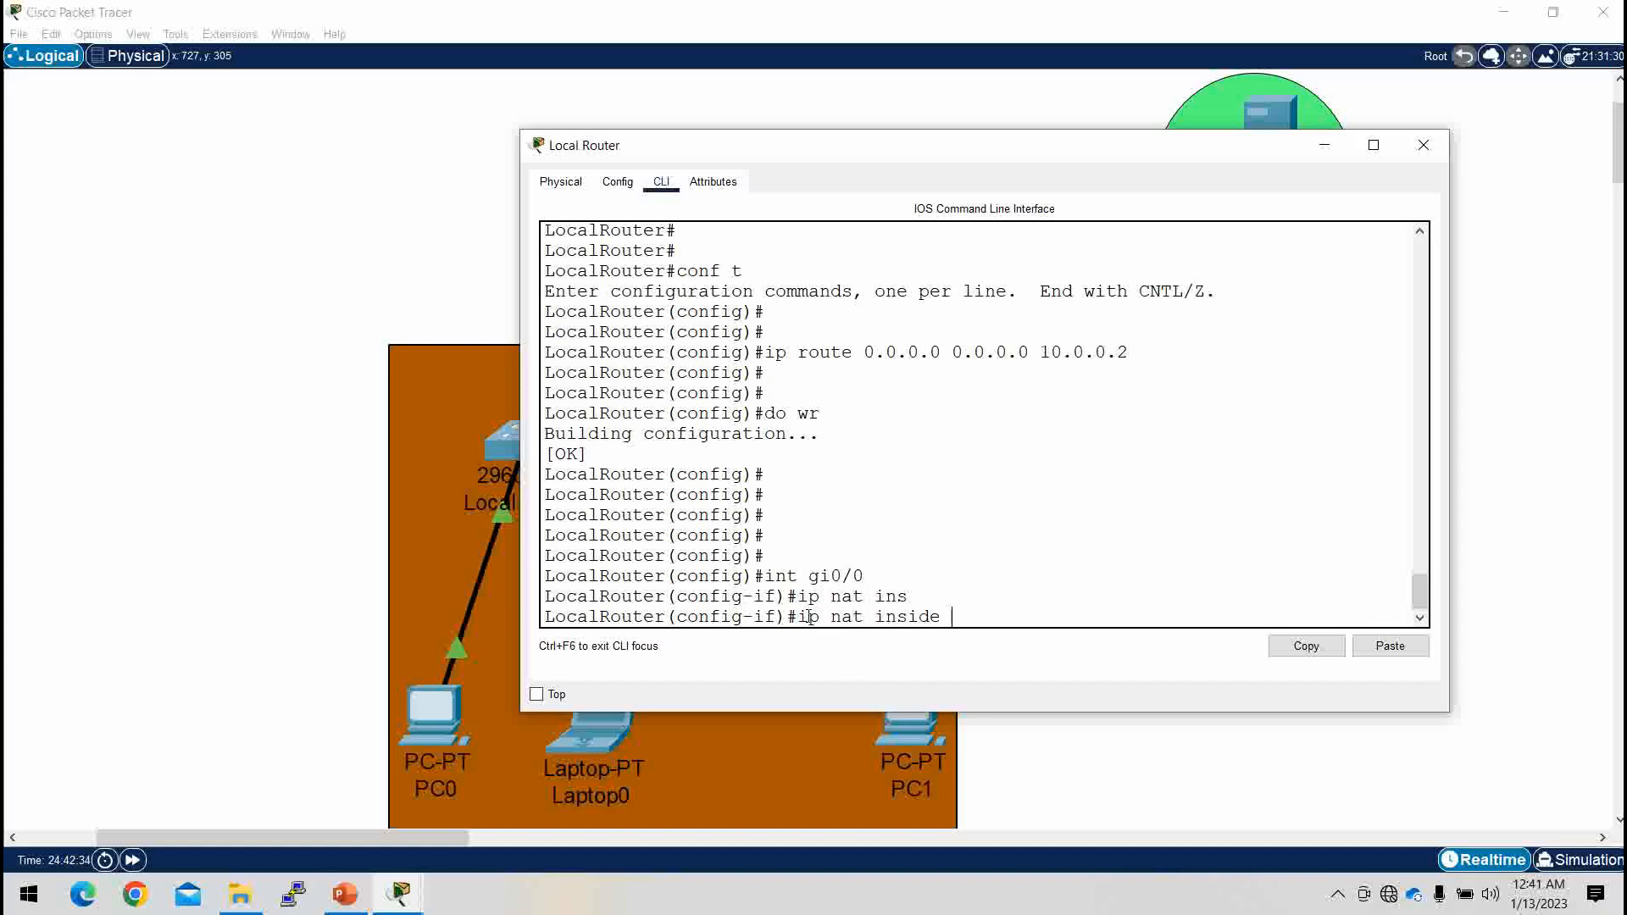
{"action": "key", "text": "Return"}
{"action": "key", "text": "Return"}
{"action": "key", "text": "Return"}
{"action": "key", "text": "Return"}
{"action": "key", "text": "Return"}
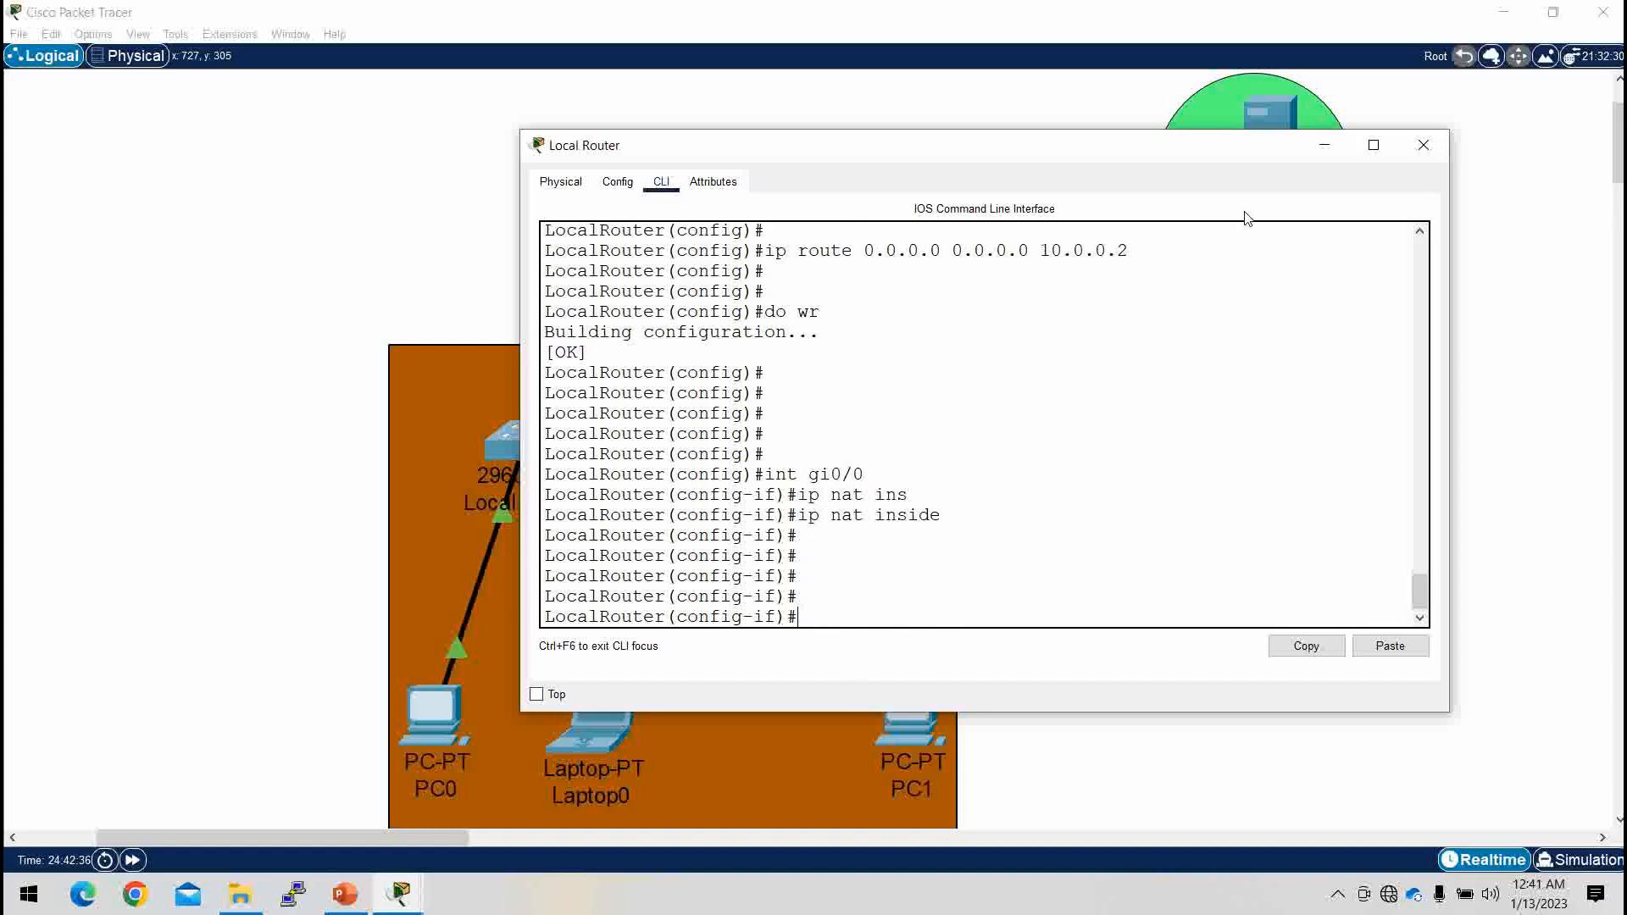
Step: Mark the Local Router's ISP-facing interface gi0/1 as ip nat outside
{"action": "left_click", "coordinate": [1326, 145]}
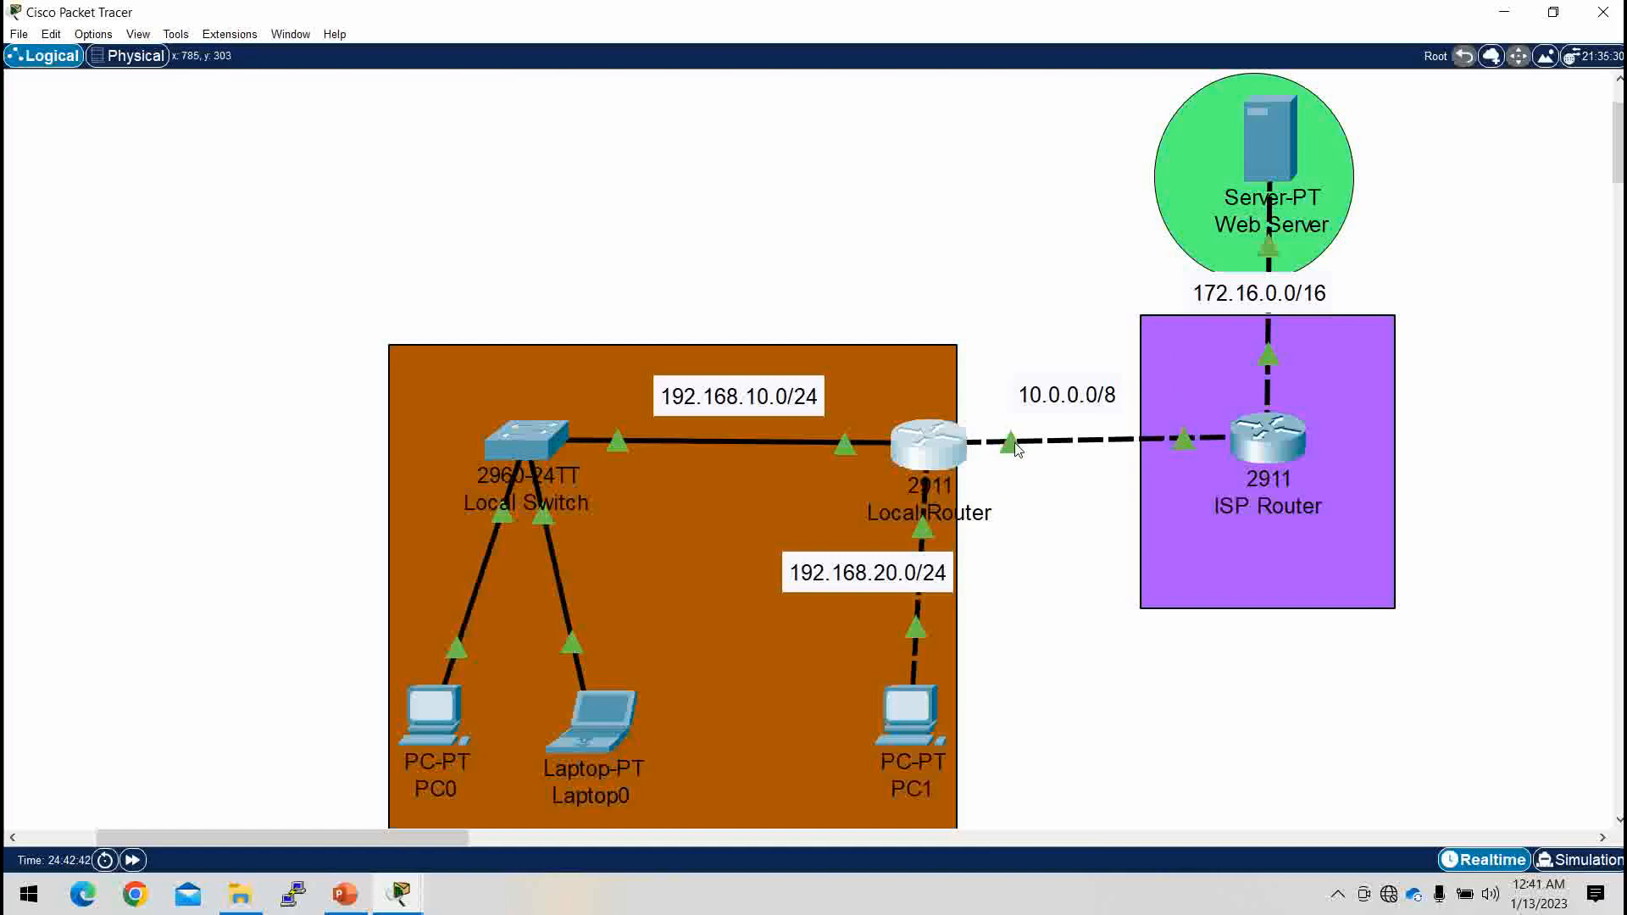
{"action": "left_click", "coordinate": [928, 456]}
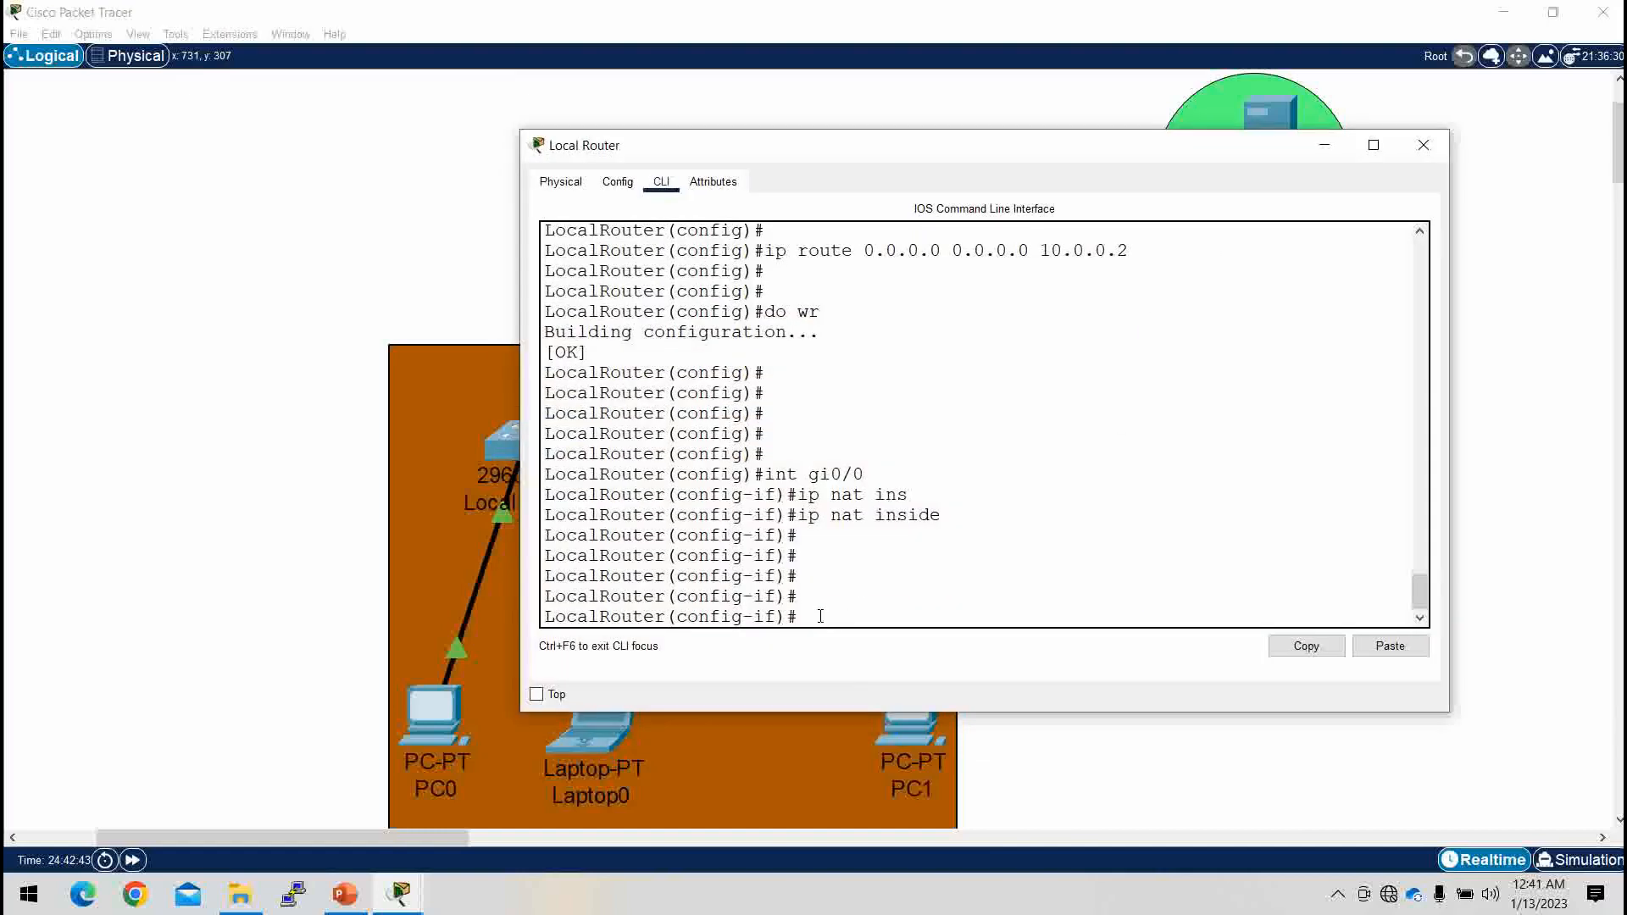
{"action": "type", "text": "int gi0/1"}
{"action": "key", "text": "Return"}
{"action": "type", "text": "ip nat ous"}
{"action": "key", "text": "Tab"}
{"action": "key", "text": "BackSpace"}
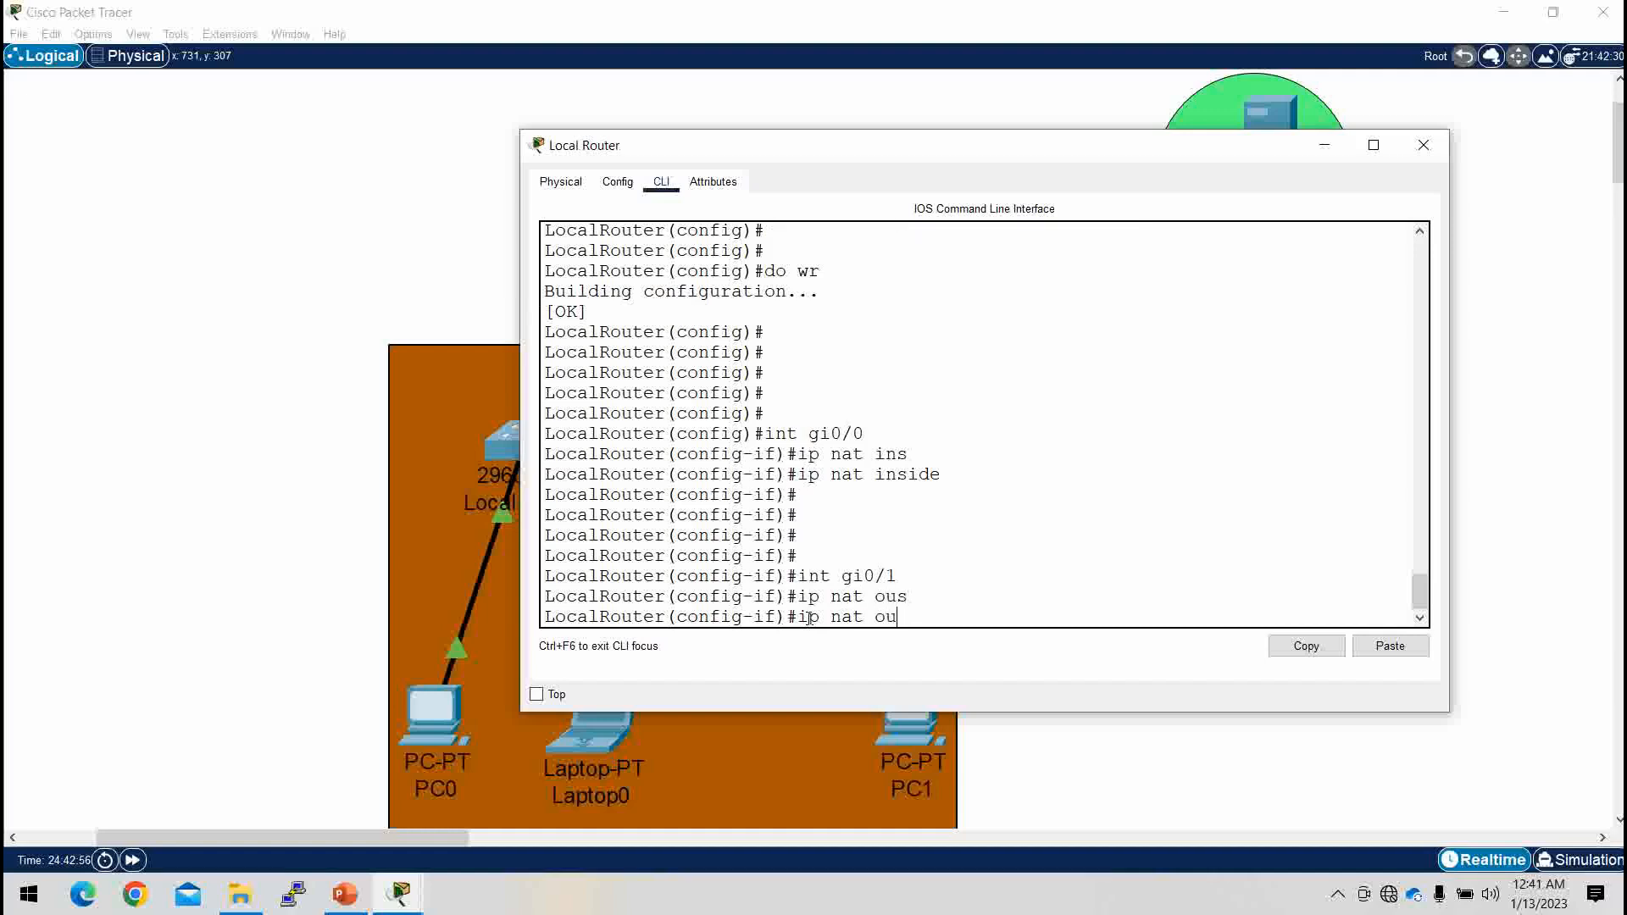
{"action": "type", "text": "t"}
{"action": "key", "text": "Tab"}
{"action": "key", "text": "Return"}
{"action": "key", "text": "Return"}
{"action": "key", "text": "Return"}
{"action": "key", "text": "Return"}
{"action": "key", "text": "Return"}
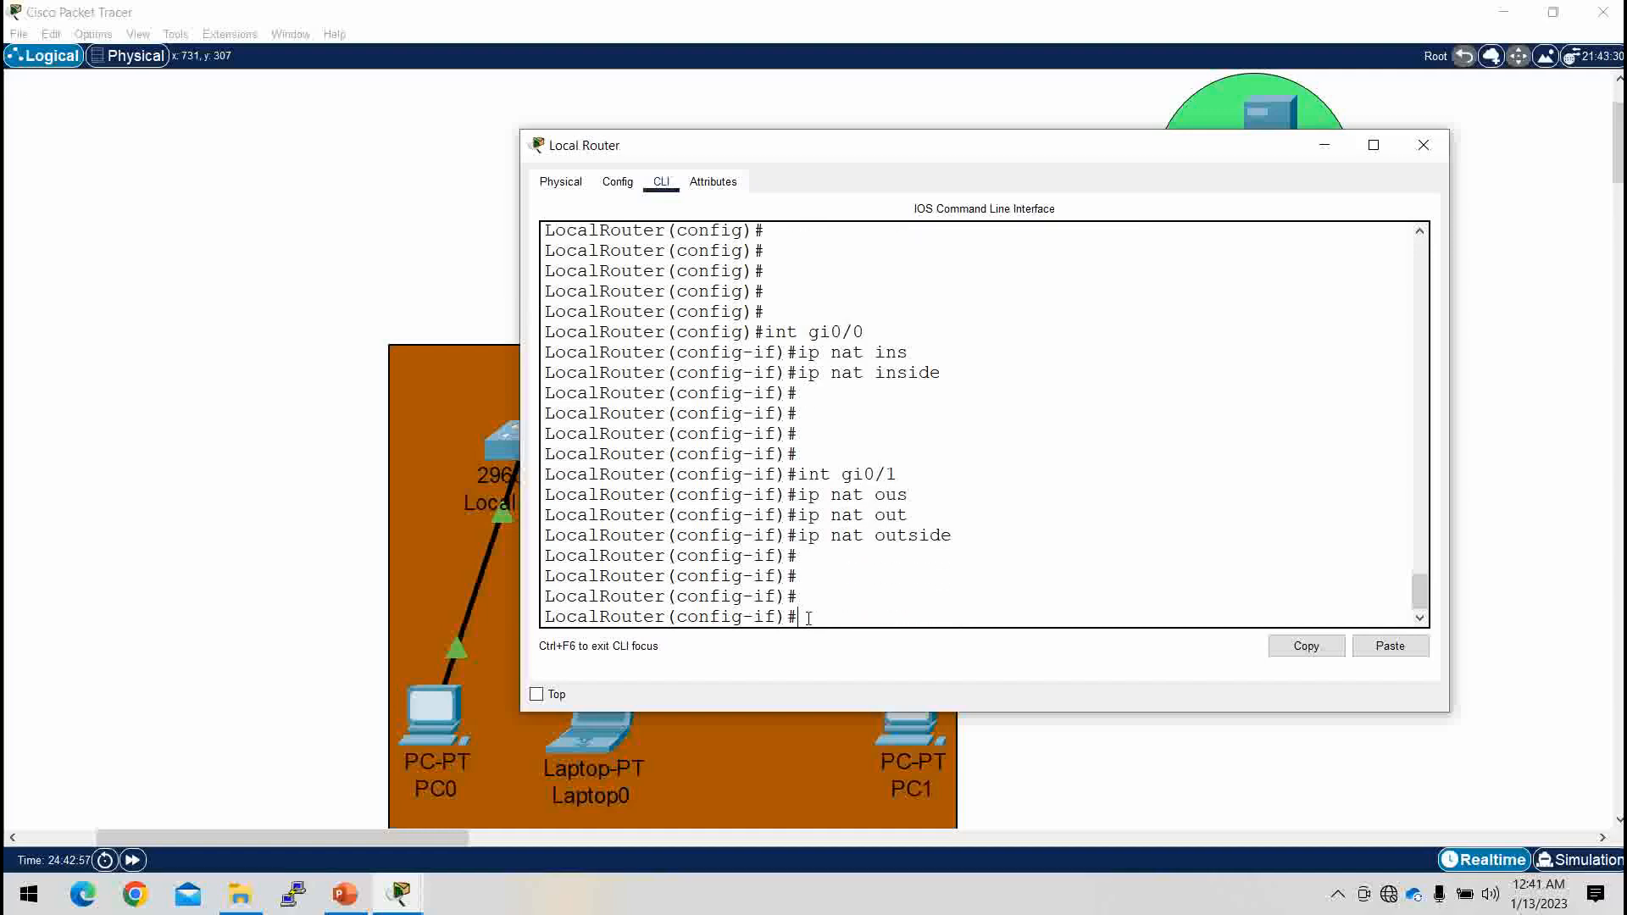
Step: Exit interface configuration mode on the Local Router and save the NAT interface settings with do wr
{"action": "type", "text": "ex"}
{"action": "key", "text": "Return"}
{"action": "key", "text": "Return"}
{"action": "key", "text": "Return"}
{"action": "type", "text": "do wr"}
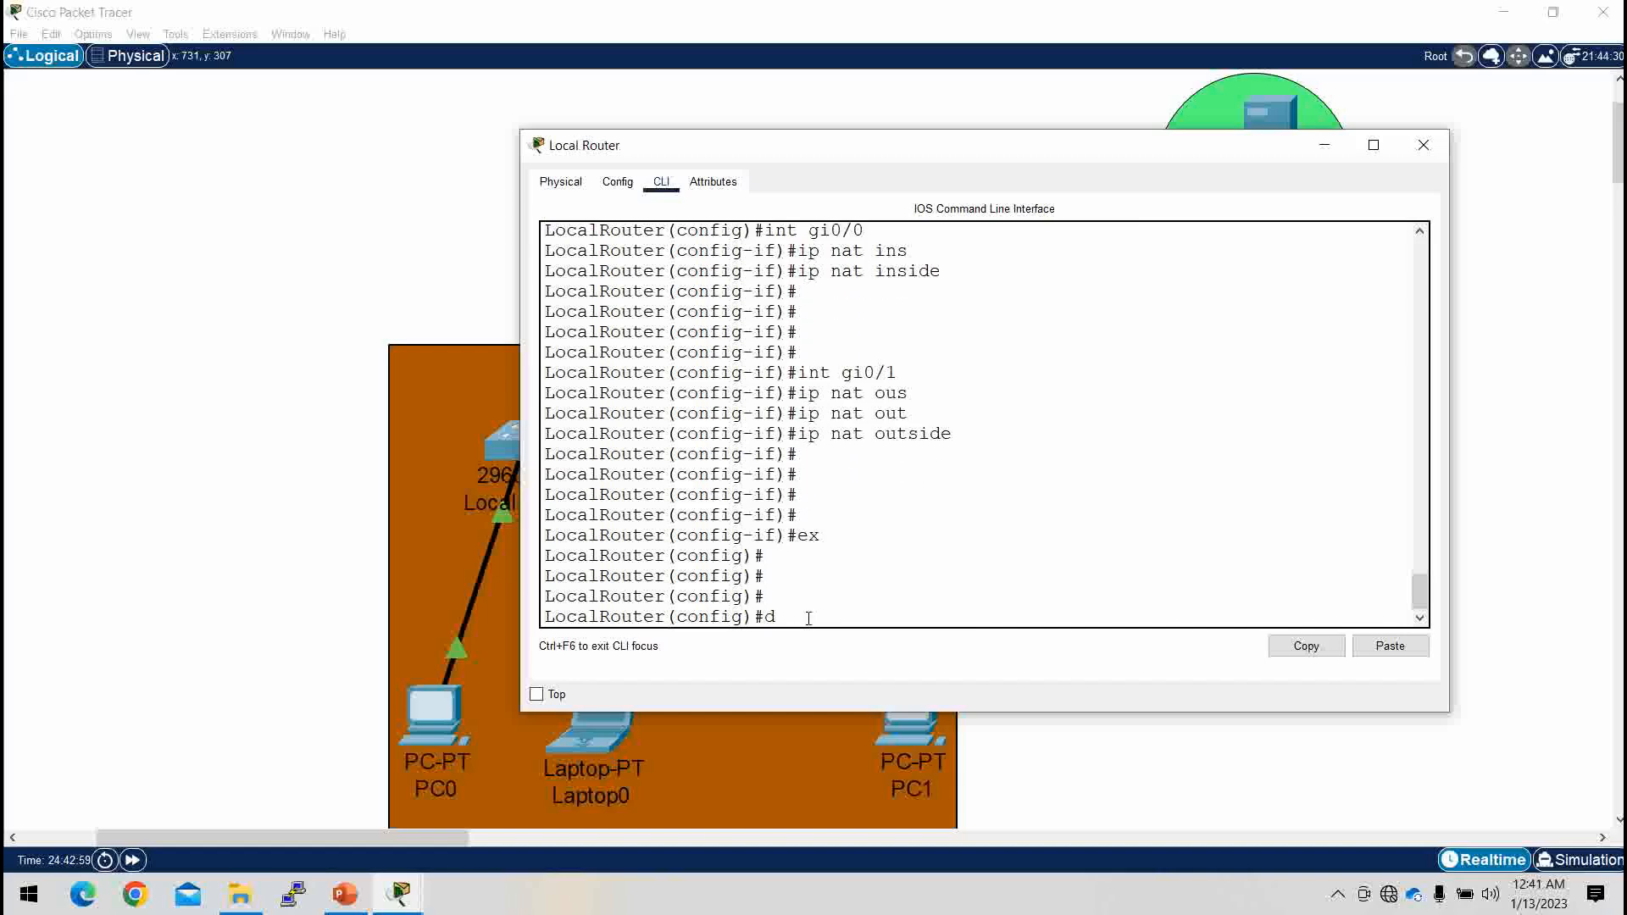
{"action": "key", "text": "Return"}
{"action": "key", "text": "Return"}
{"action": "key", "text": "Return"}
{"action": "key", "text": "Return"}
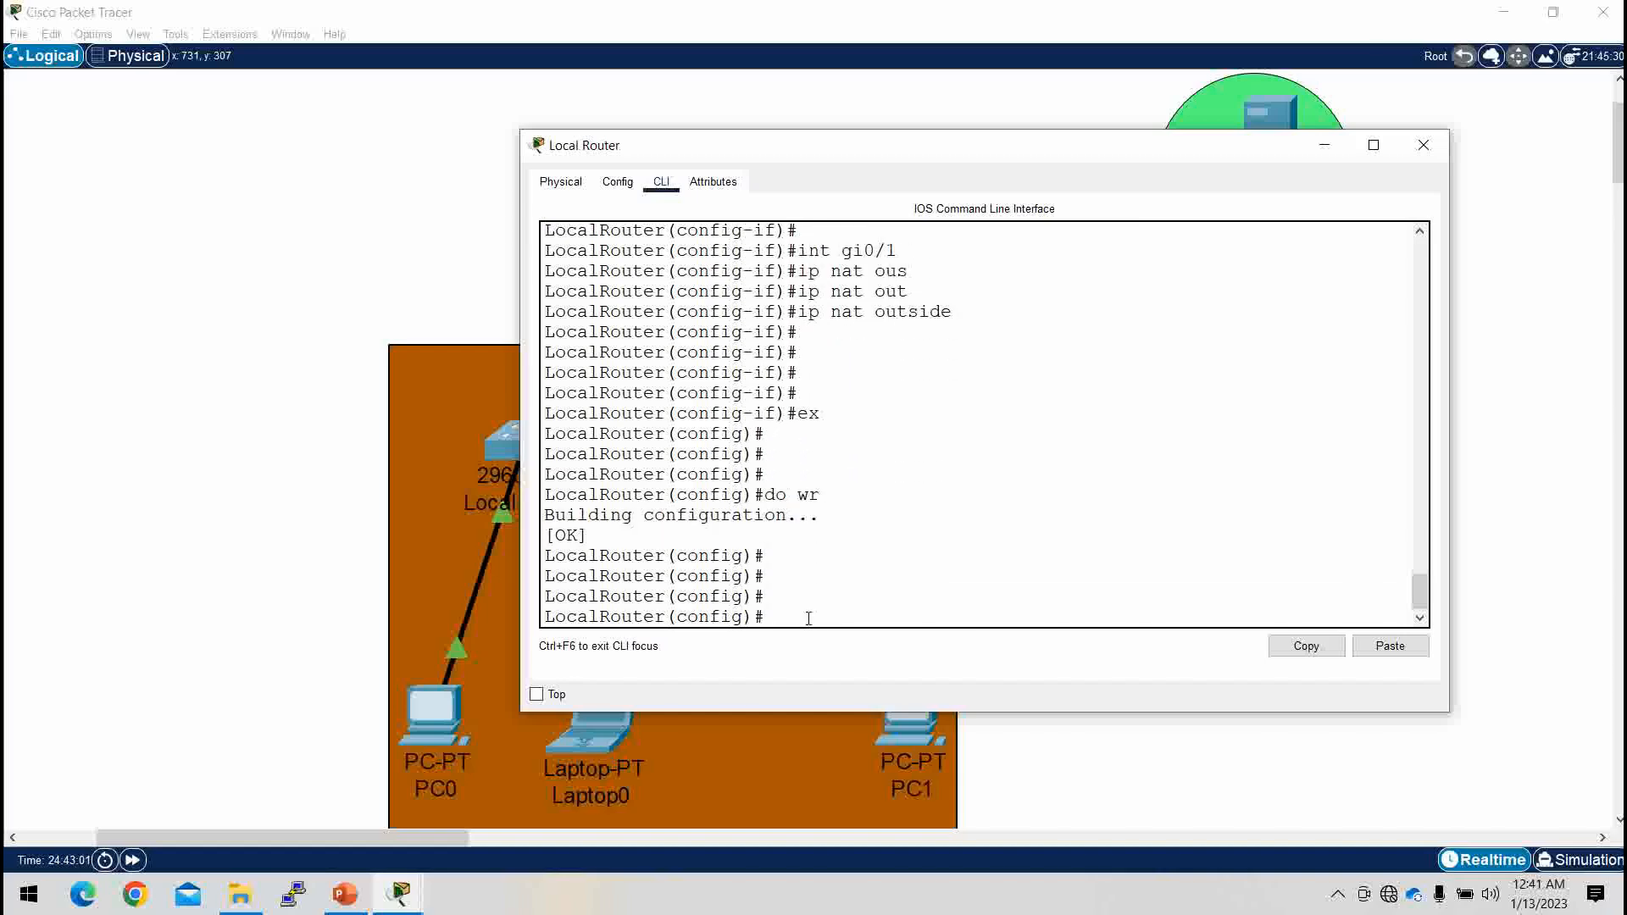
Step: Ping the web server at 172.16.0.2 twice from Laptop0's command prompt, then put the laptop window away
{"action": "left_click", "coordinate": [1325, 150]}
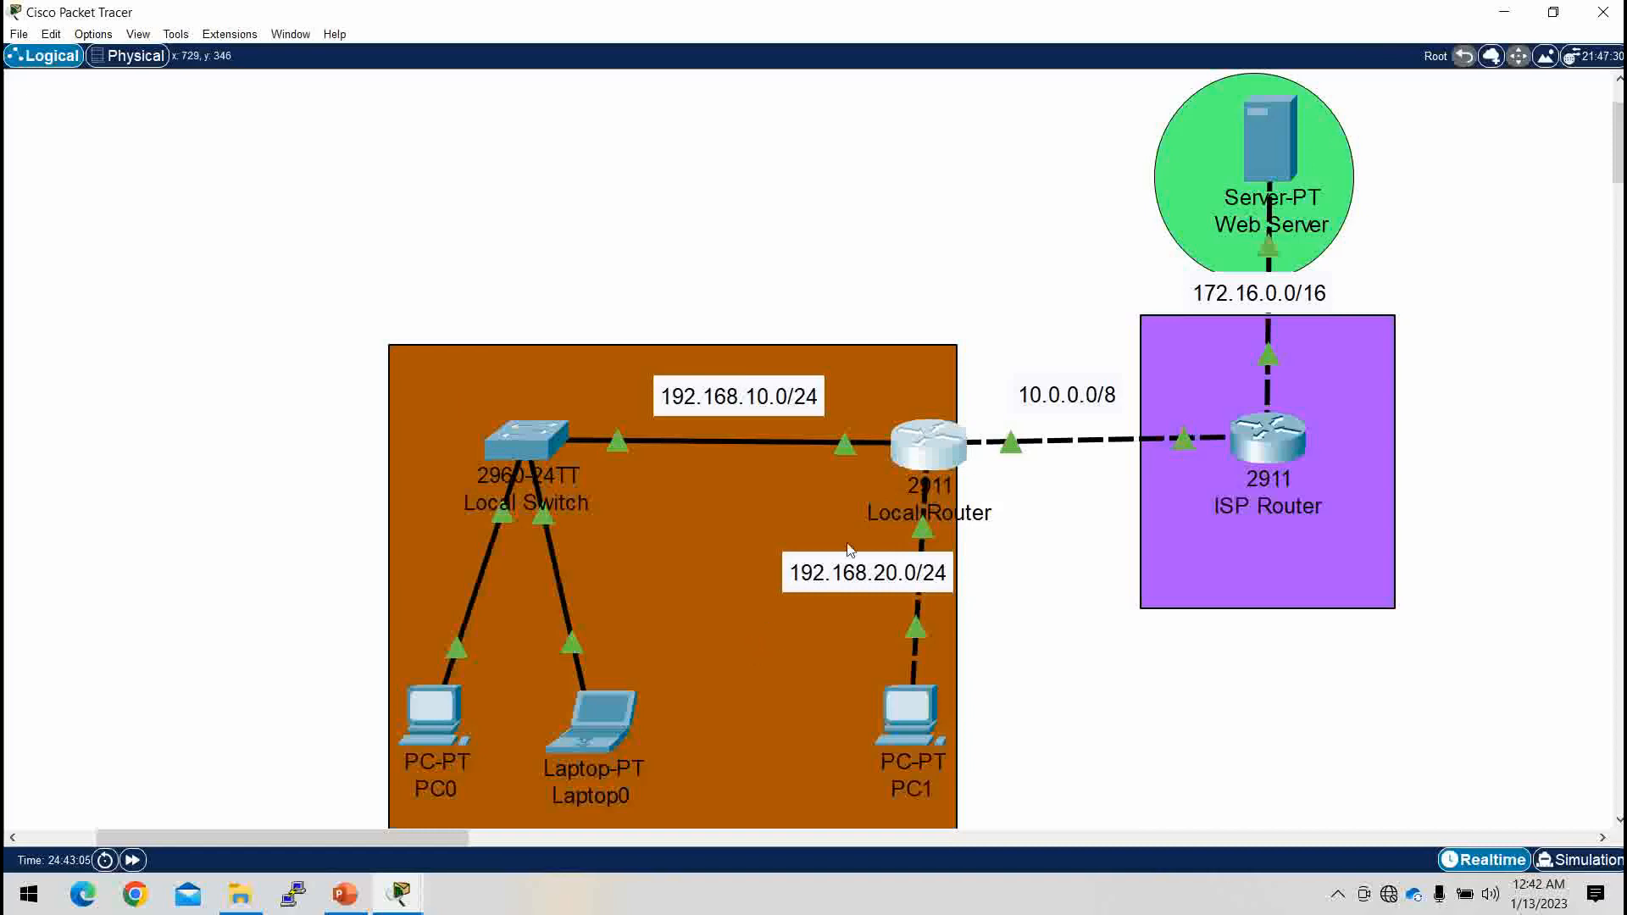
{"action": "left_click", "coordinate": [580, 741]}
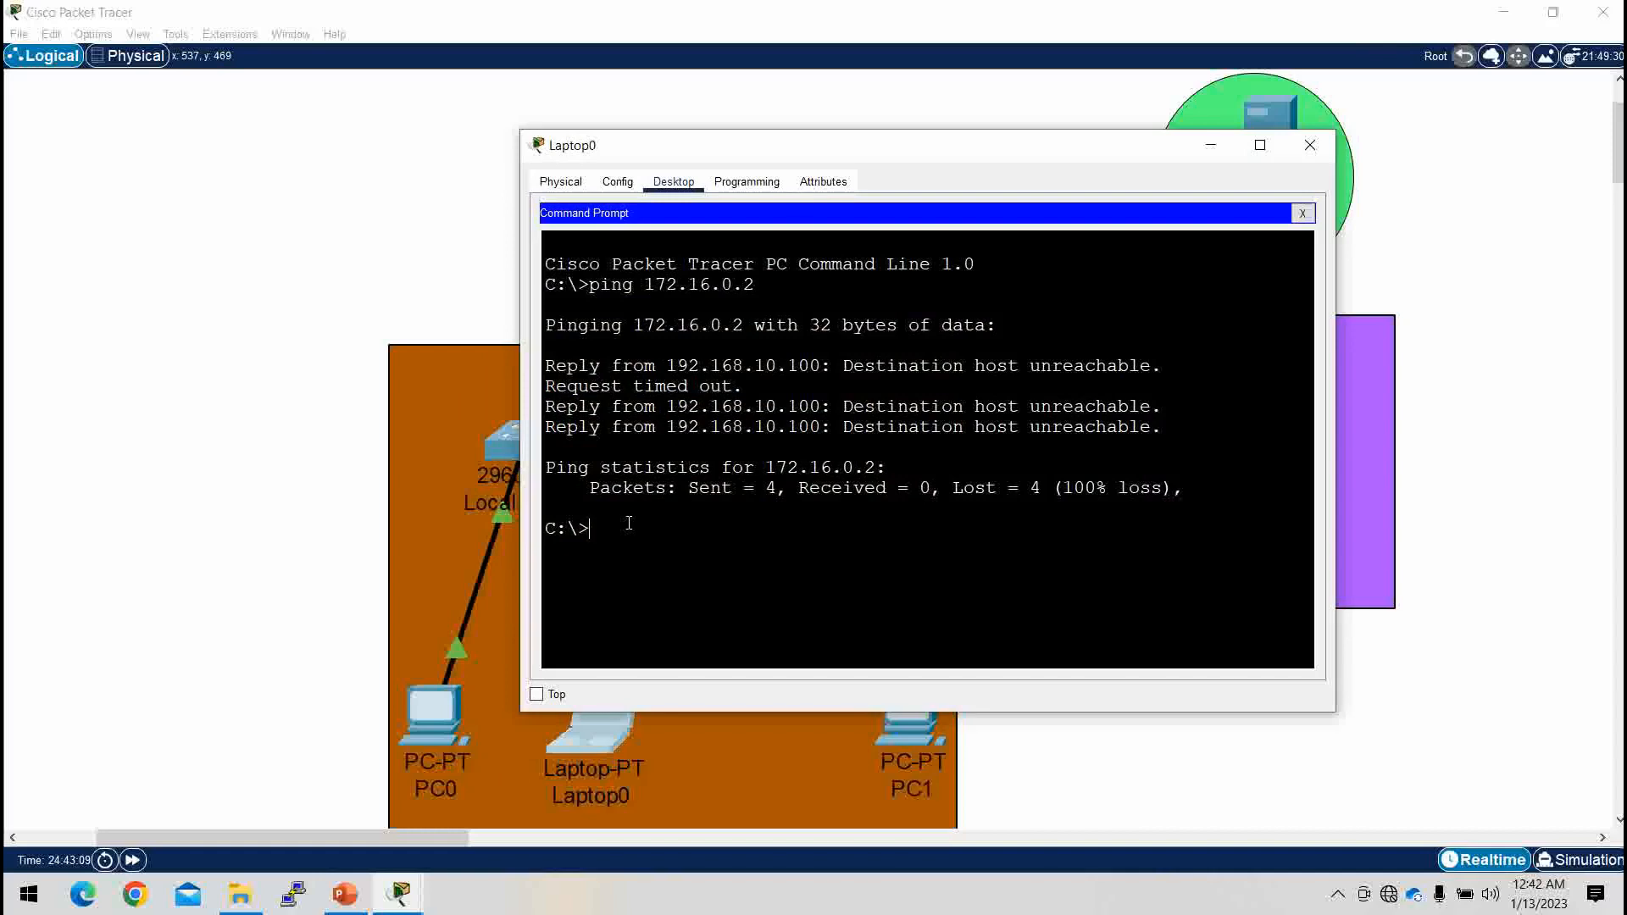
{"action": "key", "text": "Up"}
{"action": "key", "text": "Return"}
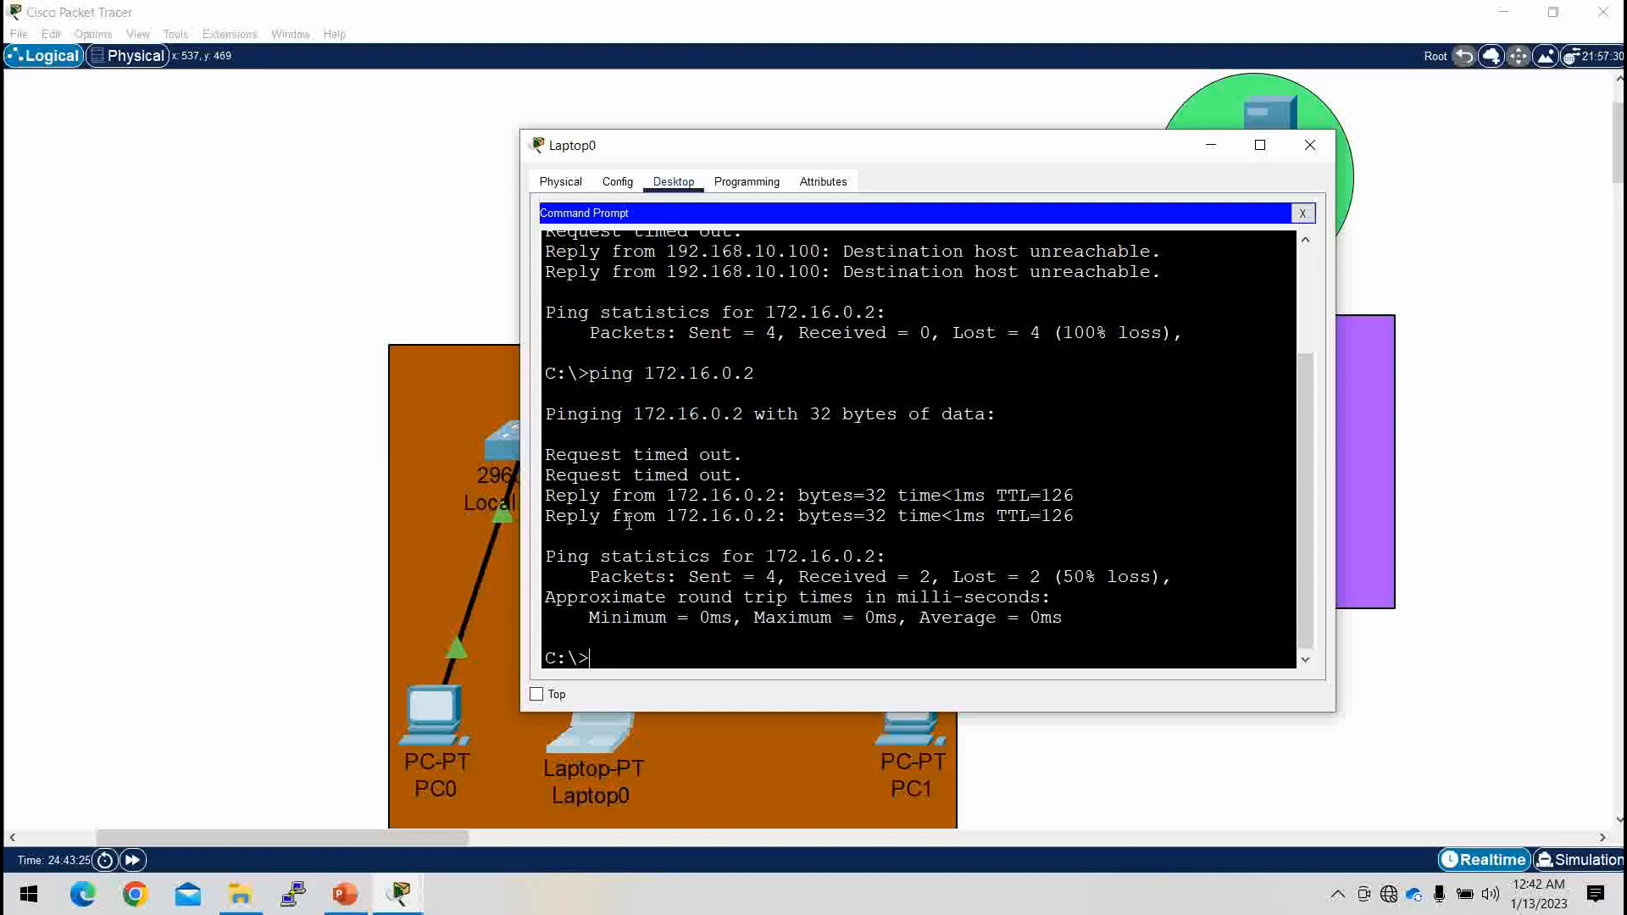
{"action": "key", "text": "Up"}
{"action": "key", "text": "Return"}
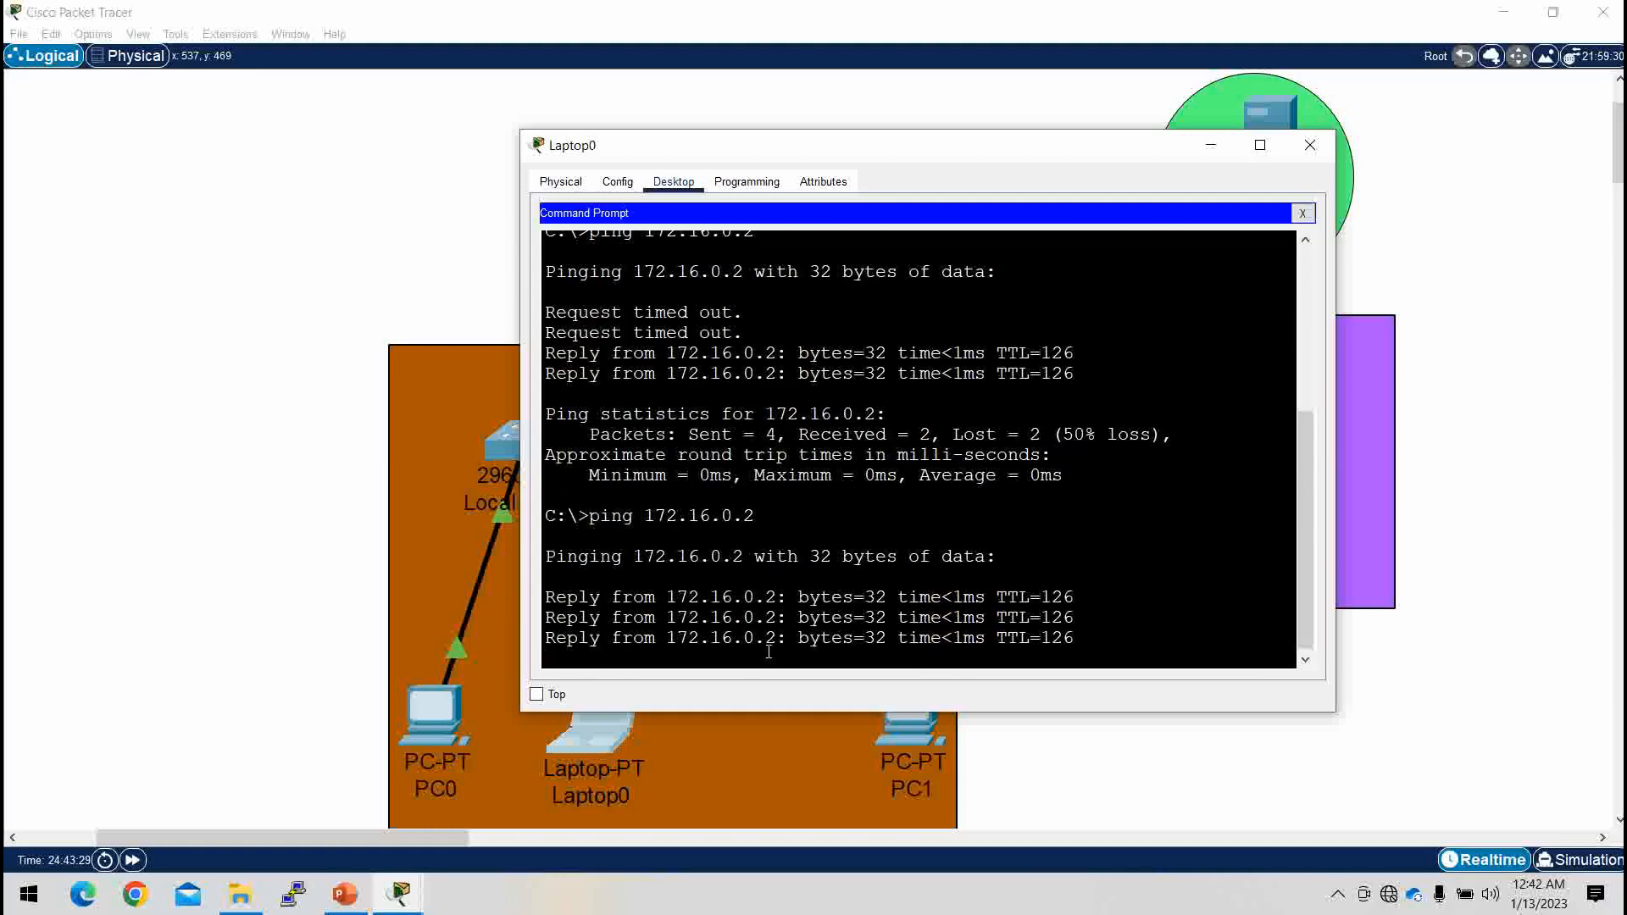
{"action": "left_click", "coordinate": [1212, 152]}
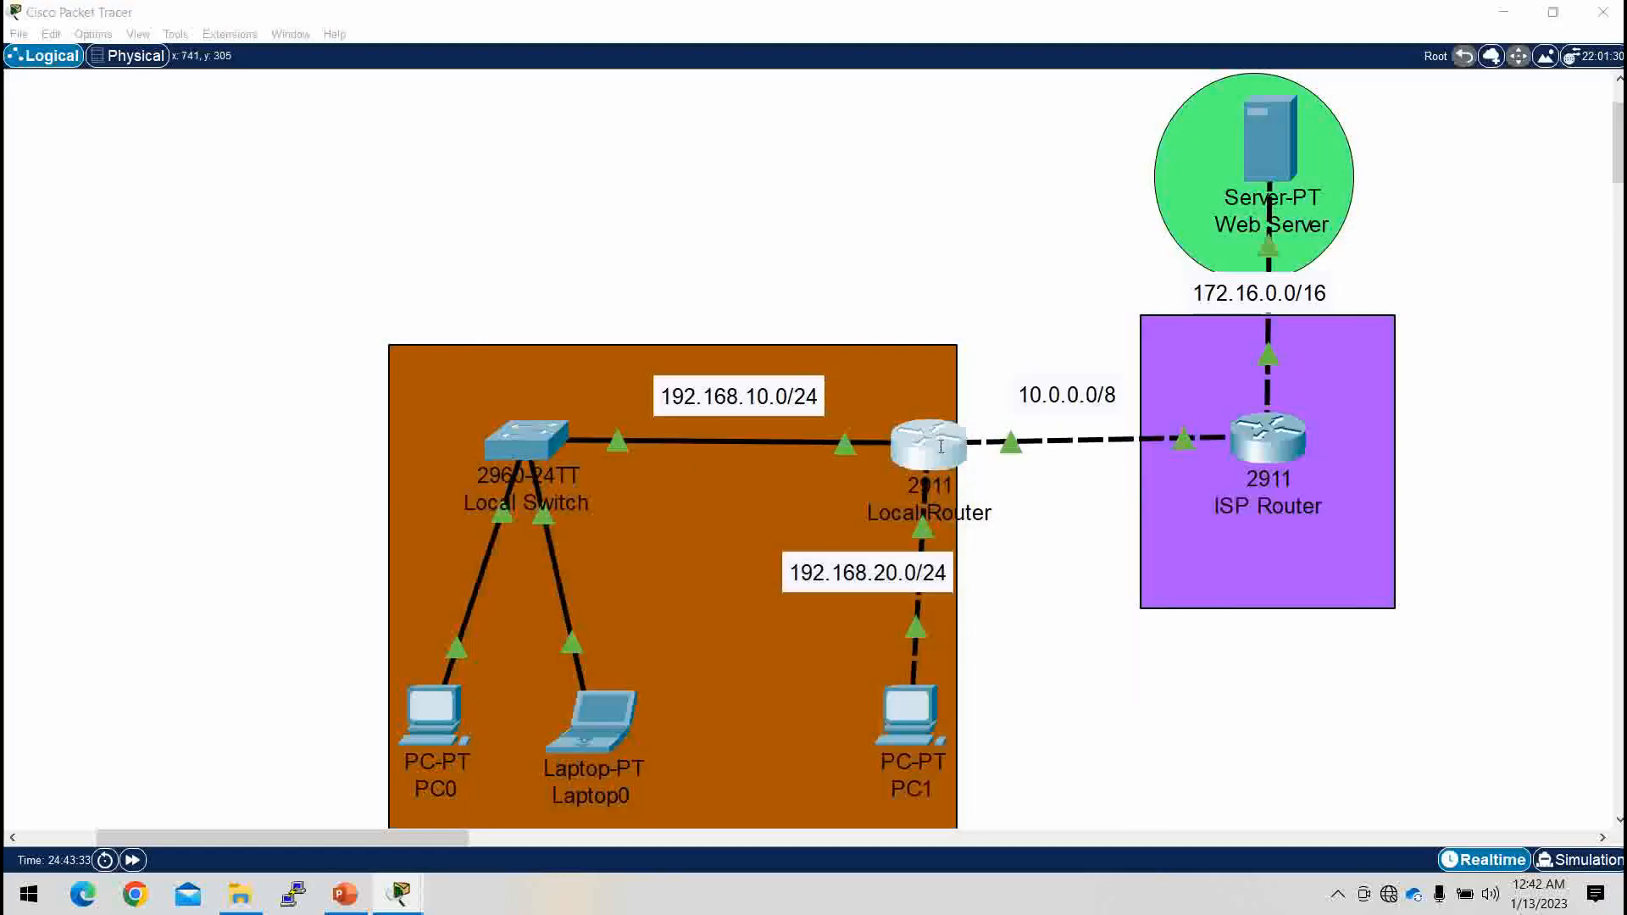
Step: Open the Local Router's command line and leave global configuration mode with the end command
{"action": "left_click", "coordinate": [926, 449]}
{"action": "key", "text": "Return"}
{"action": "key", "text": "Return"}
{"action": "key", "text": "Return"}
{"action": "key", "text": "Return"}
{"action": "type", "text": "end"}
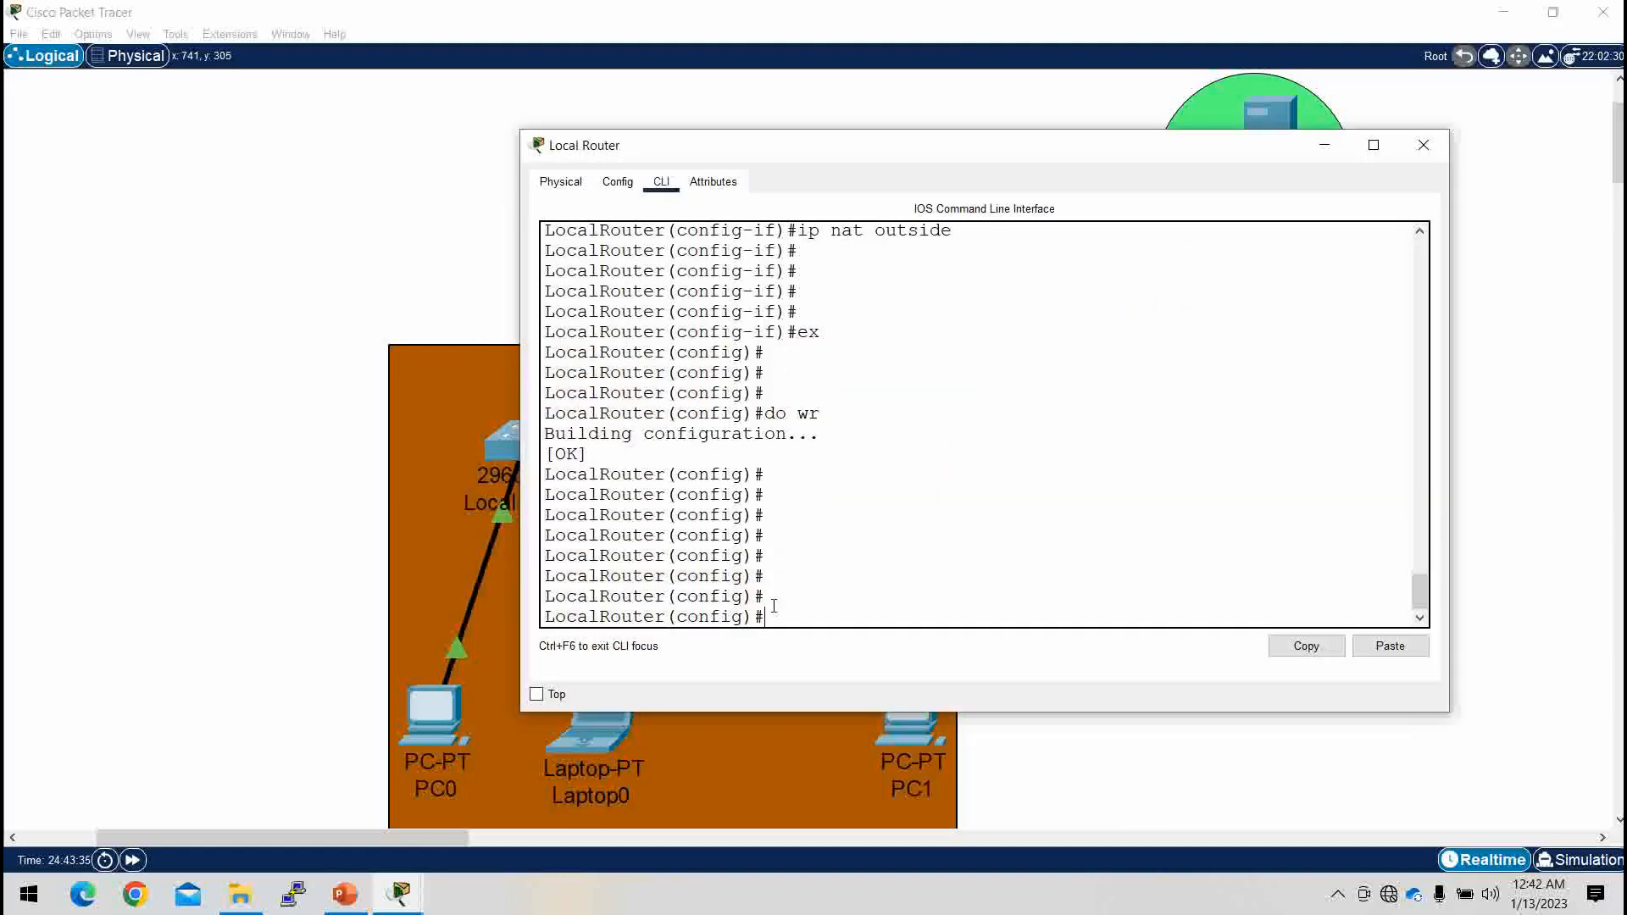
{"action": "key", "text": "Return"}
{"action": "key", "text": "Return"}
{"action": "key", "text": "Return"}
{"action": "key", "text": "Return"}
Step: Run sh ip nat translations on the Local Router, examine the inside global addresses of the icmp entries, and close the router window
{"action": "type", "text": "sh ip nat tr"}
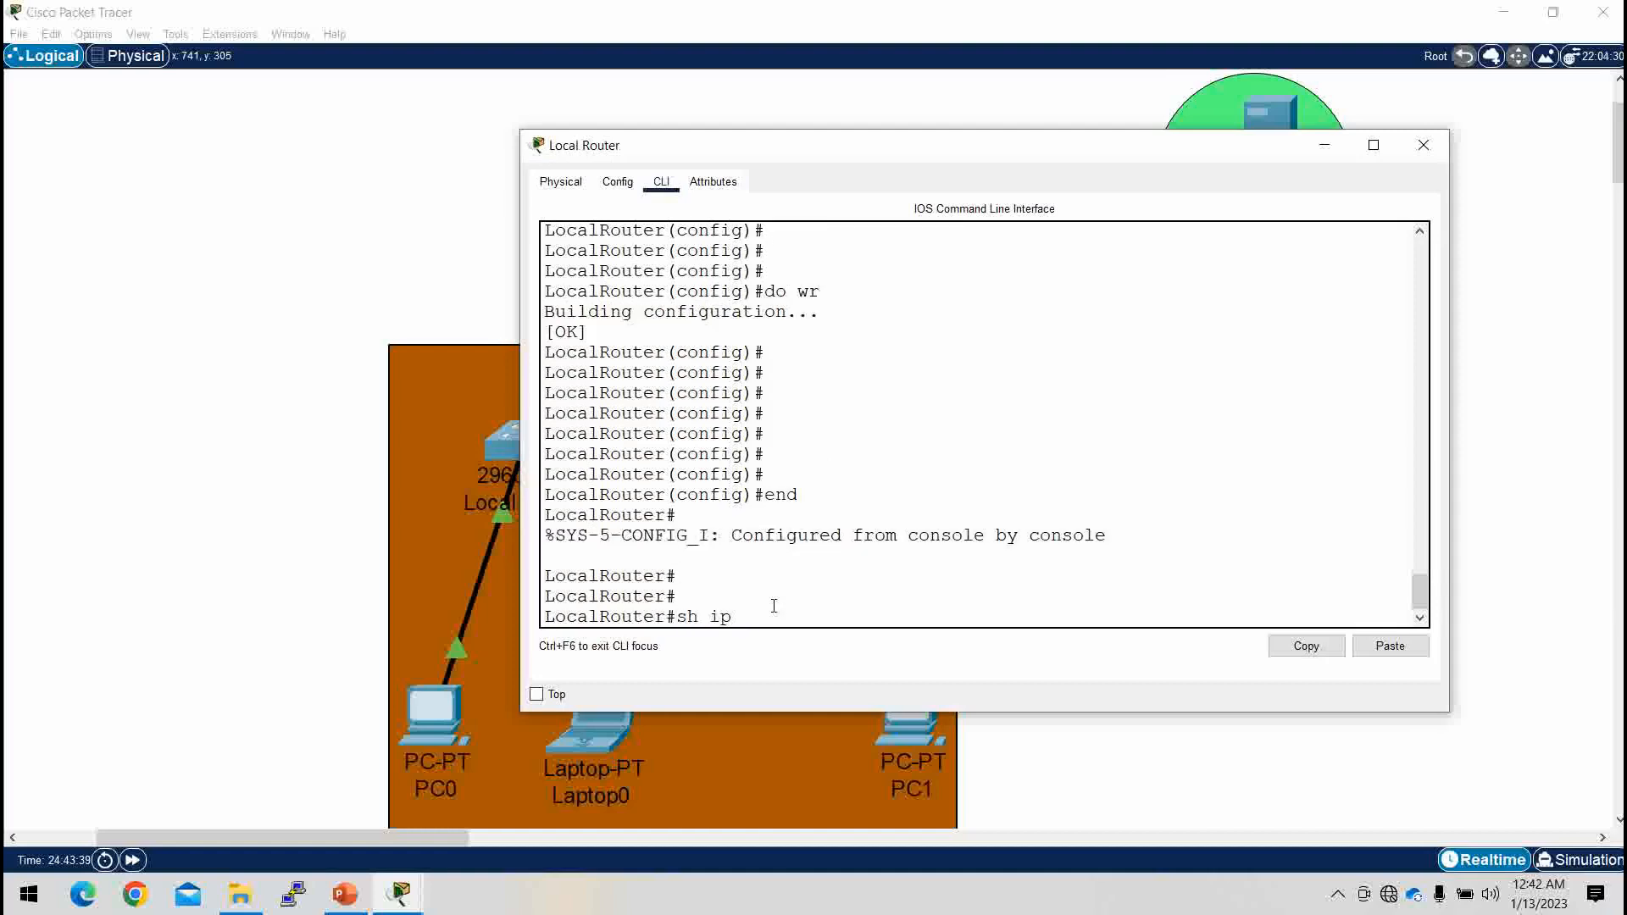
{"action": "key", "text": "Tab"}
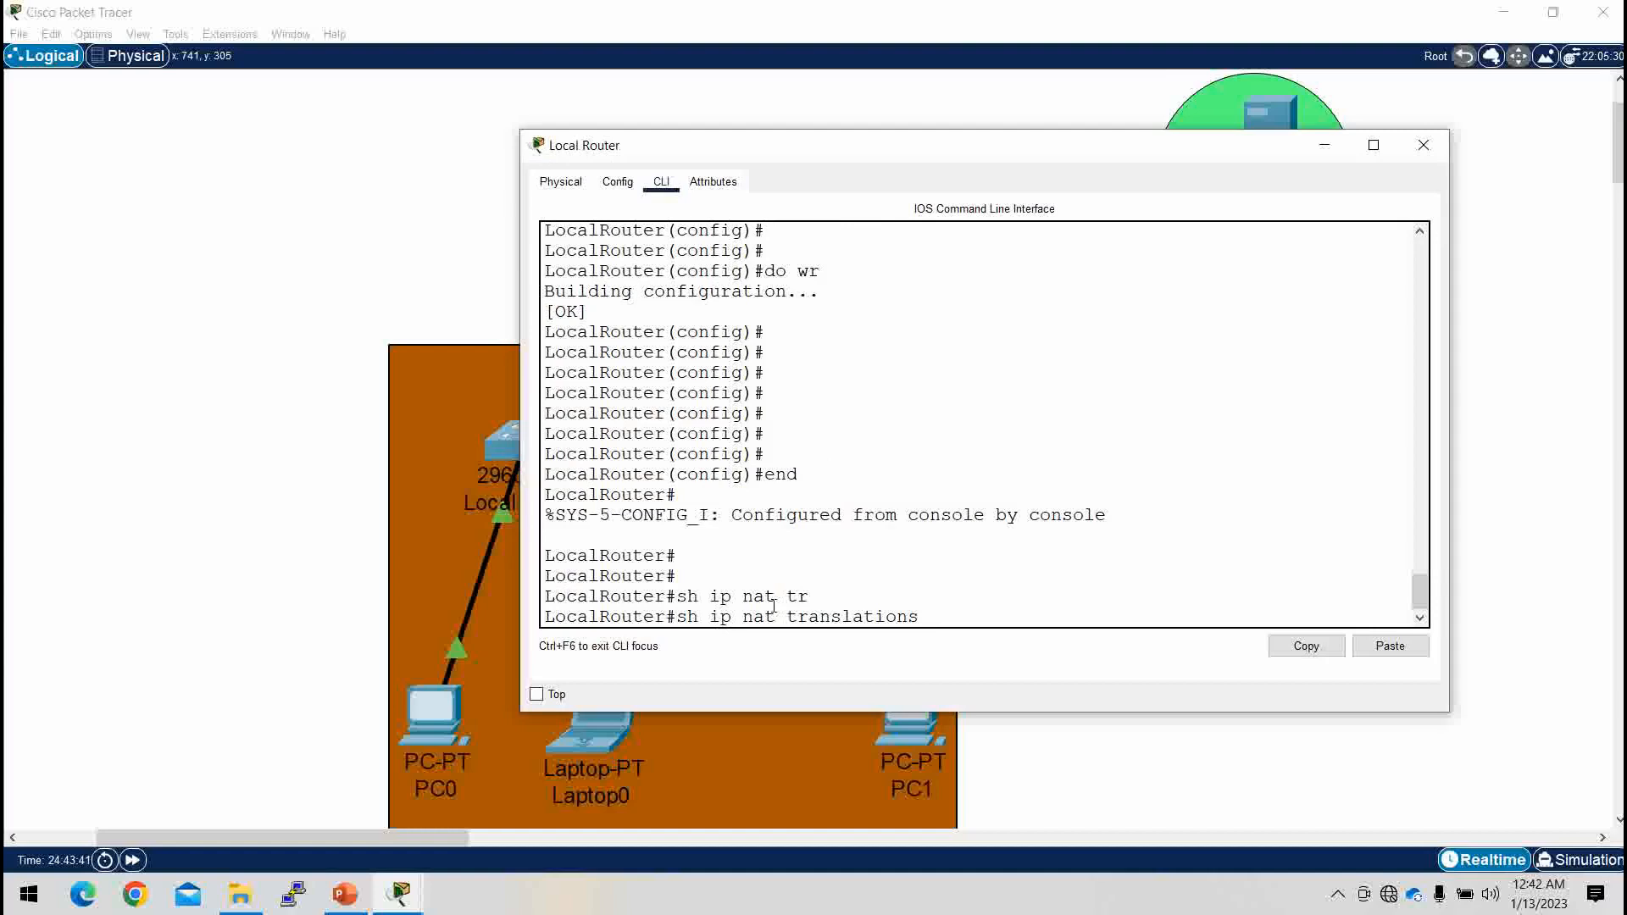
{"action": "key", "text": "Return"}
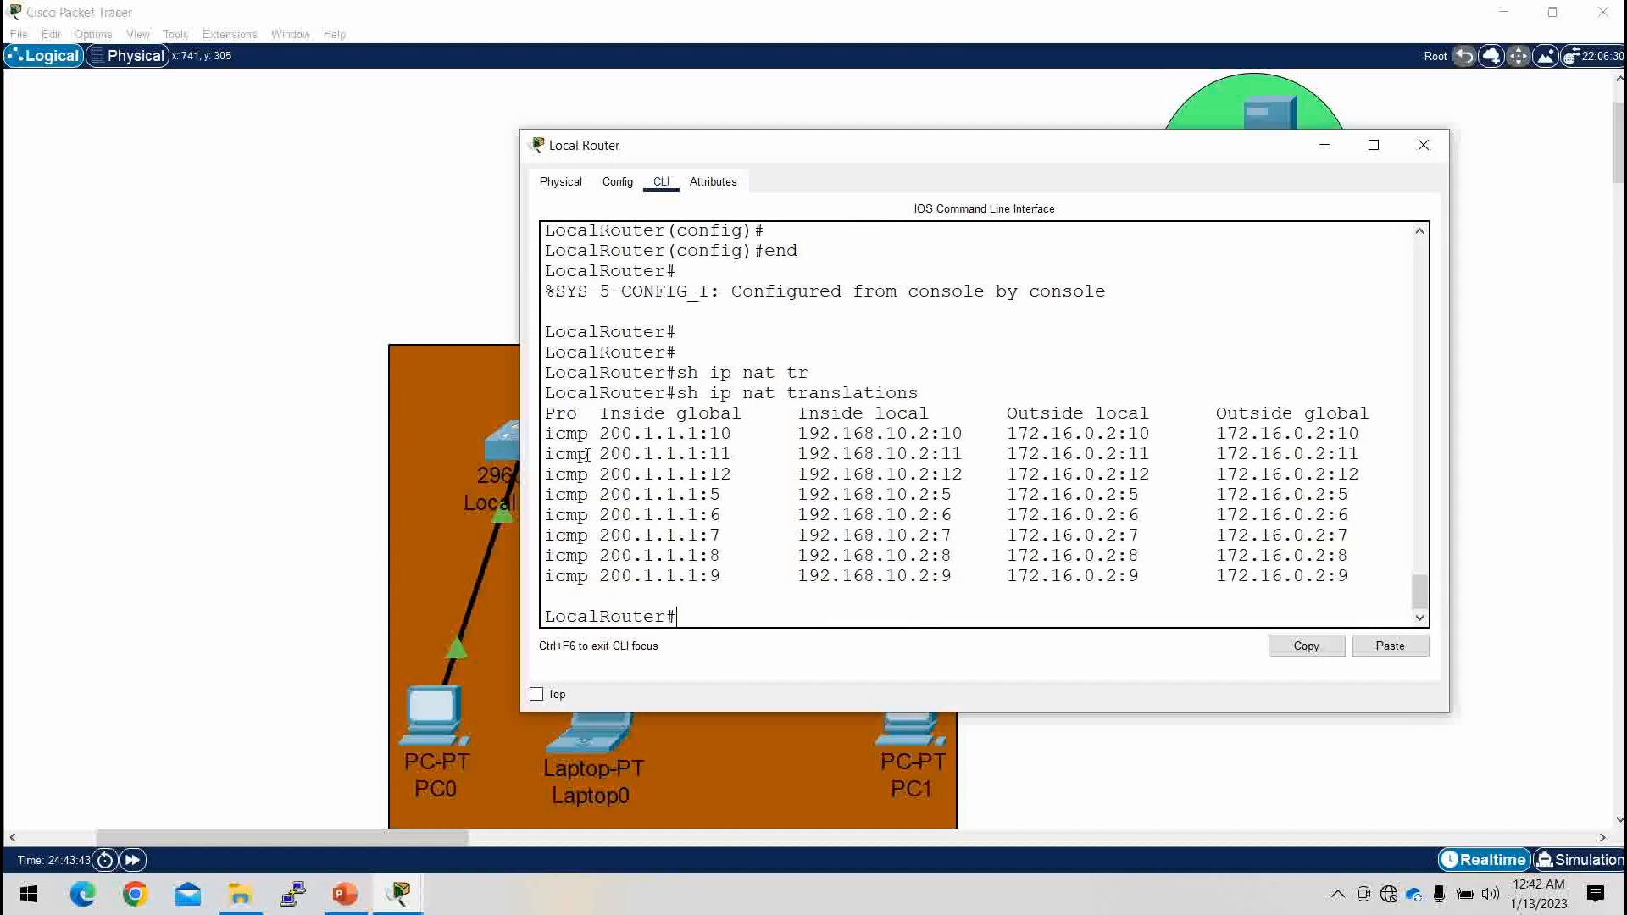
{"action": "left_click_drag", "start_coordinate": [601, 434], "coordinate": [700, 515]}
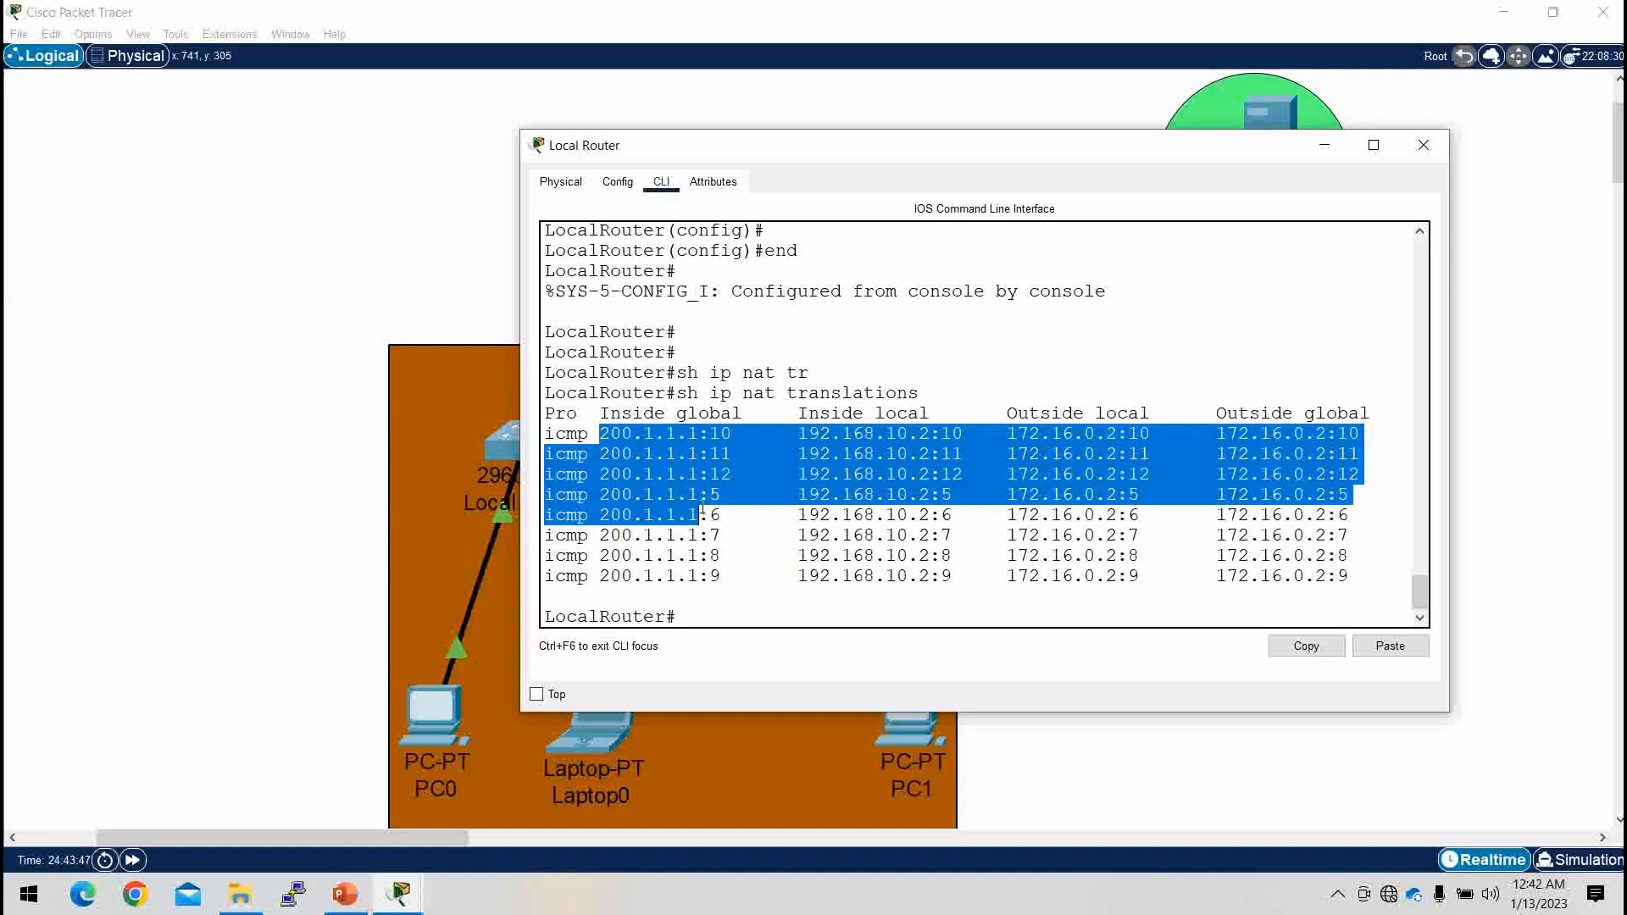
{"action": "left_click", "coordinate": [701, 514]}
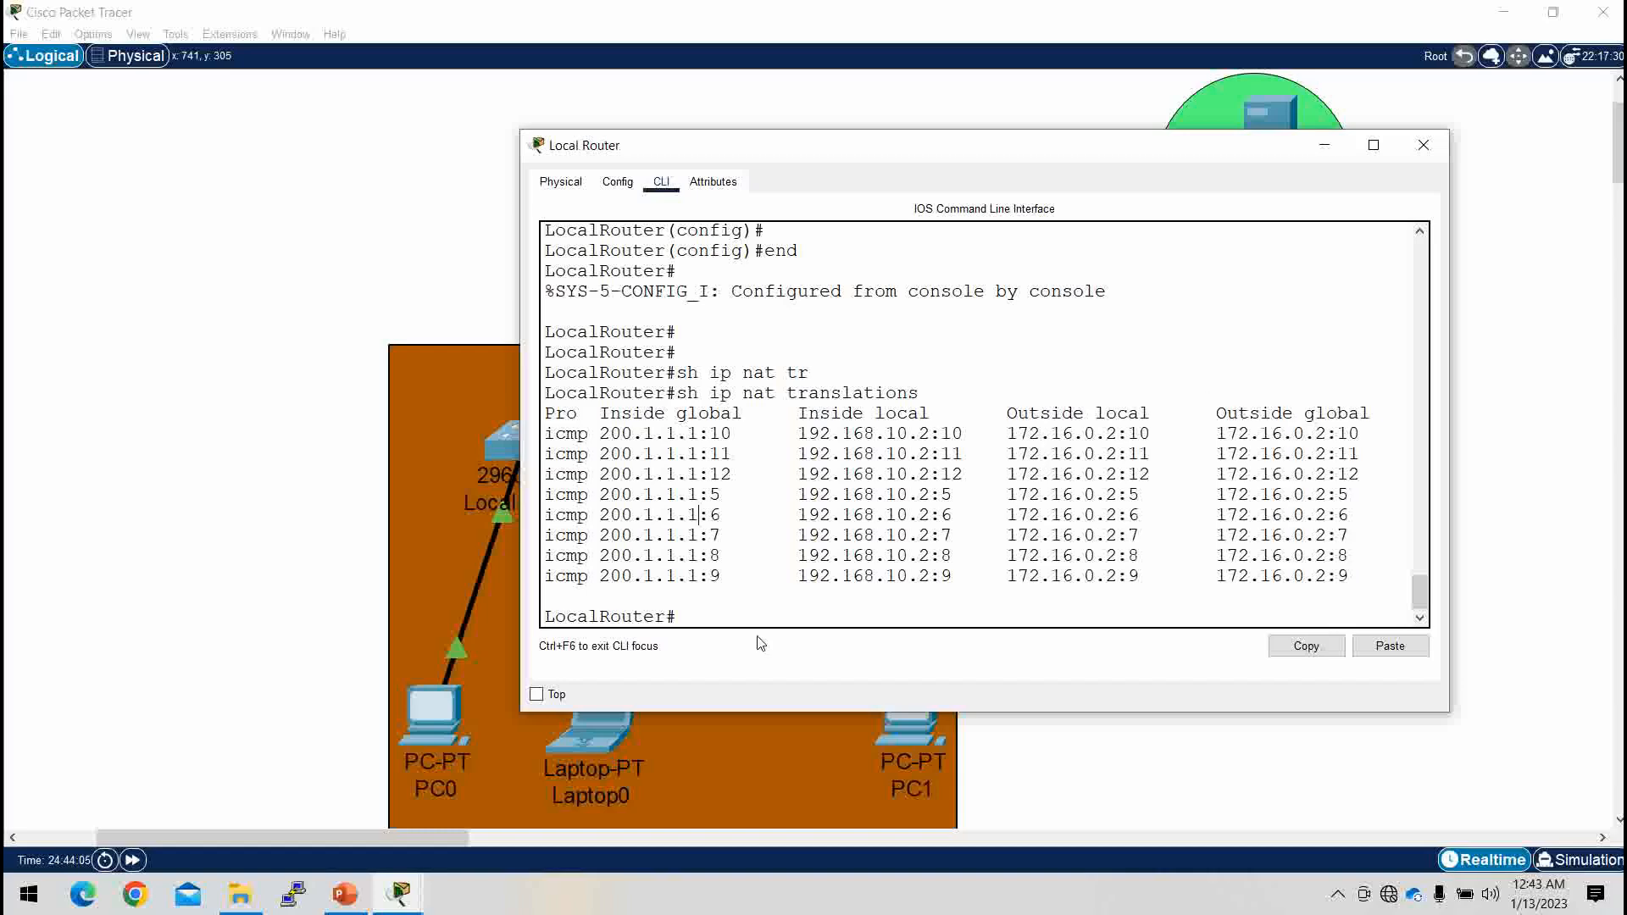
{"action": "left_click", "coordinate": [1423, 145]}
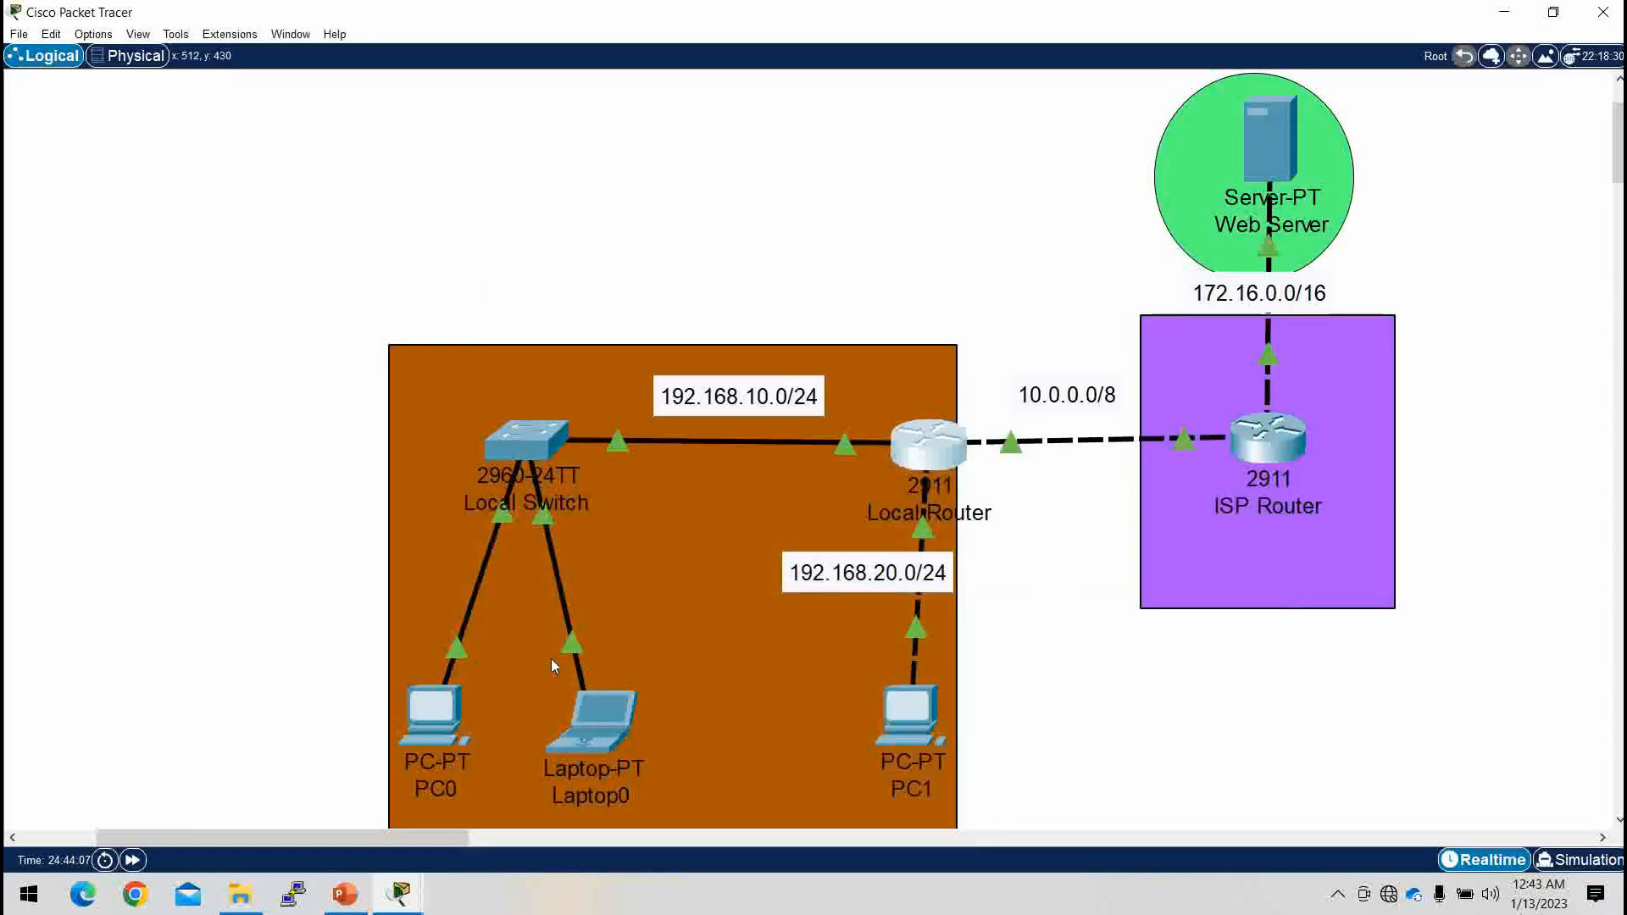
Step: Load the web server page at 172.16.0.2 in PC0's web browser, then put the PC0 window away
{"action": "left_click", "coordinate": [427, 717]}
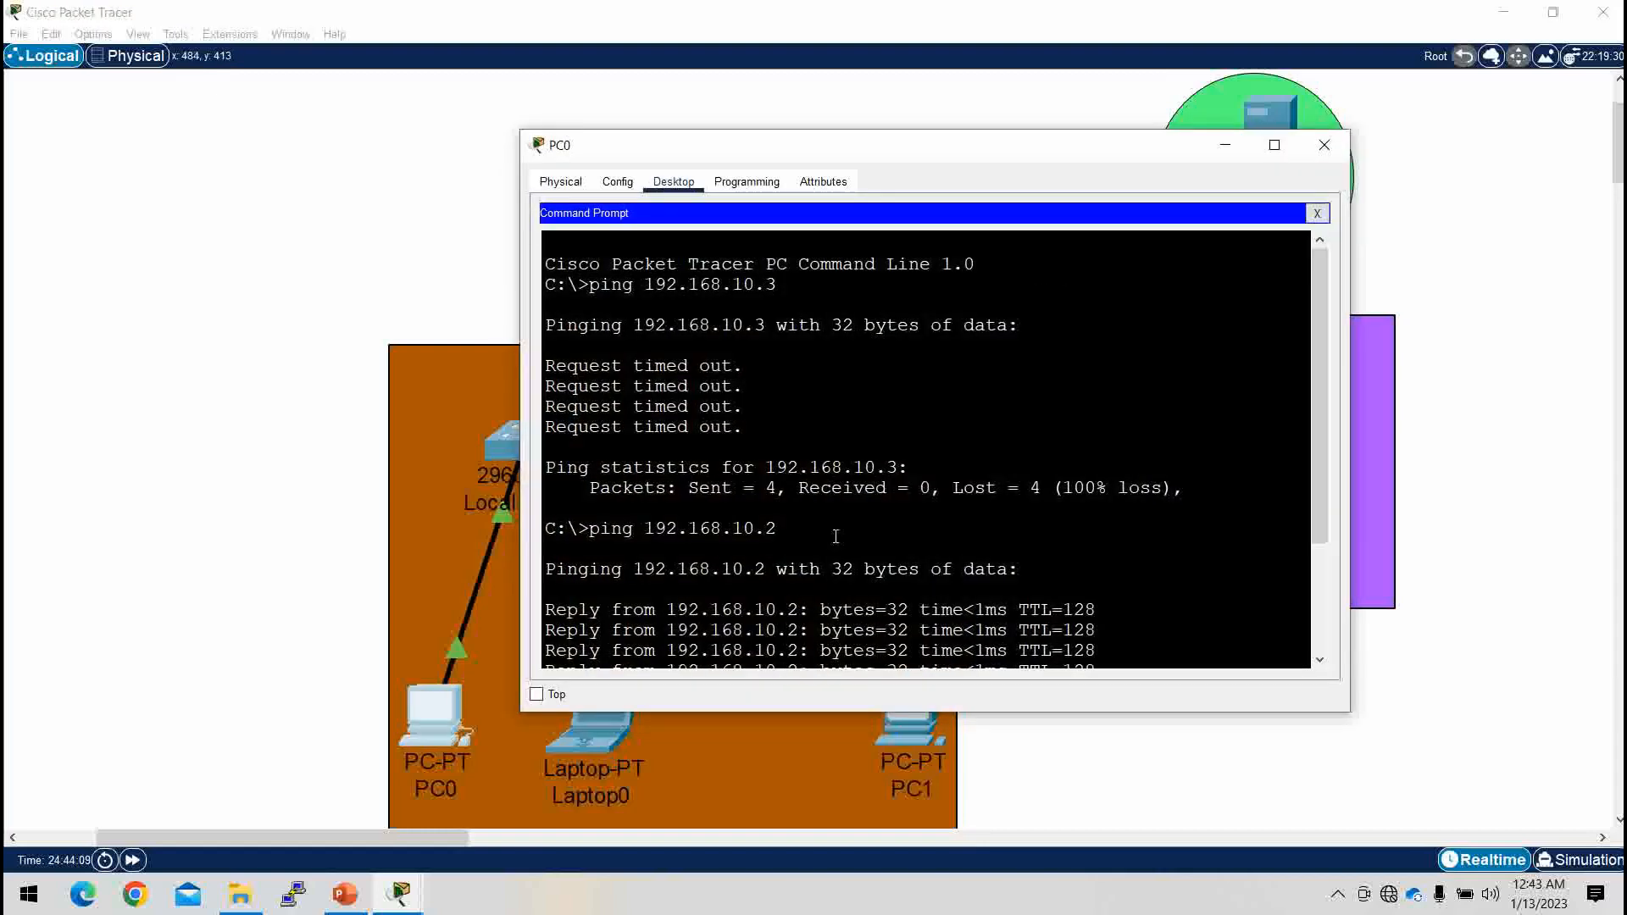
{"action": "key", "text": "Return"}
{"action": "key", "text": "Return"}
{"action": "key", "text": "Return"}
{"action": "key", "text": "Return"}
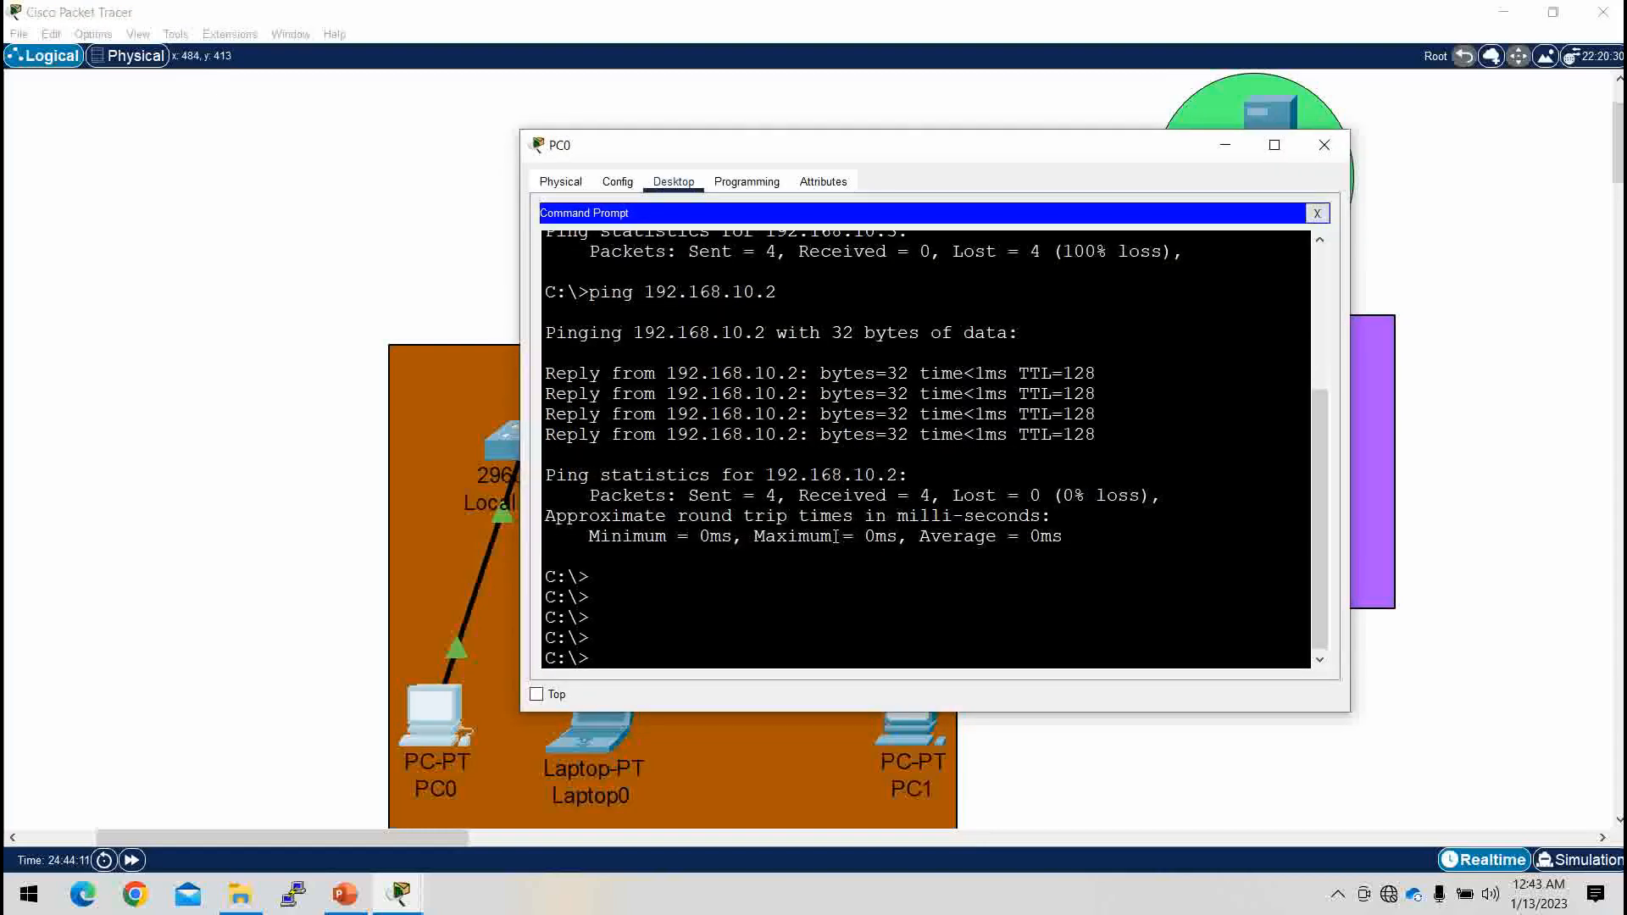
{"action": "left_click", "coordinate": [1319, 215]}
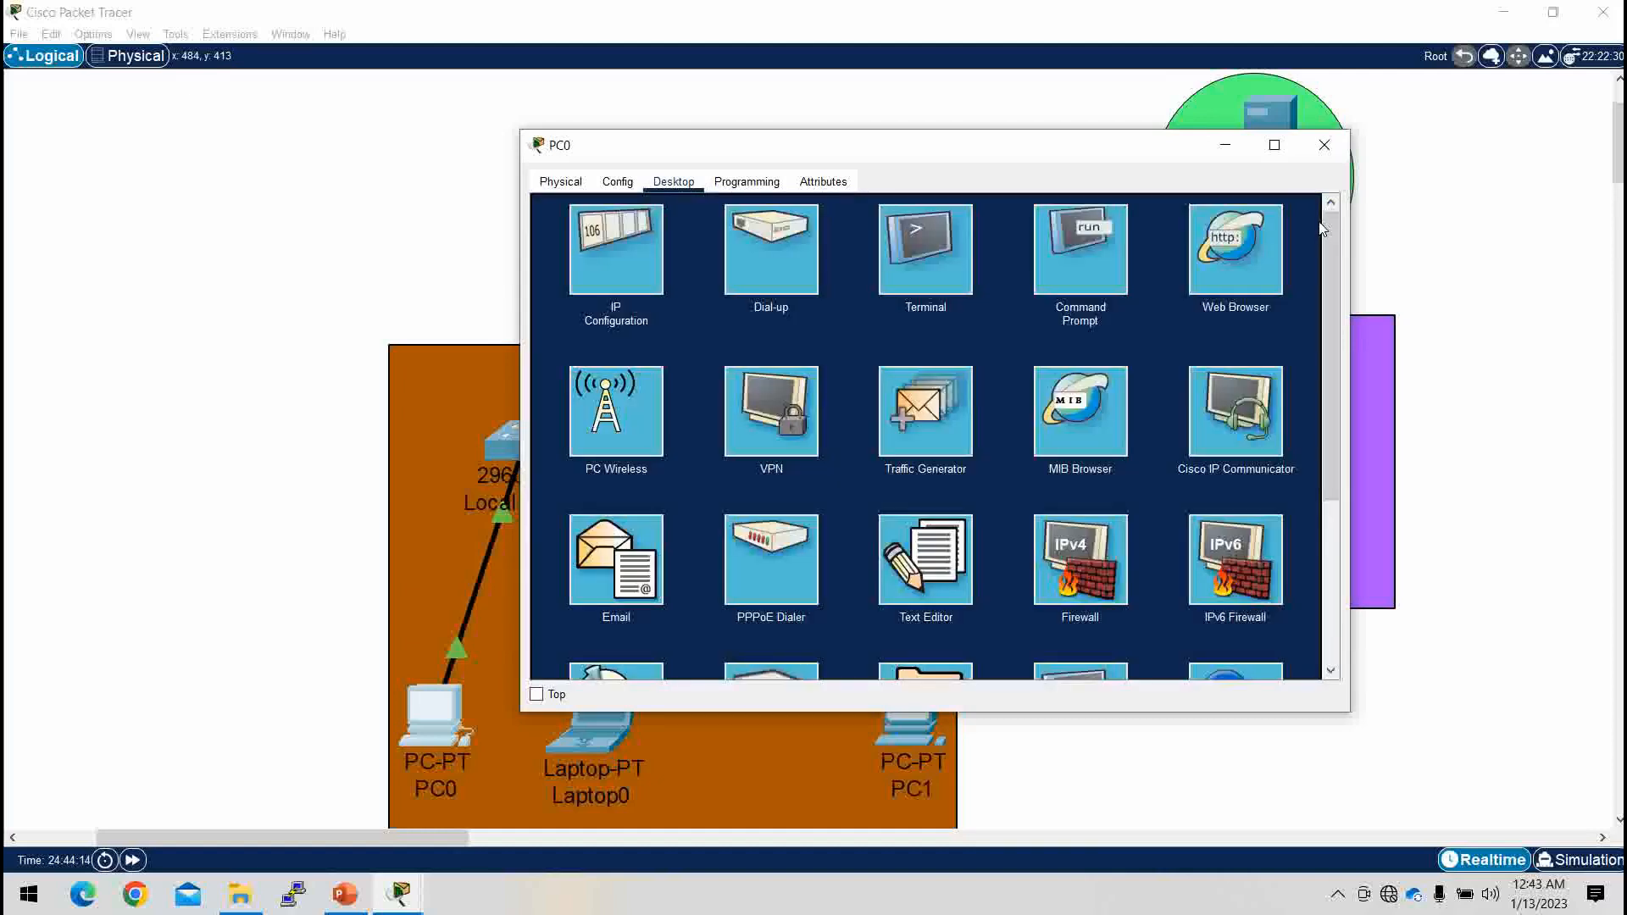
{"action": "left_click", "coordinate": [1222, 271]}
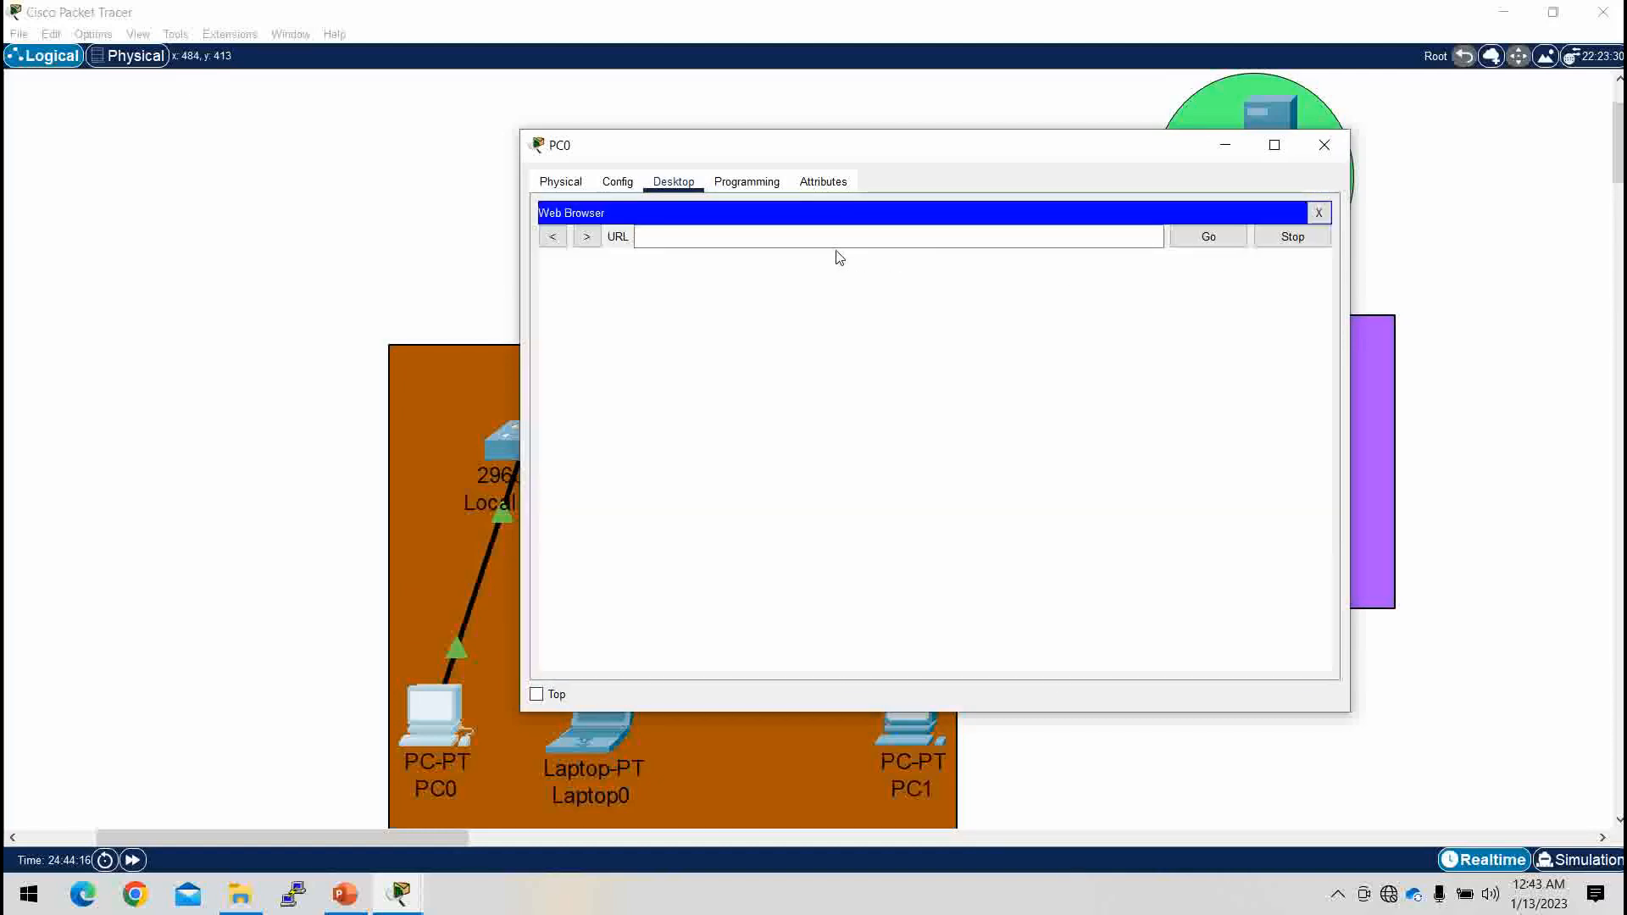
{"action": "left_click", "coordinate": [813, 233]}
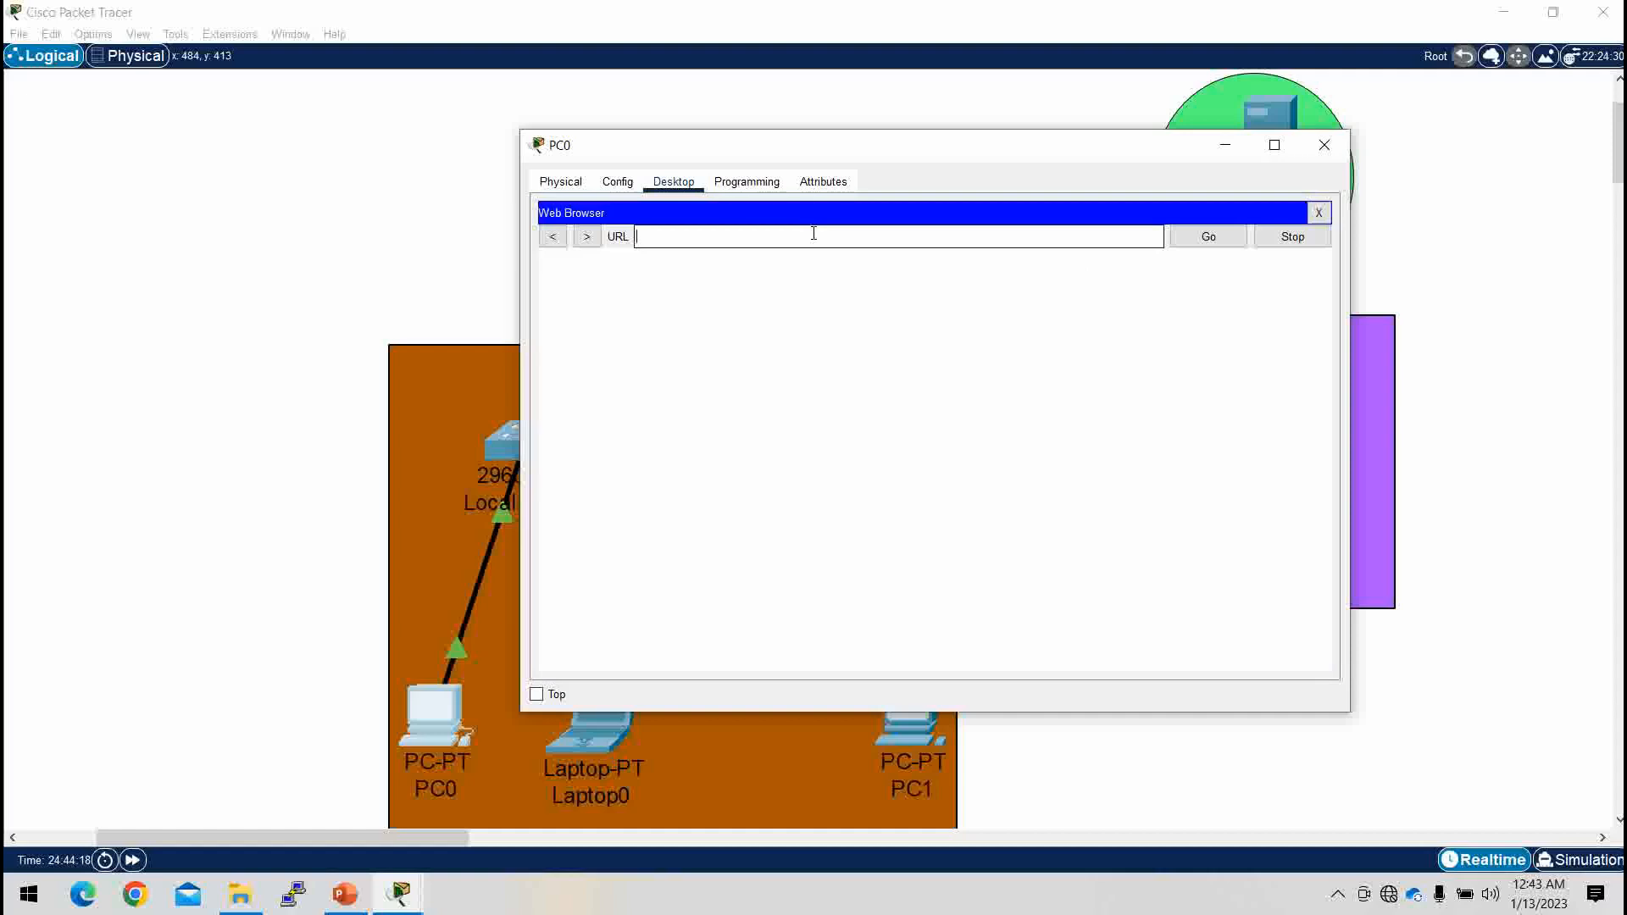
{"action": "type", "text": "172.16.0.2"}
{"action": "key", "text": "Return"}
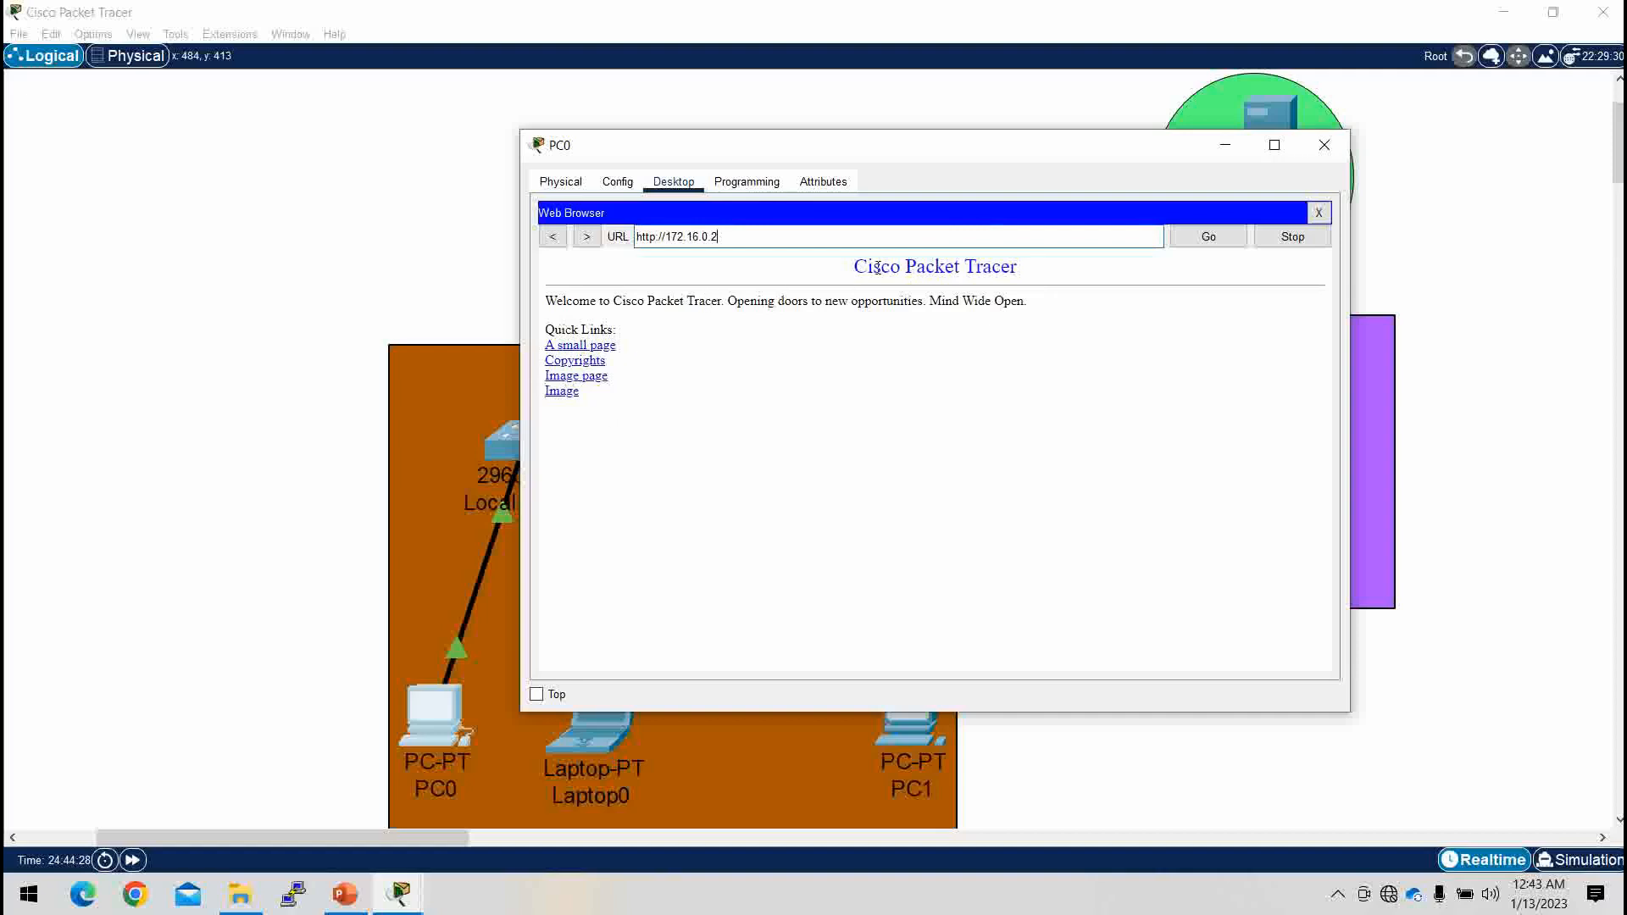
{"action": "left_click", "coordinate": [1225, 145]}
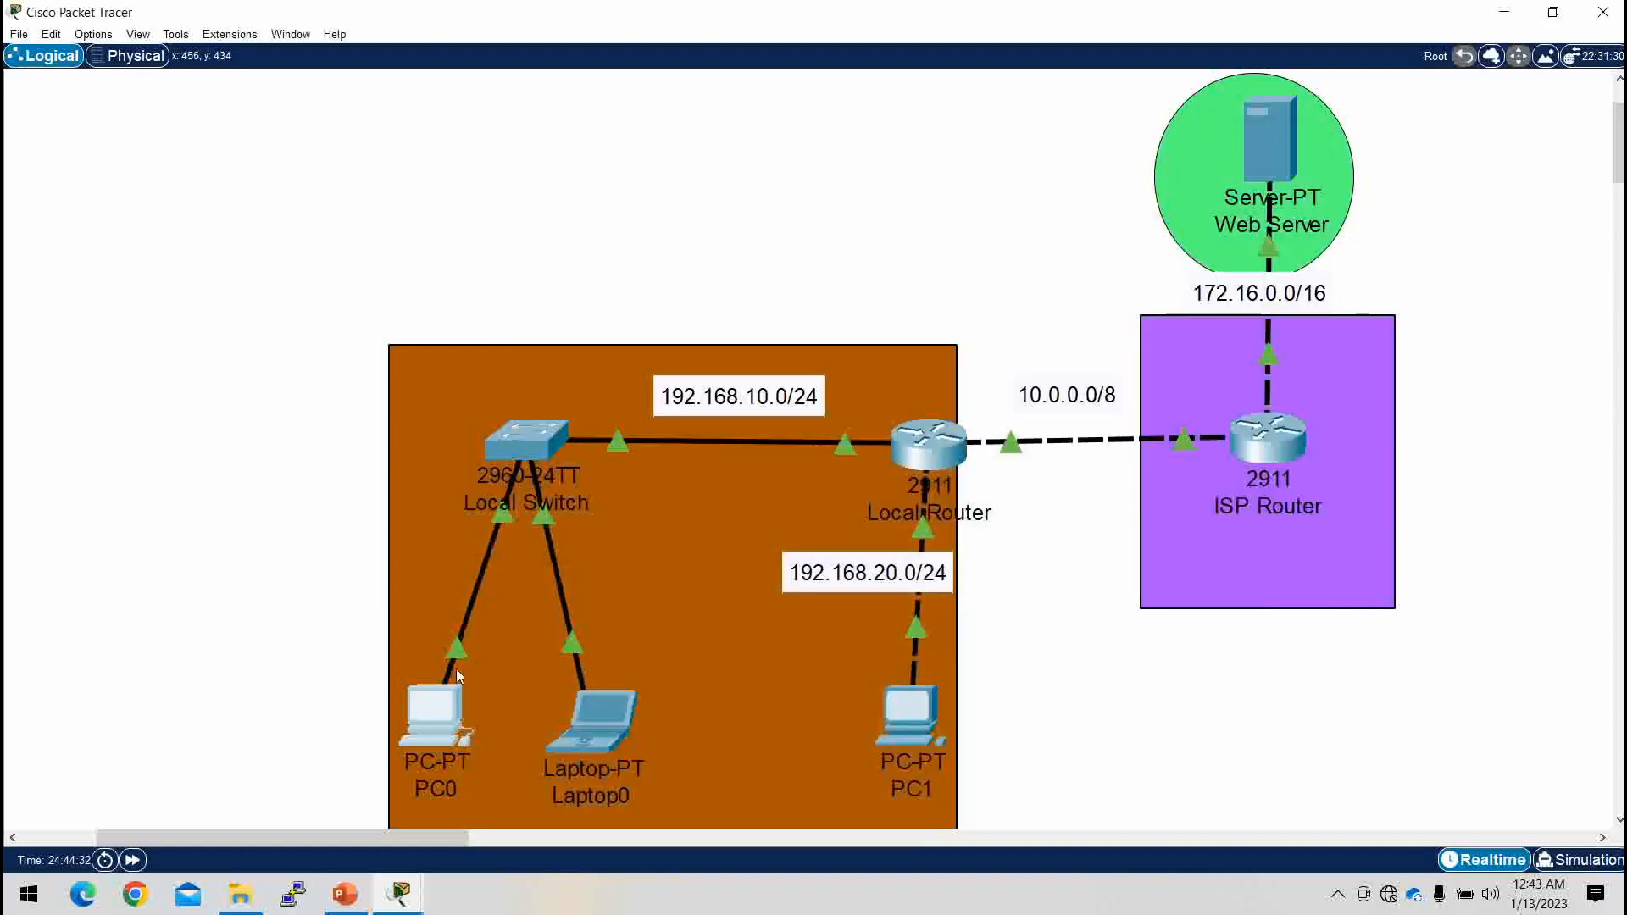
Step: Rerun sh ip nat translations on the Local Router to check the entry for PC0's web session
{"action": "left_click", "coordinate": [934, 458]}
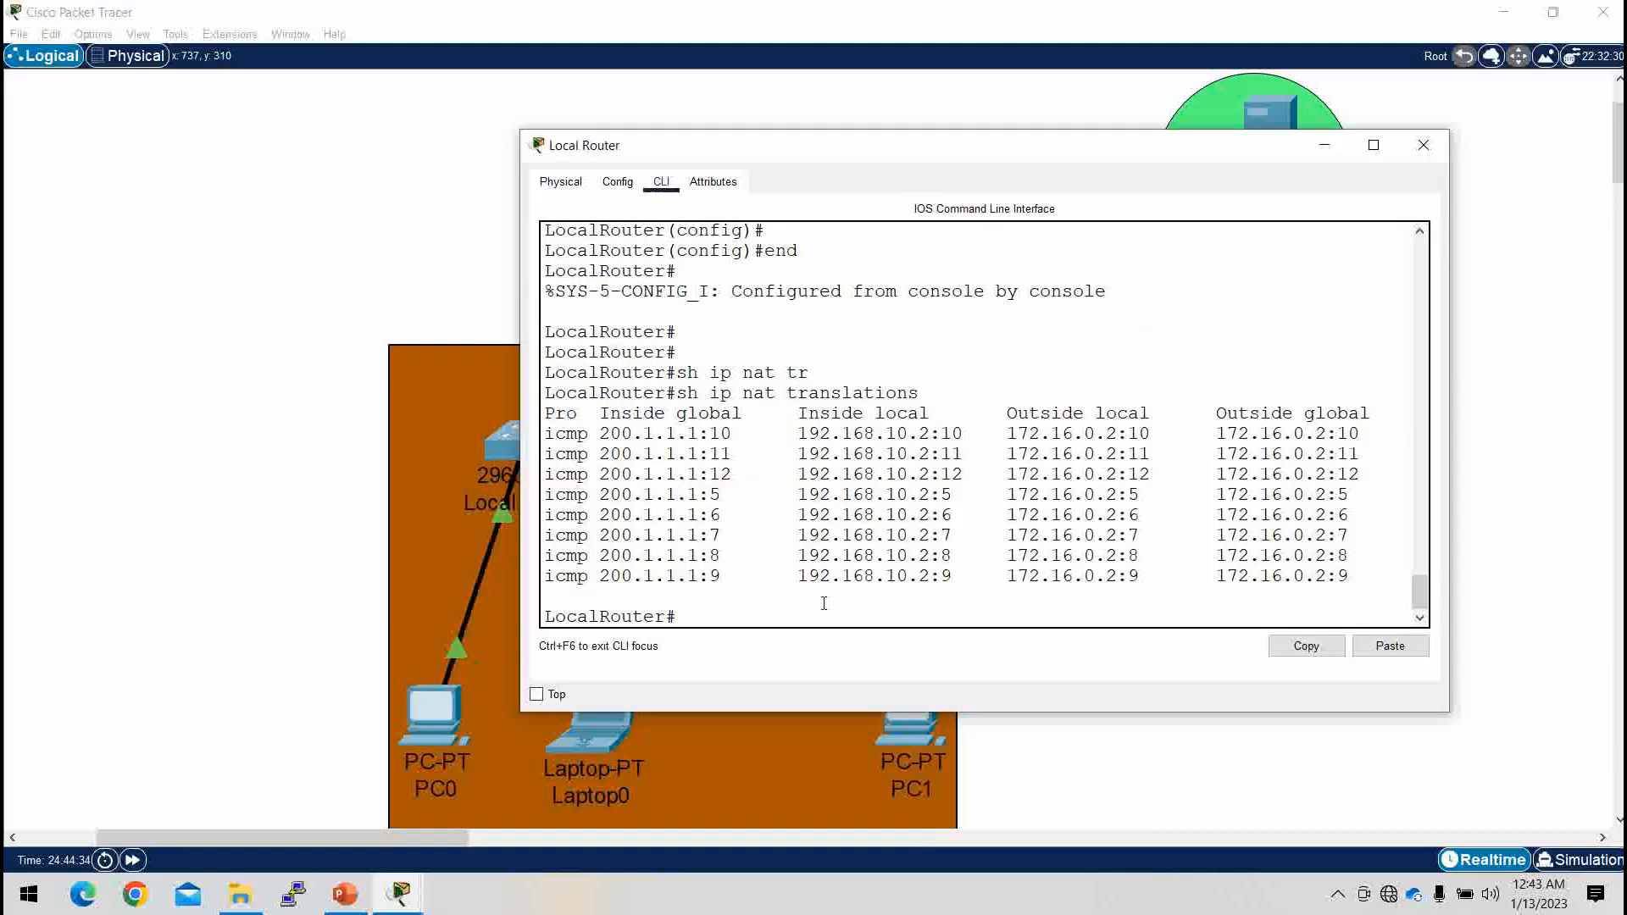
{"action": "key", "text": "Up"}
{"action": "key", "text": "Return"}
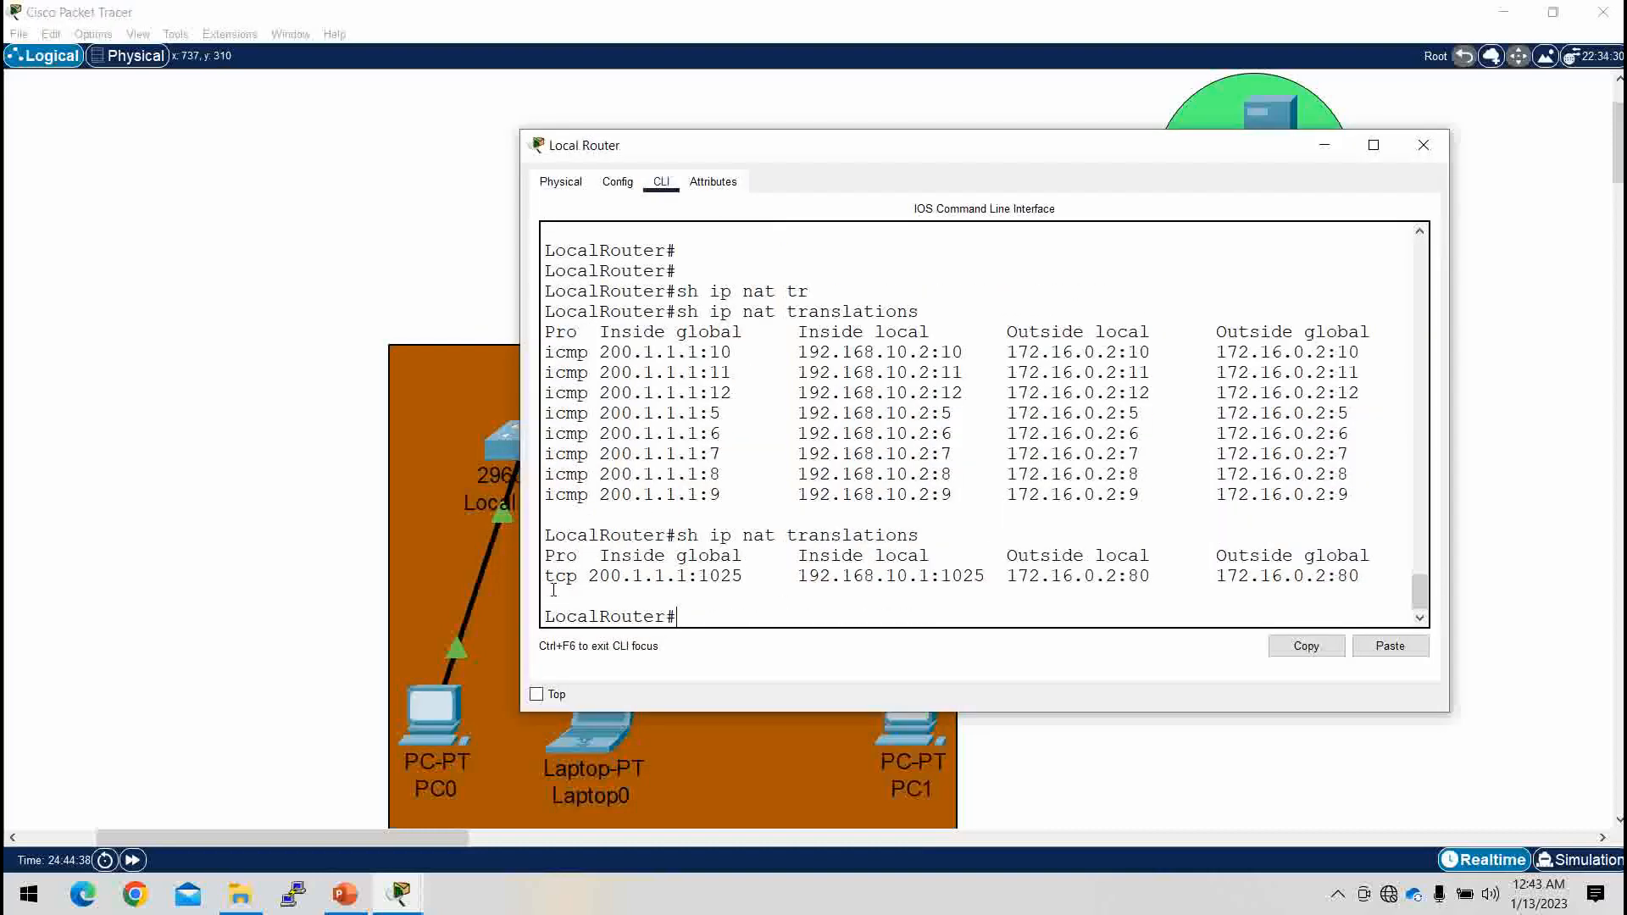
Step: Load the web server page at 172.16.0.2 in Laptop0's web browser, then put the laptop window away
{"action": "left_click", "coordinate": [612, 734]}
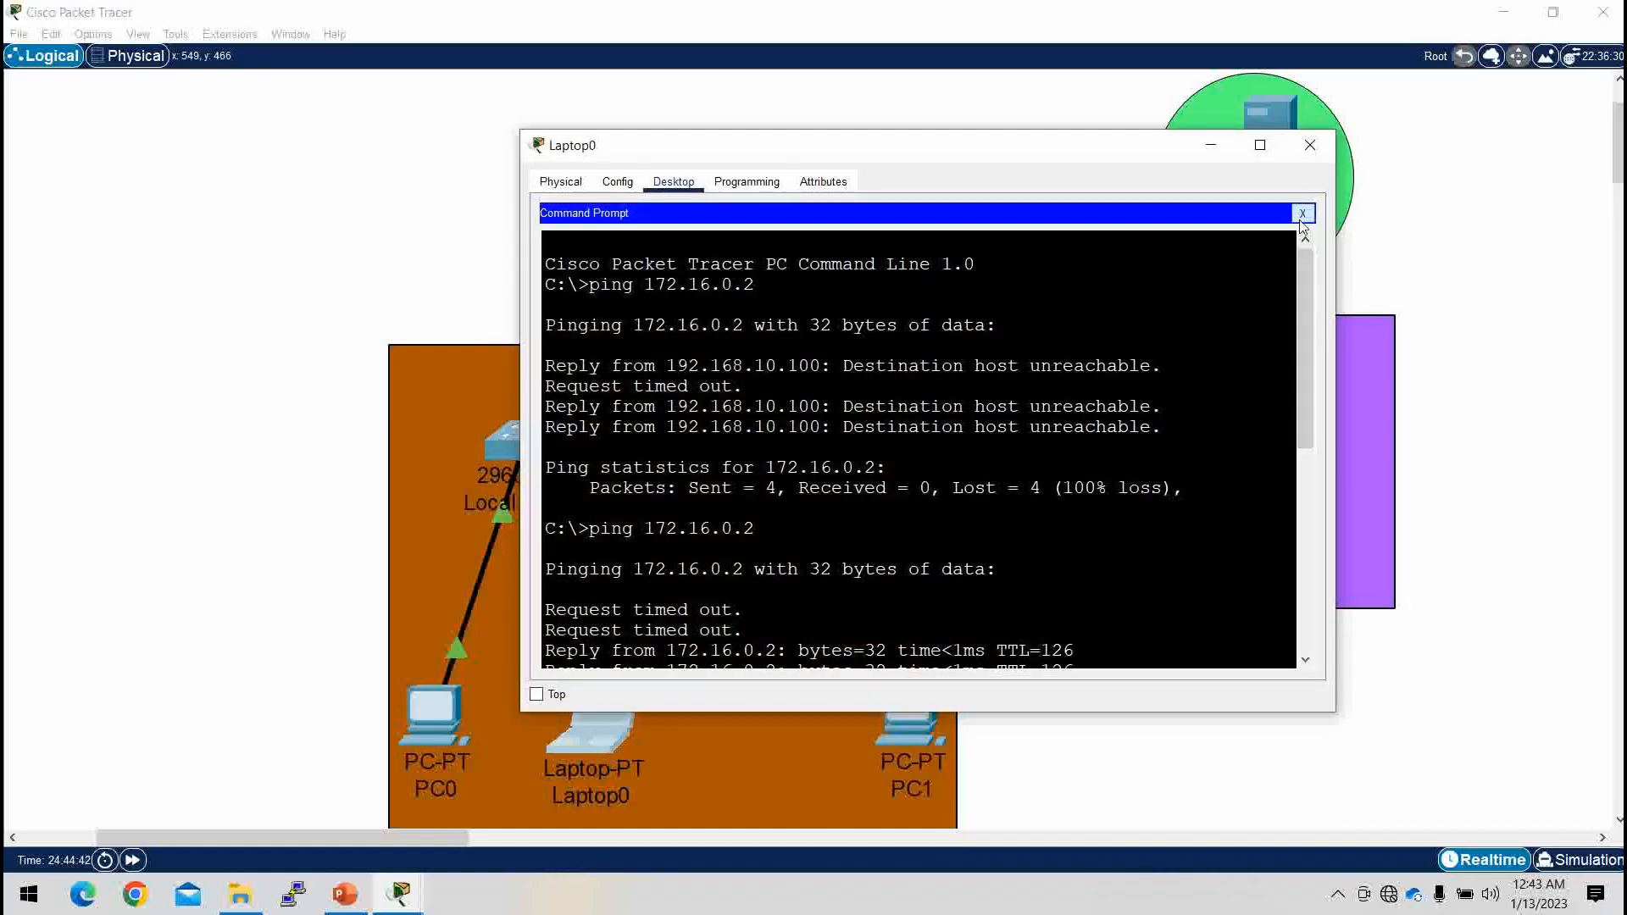
{"action": "left_click", "coordinate": [1301, 218]}
{"action": "left_click", "coordinate": [1220, 262]}
{"action": "left_click", "coordinate": [802, 243]}
{"action": "type", "text": "172.16."}
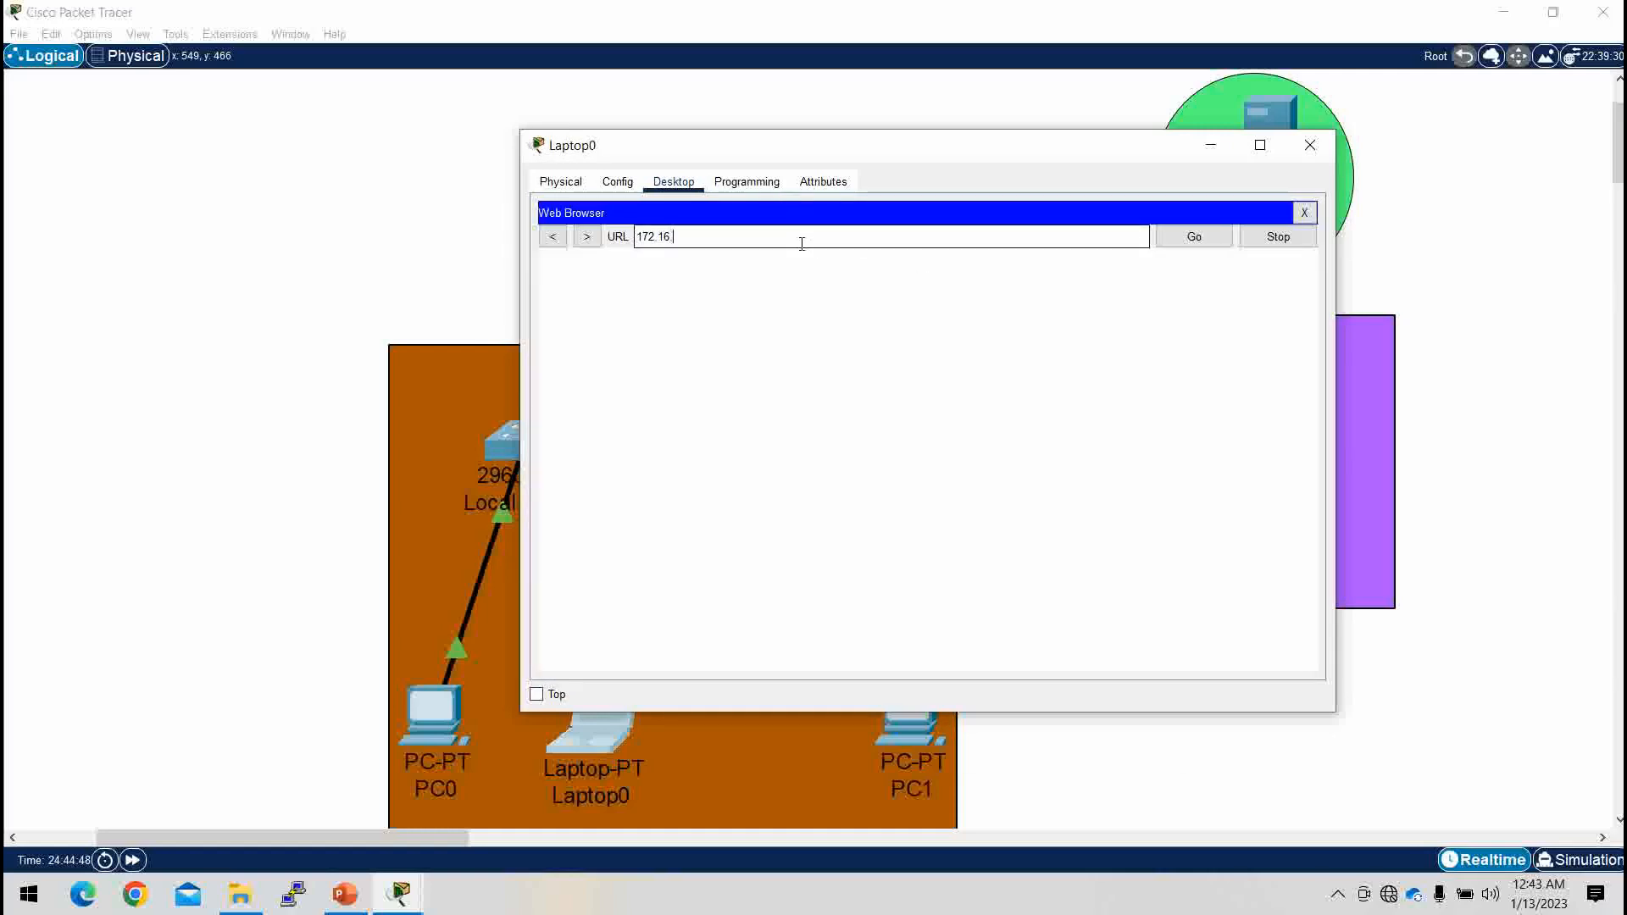
{"action": "type", "text": "0."}
{"action": "type", "text": "2"}
{"action": "key", "text": "Return"}
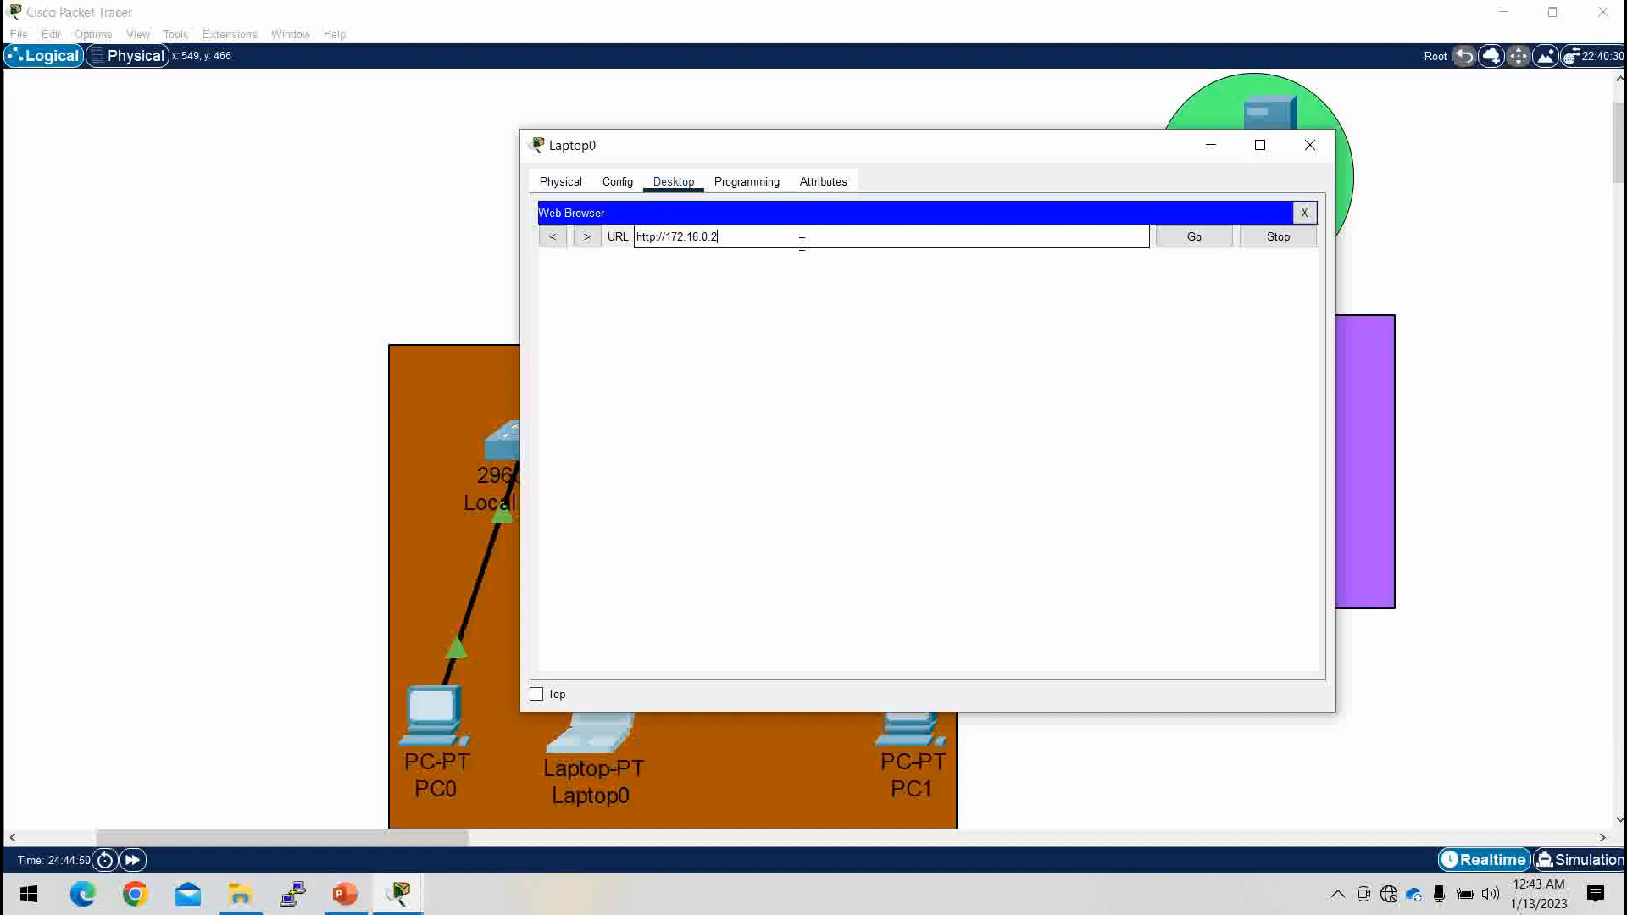
{"action": "left_click", "coordinate": [1211, 144]}
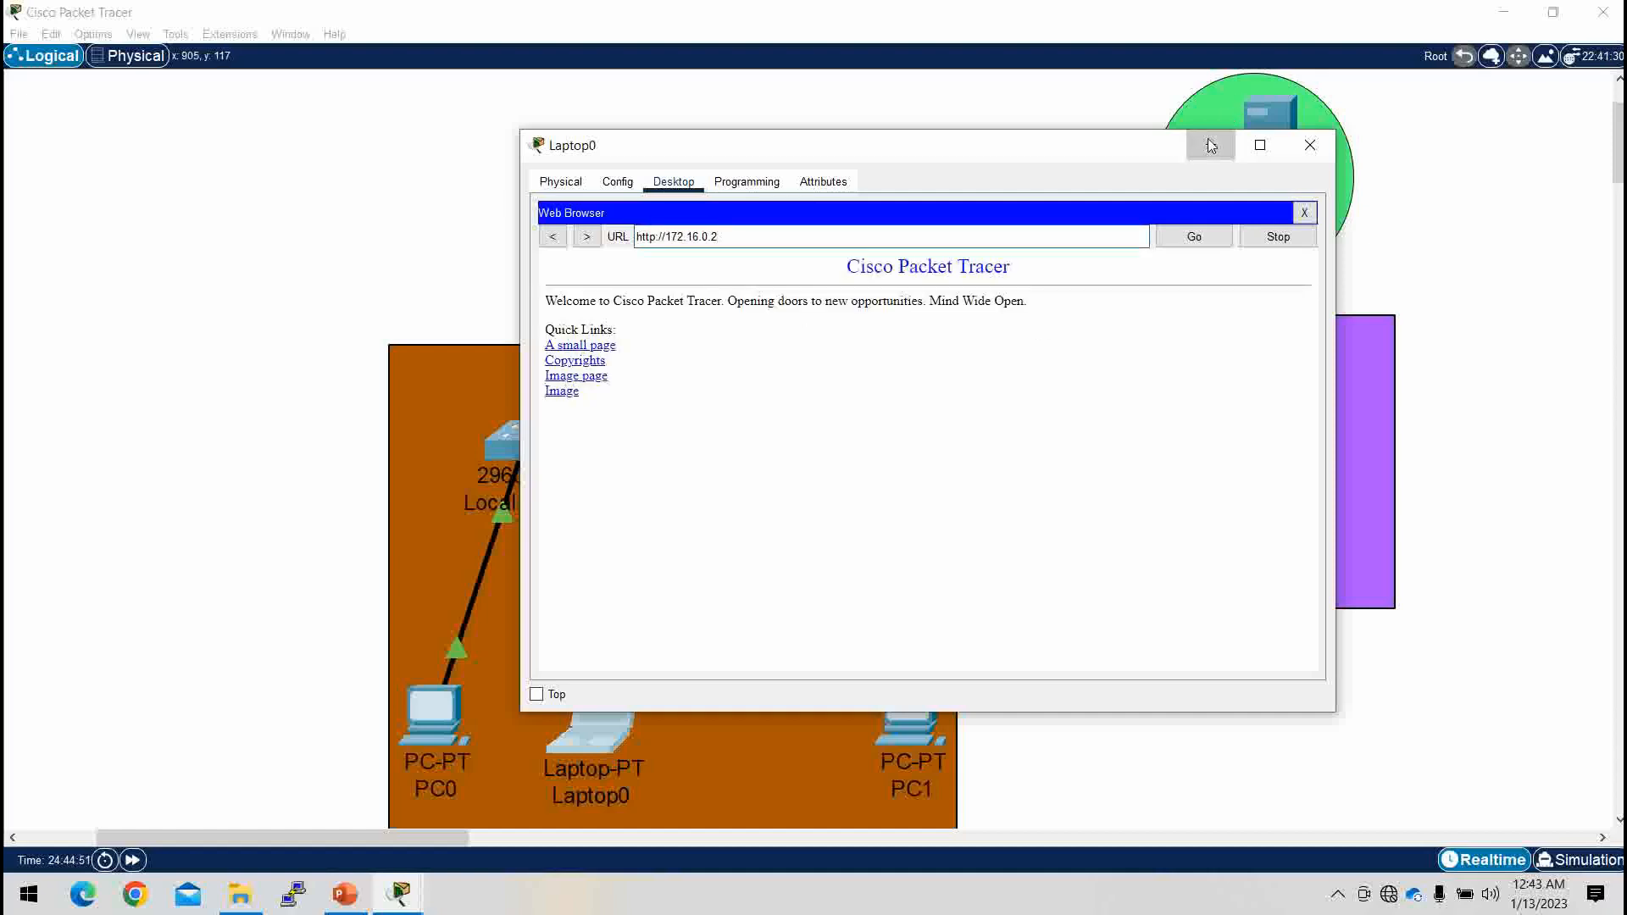
Step: List the Local Router's NAT translations again and compare the inside global ports of the PC0 and Laptop0 web sessions
{"action": "left_click", "coordinate": [937, 430]}
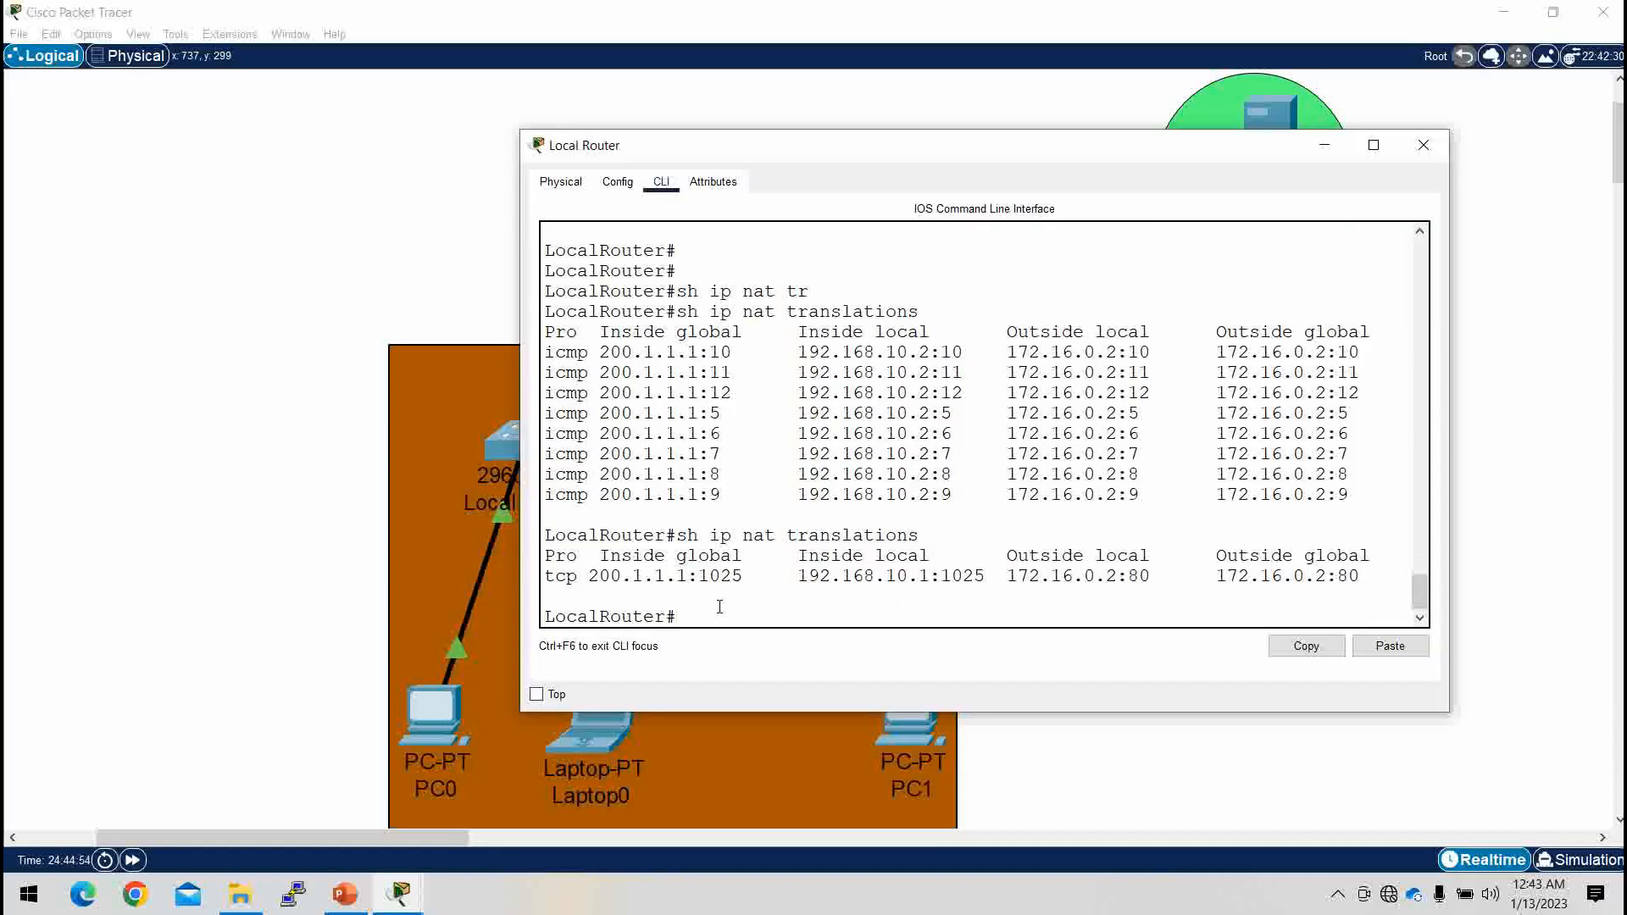
{"action": "key", "text": "Up"}
{"action": "key", "text": "Return"}
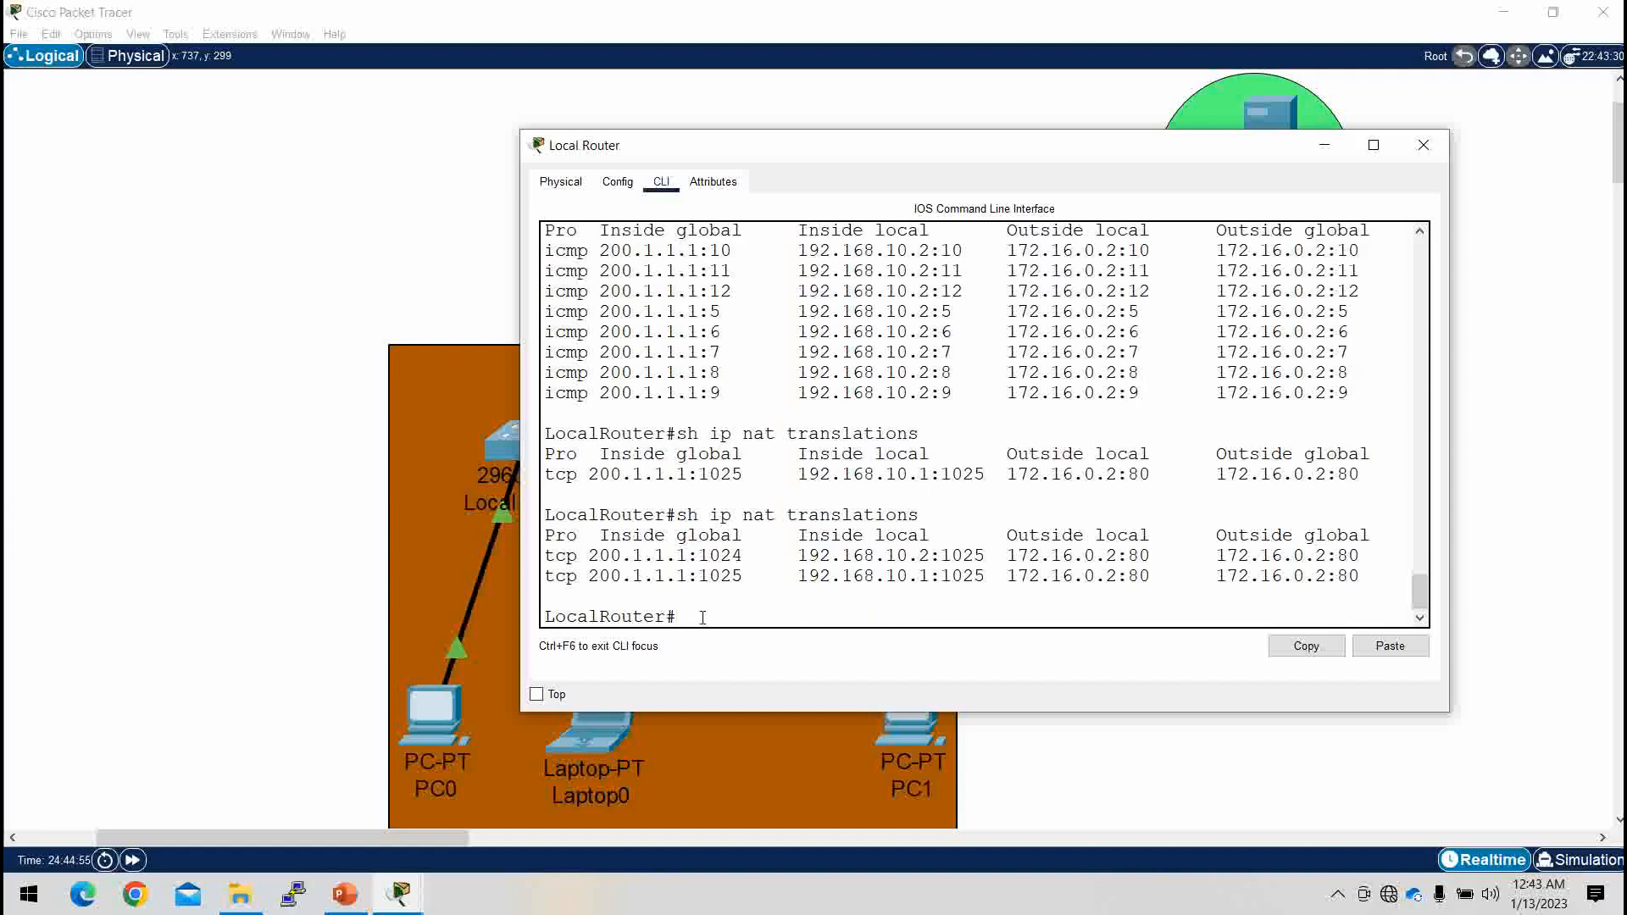
{"action": "double_click", "coordinate": [716, 554]}
{"action": "double_click", "coordinate": [720, 575]}
Step: Start a fresh web browser on PC0 and load 172.16.0.2 again to generate another web session
{"action": "left_click", "coordinate": [421, 707]}
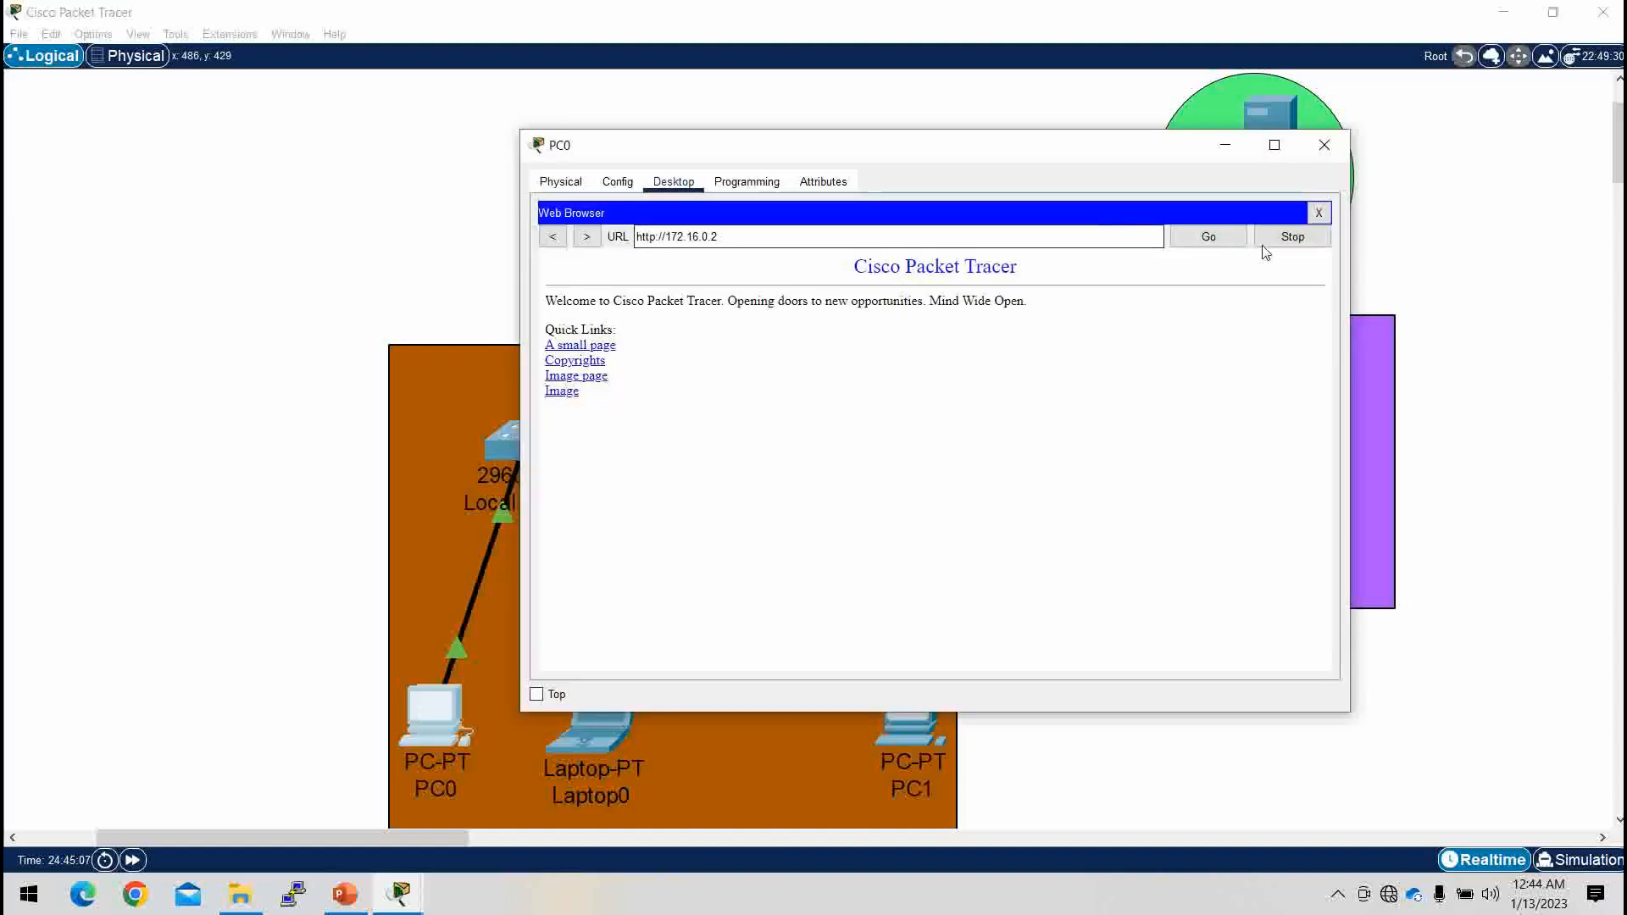
{"action": "left_click", "coordinate": [1319, 213]}
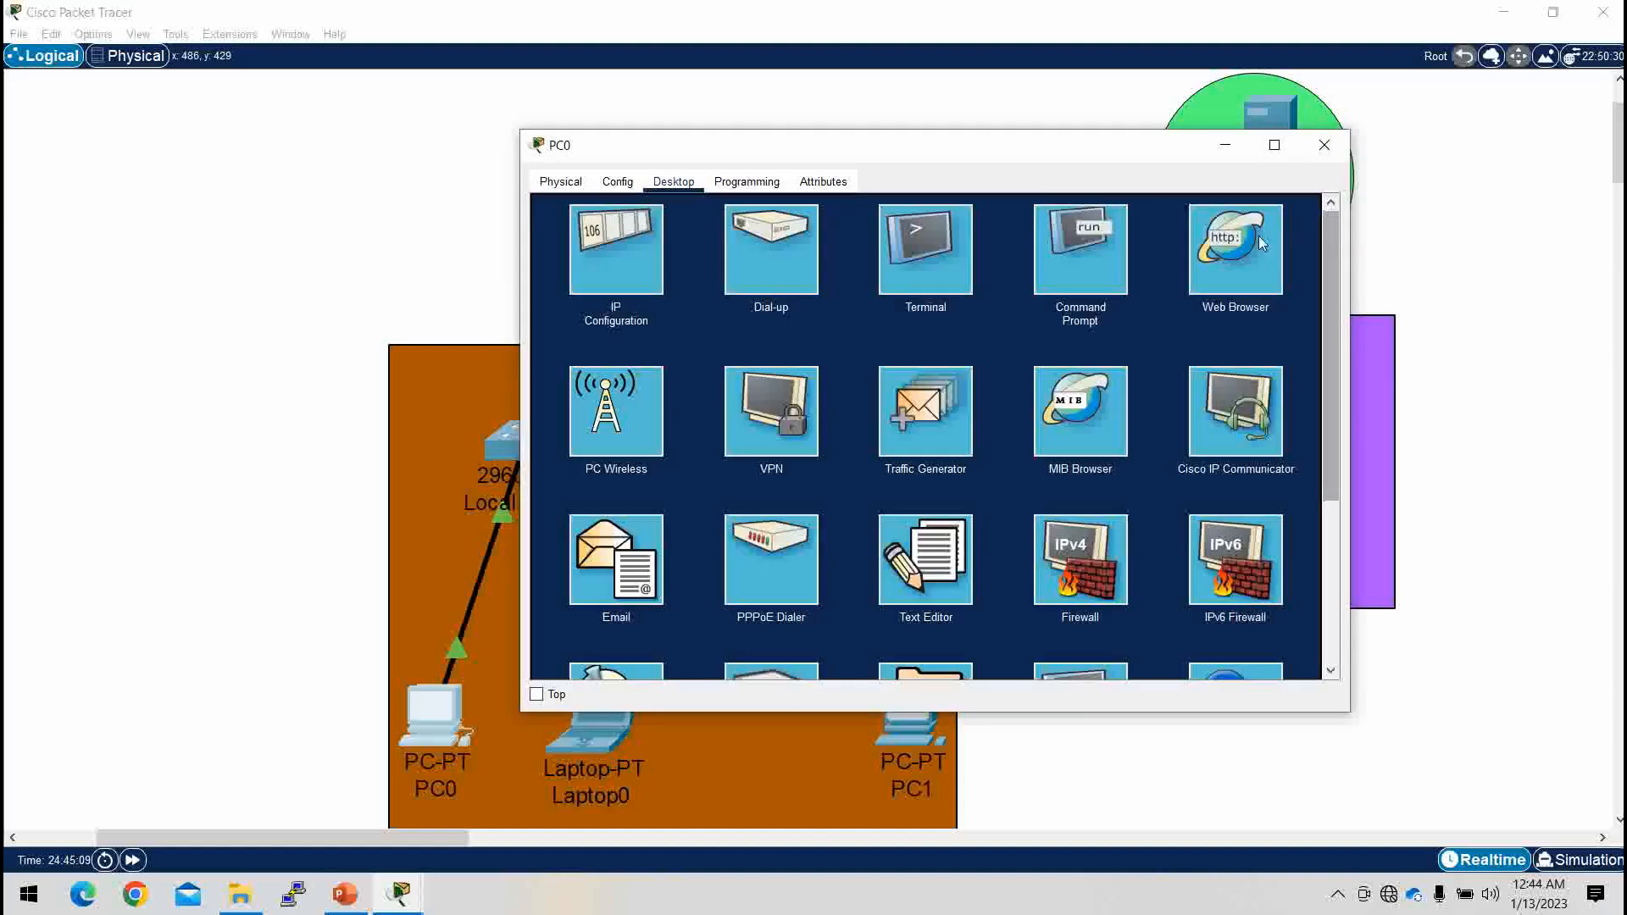
{"action": "left_click", "coordinate": [1220, 245]}
{"action": "left_click", "coordinate": [933, 238]}
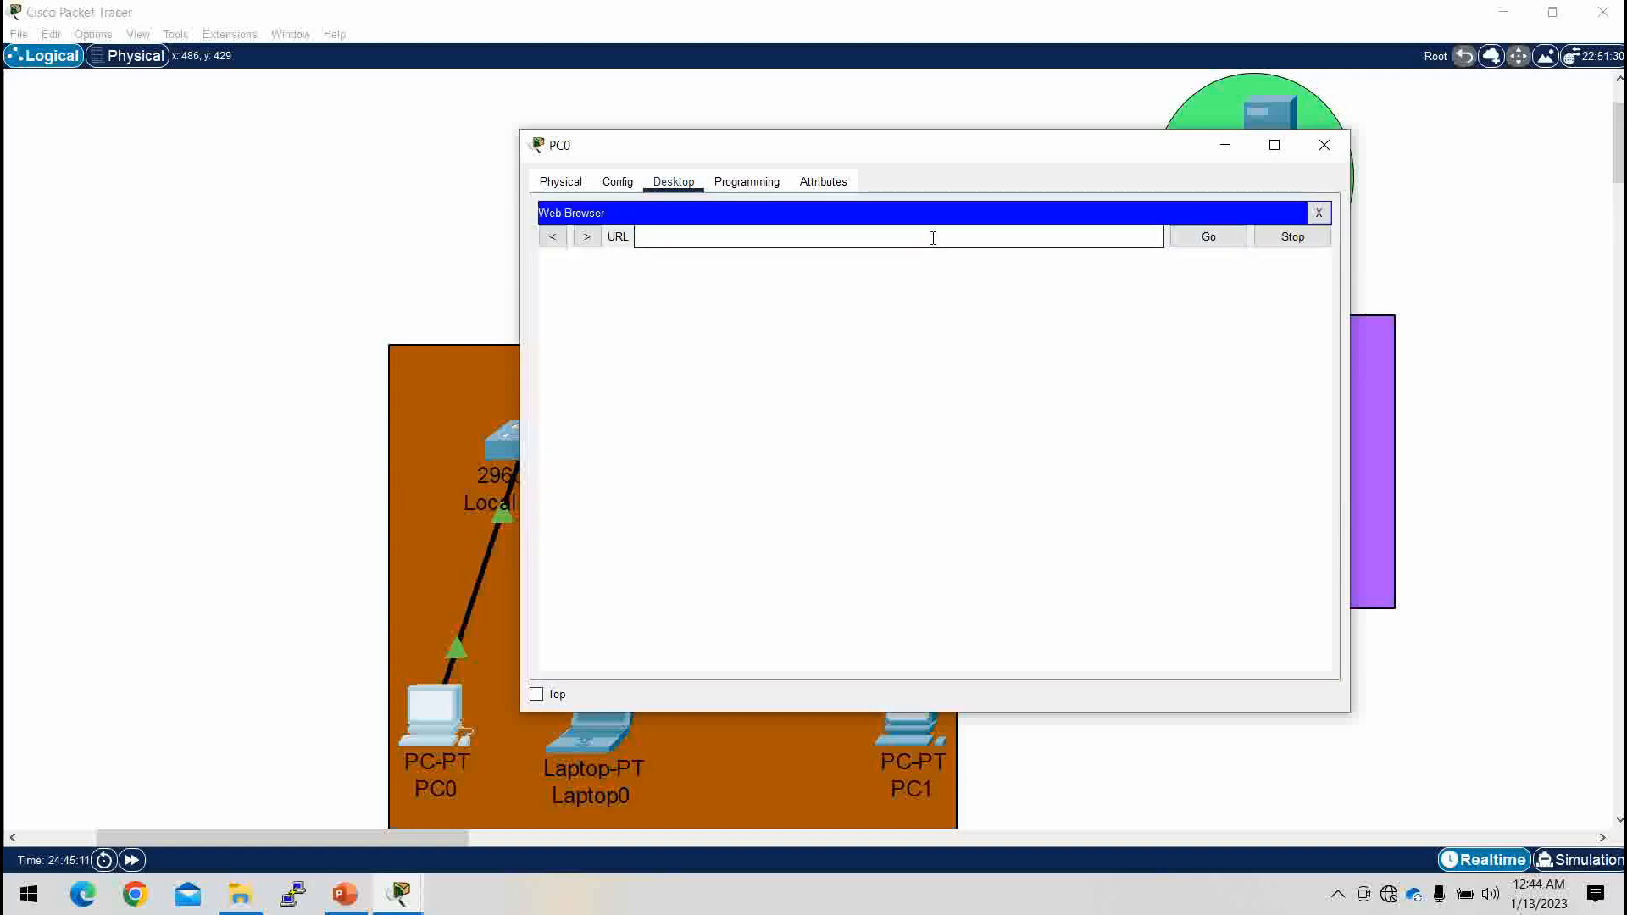
{"action": "type", "text": "172.16.0.2"}
{"action": "key", "text": "Return"}
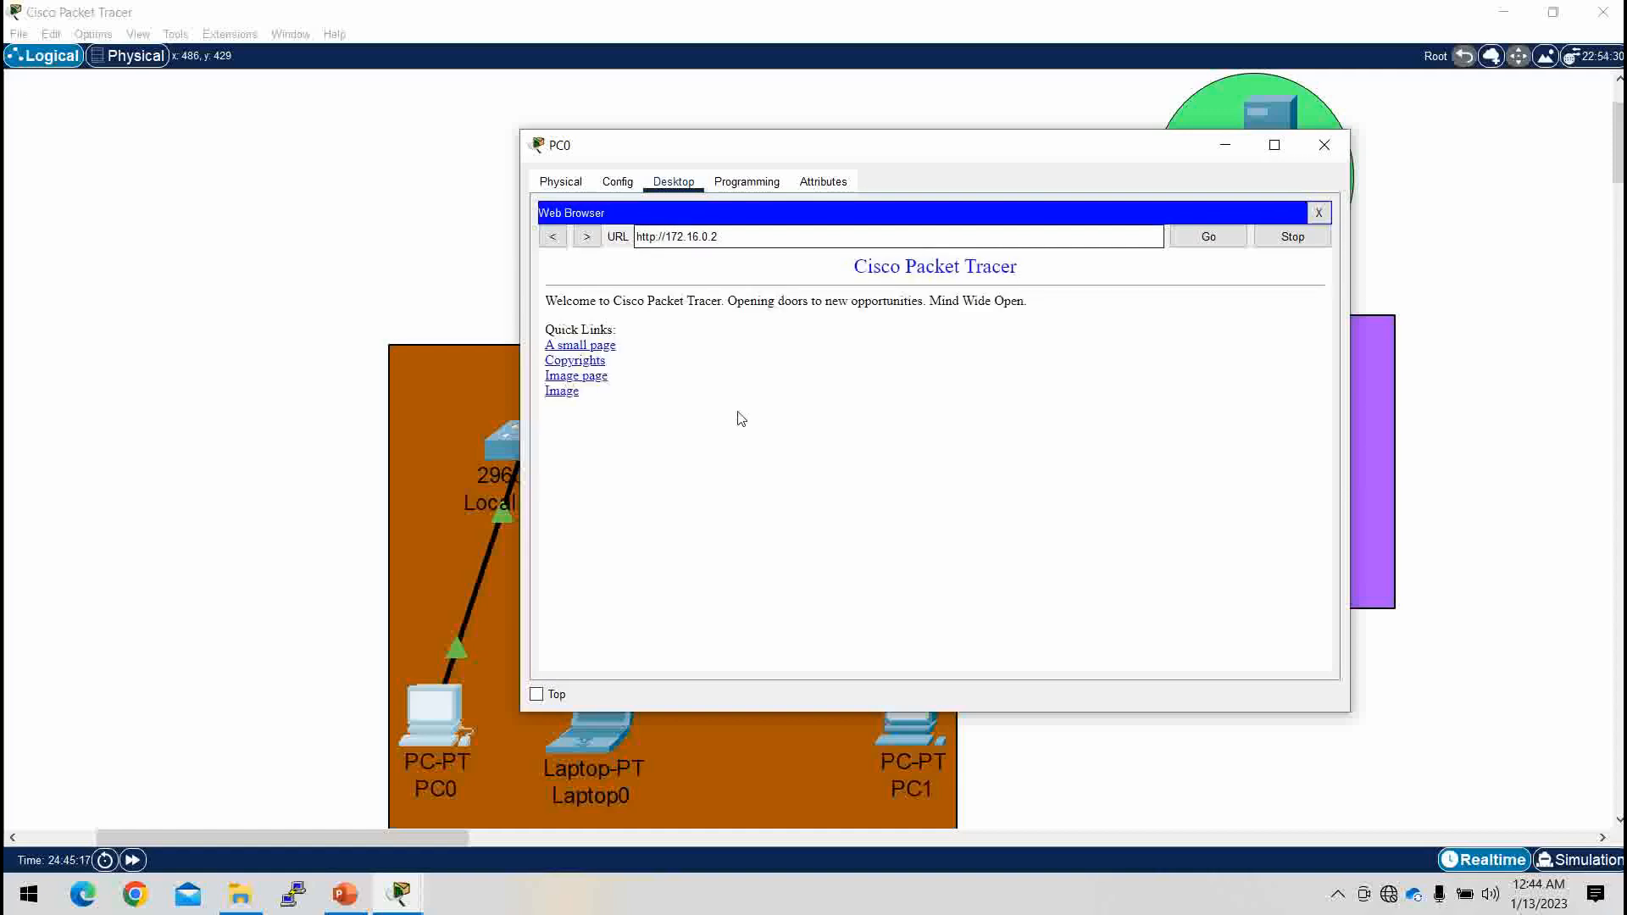
{"action": "left_click", "coordinate": [715, 773]}
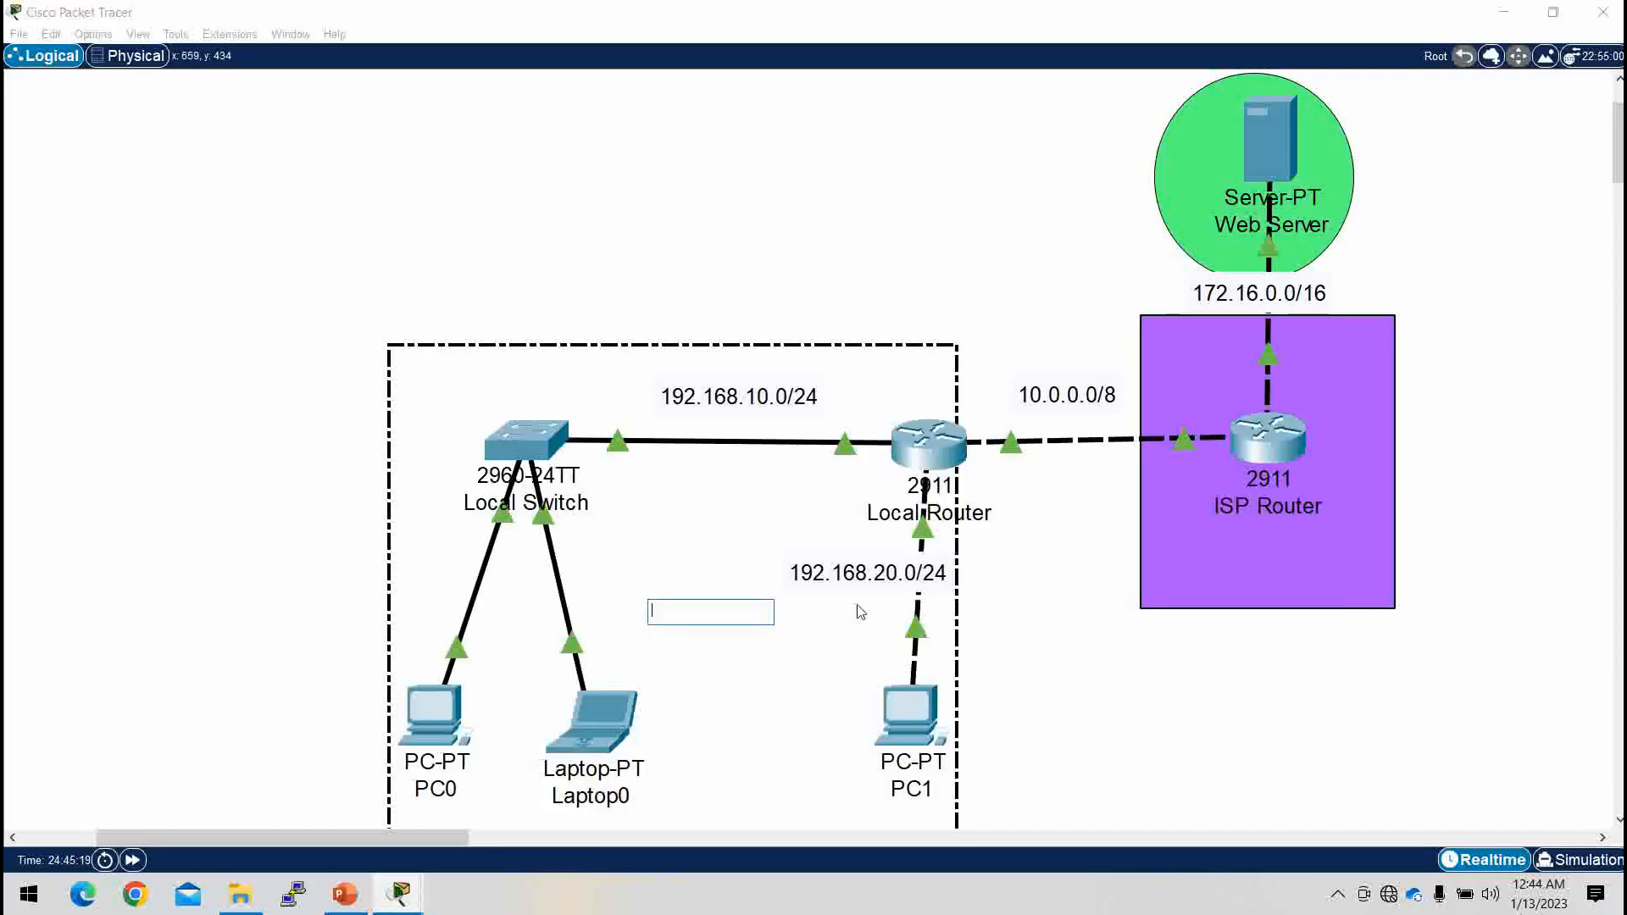
Step: Show the Local Router's NAT translations once more, examine the inside global addresses and port numbers, and put the router window away
{"action": "left_click", "coordinate": [950, 451]}
{"action": "left_click", "coordinate": [718, 612]}
{"action": "key", "text": "Up"}
{"action": "key", "text": "Return"}
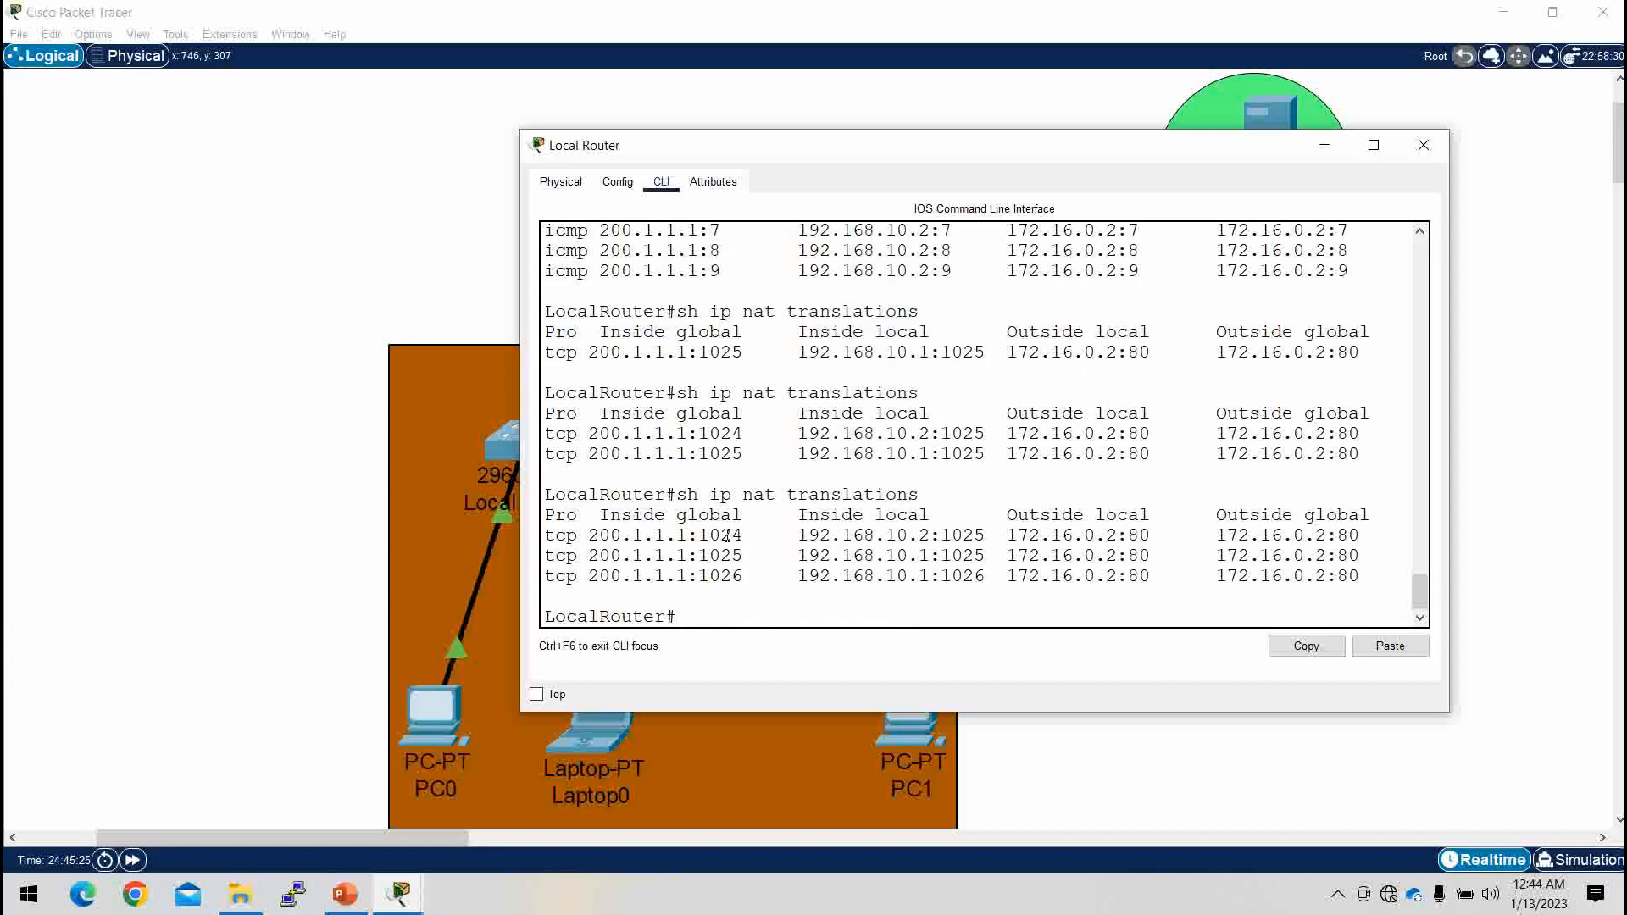
{"action": "left_click_drag", "start_coordinate": [720, 534], "coordinate": [730, 577]}
{"action": "left_click", "coordinate": [730, 576]}
{"action": "left_click_drag", "start_coordinate": [589, 534], "coordinate": [688, 577]}
{"action": "left_click", "coordinate": [688, 577]}
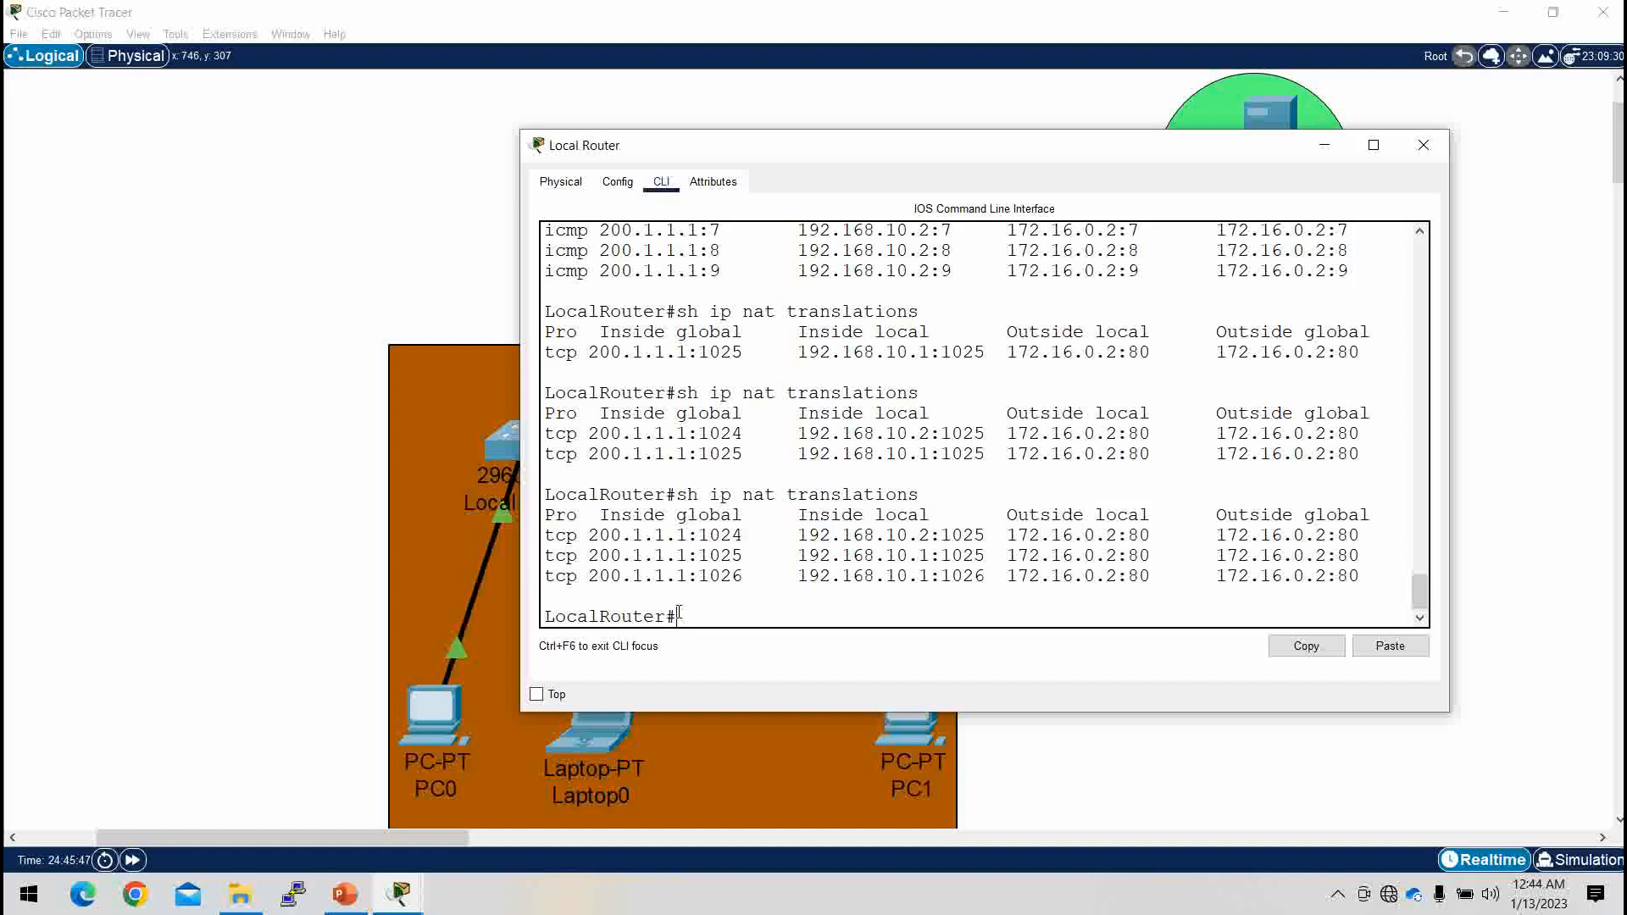
{"action": "left_click", "coordinate": [1321, 148]}
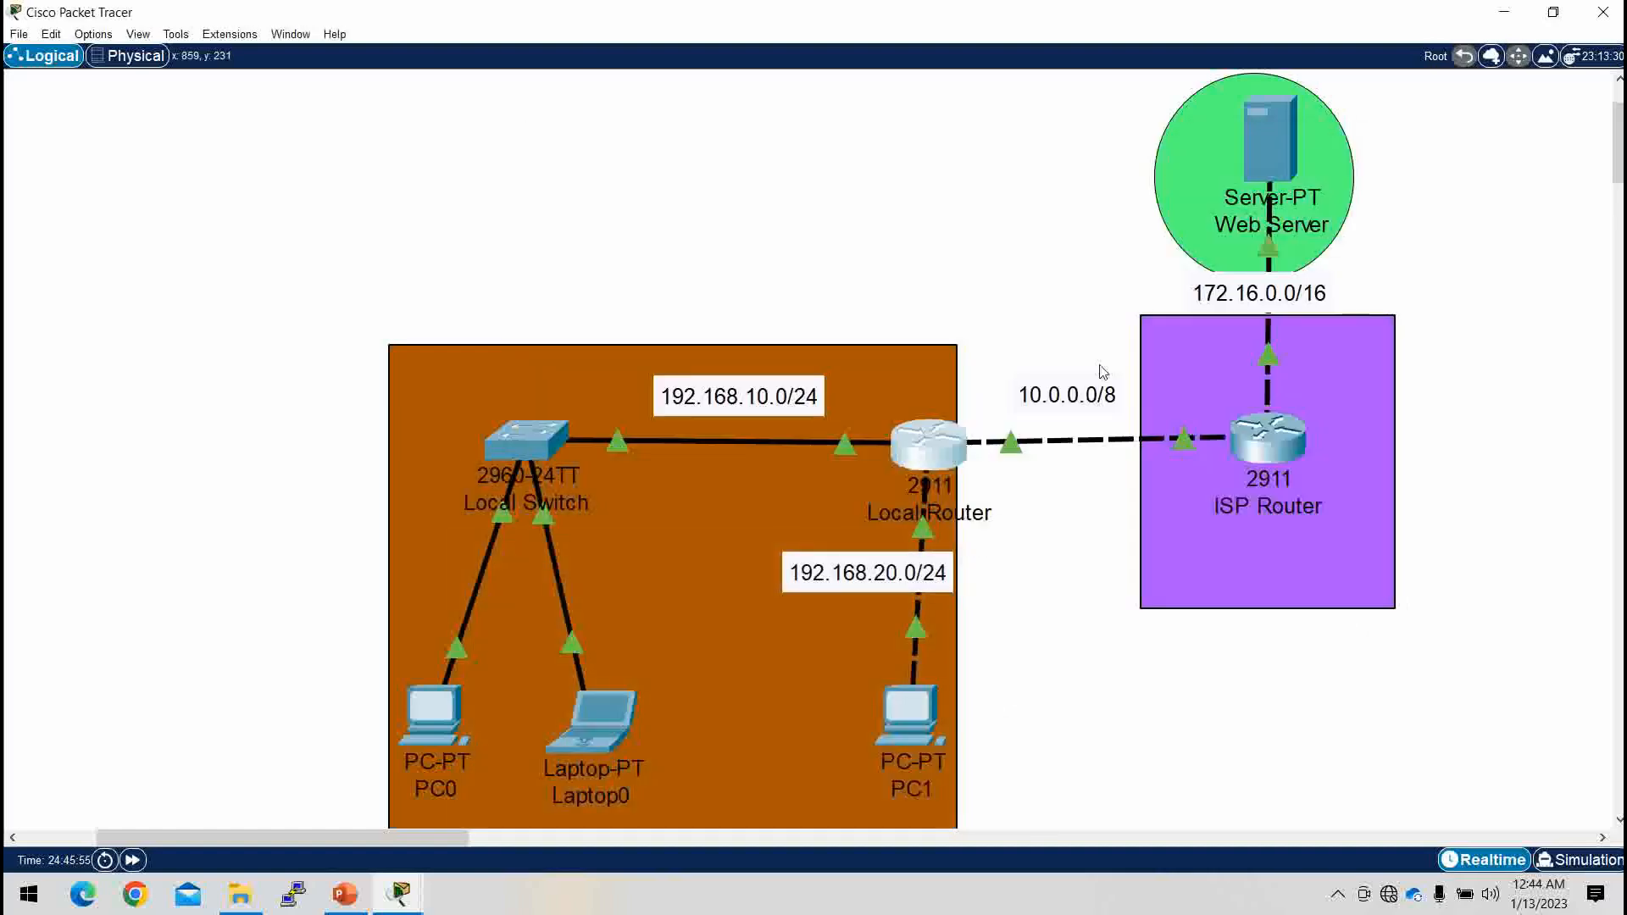
Step: Reopen the Local Router's command line and enter global configuration mode with conf t
{"action": "left_click", "coordinate": [937, 467]}
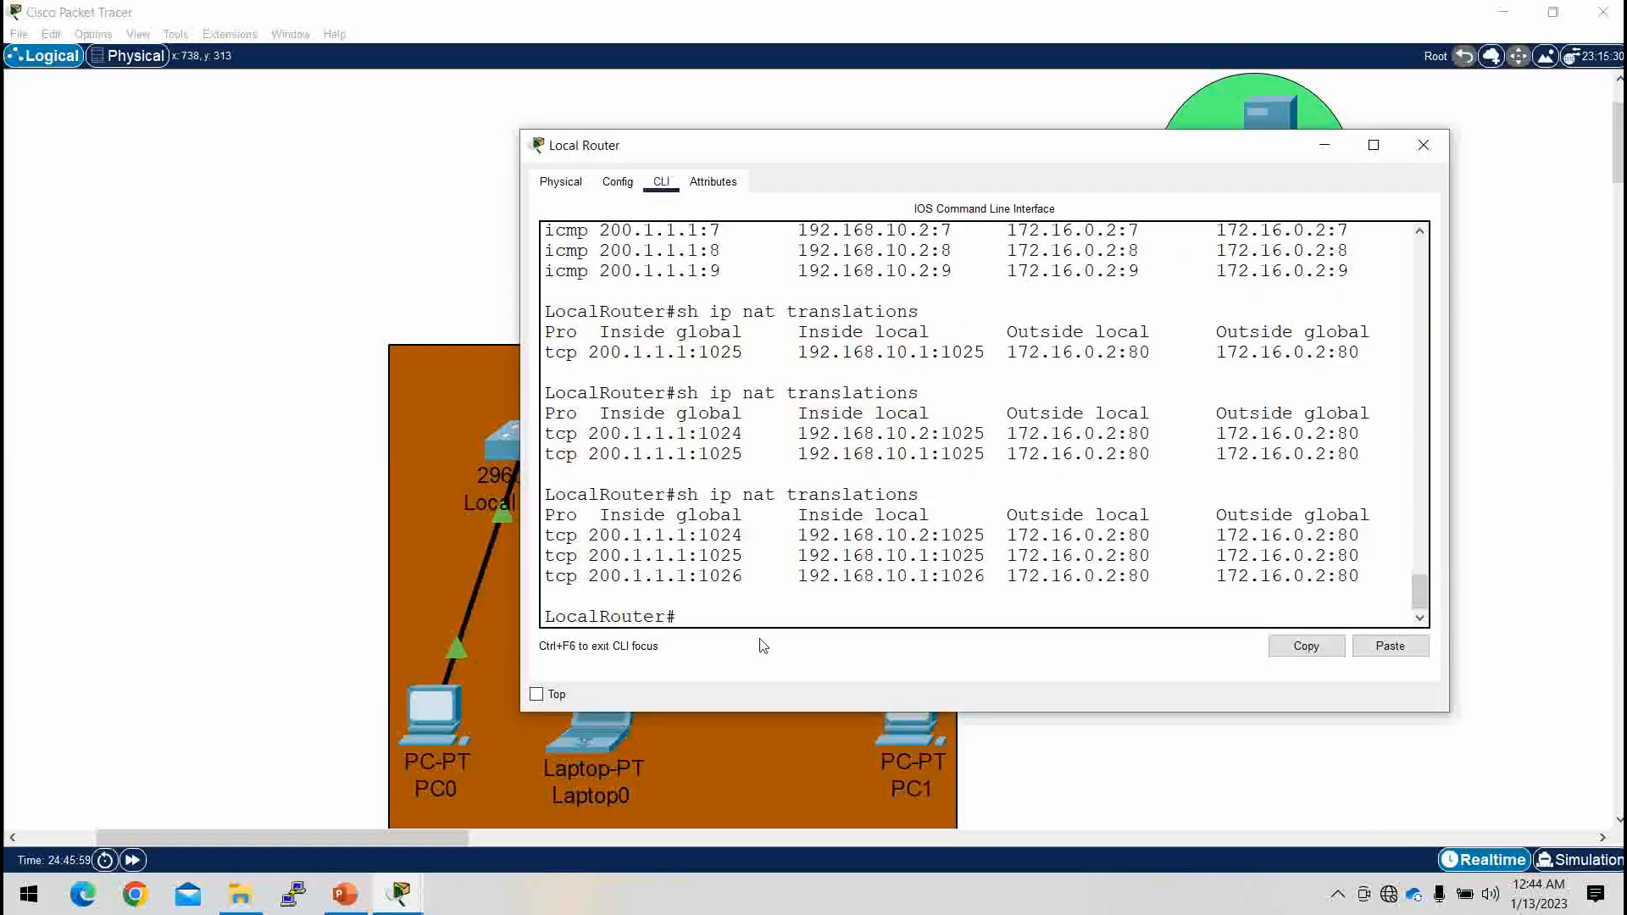
{"action": "type", "text": "conf t"}
{"action": "key", "text": "Return"}
{"action": "key", "text": "Return"}
{"action": "key", "text": "Return"}
Step: Create access-list 10 on the Local Router permitting 192.168.20.0 with wildcard mask 0.0.0.255
{"action": "type", "text": "ac"}
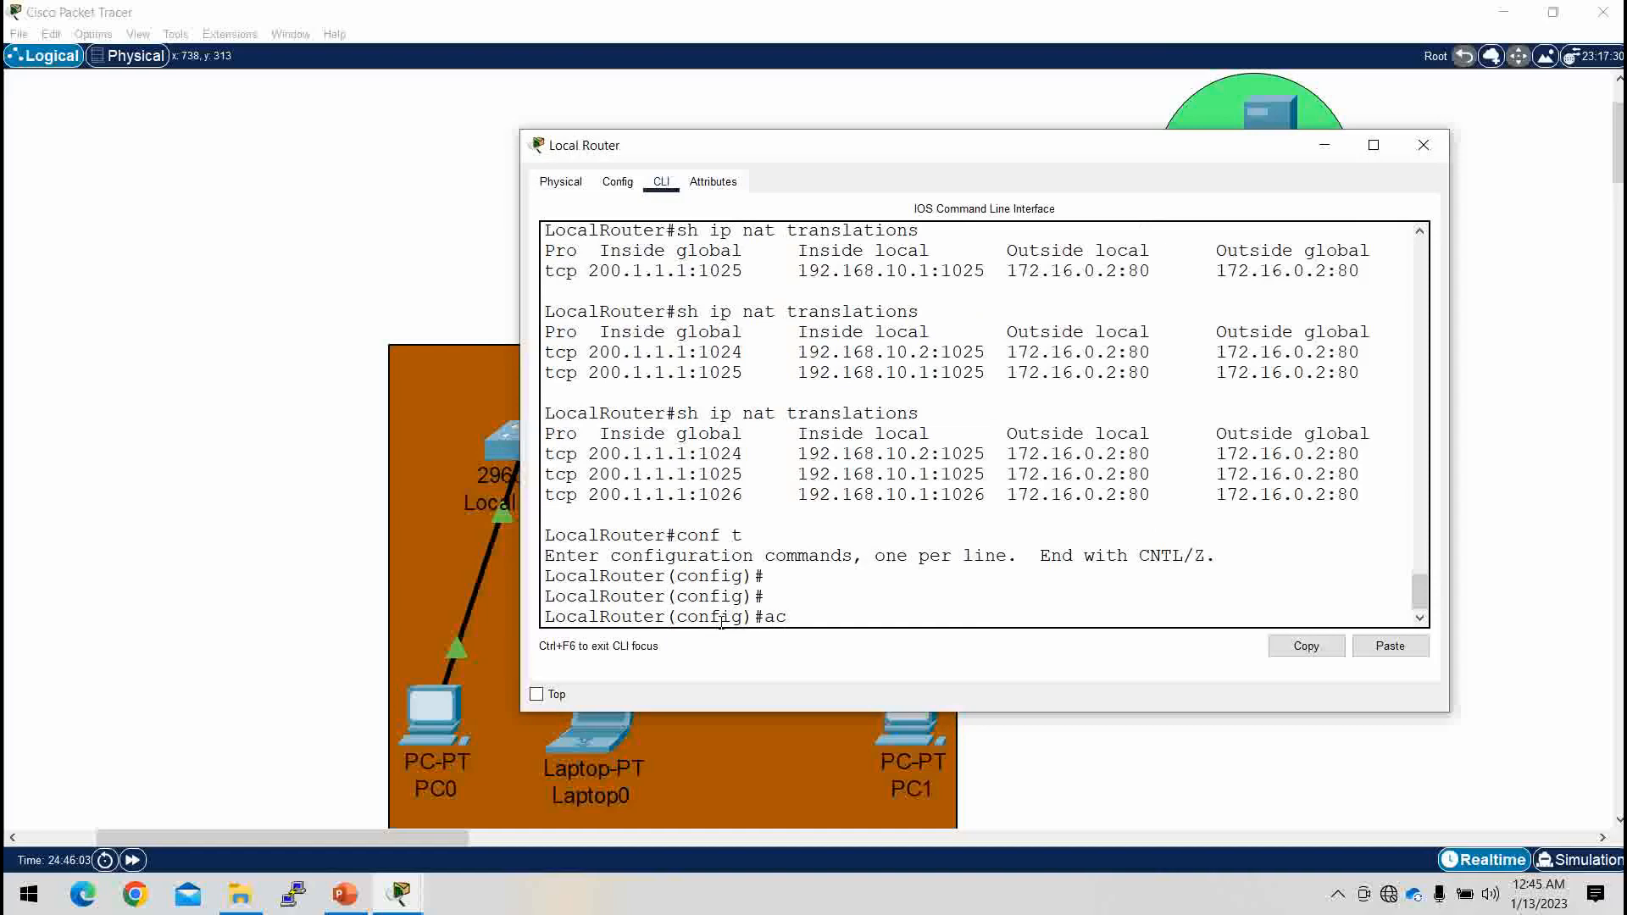
{"action": "key", "text": "Tab"}
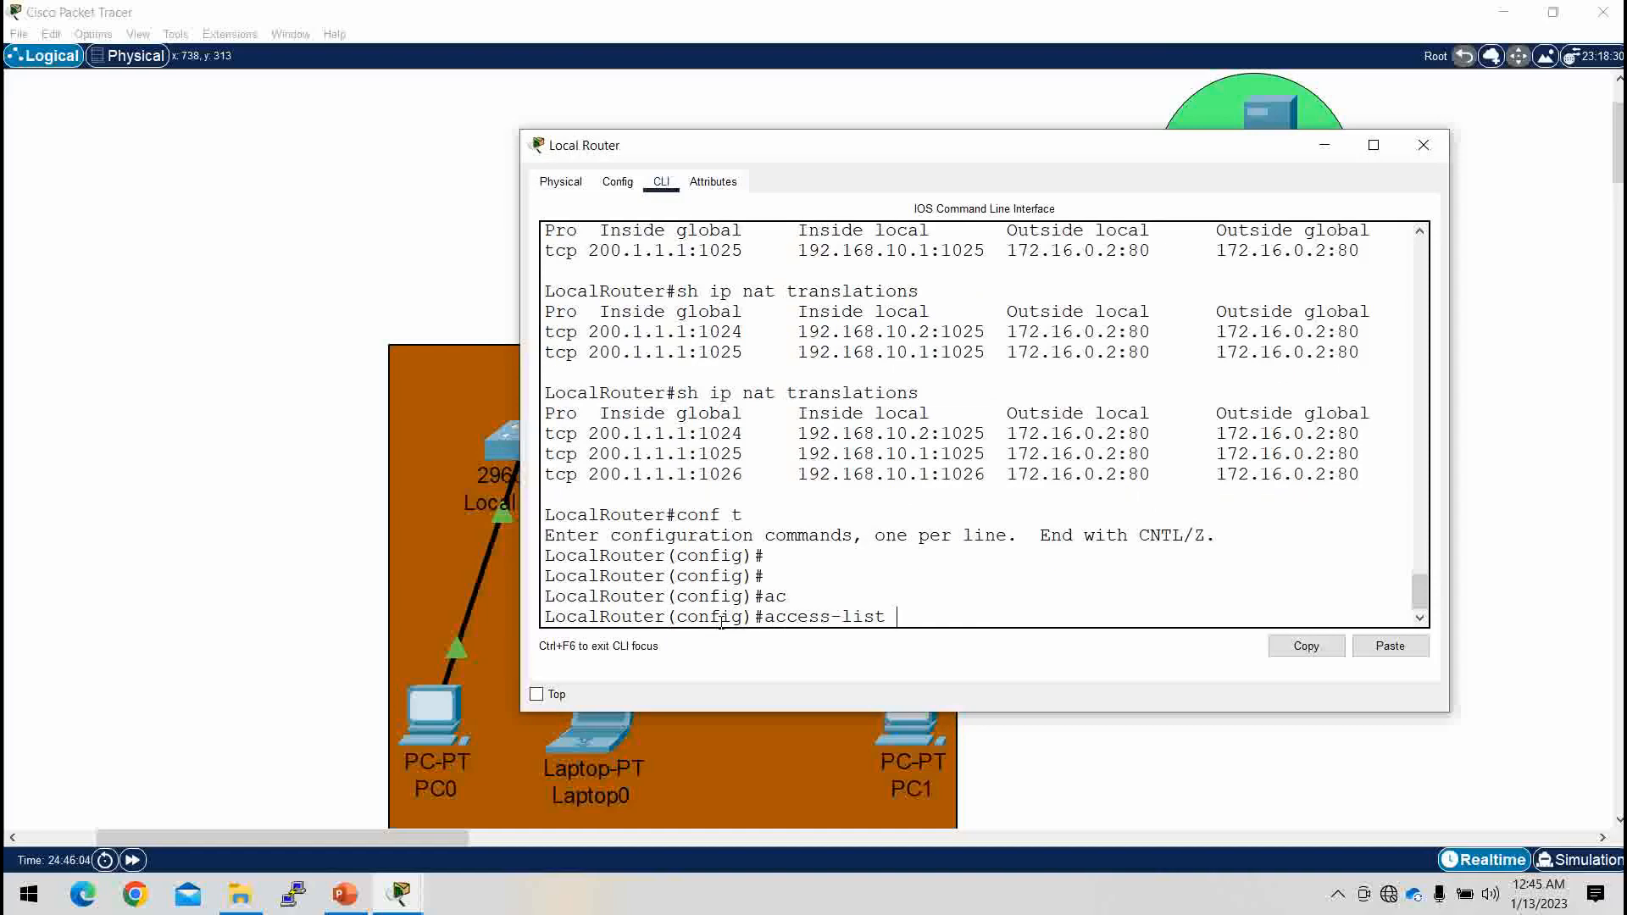
{"action": "type", "text": "10 per"}
{"action": "key", "text": "Tab"}
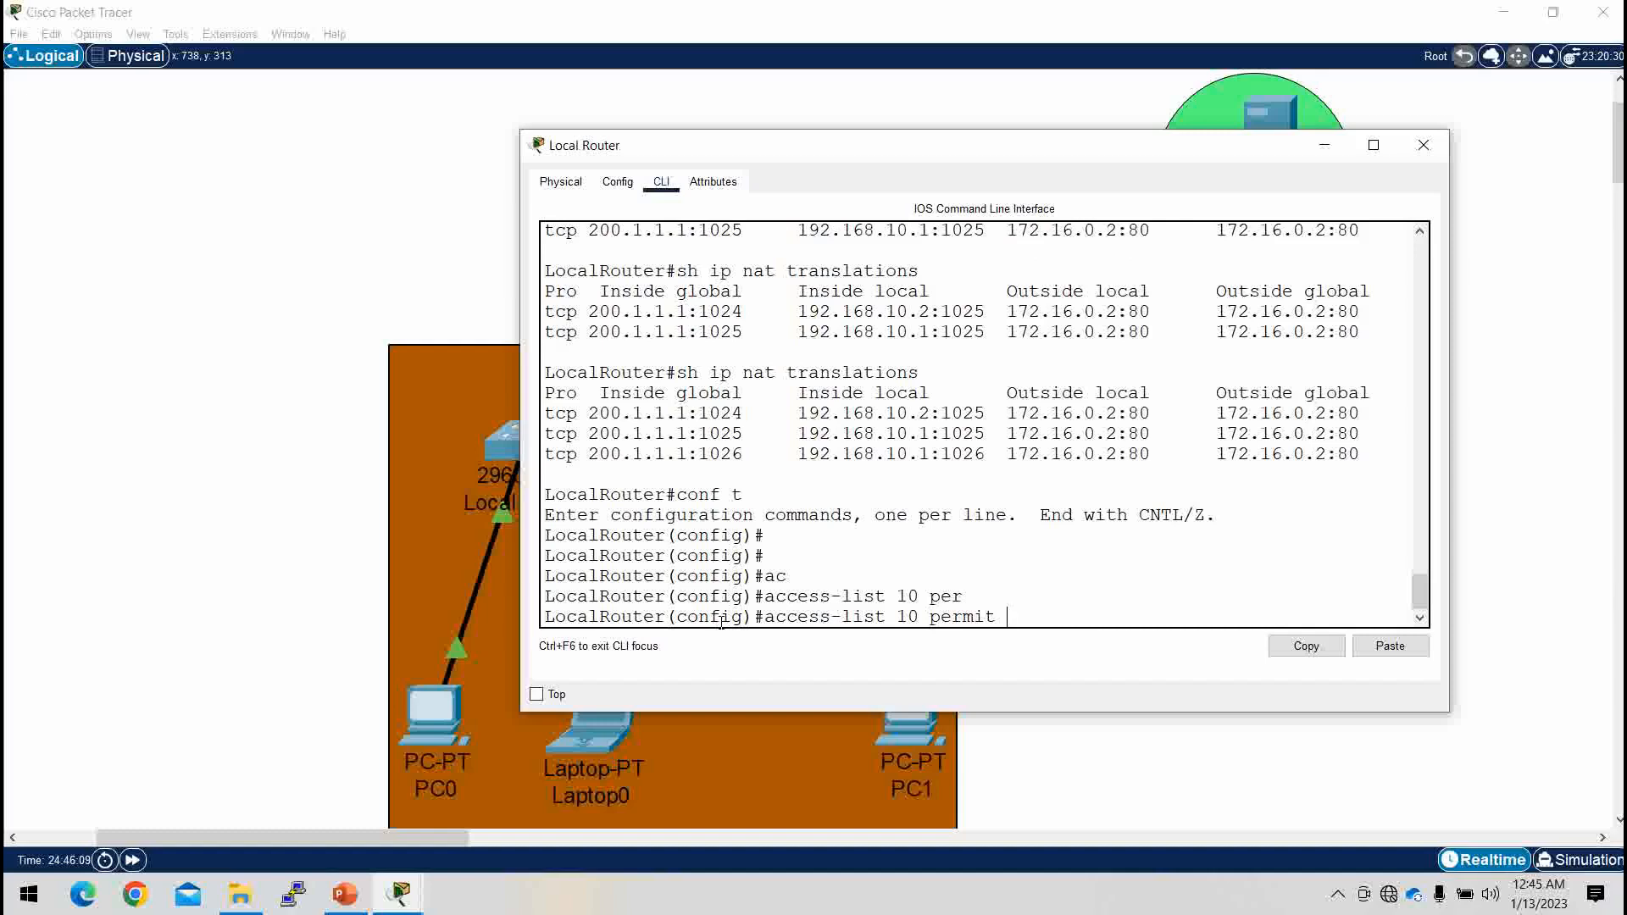
{"action": "type", "text": "192.168.20.0 0.0.0.255"}
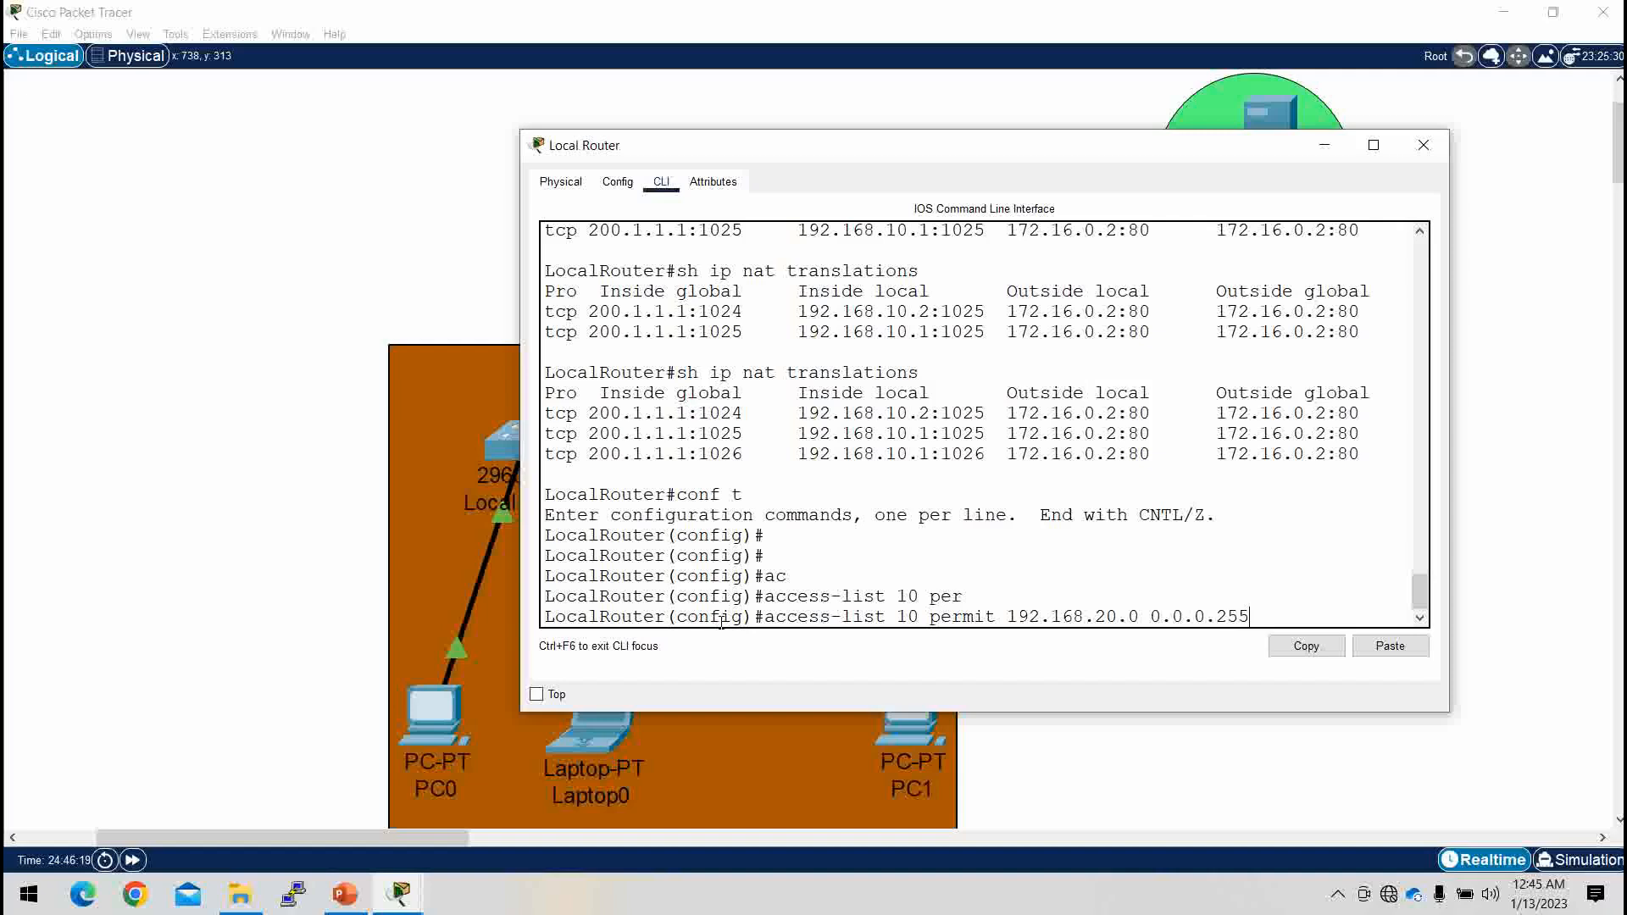
{"action": "key", "text": "Return"}
Step: Define the NAT pool ccna with start and end address 200.1.1.1 and netmask 255.255.255.0
{"action": "type", "text": "ip nat po"}
{"action": "key", "text": "Tab"}
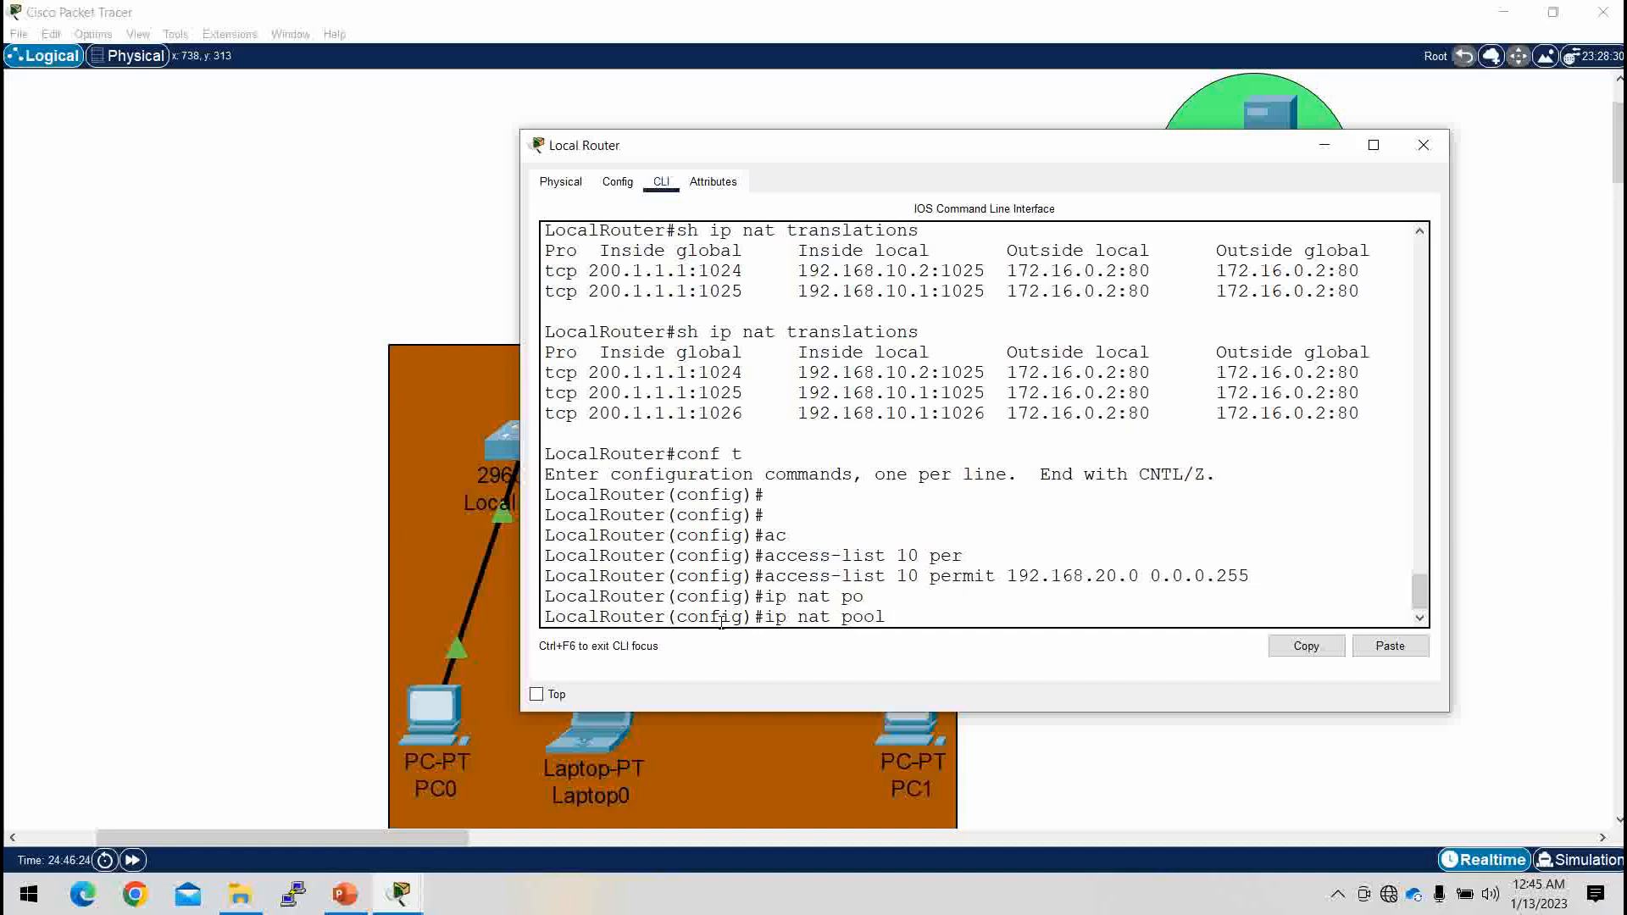
{"action": "type", "text": "ccna 200.1"}
{"action": "type", "text": "200.11."}
{"action": "key", "text": "BackSpace"}
{"action": "key", "text": "BackSpace"}
{"action": "type", "text": ".1.1"}
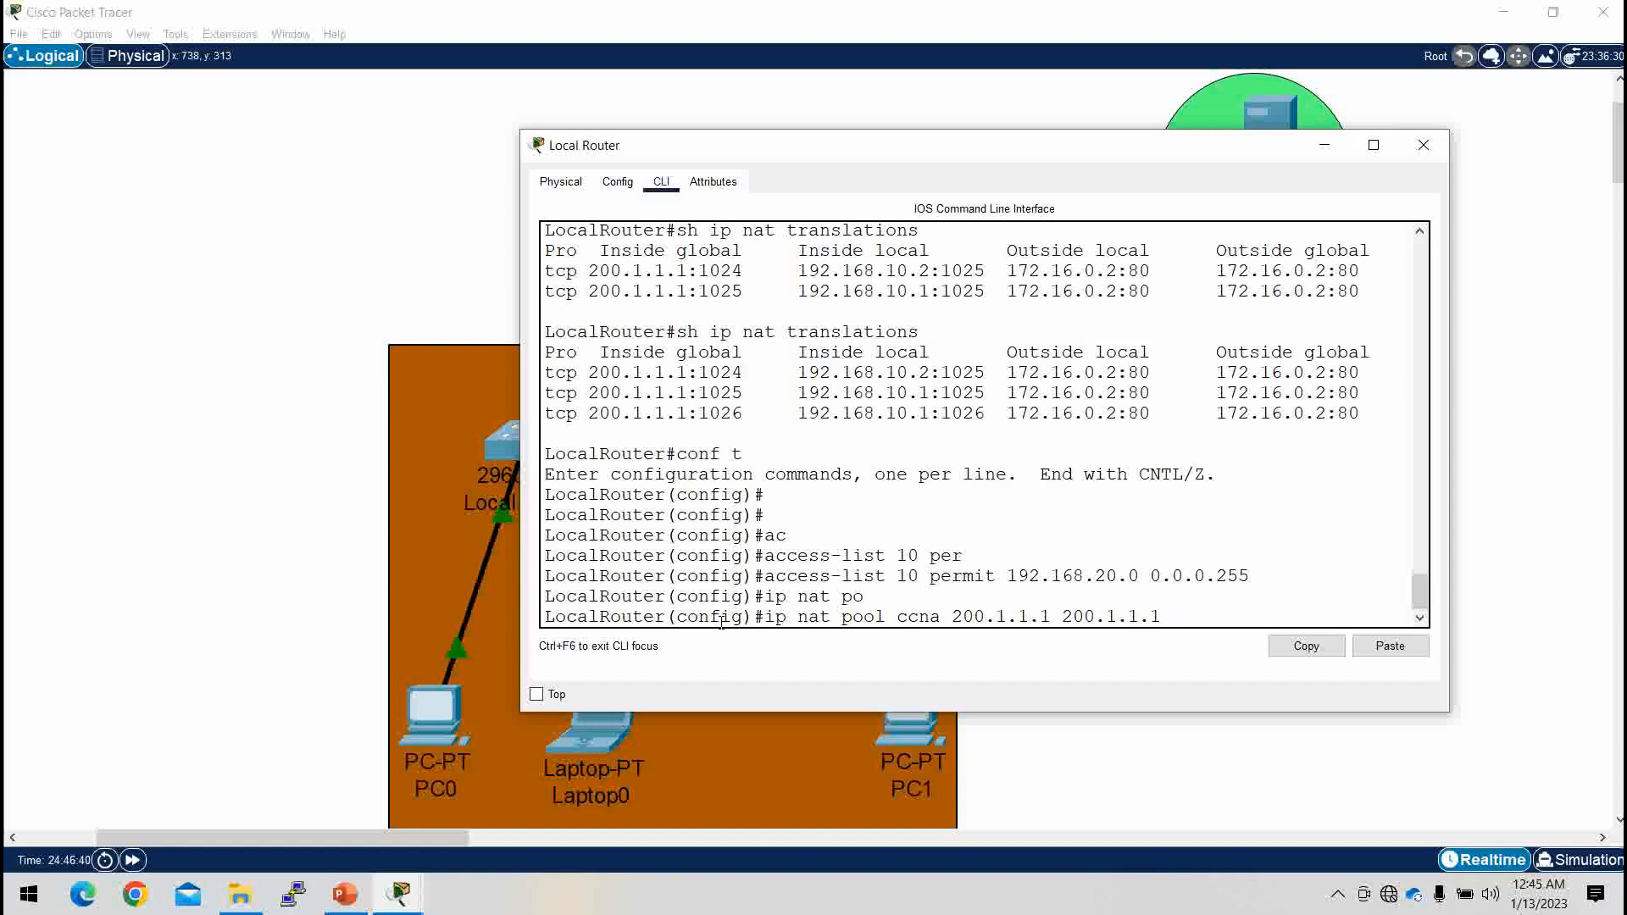
{"action": "type", "text": " net"}
{"action": "key", "text": "Tab"}
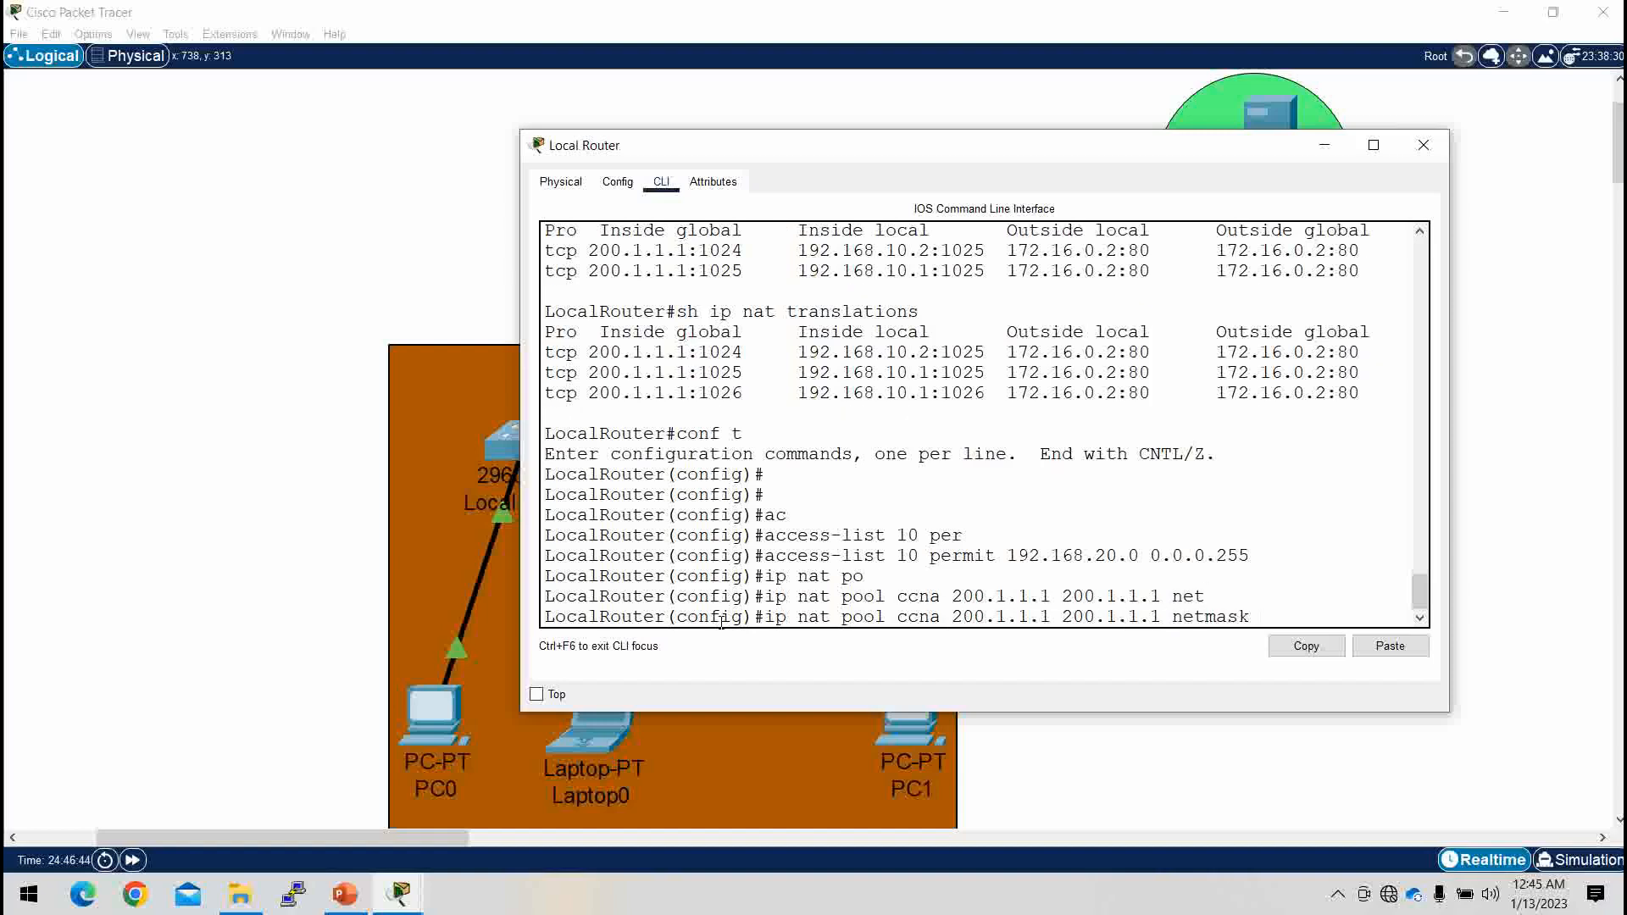
{"action": "type", "text": "255.255.255.0"}
{"action": "key", "text": "Return"}
{"action": "key", "text": "Return"}
{"action": "key", "text": "Return"}
{"action": "key", "text": "Return"}
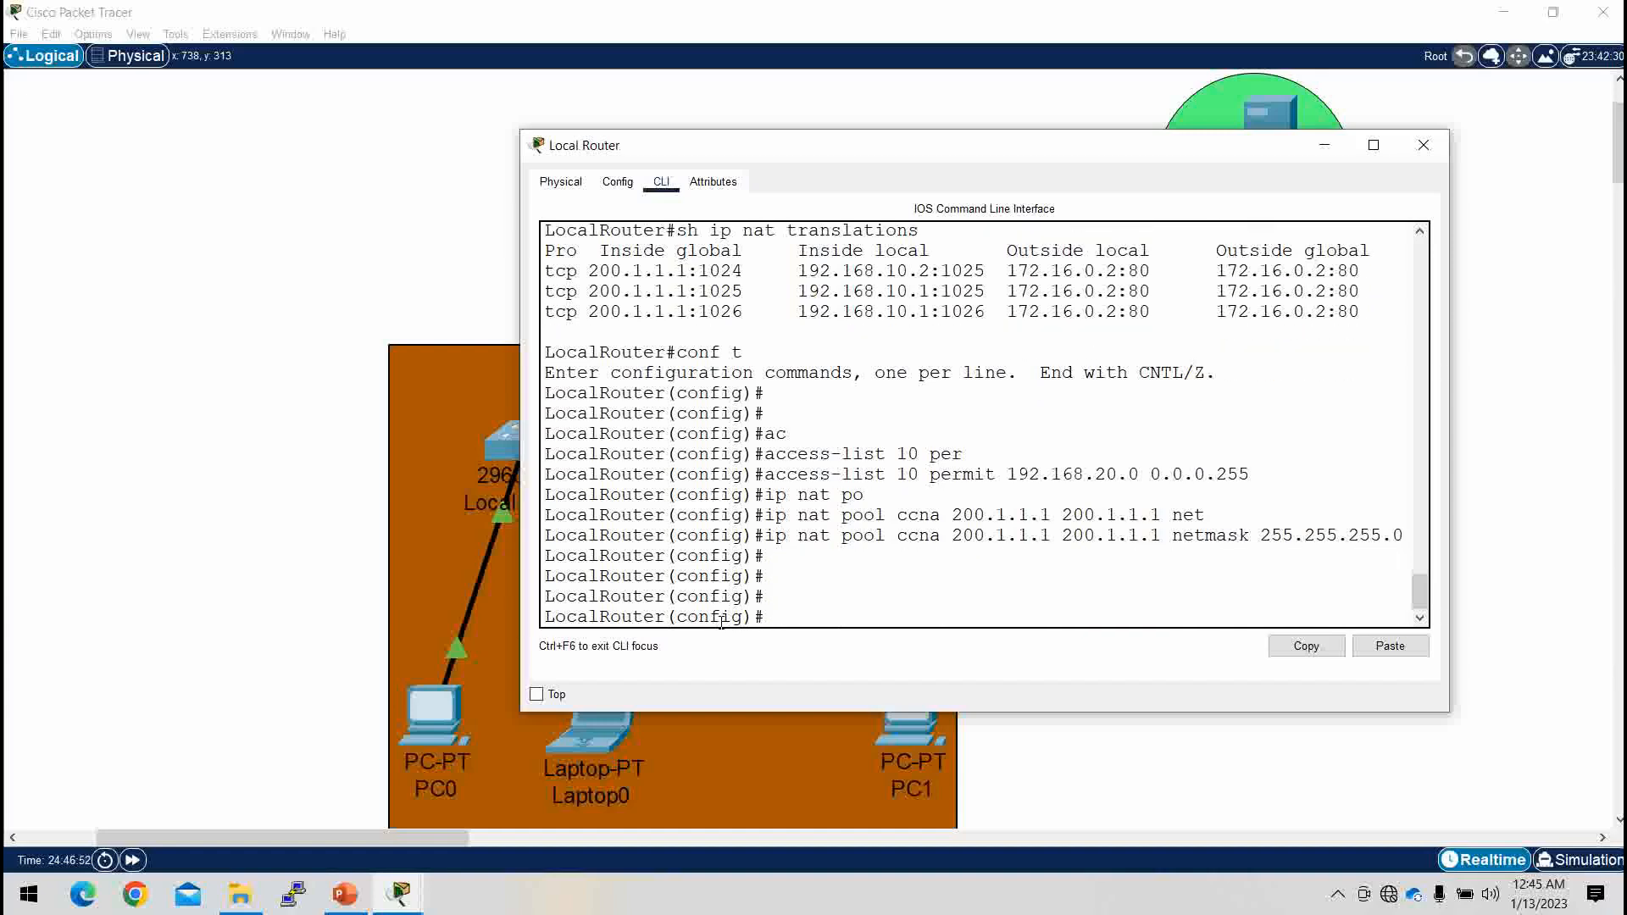
Step: Bind access list 10 to pool ccna with the overload option using ip nat inside source
{"action": "type", "text": "ip n"}
{"action": "key", "text": "BackSpace"}
{"action": "type", "text": "nat is"}
{"action": "key", "text": "Tab"}
{"action": "key", "text": "BackSpace"}
{"action": "type", "text": "ns"}
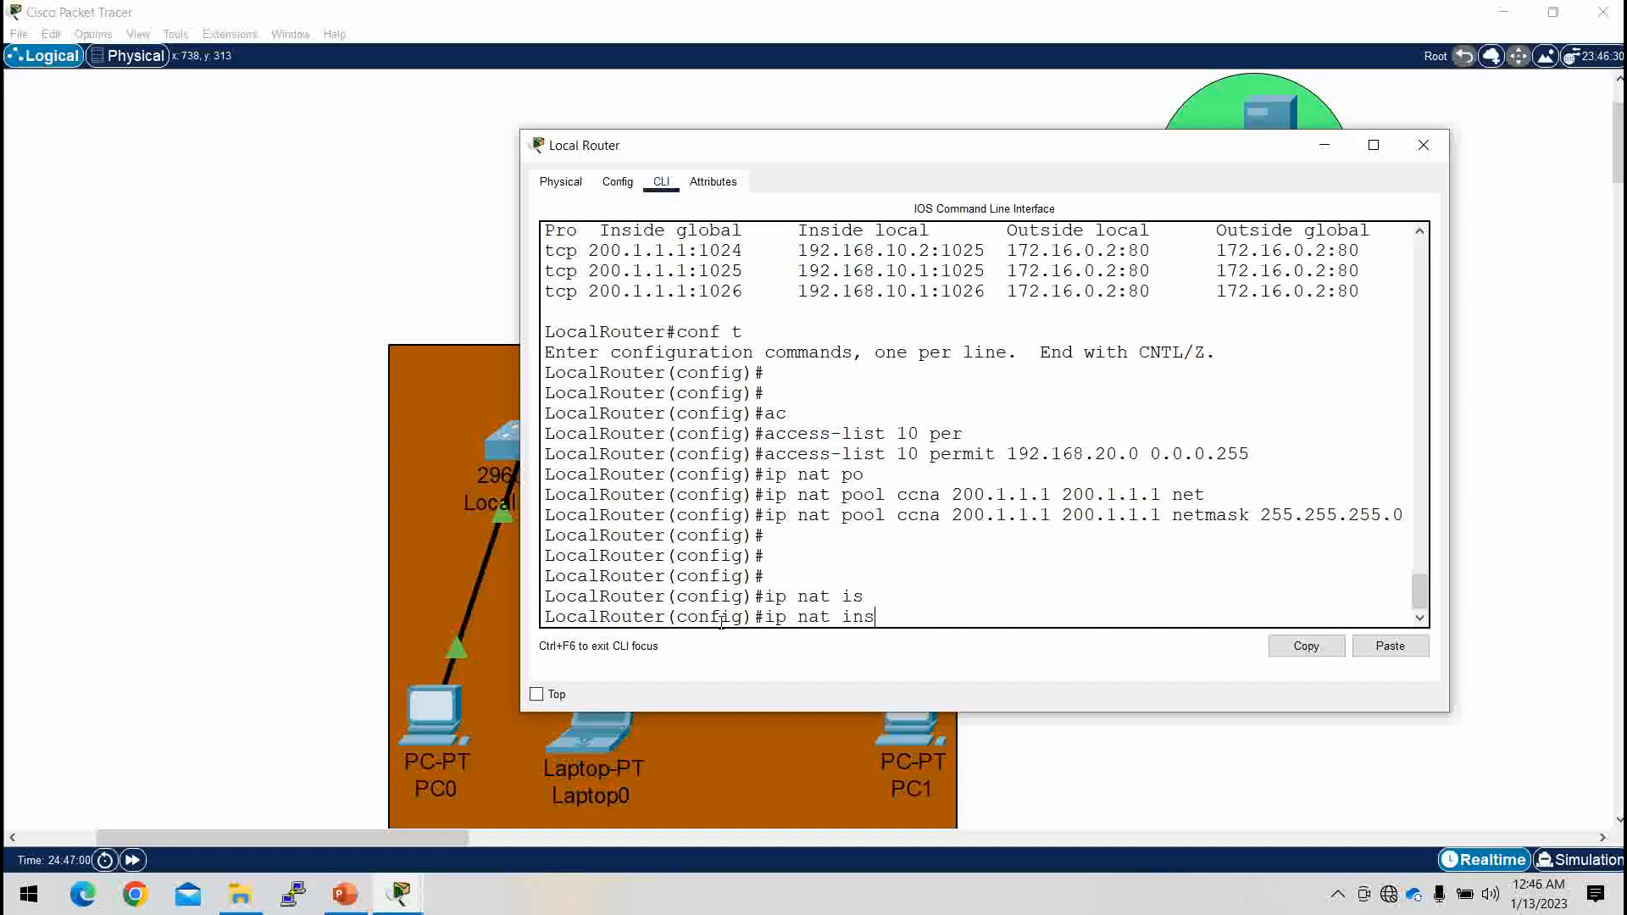
{"action": "key", "text": "Tab"}
{"action": "type", "text": "so"}
{"action": "key", "text": "Tab"}
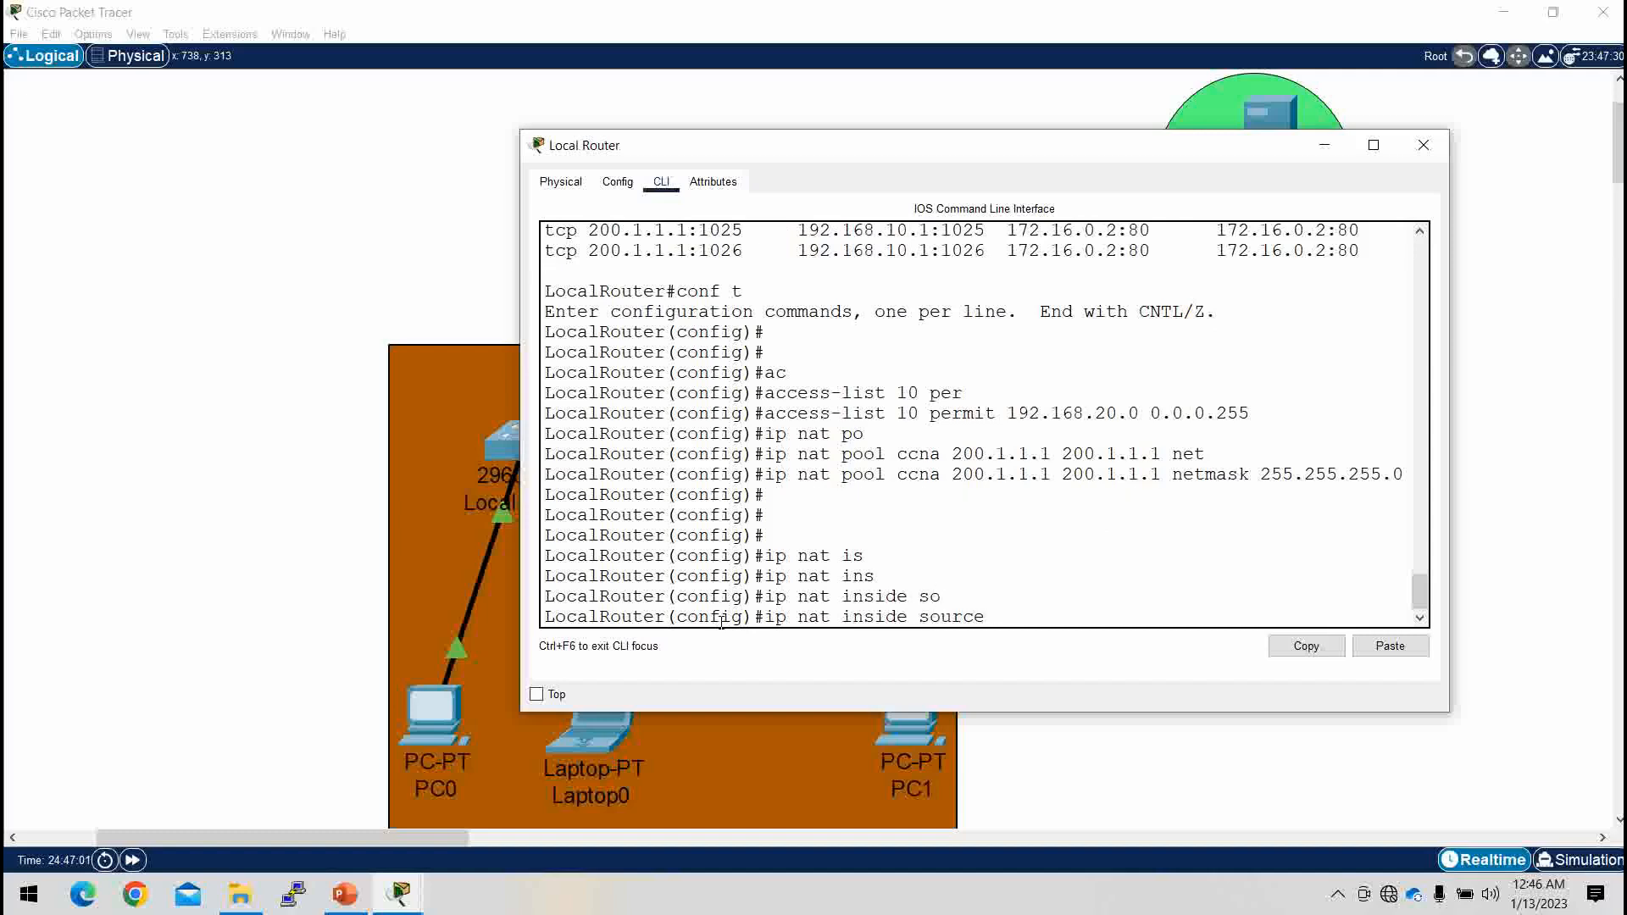
{"action": "type", "text": "li"}
{"action": "key", "text": "Tab"}
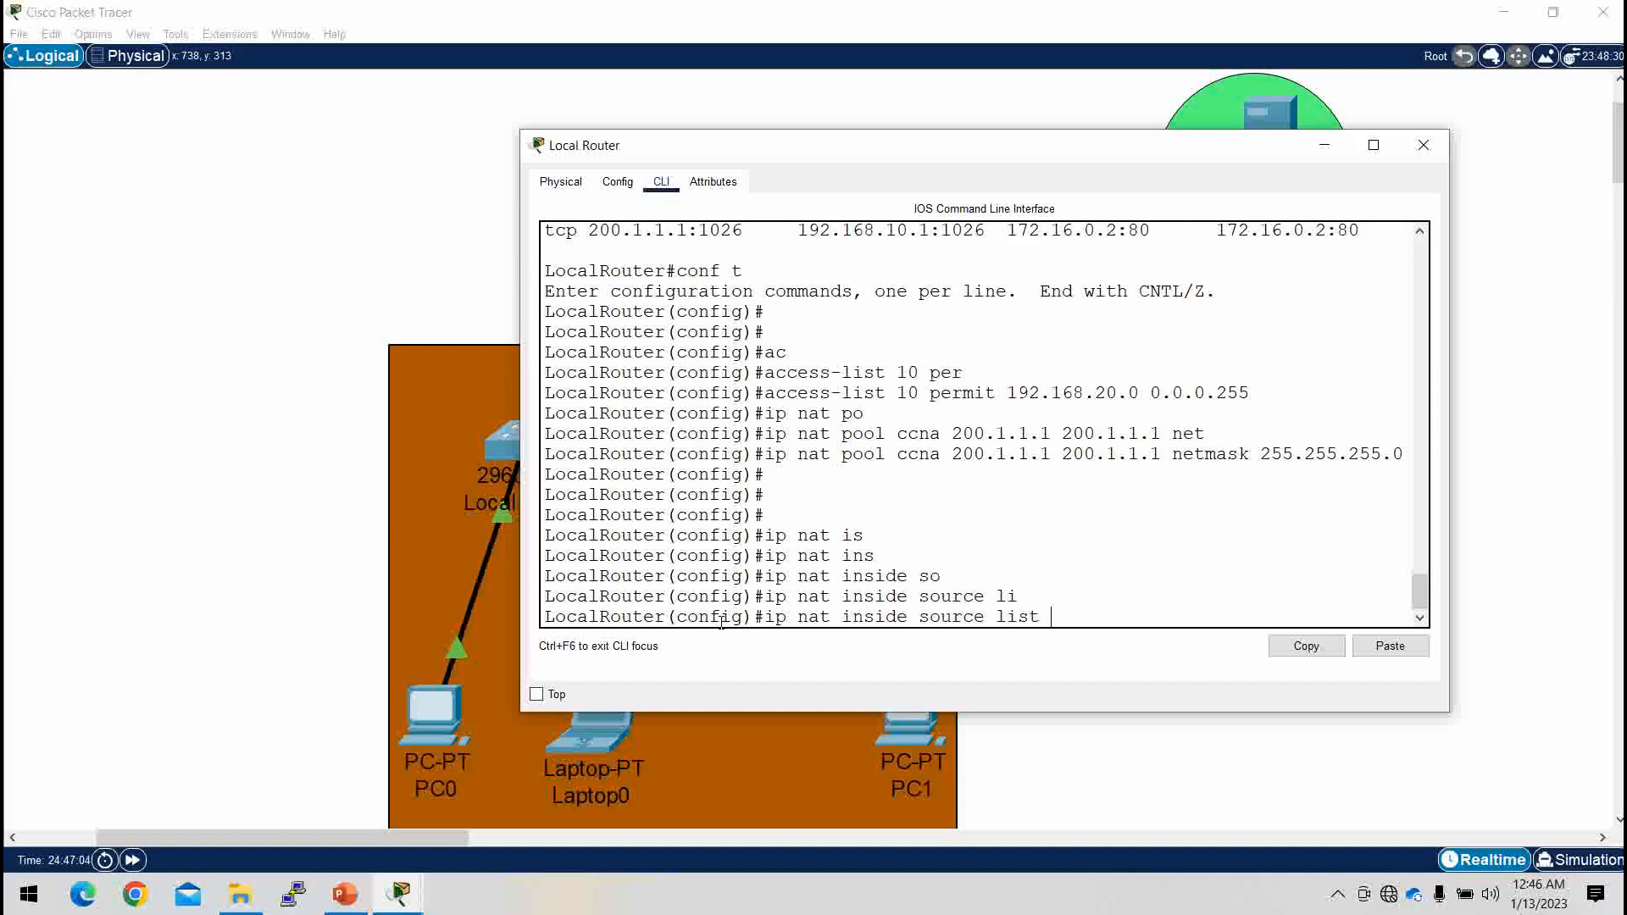
{"action": "type", "text": "10"}
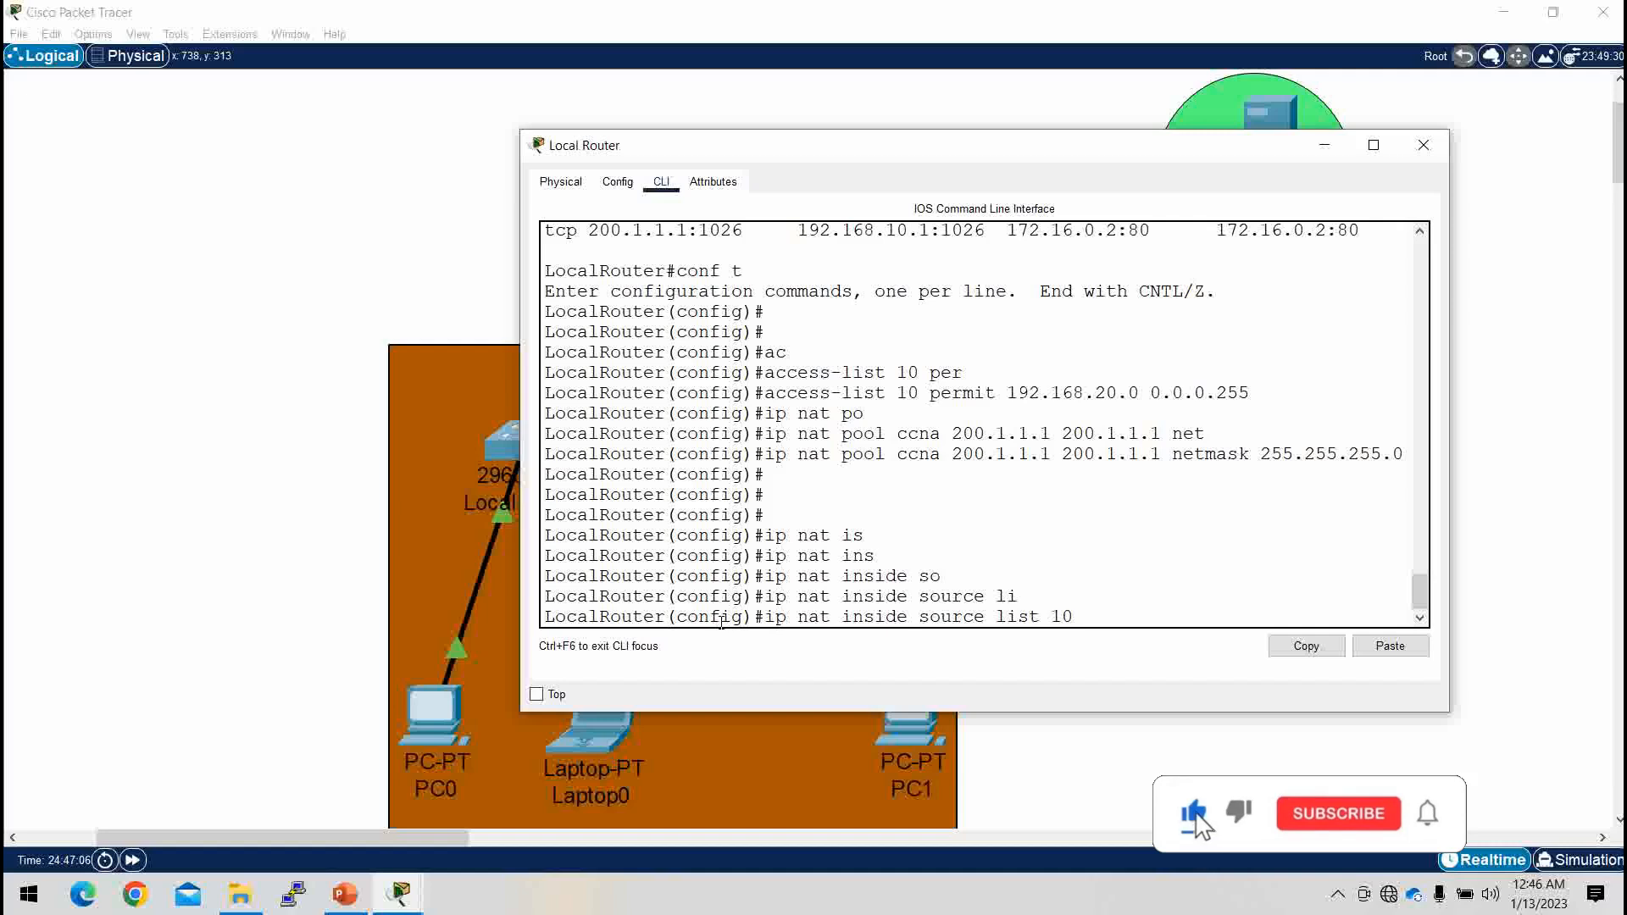
{"action": "type", "text": " po"}
{"action": "key", "text": "Tab"}
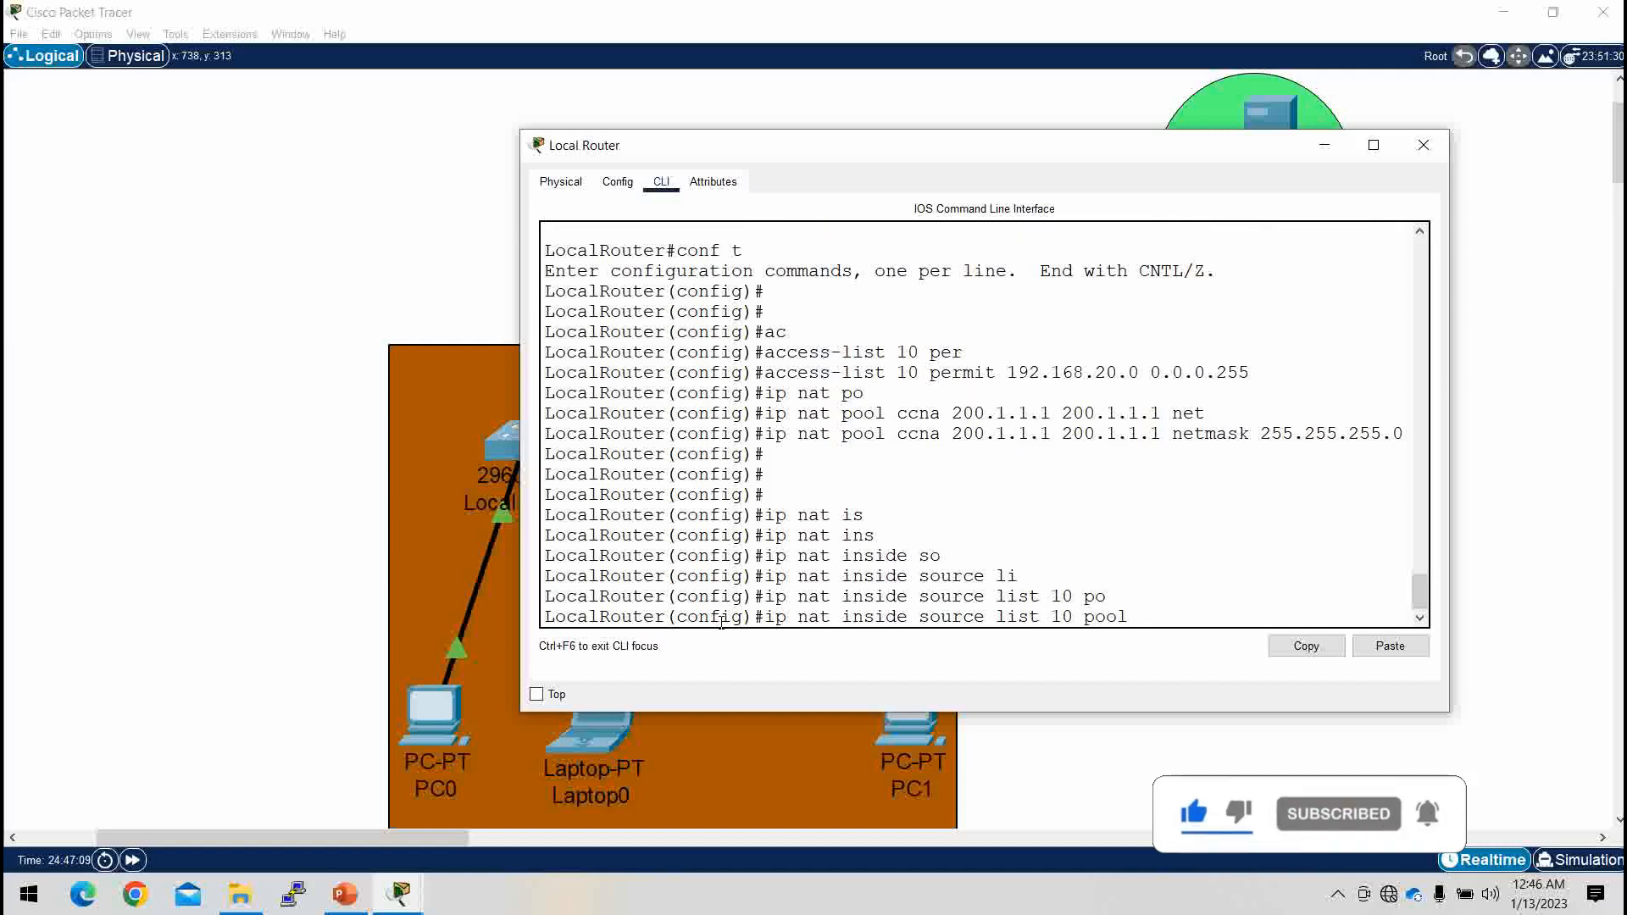
{"action": "double_click", "coordinate": [920, 430]}
{"action": "left_click", "coordinate": [1147, 619]}
{"action": "type", "text": "ccna"}
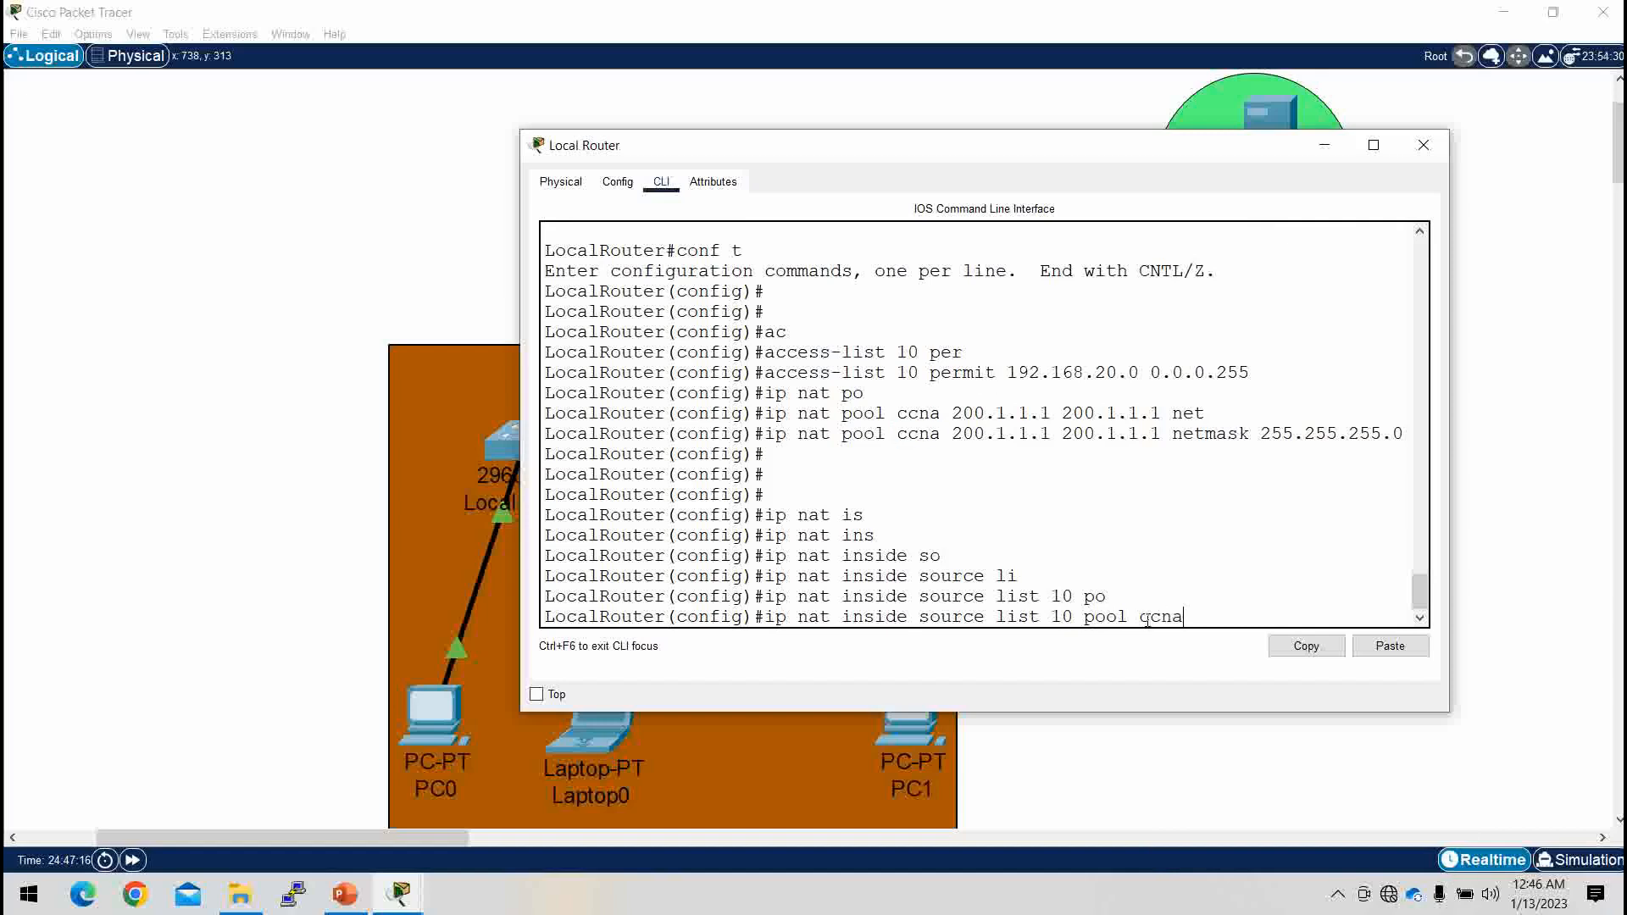
{"action": "type", "text": " ov"}
{"action": "key", "text": "Tab"}
{"action": "key", "text": "Return"}
{"action": "key", "text": "Return"}
{"action": "key", "text": "Return"}
{"action": "key", "text": "Return"}
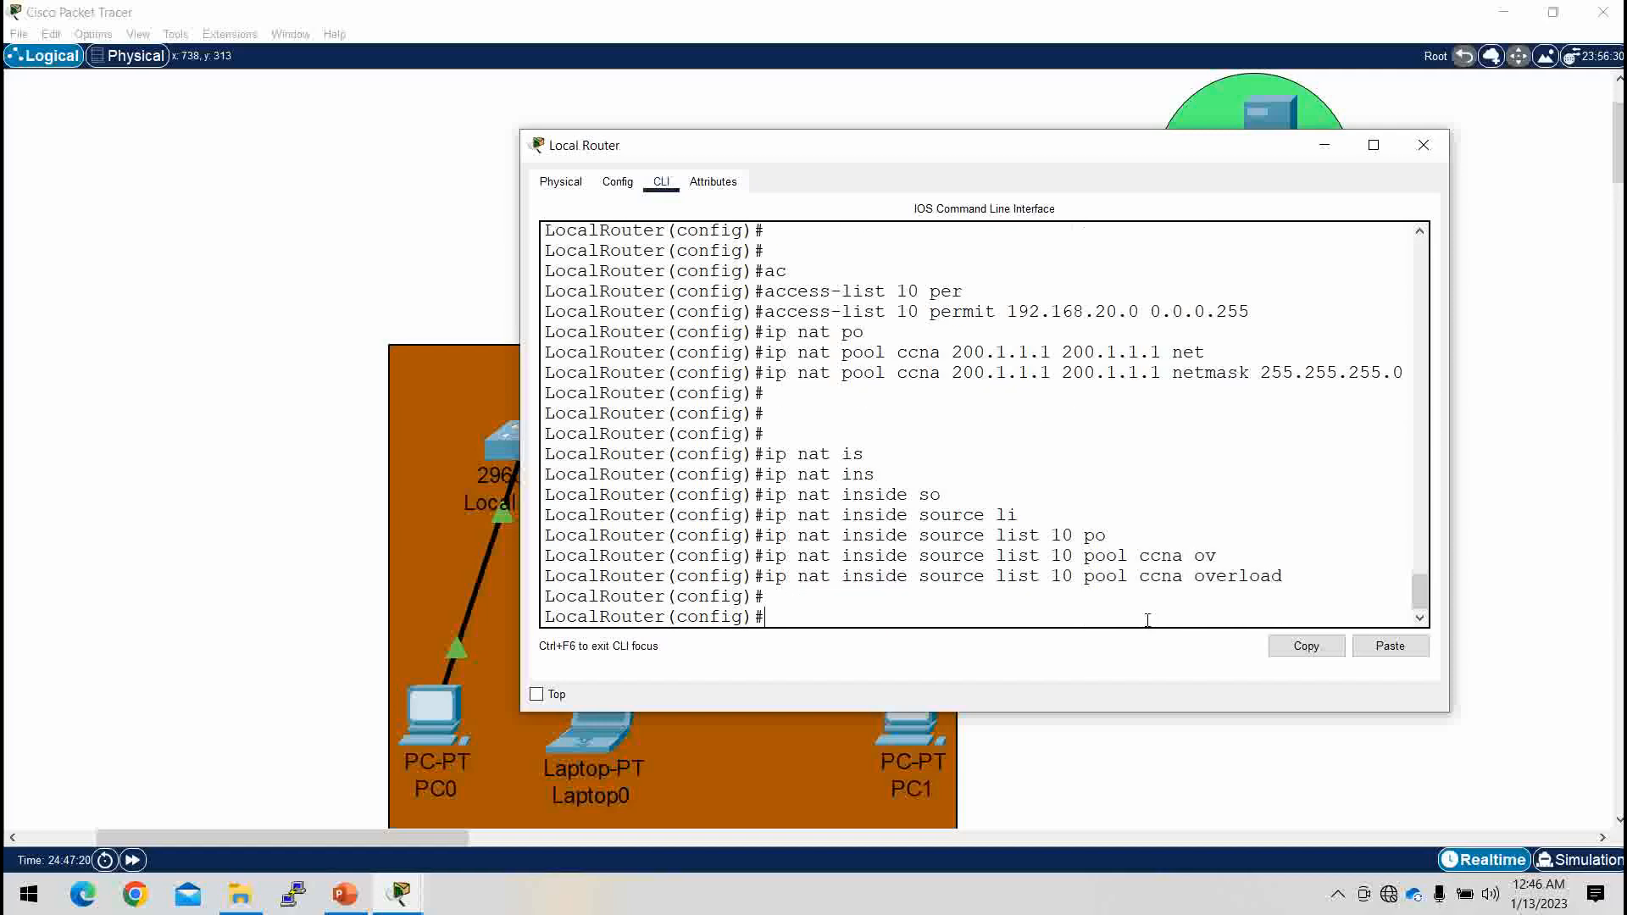
Step: Exit global configuration mode on the Local Router and put the router window away
{"action": "type", "text": "ex"}
{"action": "key", "text": "Return"}
{"action": "key", "text": "Return"}
{"action": "key", "text": "Return"}
{"action": "key", "text": "Return"}
{"action": "key", "text": "Return"}
{"action": "key", "text": "Return"}
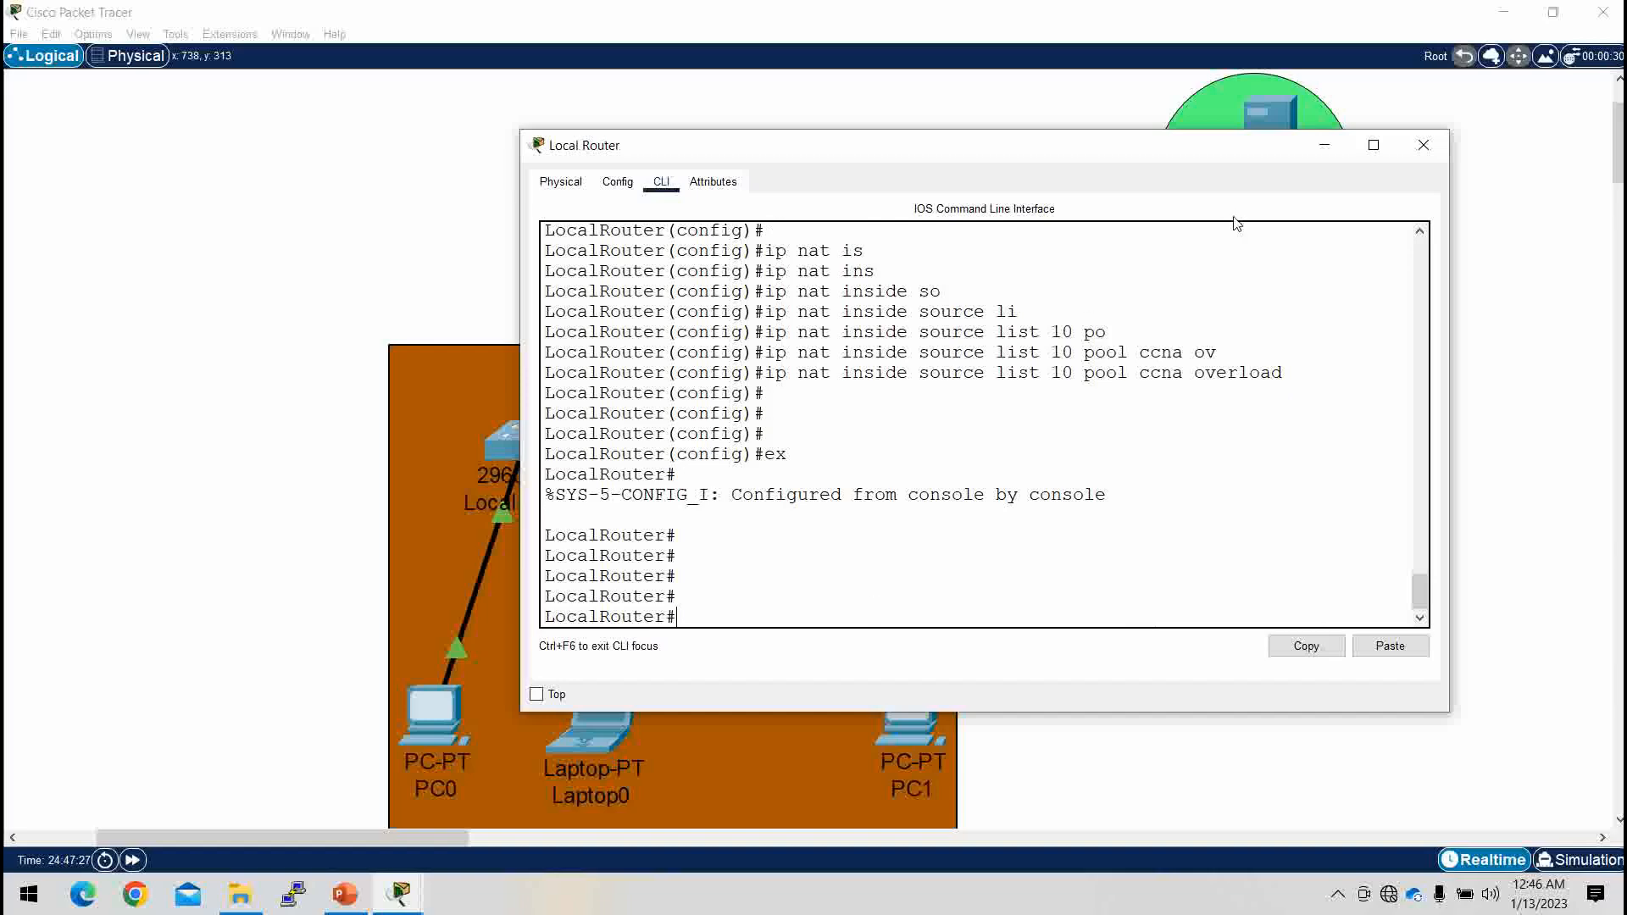
{"action": "left_click", "coordinate": [1311, 145]}
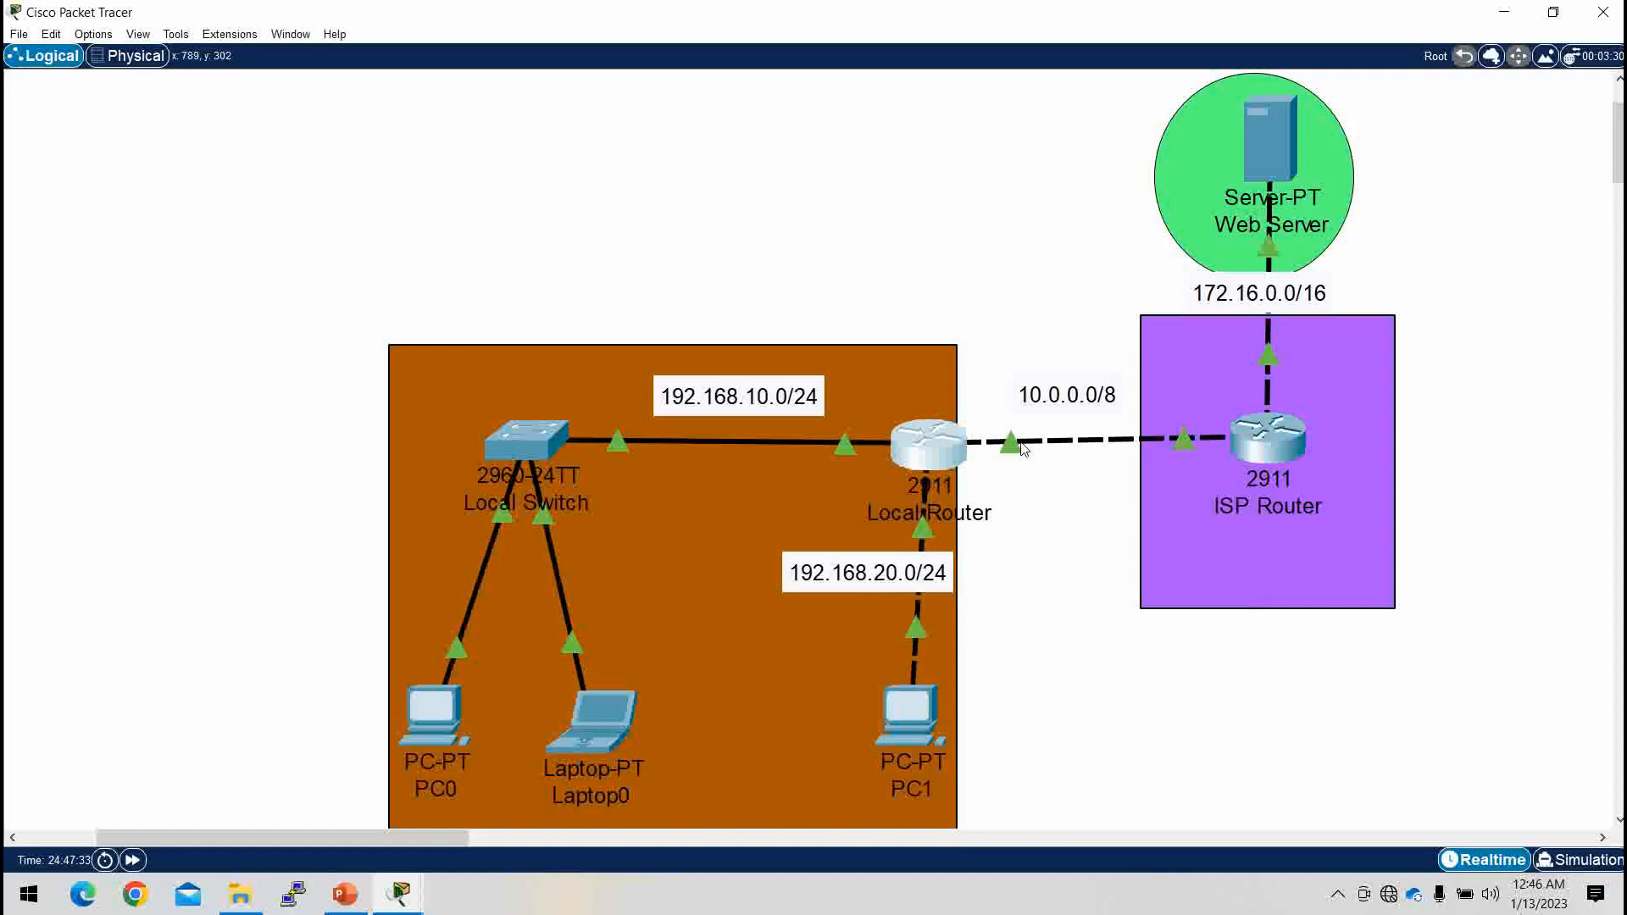
Step: Return to the Local Router's global configuration mode and set interface gi0/2 as NAT inside
{"action": "left_click", "coordinate": [942, 459]}
{"action": "type", "text": "conf t"}
{"action": "key", "text": "Return"}
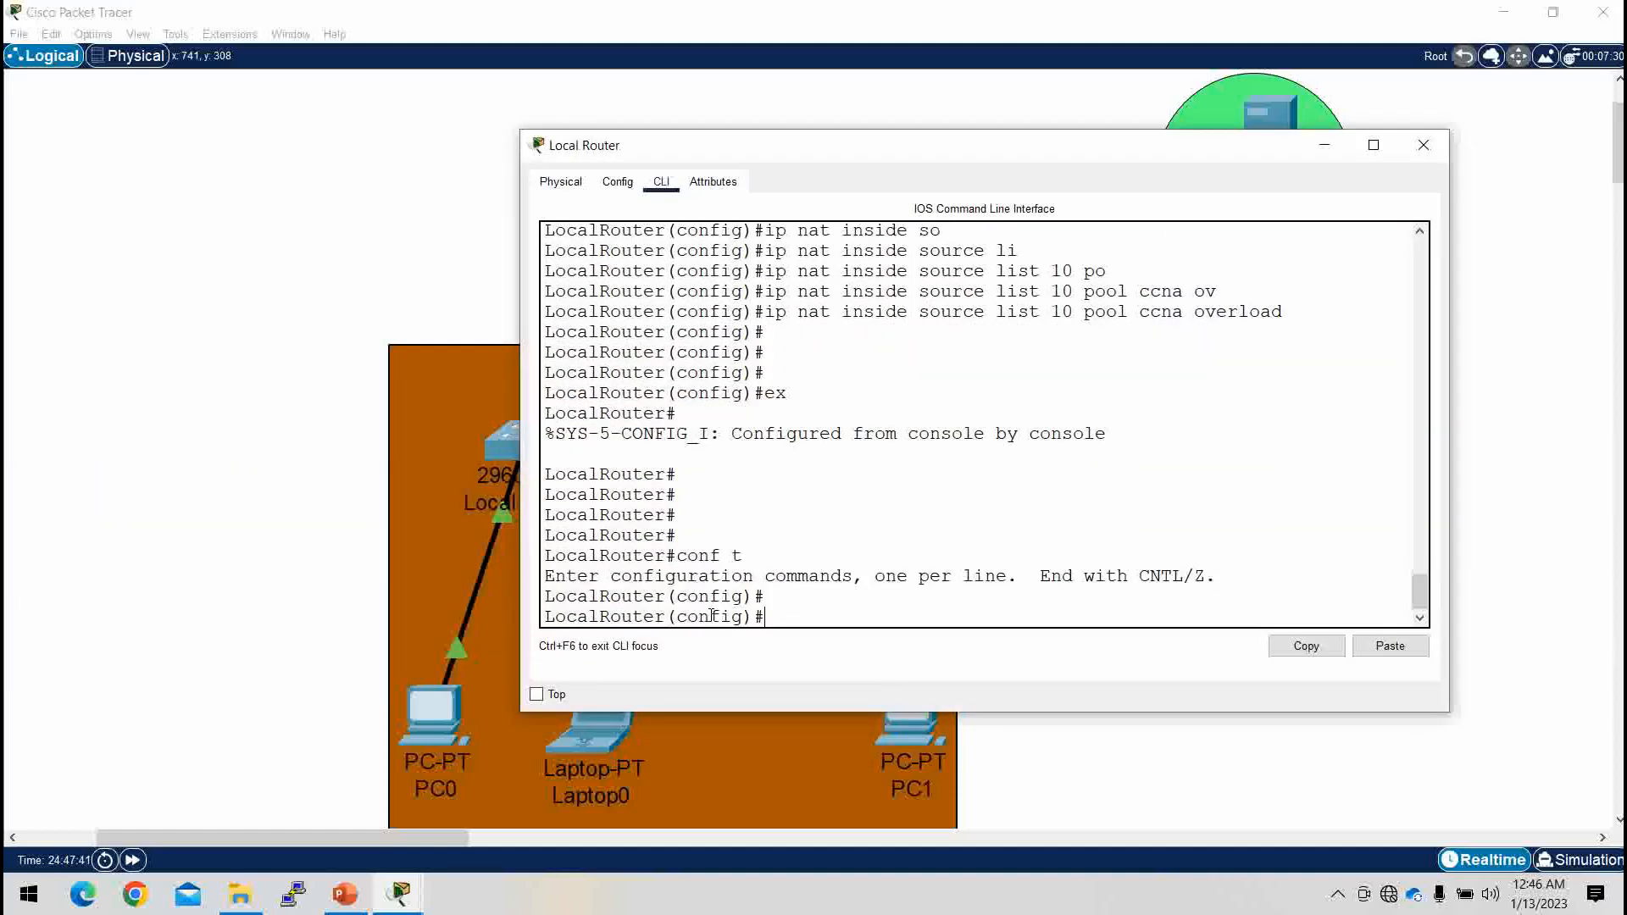
{"action": "key", "text": "Return"}
{"action": "type", "text": "int gi0/2"}
{"action": "key", "text": "Return"}
{"action": "key", "text": "Return"}
{"action": "key", "text": "Return"}
{"action": "type", "text": "ip nat "}
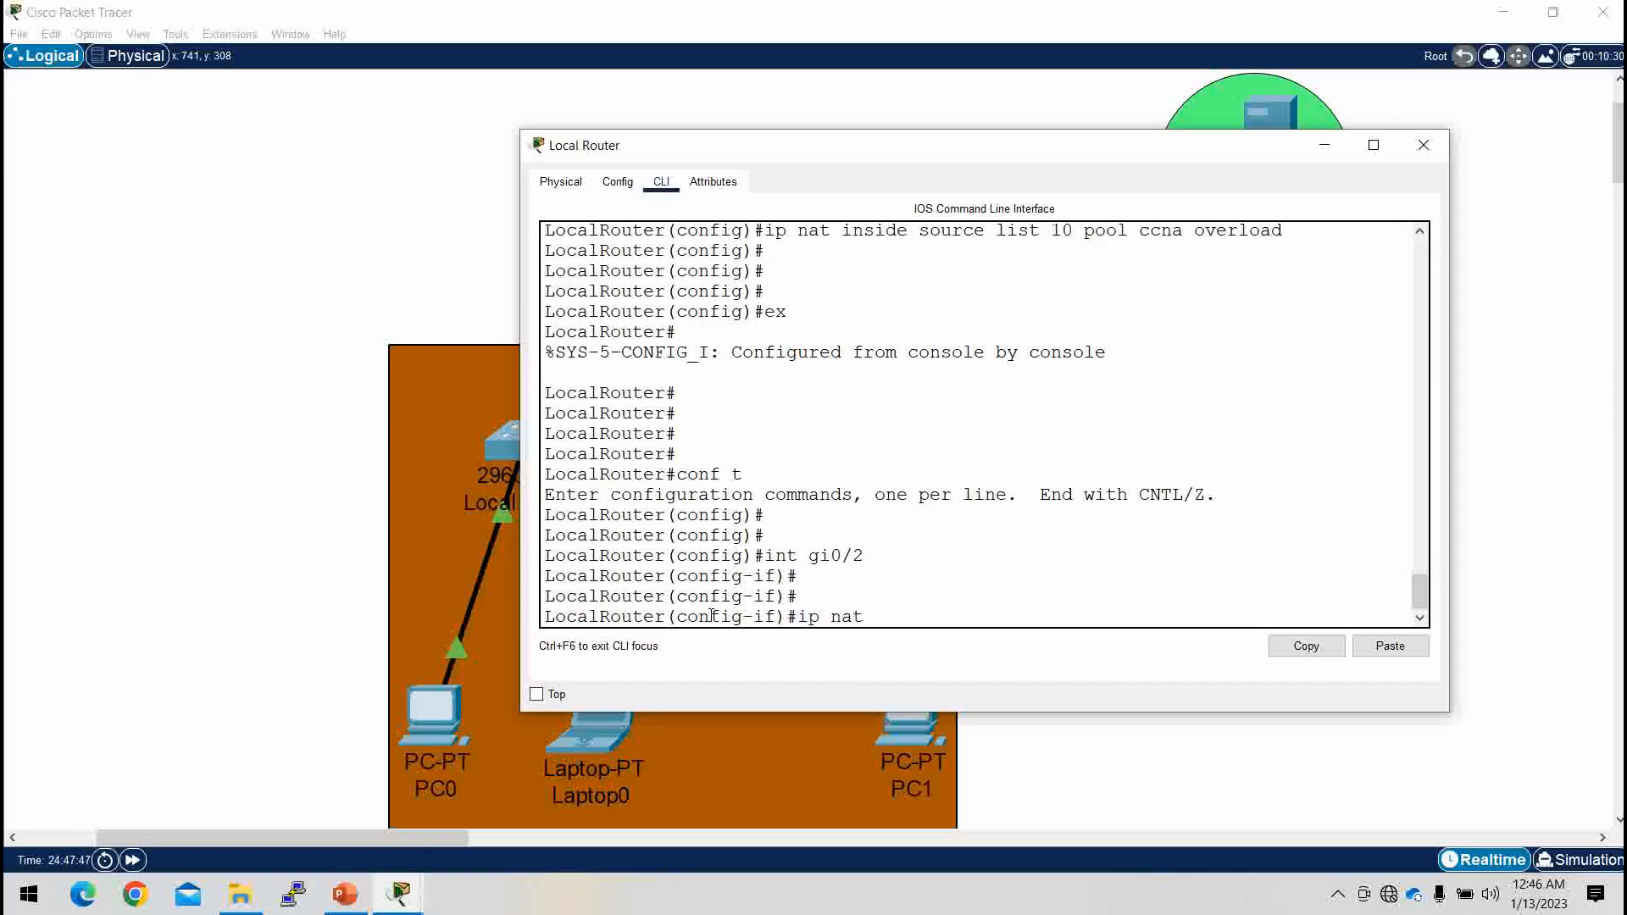
{"action": "type", "text": "is"}
{"action": "key", "text": "Tab"}
{"action": "key", "text": "BackSpace"}
{"action": "type", "text": "n"}
{"action": "key", "text": "Tab"}
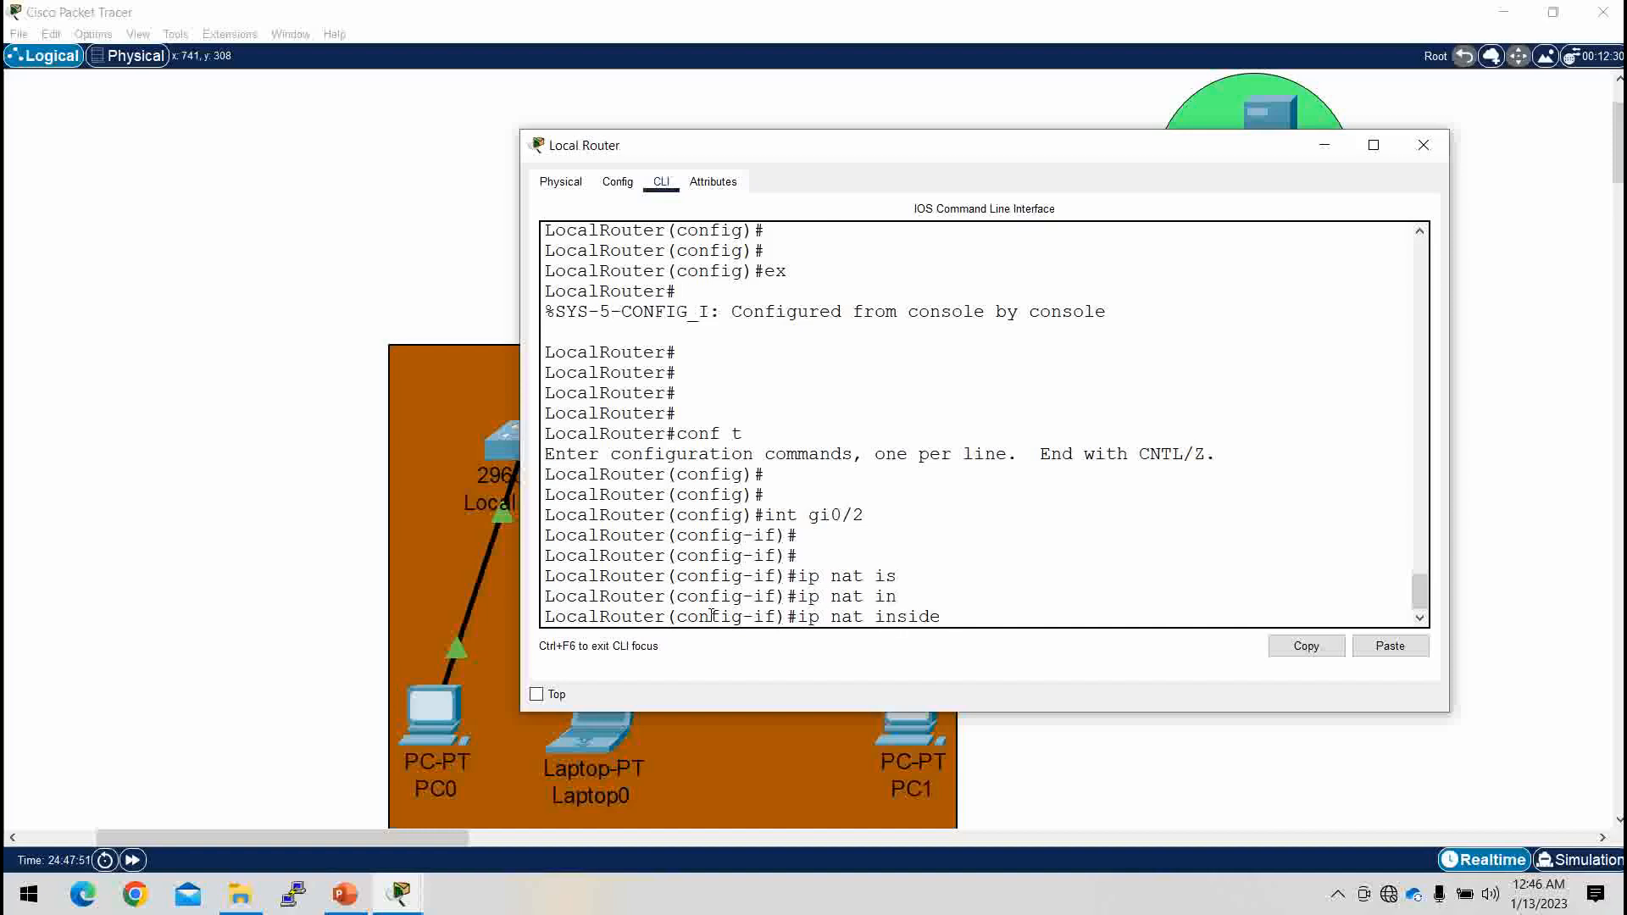
{"action": "key", "text": "Return"}
{"action": "key", "text": "Return"}
{"action": "key", "text": "Return"}
{"action": "key", "text": "Return"}
Step: End configuration mode, copy running-config to startup-config with the default filename, and put the Local Router window away
{"action": "type", "text": "end"}
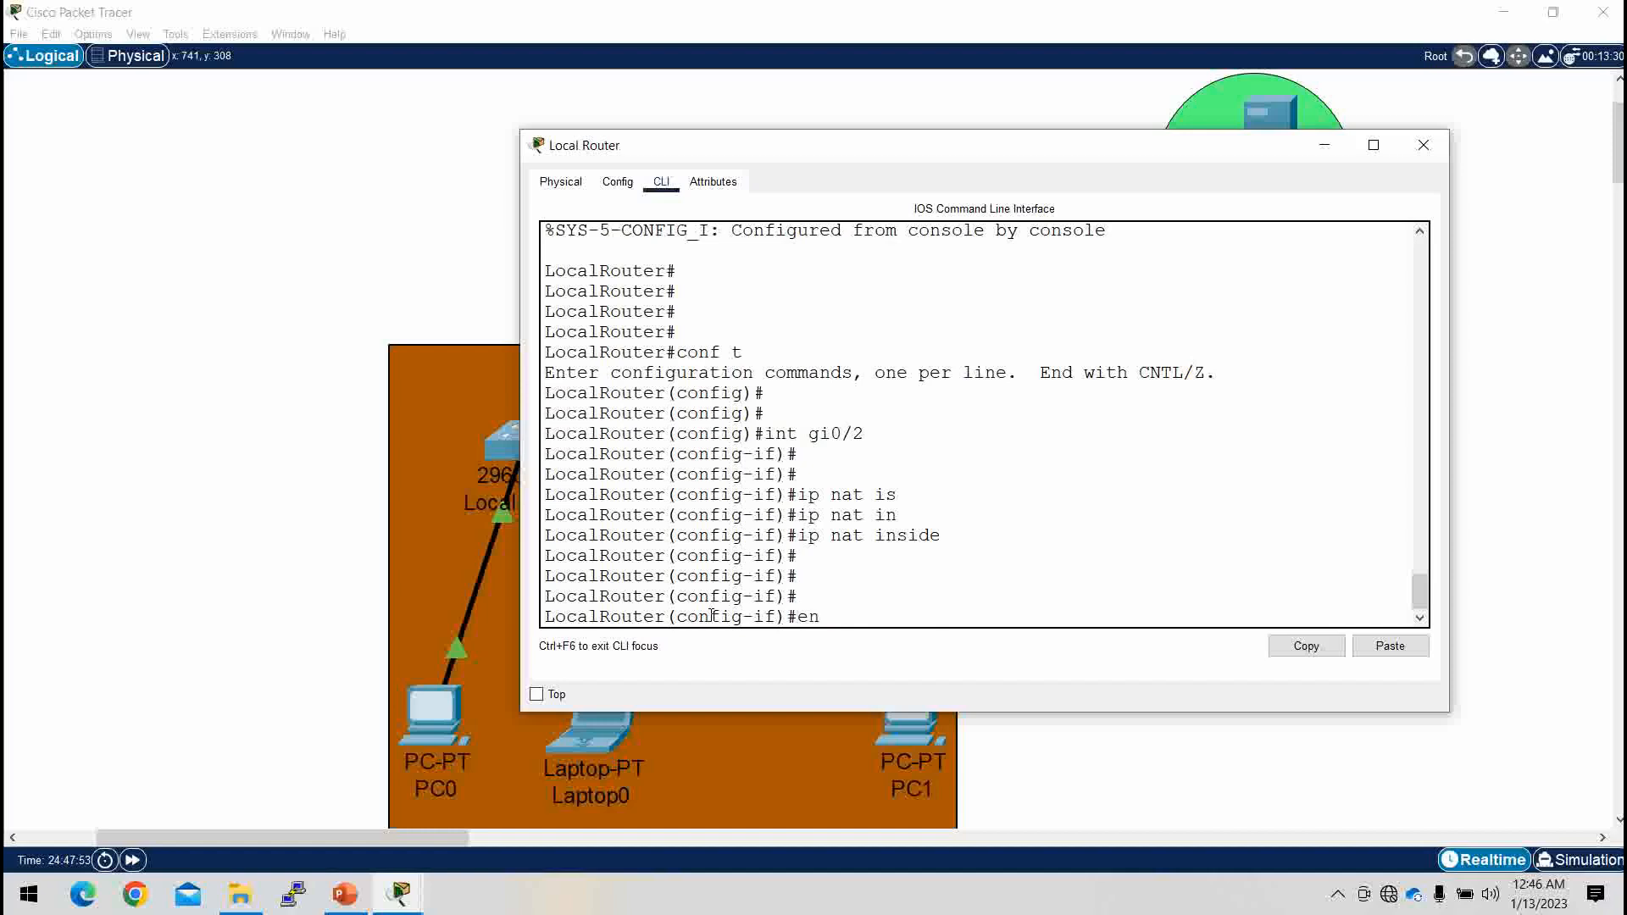
{"action": "key", "text": "Return"}
{"action": "key", "text": "Return"}
{"action": "key", "text": "Return"}
{"action": "type", "text": "copy r"}
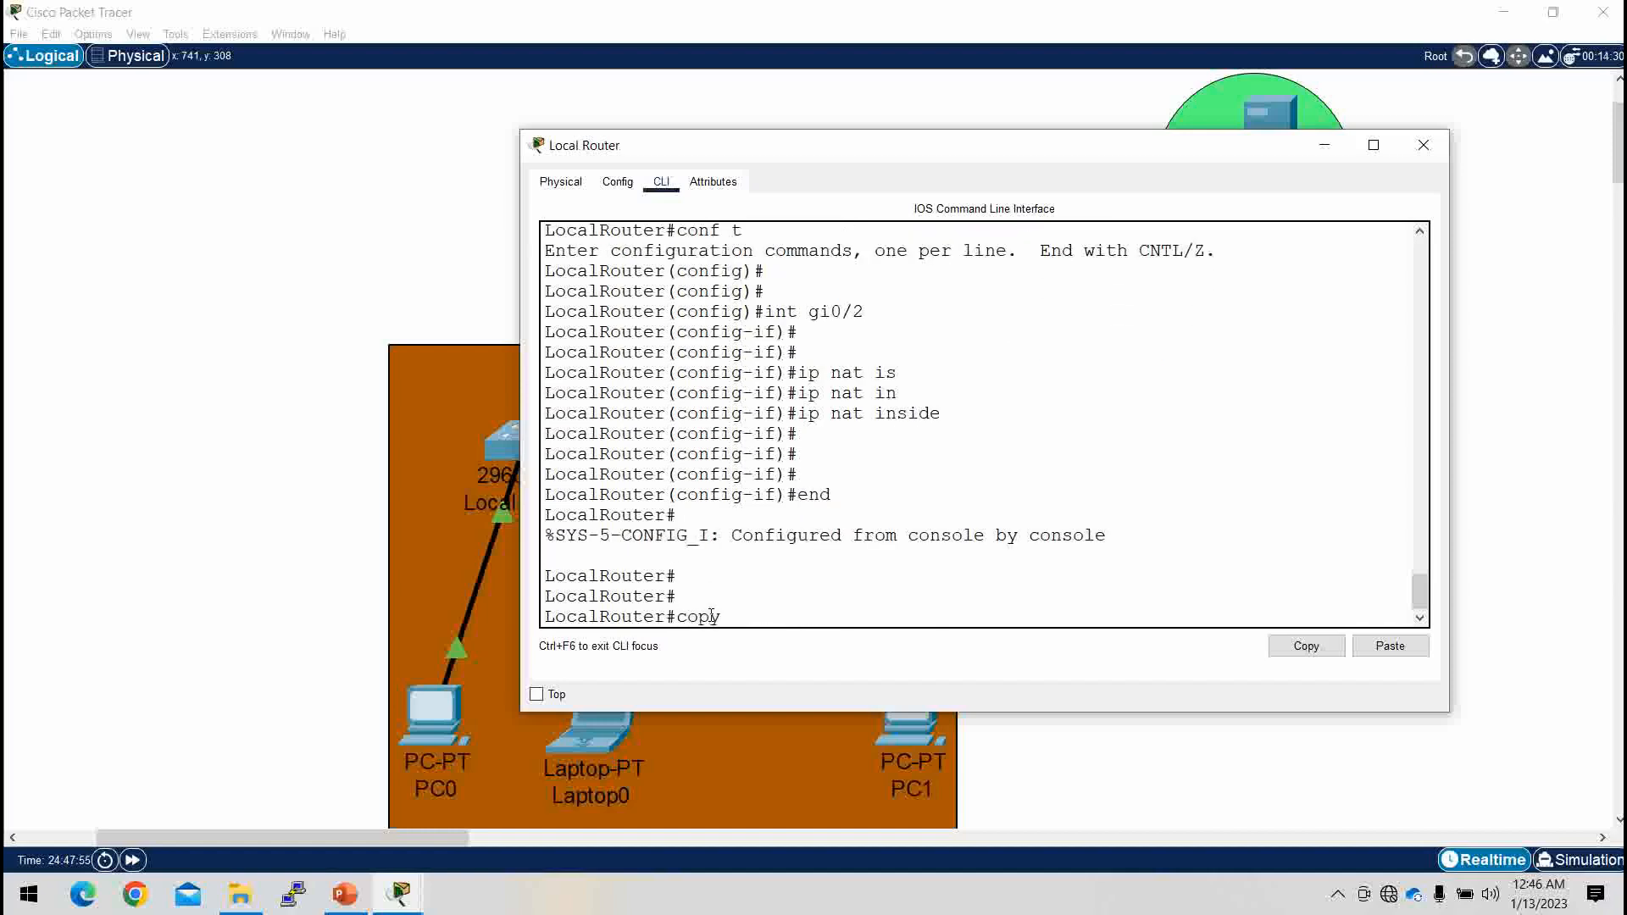
{"action": "key", "text": "BackSpace"}
{"action": "type", "text": "ri"}
{"action": "key", "text": "BackSpace"}
{"action": "type", "text": "u"}
{"action": "key", "text": "Tab"}
{"action": "type", "text": "st"}
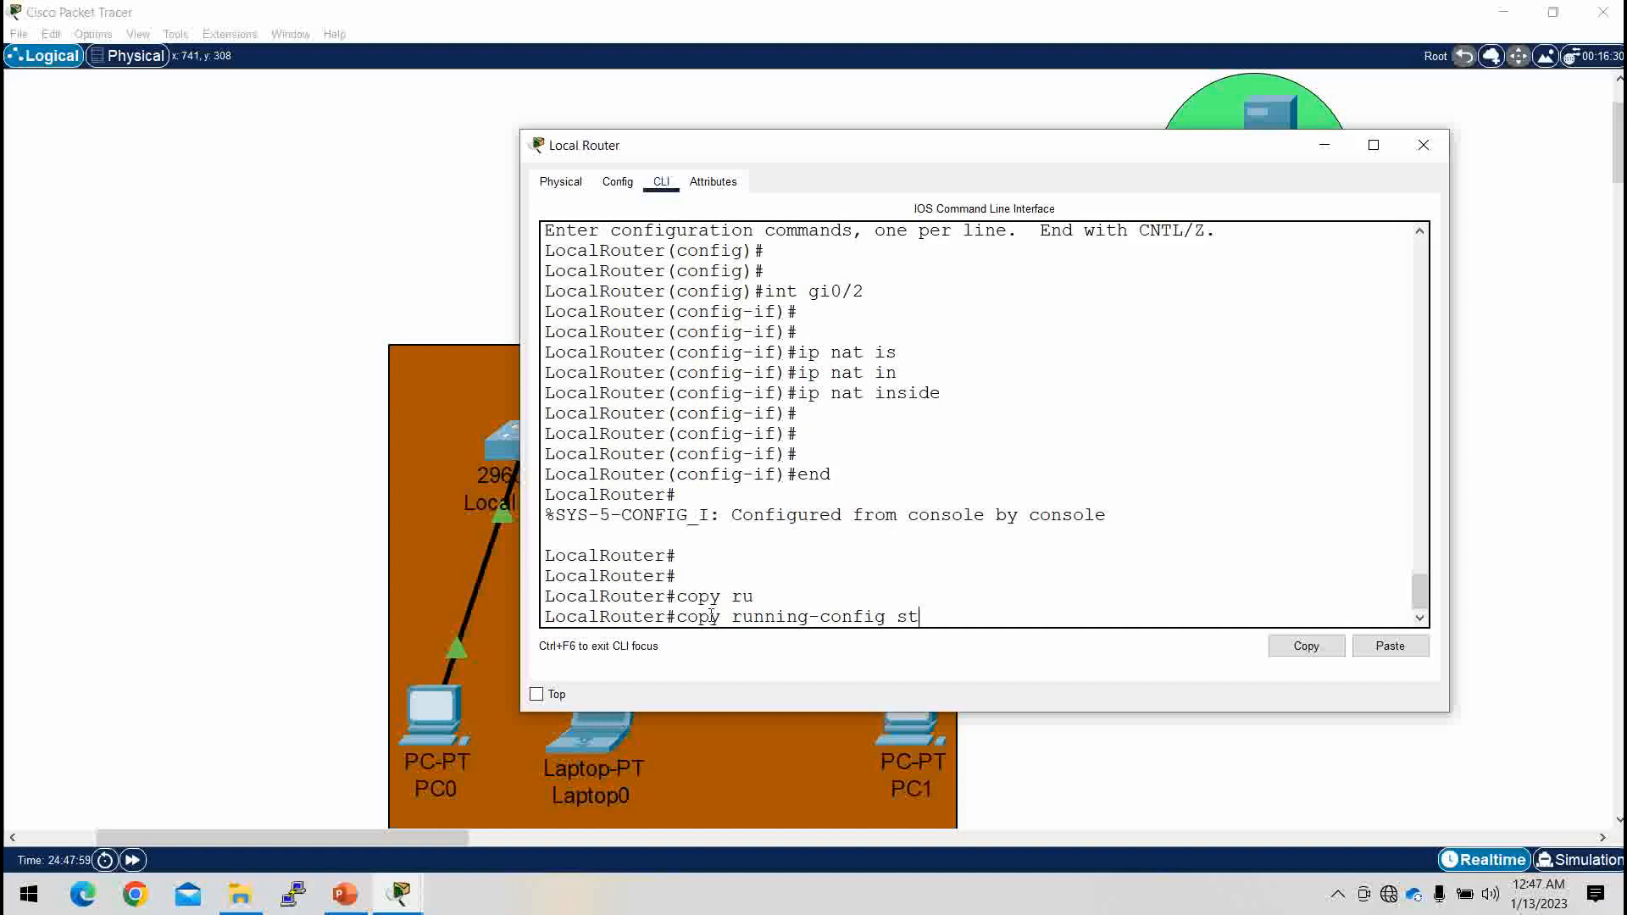
{"action": "key", "text": "Tab"}
{"action": "key", "text": "Return"}
{"action": "key", "text": "Return"}
{"action": "key", "text": "Return"}
{"action": "key", "text": "Return"}
{"action": "key", "text": "Return"}
{"action": "key", "text": "Return"}
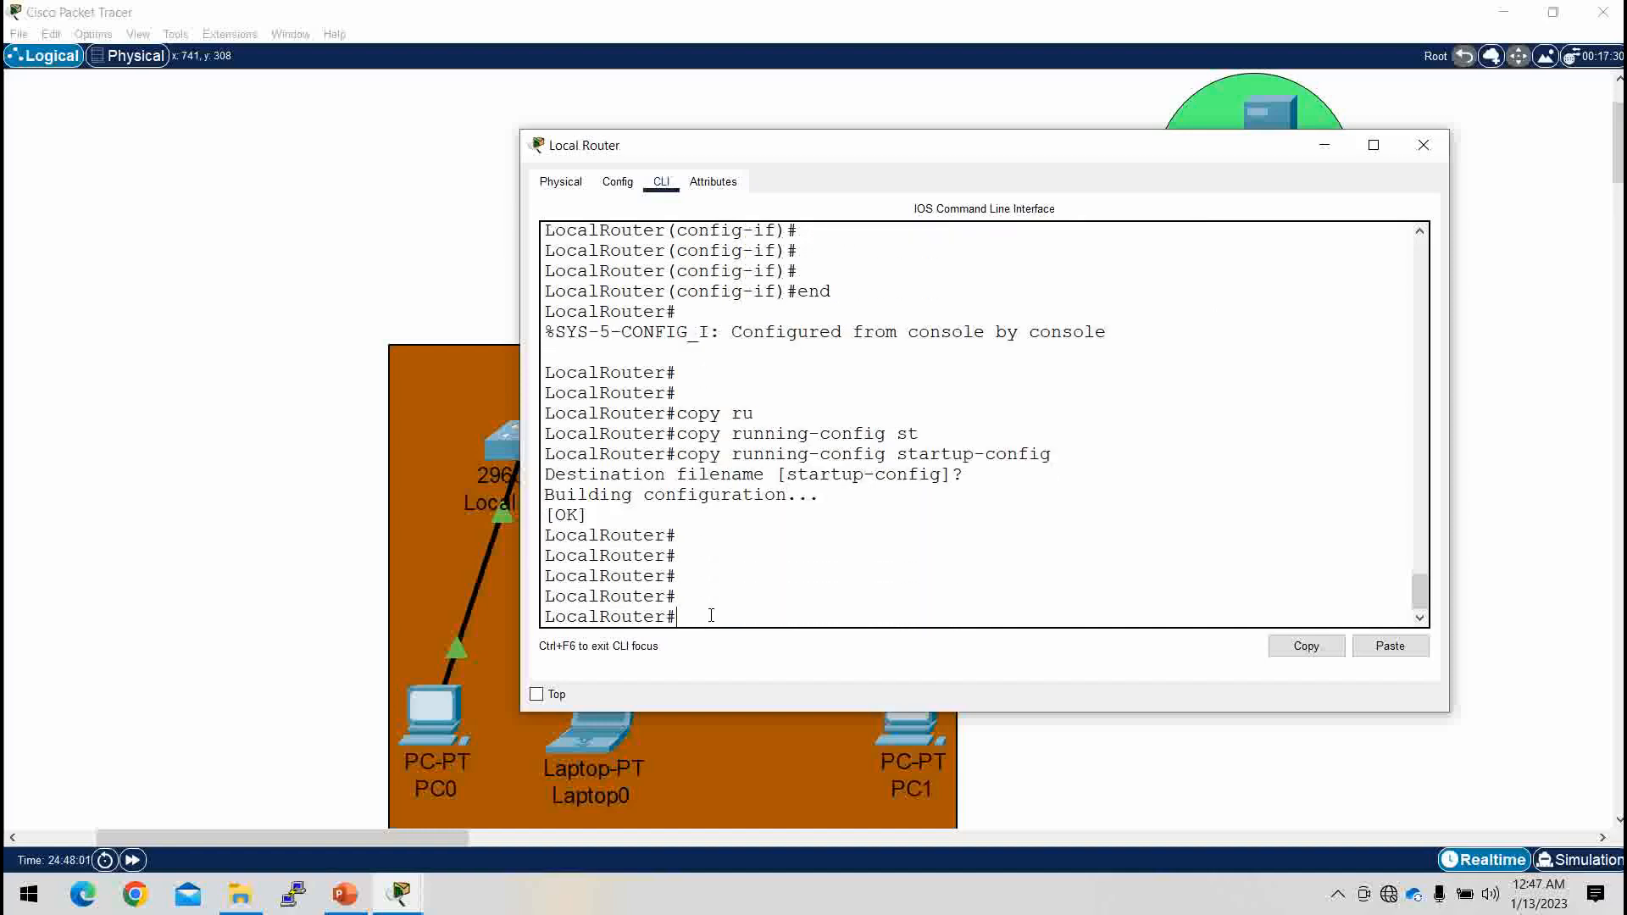
{"action": "left_click", "coordinate": [1324, 148]}
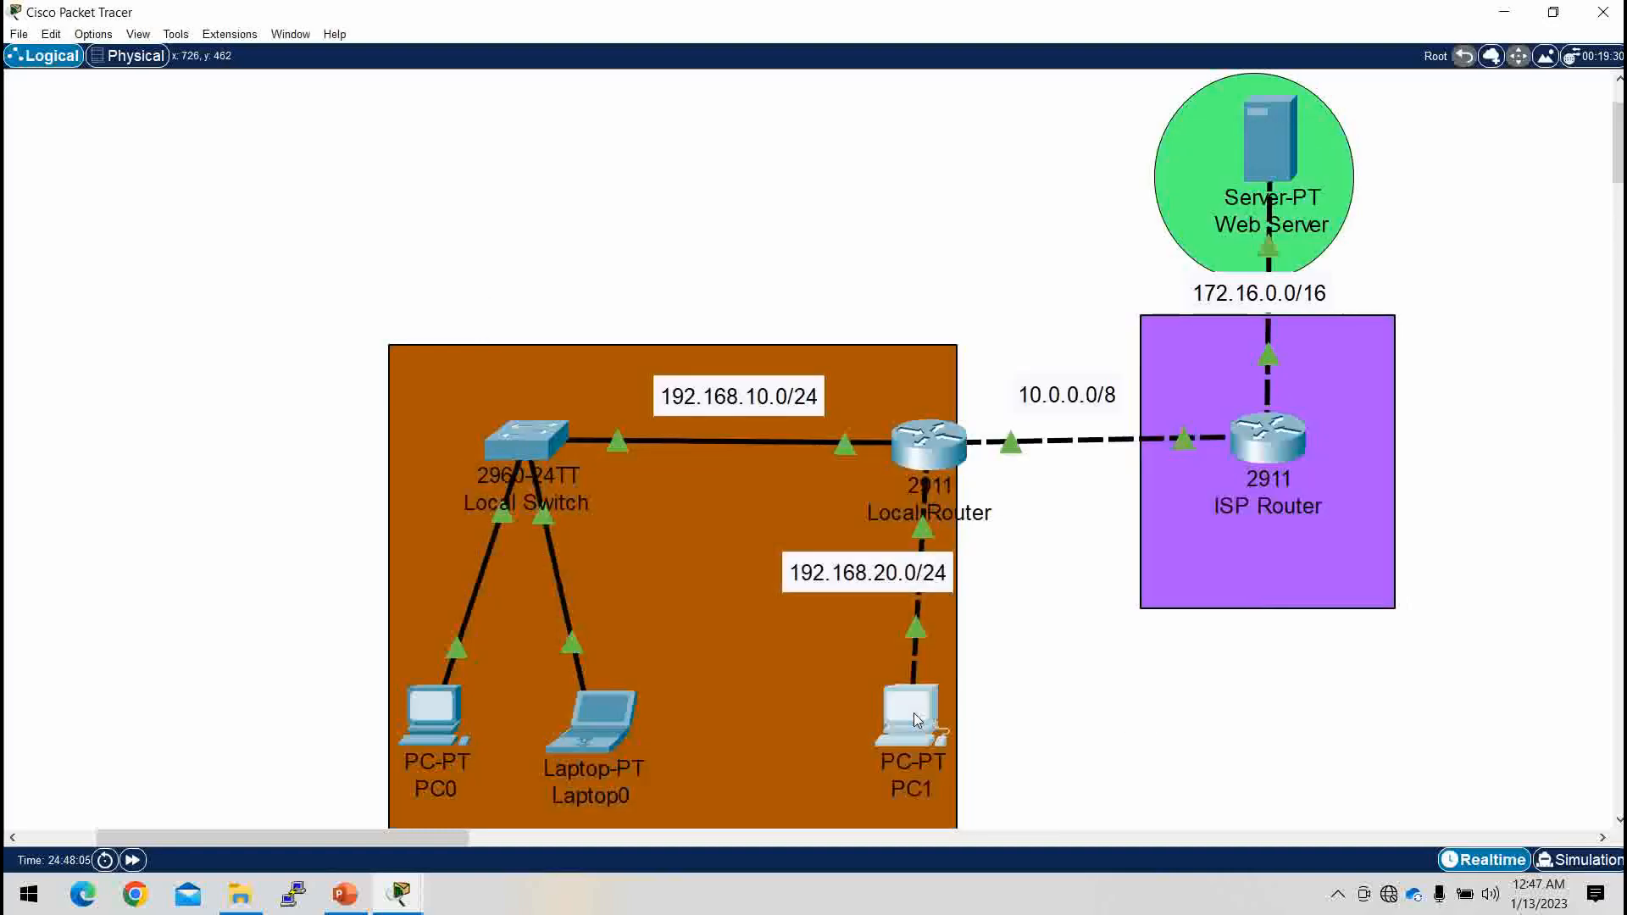
Step: Try to load 172.16.0.2 in PC1's web browser, then close the browser
{"action": "left_click", "coordinate": [915, 720]}
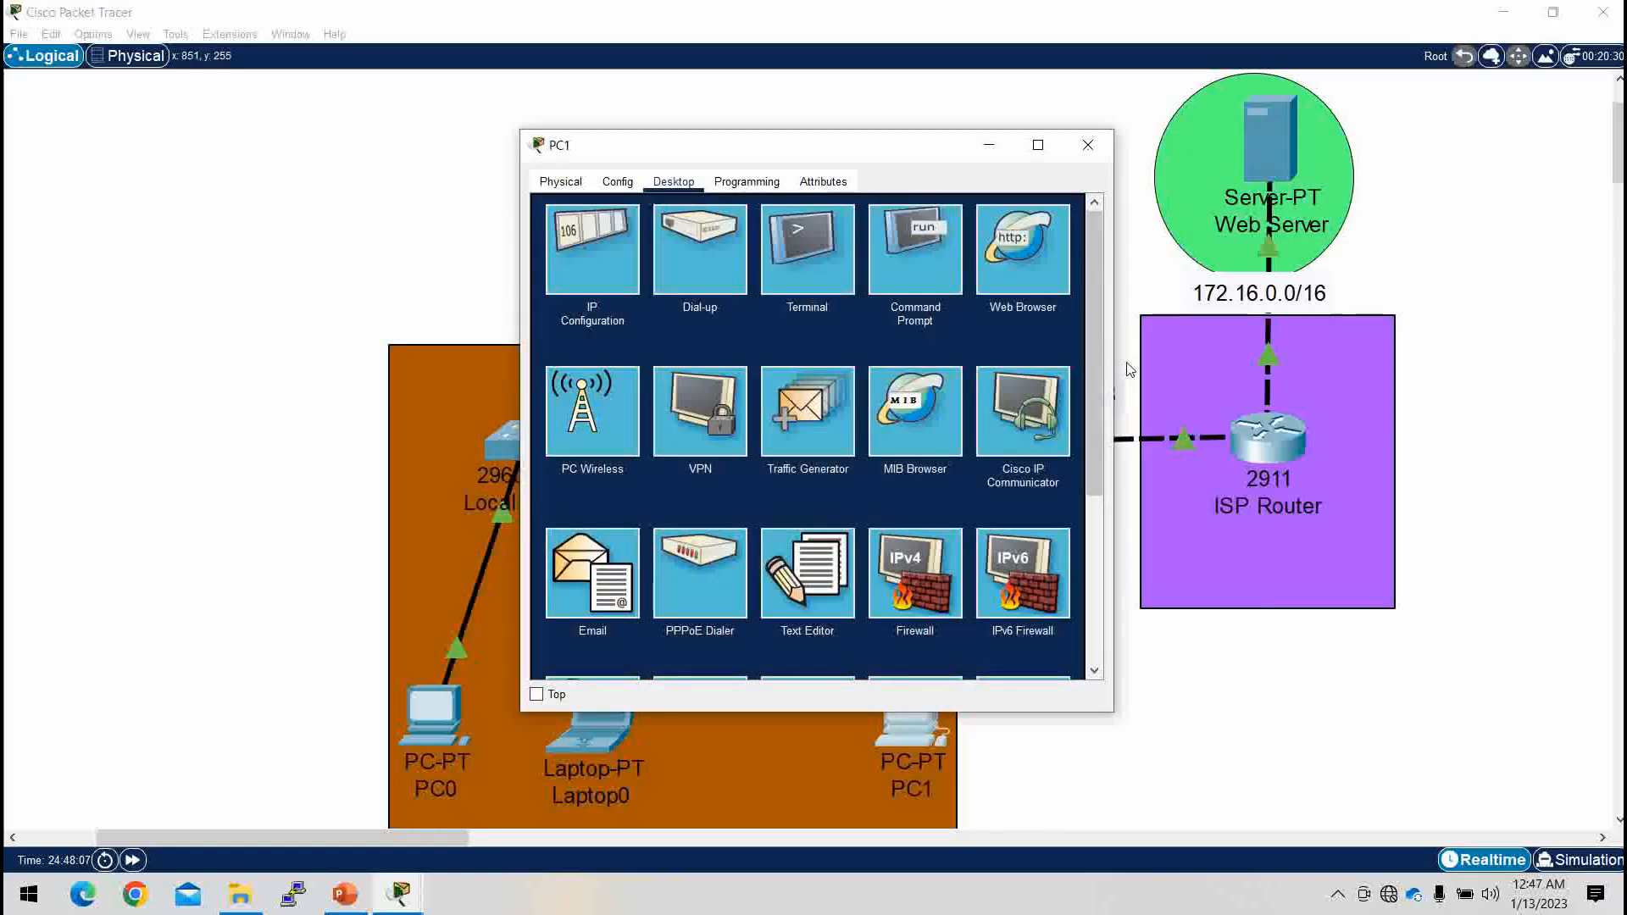
{"action": "left_click", "coordinate": [1027, 254]}
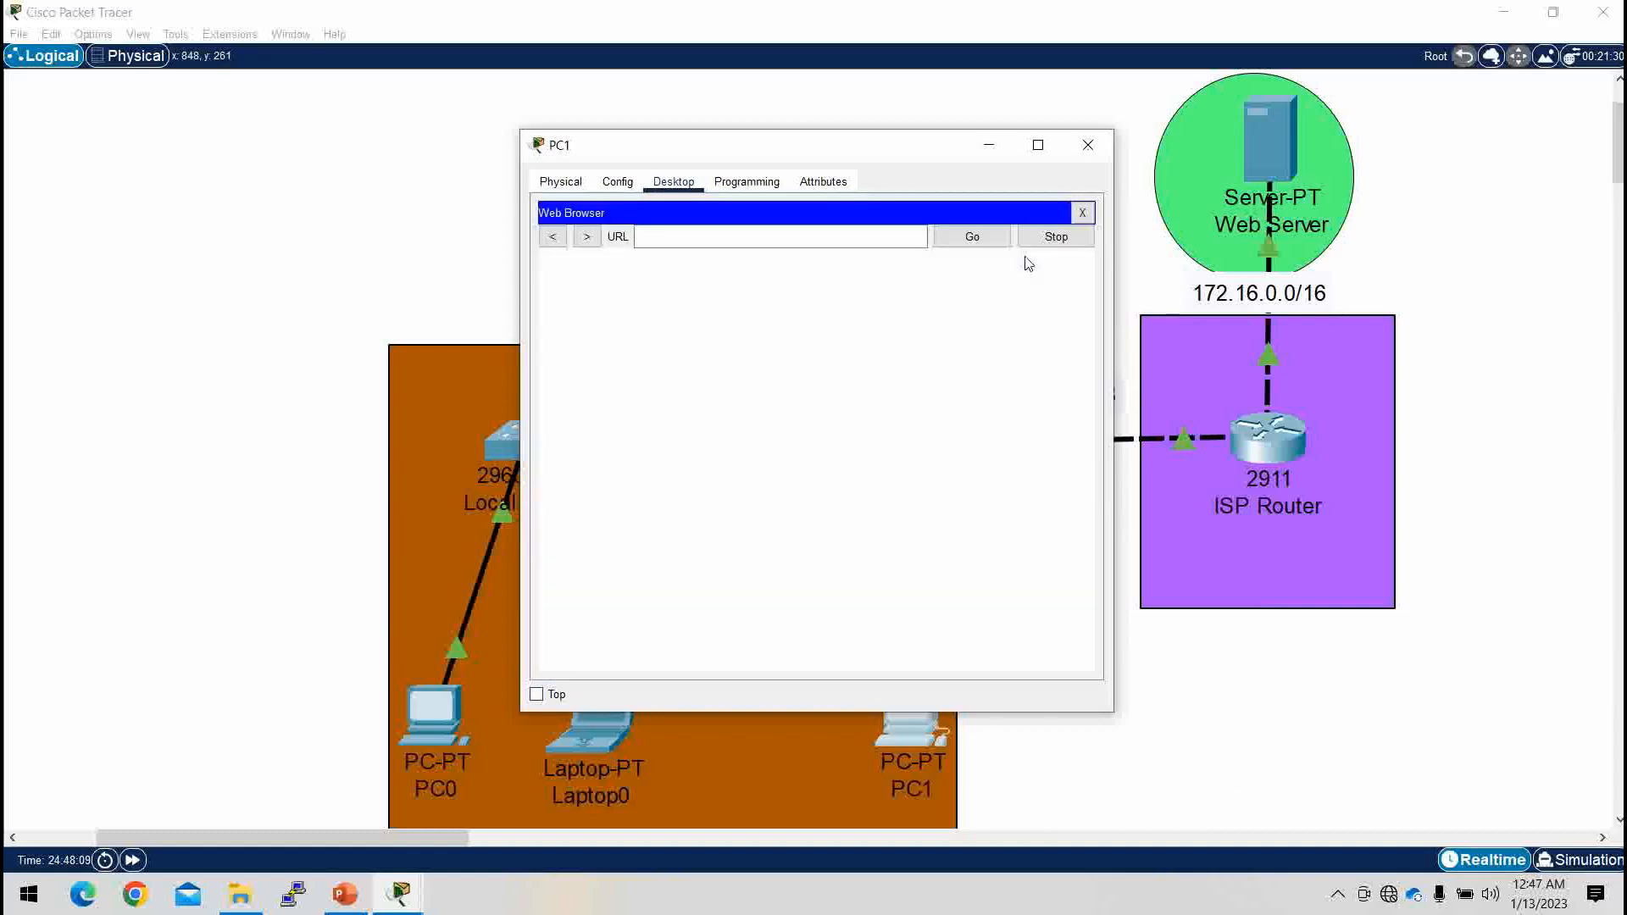
{"action": "left_click", "coordinate": [756, 235]}
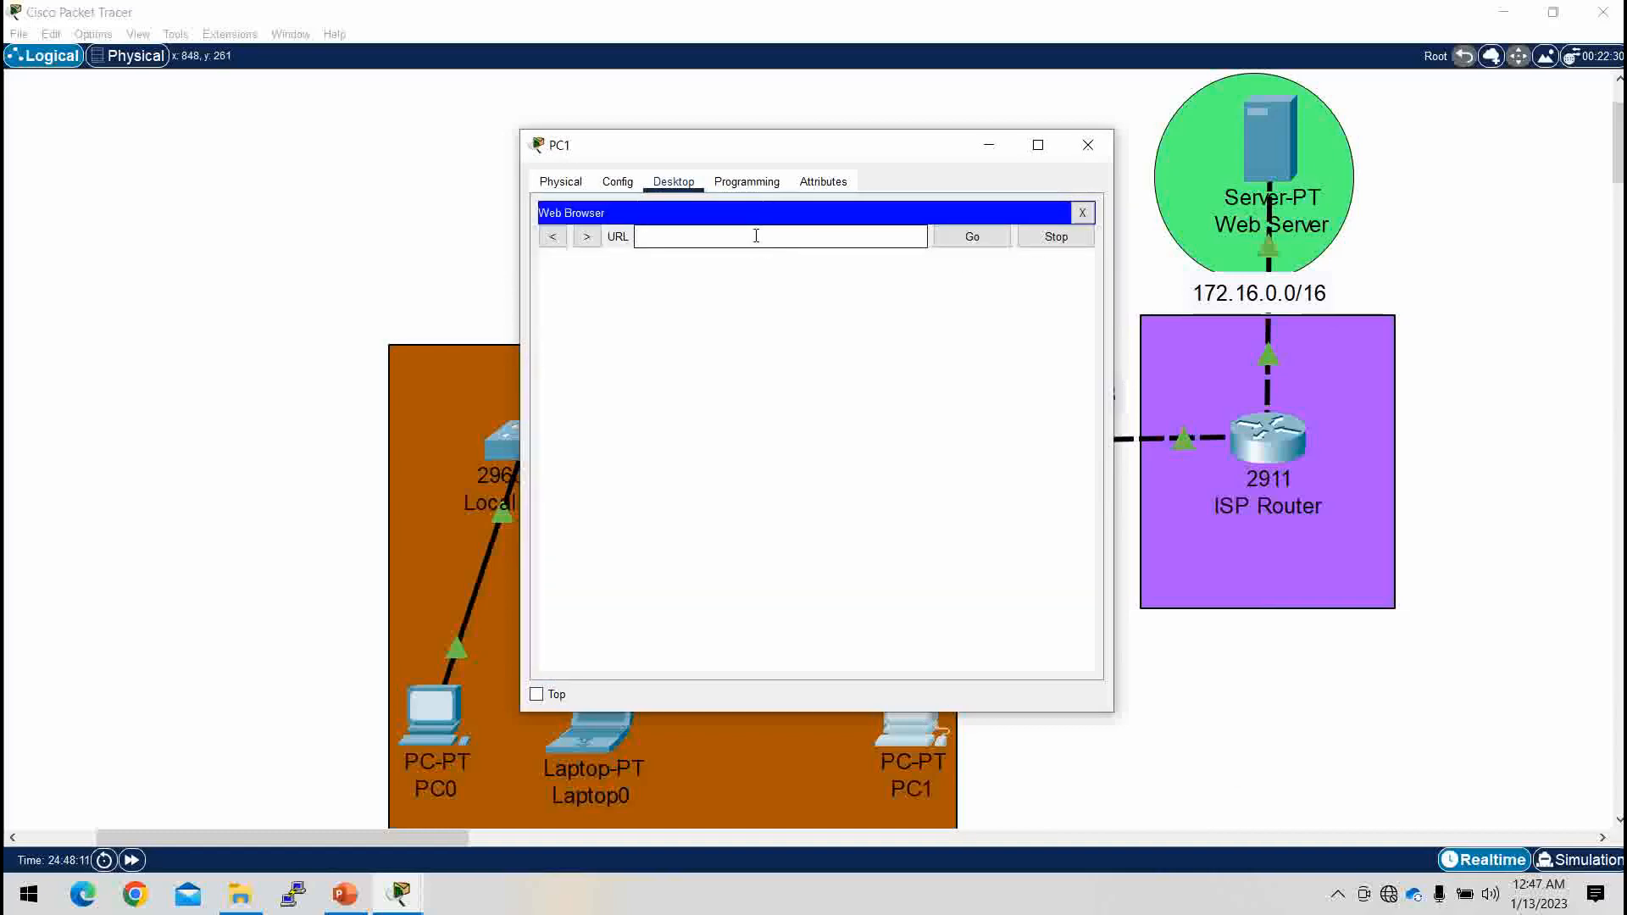
{"action": "type", "text": "172.16.0.2"}
{"action": "key", "text": "Return"}
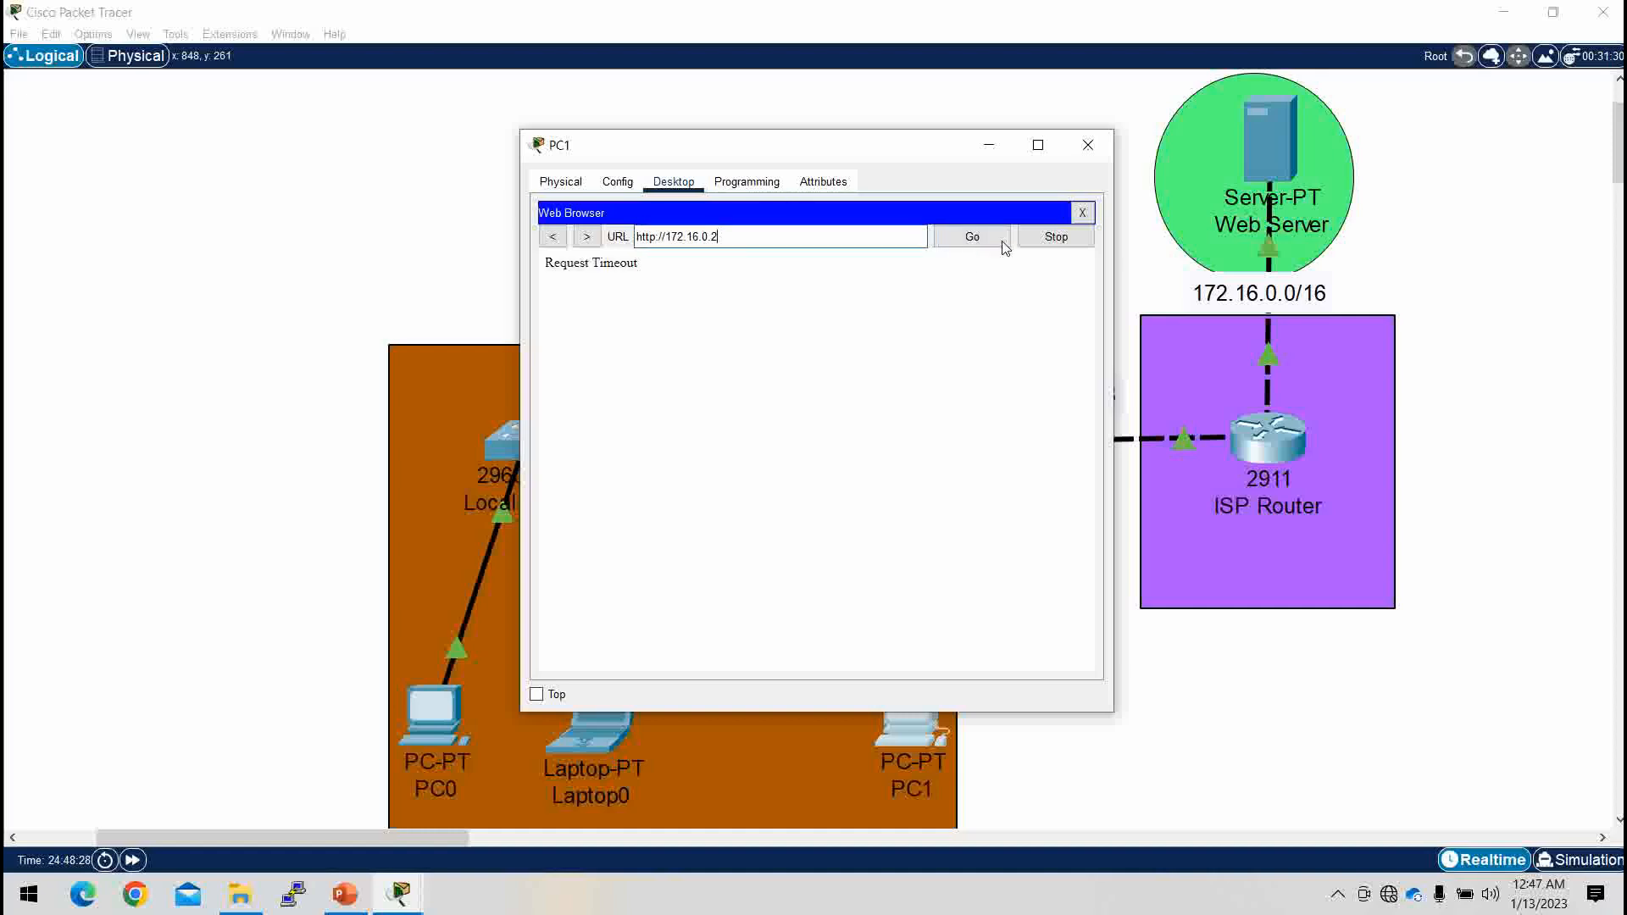
{"action": "left_click", "coordinate": [1076, 217]}
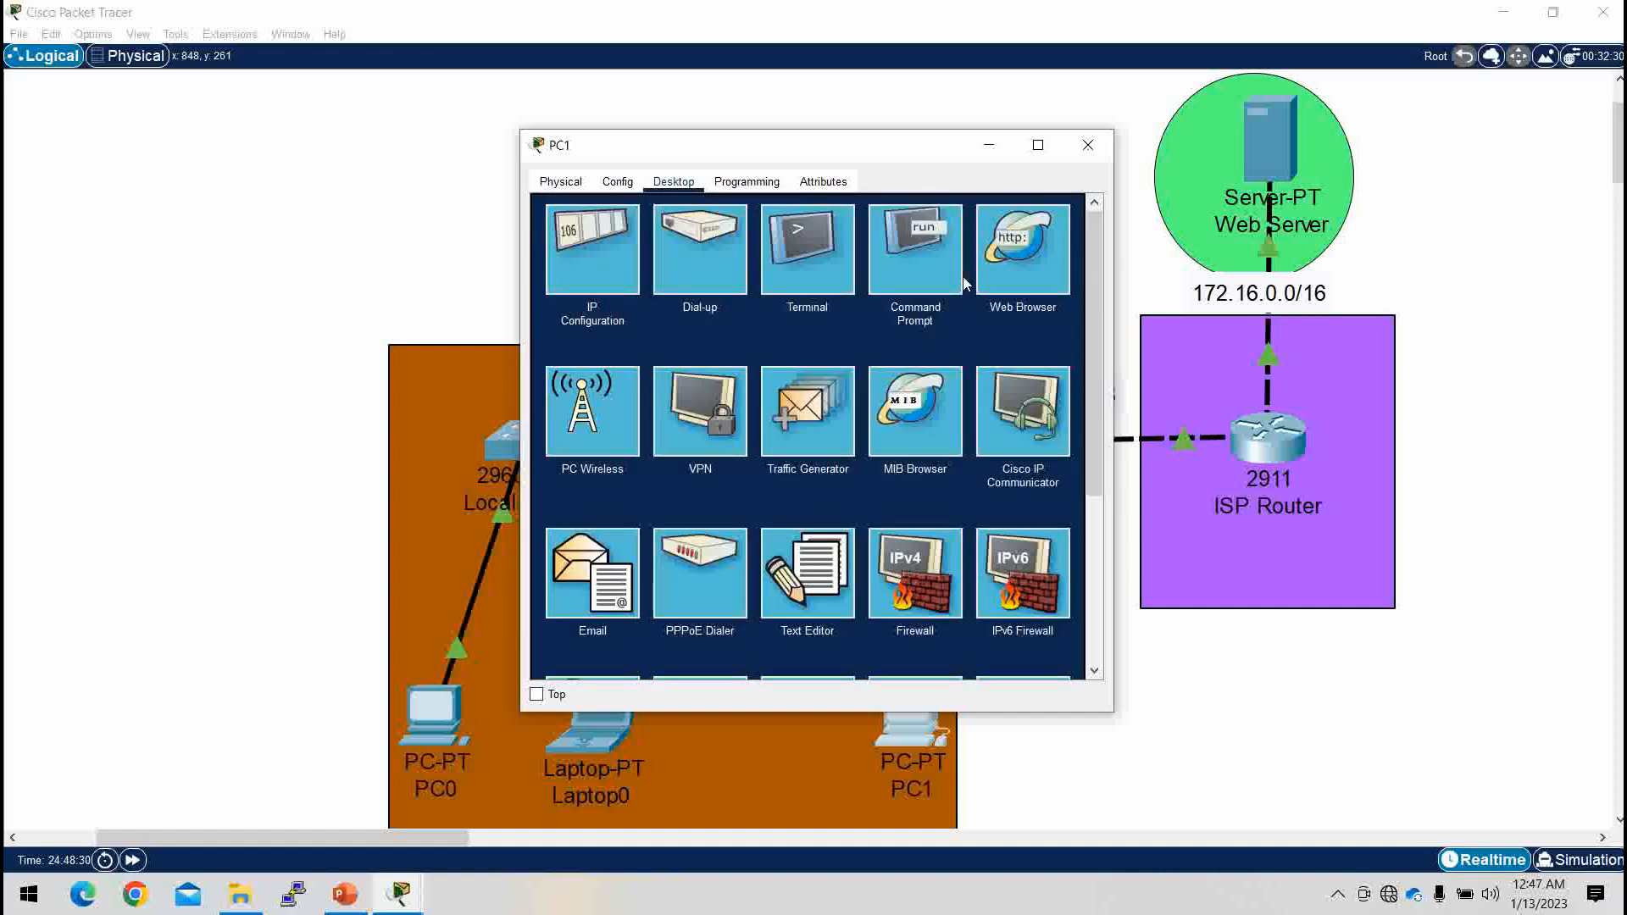
Step: Ping 172.16.0.2 from PC1's command prompt and widen the window to read the replies
{"action": "left_click", "coordinate": [882, 243]}
{"action": "type", "text": "piin"}
{"action": "key", "text": "BackSpace"}
{"action": "key", "text": "BackSpace"}
{"action": "type", "text": "ng"}
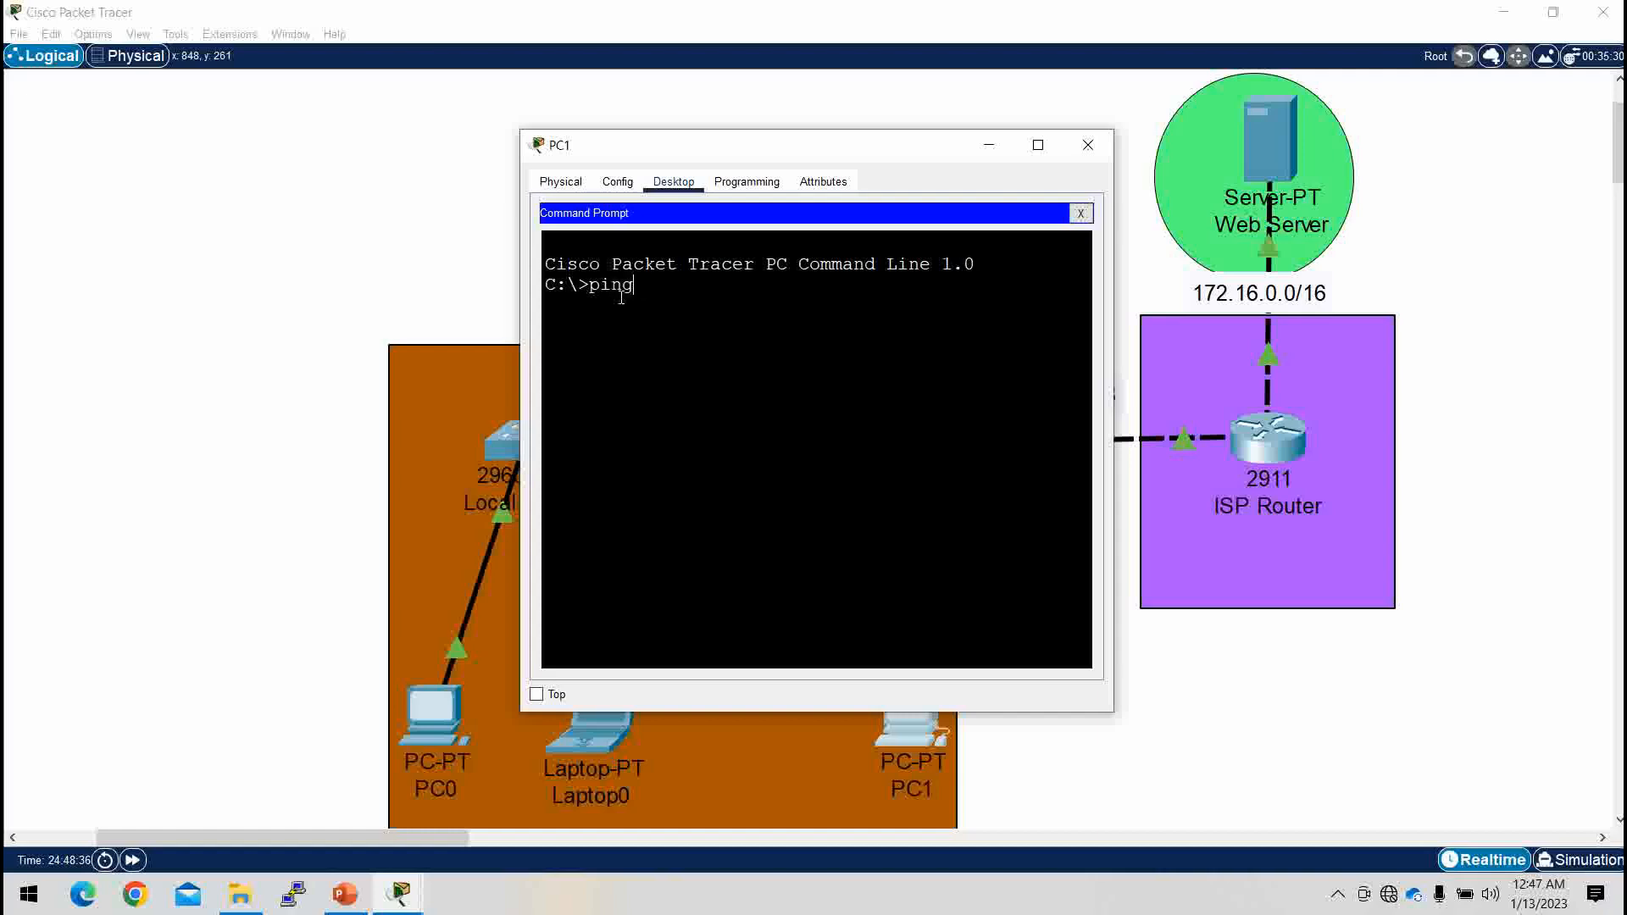
{"action": "type", "text": " 172.16.0.2"}
{"action": "key", "text": "Return"}
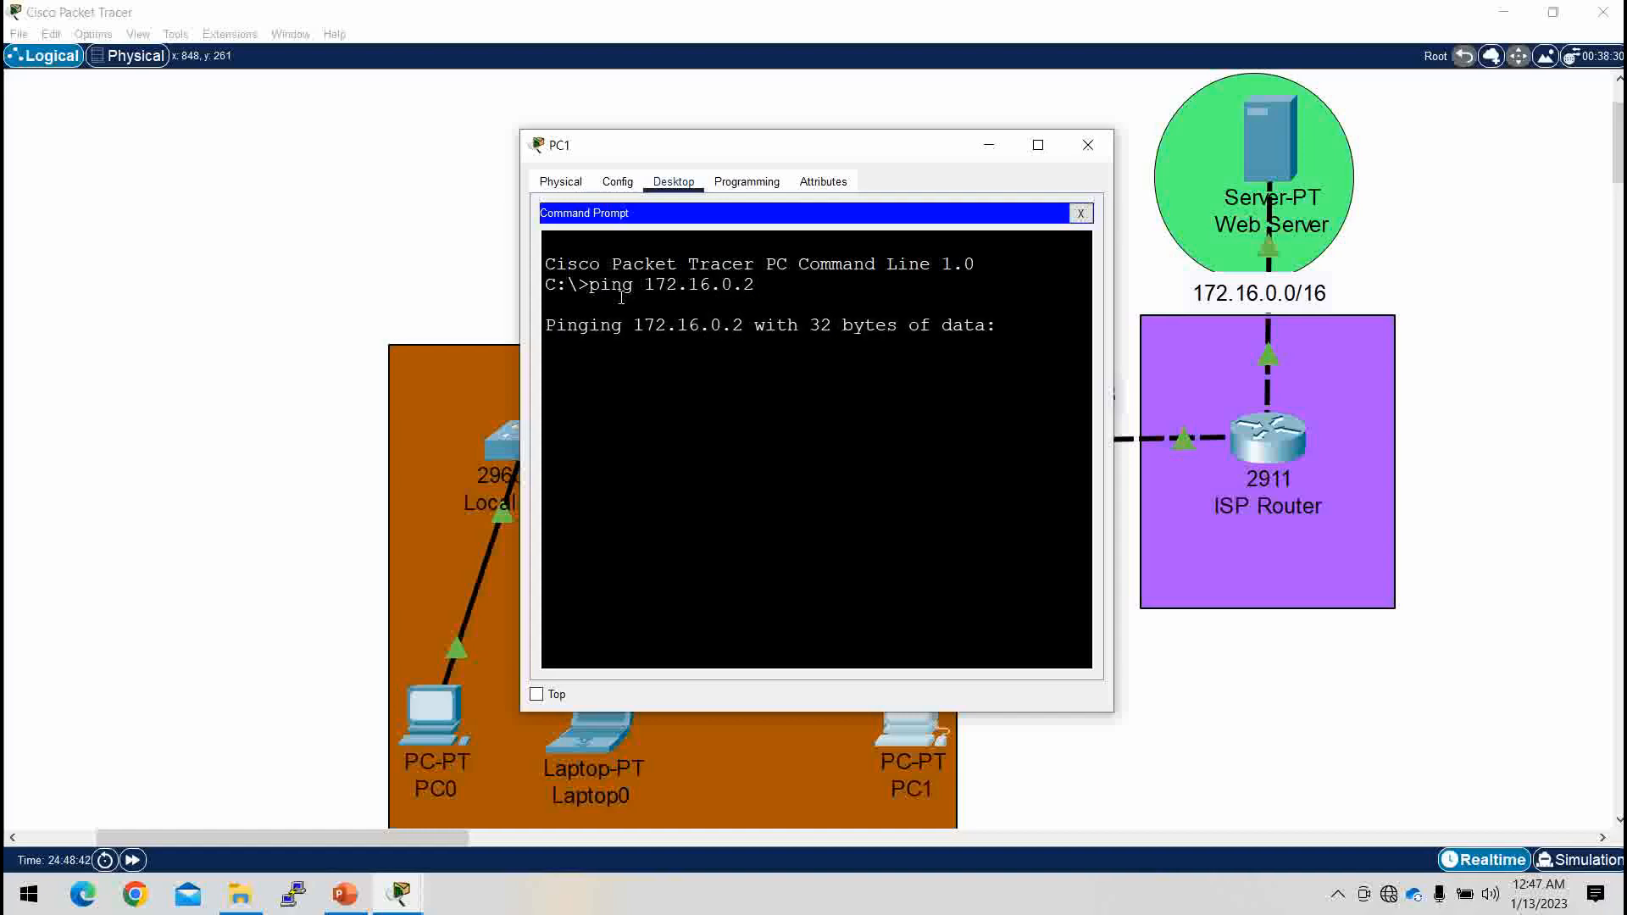
{"action": "left_click_drag", "start_coordinate": [1113, 365], "coordinate": [1291, 373]}
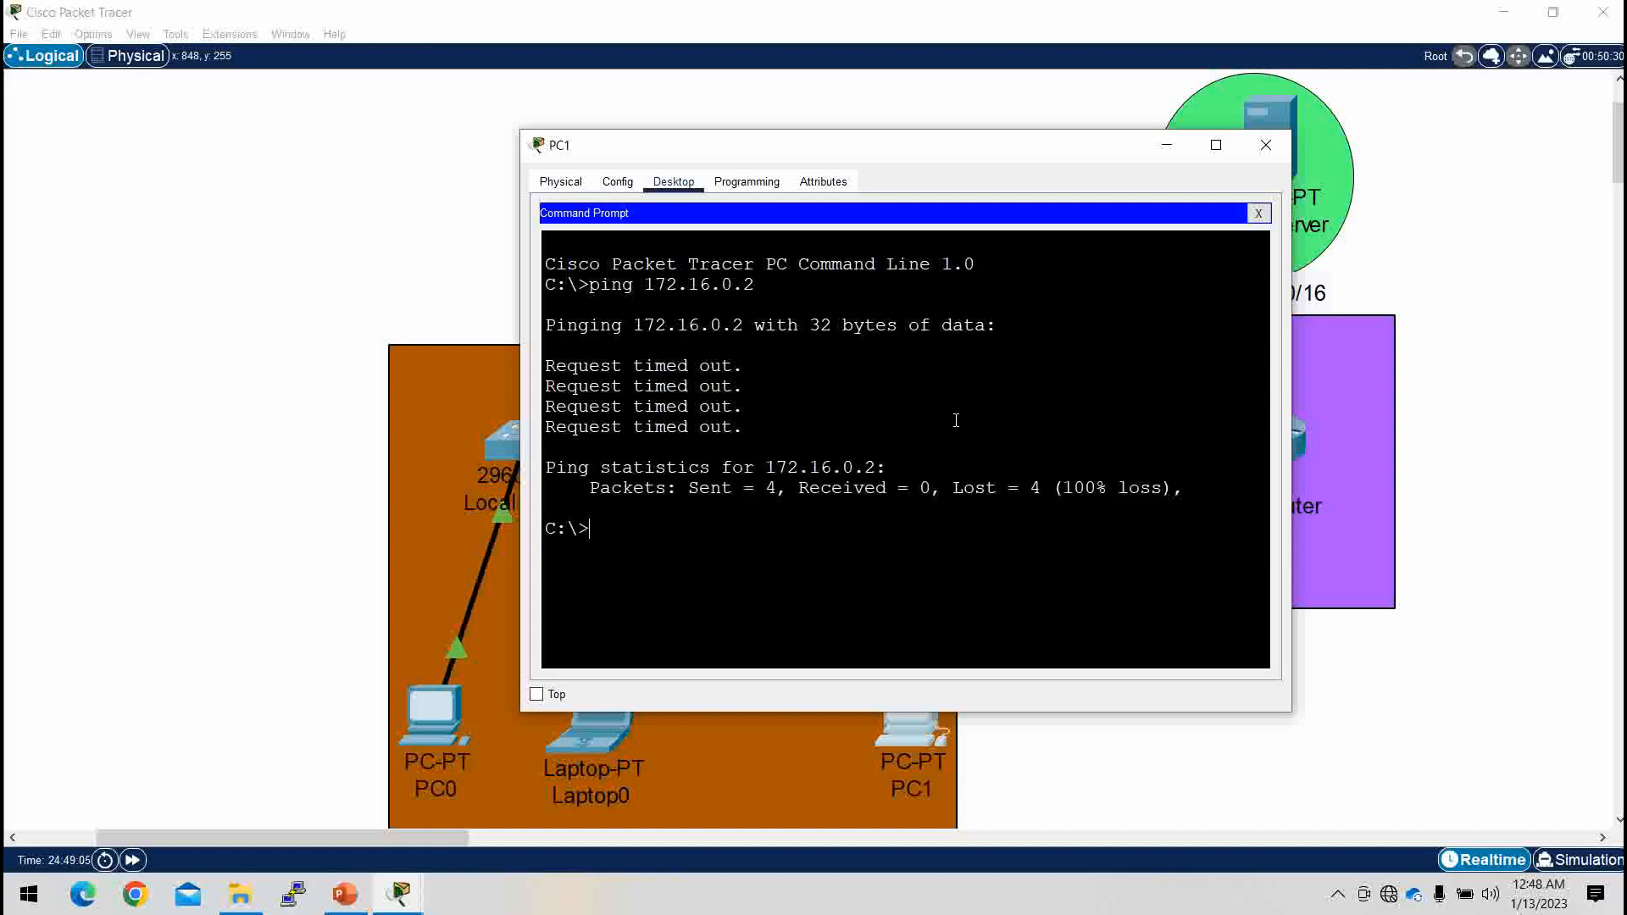
Step: Put the PC1 window away and check the interface labels on the link between the Local Router and ISP Router
{"action": "left_click", "coordinate": [1162, 145]}
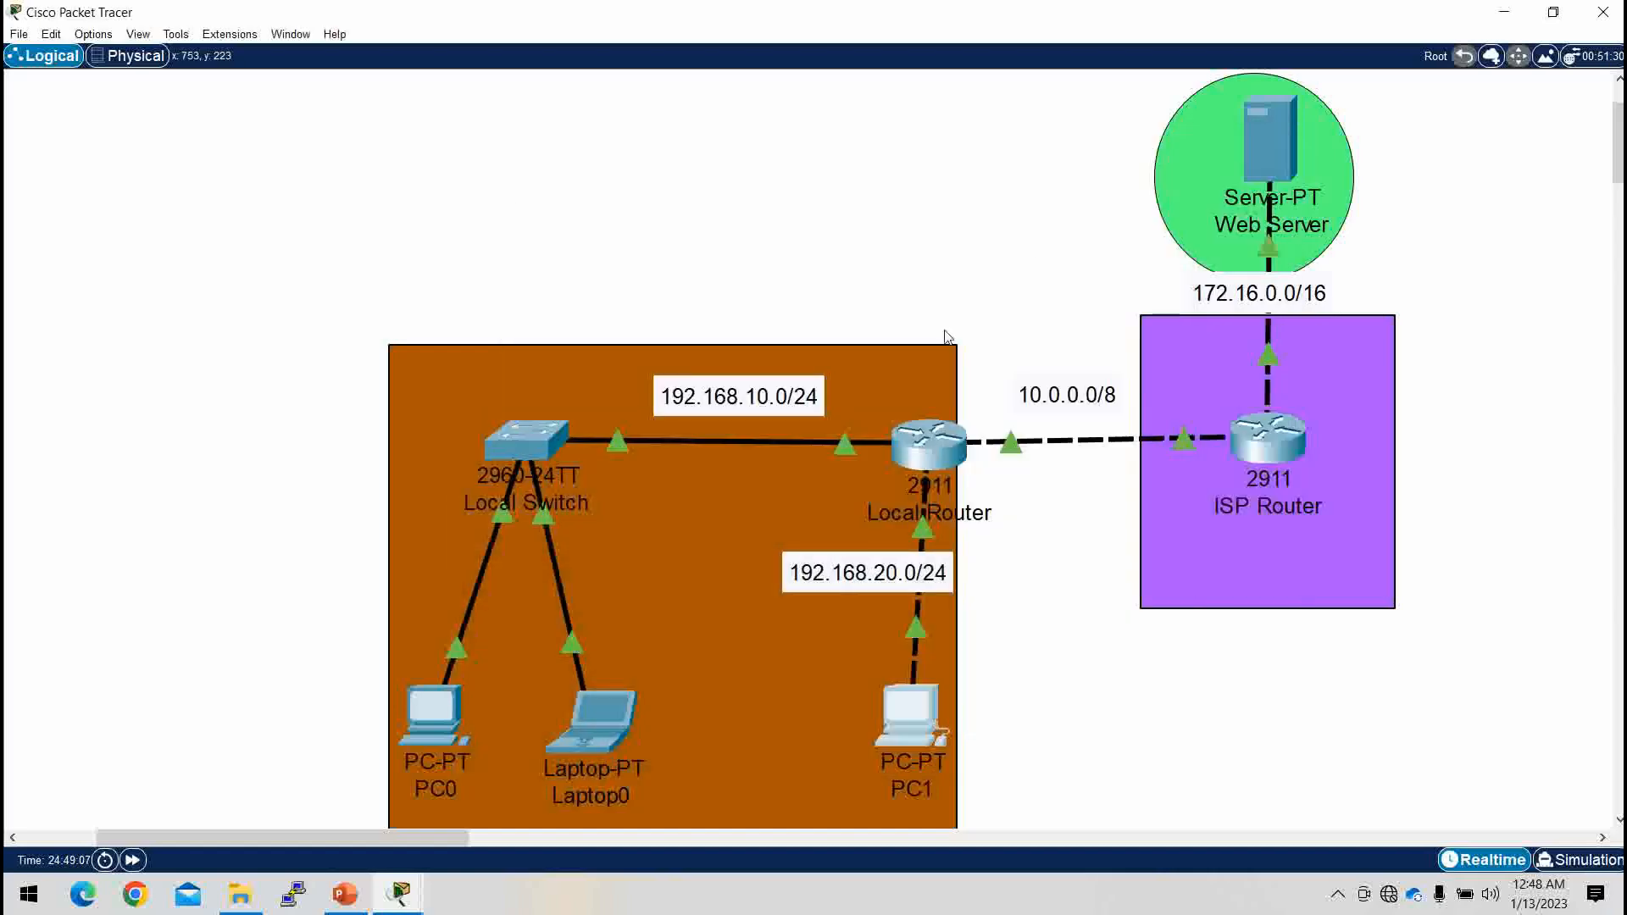
{"action": "mouse_move", "coordinate": [1007, 450]}
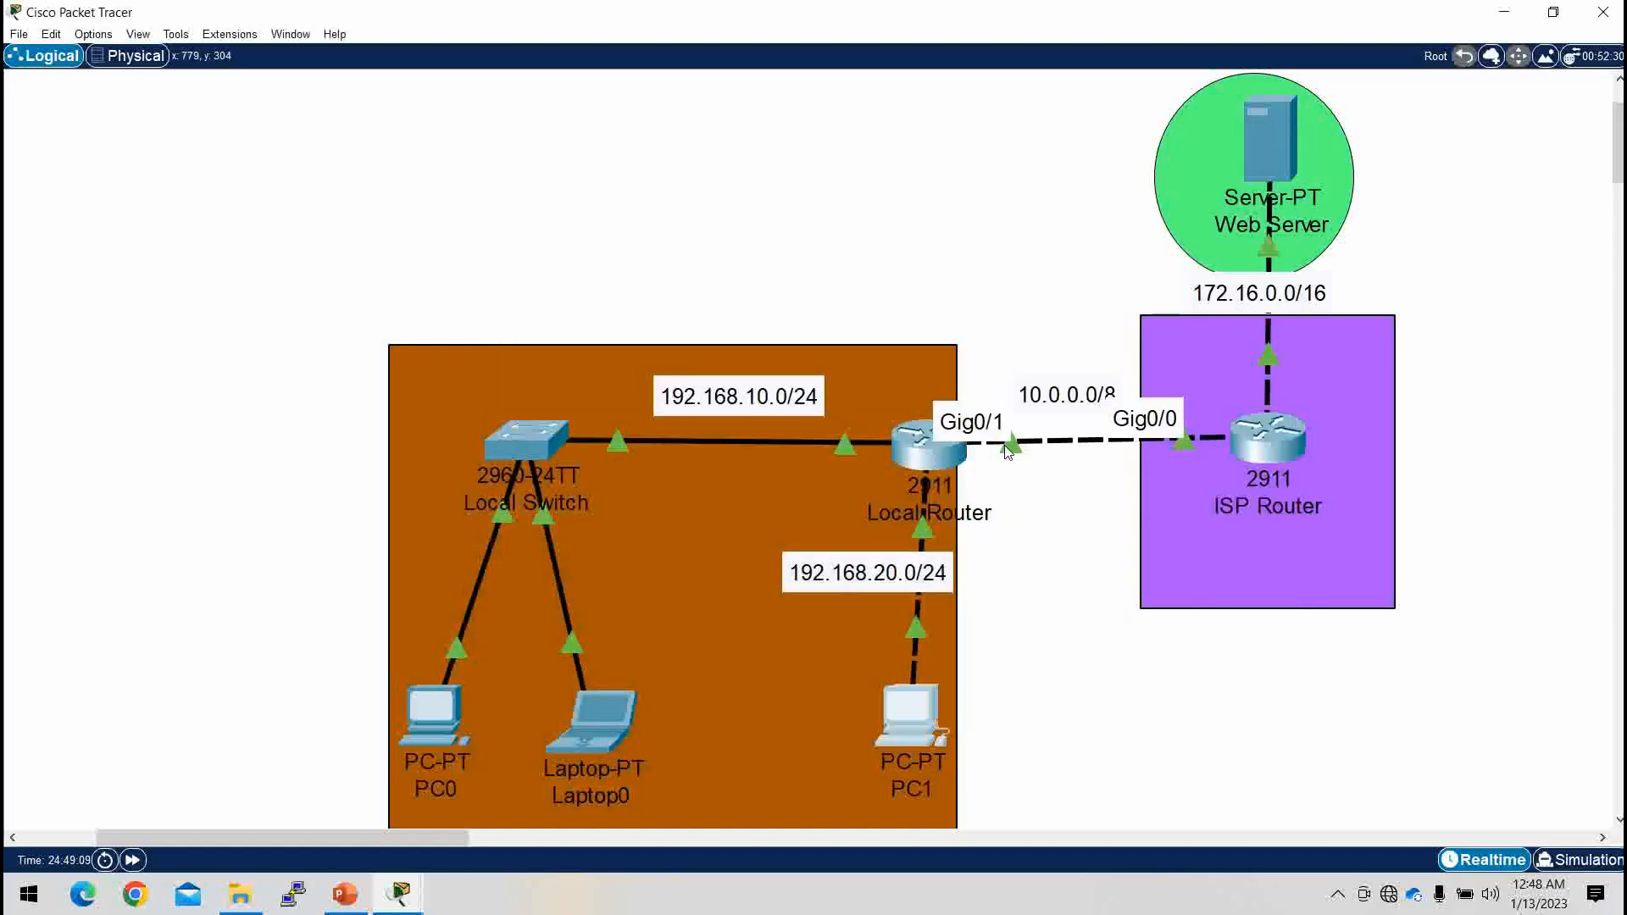
Step: On the Local Router, enter configuration mode and set interface gi0/1 as the NAT outside interface
{"action": "left_click", "coordinate": [928, 442]}
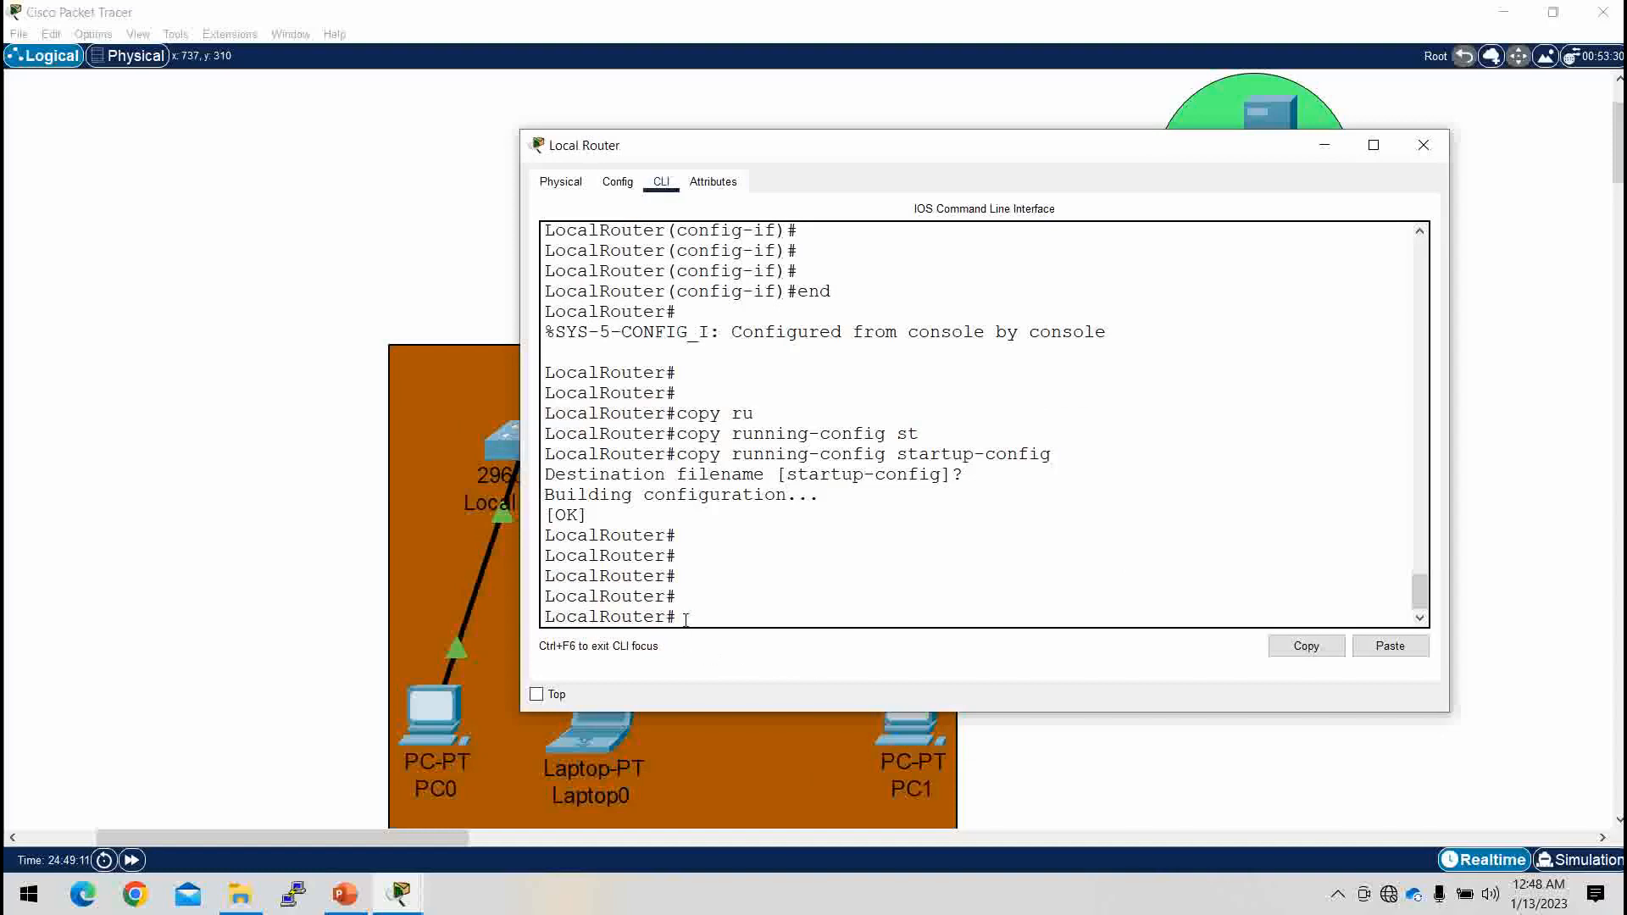
{"action": "type", "text": "conf"}
{"action": "type", "text": " t"}
{"action": "key", "text": "Return"}
{"action": "type", "text": "int gi0/2"}
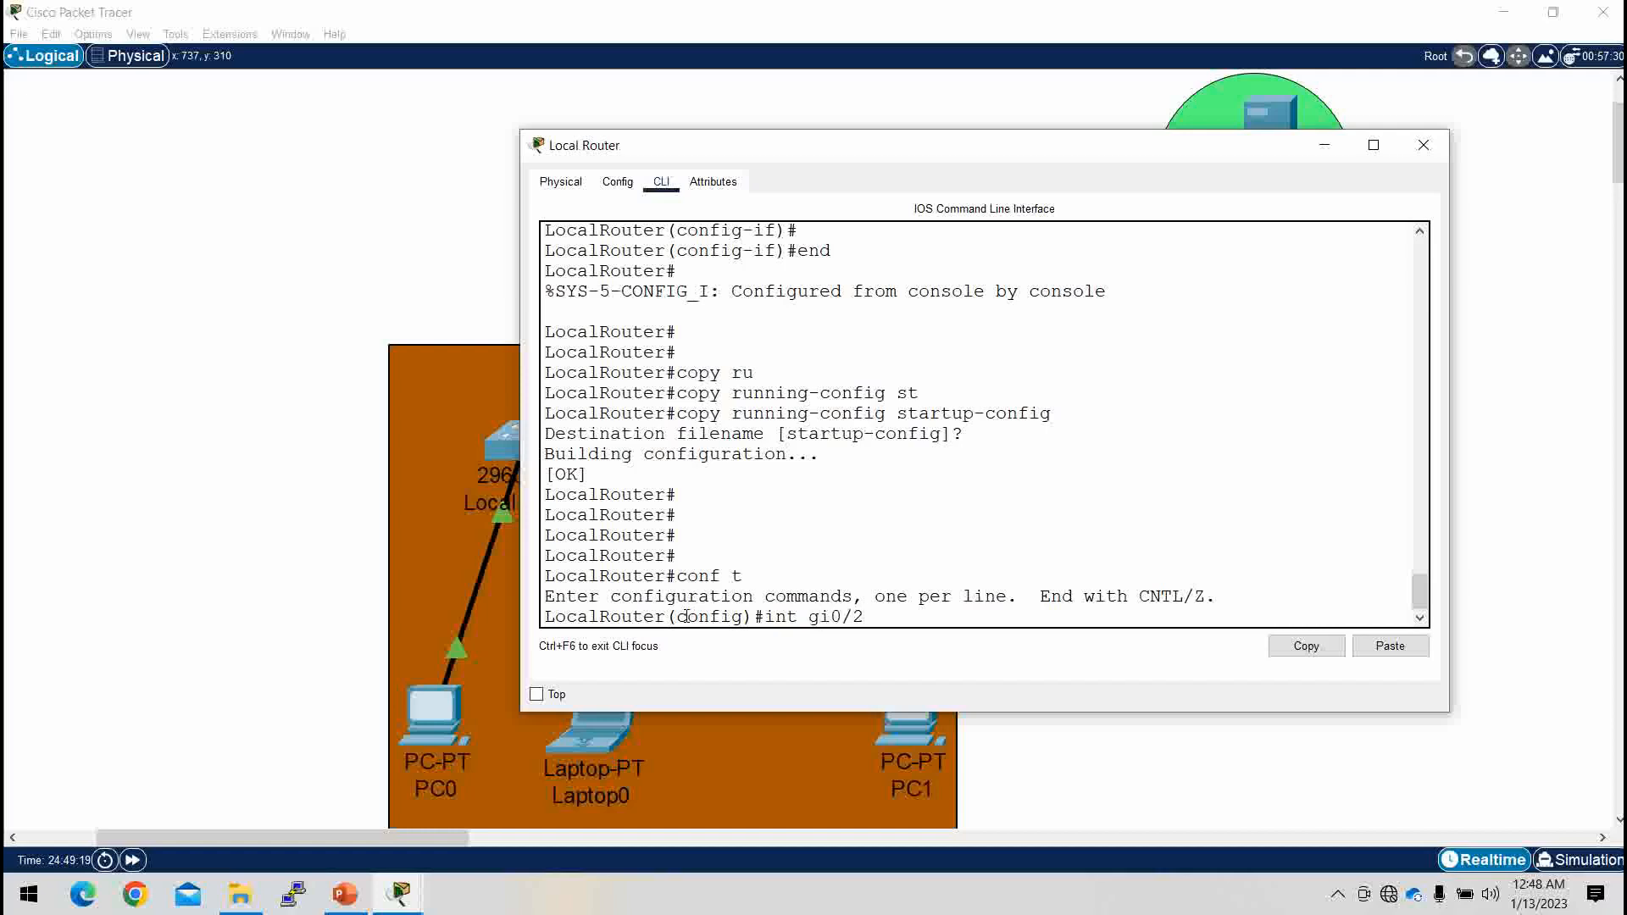
{"action": "key", "text": "BackSpace"}
{"action": "type", "text": "1"}
{"action": "key", "text": "Return"}
{"action": "type", "text": "ip nat"}
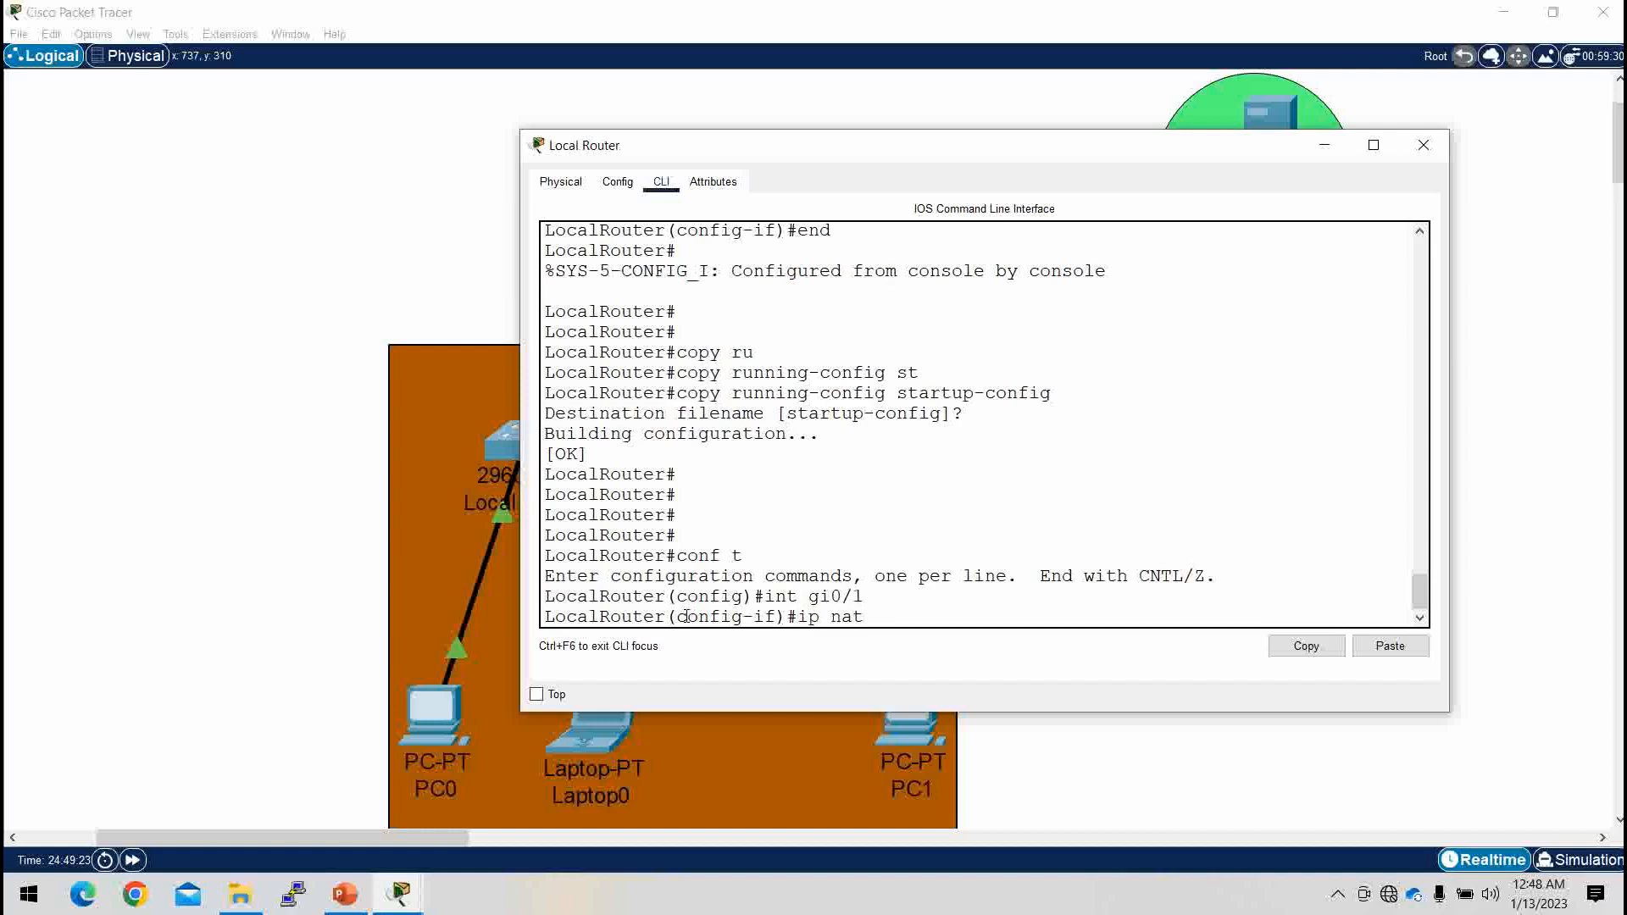
{"action": "type", "text": " outs"}
{"action": "key", "text": "Tab"}
{"action": "key", "text": "Return"}
{"action": "key", "text": "Return"}
{"action": "key", "text": "Return"}
{"action": "key", "text": "Return"}
{"action": "key", "text": "Return"}
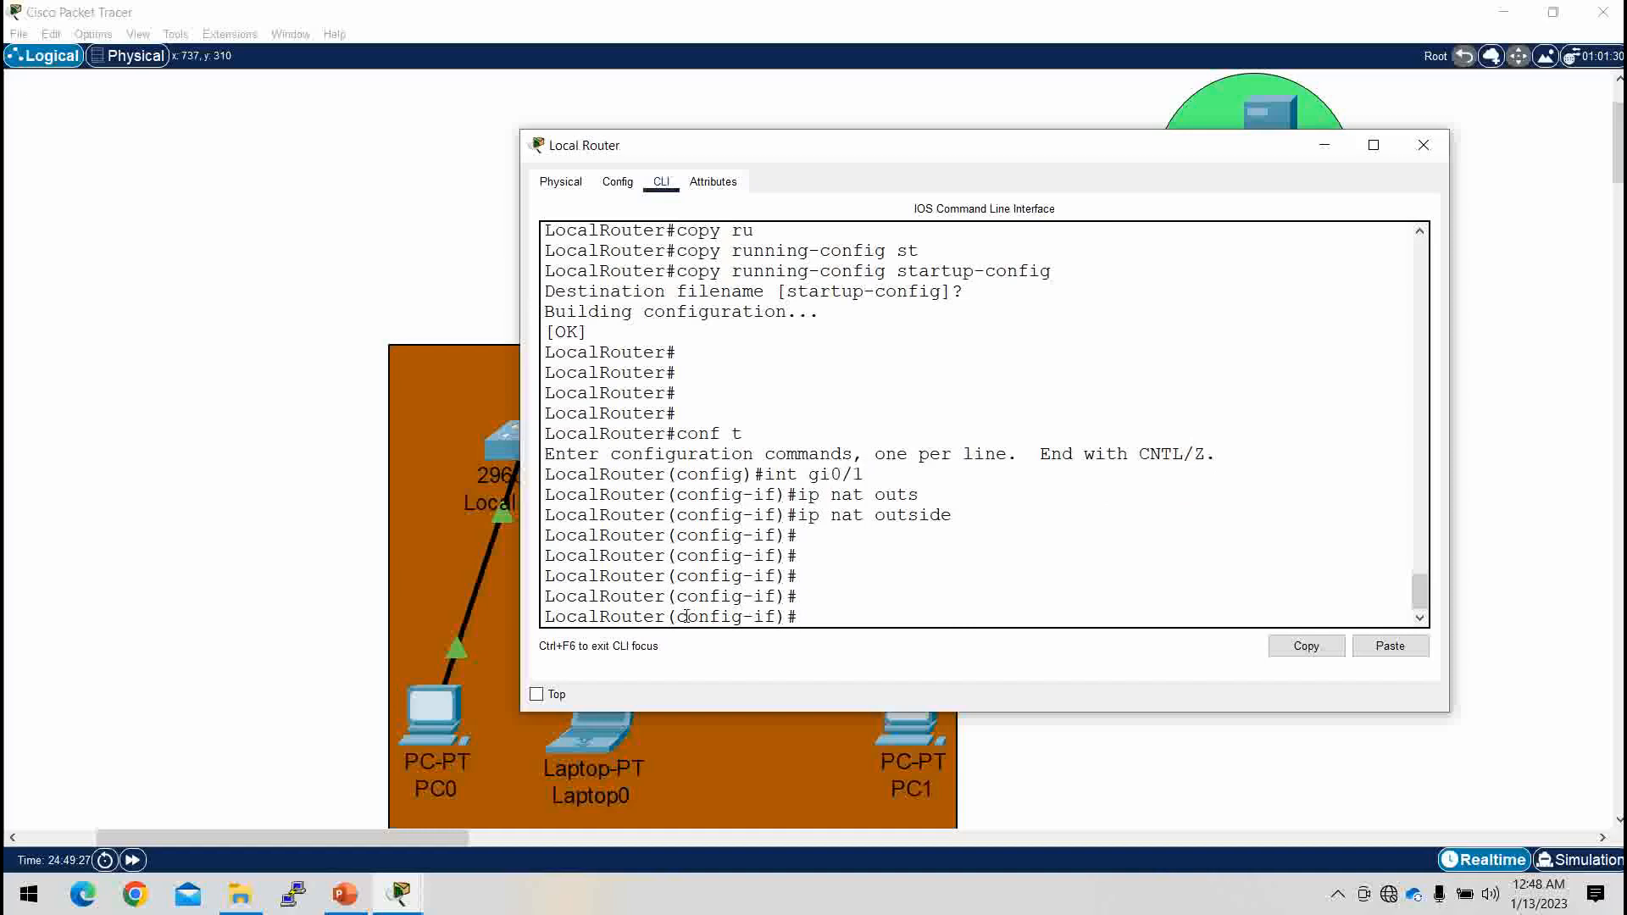
Step: Save the router configuration with do wr and put the Local Router window away
{"action": "type", "text": "do wr"}
{"action": "key", "text": "Return"}
{"action": "key", "text": "Return"}
{"action": "key", "text": "Return"}
{"action": "key", "text": "Return"}
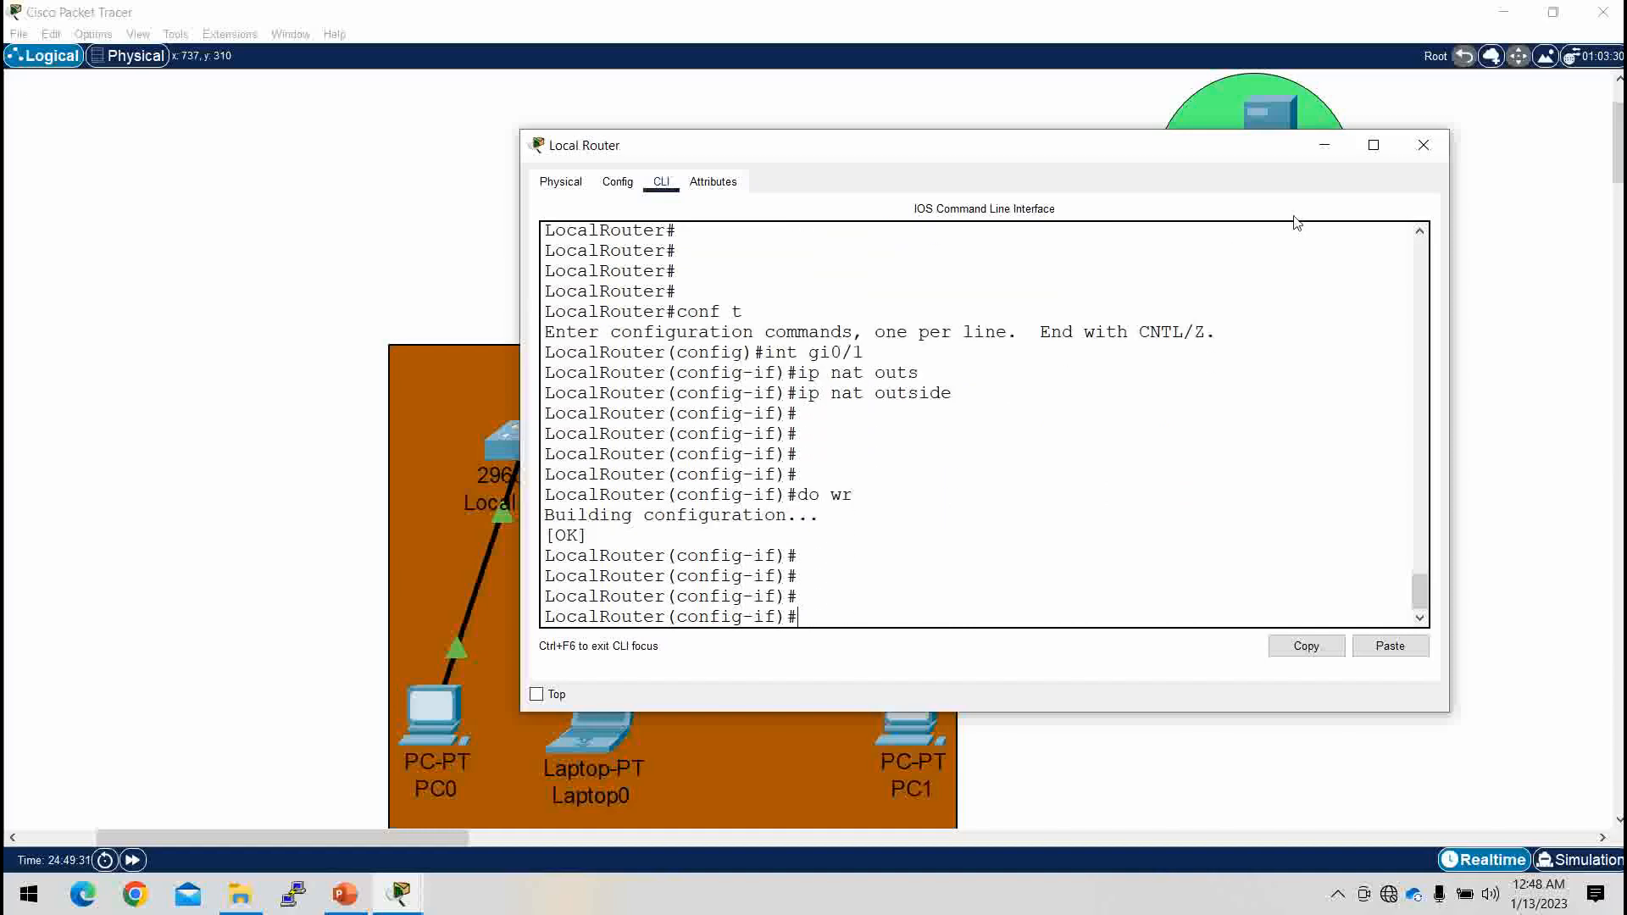
{"action": "left_click", "coordinate": [1325, 145]}
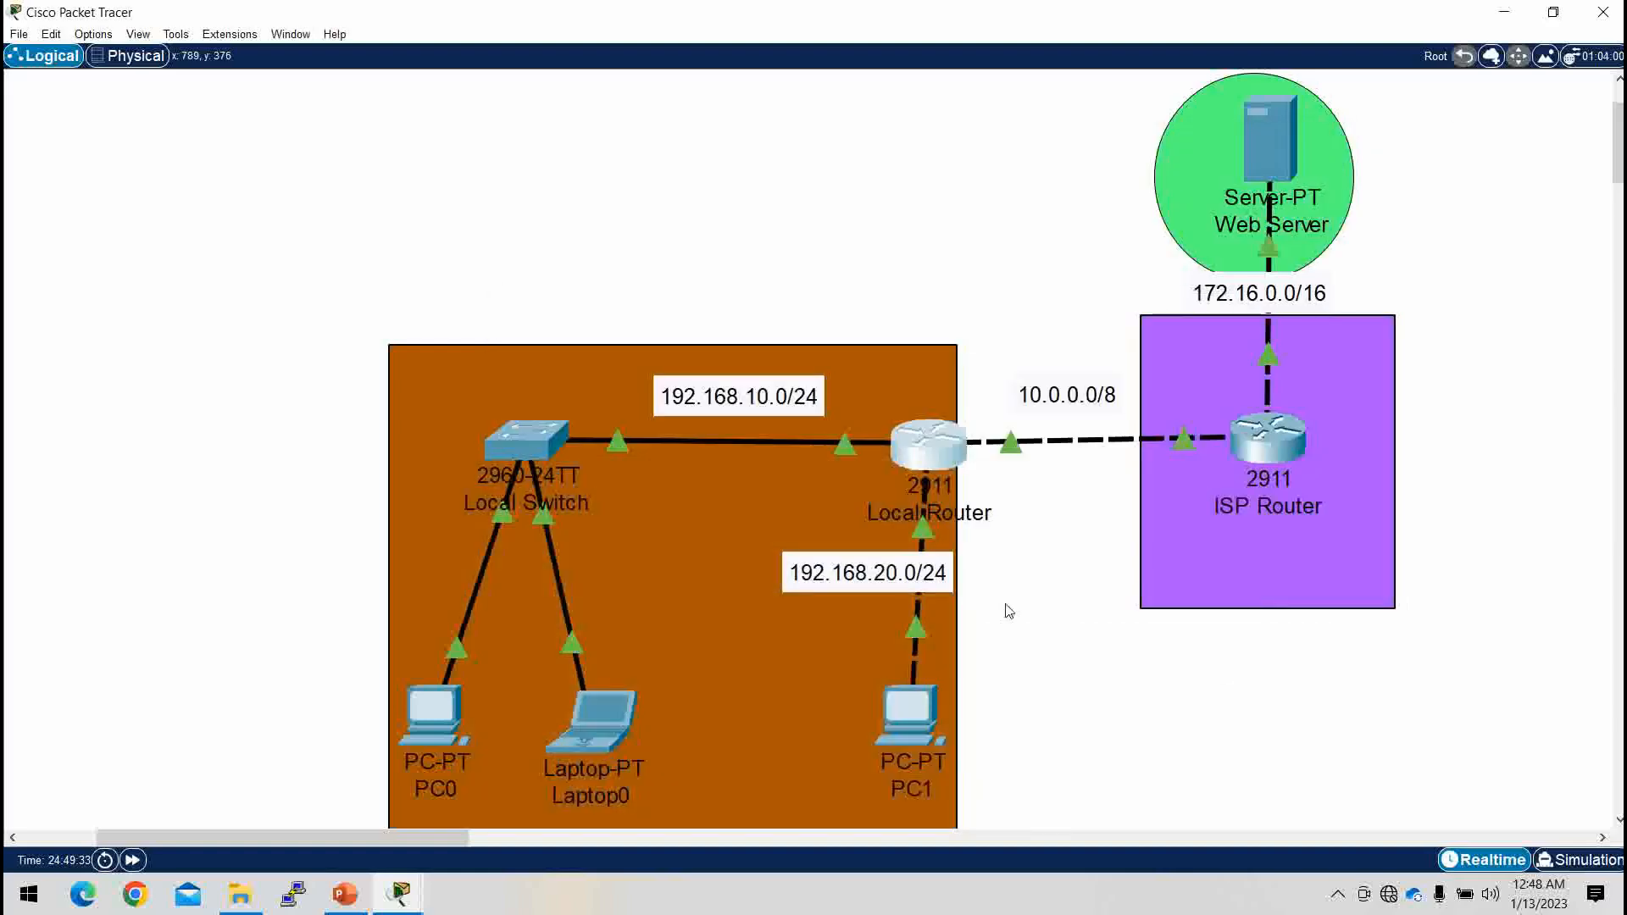
Step: Ping 172.16.0.2 again from PC1's command prompt, read the replies and put the PC1 window away
{"action": "left_click", "coordinate": [901, 709]}
{"action": "key", "text": "Up"}
{"action": "key", "text": "Return"}
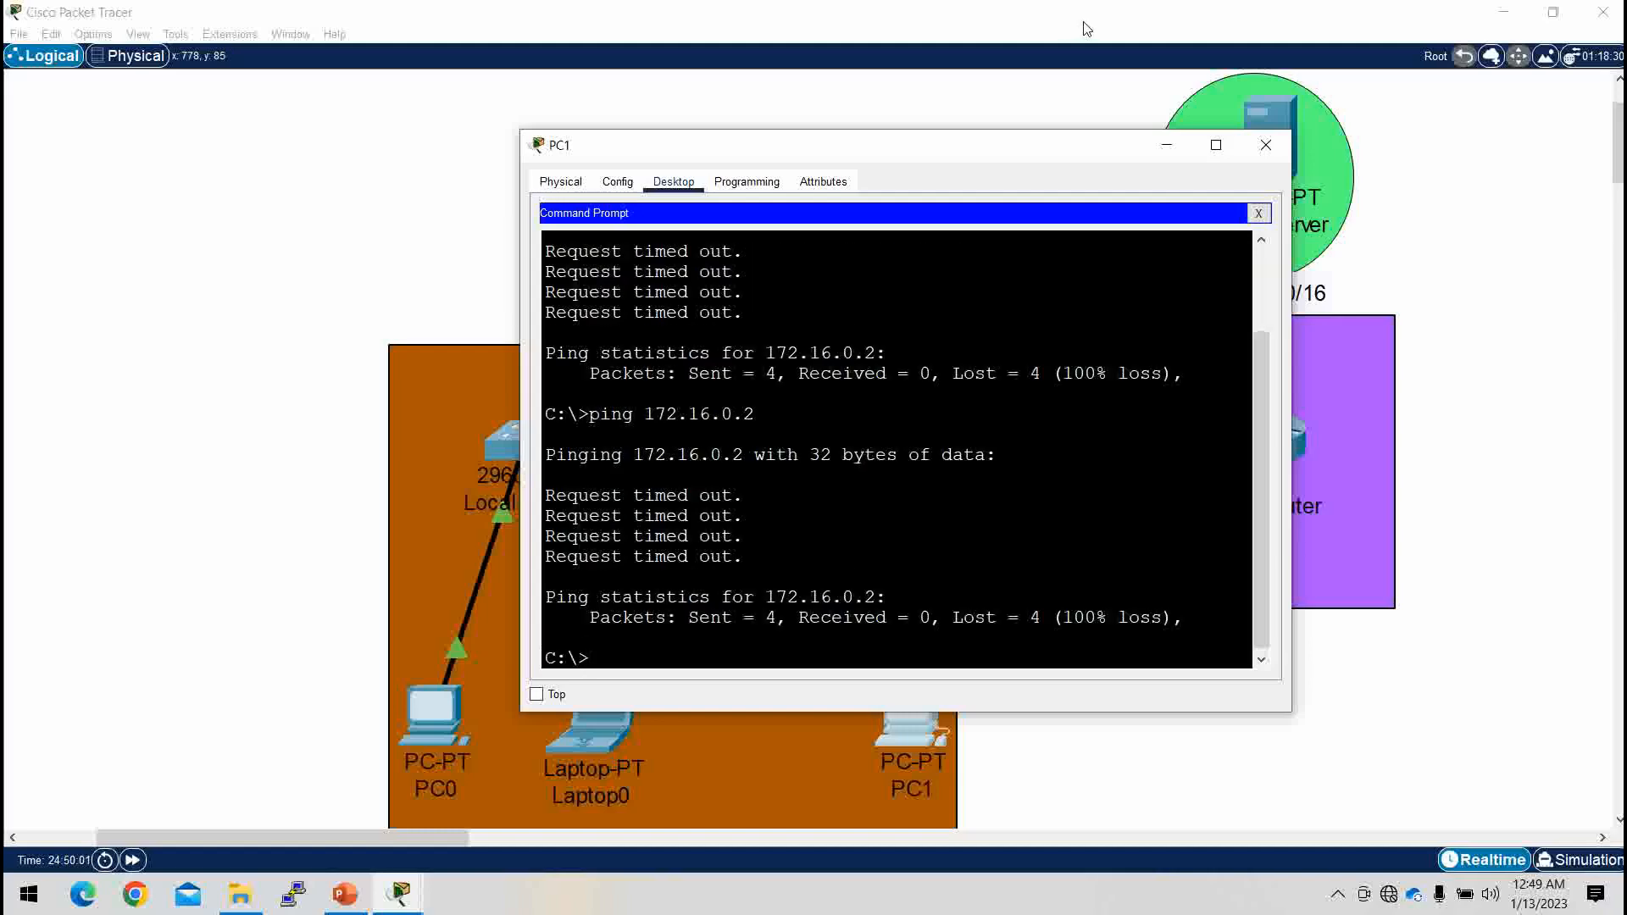
{"action": "left_click", "coordinate": [1167, 145]}
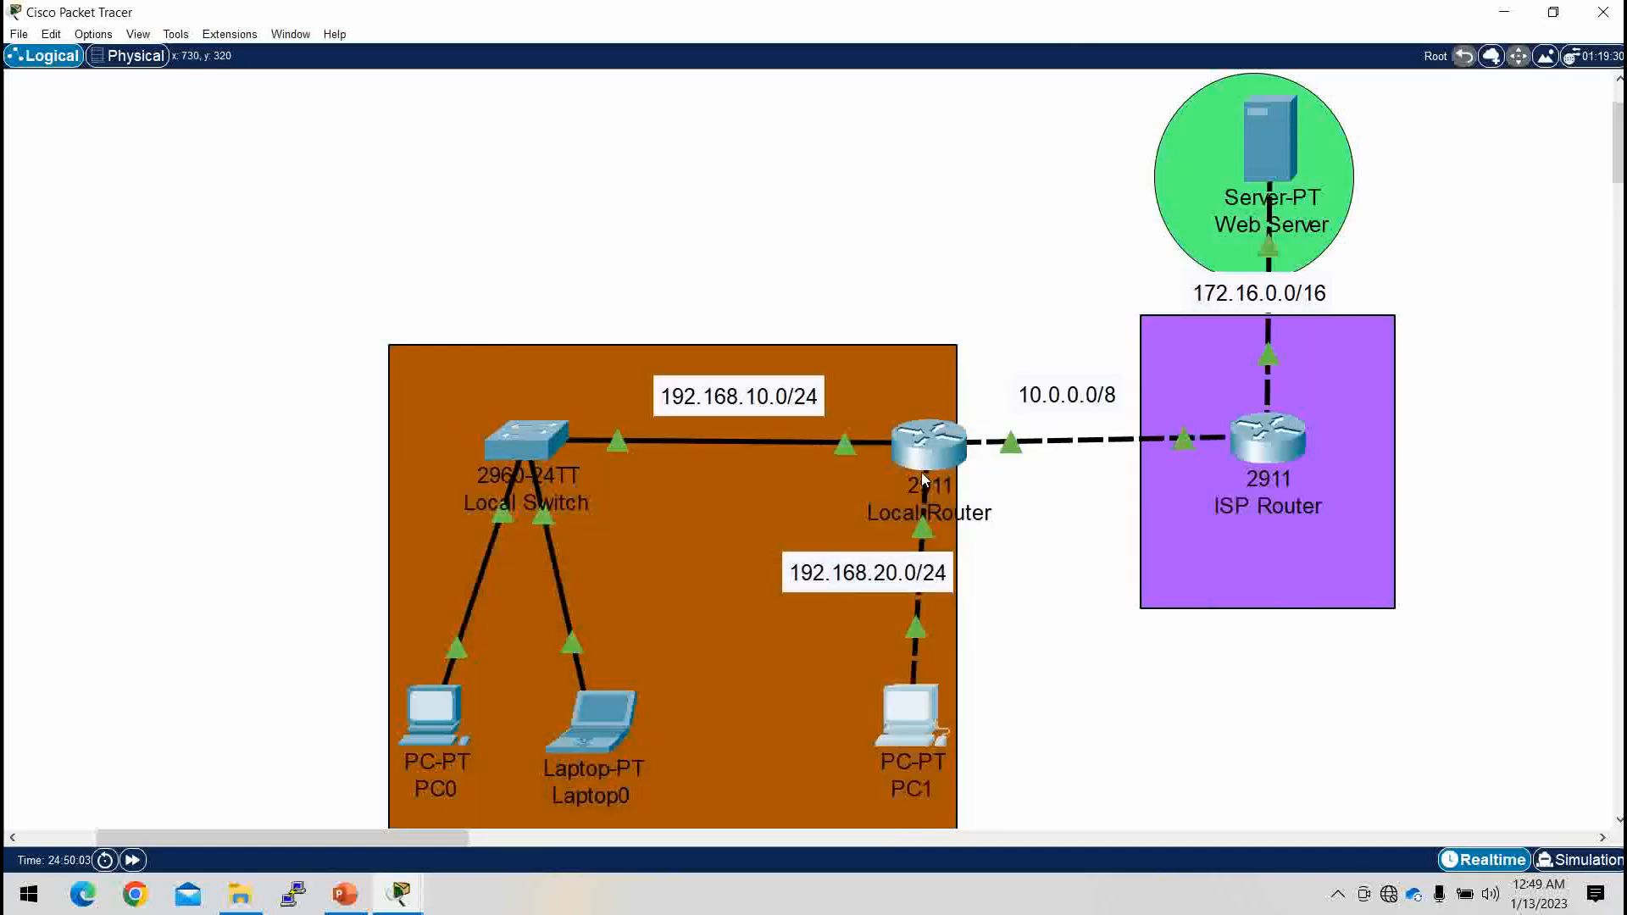
Step: Reopen the Local Router's command line and exit interface configuration to global configuration mode
{"action": "left_click", "coordinate": [941, 455]}
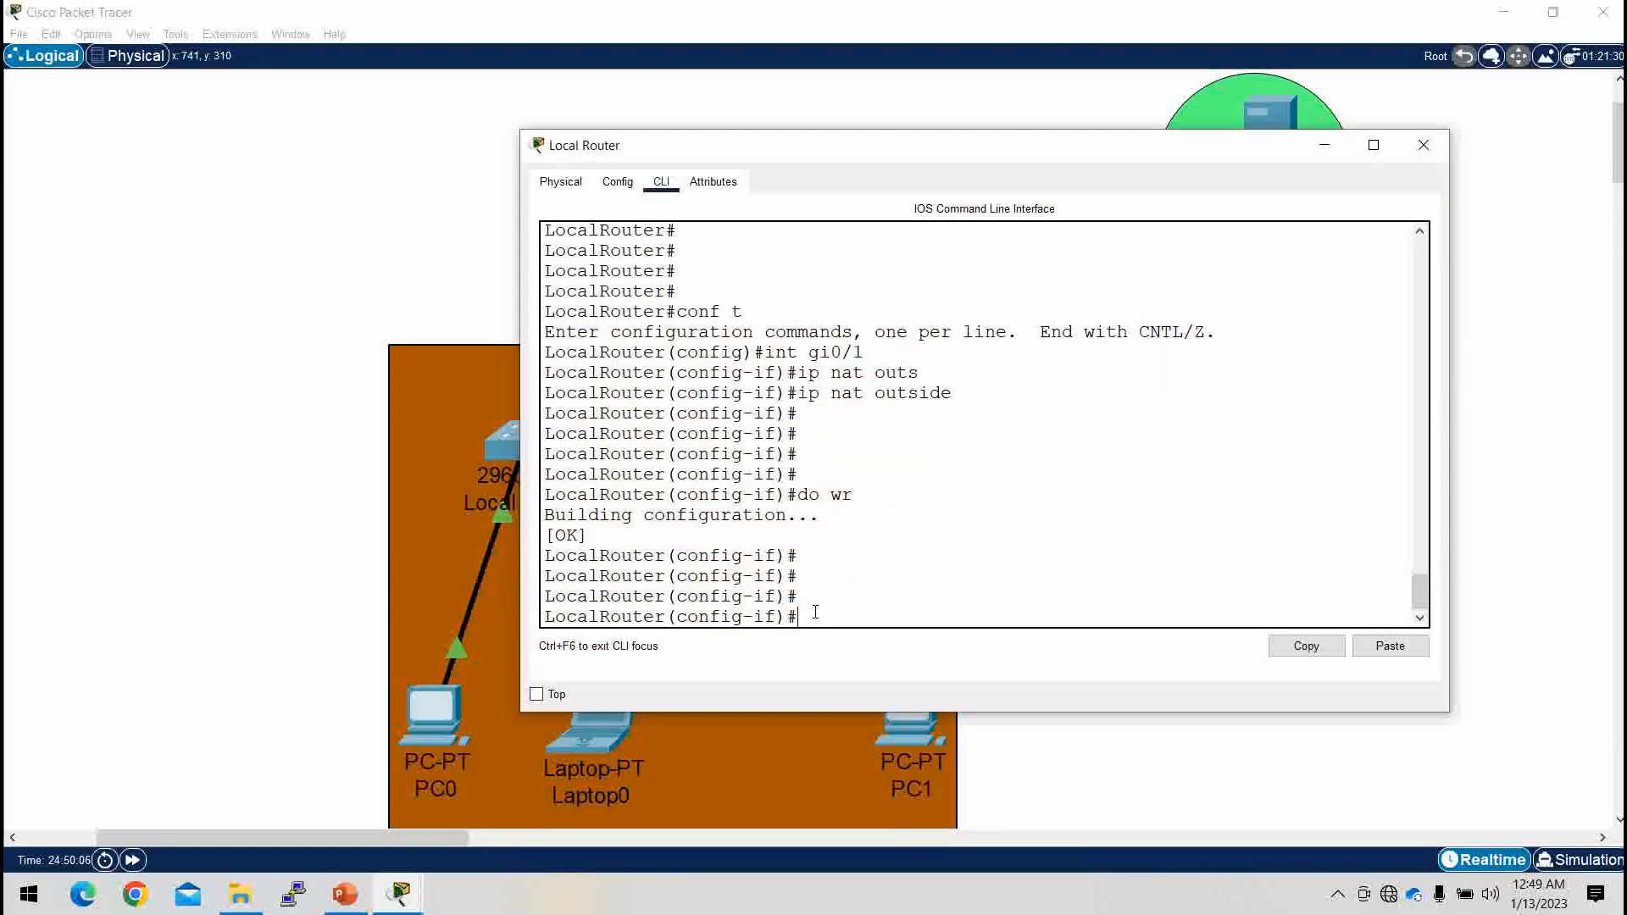
{"action": "type", "text": "ex"}
{"action": "key", "text": "Return"}
{"action": "key", "text": "Return"}
{"action": "key", "text": "Return"}
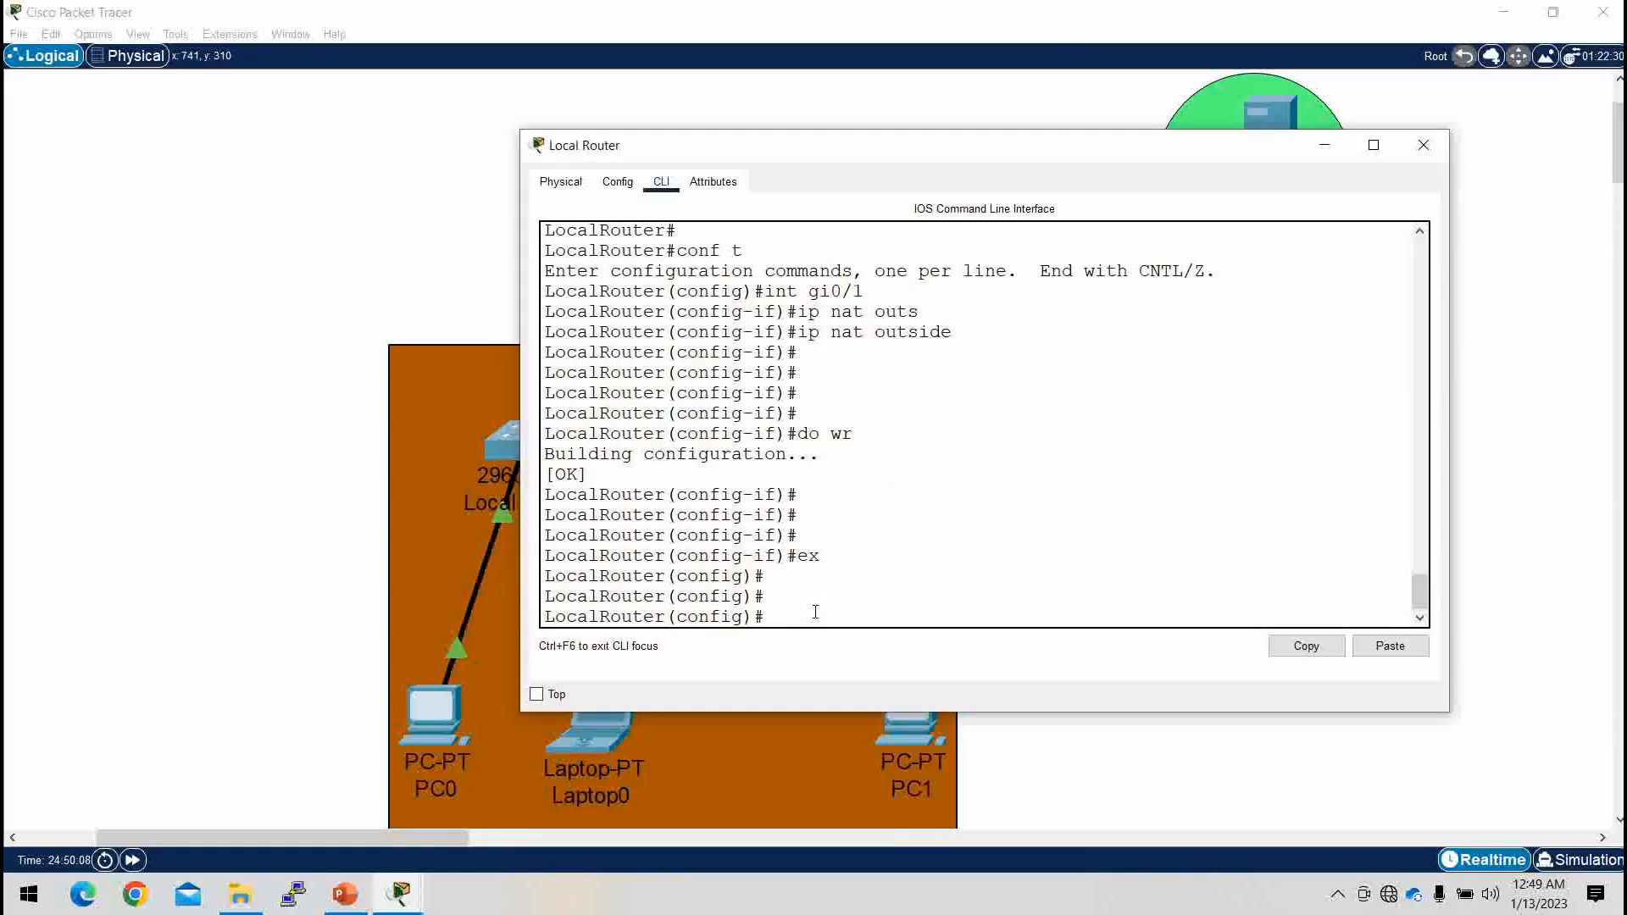
{"action": "key", "text": "Up"}
{"action": "key", "text": "Up"}
{"action": "key", "text": "Up"}
{"action": "key", "text": "Up"}
{"action": "key", "text": "Up"}
{"action": "key", "text": "Up"}
{"action": "key", "text": "Up"}
{"action": "key", "text": "Up"}
{"action": "key", "text": "Up"}
{"action": "key", "text": "Up"}
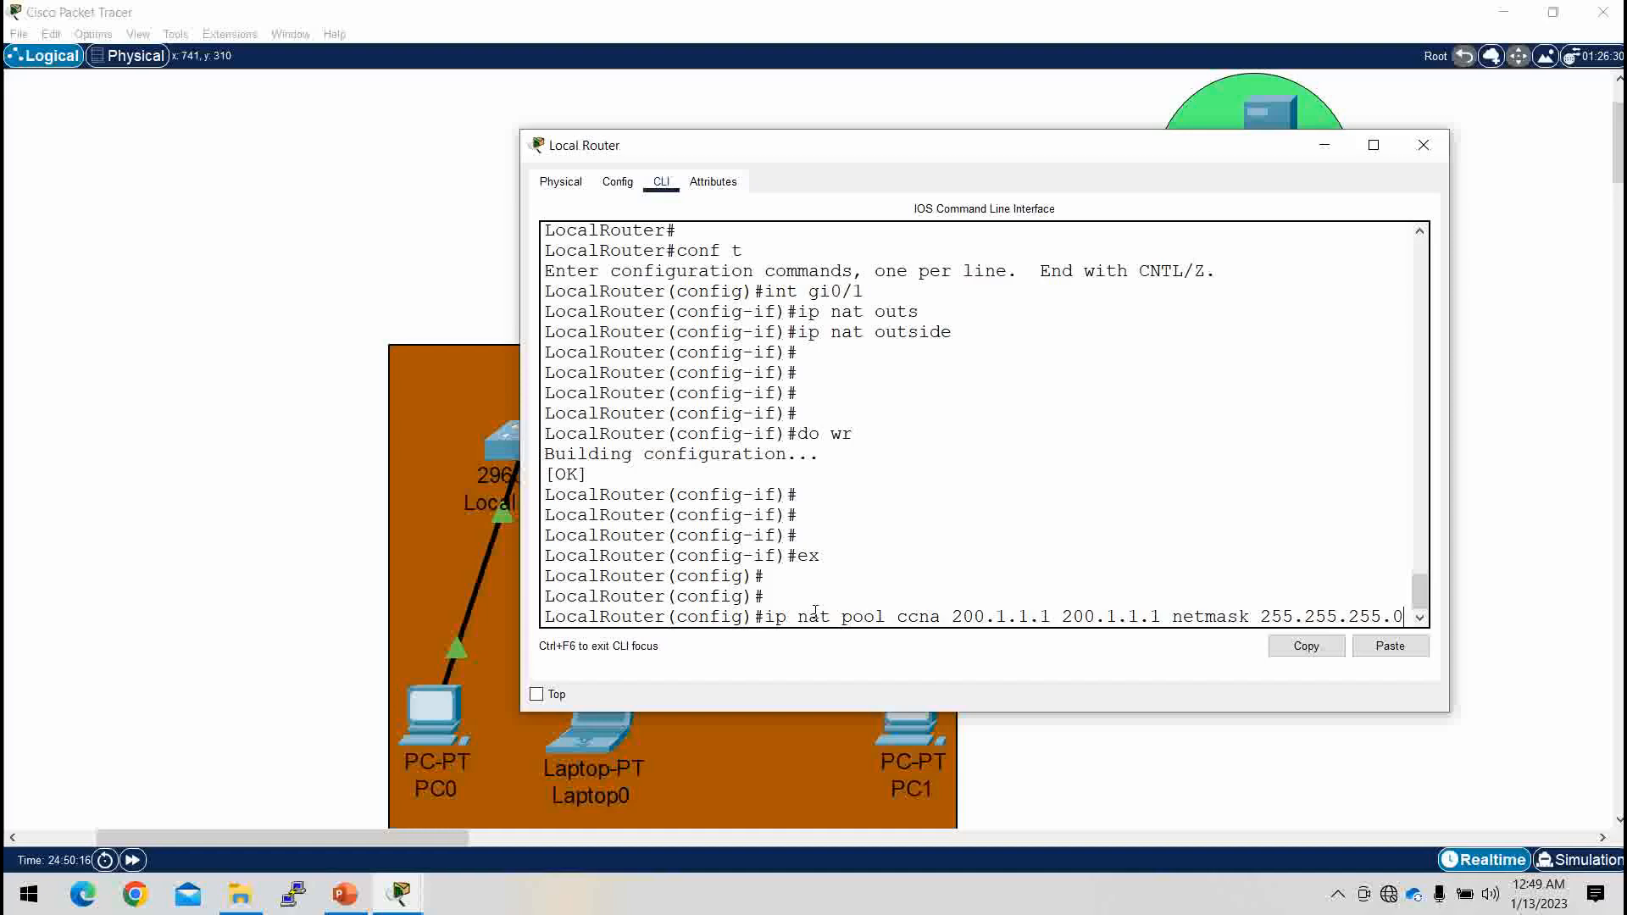
{"action": "key", "text": "BackSpace"}
{"action": "key", "text": "BackSpace"}
{"action": "key", "text": "BackSpace"}
{"action": "key", "text": "BackSpace"}
{"action": "key", "text": "BackSpace"}
{"action": "key", "text": "BackSpace"}
{"action": "key", "text": "BackSpace"}
{"action": "key", "text": "BackSpace"}
{"action": "key", "text": "BackSpace"}
{"action": "key", "text": "BackSpace"}
{"action": "key", "text": "BackSpace"}
{"action": "key", "text": "BackSpace"}
{"action": "key", "text": "BackSpace"}
{"action": "key", "text": "BackSpace"}
{"action": "key", "text": "BackSpace"}
{"action": "key", "text": "BackSpace"}
{"action": "key", "text": "BackSpace"}
{"action": "key", "text": "BackSpace"}
{"action": "key", "text": "BackSpace"}
{"action": "key", "text": "BackSpace"}
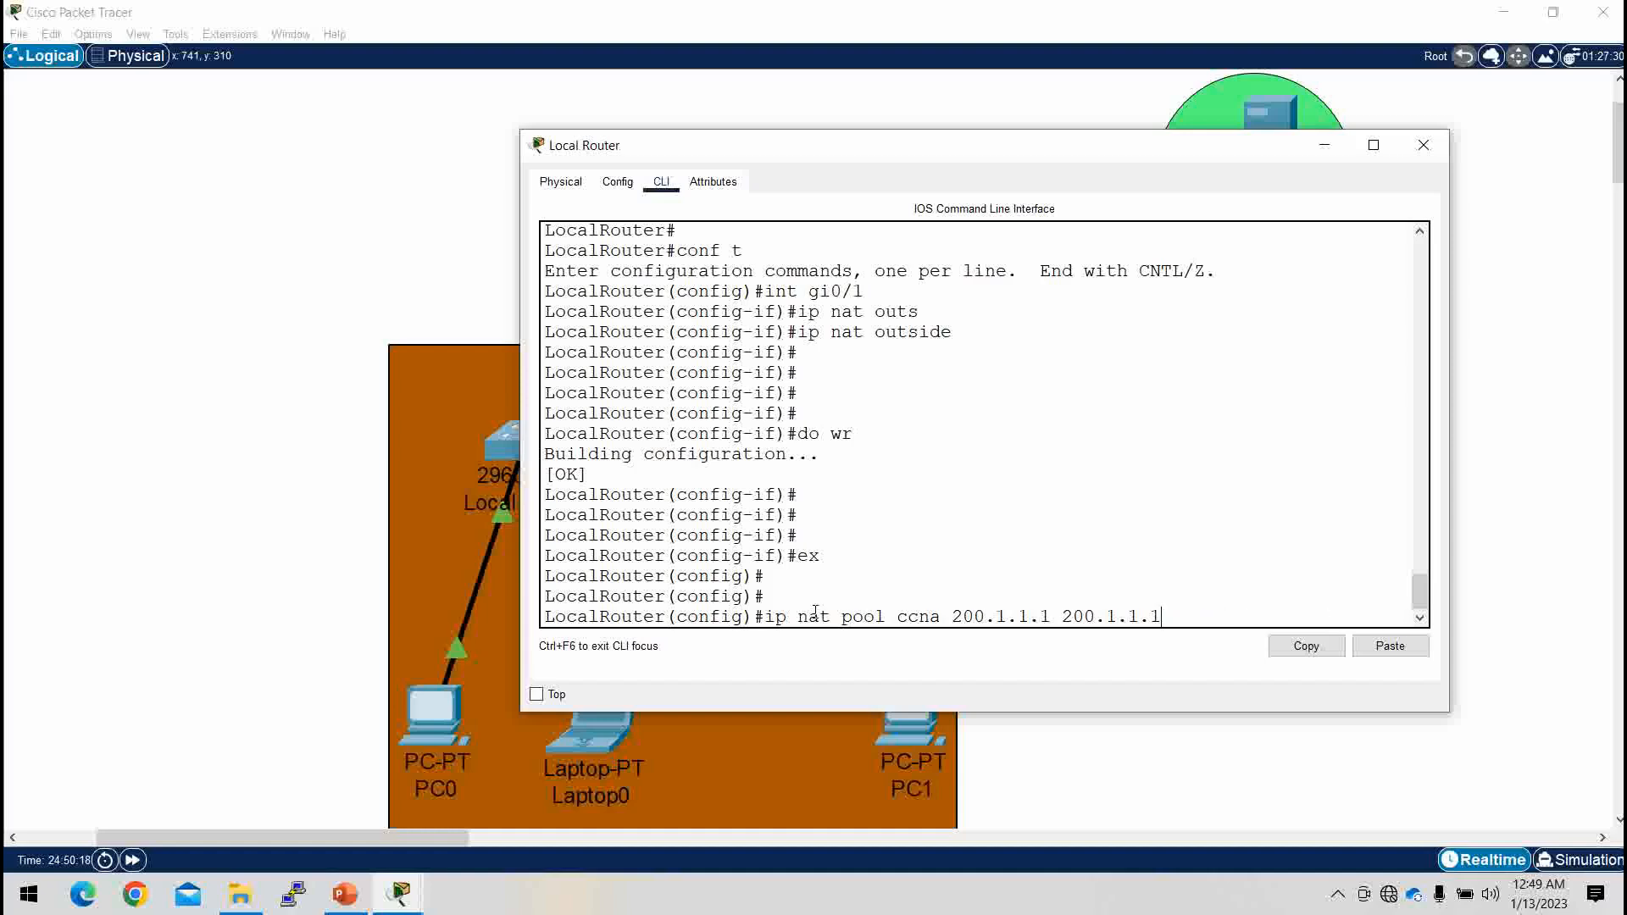
{"action": "key", "text": "BackSpace"}
{"action": "key", "text": "BackSpace"}
{"action": "key", "text": "BackSpace"}
{"action": "key", "text": "BackSpace"}
{"action": "key", "text": "BackSpace"}
{"action": "key", "text": "BackSpace"}
{"action": "key", "text": "BackSpace"}
{"action": "key", "text": "BackSpace"}
{"action": "key", "text": "BackSpace"}
{"action": "key", "text": "BackSpace"}
{"action": "key", "text": "BackSpace"}
{"action": "key", "text": "BackSpace"}
{"action": "key", "text": "BackSpace"}
{"action": "key", "text": "BackSpace"}
{"action": "key", "text": "BackSpace"}
{"action": "key", "text": "BackSpace"}
{"action": "key", "text": "BackSpace"}
{"action": "key", "text": "BackSpace"}
{"action": "key", "text": "BackSpace"}
{"action": "key", "text": "BackSpace"}
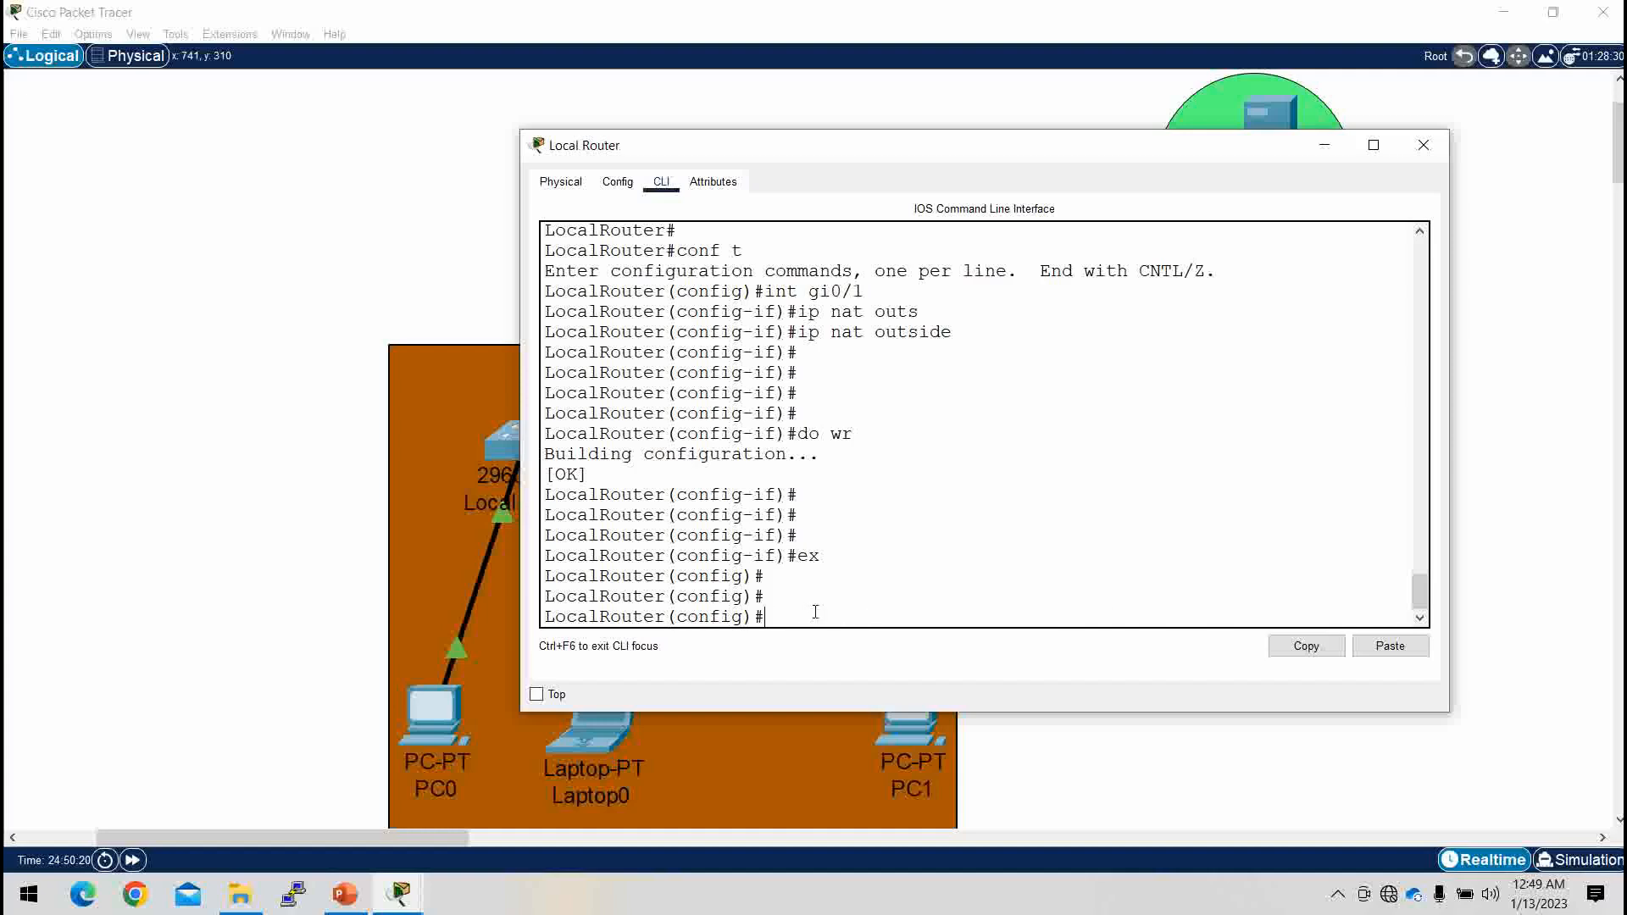
Step: Create access-list 10 permitting 192.168.20.0 with wildcard mask 0.0.0.255
{"action": "type", "text": "ac"}
{"action": "key", "text": "Tab"}
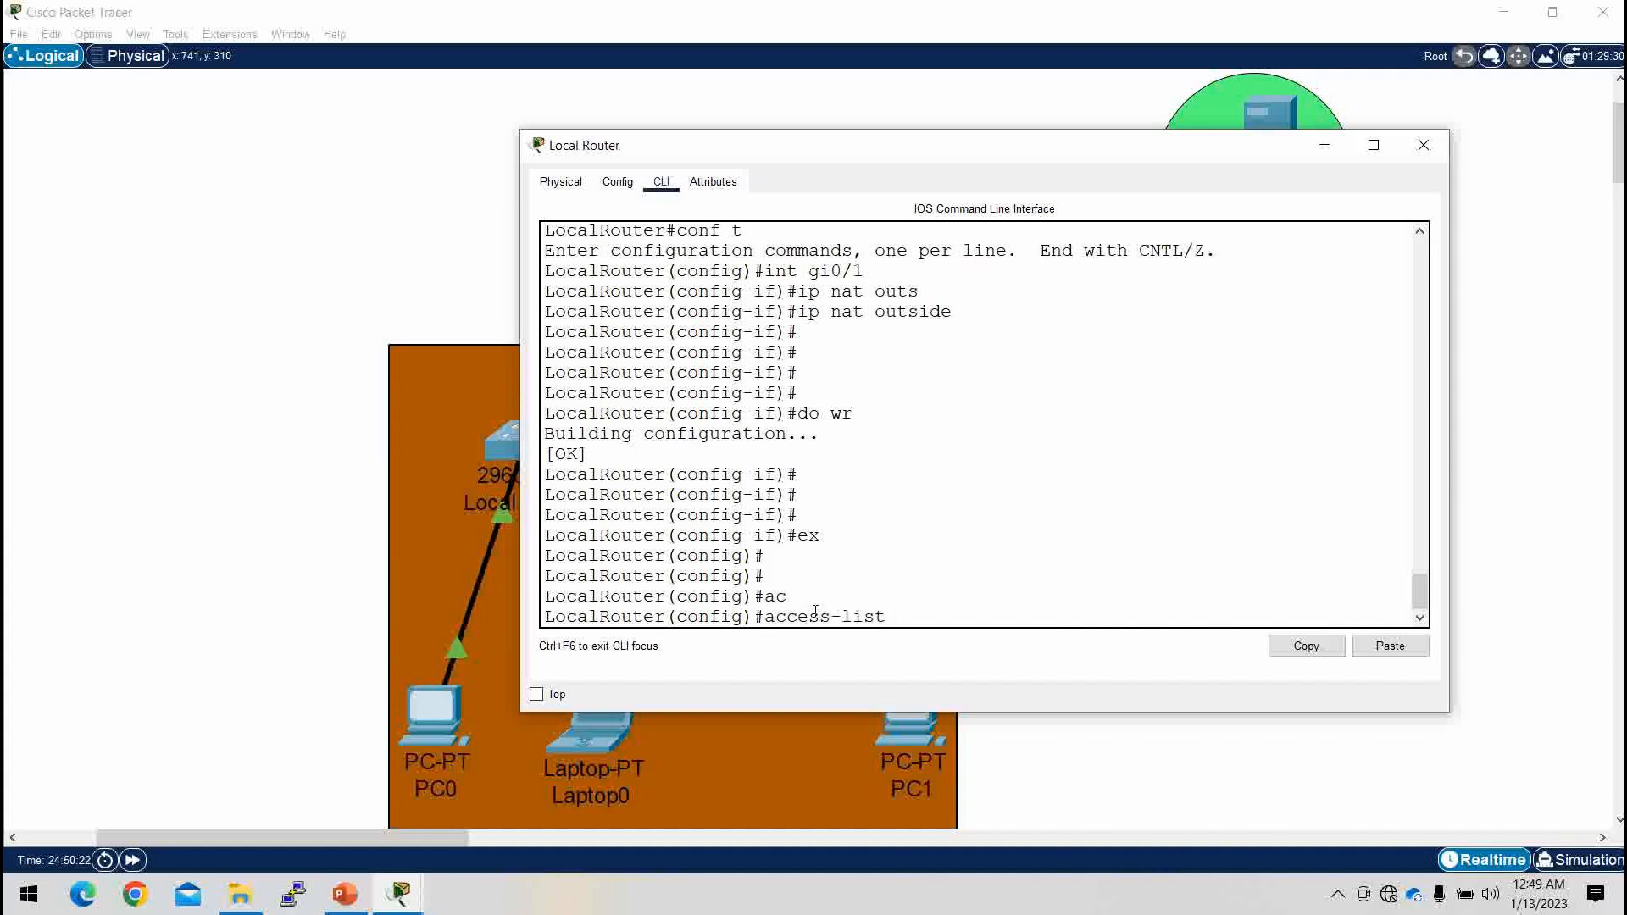
{"action": "type", "text": "1"}
{"action": "key", "text": "BackSpace"}
{"action": "type", "text": "10 per"}
{"action": "key", "text": "Tab"}
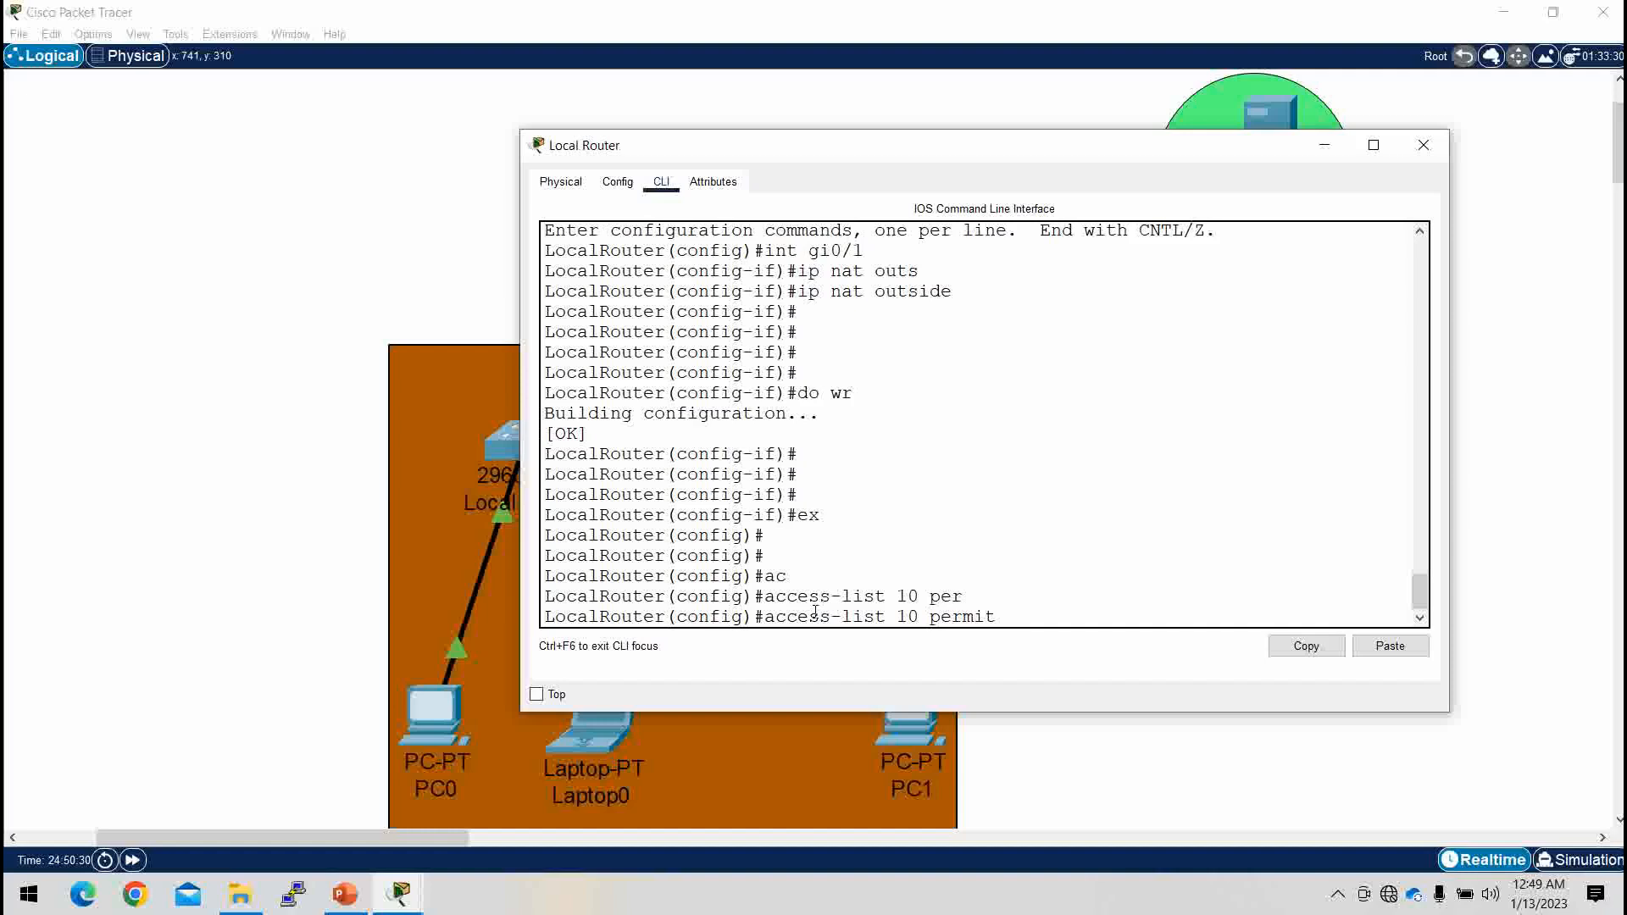
{"action": "type", "text": "192.168.20.0 0.0.0.255"}
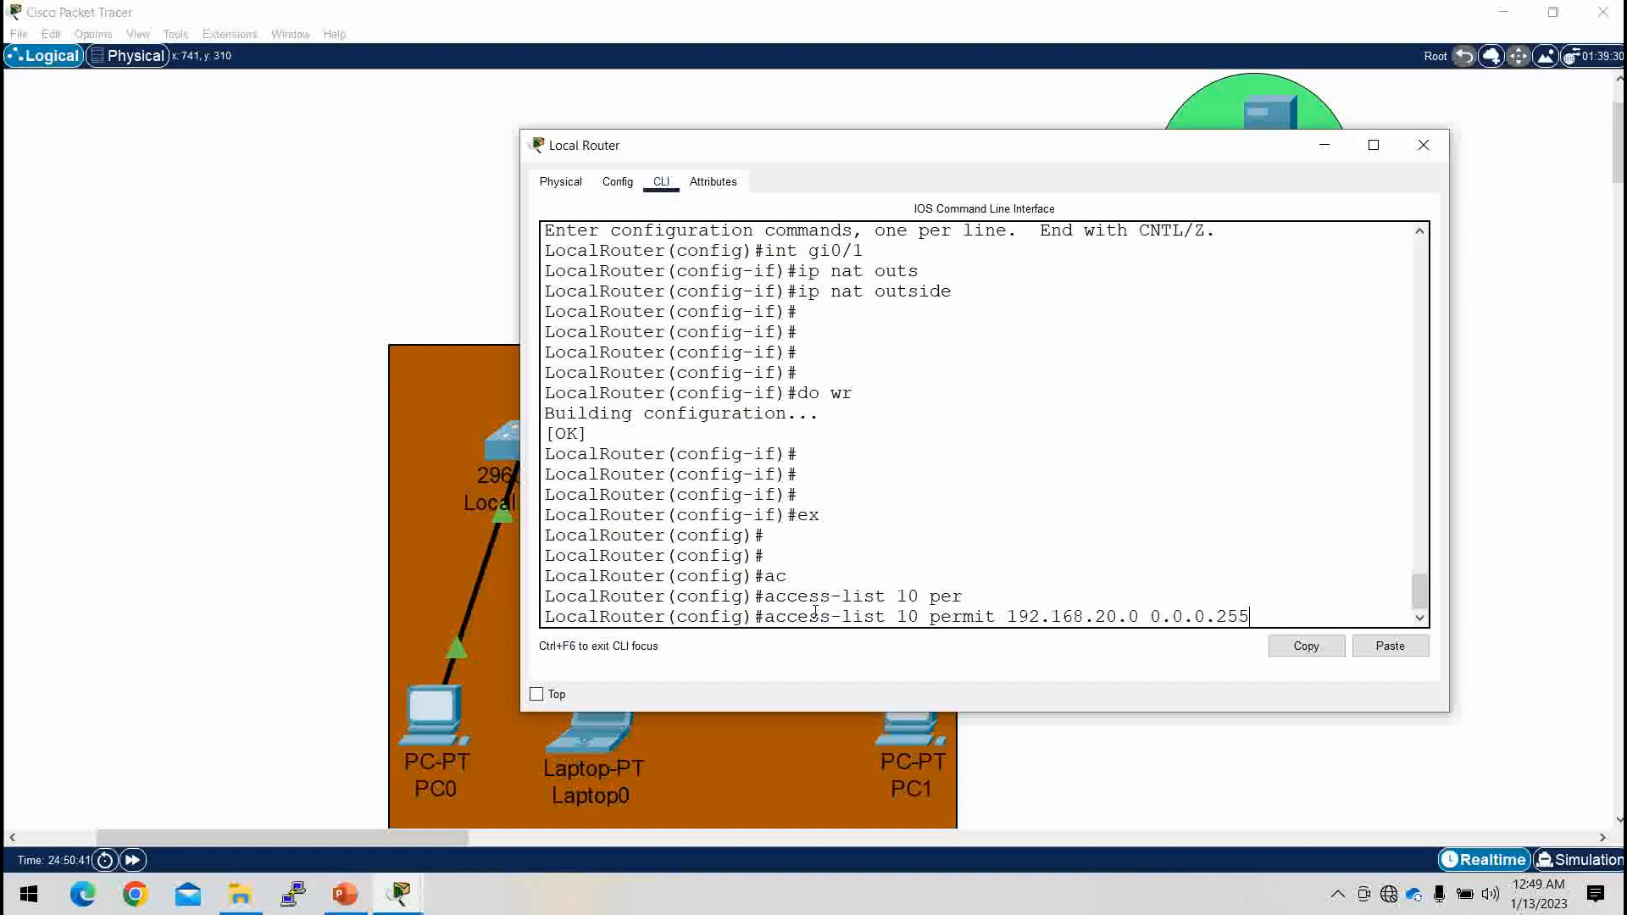
{"action": "key", "text": "Return"}
Step: Define the NAT pool Rilearn from 200.1.1.1 to 200.1.1.1 with netmask 255.255.255.0
{"action": "type", "text": "i"}
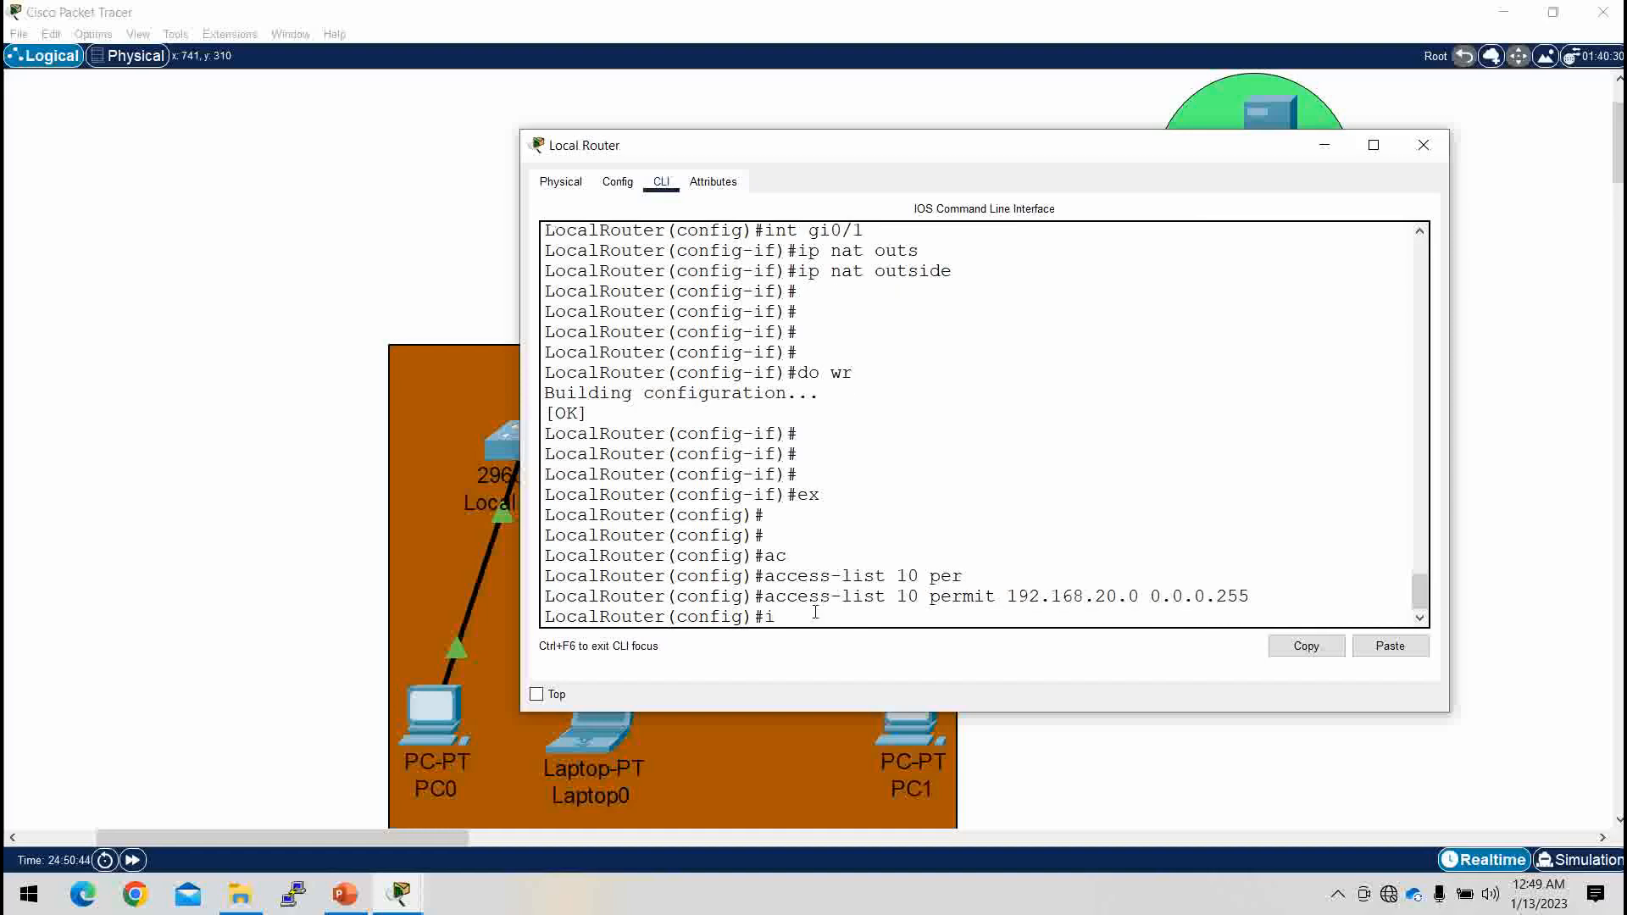
{"action": "type", "text": "p nat po"}
{"action": "key", "text": "Tab"}
{"action": "type", "text": "Rie"}
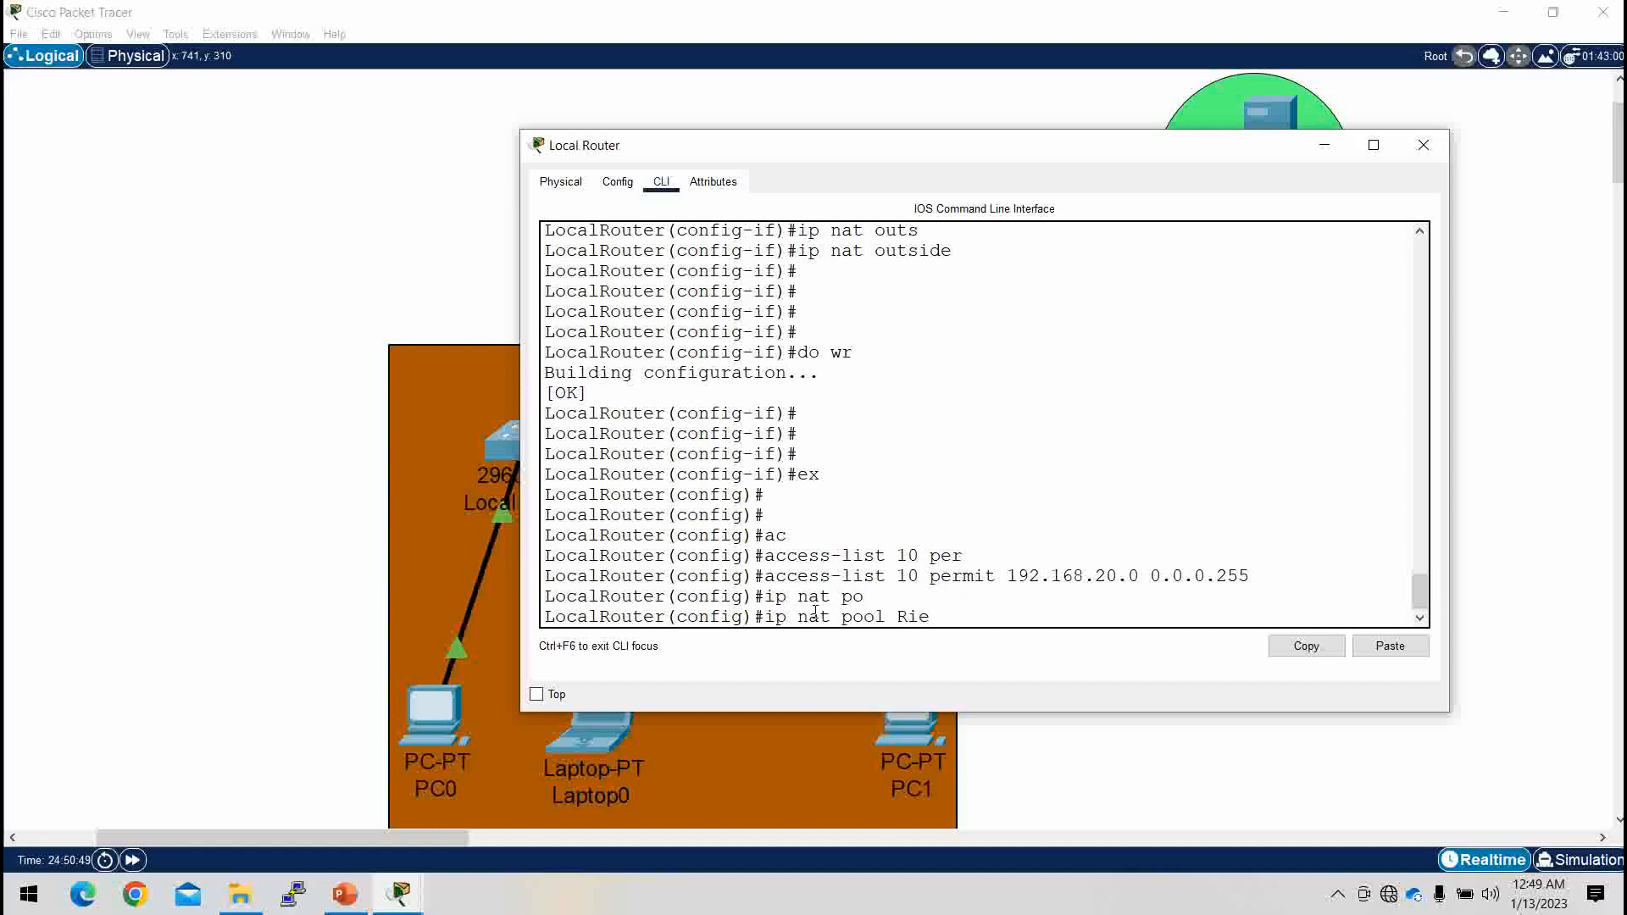
{"action": "key", "text": "BackSpace"}
{"action": "type", "text": "learn 200.1.1.1 200.1.1."}
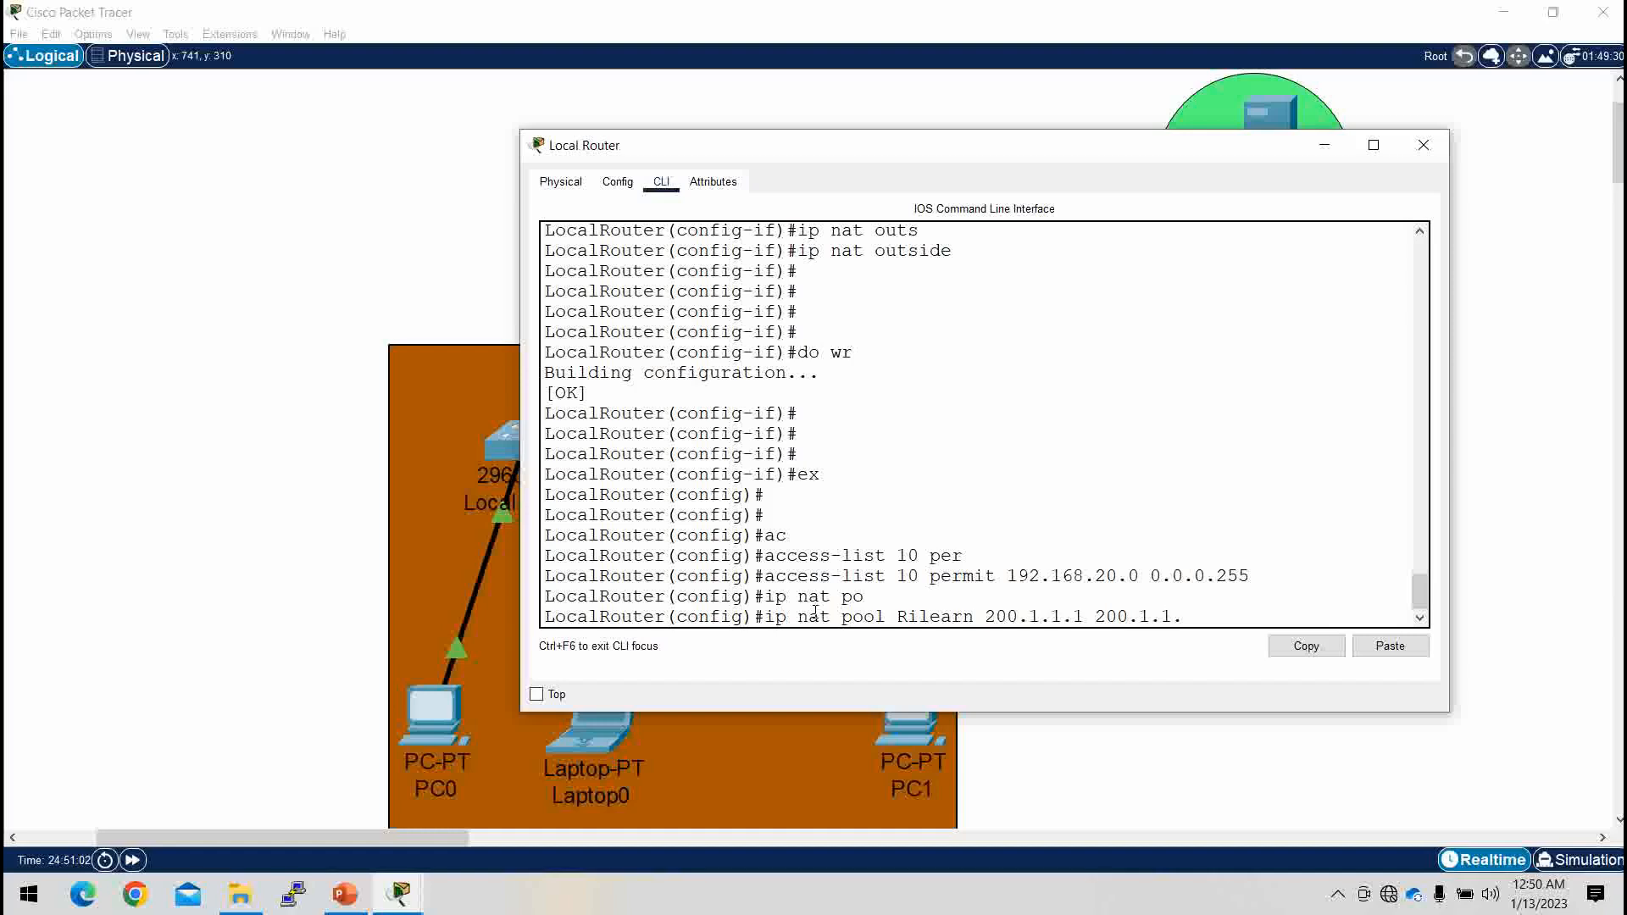
{"action": "type", "text": "1 "}
{"action": "type", "text": "net"}
{"action": "key", "text": "Tab"}
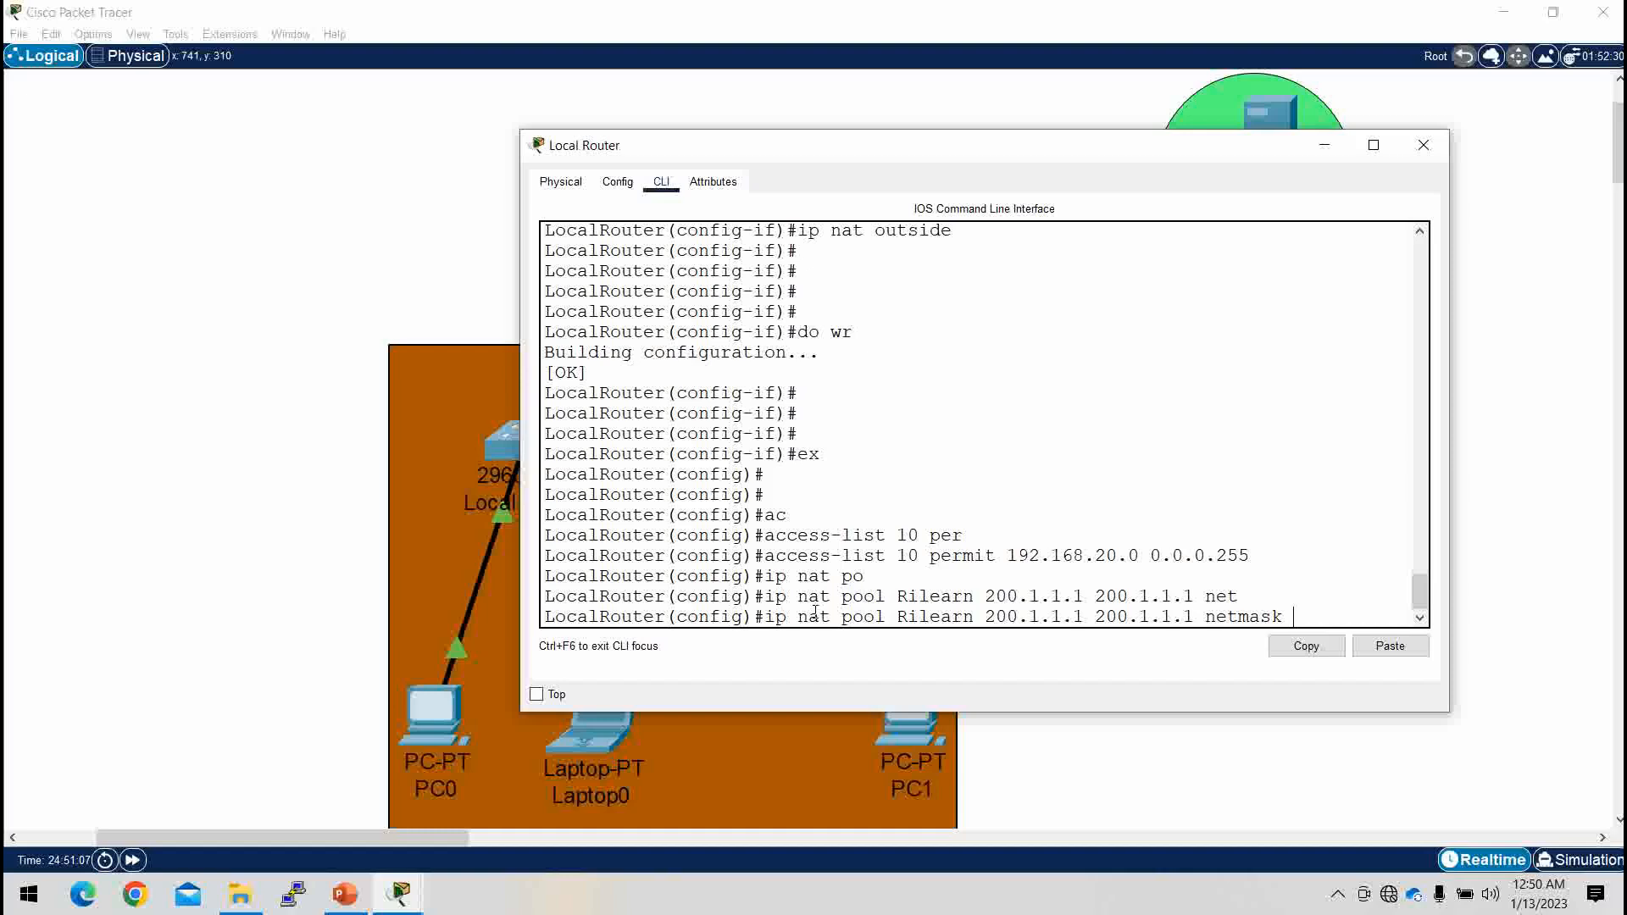
{"action": "type", "text": "255.255.255"}
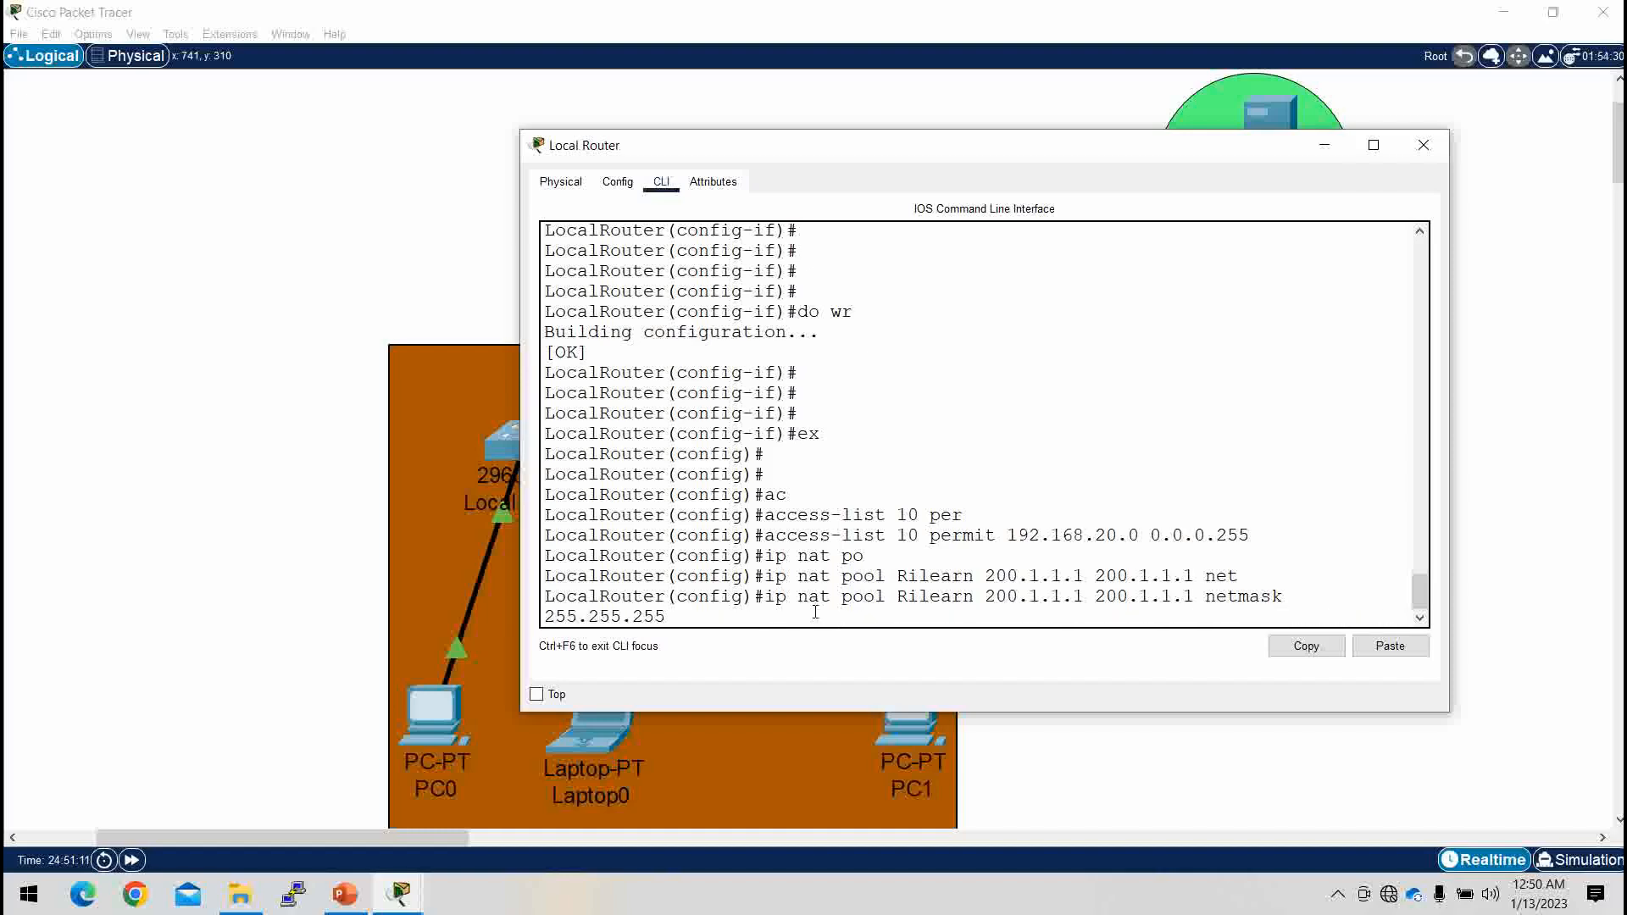
{"action": "type", "text": ".0"}
{"action": "key", "text": "Return"}
{"action": "key", "text": "Return"}
{"action": "key", "text": "Return"}
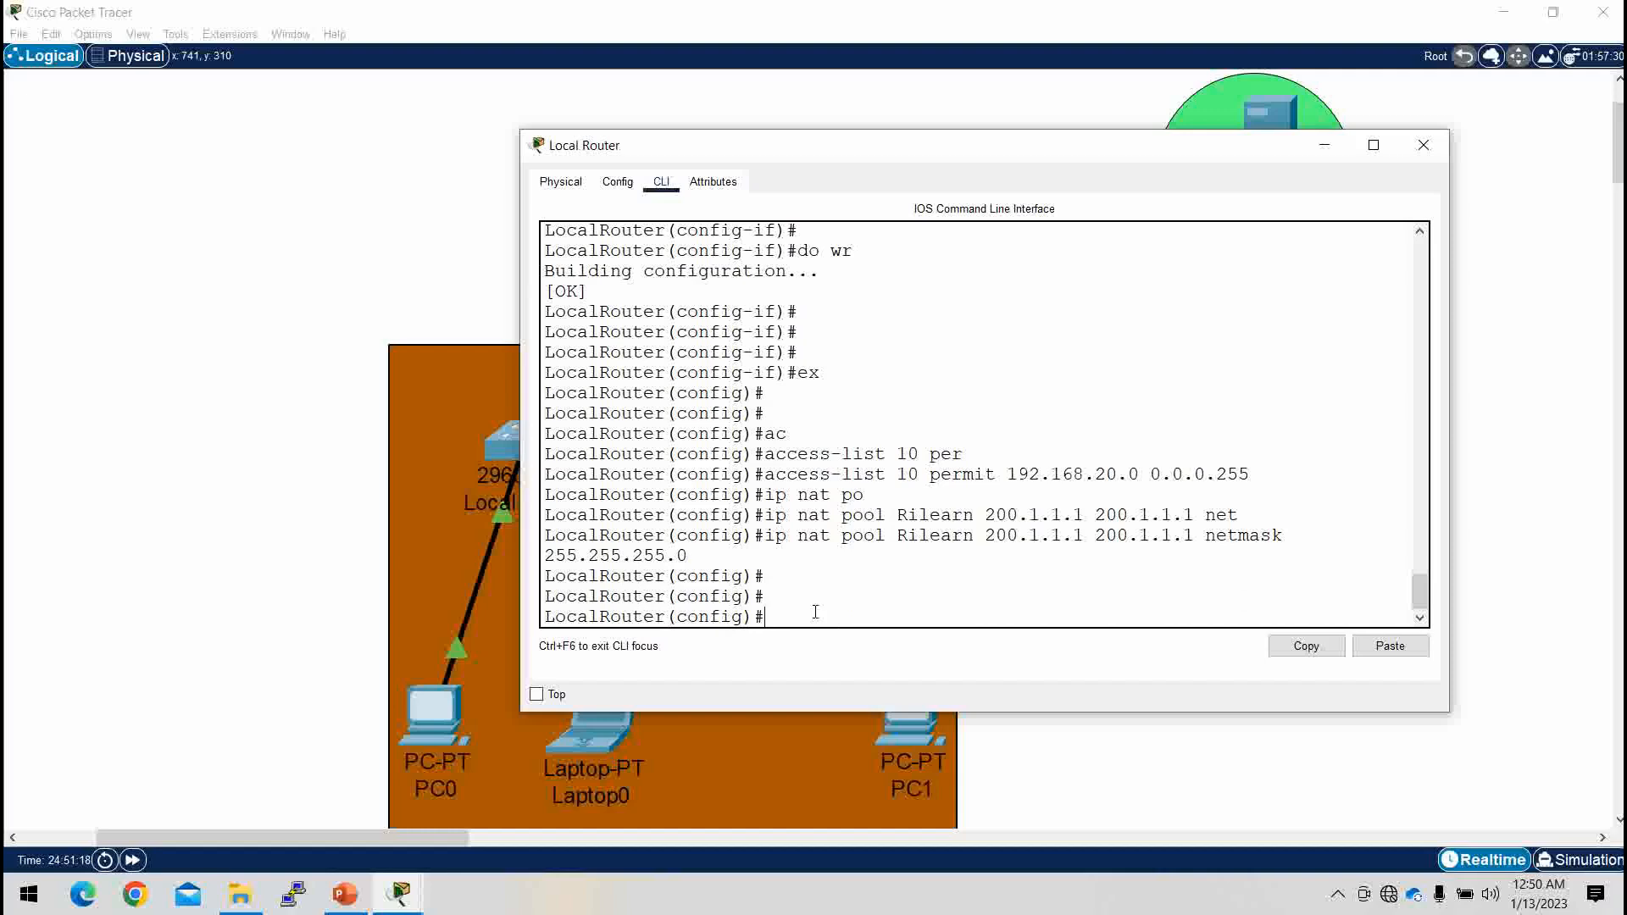
Step: Bind access list 10 to the pool Rilearn as the NAT inside source with overload
{"action": "type", "text": "ip nat is"}
{"action": "key", "text": "Tab"}
{"action": "key", "text": "BackSpace"}
{"action": "type", "text": "n"}
{"action": "key", "text": "Tab"}
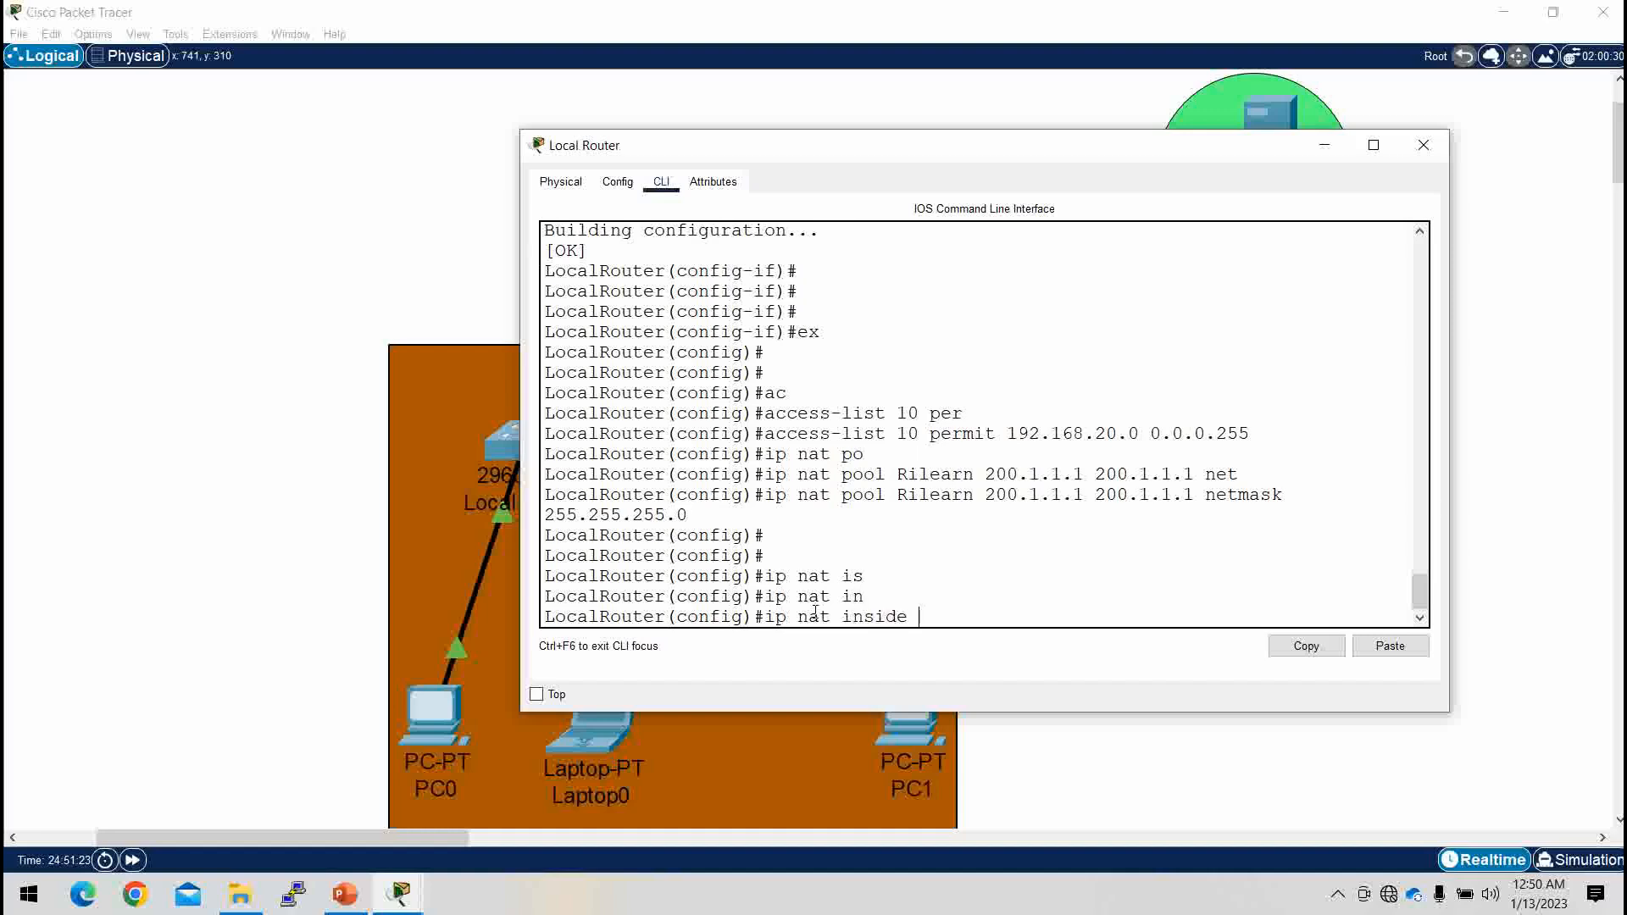
{"action": "type", "text": "so"}
{"action": "key", "text": "Tab"}
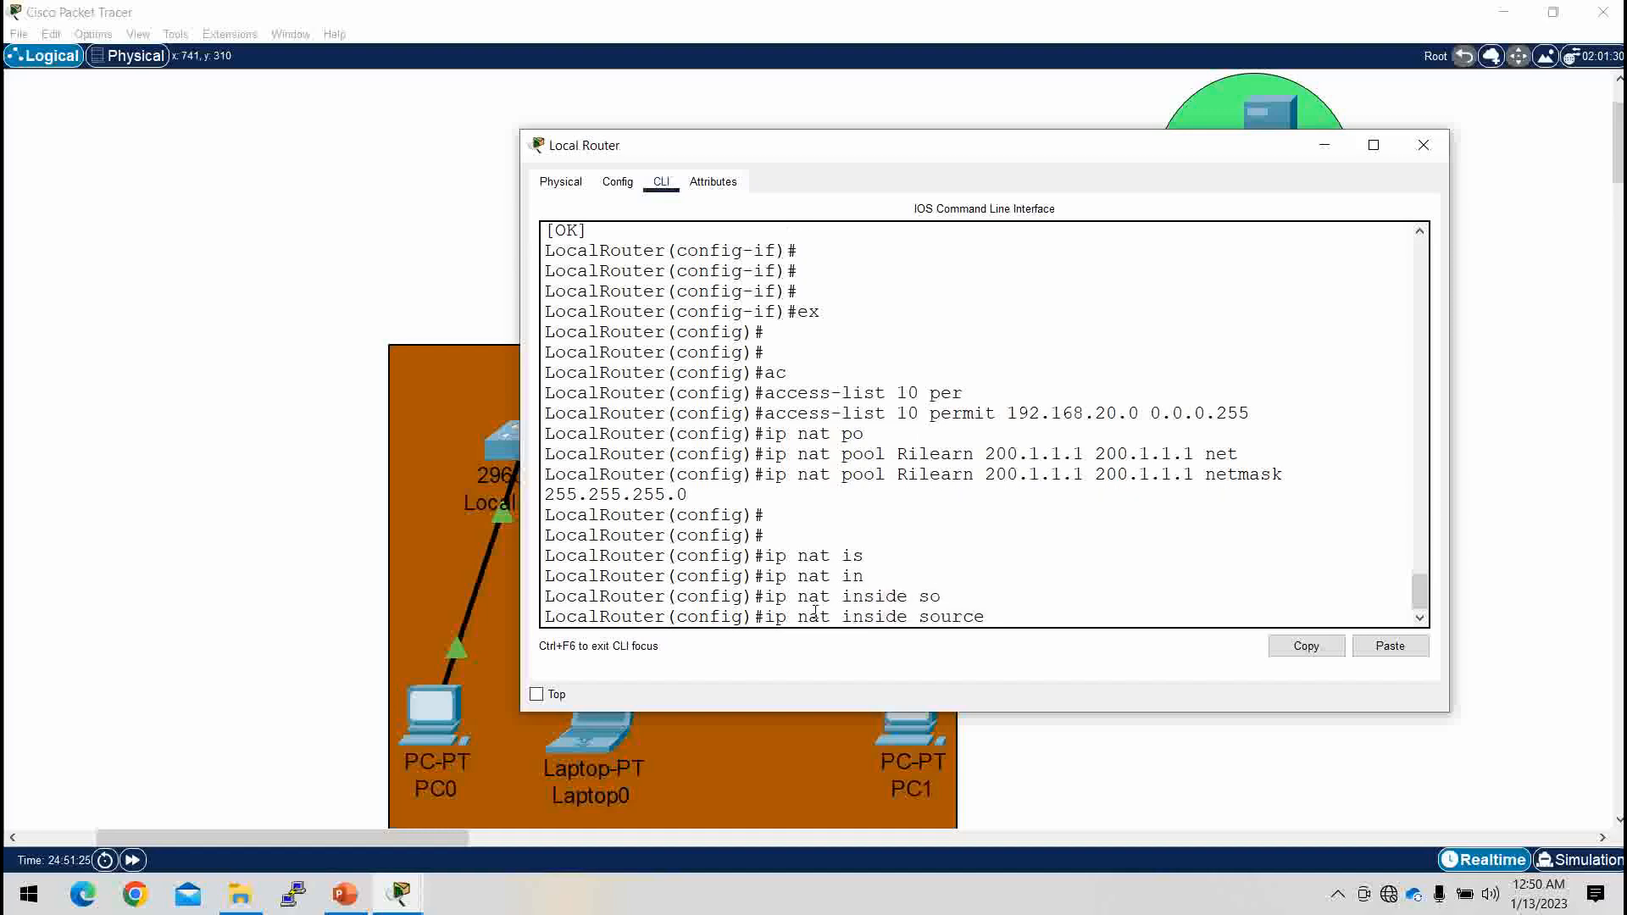
{"action": "type", "text": "li"}
{"action": "key", "text": "Tab"}
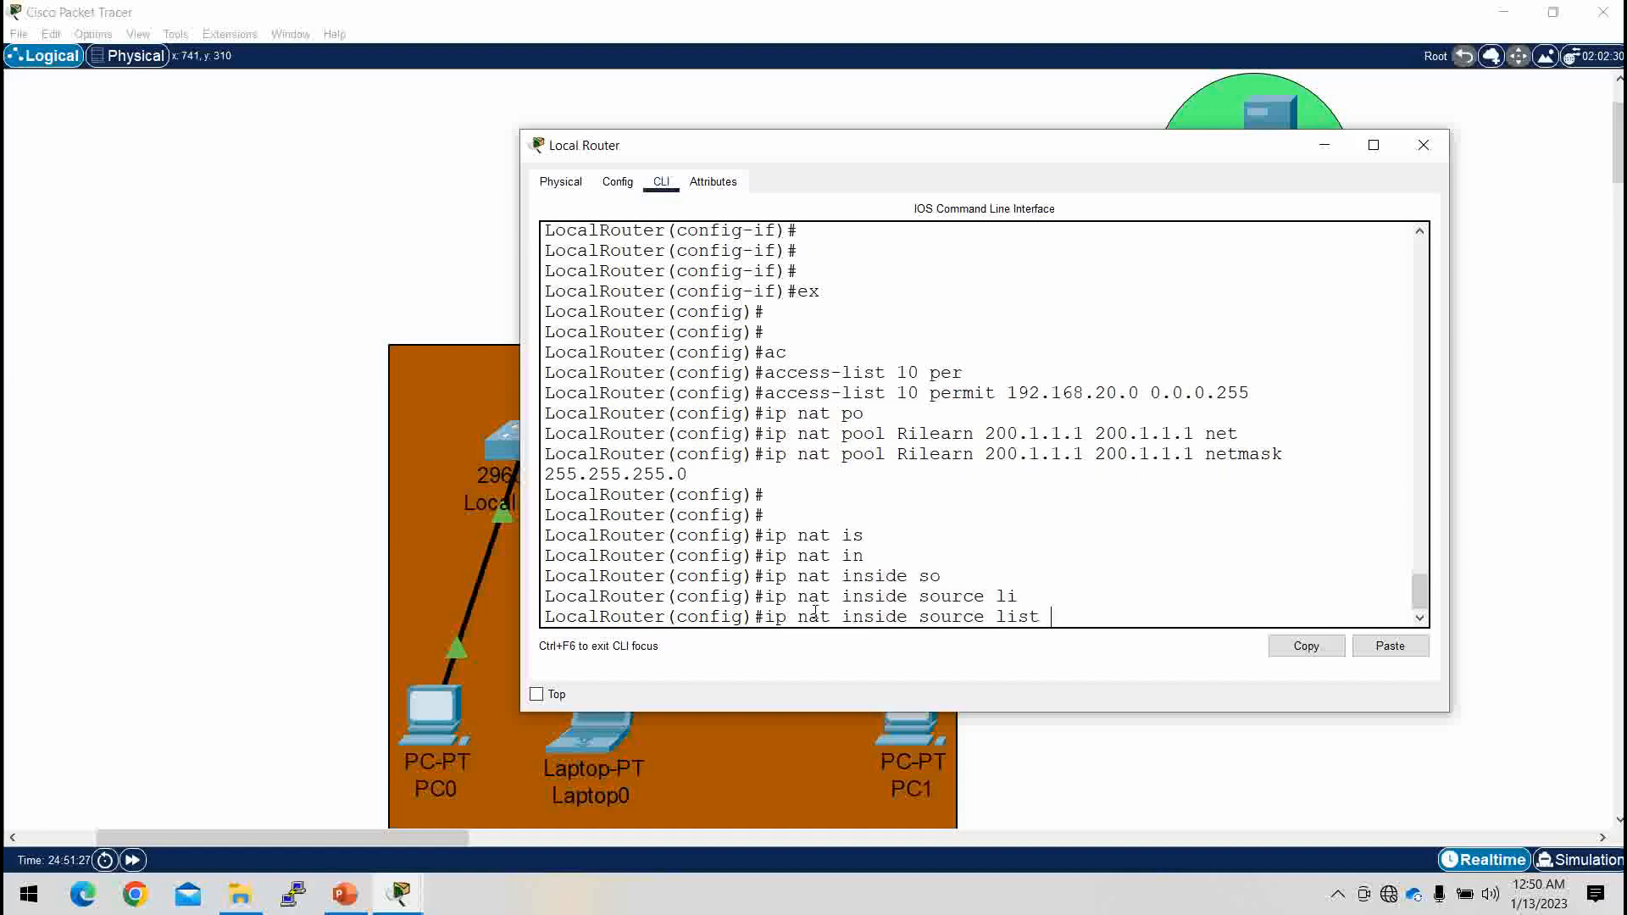
{"action": "type", "text": "10 po"}
{"action": "key", "text": "Tab"}
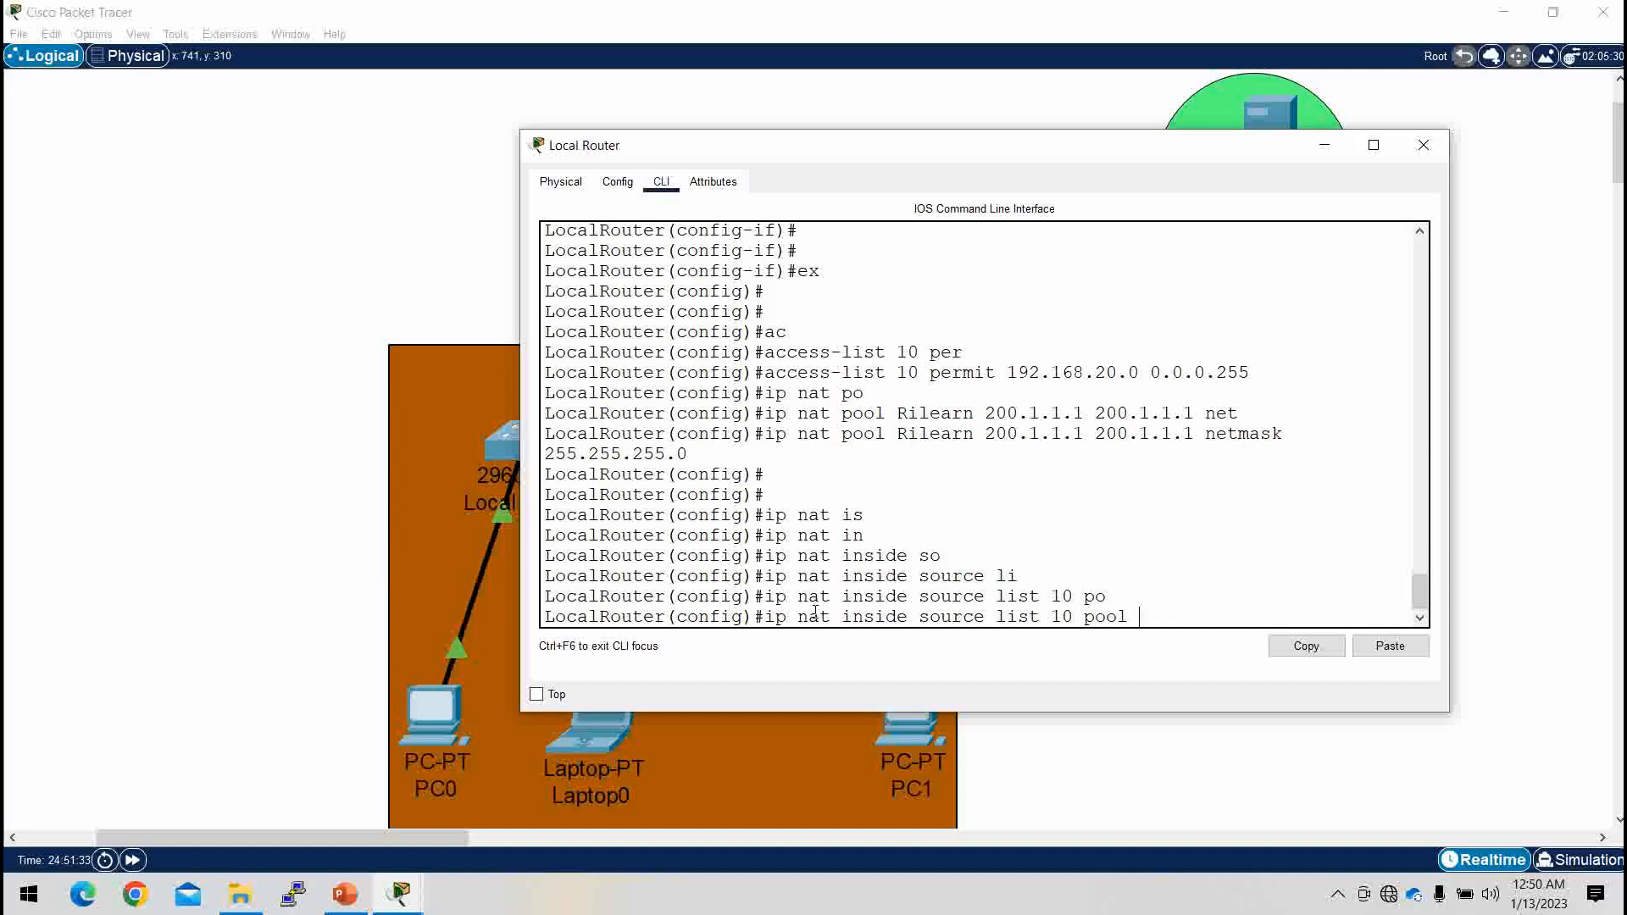
{"action": "type", "text": "Rilearn over"}
{"action": "key", "text": "Tab"}
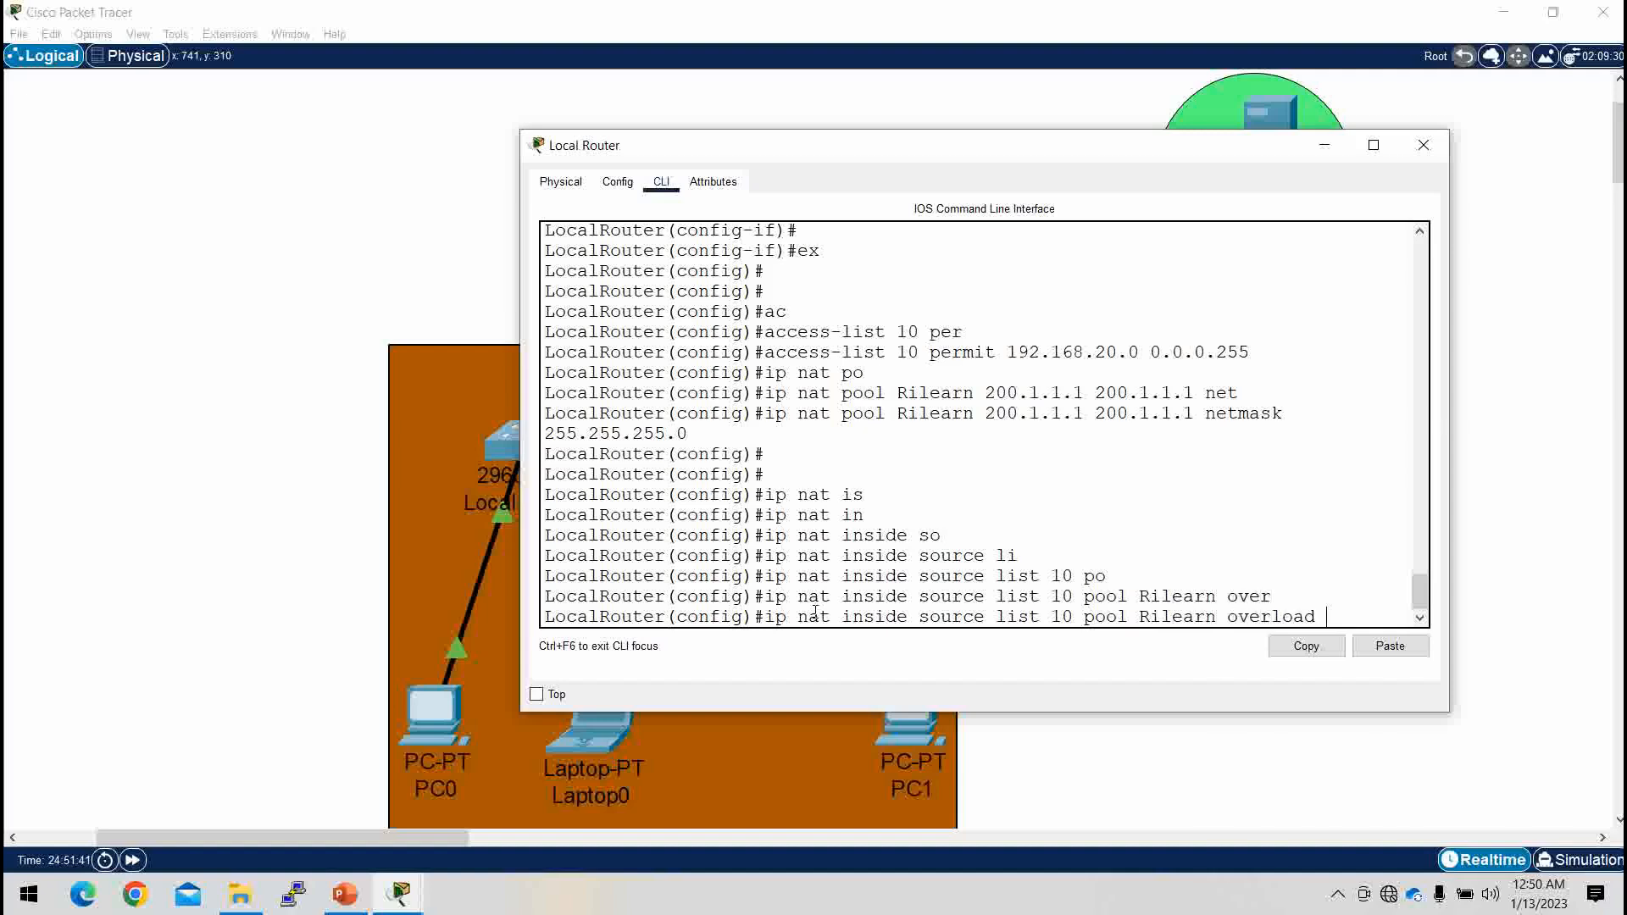
{"action": "key", "text": "Return"}
{"action": "key", "text": "Return"}
{"action": "key", "text": "Return"}
{"action": "key", "text": "Return"}
{"action": "key", "text": "Return"}
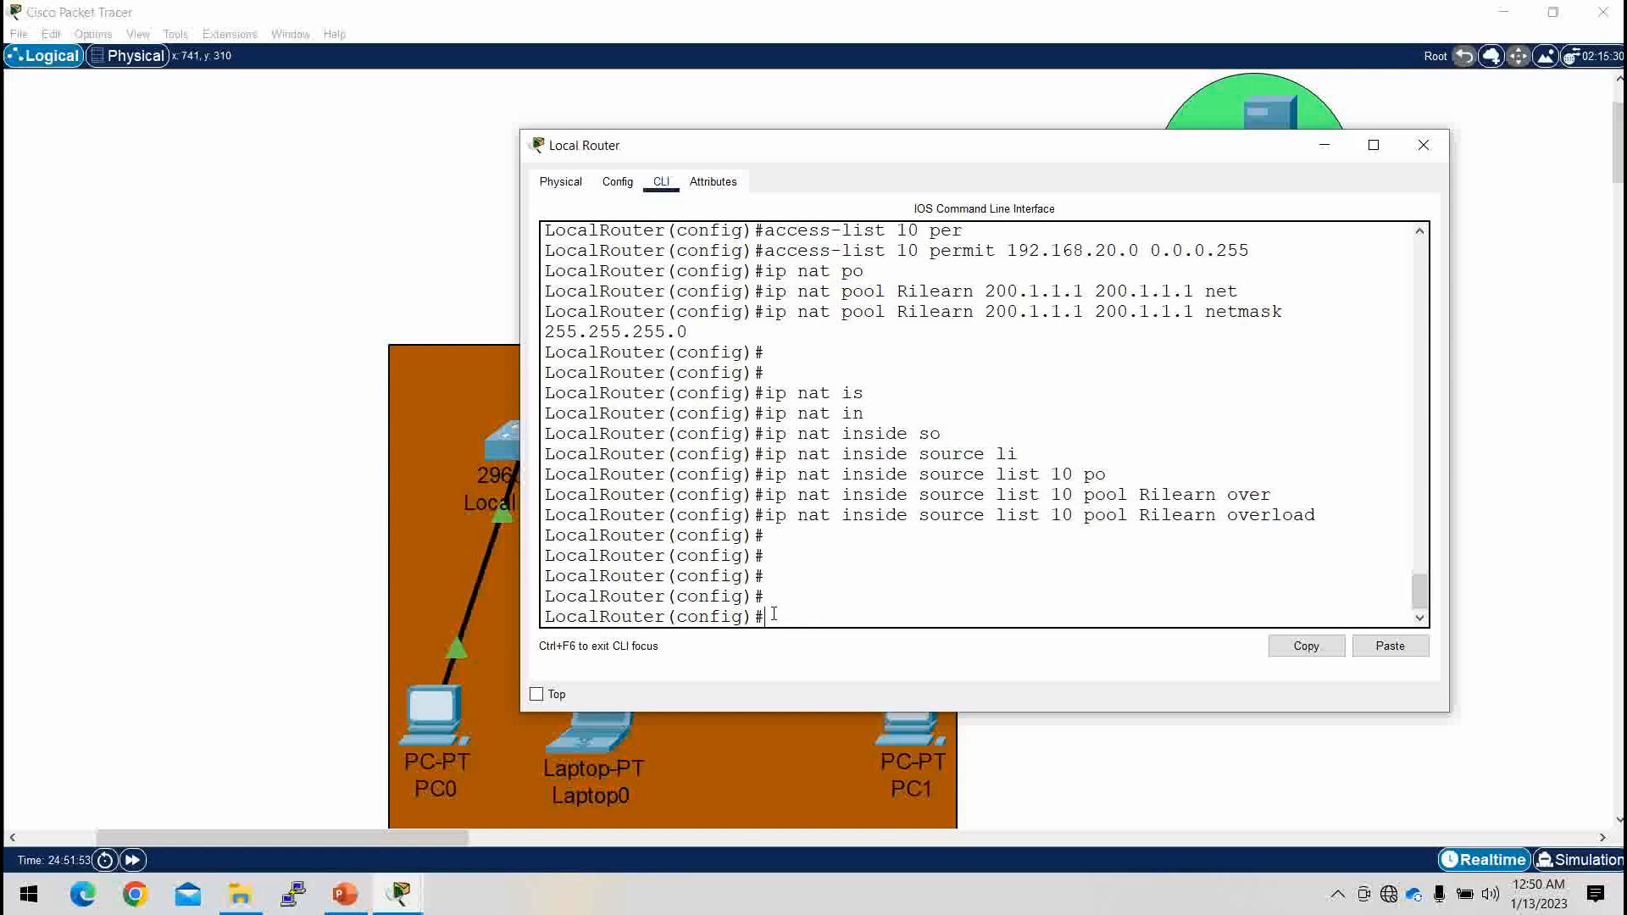
Step: Apply ip nat outside to interface gi0/1 again
{"action": "type", "text": "int gi0/1"}
{"action": "key", "text": "Return"}
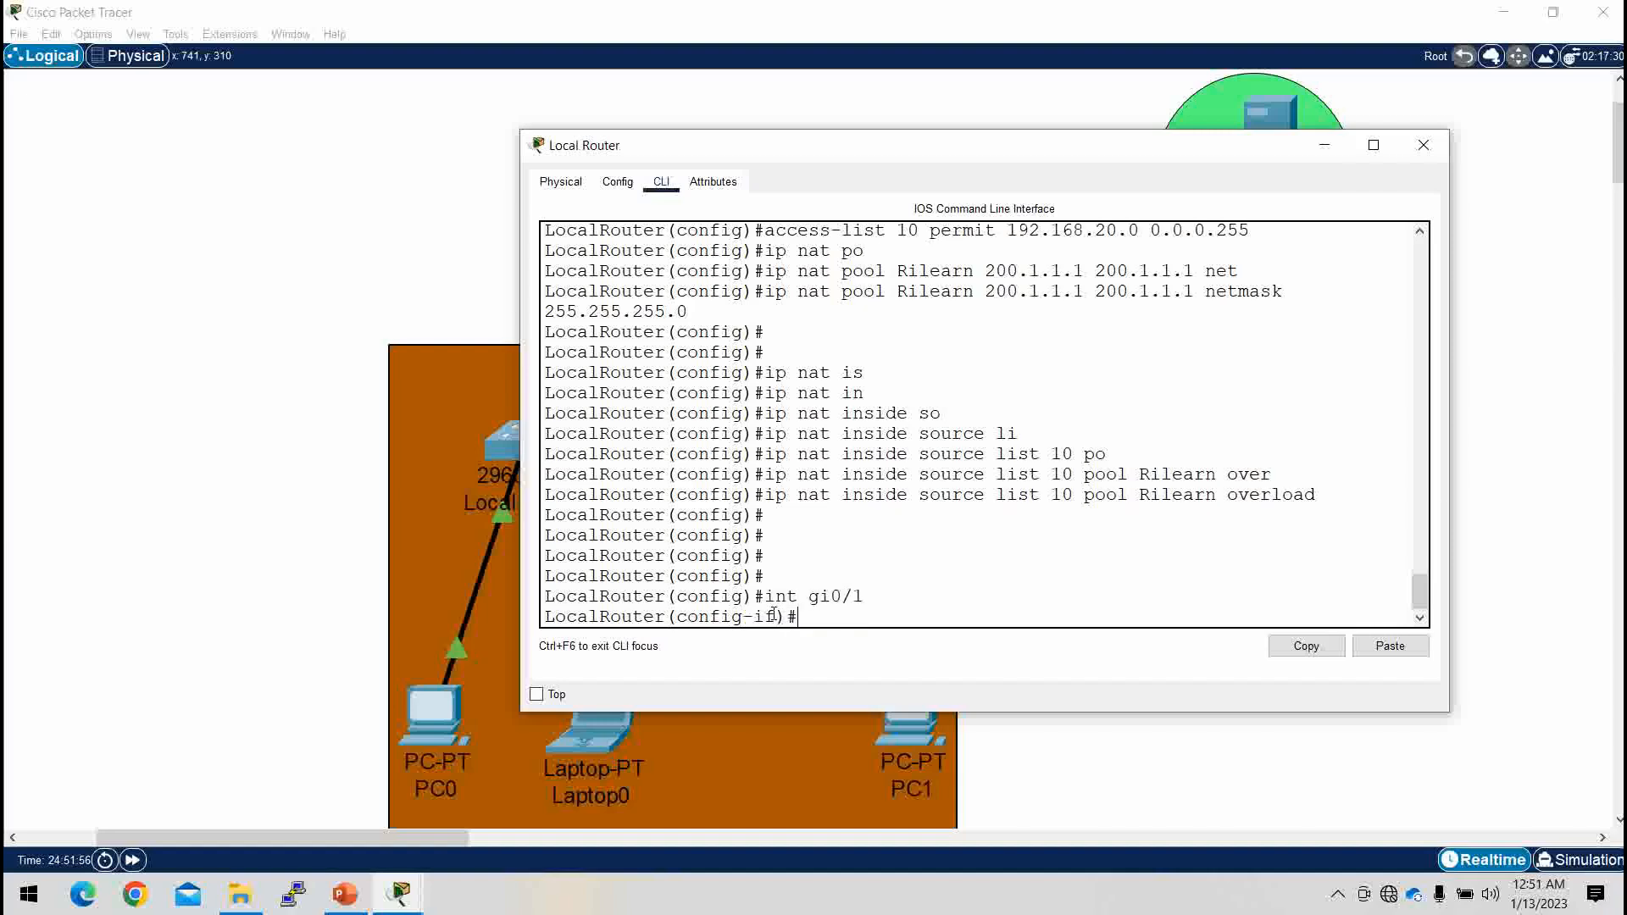
{"action": "type", "text": "ip"}
{"action": "type", "text": " nat o"}
{"action": "type", "text": "ut"}
{"action": "key", "text": "Tab"}
{"action": "key", "text": "Return"}
Step: Set interface gi0/2 as the NAT inside interface
{"action": "type", "text": "int gi0/2"}
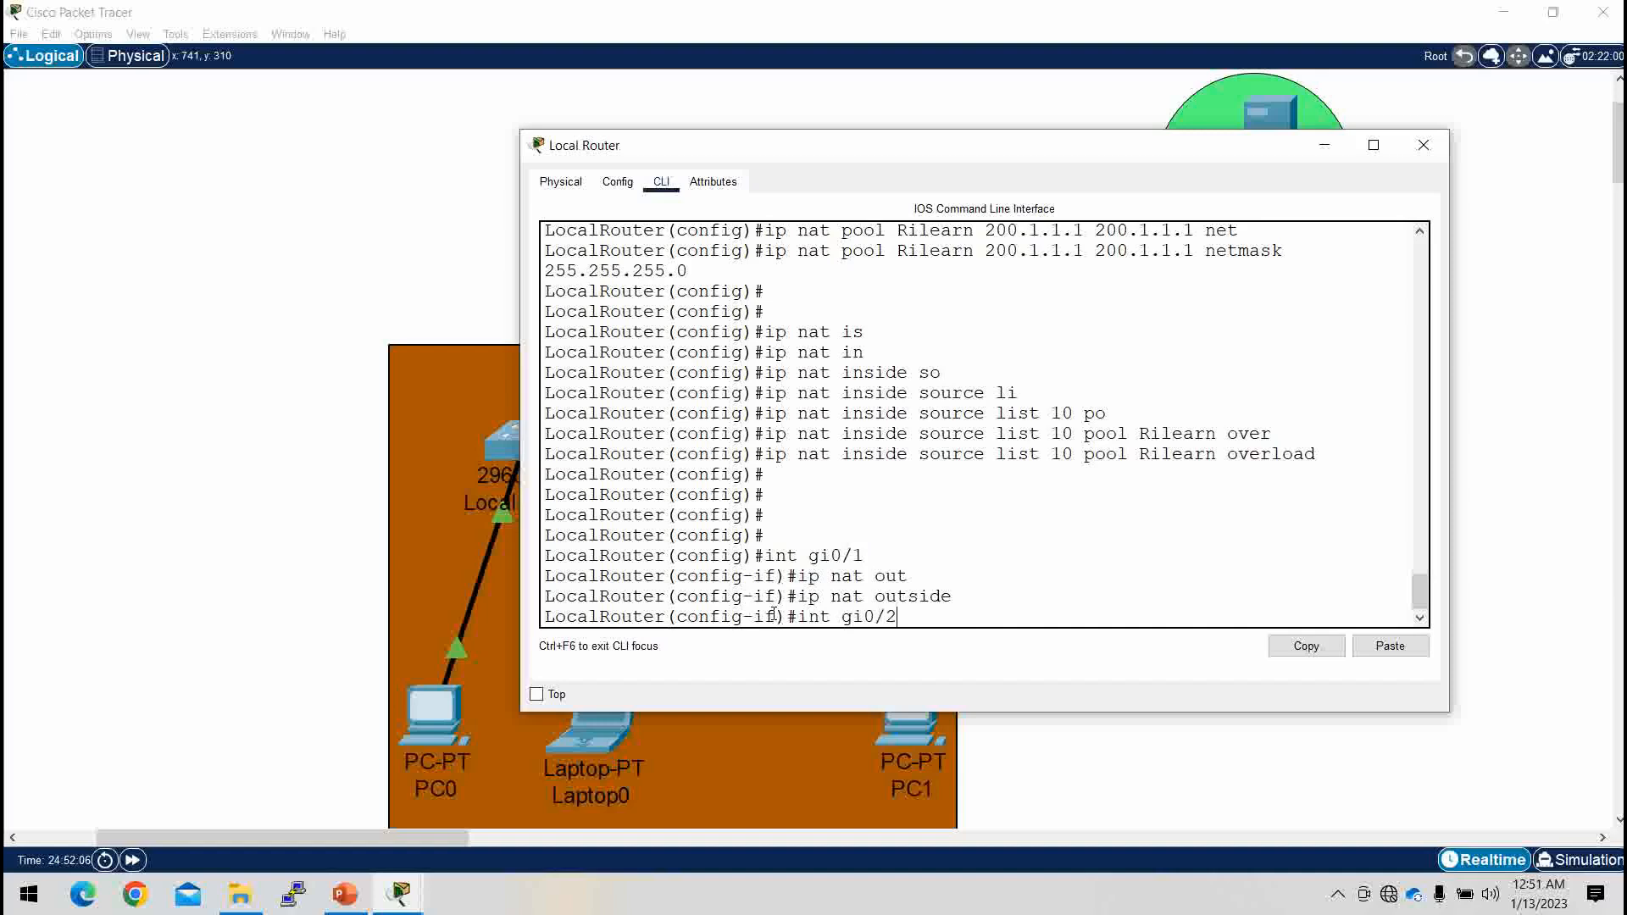
{"action": "key", "text": "Return"}
{"action": "type", "text": "ip nat ins"}
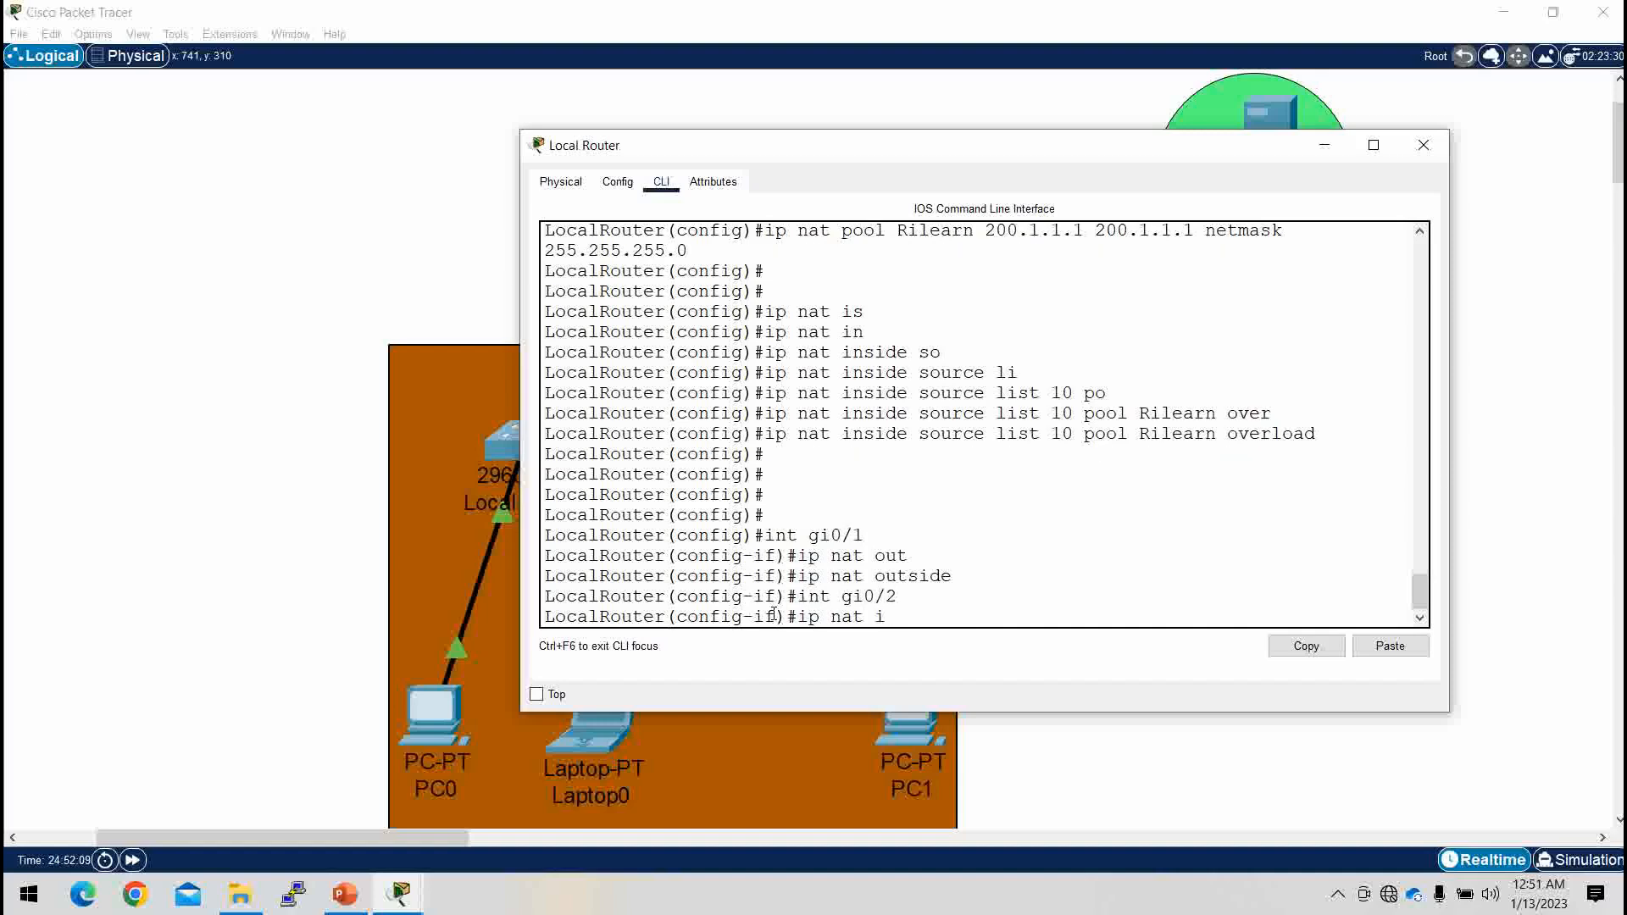
{"action": "key", "text": "Tab"}
{"action": "key", "text": "Return"}
{"action": "key", "text": "Return"}
{"action": "key", "text": "Return"}
{"action": "key", "text": "Return"}
Step: End configuration mode, copy running-config to startup-config with the default filename, and put the Local Router window away
{"action": "type", "text": "end"}
{"action": "key", "text": "Return"}
{"action": "key", "text": "Return"}
{"action": "key", "text": "Return"}
{"action": "key", "text": "Return"}
{"action": "key", "text": "Return"}
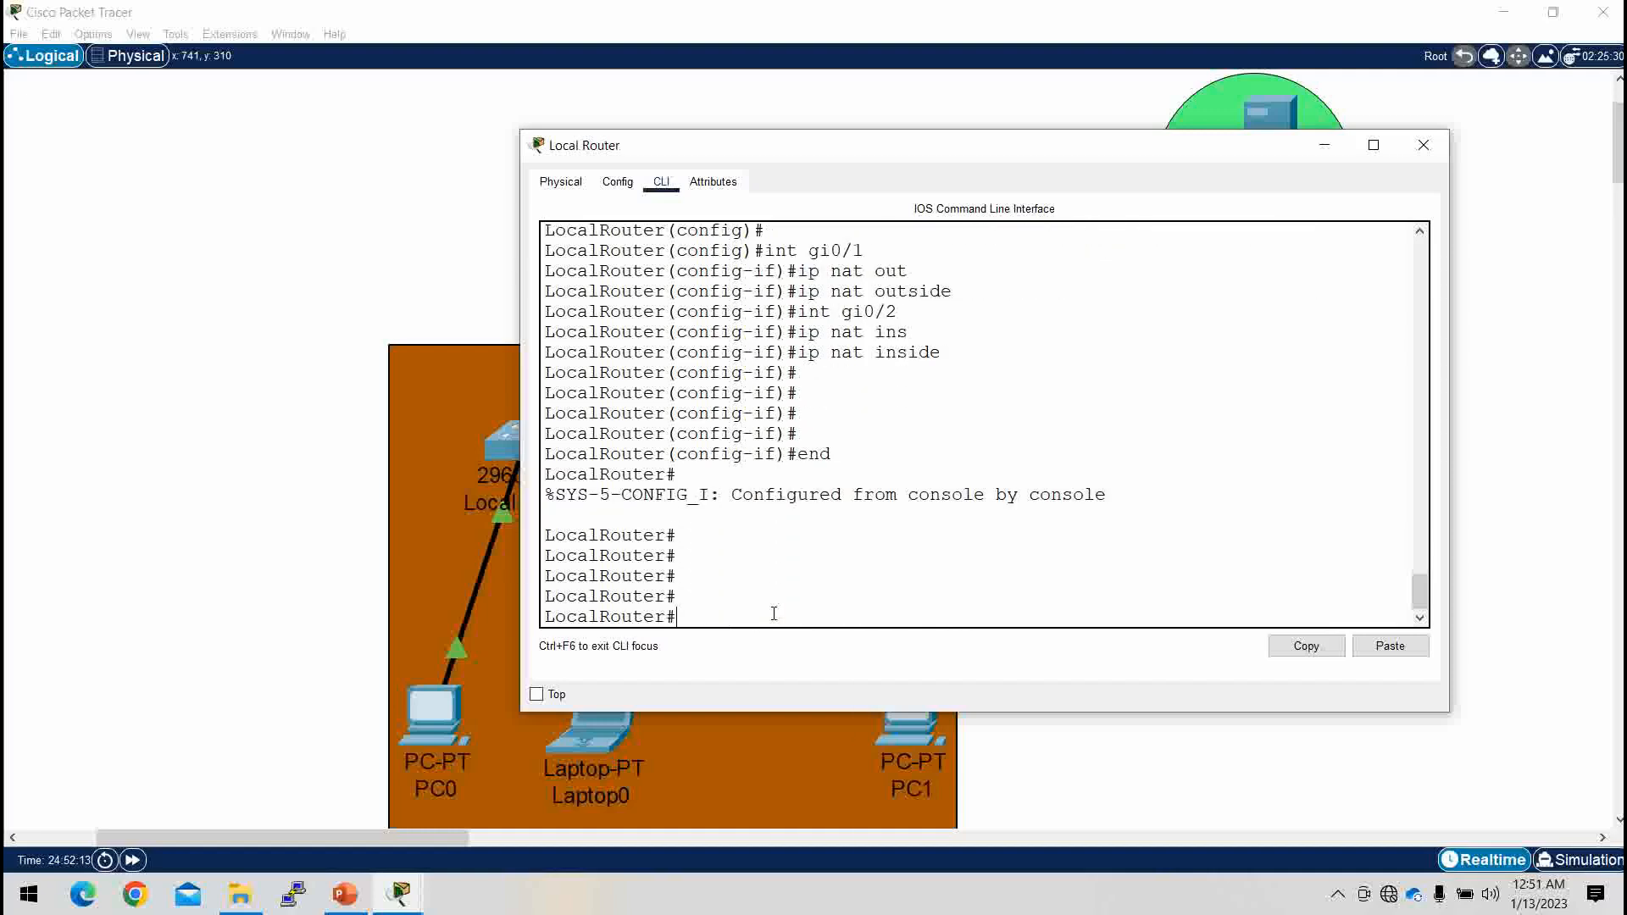
{"action": "type", "text": "cp"}
{"action": "key", "text": "BackSpace"}
{"action": "type", "text": "opy run"}
{"action": "key", "text": "Tab"}
{"action": "type", "text": "st"}
{"action": "key", "text": "Tab"}
{"action": "key", "text": "Return"}
{"action": "key", "text": "Return"}
{"action": "key", "text": "Return"}
{"action": "key", "text": "Return"}
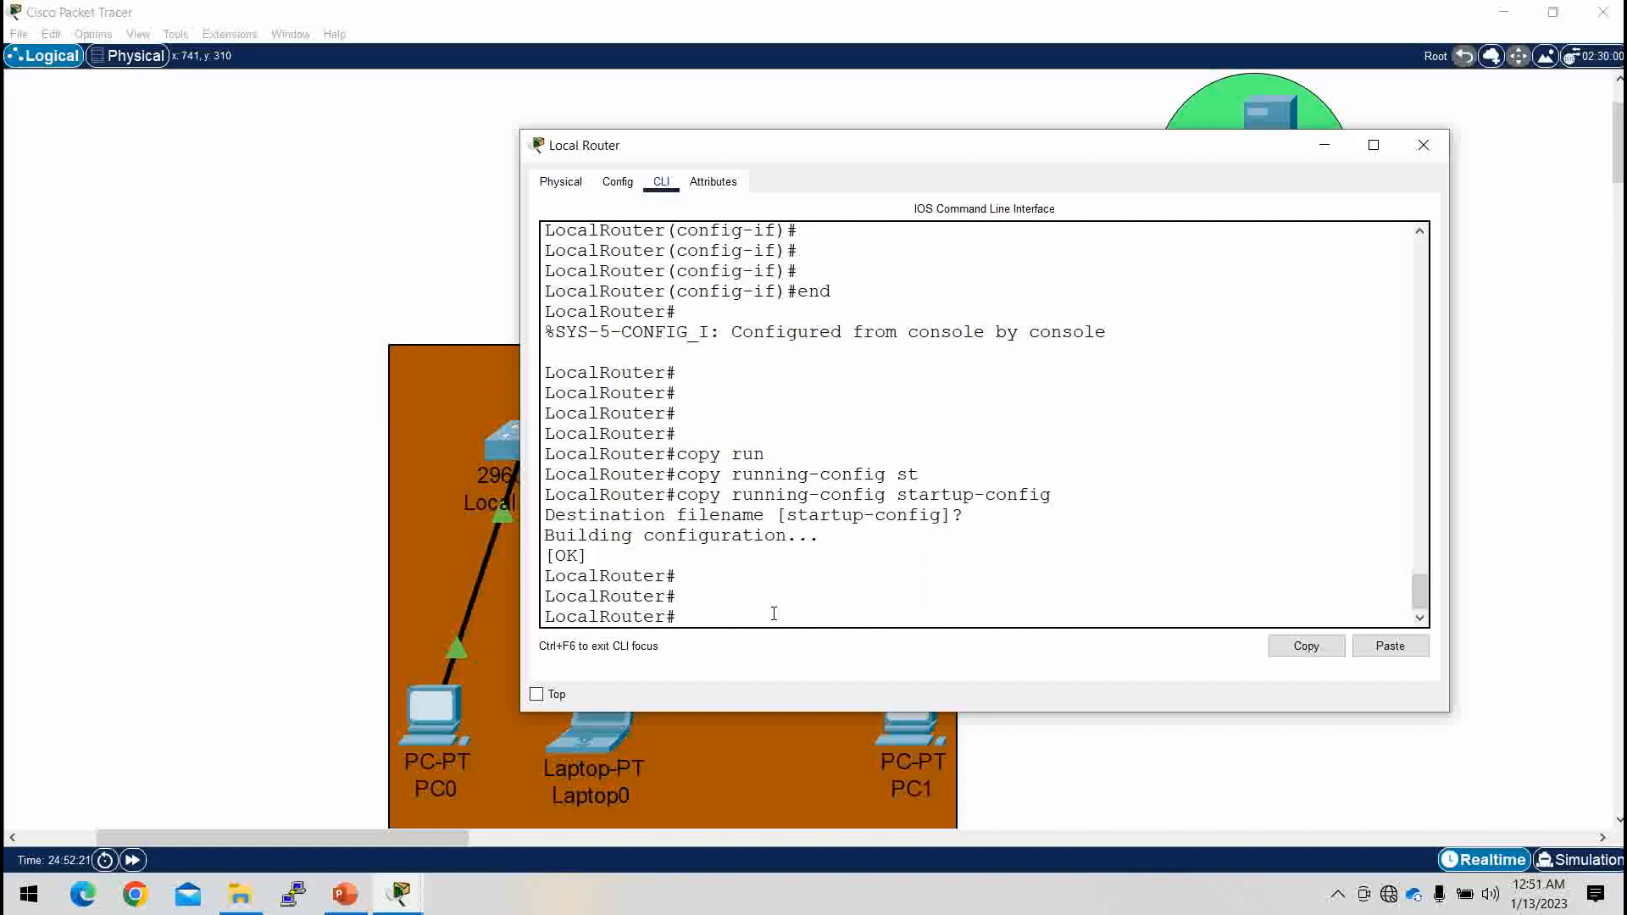
{"action": "left_click", "coordinate": [1324, 145]}
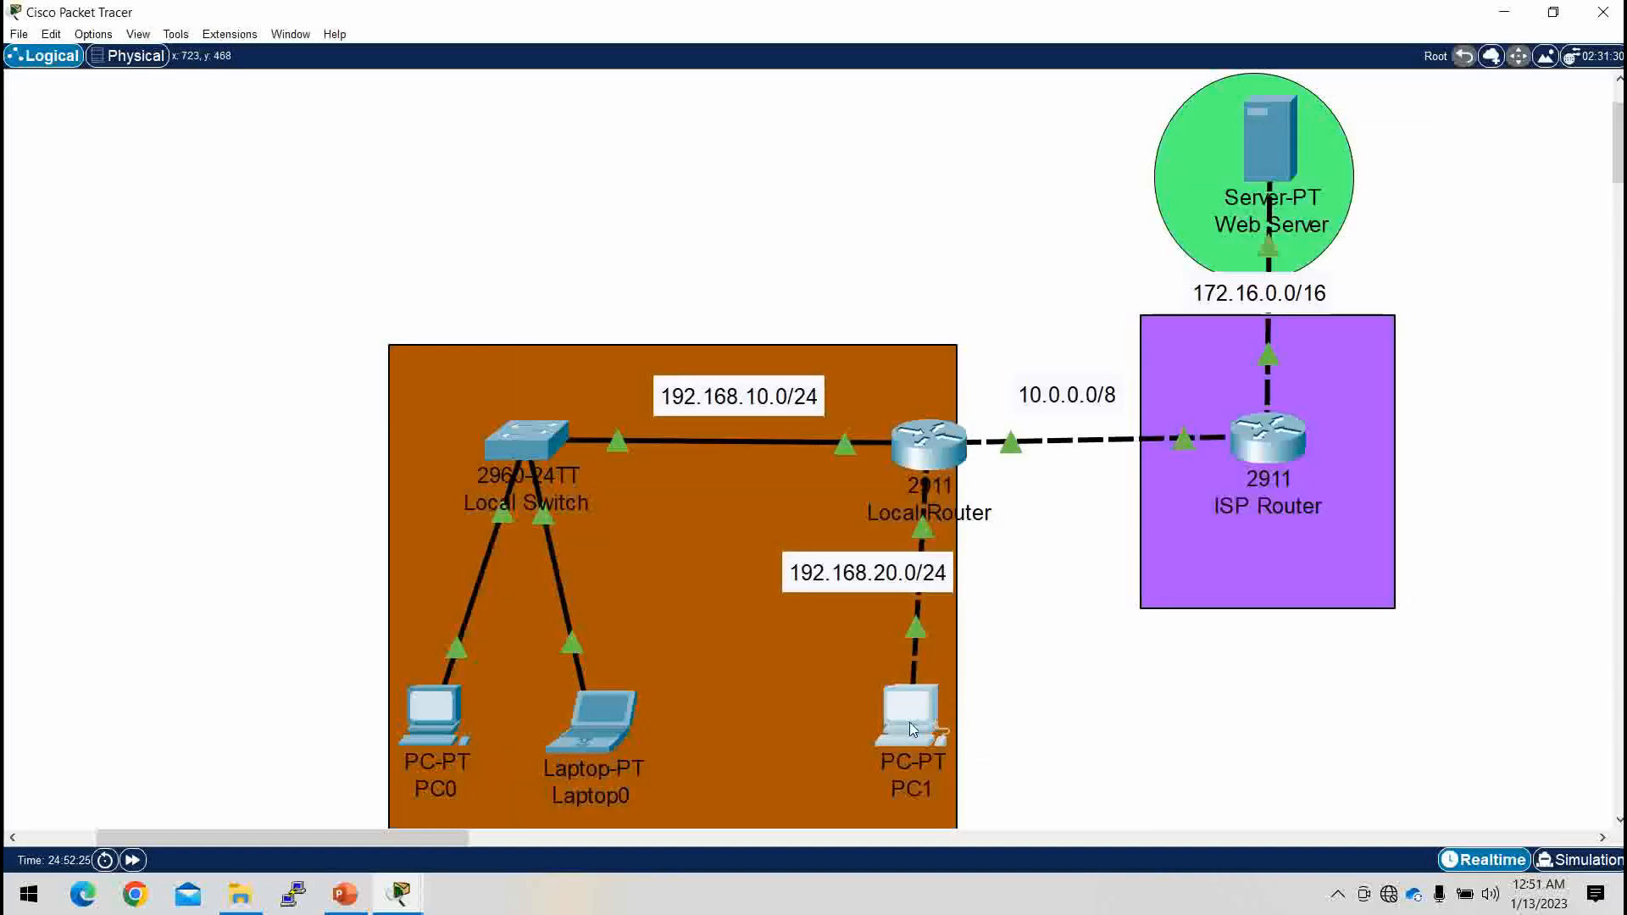
Step: Check the IP configuration of PC1
{"action": "left_click", "coordinate": [908, 721]}
{"action": "left_click", "coordinate": [1257, 213]}
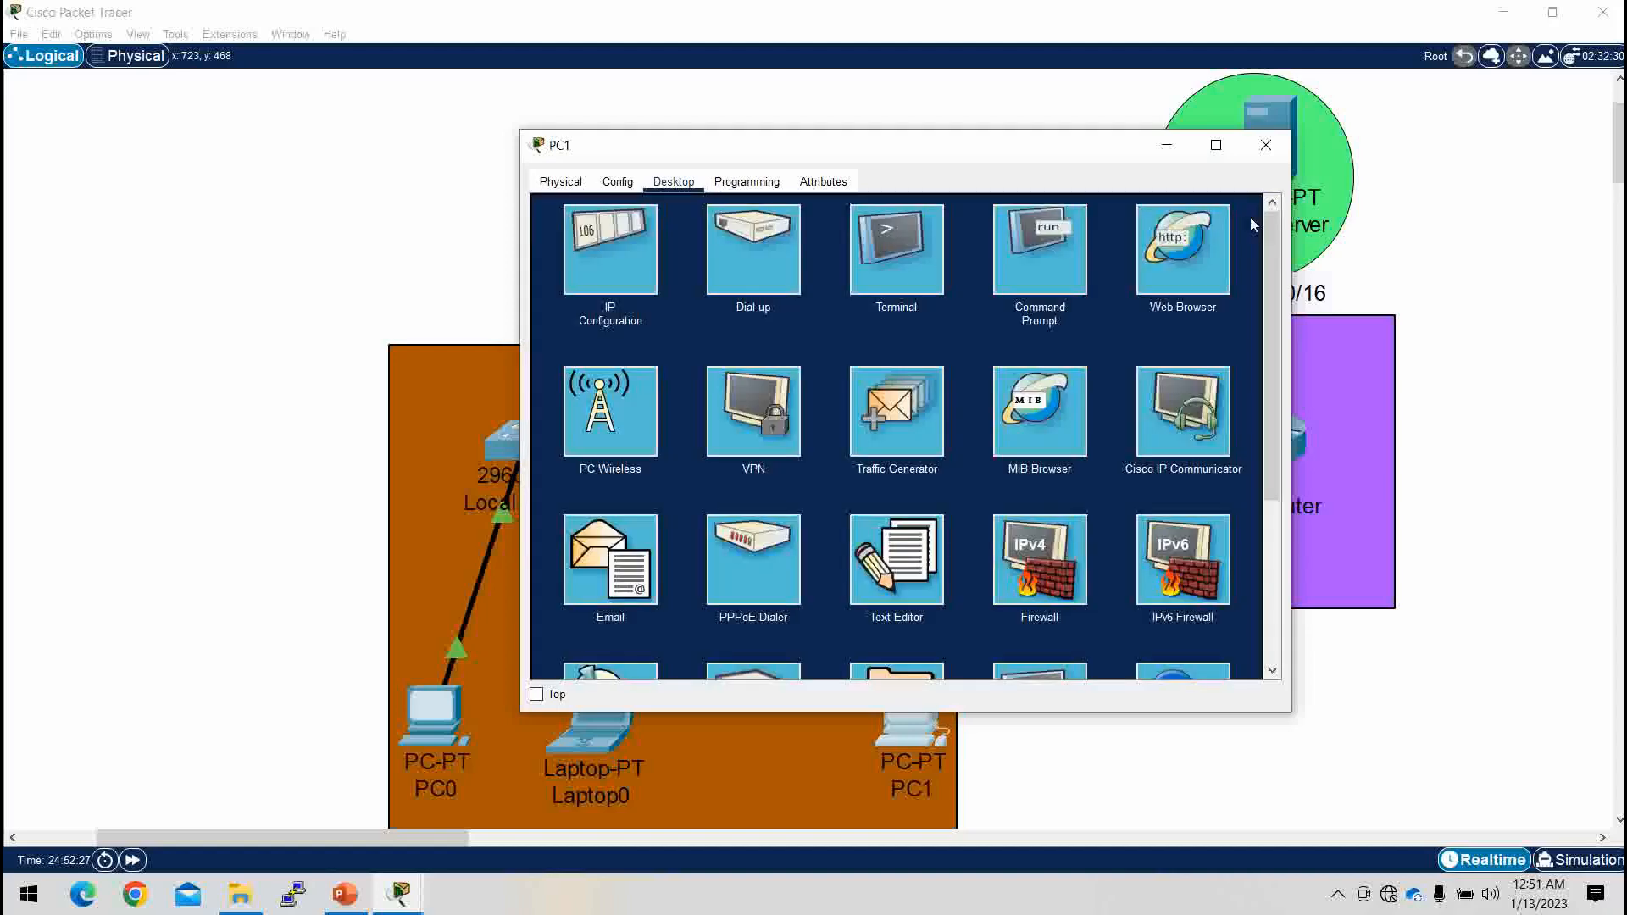
{"action": "left_click", "coordinate": [644, 247]}
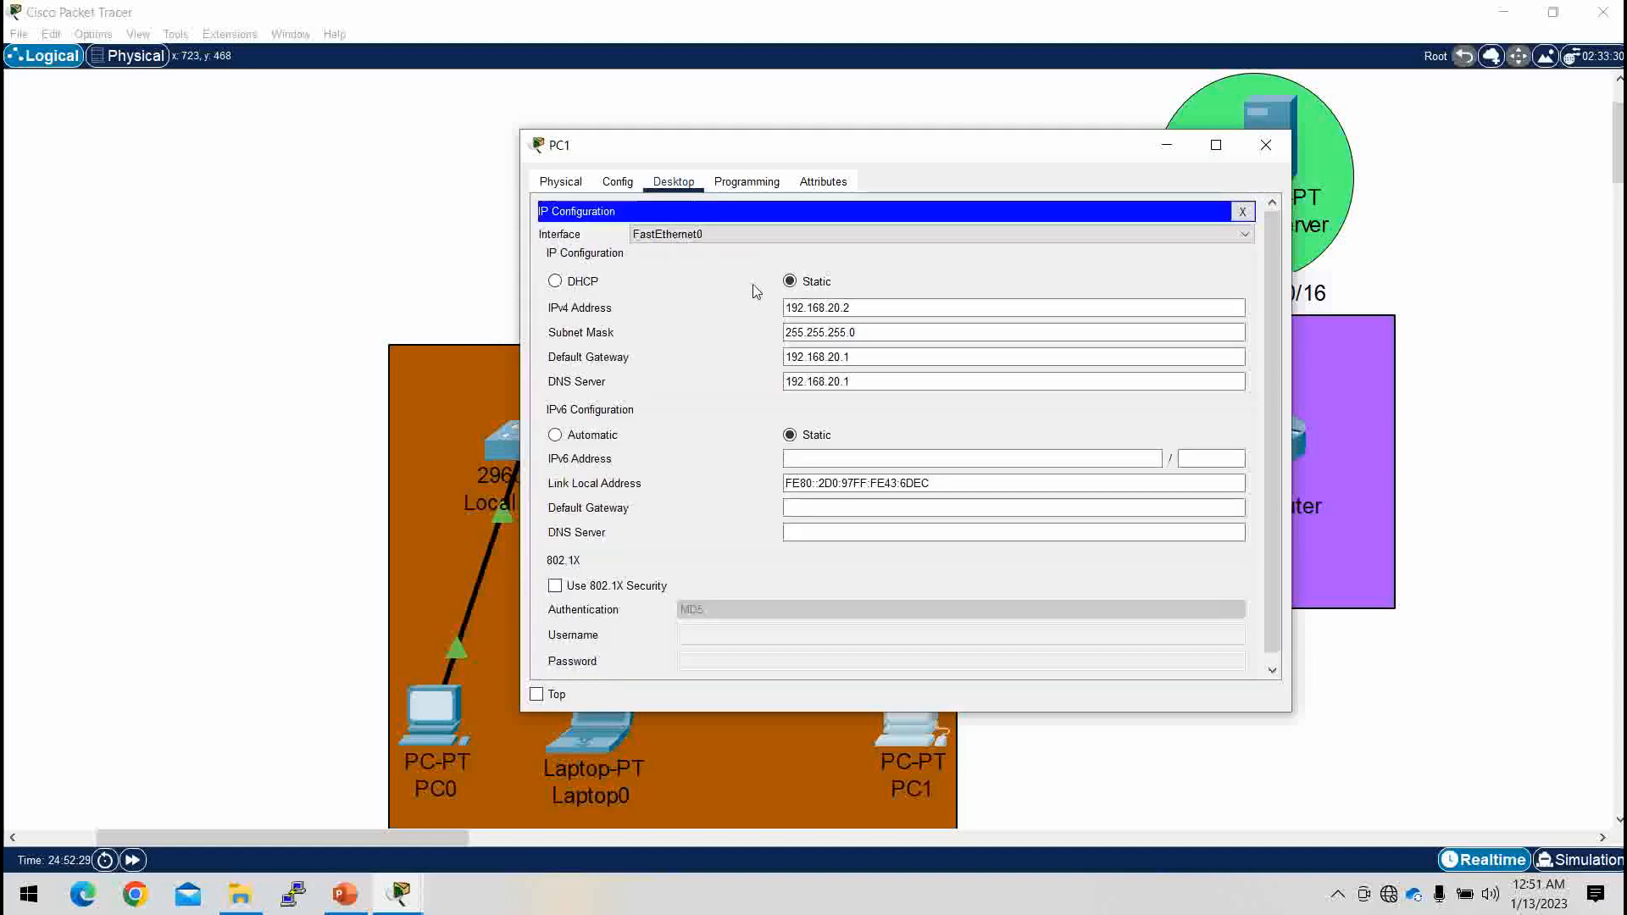
{"action": "left_click", "coordinate": [1241, 212]}
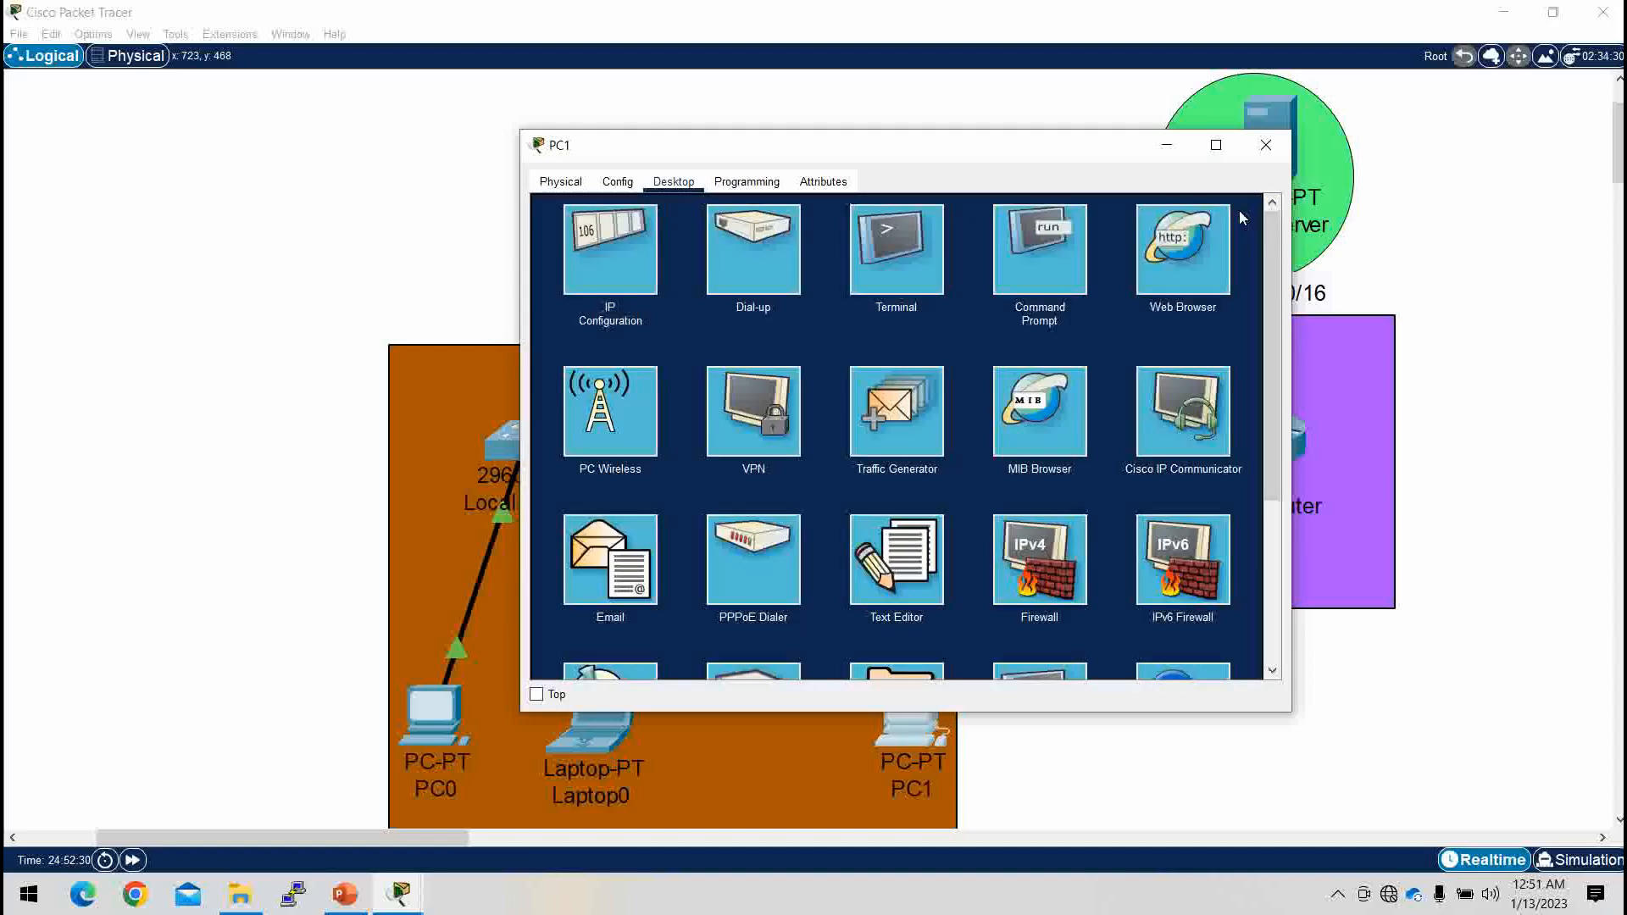
Step: Ping the web server at 172.16.0.2 from PC1's command prompt, then close the prompt
{"action": "left_click", "coordinate": [1050, 246]}
{"action": "scroll", "coordinate": [762, 551], "scroll_direction": "down", "scroll_amount": 2}
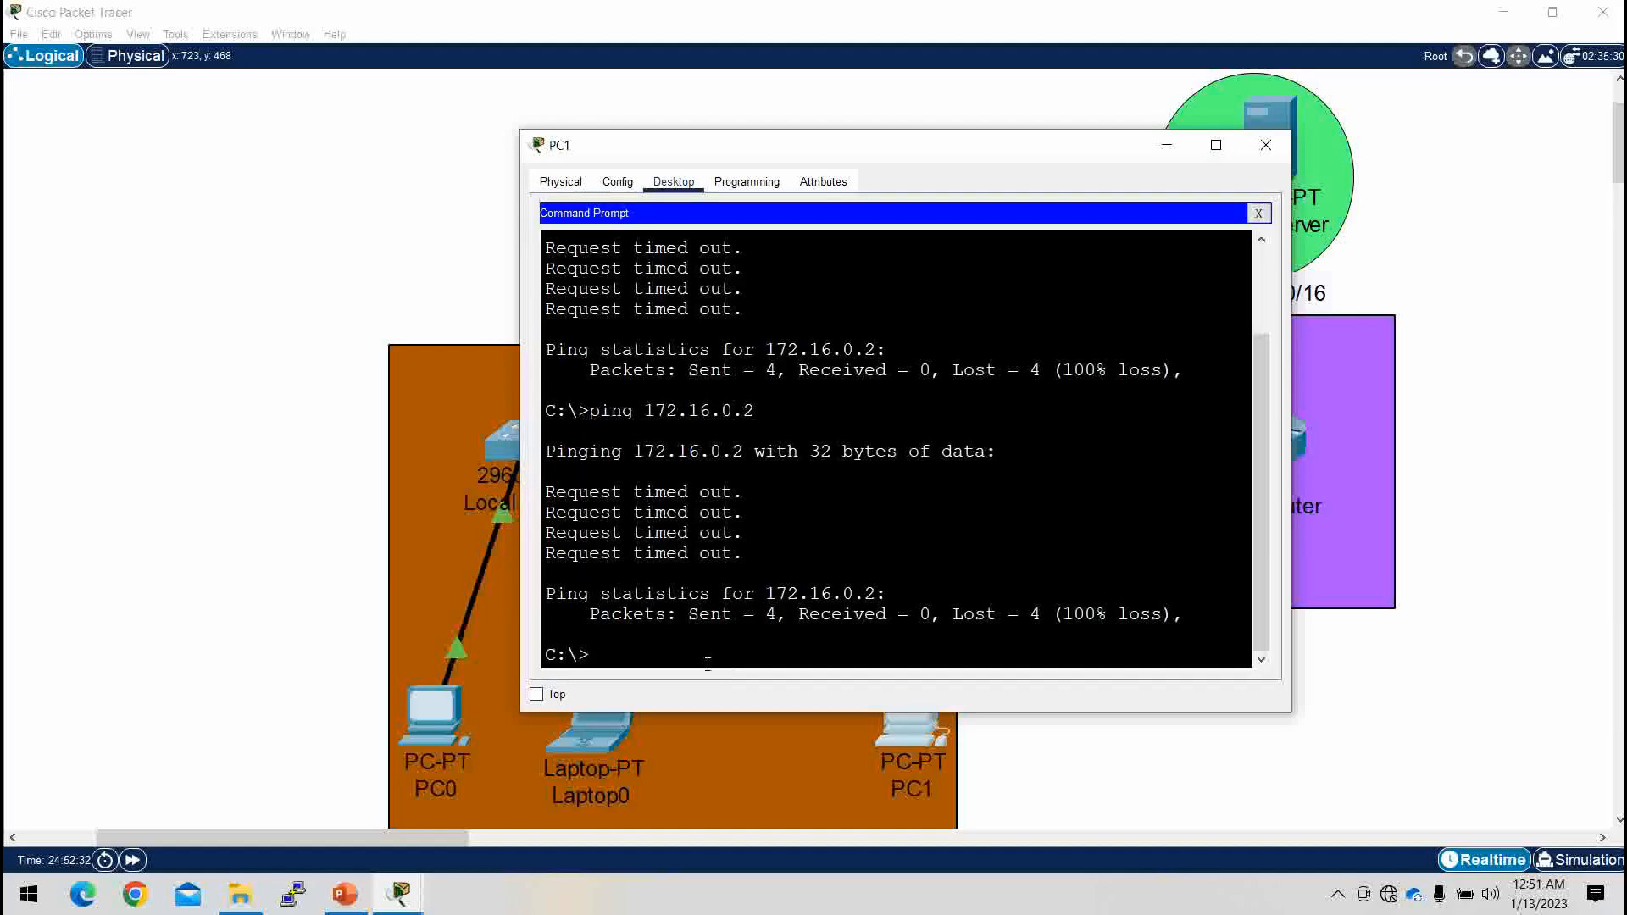
{"action": "key", "text": "Up"}
{"action": "key", "text": "Return"}
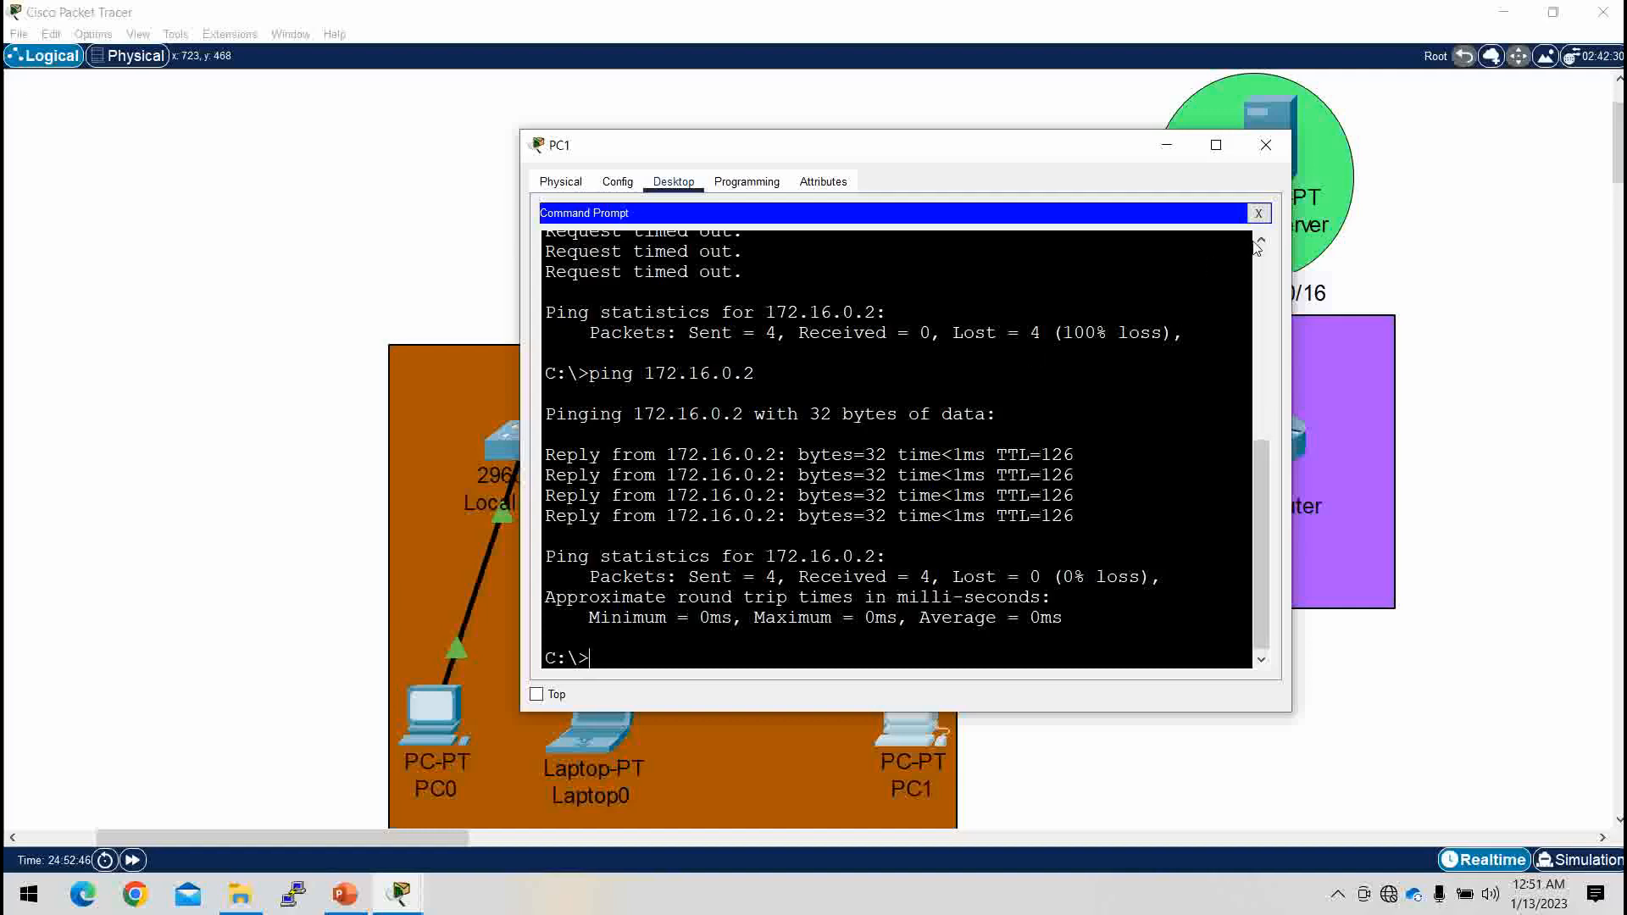
{"action": "left_click", "coordinate": [1258, 213]}
Step: Load the web server page at 172.16.0.2 in PC1's web browser, then put the PC1 window away
{"action": "left_click", "coordinate": [1184, 248]}
{"action": "left_click", "coordinate": [813, 239]}
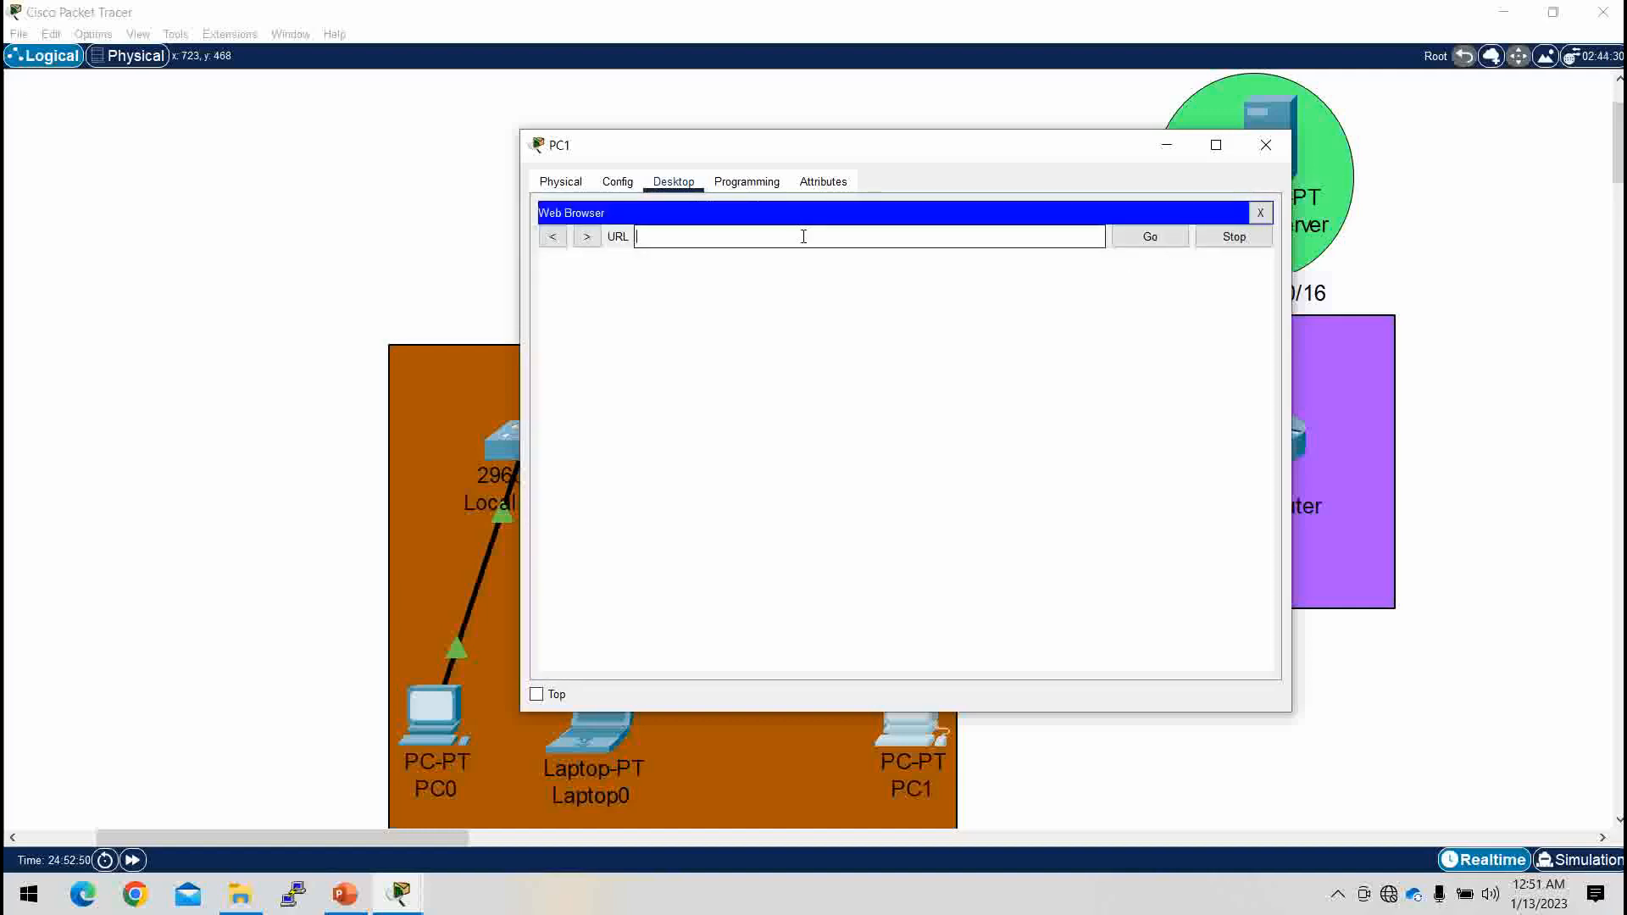
{"action": "type", "text": "172.16.0.2"}
{"action": "key", "text": "Return"}
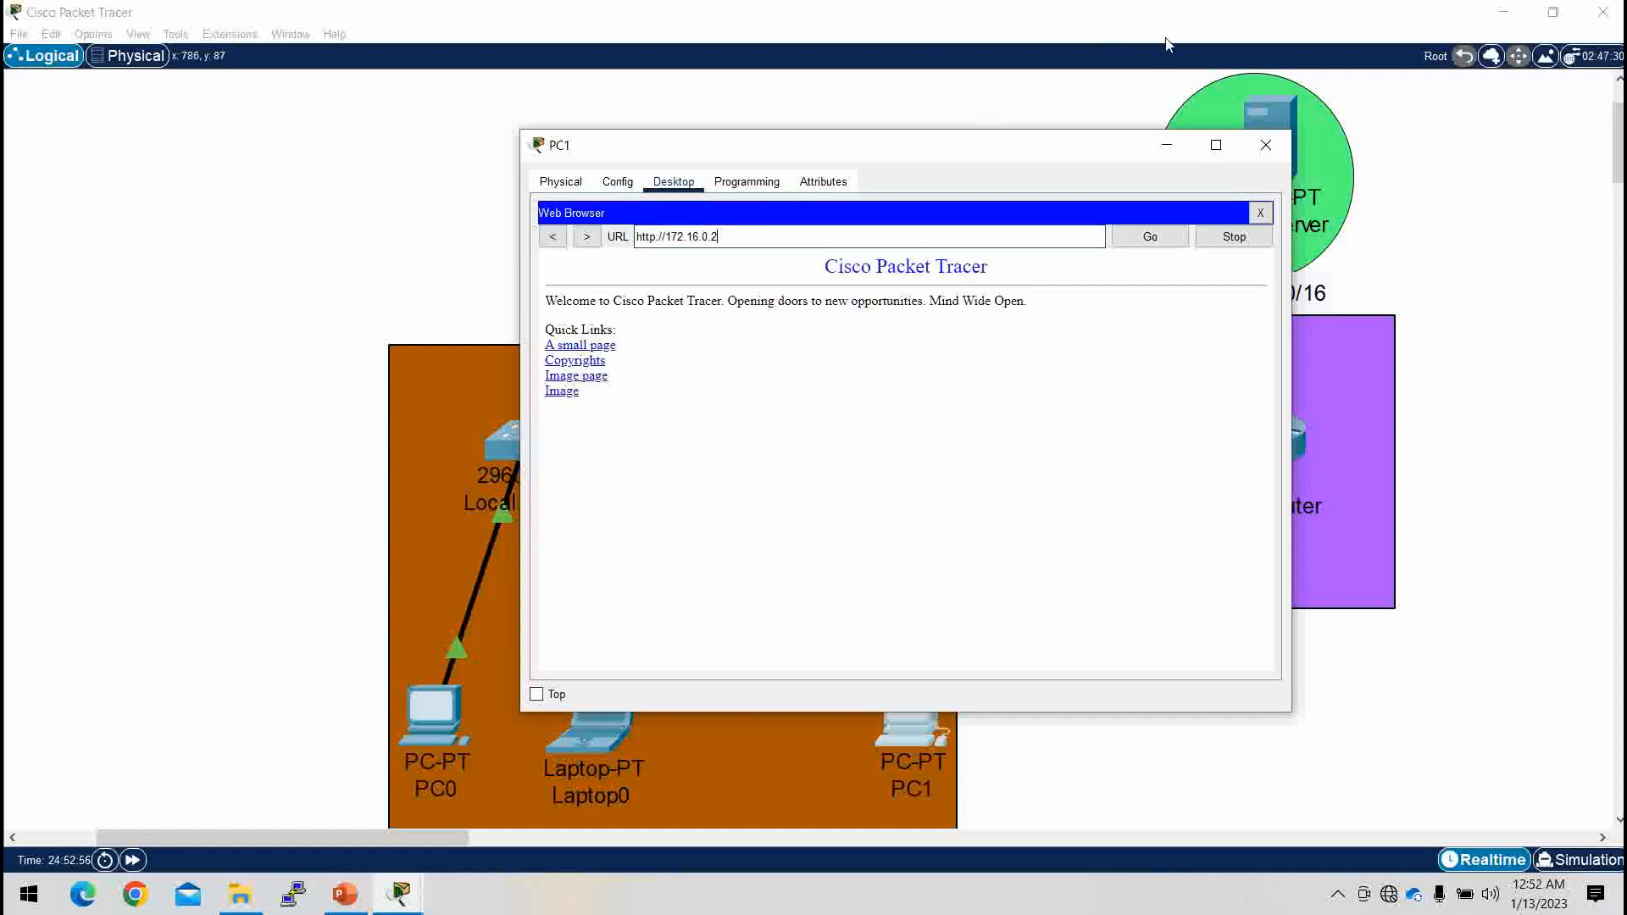
{"action": "left_click", "coordinate": [1165, 157]}
Step: Show the IP NAT translations in the Local Router's command line
{"action": "left_click", "coordinate": [936, 446]}
{"action": "key", "text": "Up"}
{"action": "key", "text": "Up"}
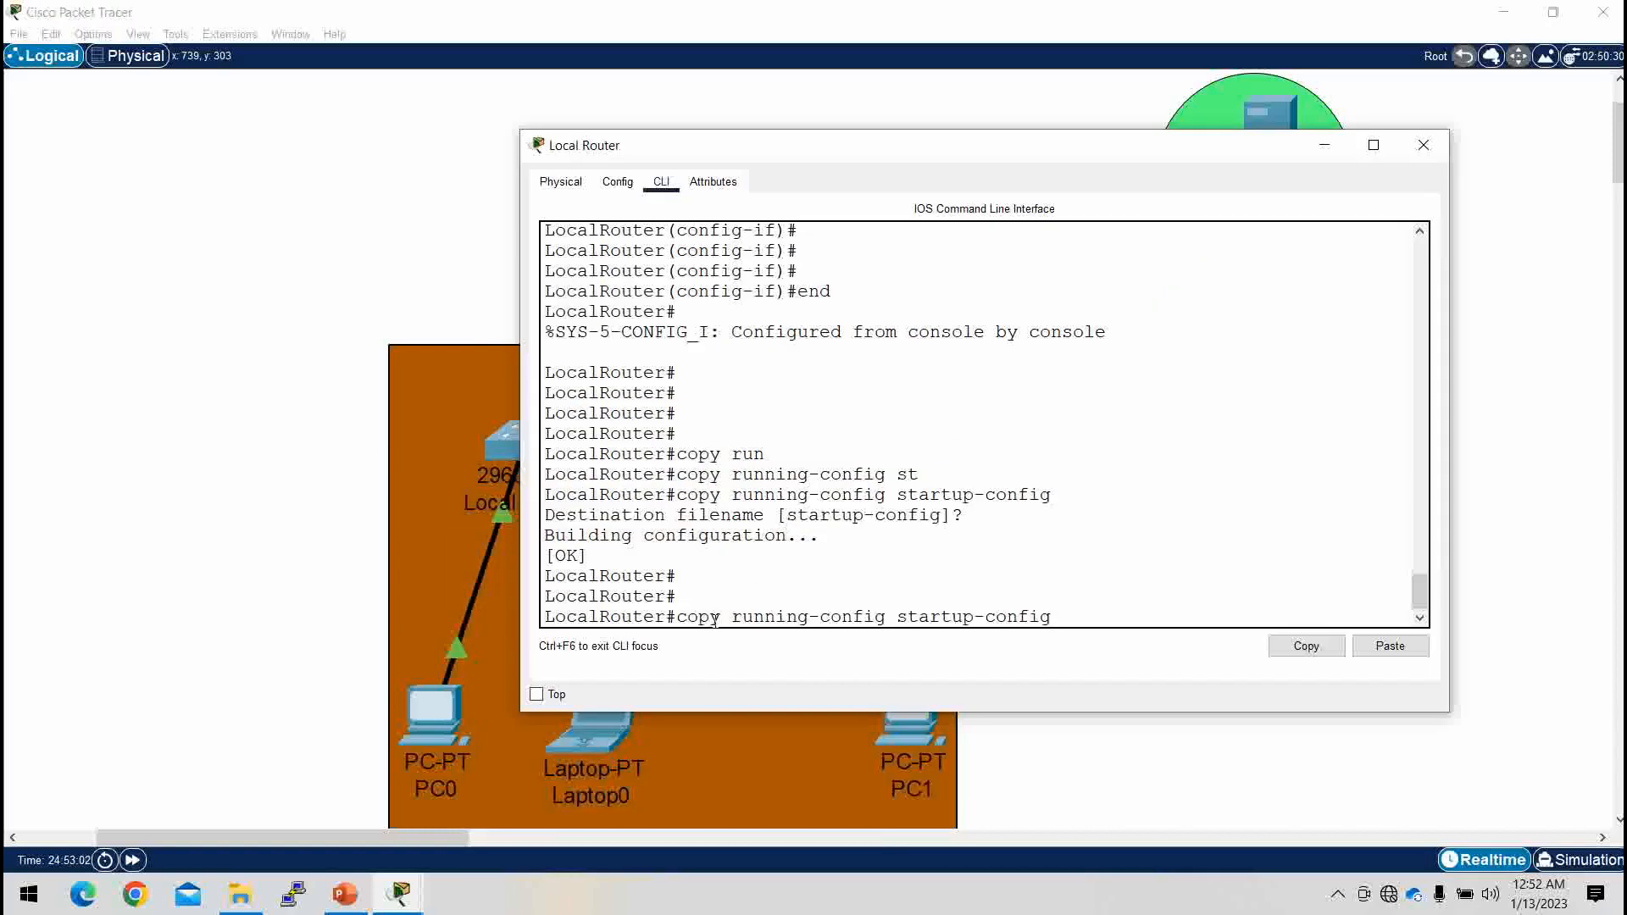
{"action": "key", "text": "Down"}
{"action": "key", "text": "Up"}
{"action": "key", "text": "Up"}
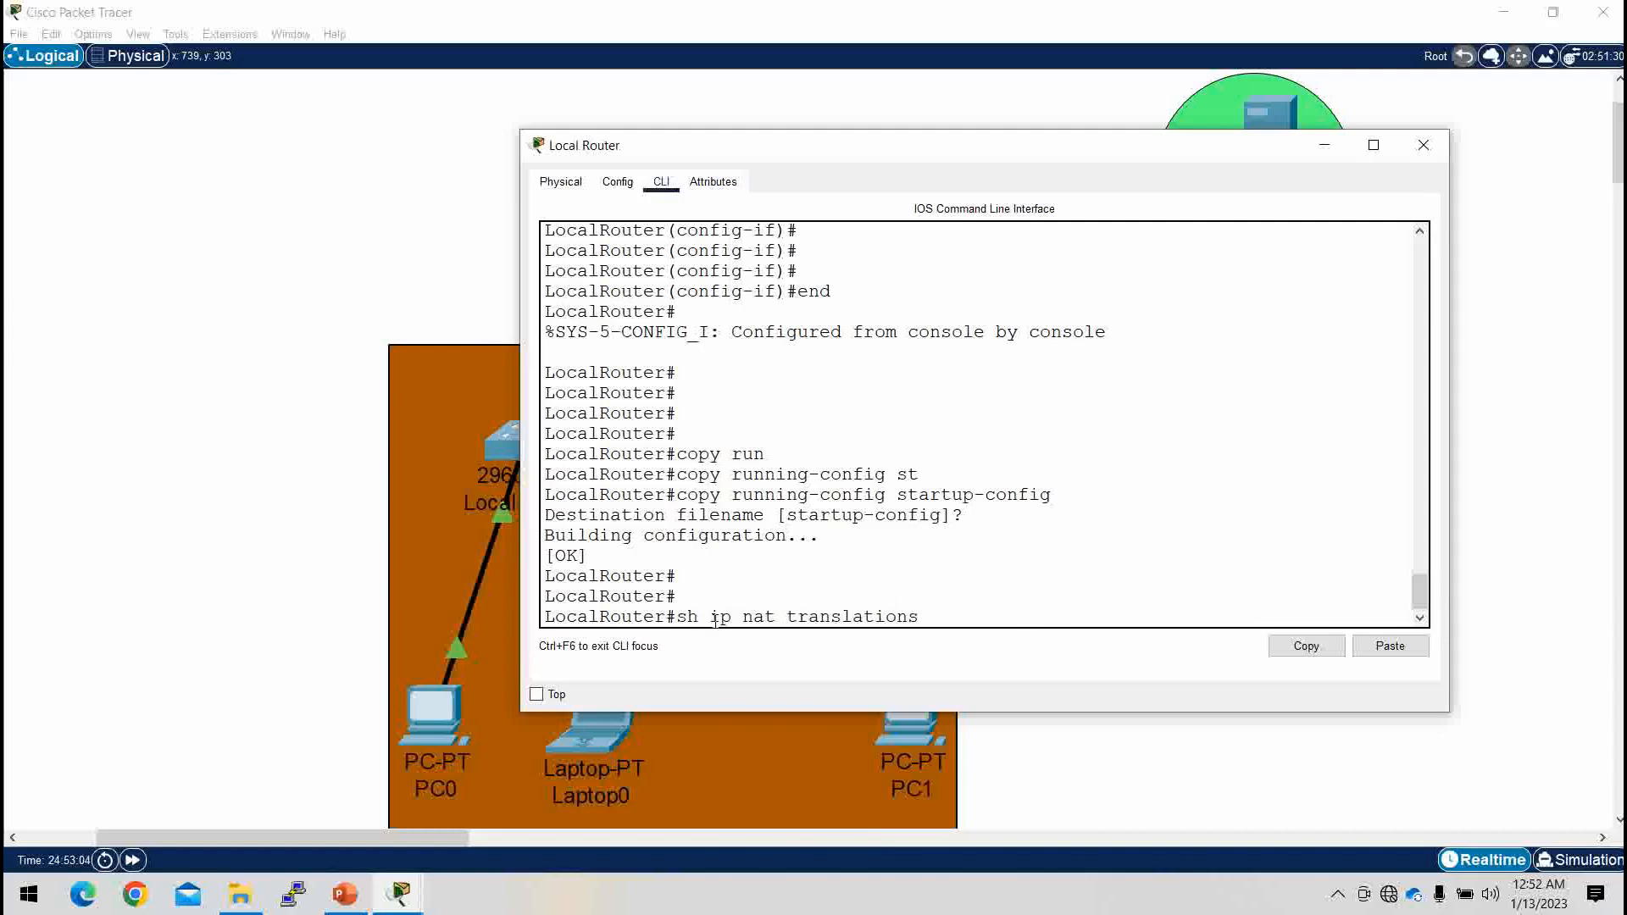
{"action": "key", "text": "Return"}
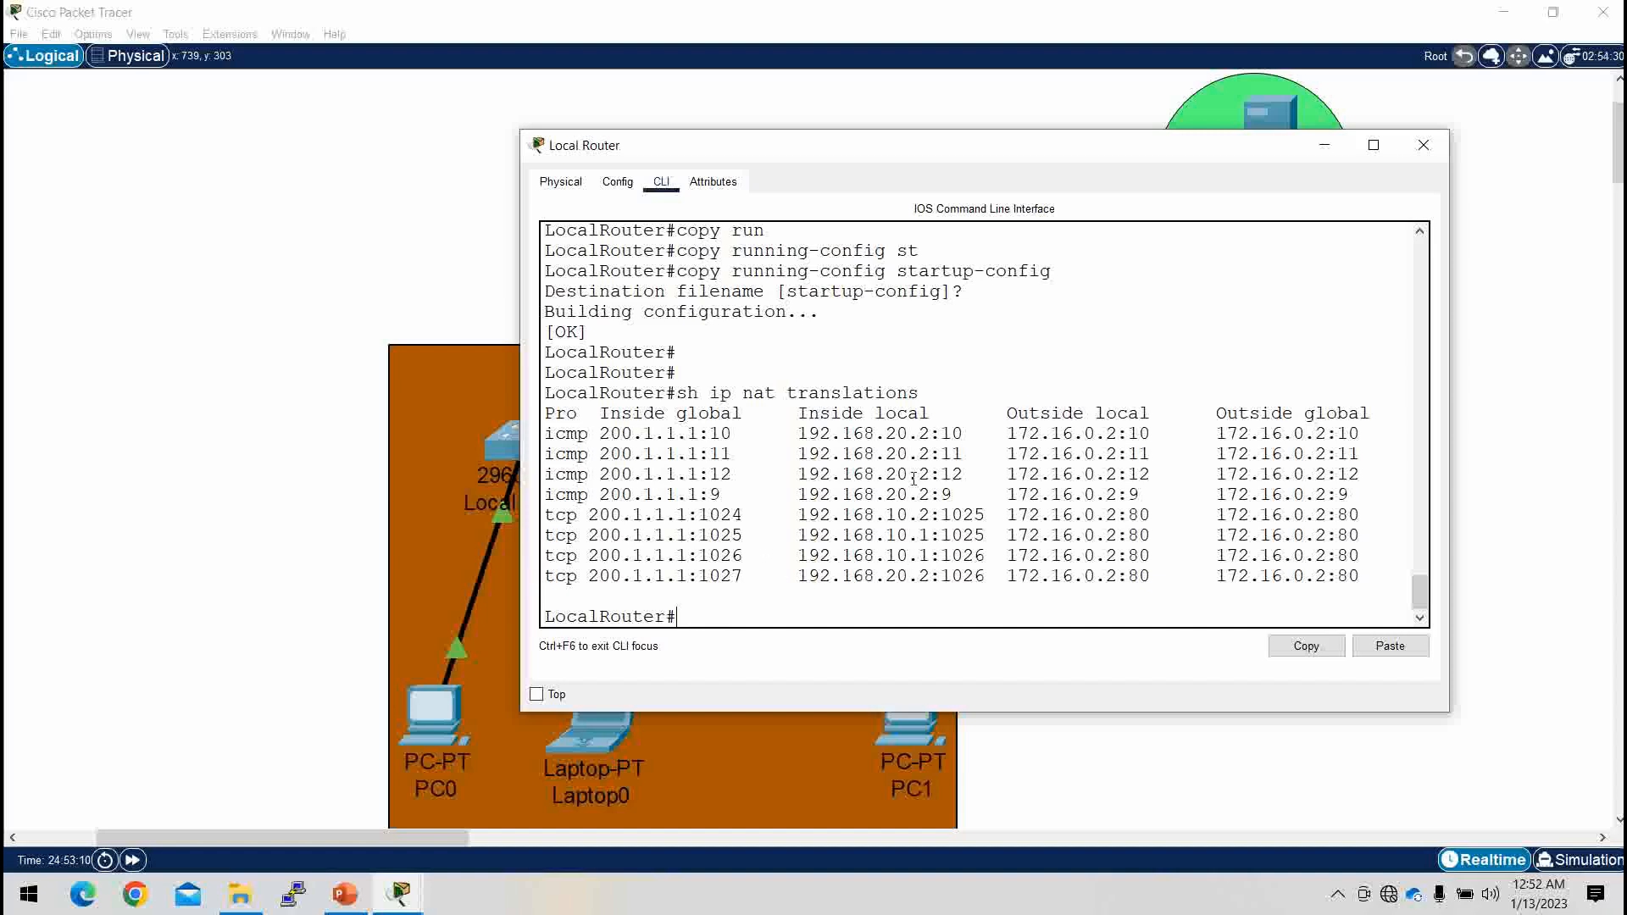
Step: Compare the inside local addresses of the icmp and tcp entries in the translation table, then put the Local Router window away
{"action": "left_click_drag", "start_coordinate": [886, 433], "coordinate": [963, 472]}
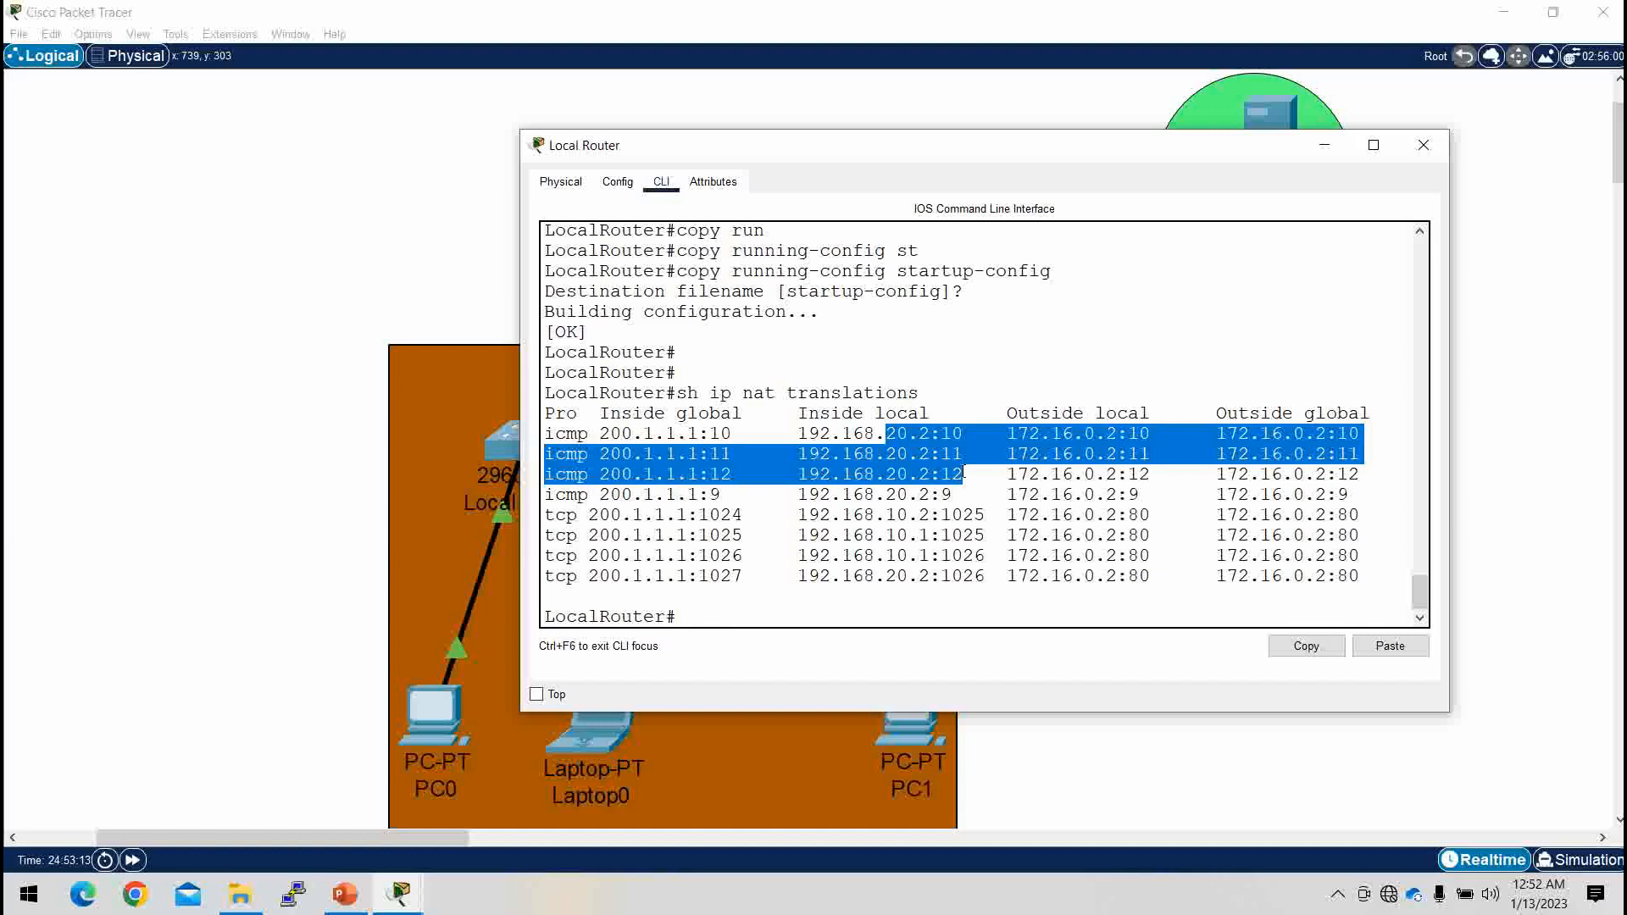
{"action": "left_click", "coordinate": [906, 430]}
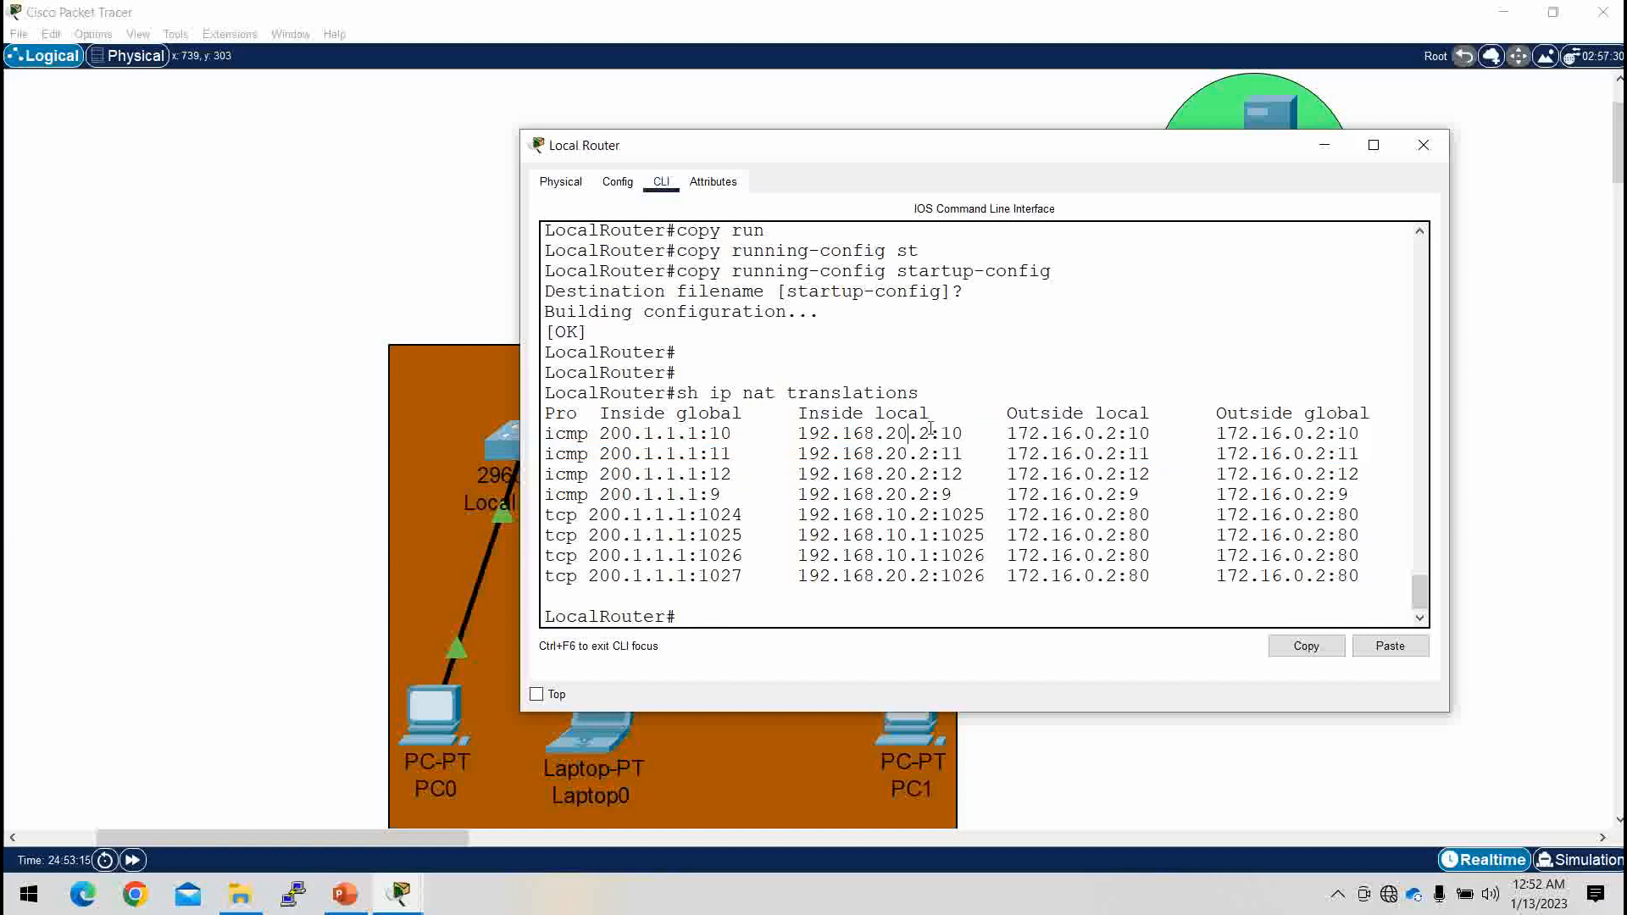
{"action": "left_click_drag", "start_coordinate": [930, 515], "coordinate": [922, 440]}
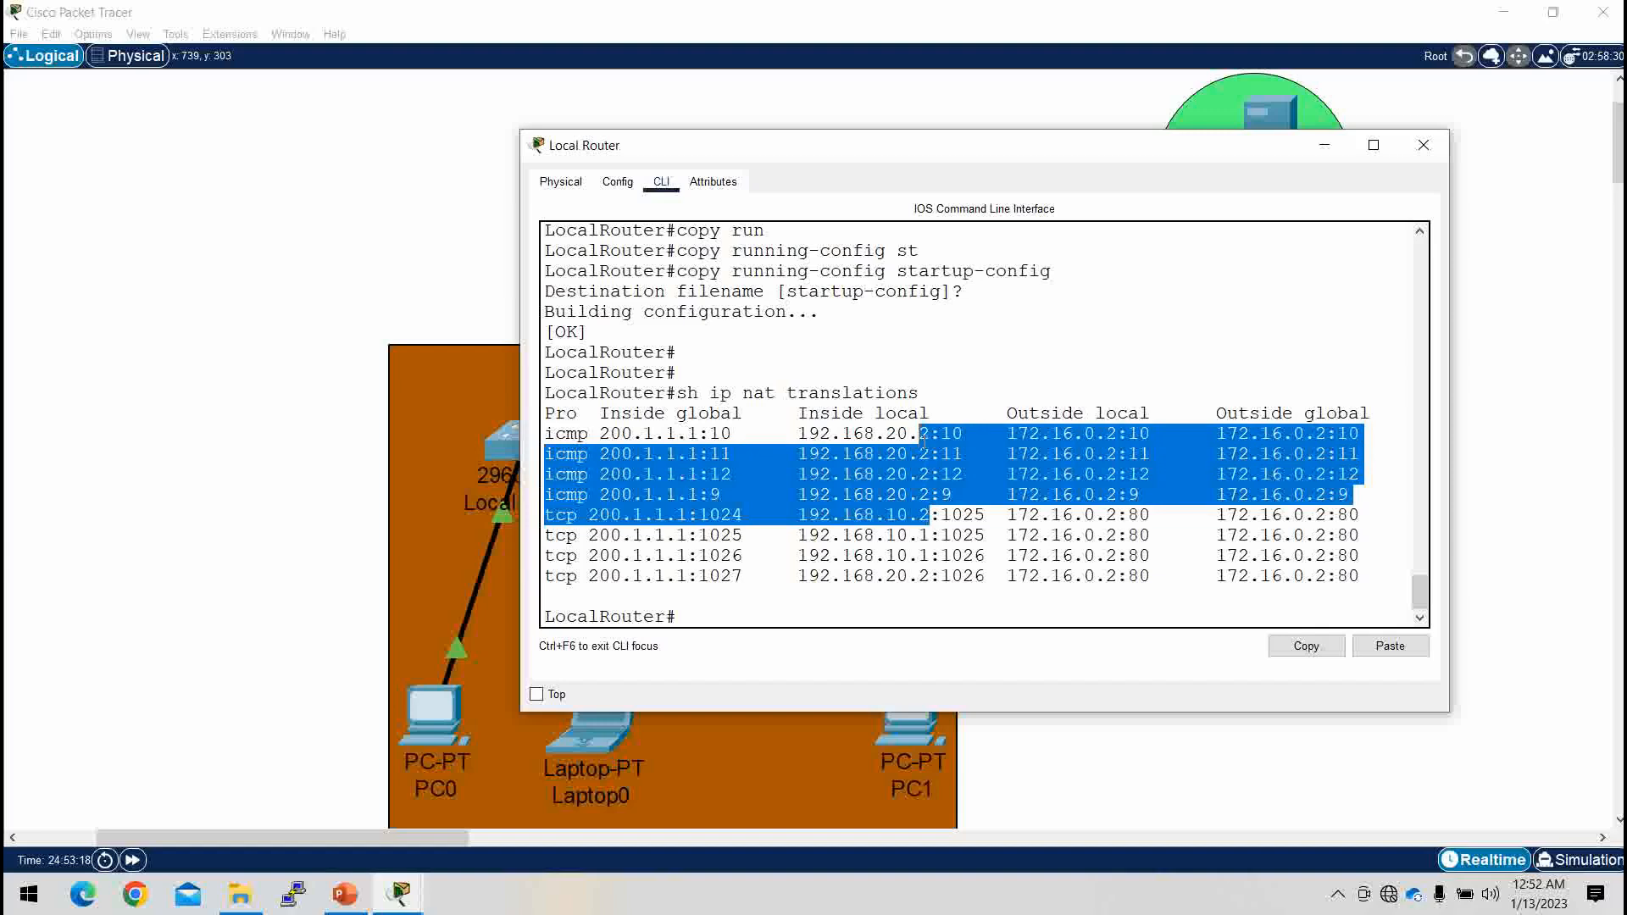
{"action": "left_click", "coordinate": [922, 534]}
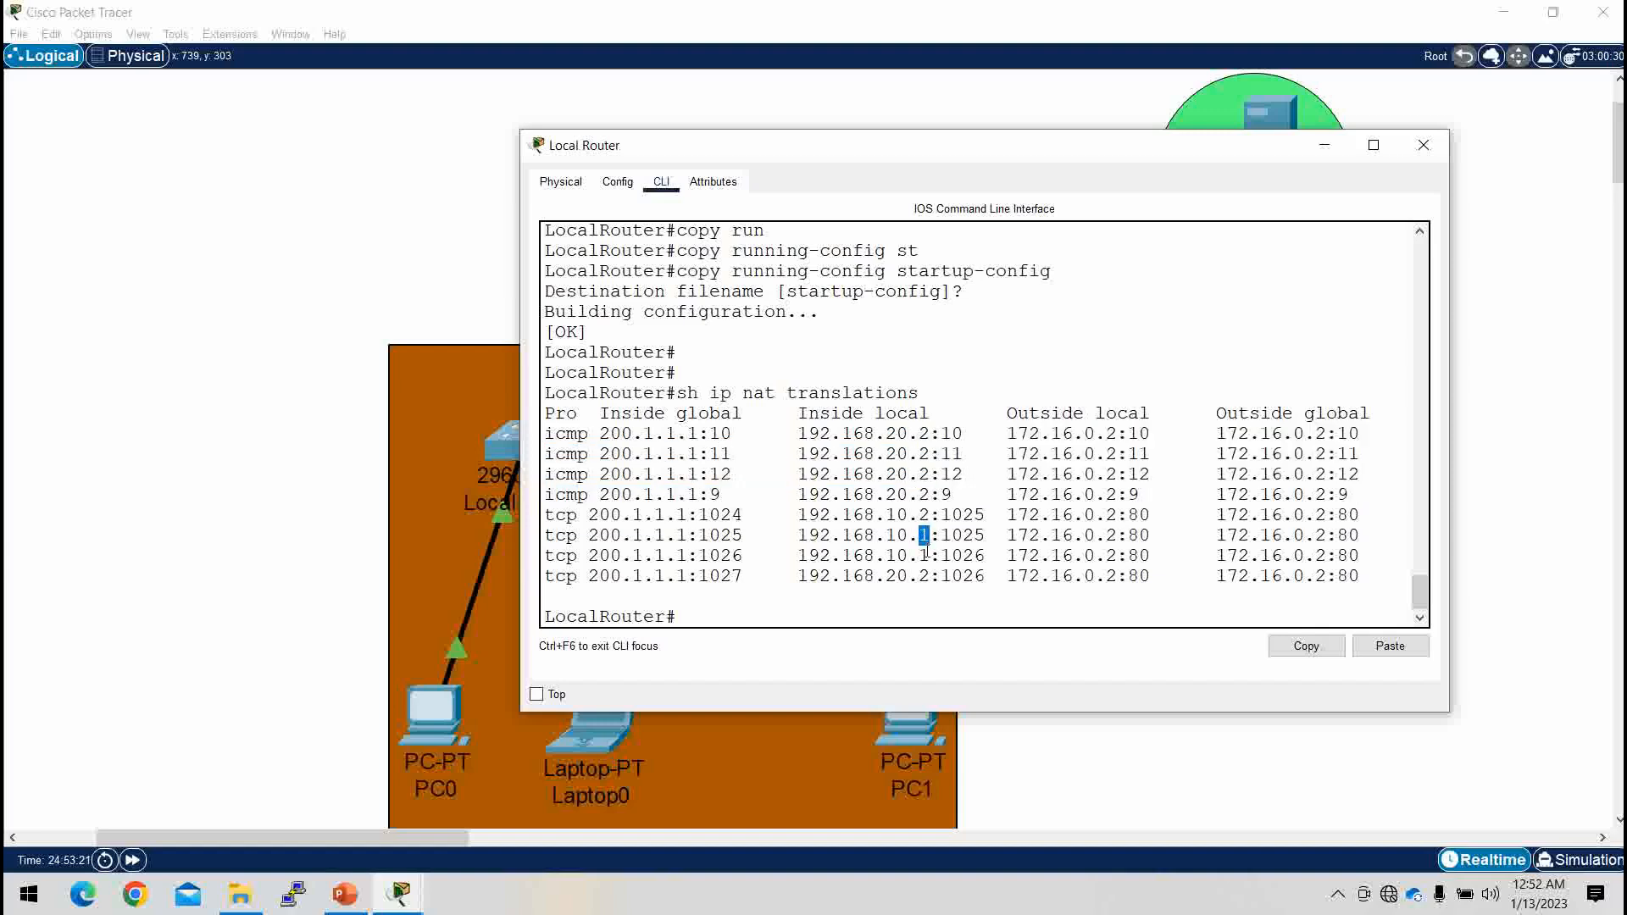
{"action": "left_click", "coordinate": [925, 473]}
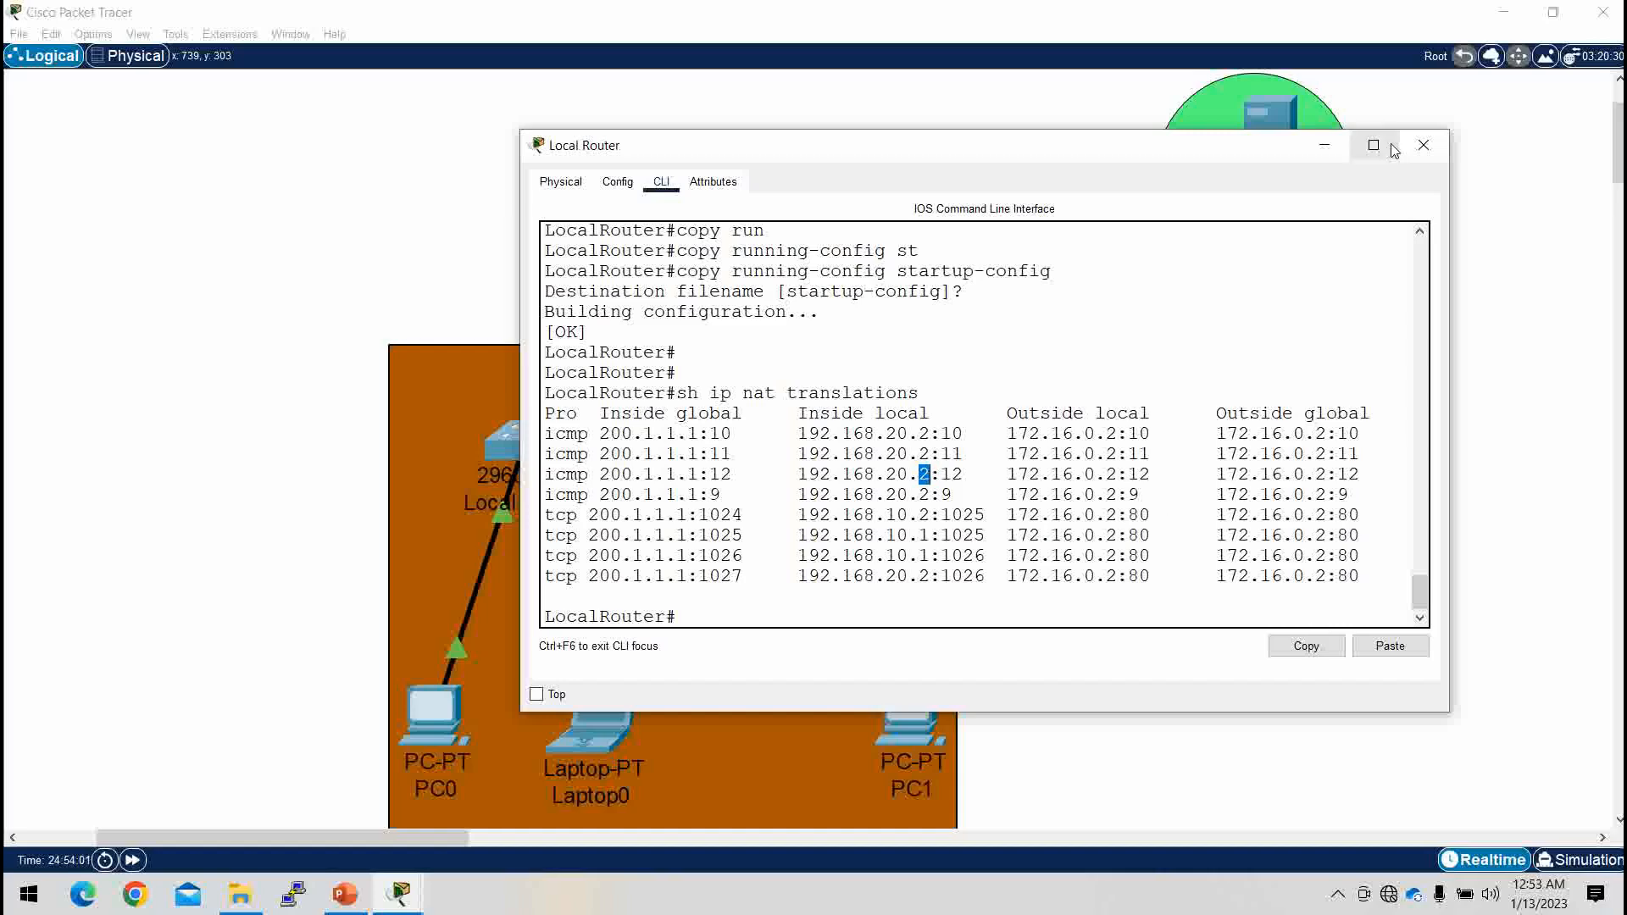
{"action": "left_click", "coordinate": [1327, 148]}
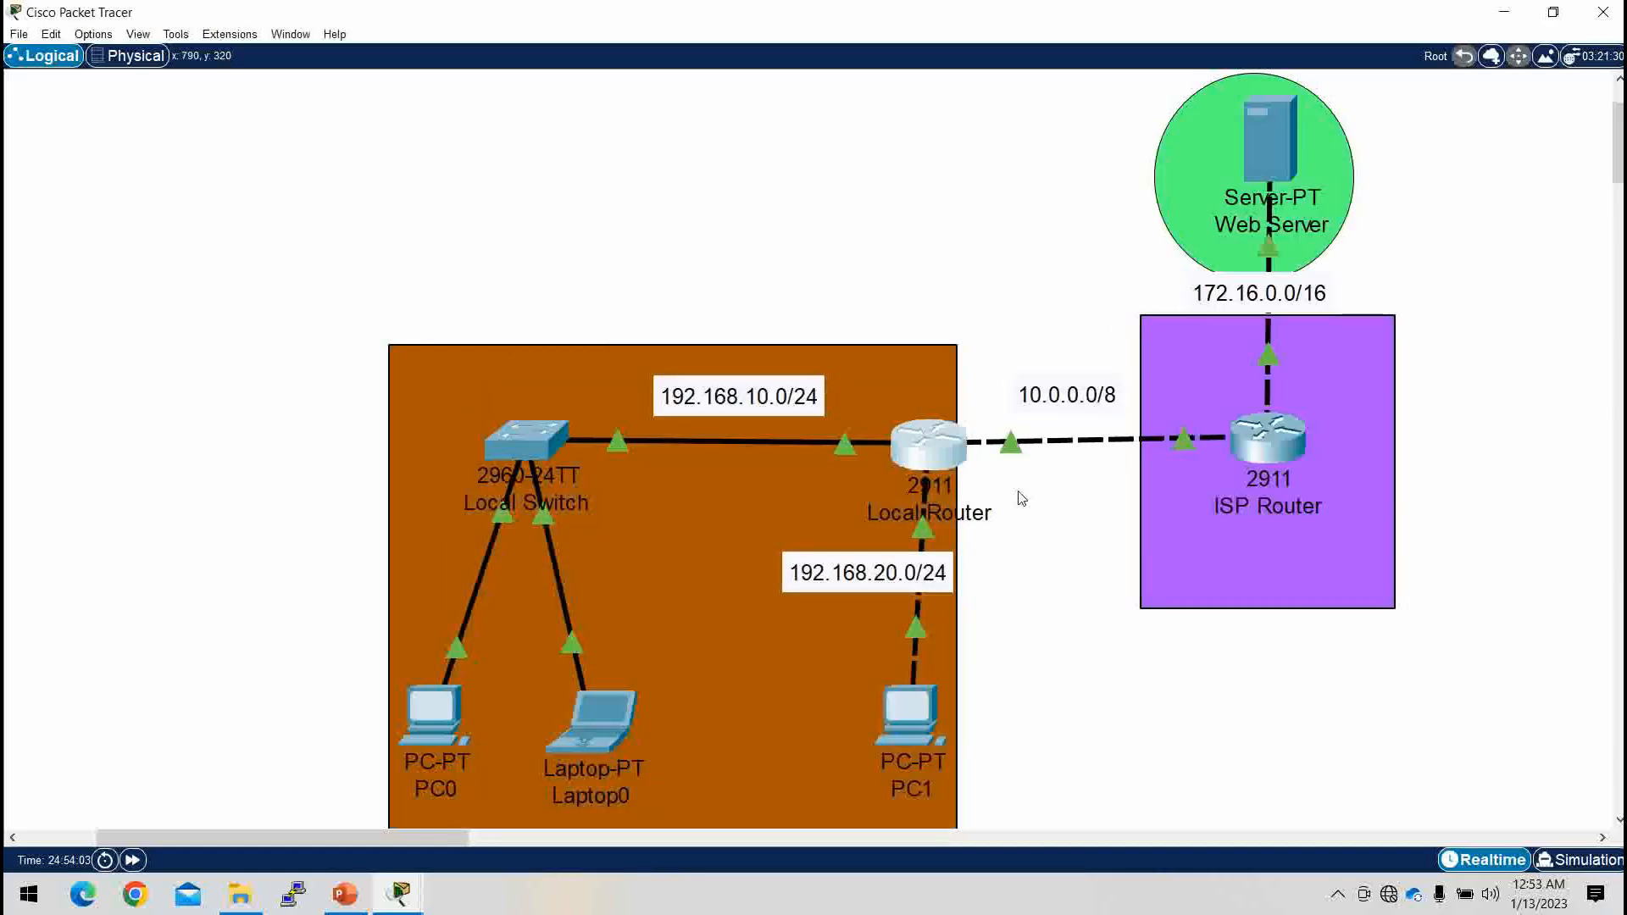